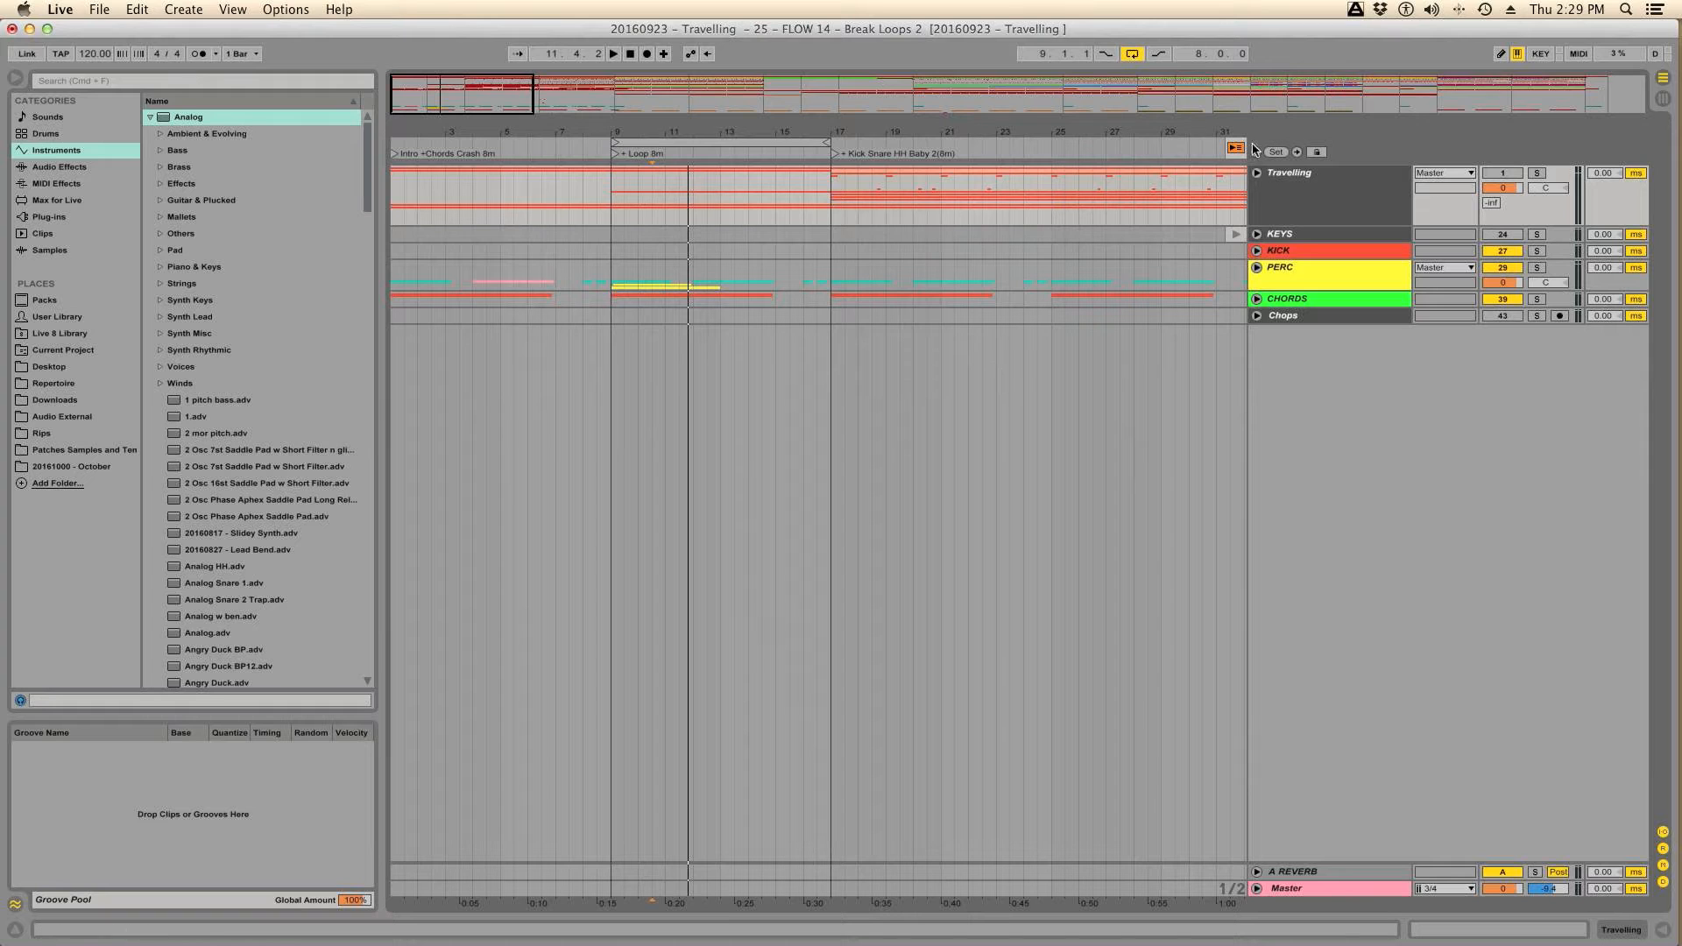
# Step: Unfold the Travelling group, open the reference track's clip, set the project tempo to 162.84 BPM, and hide the clip details
pyautogui.click(1258, 174)
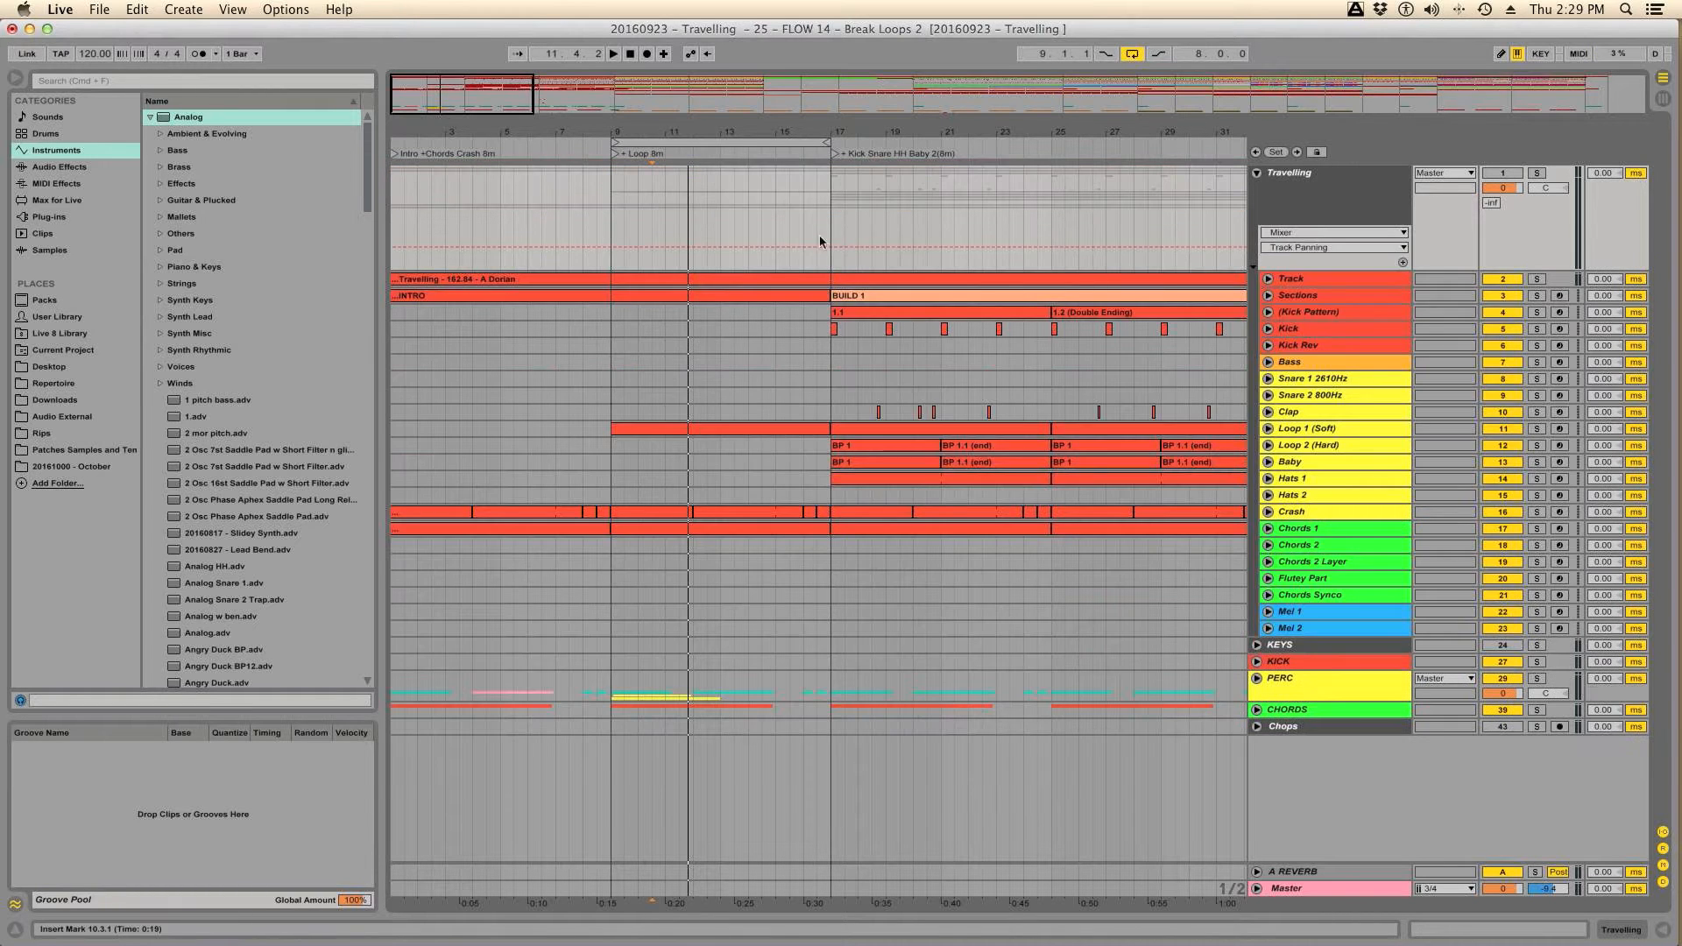
pyautogui.doubleClick(962, 282)
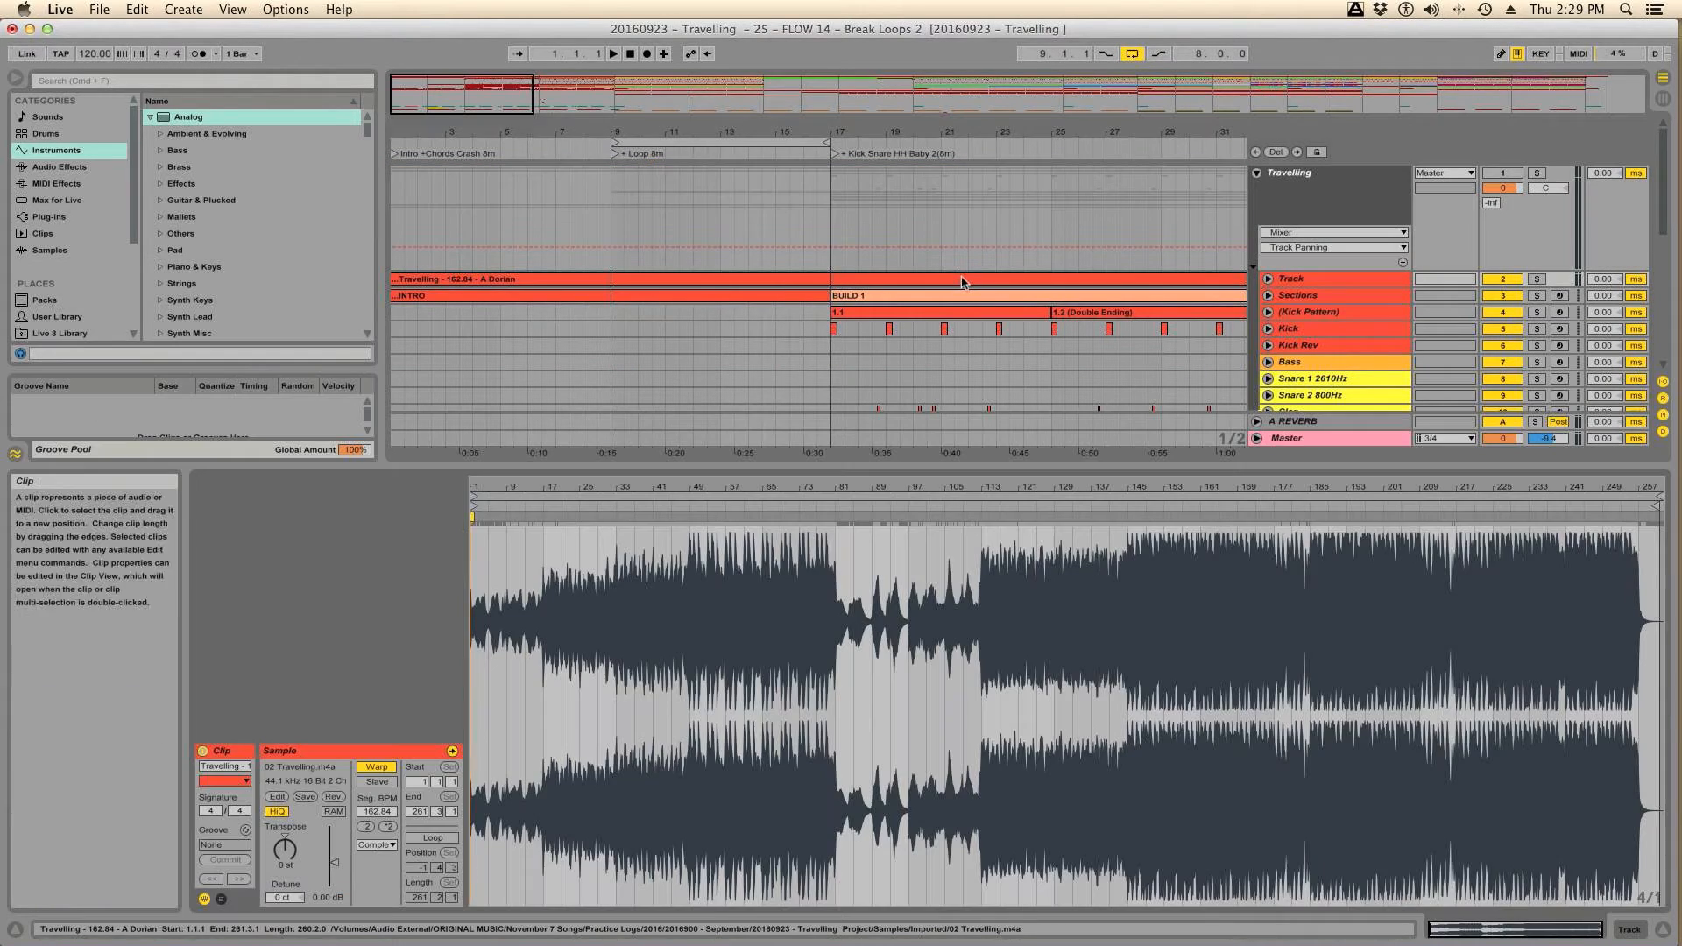
pyautogui.click(95, 54)
pyautogui.write('162.84')
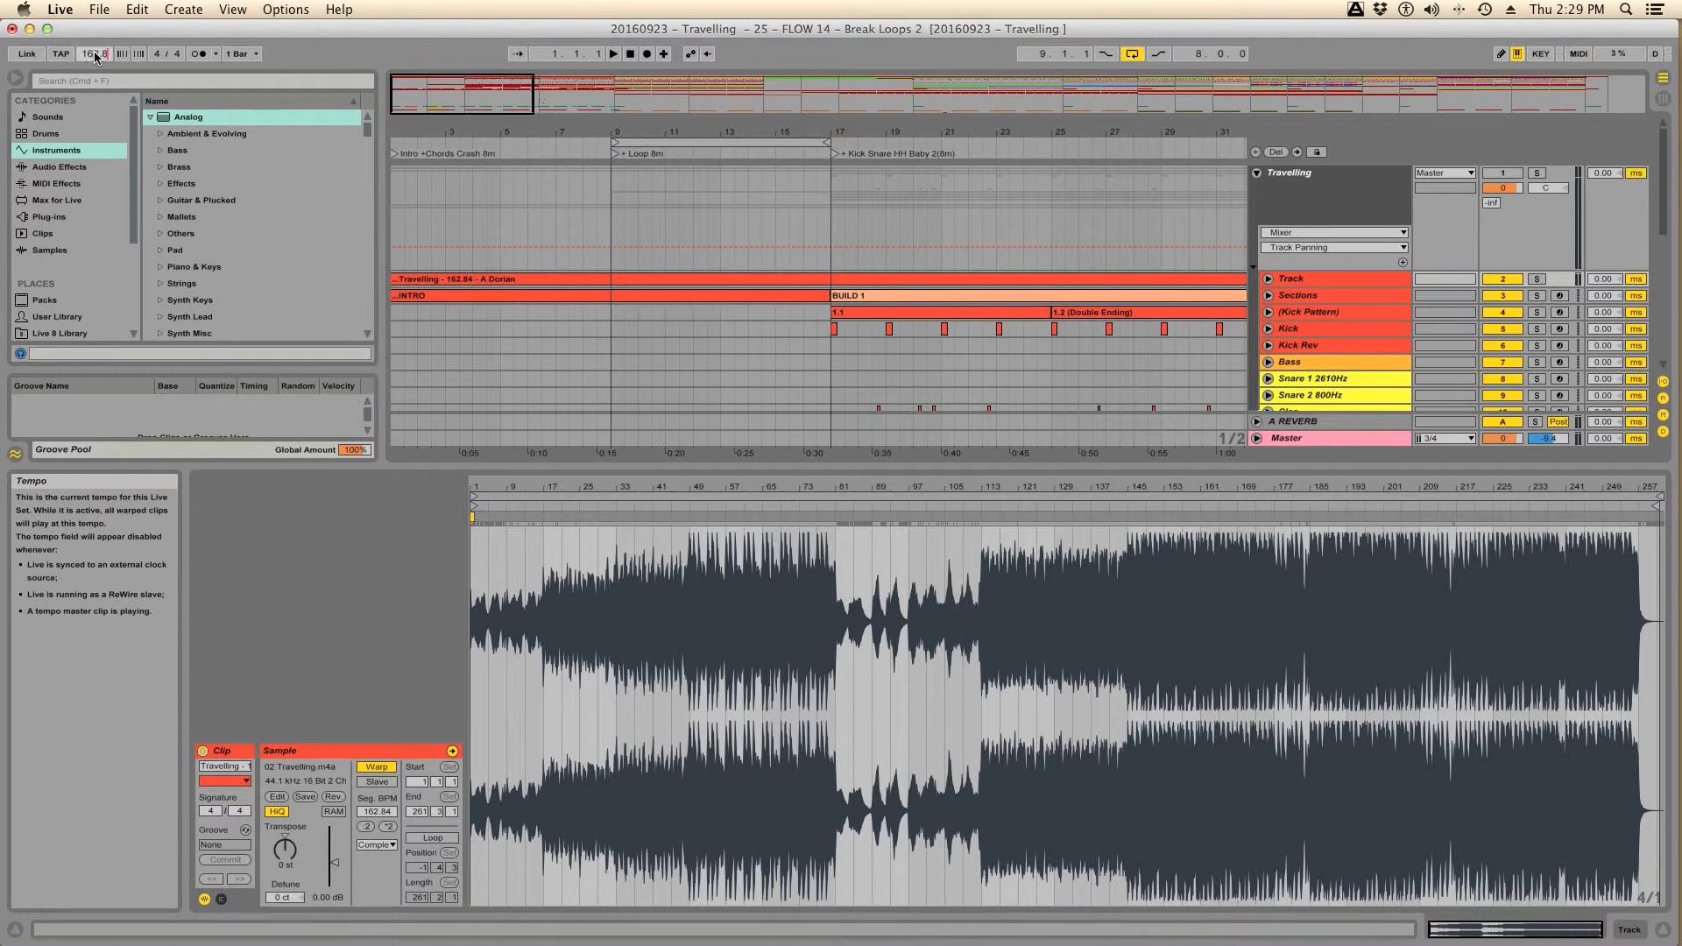
pyautogui.press('Return')
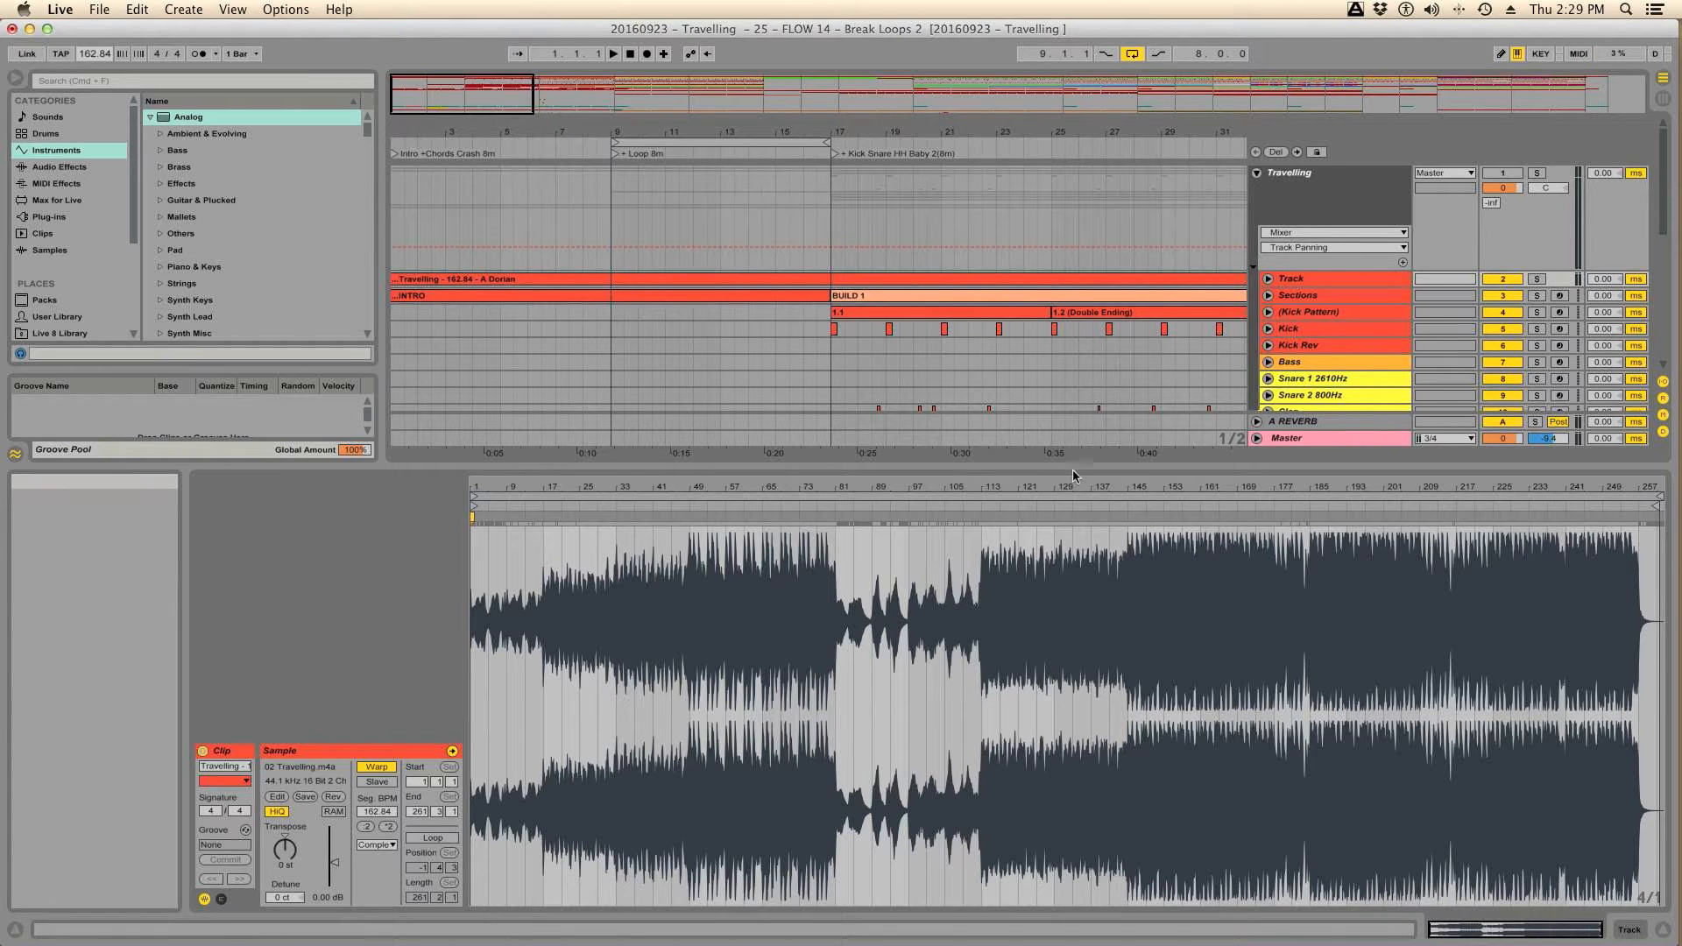
pyautogui.press('super+alt+l')
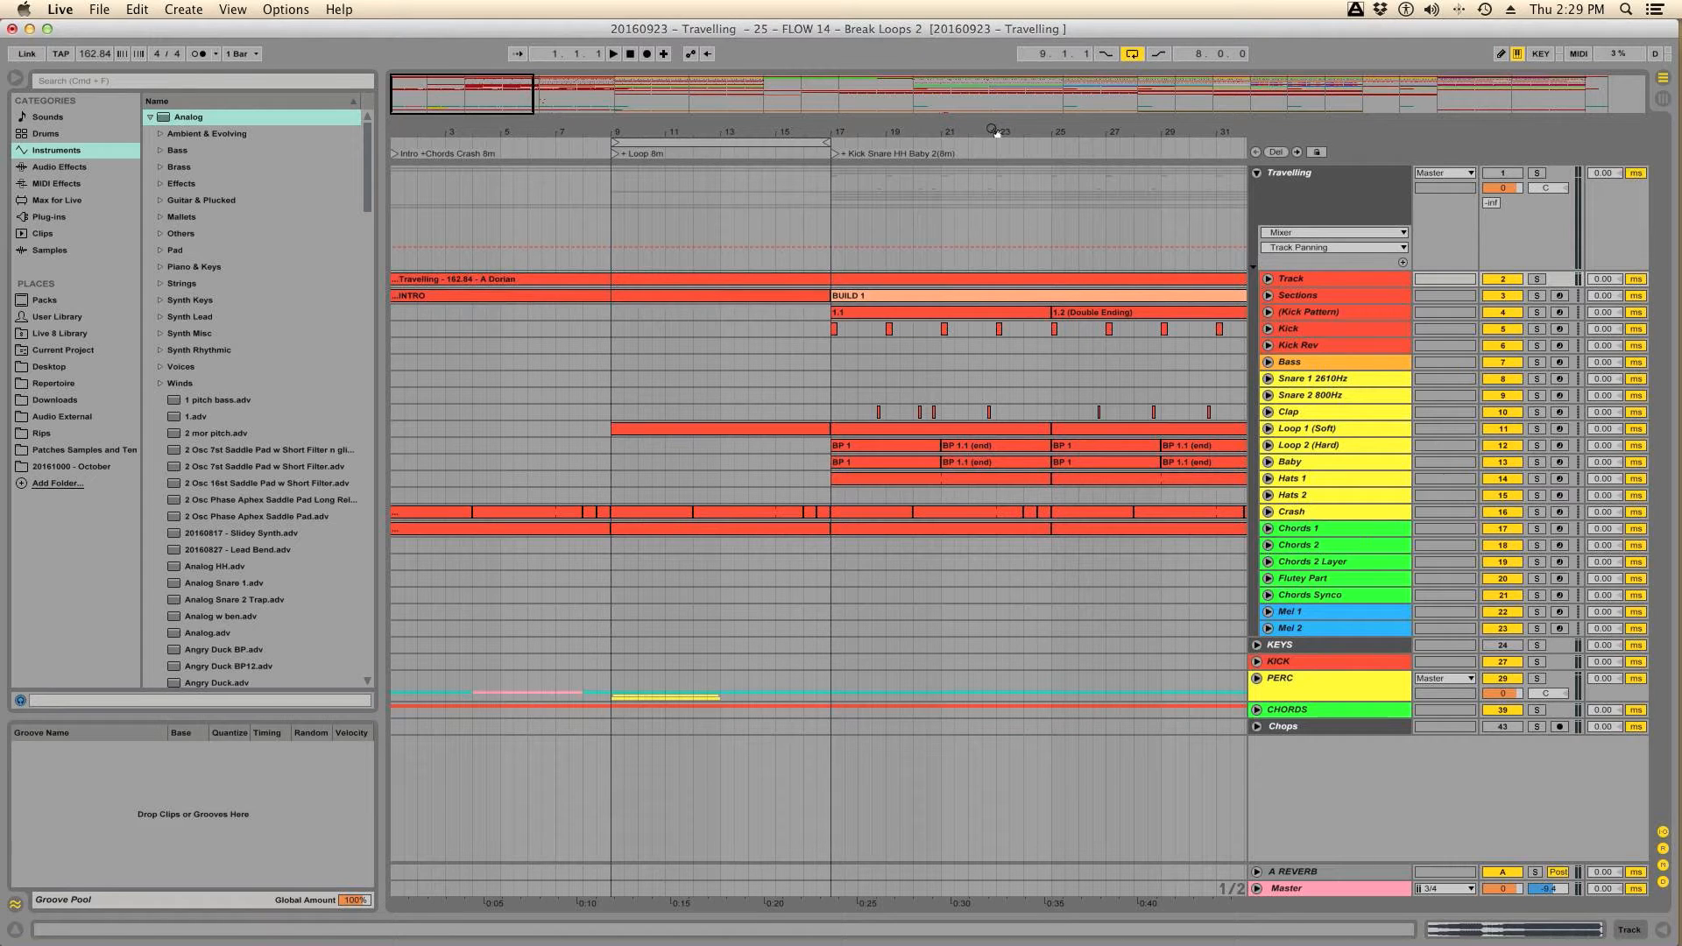
# Step: Fold the Travelling group in Session View, select the Chops track, and return to Arrangement View
pyautogui.press('Tab')
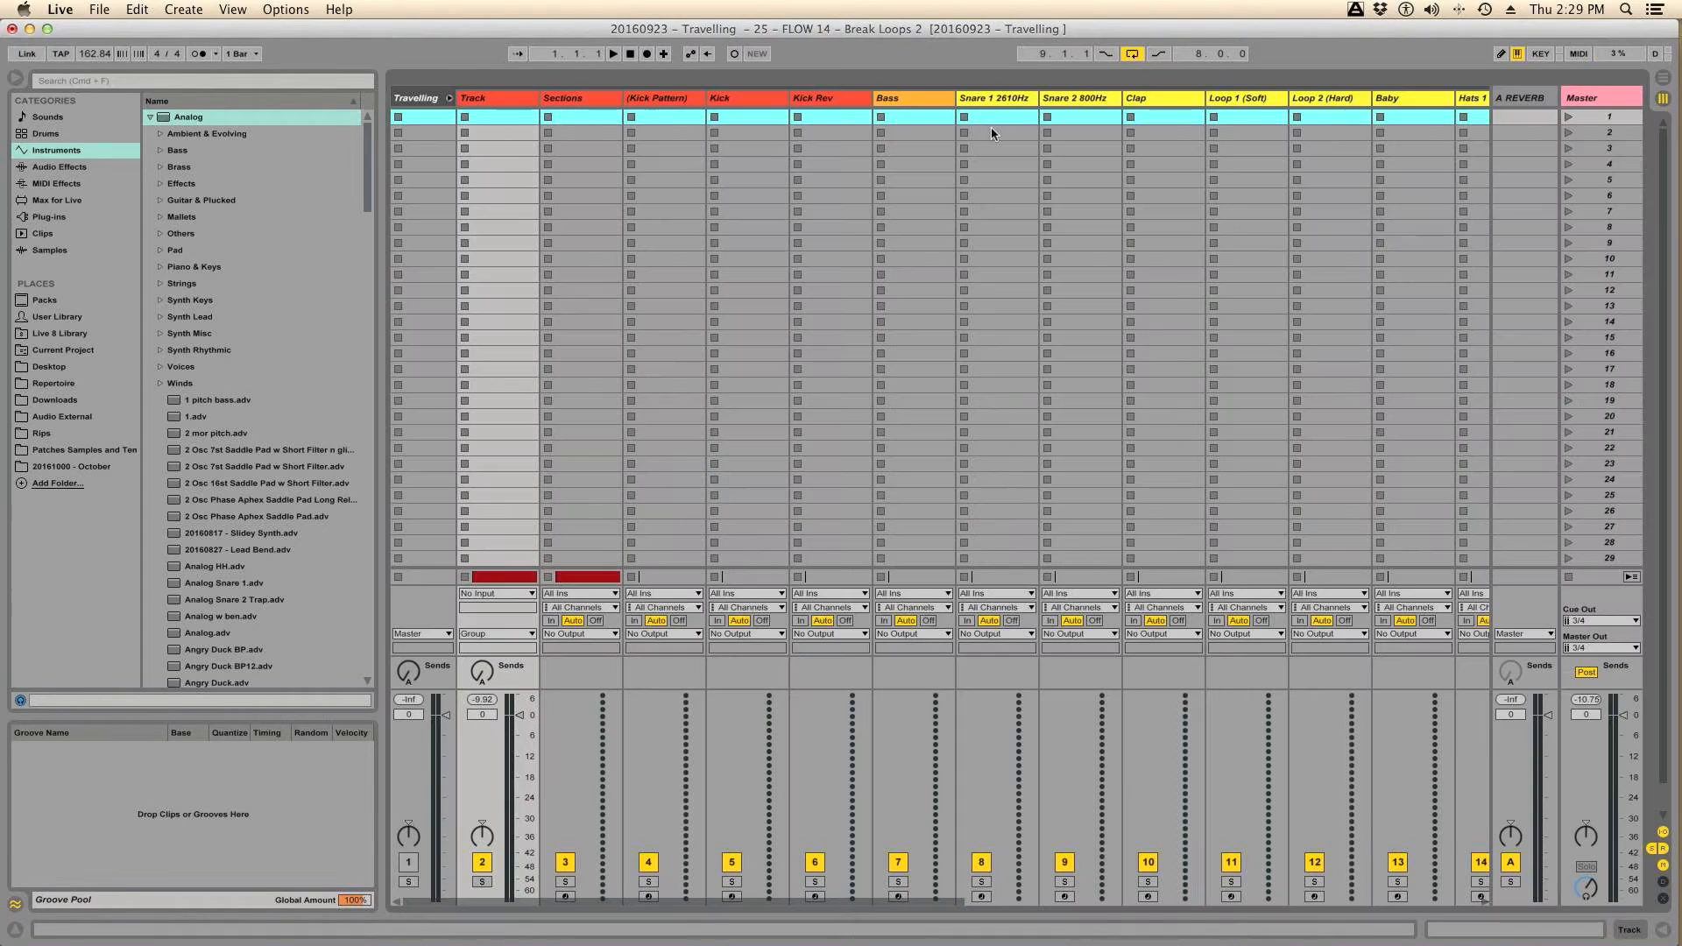
pyautogui.click(449, 98)
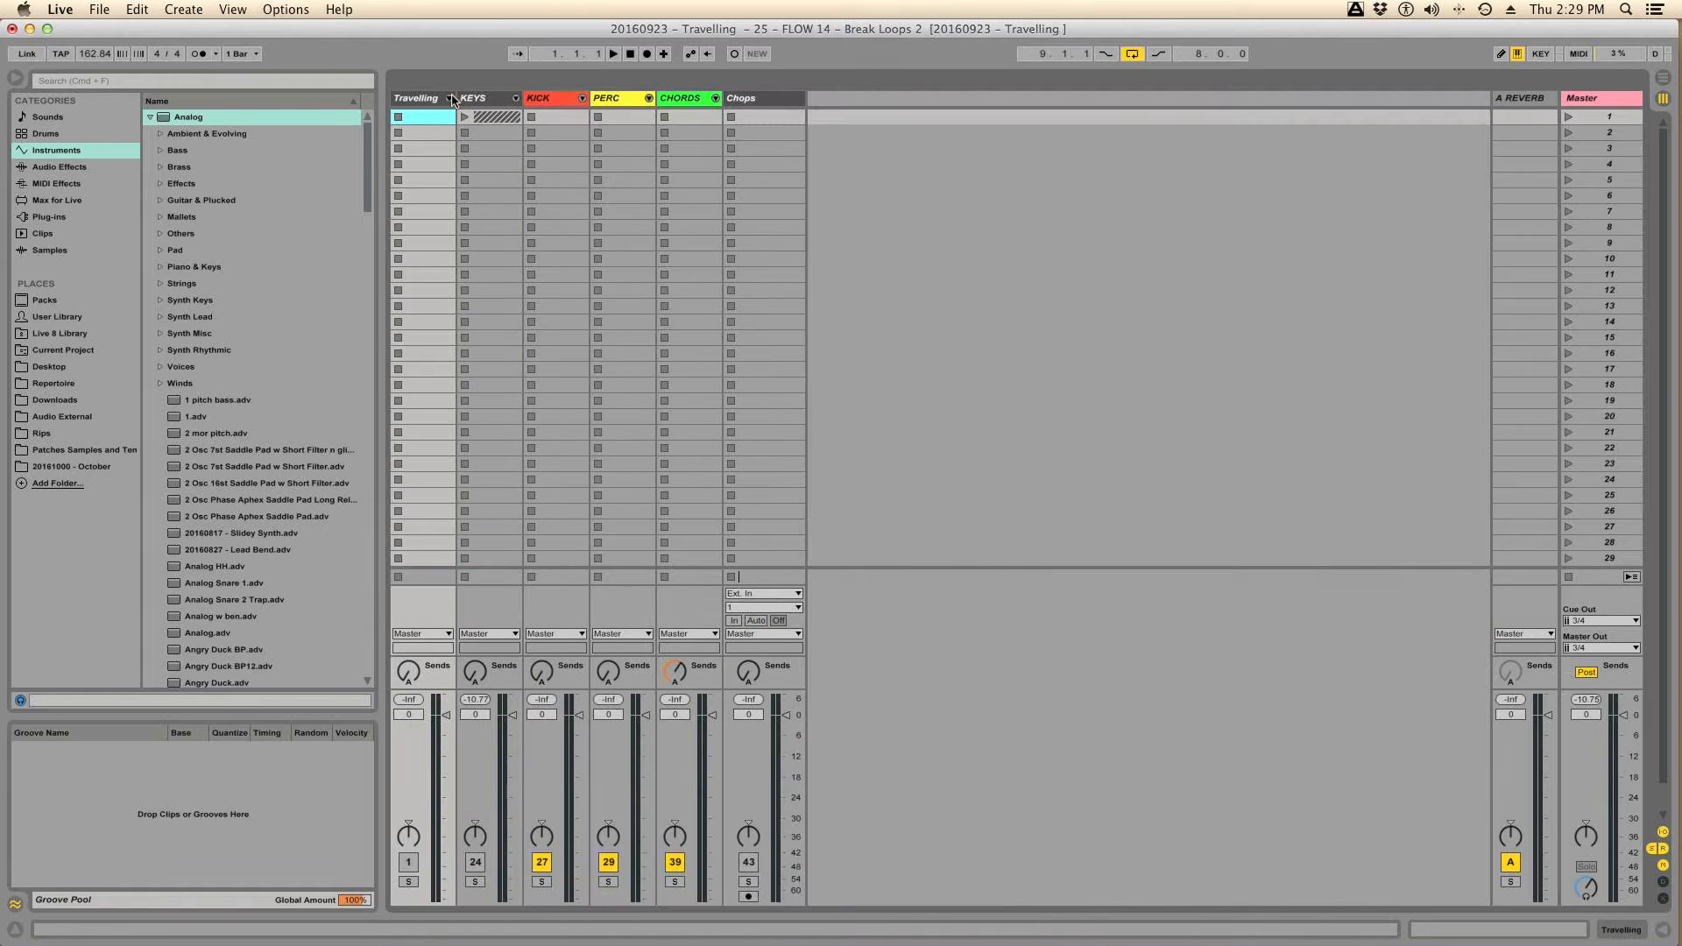
pyautogui.click(648, 99)
pyautogui.click(647, 98)
pyautogui.click(749, 103)
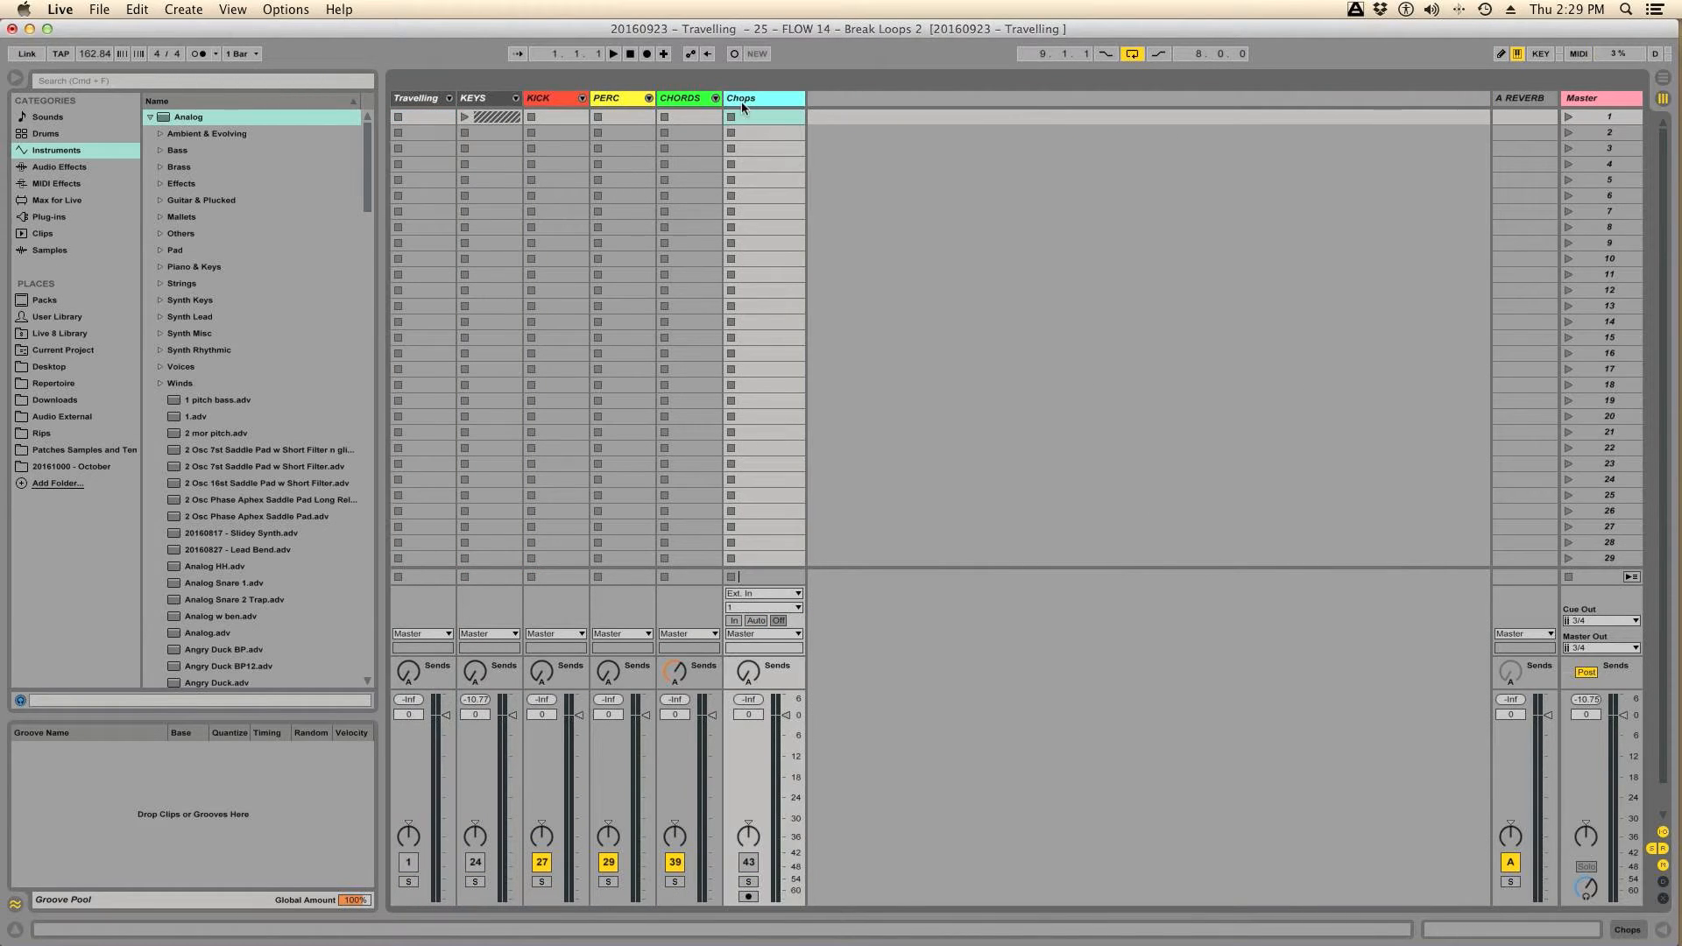
pyautogui.press('Tab')
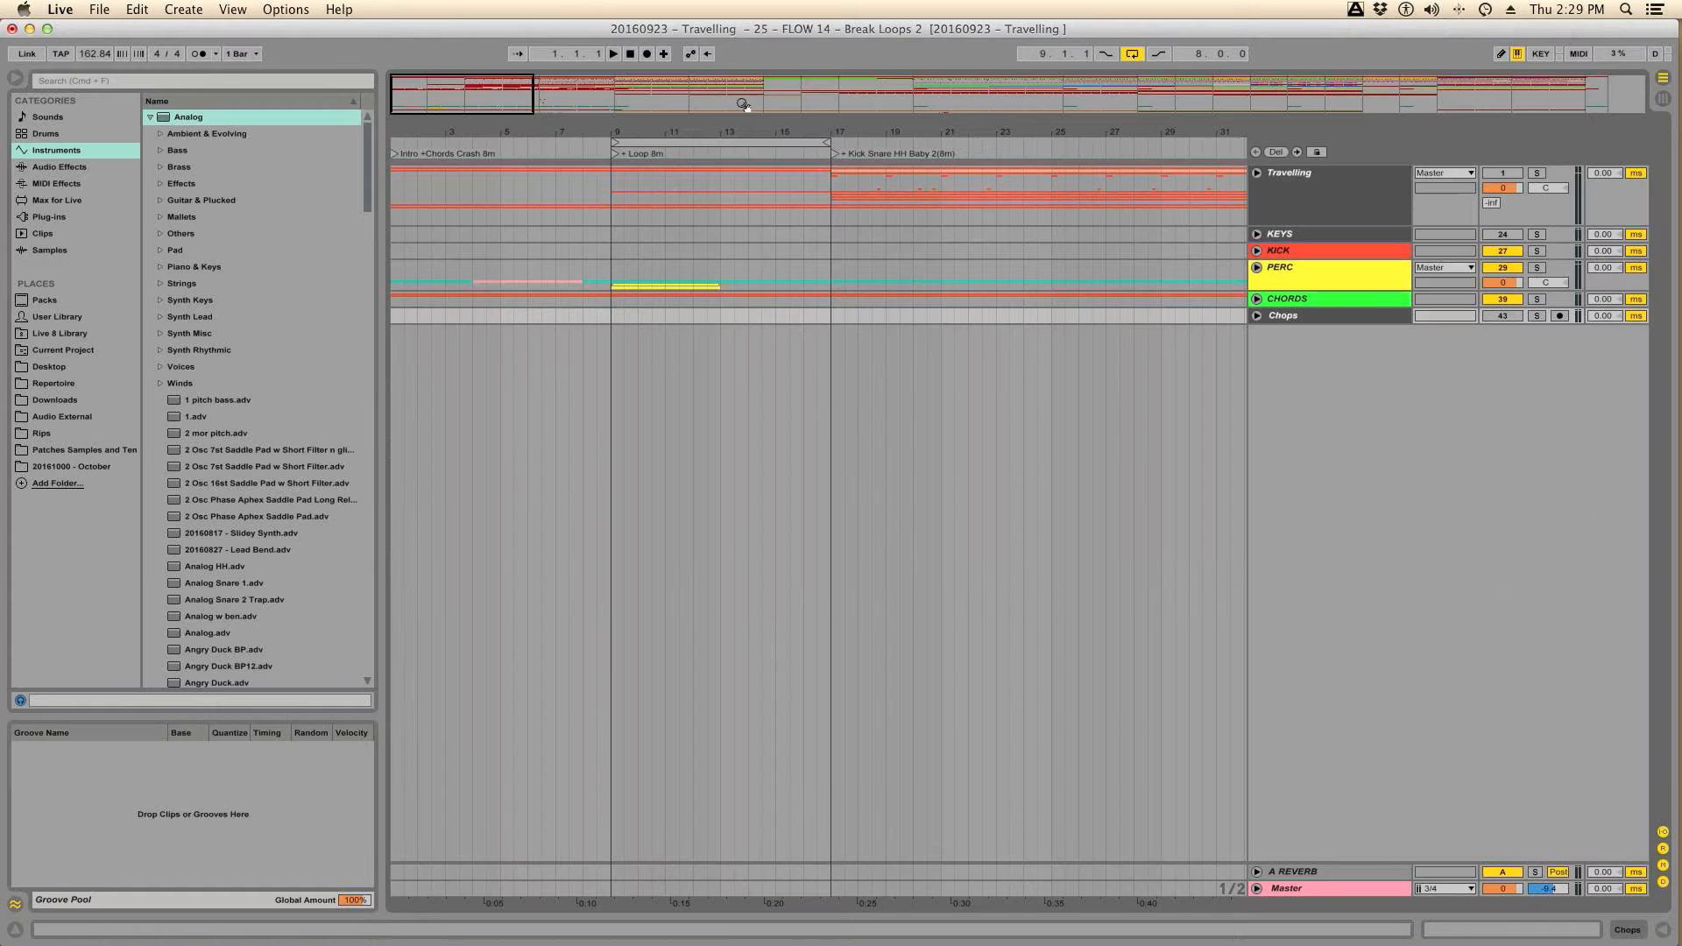
# Step: Unfold the PERC group, select the Amen Break slice track's MIDI clip, and arm that track for recording
pyautogui.click(1258, 315)
pyautogui.click(1258, 315)
pyautogui.click(1257, 267)
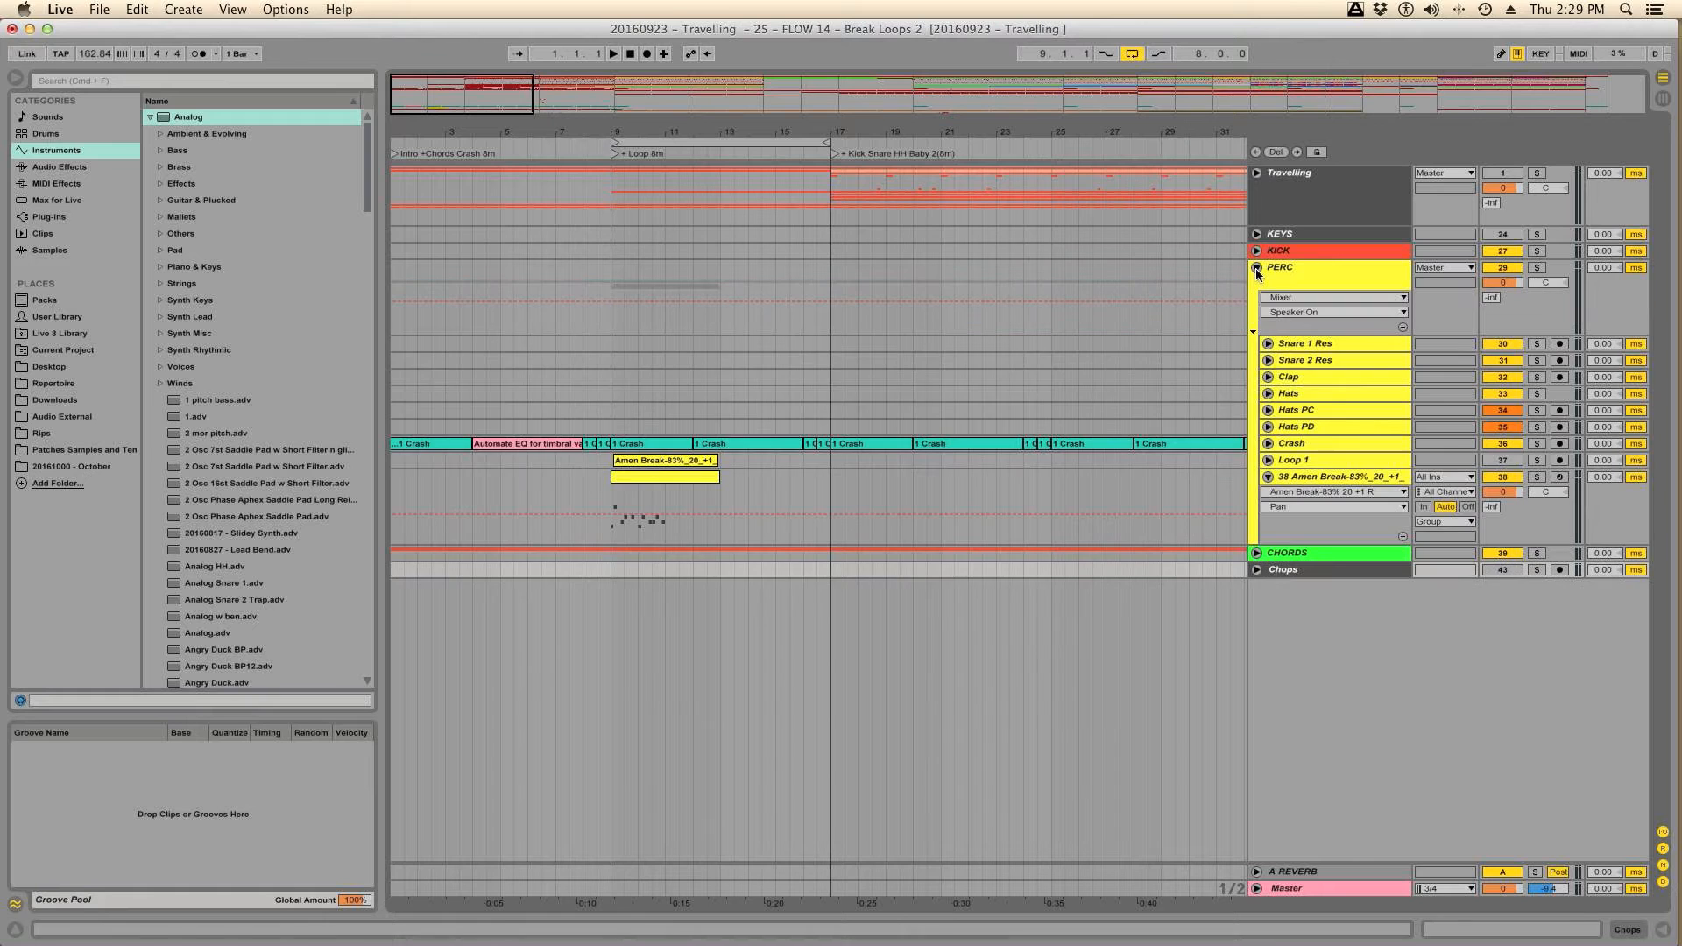
pyautogui.click(1297, 480)
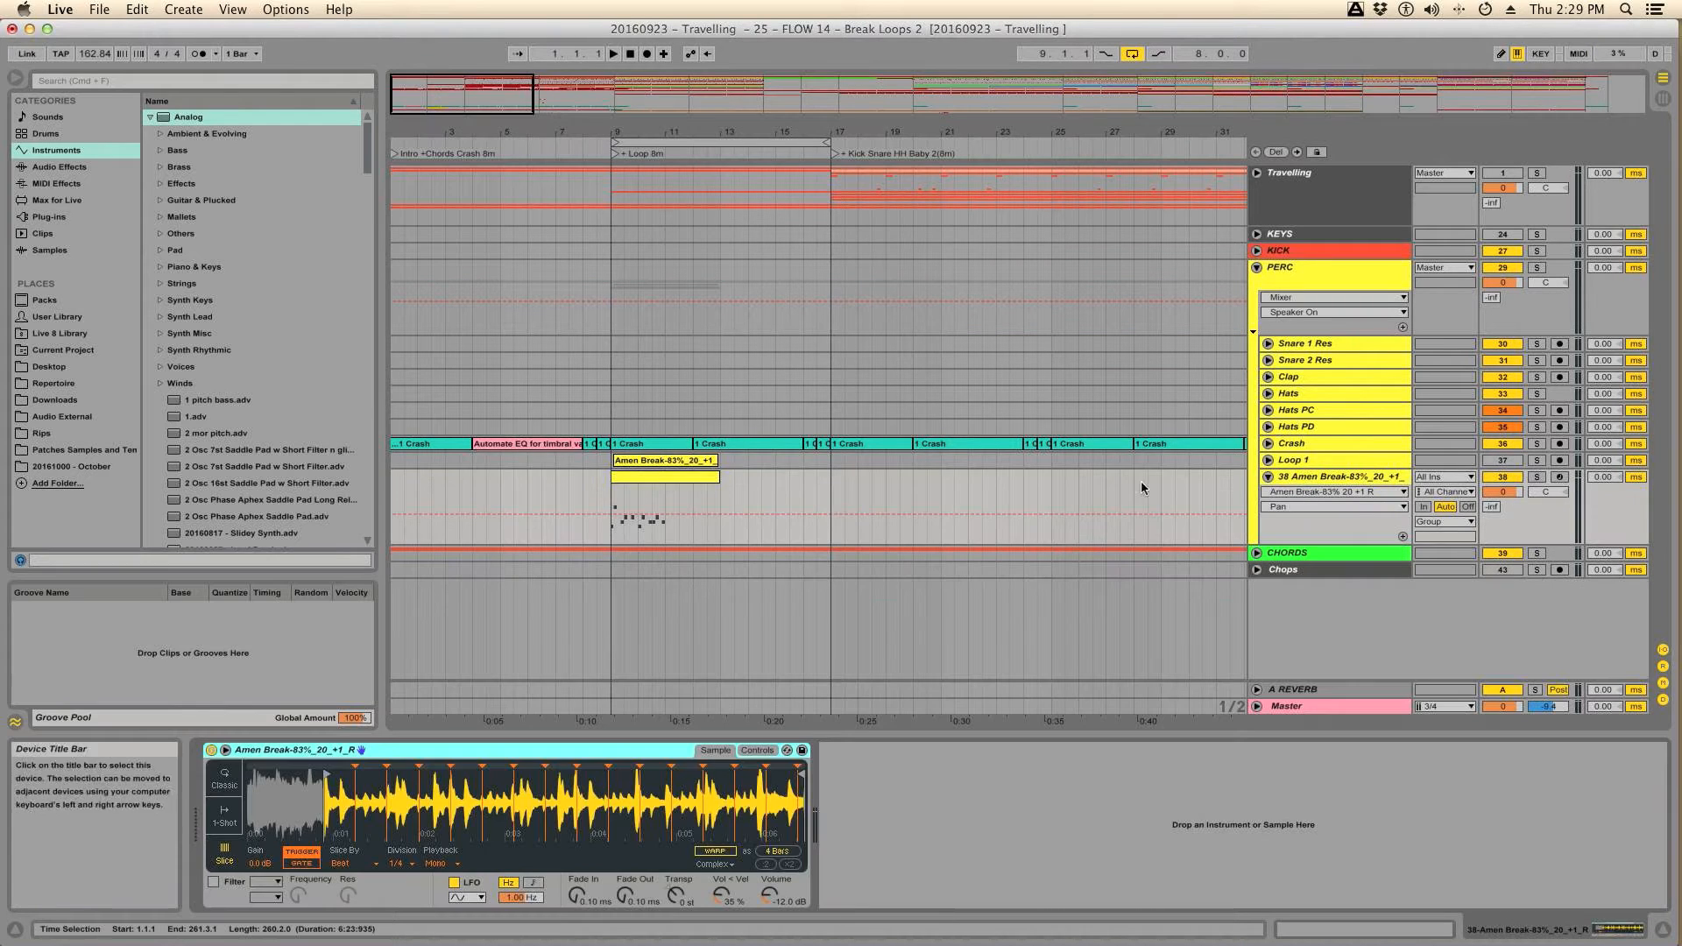
pyautogui.click(654, 481)
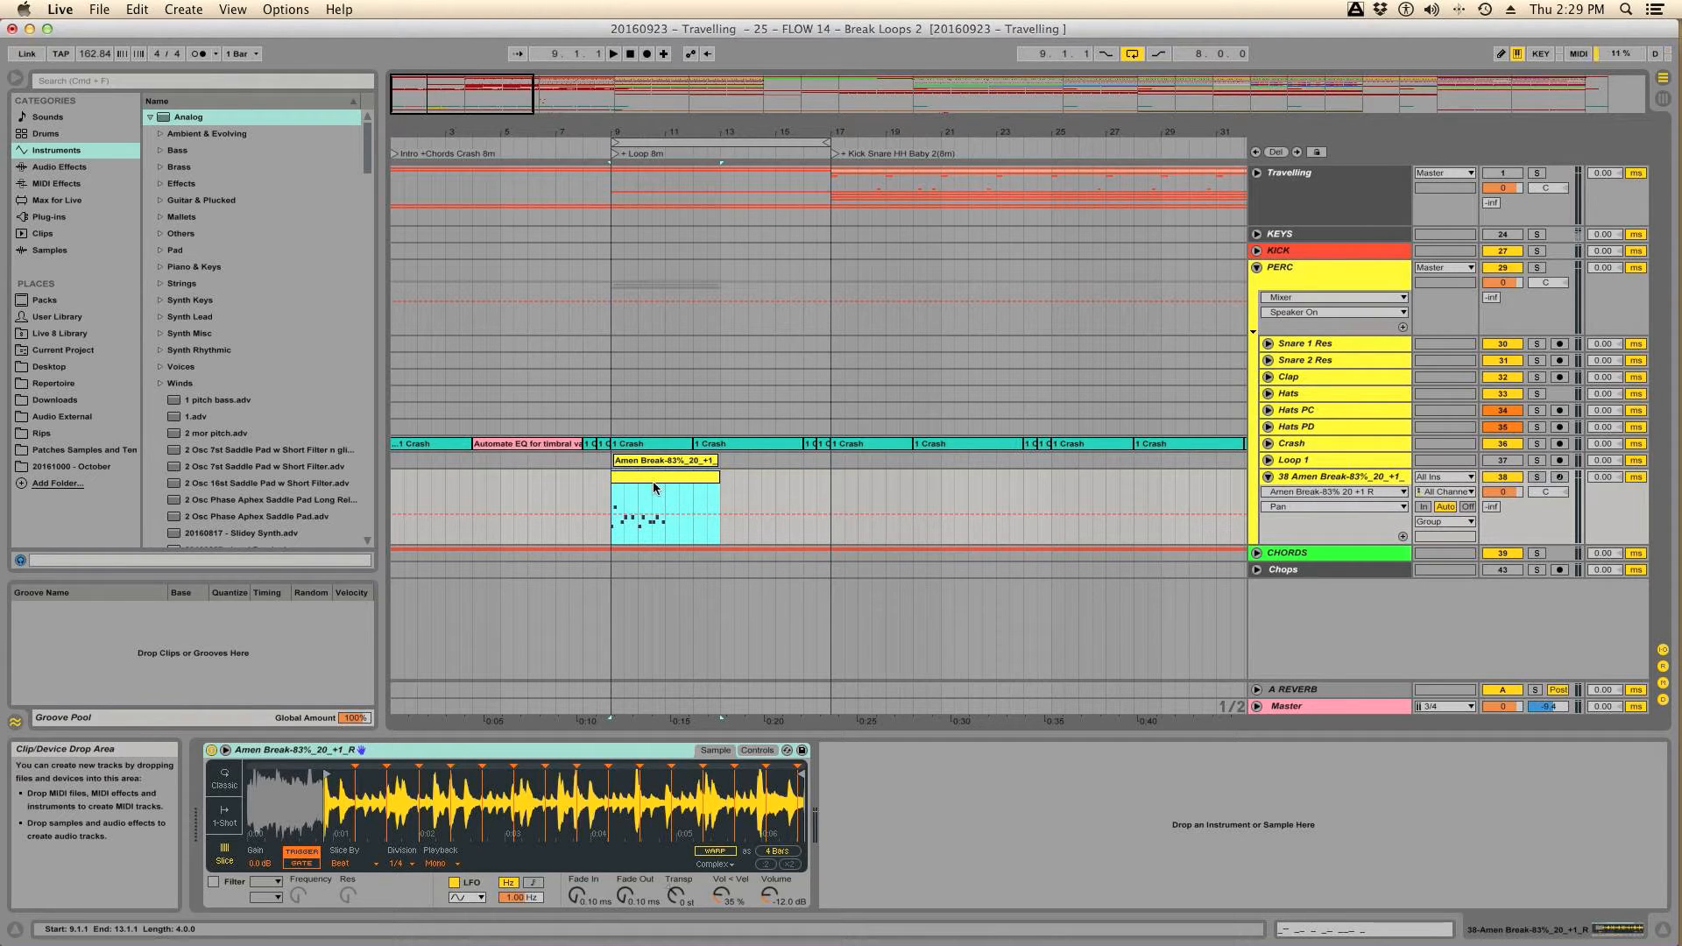
pyautogui.click(1563, 478)
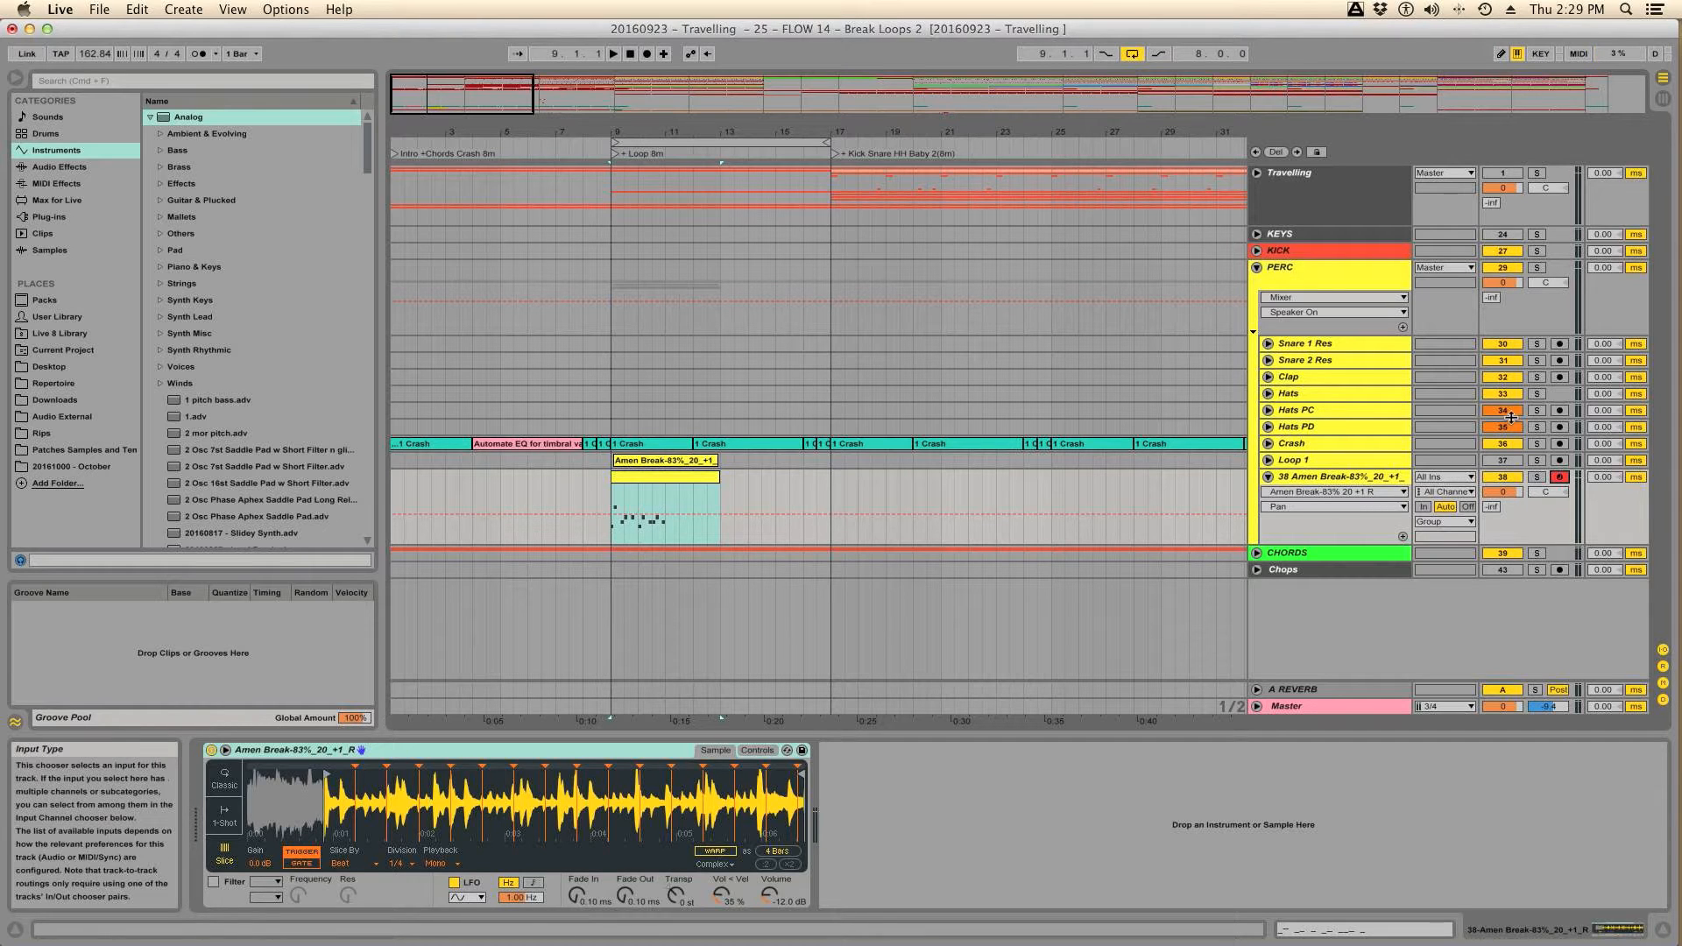
# Step: Add a Pitch MIDI effect in front of the Simpler on the Amen Break slice track
pyautogui.doubleClick(1348, 480)
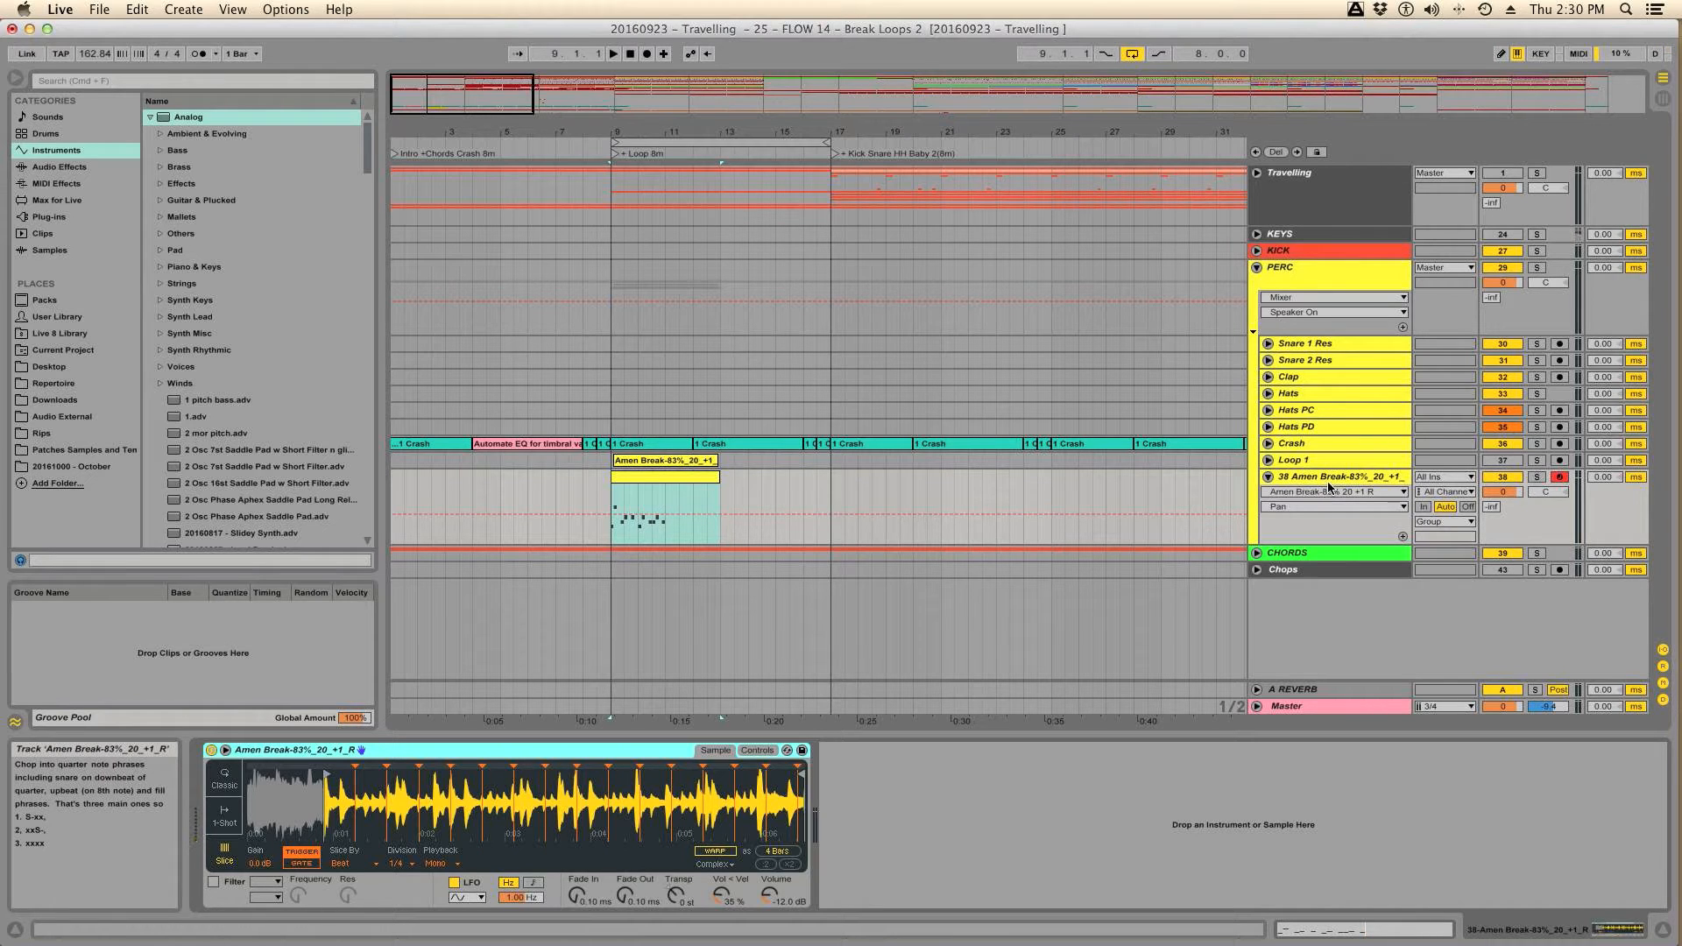
pyautogui.click(918, 788)
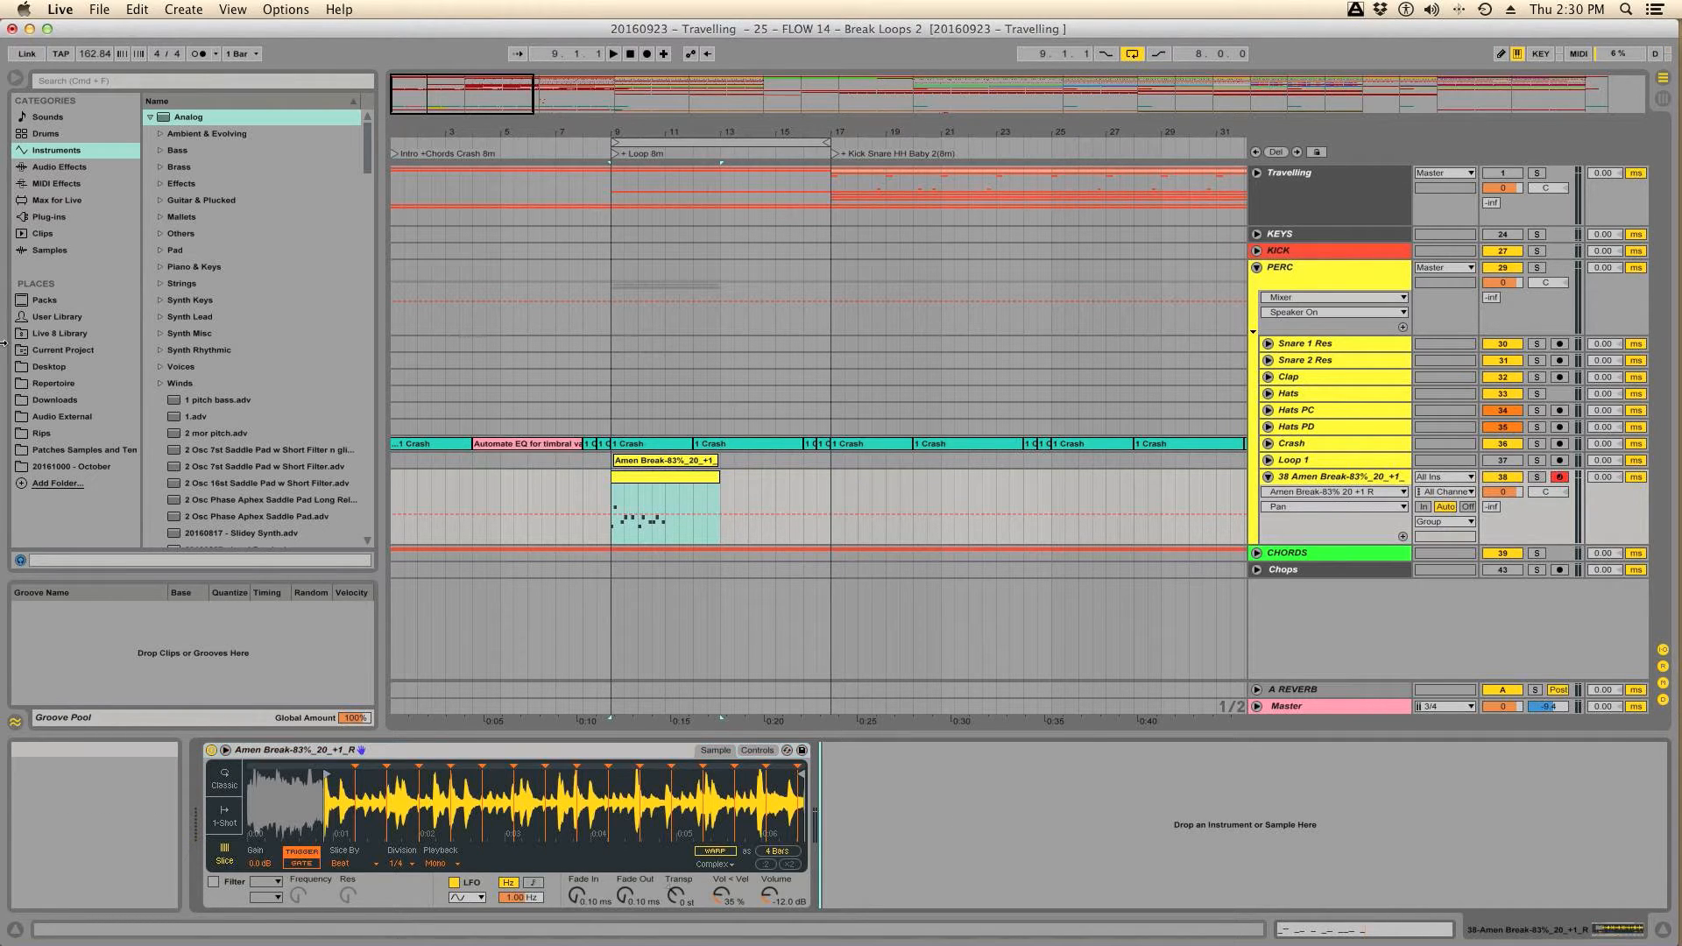
pyautogui.click(70, 181)
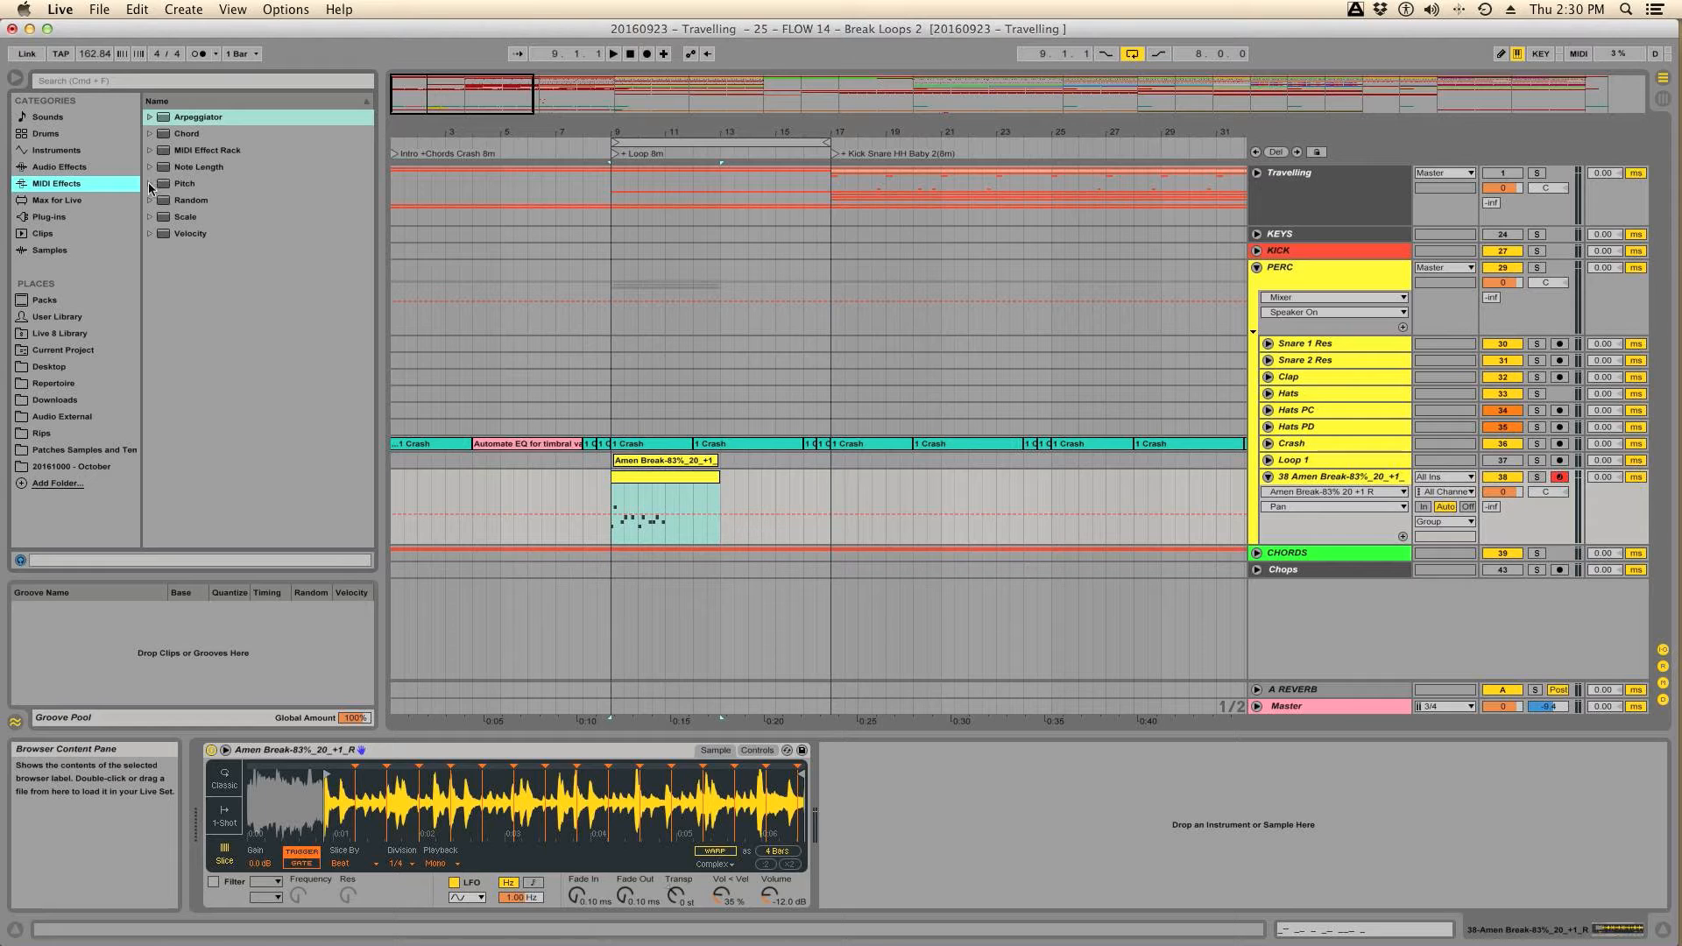
pyautogui.moveTo(168, 186); pyautogui.dragTo(243, 837)
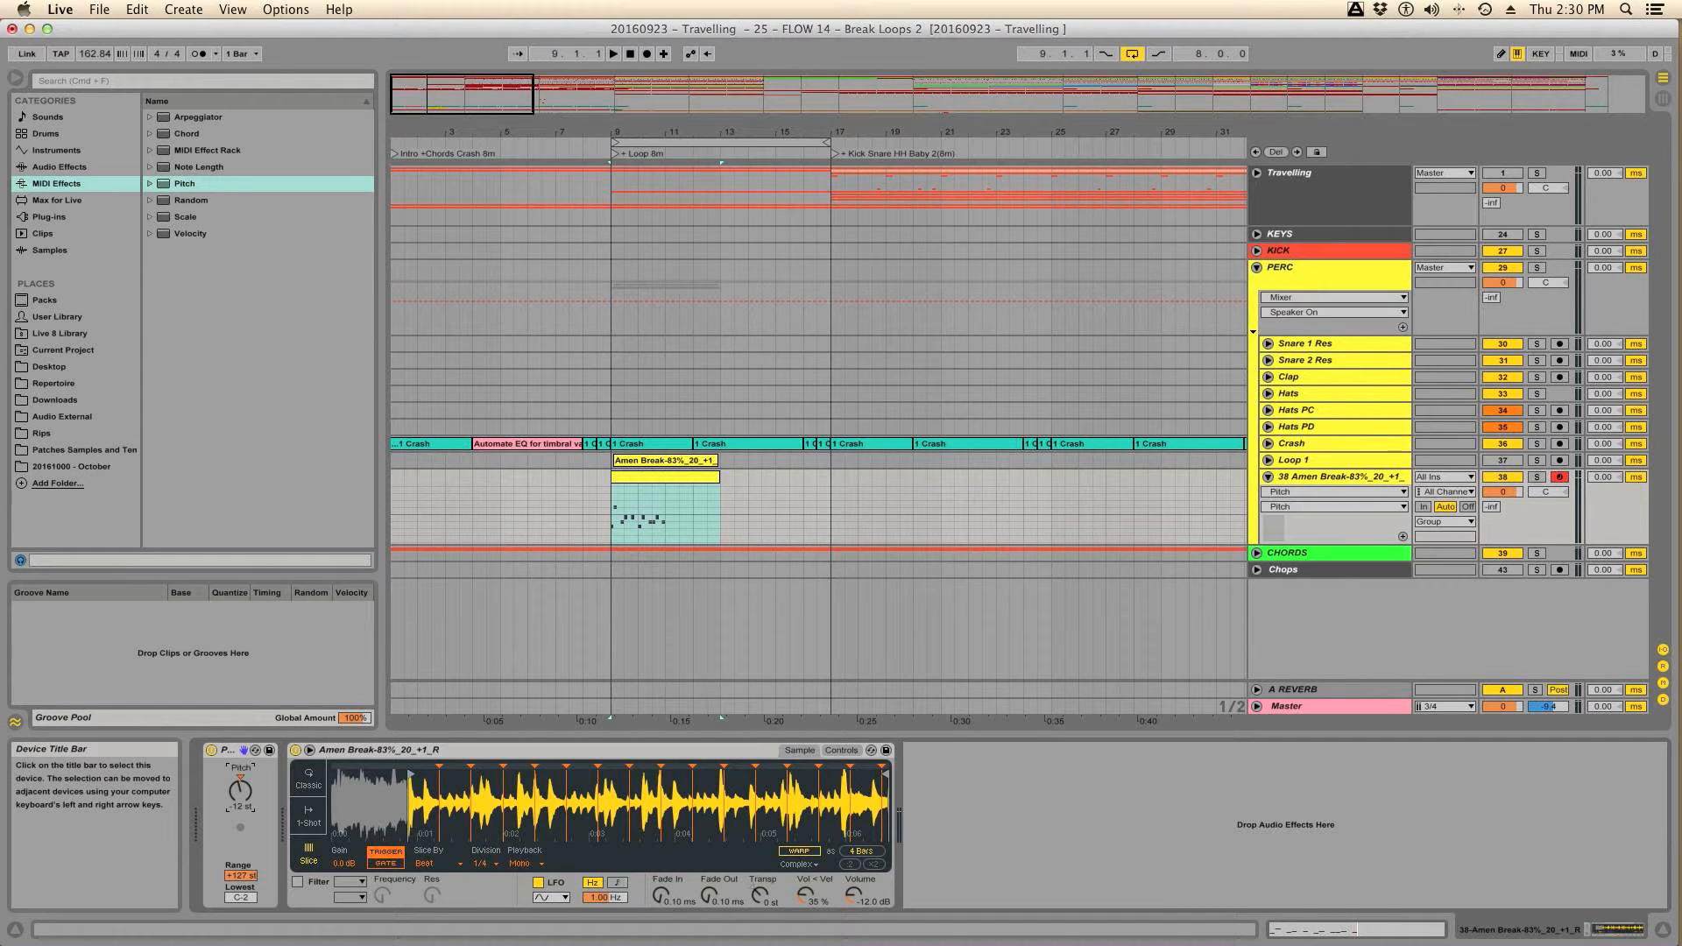
# Step: Set the Pitch effect to -24 st and switch the Simpler's slice triggering to Gate
pyautogui.write('-24')
pyautogui.press('Return')
pyautogui.press('space')
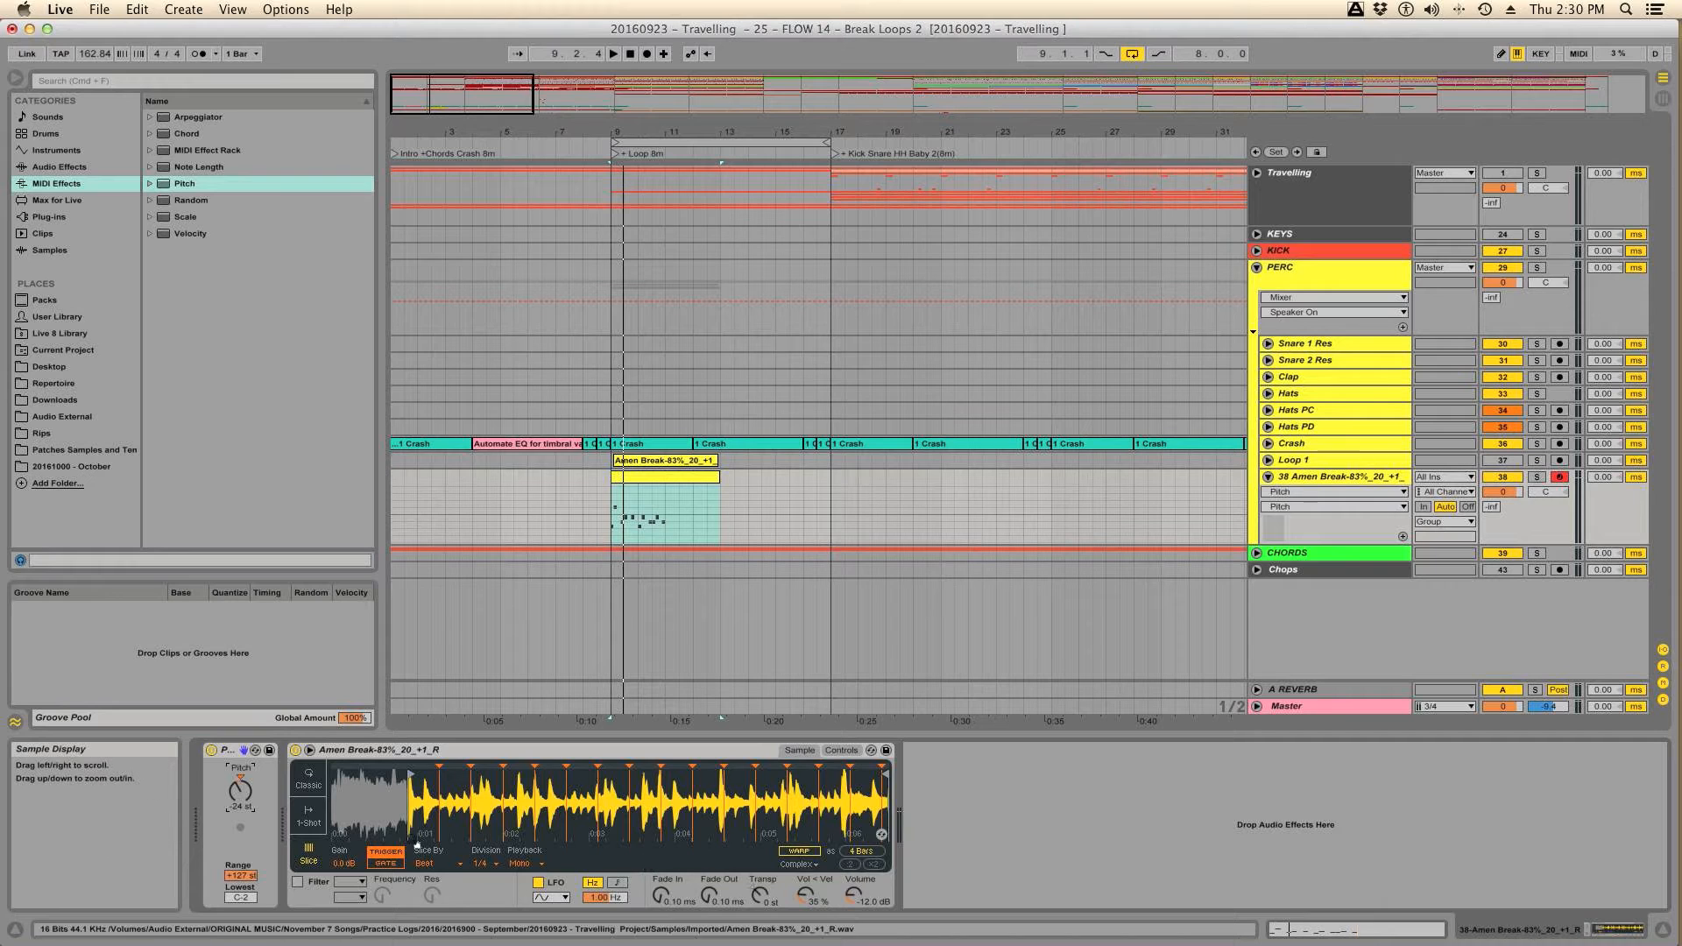
pyautogui.click(390, 865)
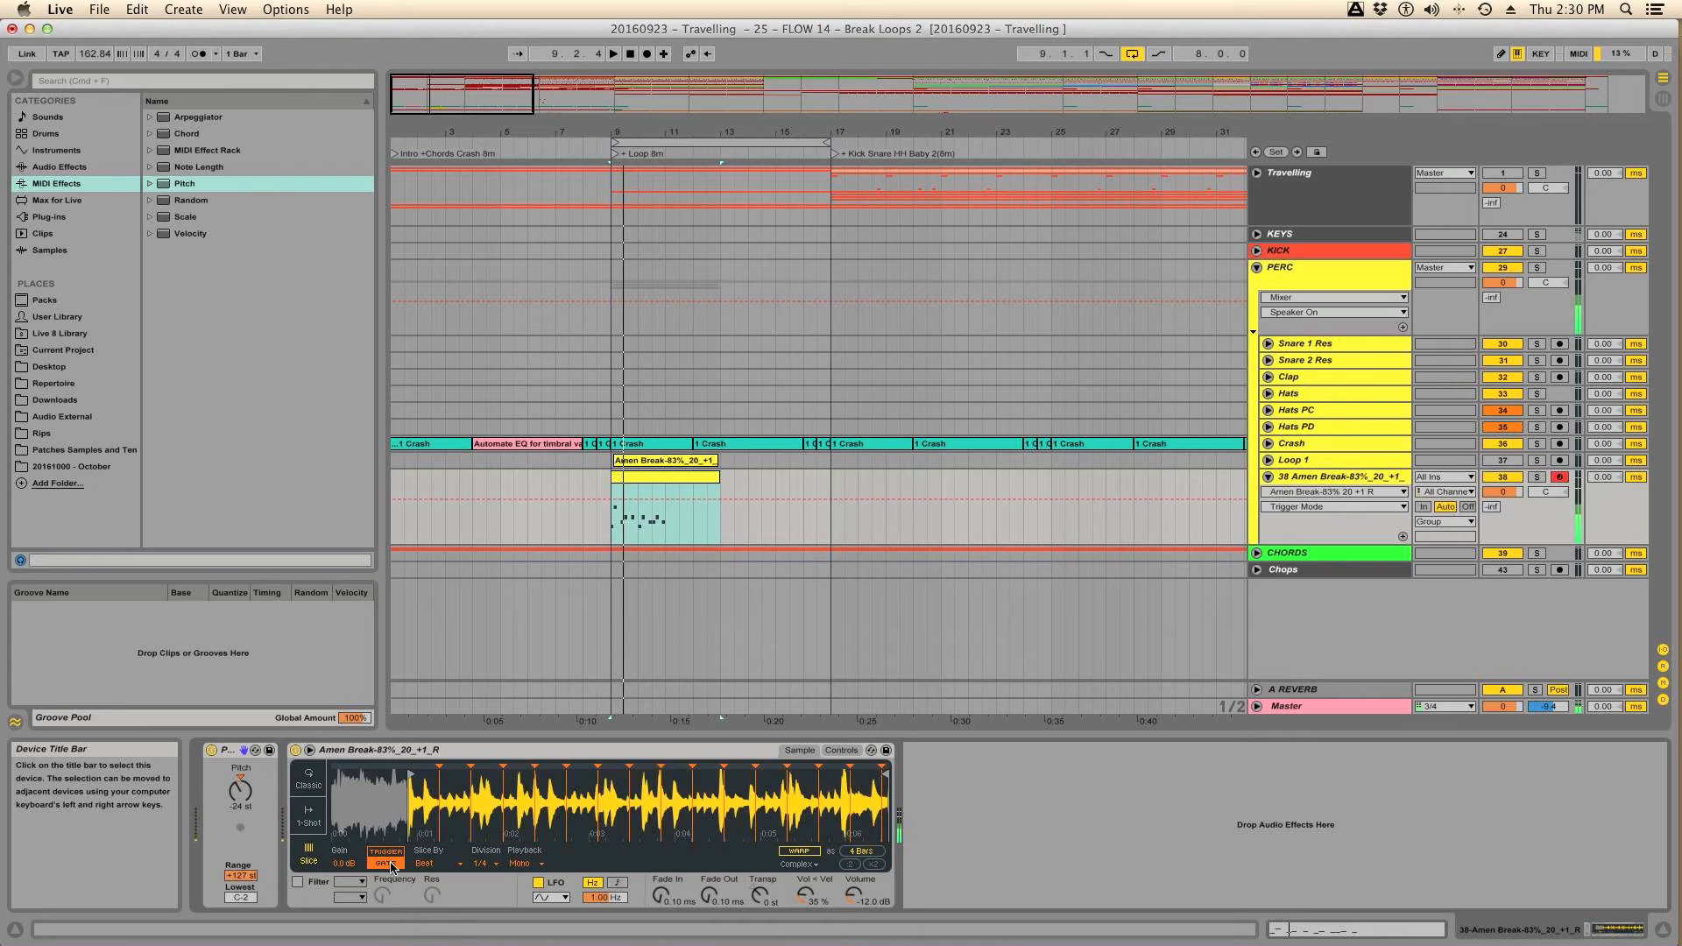
pyautogui.press('x')
# Step: Try Pitch effect transpositions of -36, -24 and -12 st, and reset the pitch to 0 st
pyautogui.click(243, 796)
pyautogui.write('-36')
pyautogui.press('Return')
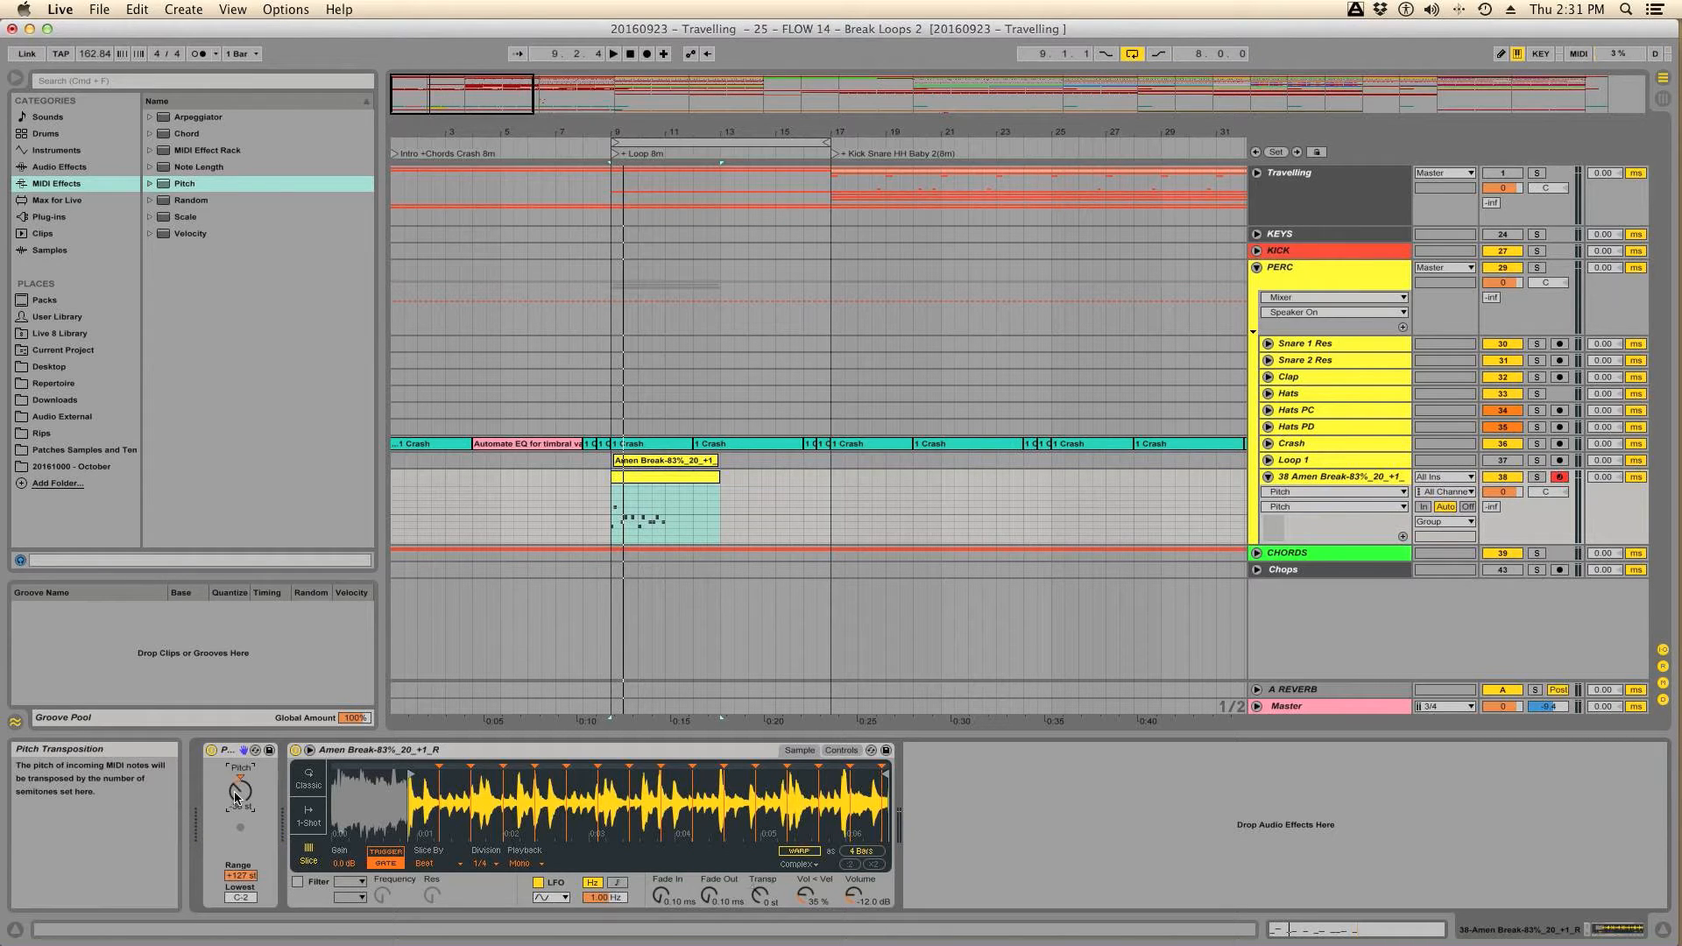
pyautogui.write('-24')
pyautogui.press('Return')
pyautogui.moveTo(247, 796); pyautogui.dragTo(241, 797)
pyautogui.click(242, 897)
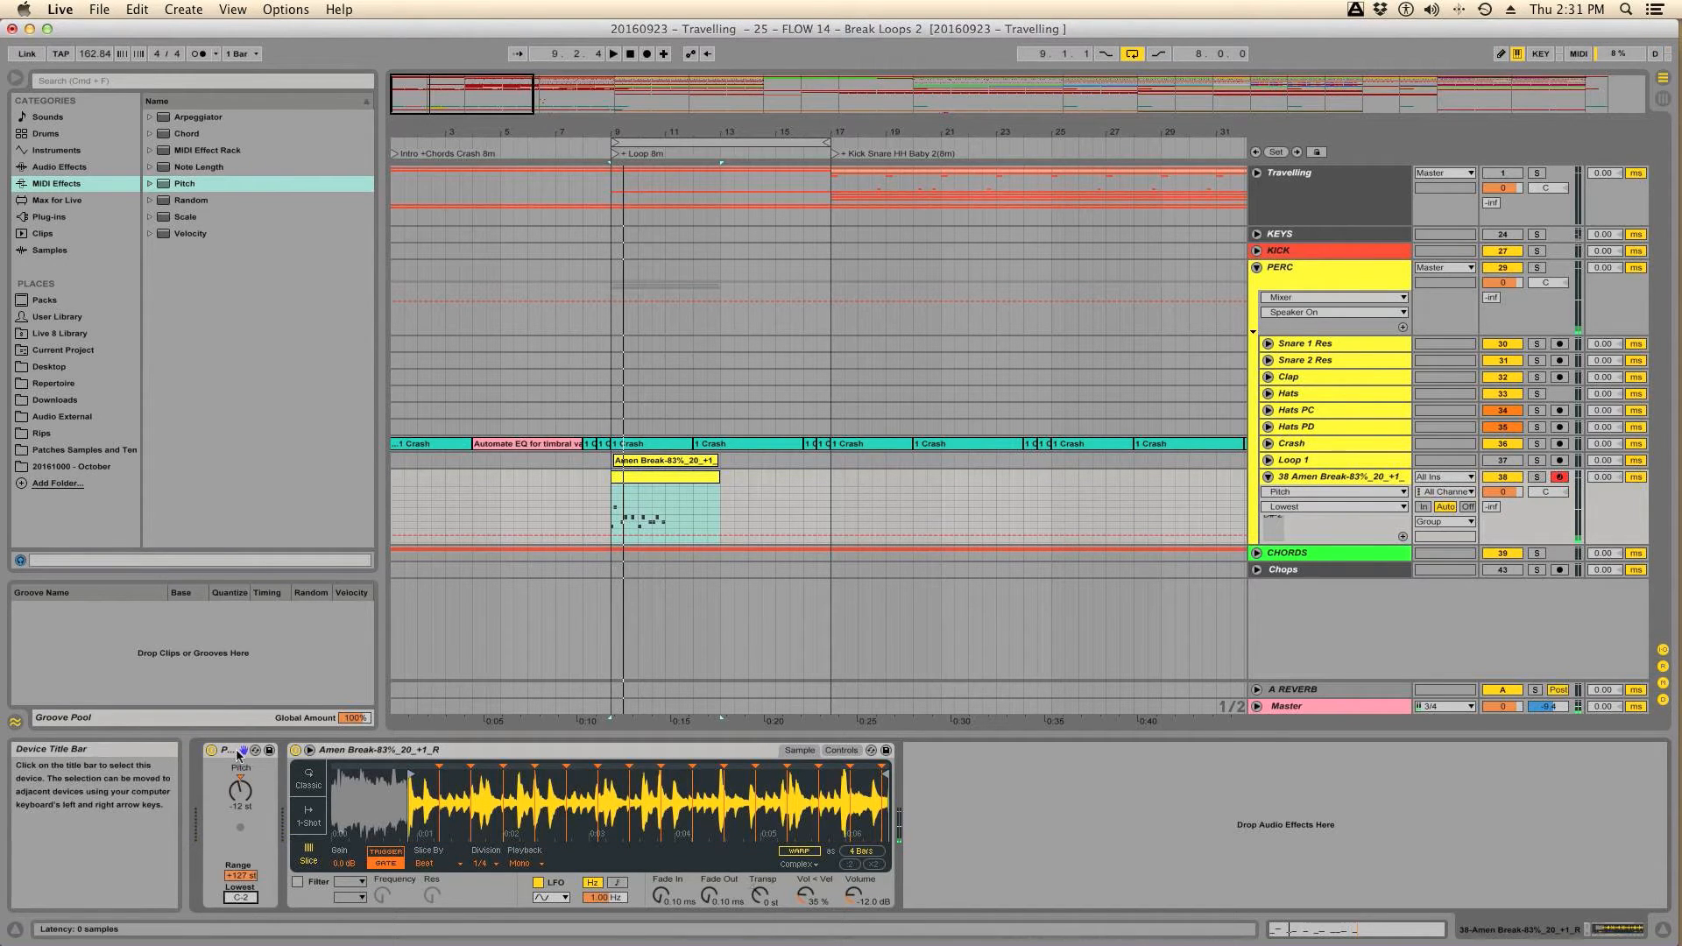
pyautogui.click(241, 777)
# Step: Raise the Pitch effect's lowest accepted note to C2, and set its pitch to -12 st
pyautogui.click(241, 899)
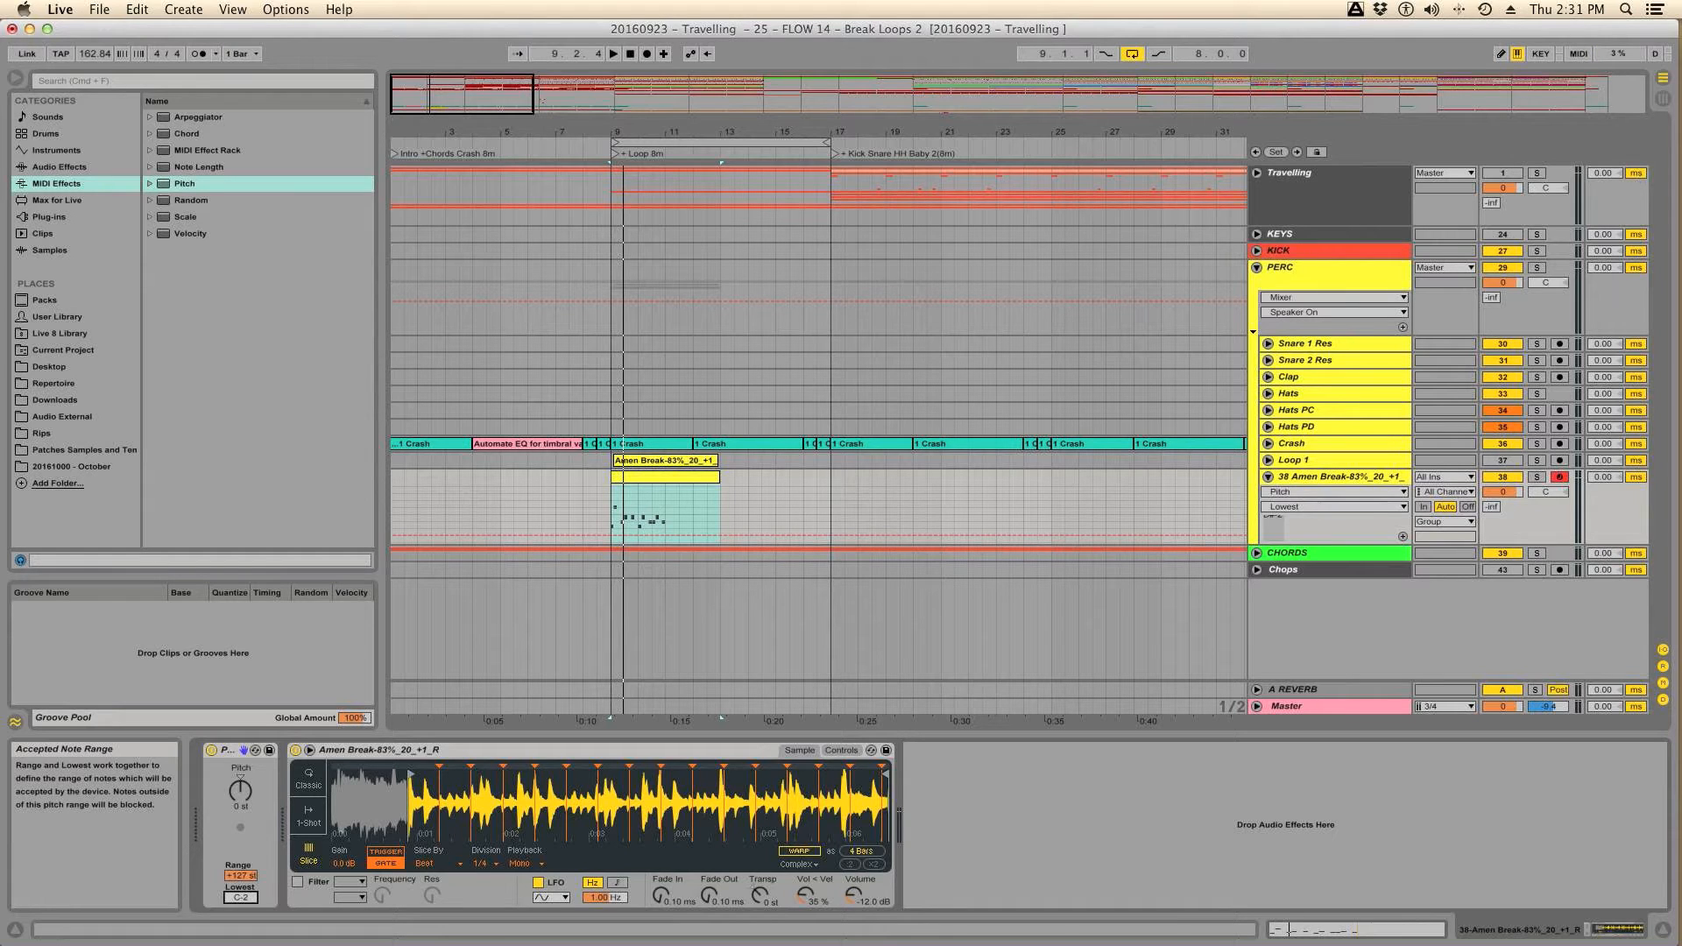
pyautogui.moveTo(240, 897)
pyautogui.mouseDown()
pyautogui.moveTo(240, 815)
pyautogui.moveTo(240, 877)
pyautogui.mouseUp()
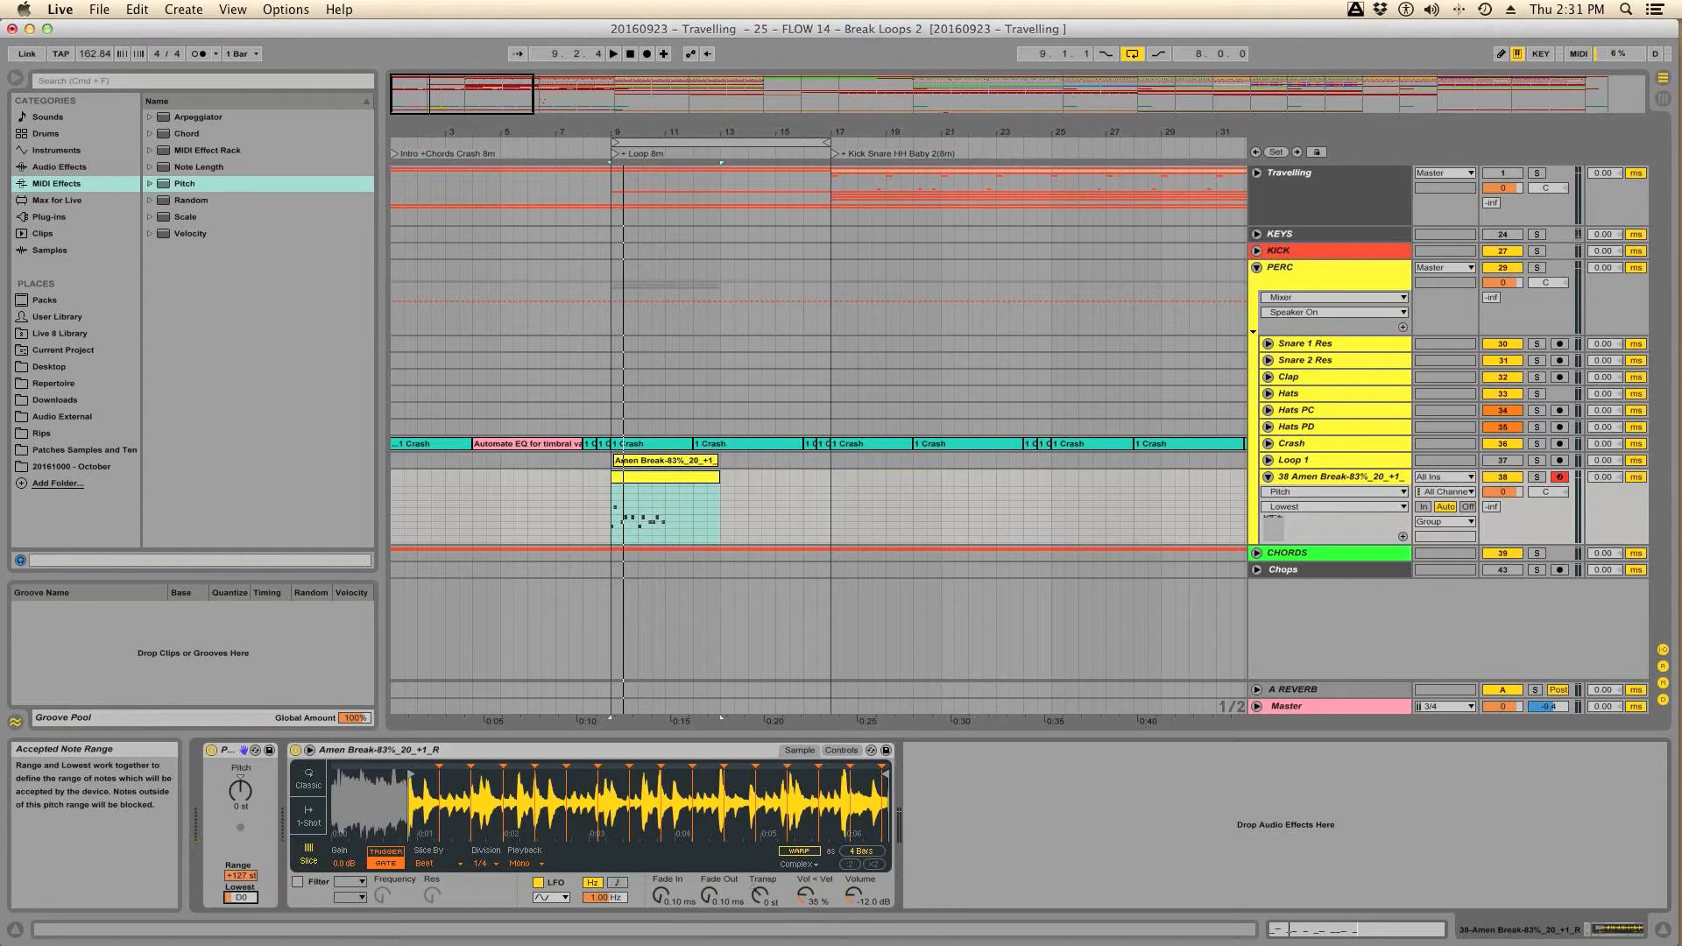
pyautogui.moveTo(240, 897); pyautogui.dragTo(240, 885)
pyautogui.moveTo(240, 885); pyautogui.dragTo(240, 883)
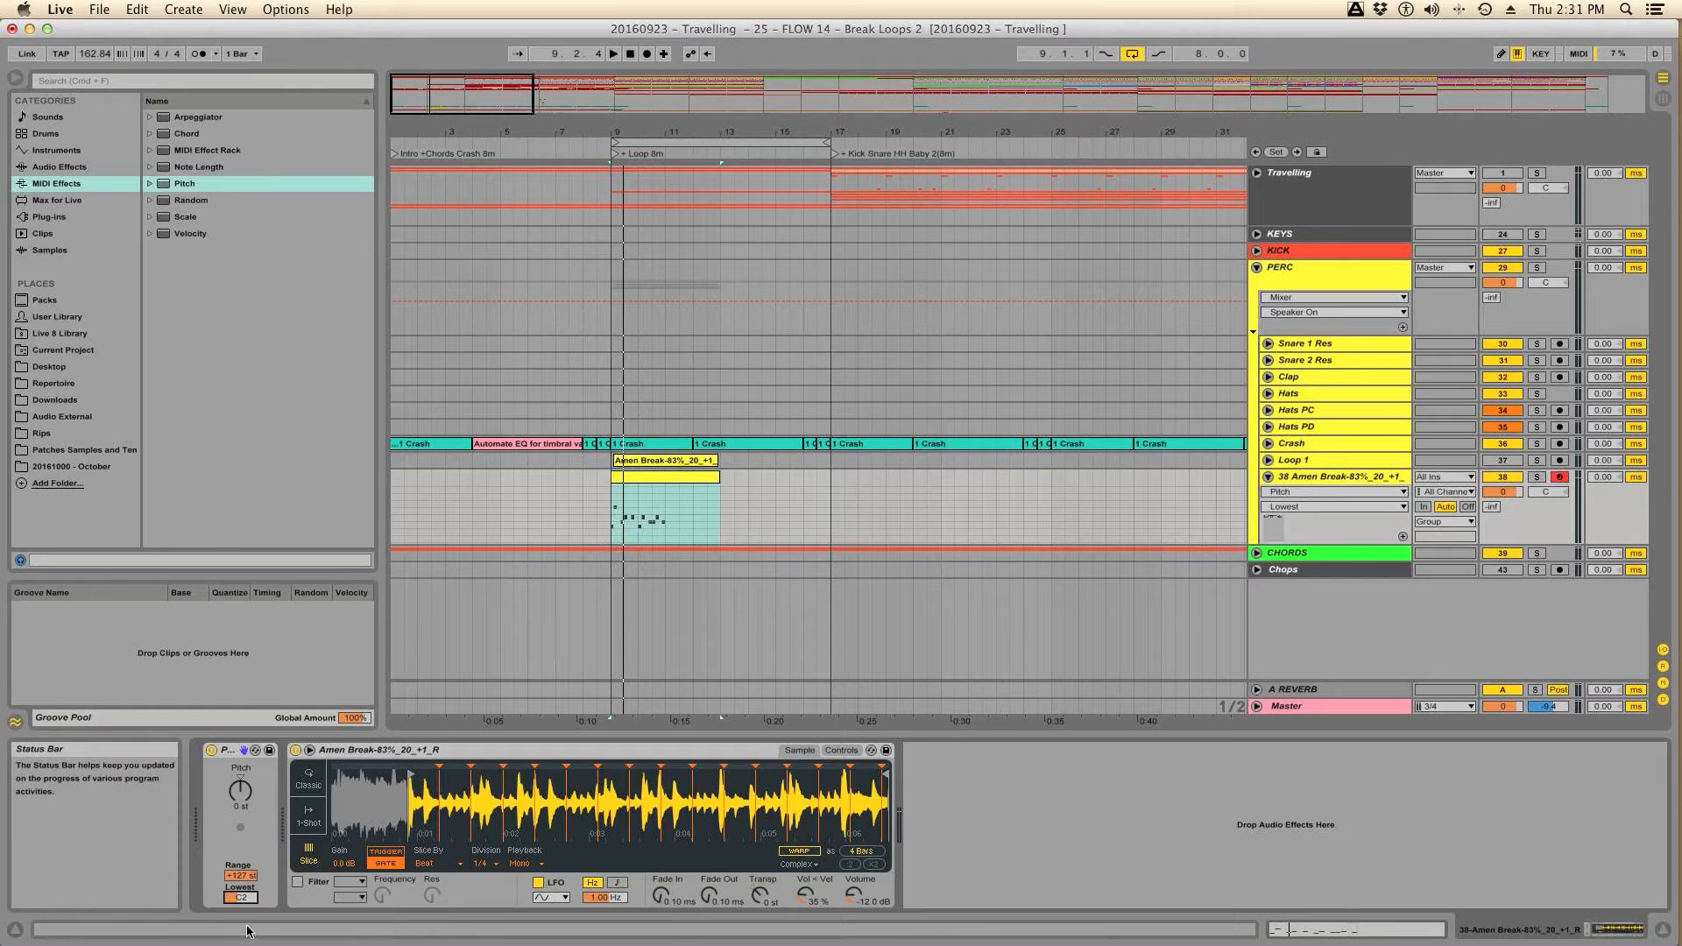
pyautogui.moveTo(240, 791); pyautogui.dragTo(240, 813)
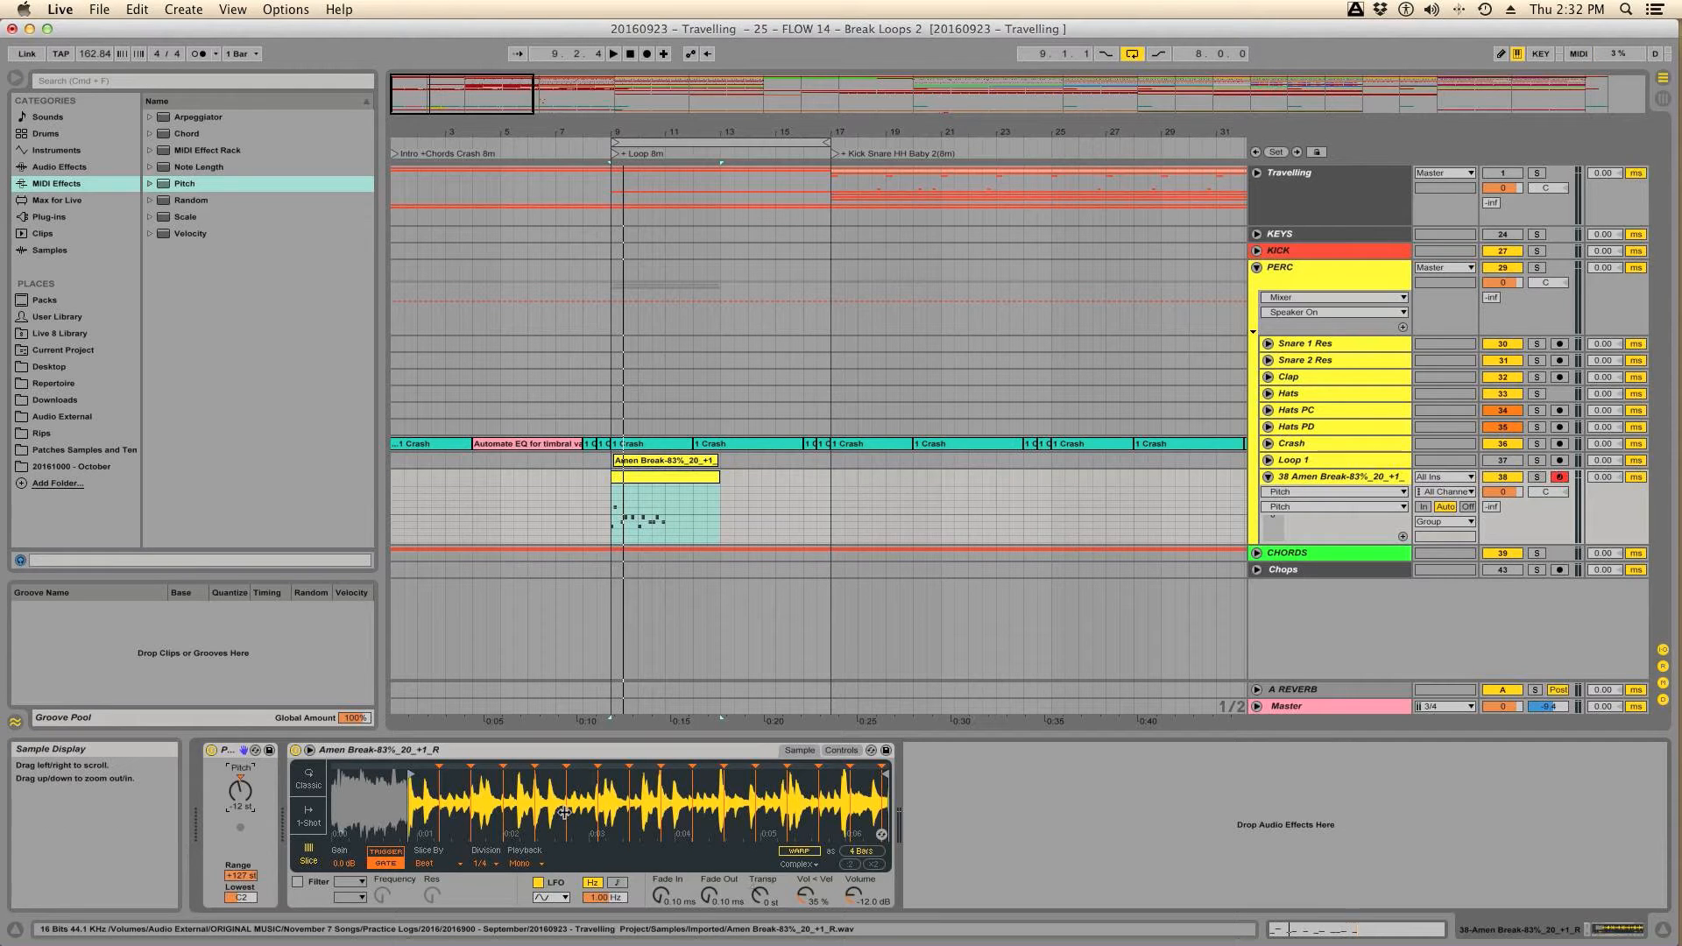
# Step: Examine the Simpler's control parameters and its enlarged slice waveform, and return to the normal device view
pyautogui.click(455, 816)
pyautogui.click(795, 750)
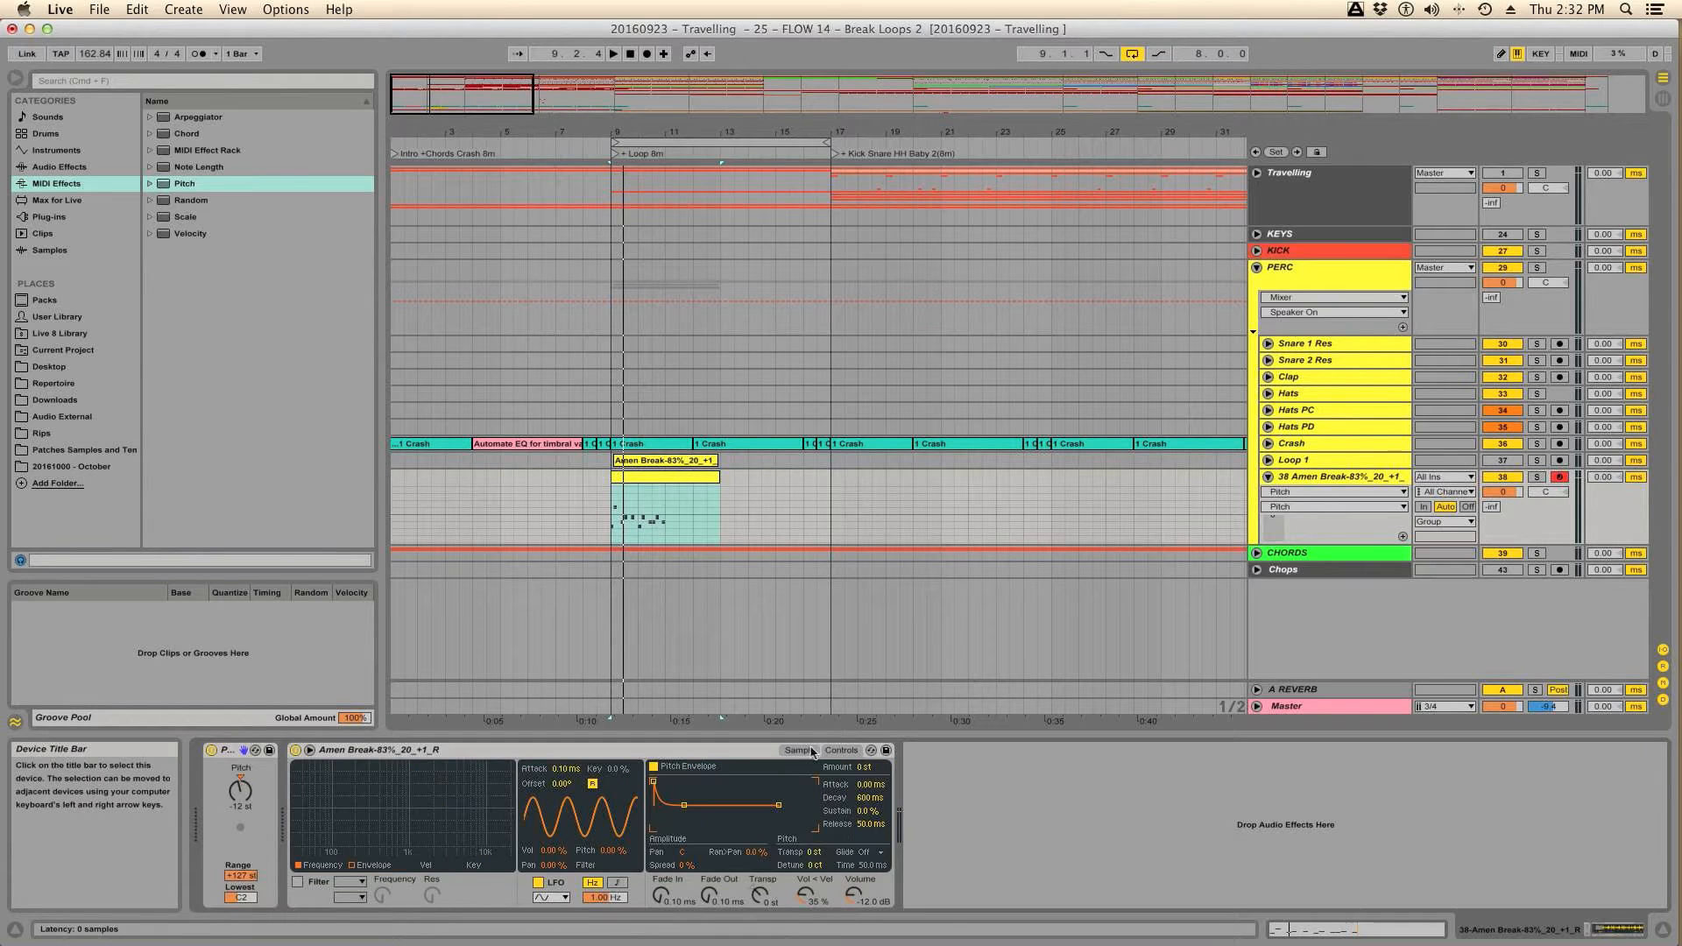
pyautogui.click(795, 750)
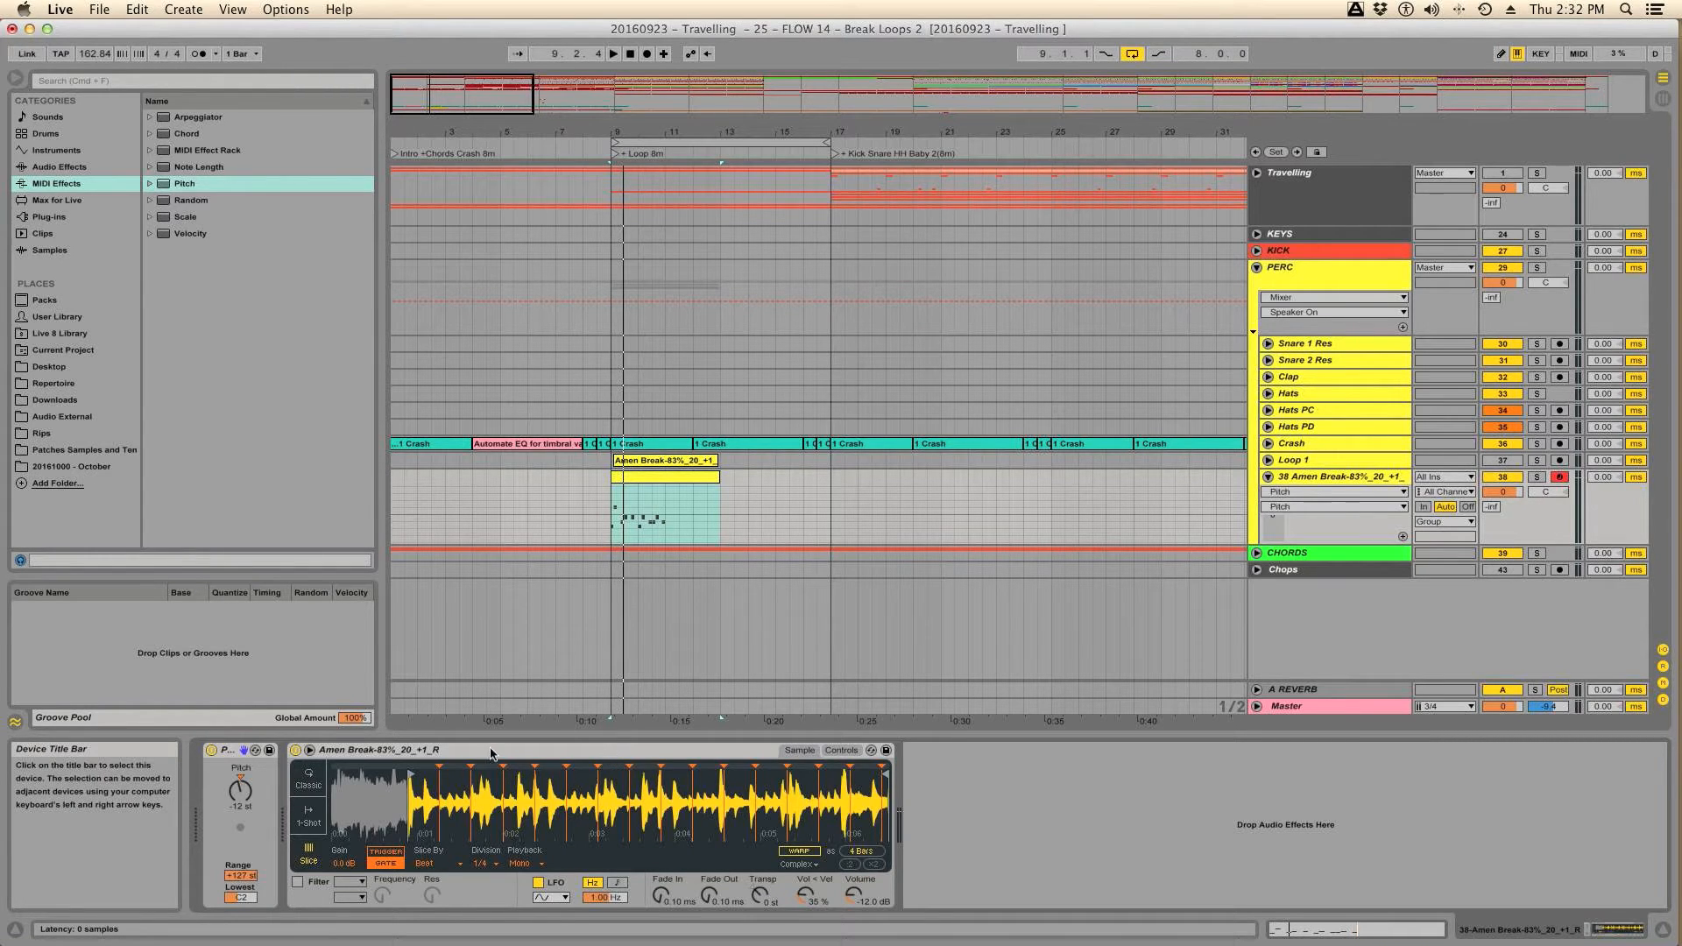
pyautogui.click(311, 751)
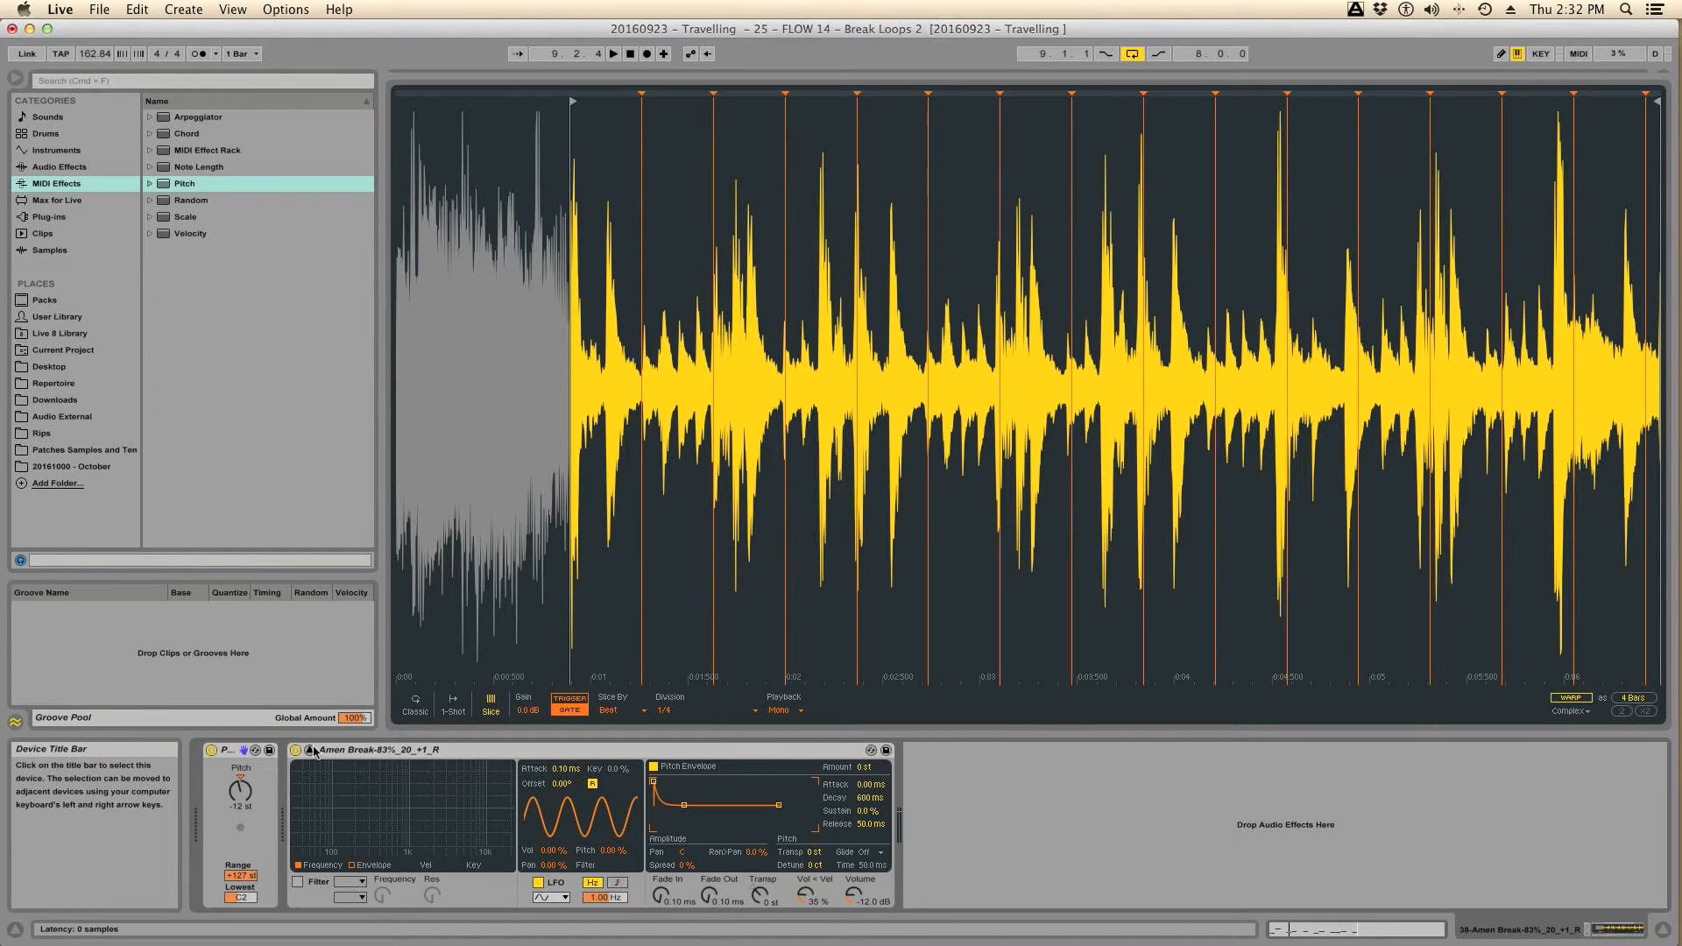
pyautogui.click(310, 750)
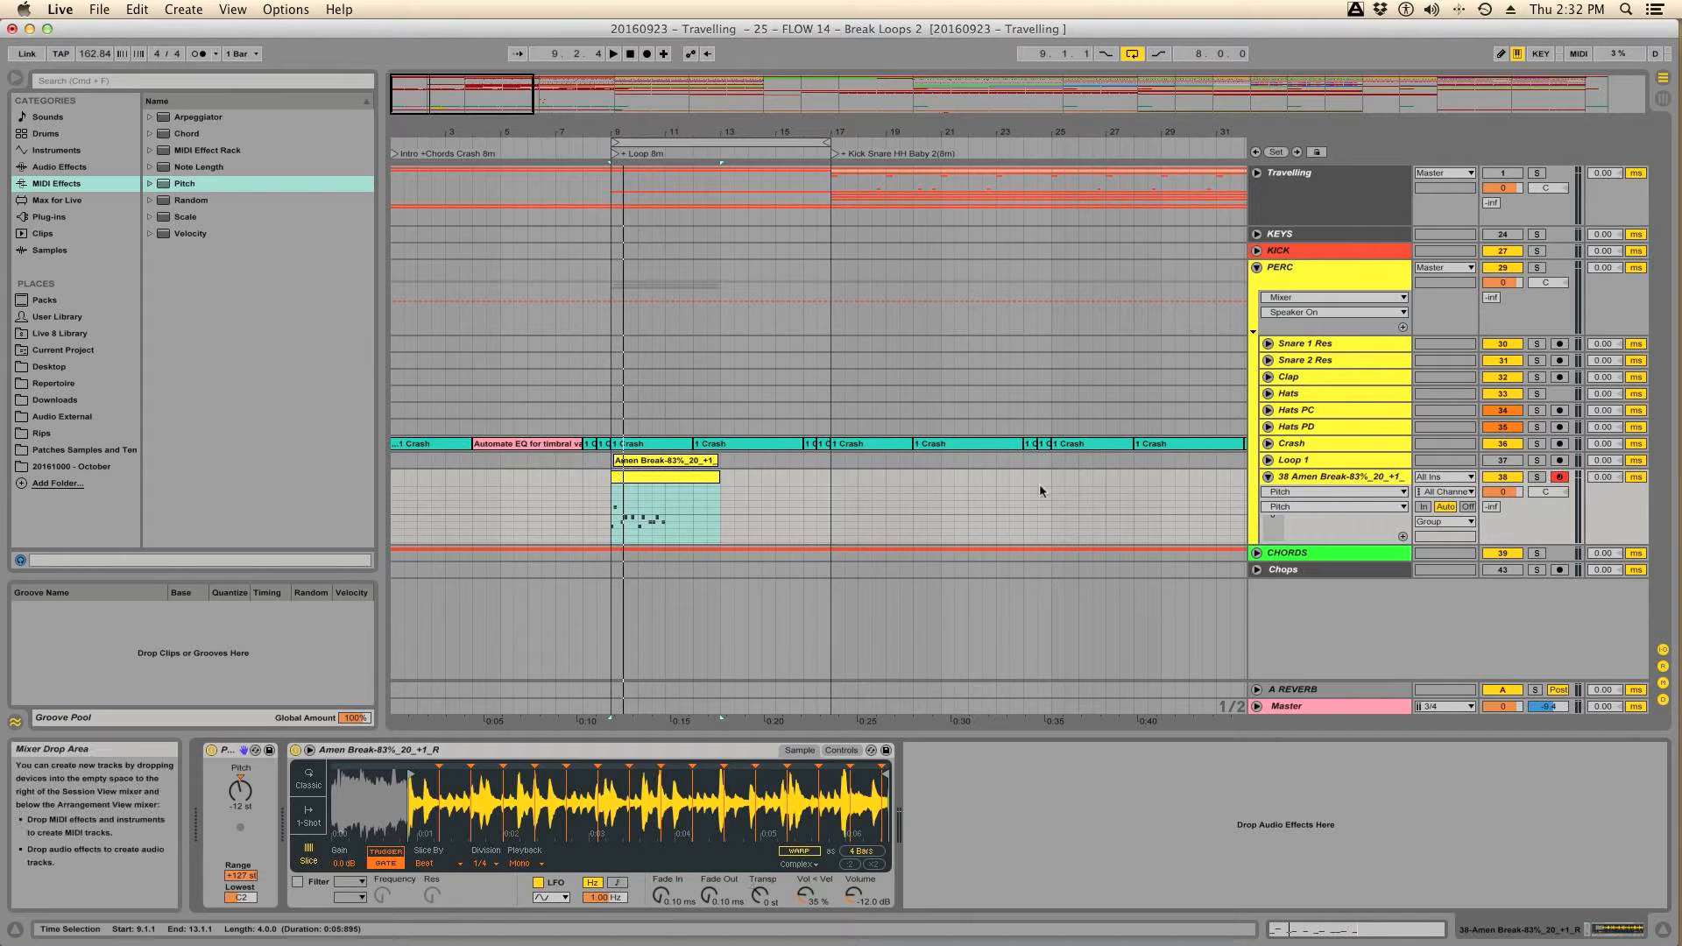
# Step: Unfold the Loop 1 track to show its Amen Break audio waveform, and select the Amen Break slice track below it
pyautogui.click(1296, 477)
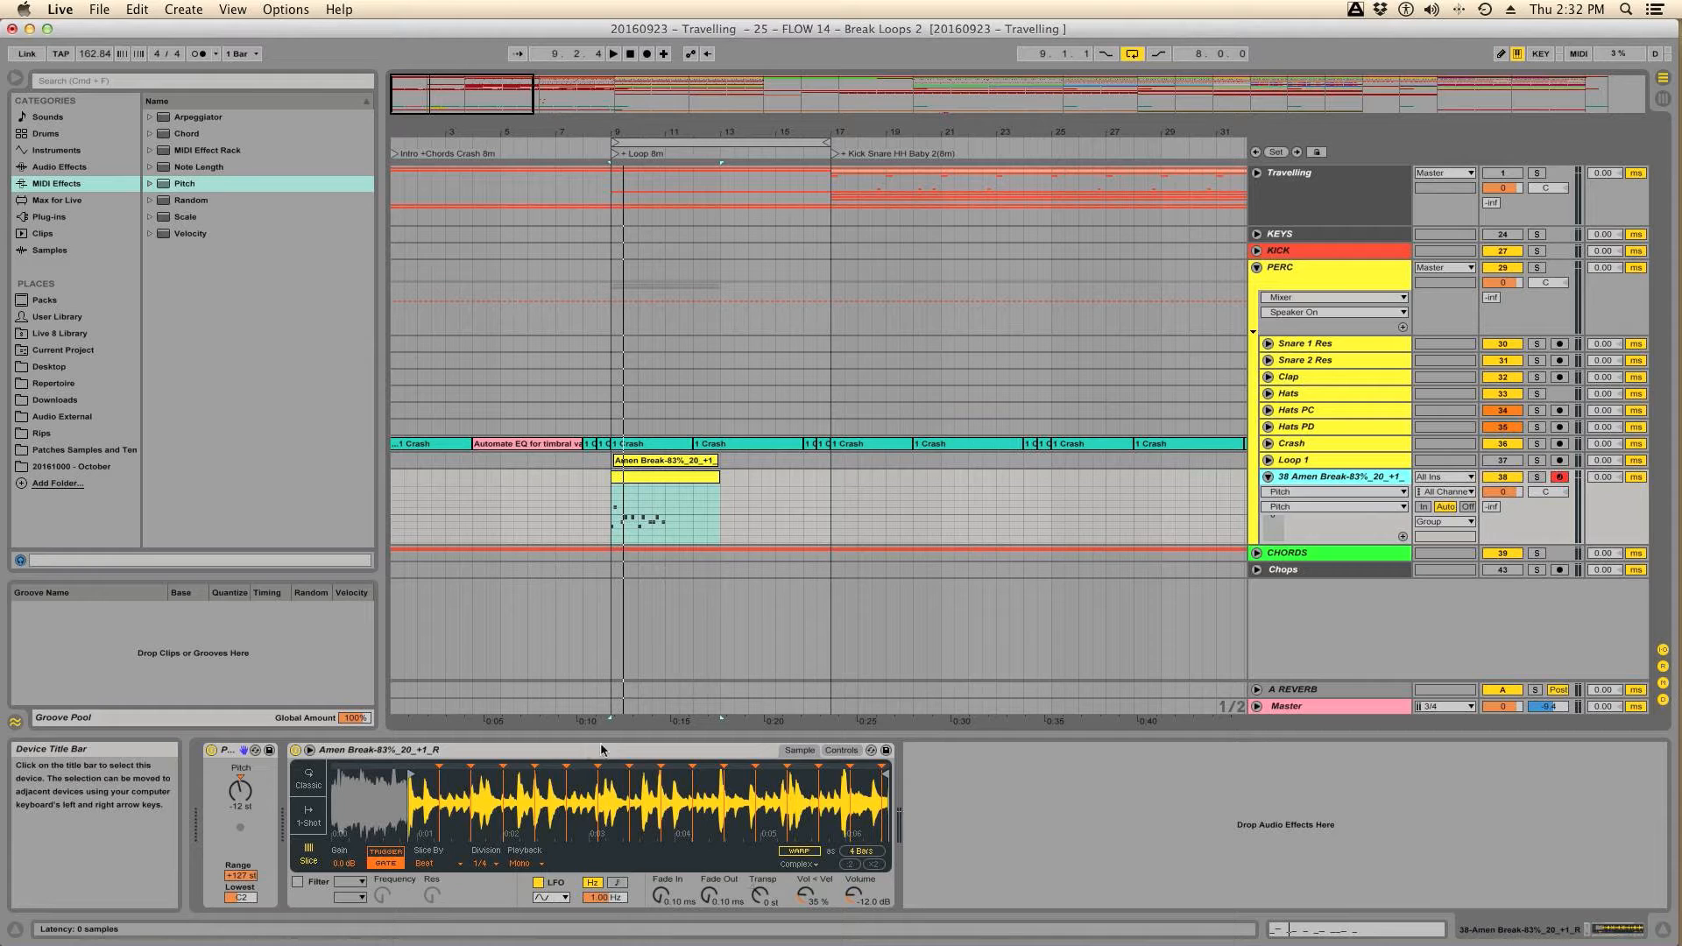
pyautogui.click(1267, 461)
pyautogui.click(1296, 460)
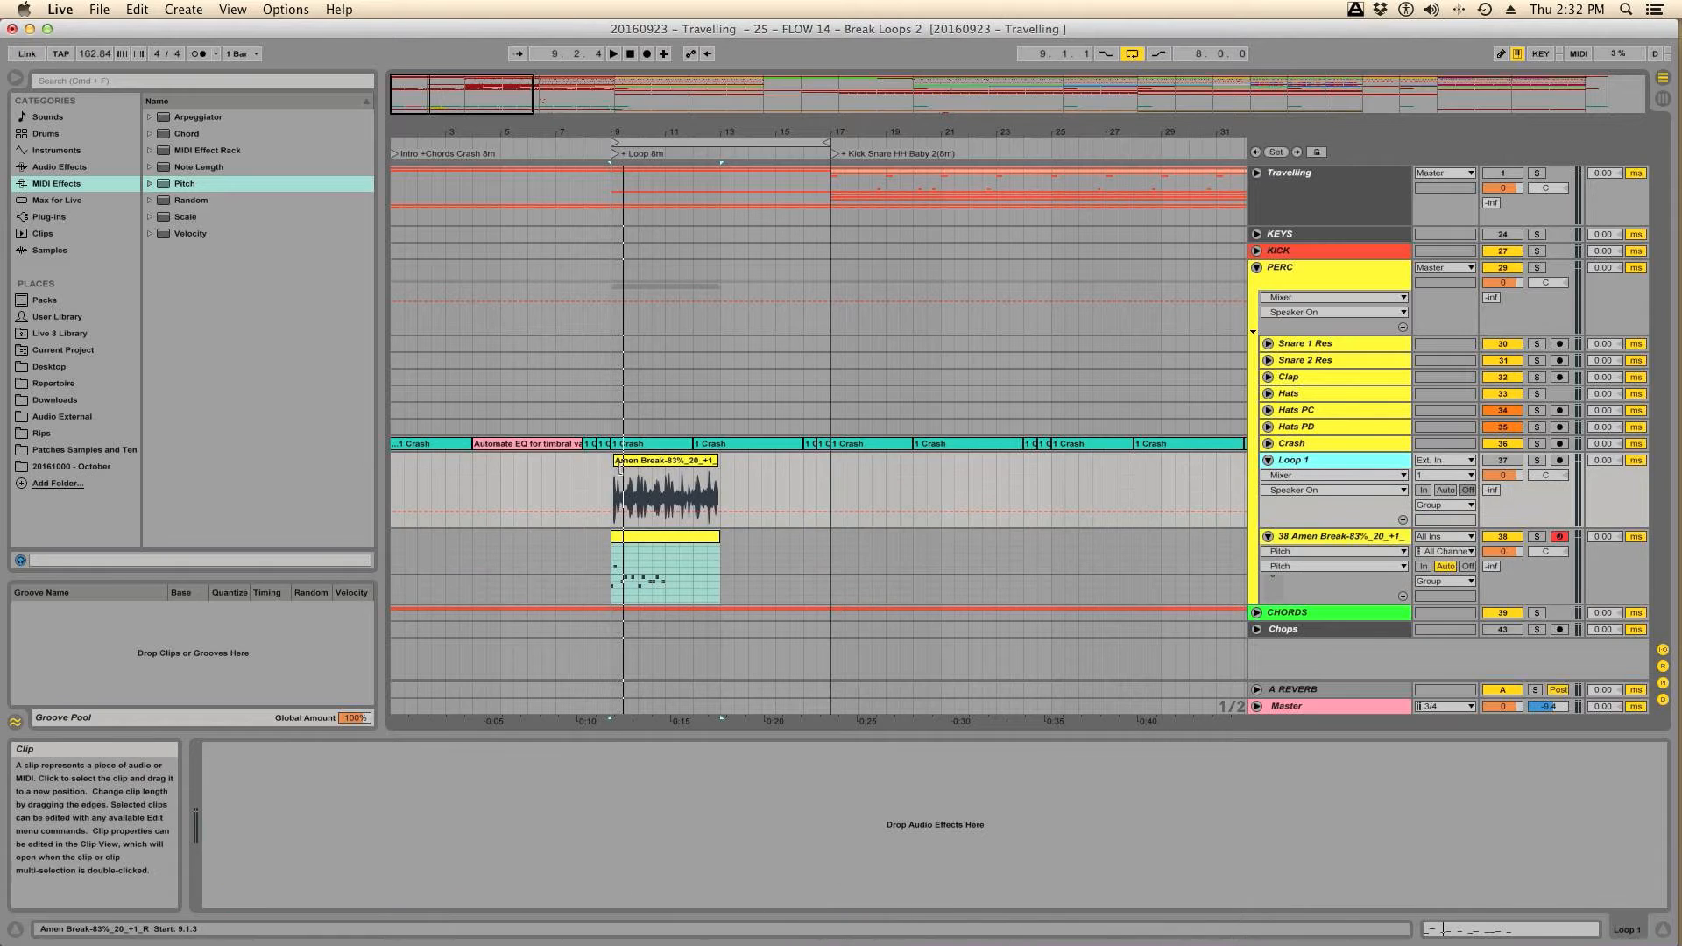
pyautogui.click(655, 523)
pyautogui.click(1306, 536)
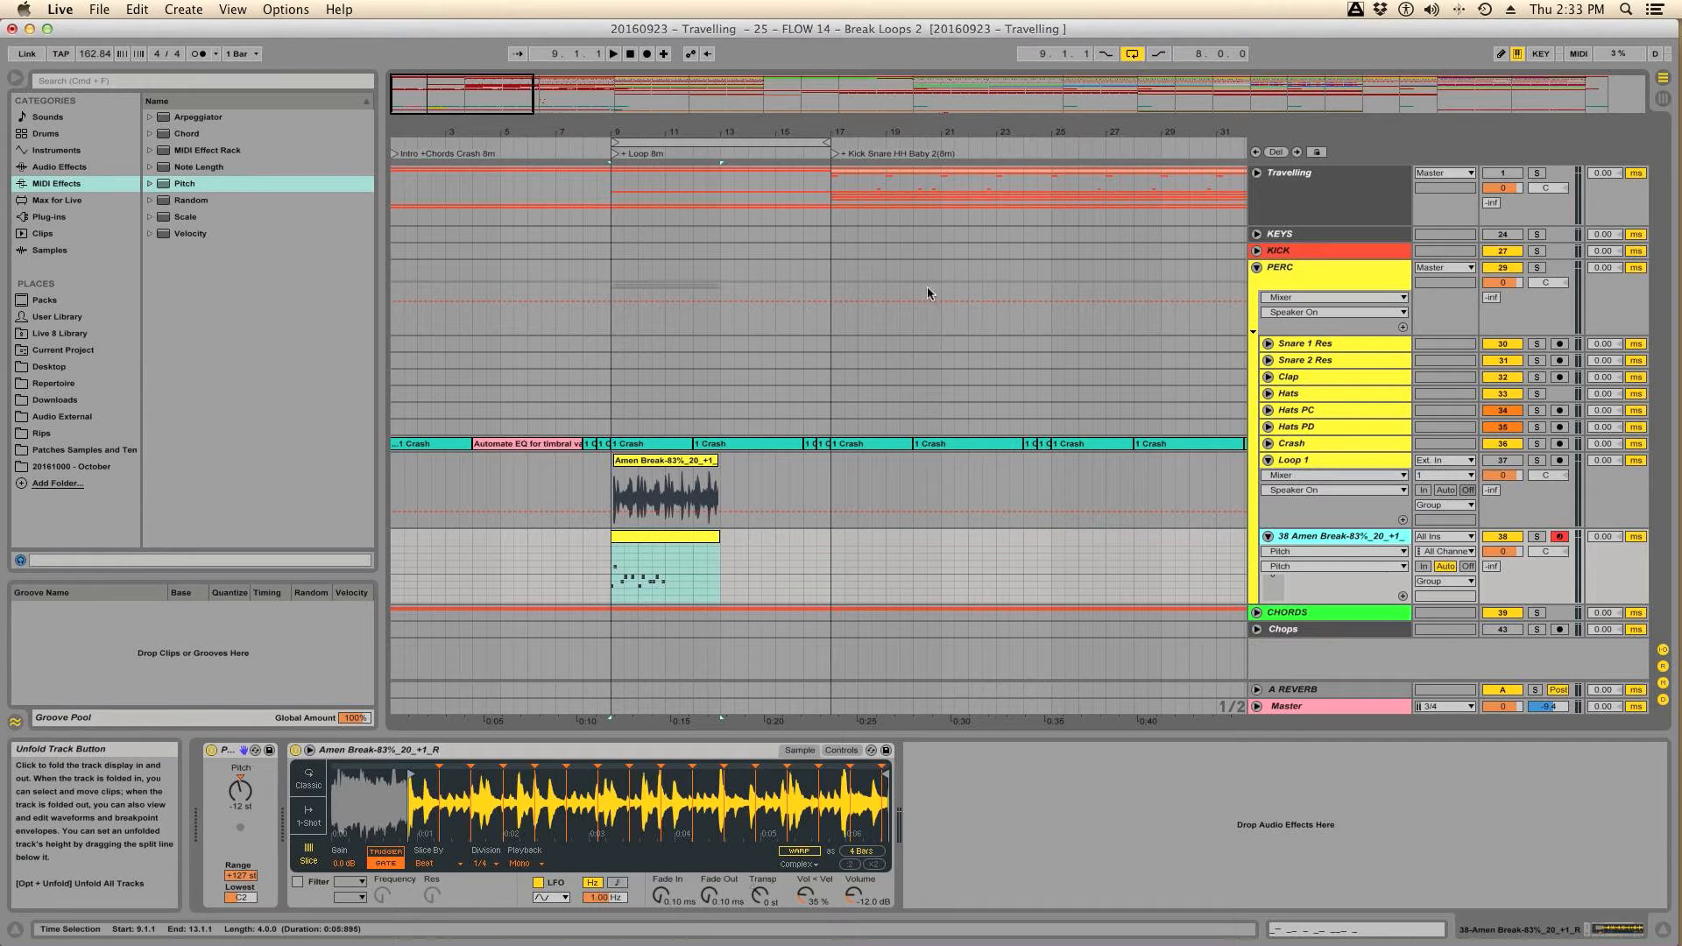
# Step: Solo the Travelling group and play the loop section from bar 9 to hear the original break
pyautogui.click(1538, 174)
pyautogui.press('space')
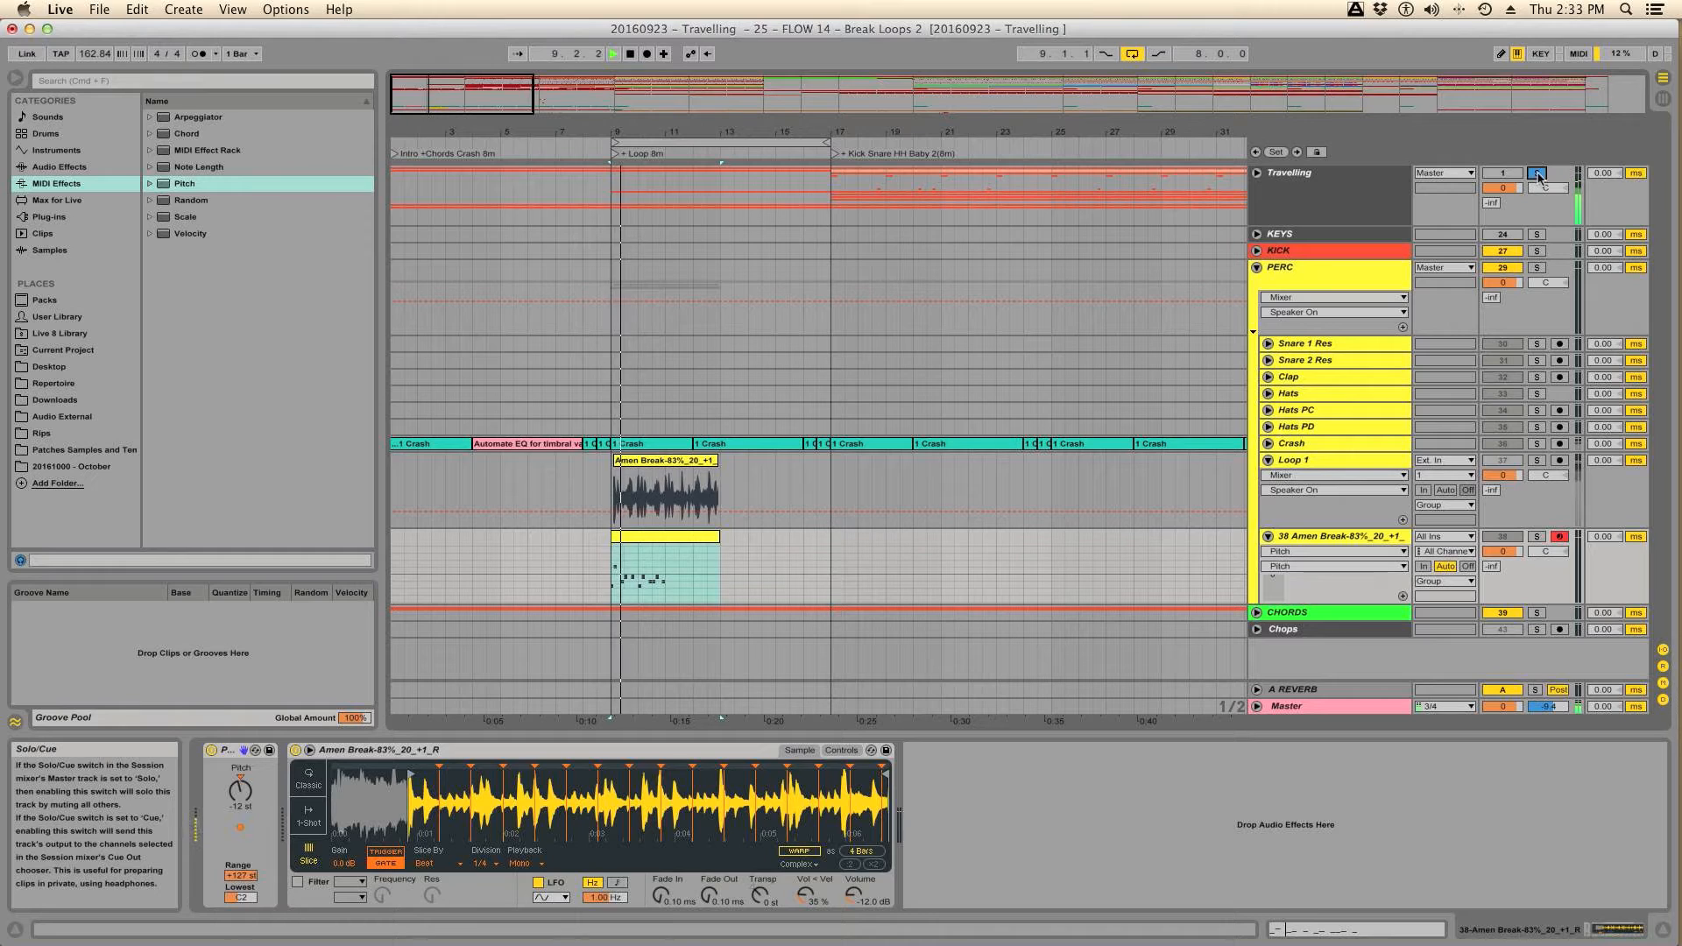
pyautogui.press('space')
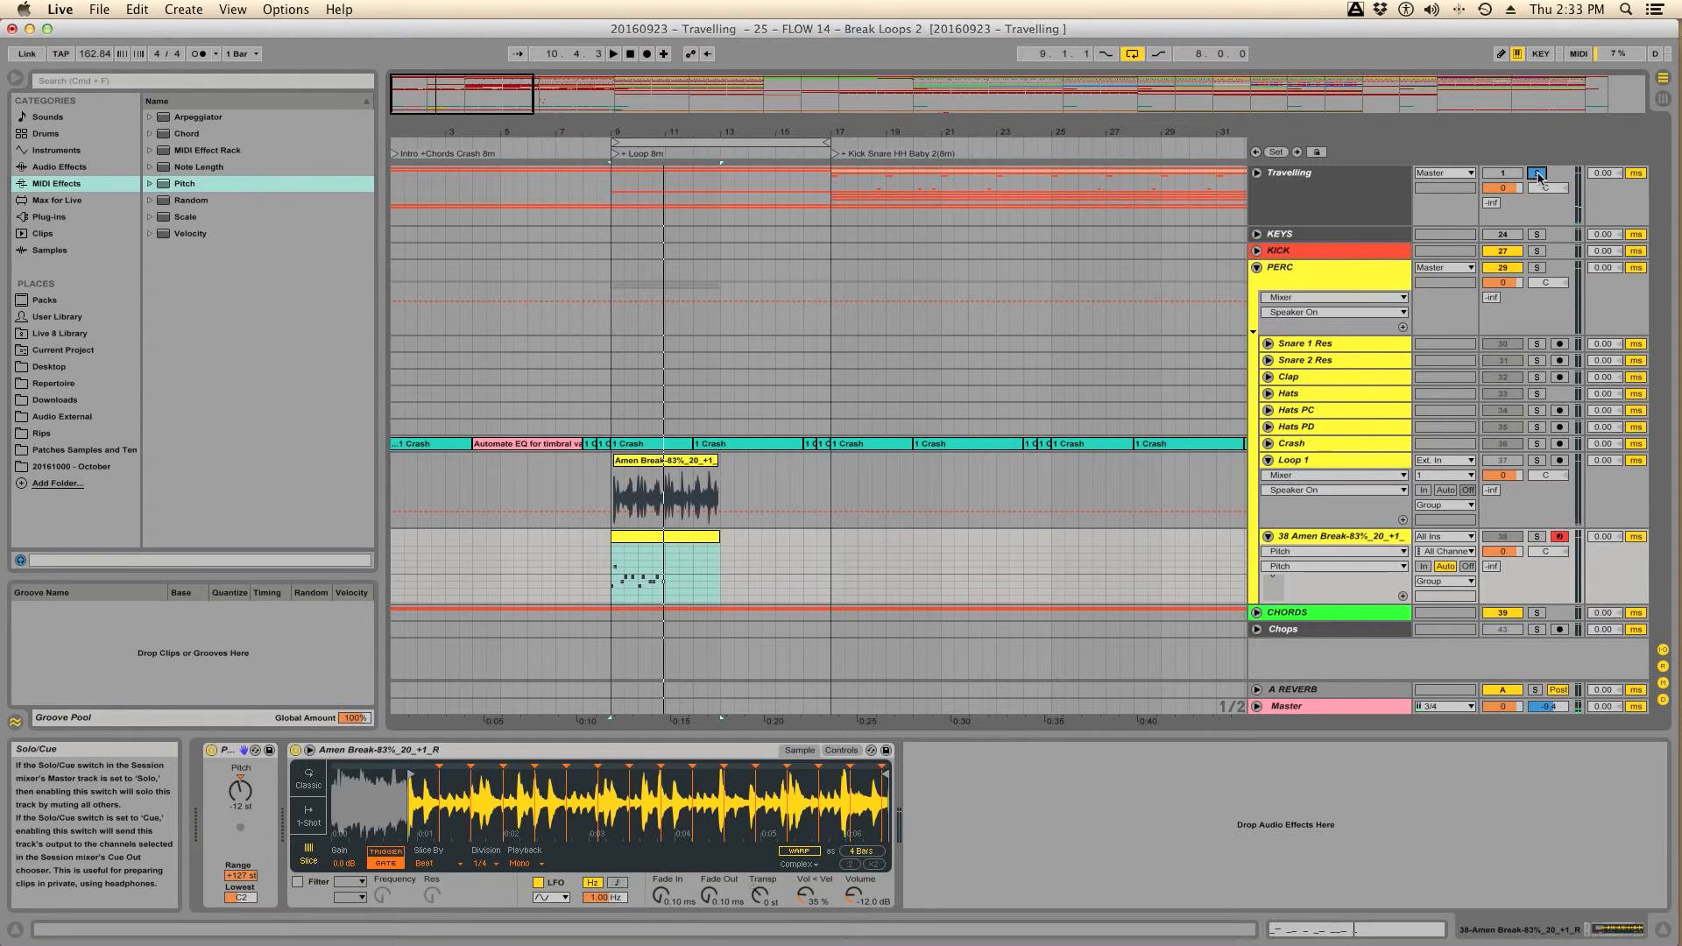
pyautogui.moveTo(603, 131); pyautogui.dragTo(523, 137)
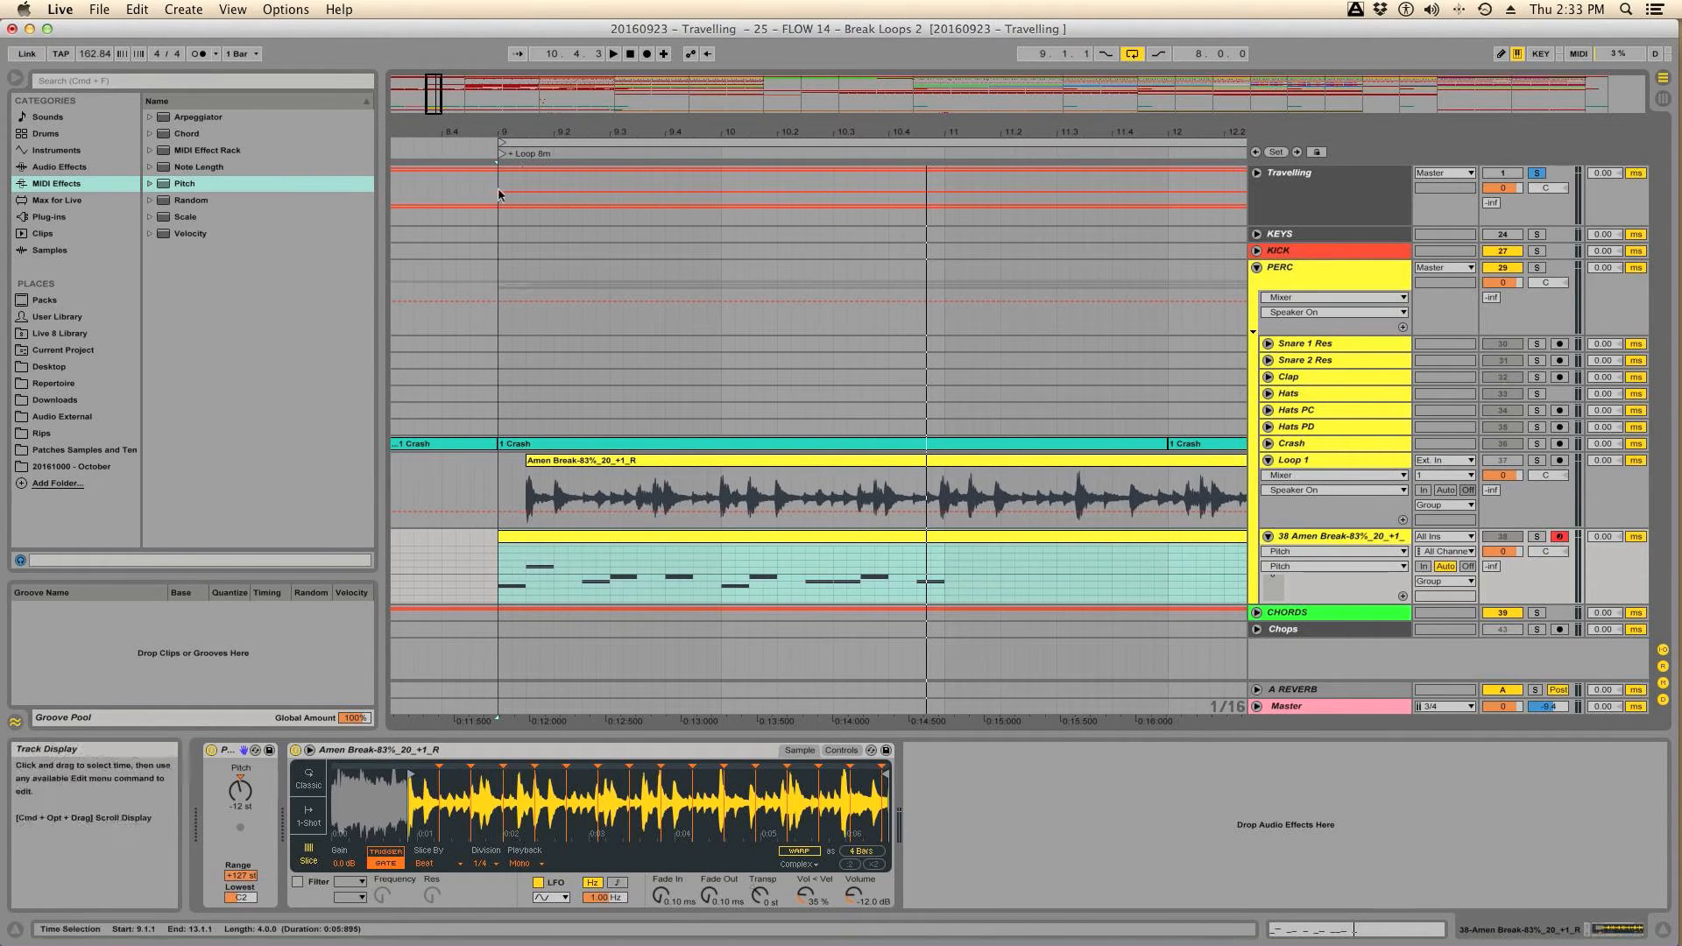
# Step: Replay the opening beats of the soloed Travelling track from bar 9 in short bursts to study the break's first phrase
pyautogui.click(499, 187)
pyautogui.press('space')
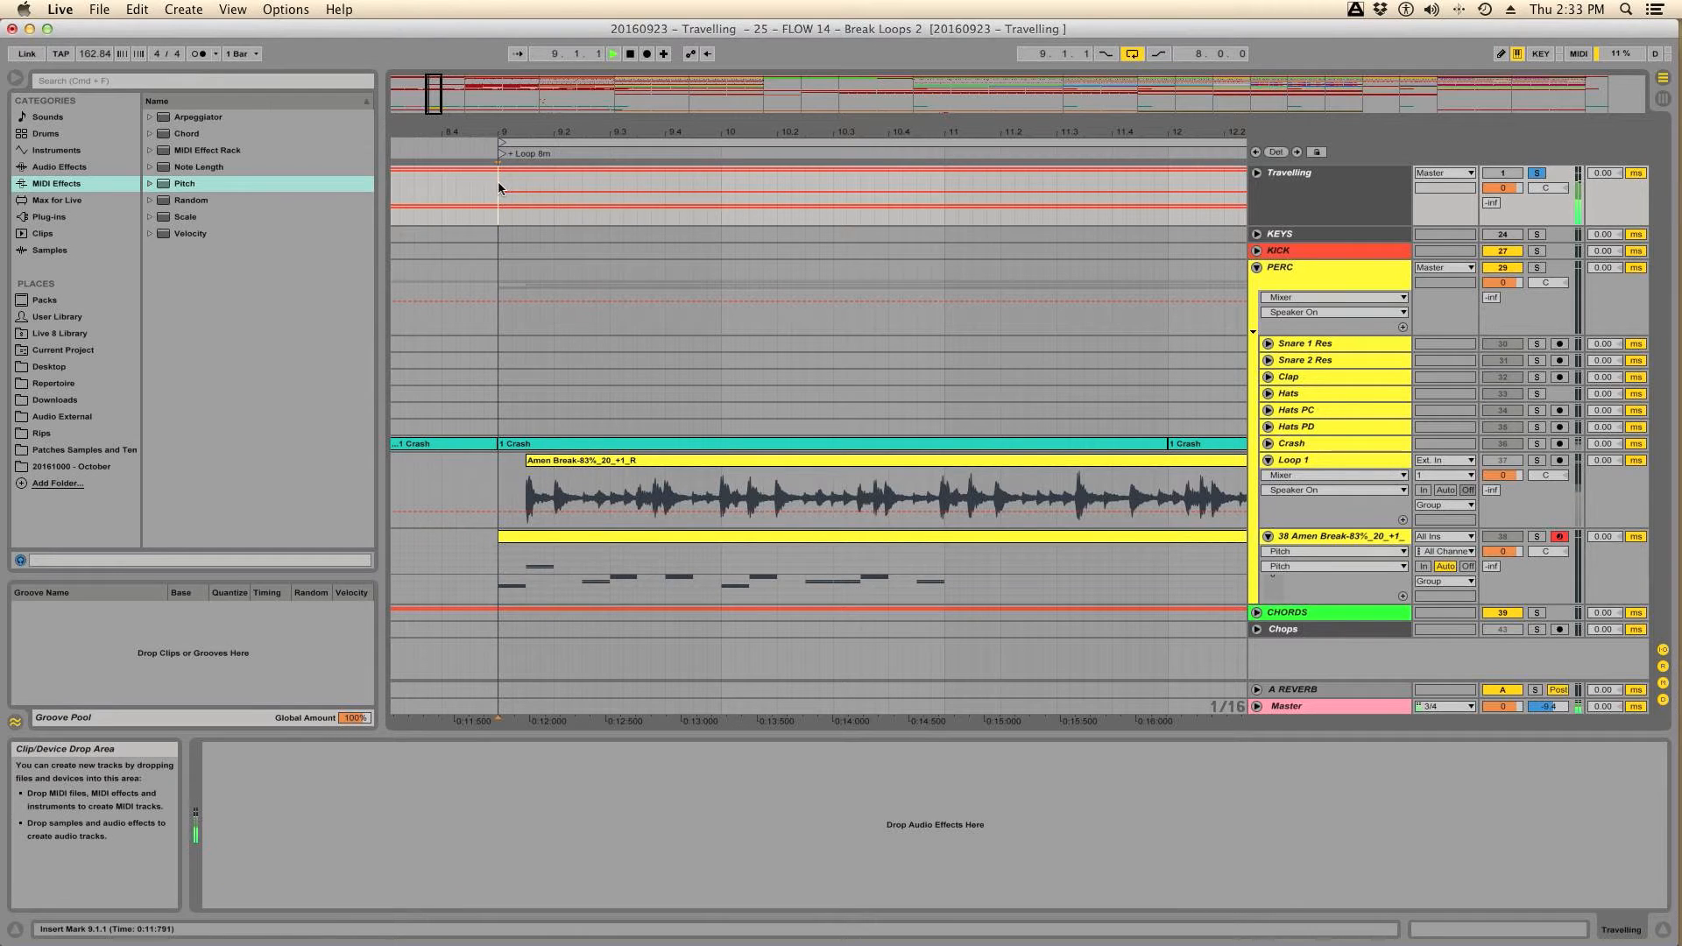
pyautogui.press('space')
pyautogui.press('space')
pyautogui.press('space')
pyautogui.press('space')
pyautogui.press('space')
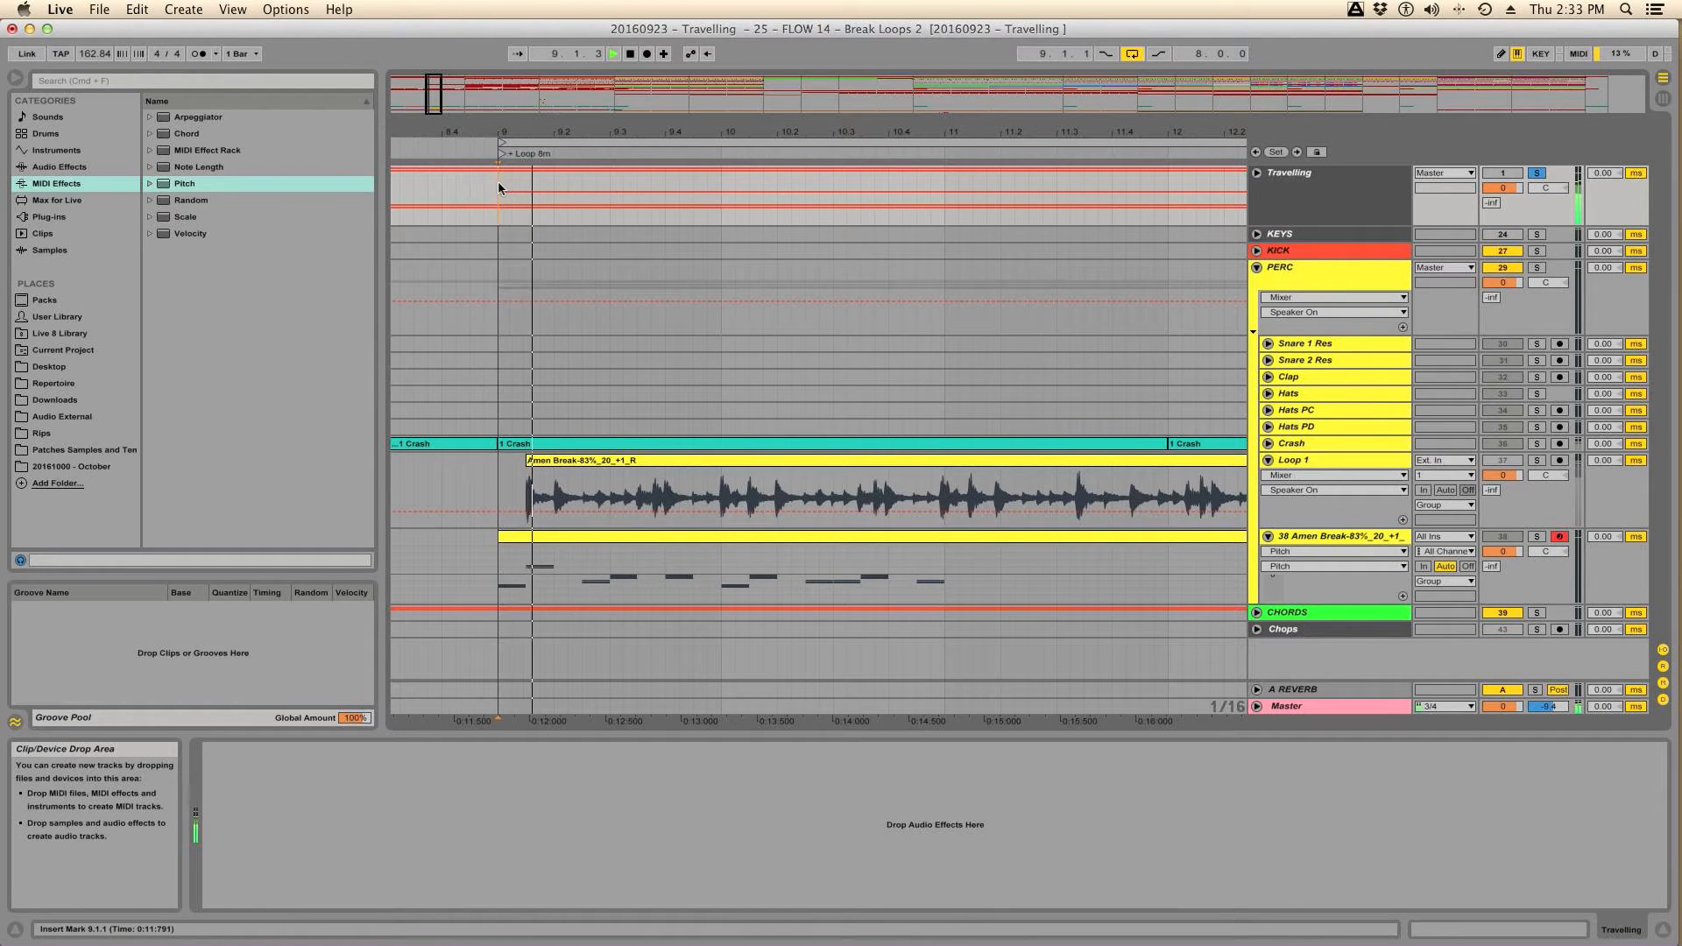
pyautogui.press('space')
pyautogui.press('space')
pyautogui.press('space')
pyautogui.press('space')
pyautogui.press('space')
pyautogui.press('space')
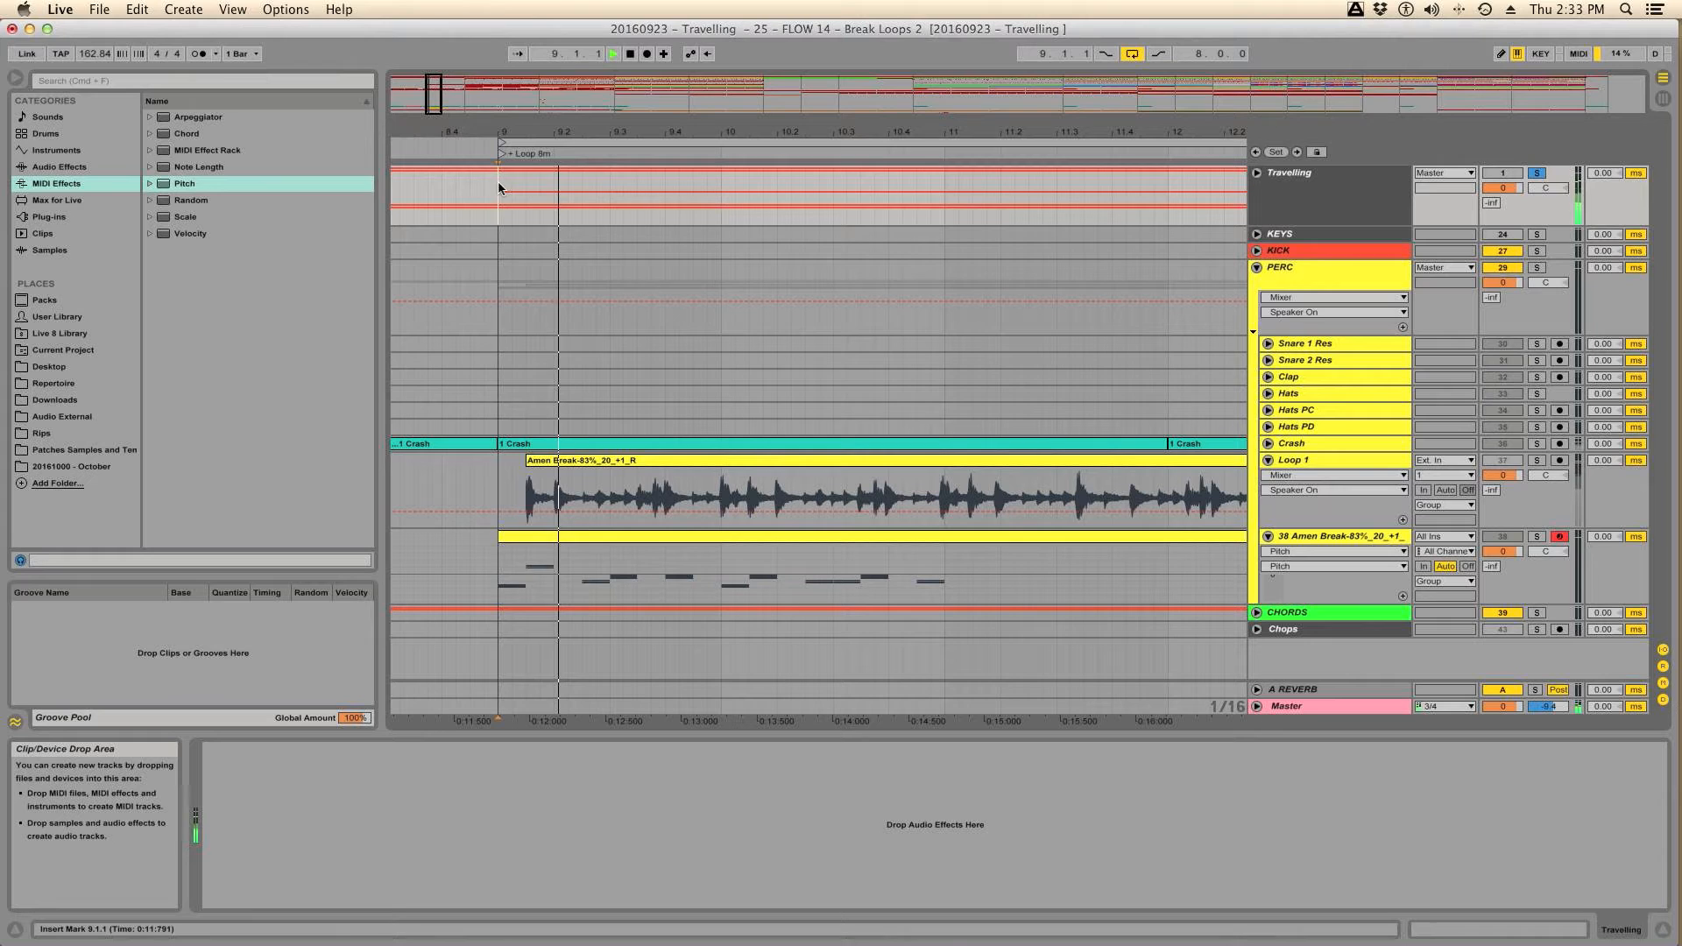
pyautogui.press('space')
pyautogui.press('space')
pyautogui.press('space')
pyautogui.press('space')
pyautogui.press('space')
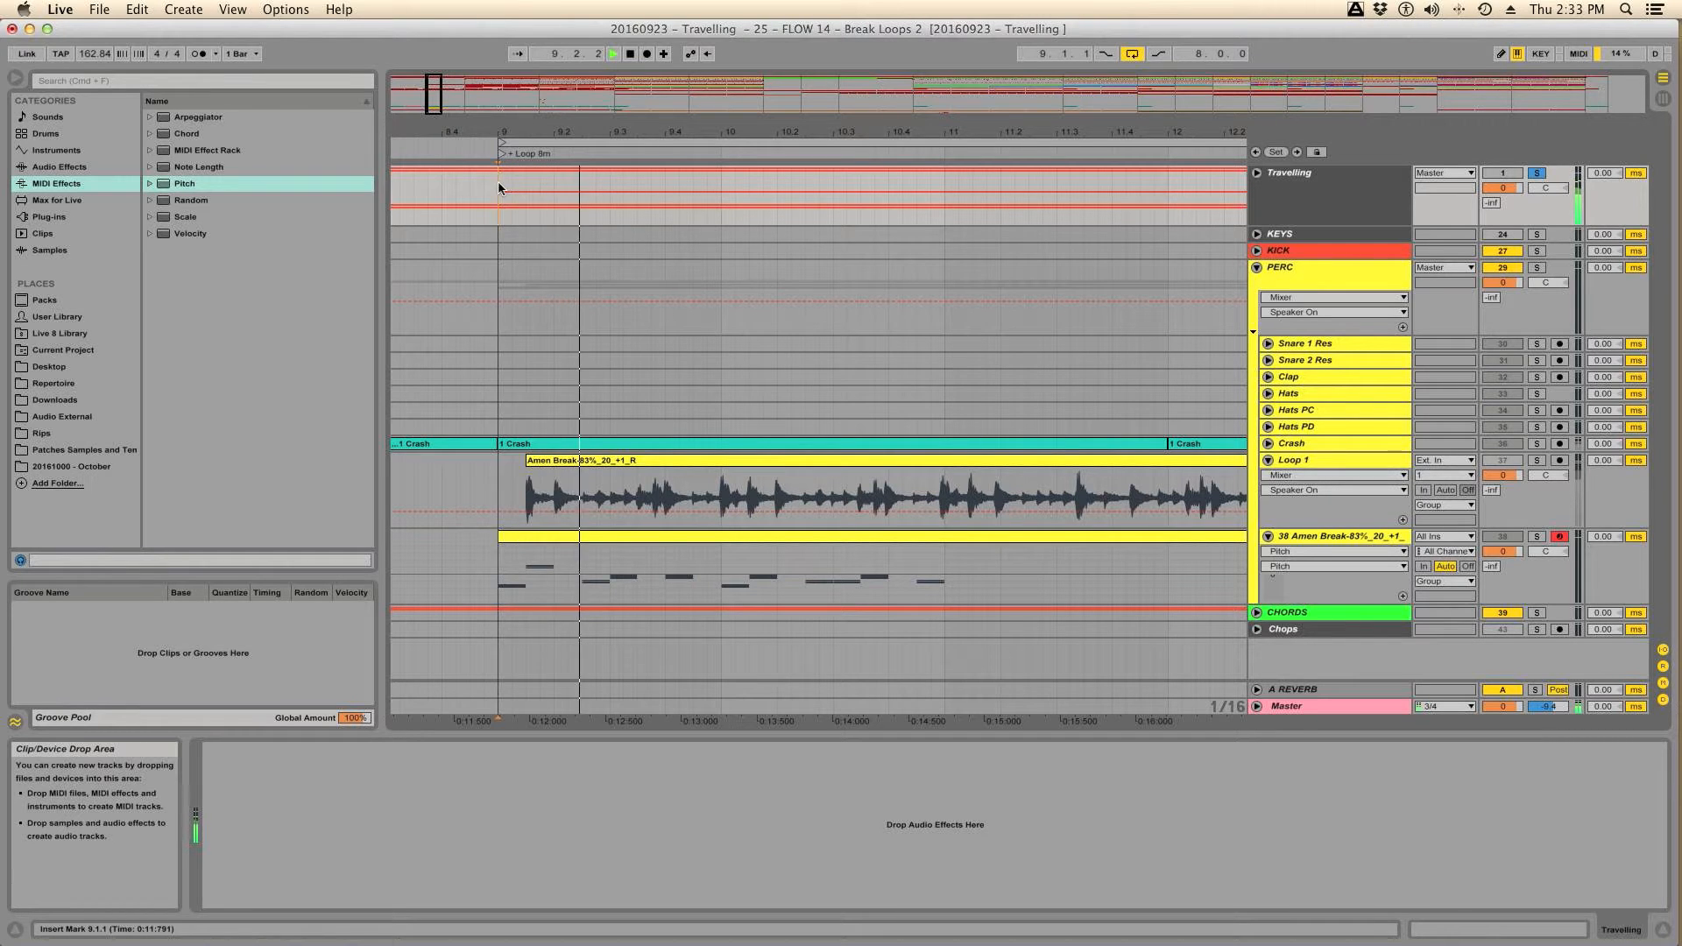
pyautogui.press('space')
pyautogui.press('space')
pyautogui.press('space')
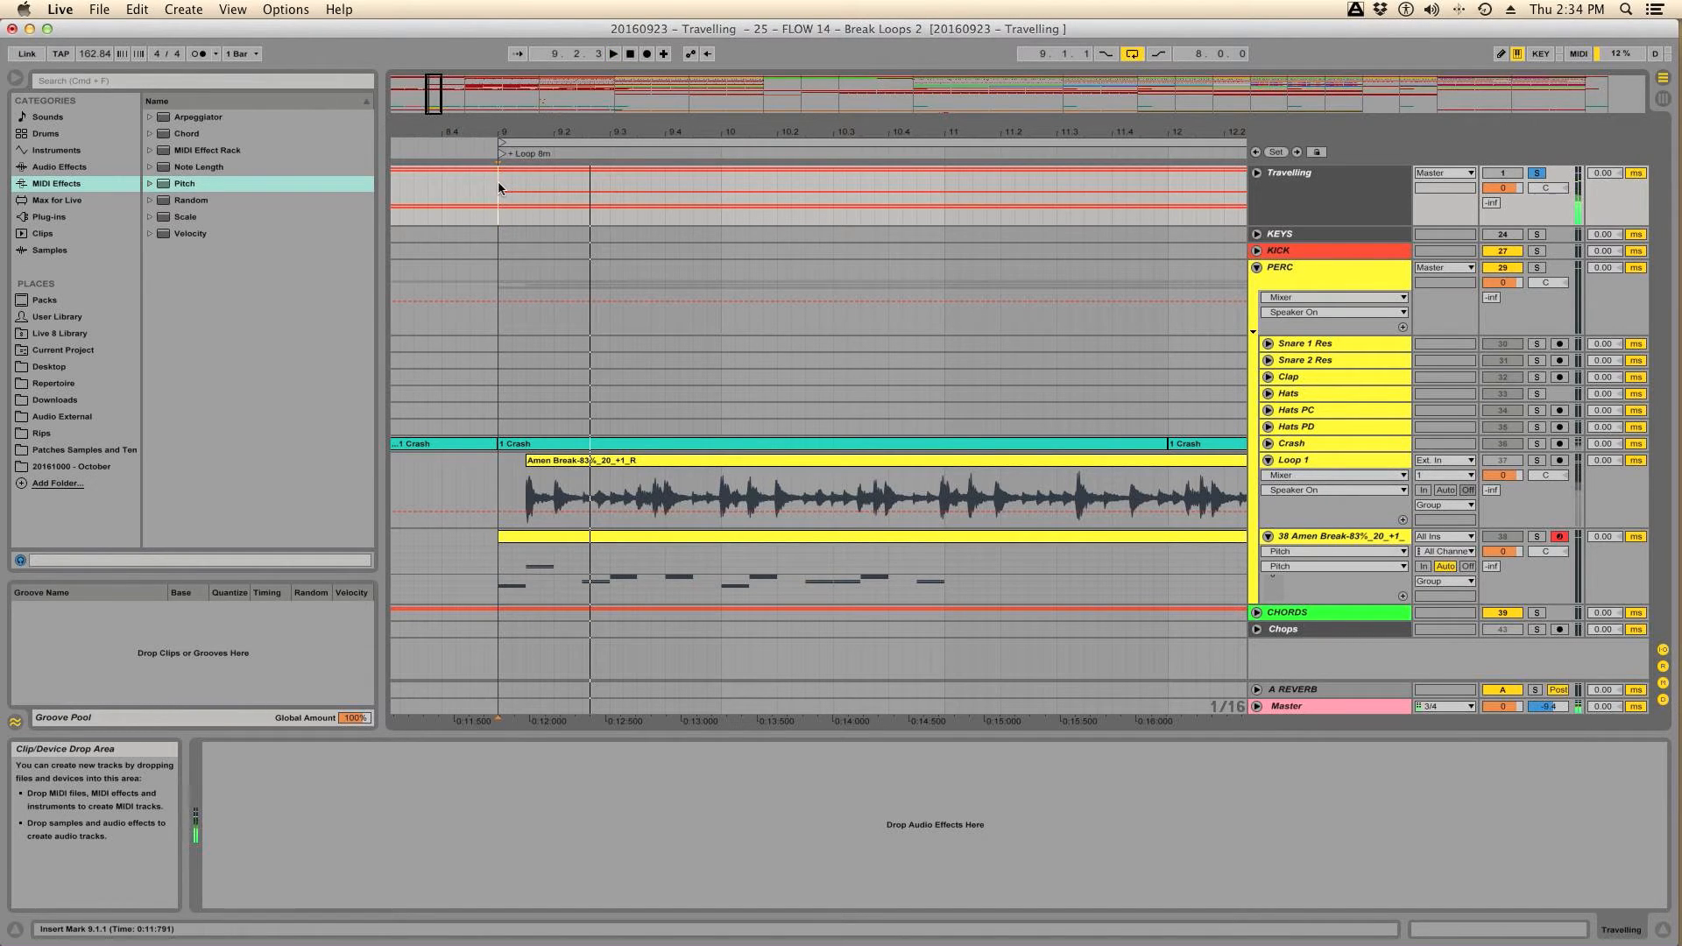
# Step: Toggle the metronome on and off while replaying the opening beats from bar 9 to check the phrase against the click
pyautogui.click(197, 55)
pyautogui.press('space')
pyautogui.press('space')
pyautogui.click(197, 55)
pyautogui.press('space')
pyautogui.press('space')
pyautogui.press('space')
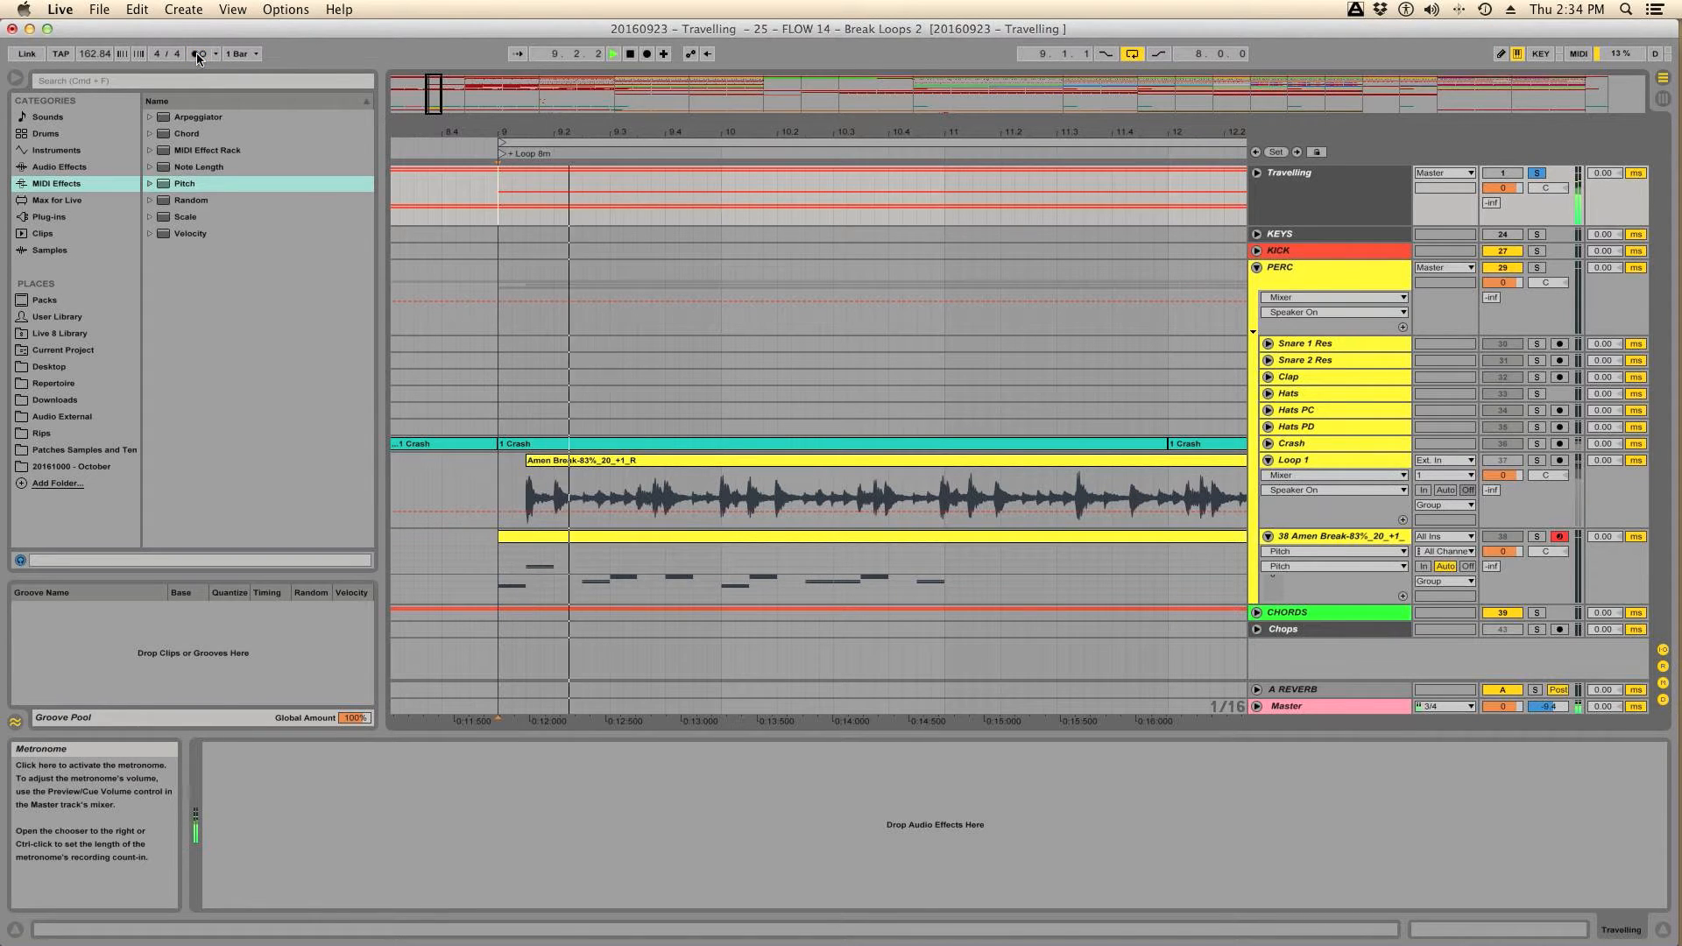
pyautogui.press('space')
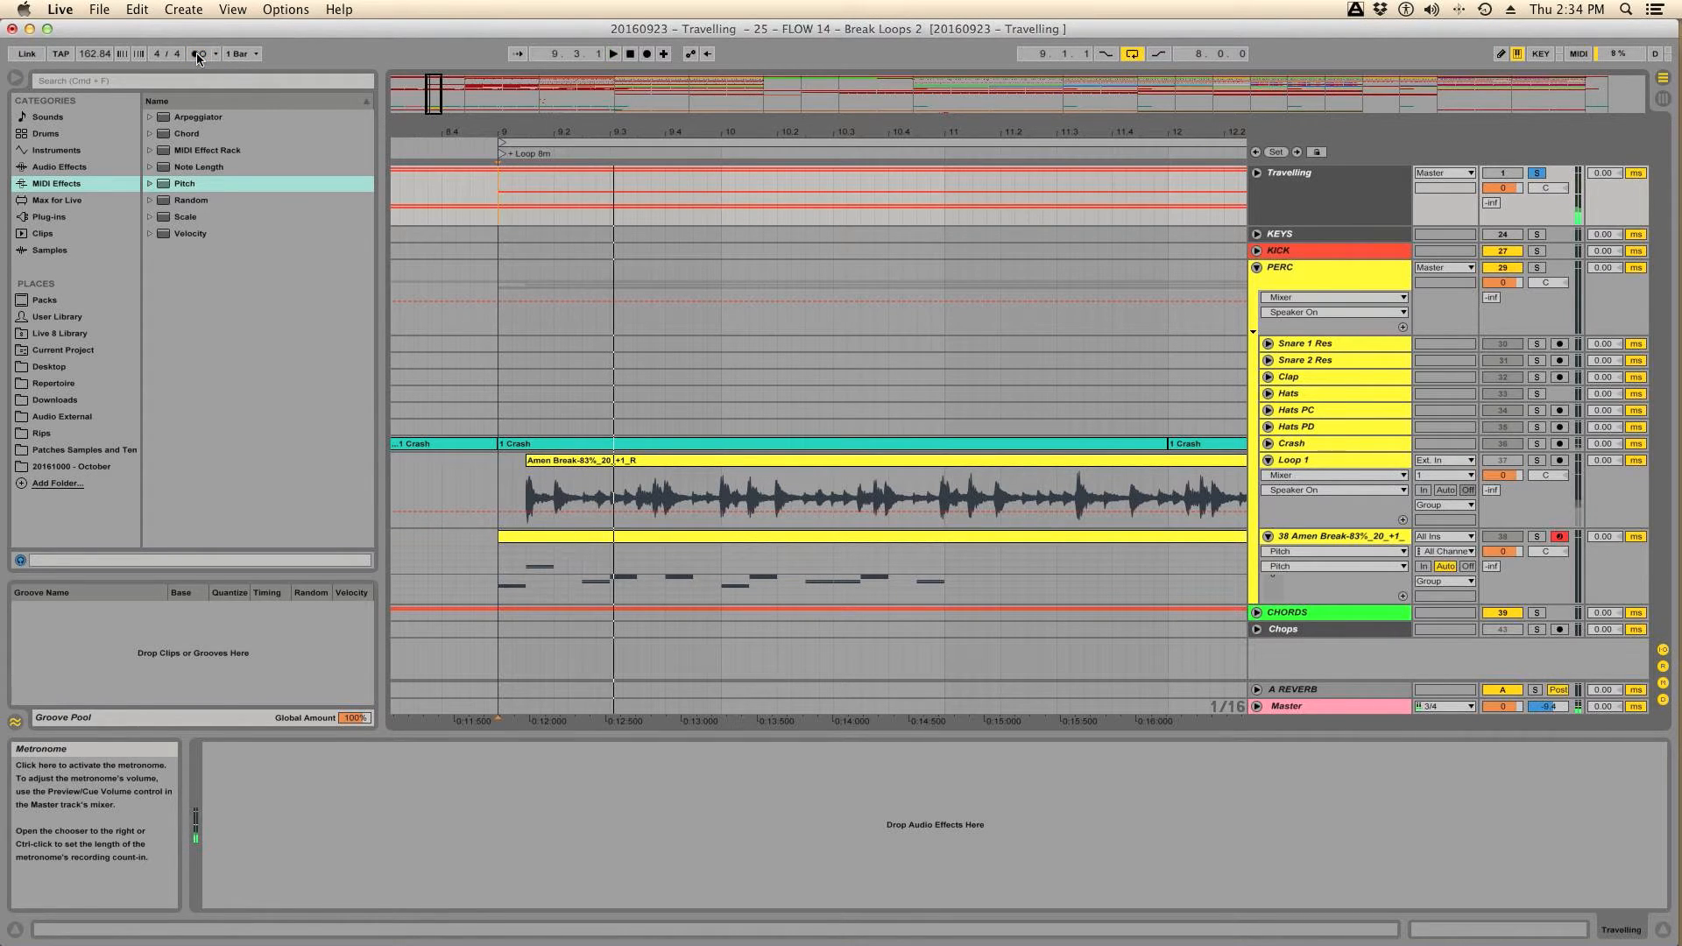
# Step: Compare playback of the Travelling track from position 9.2.1 with playback from the start of bar 9
pyautogui.press('space')
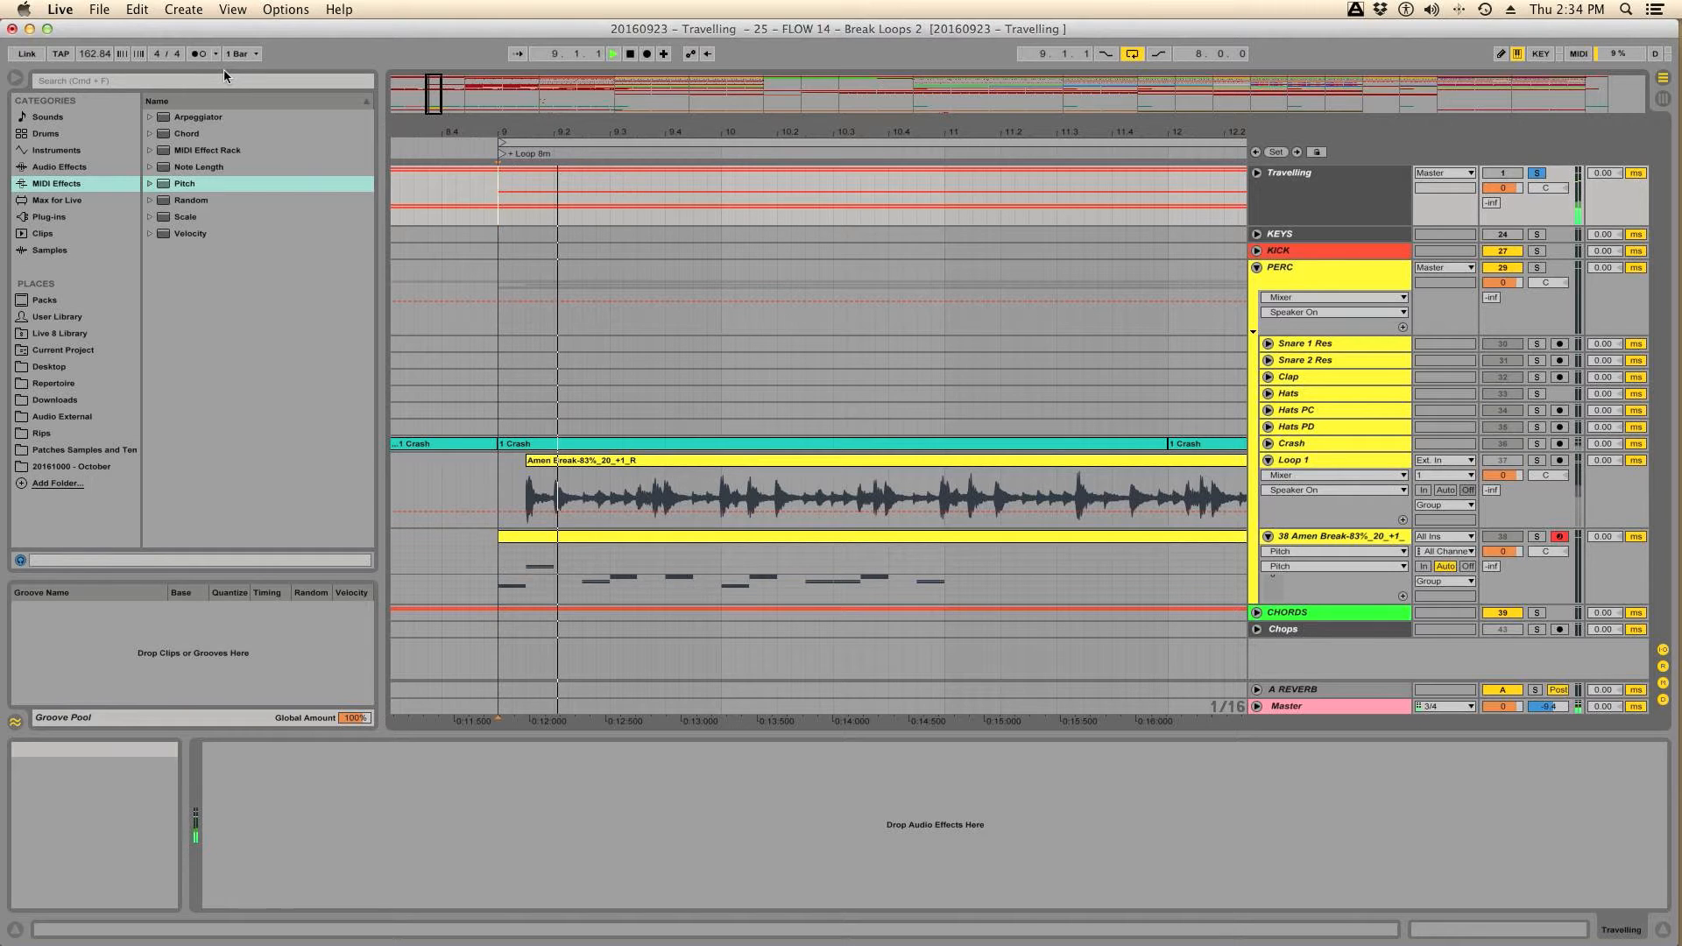
pyautogui.press('space')
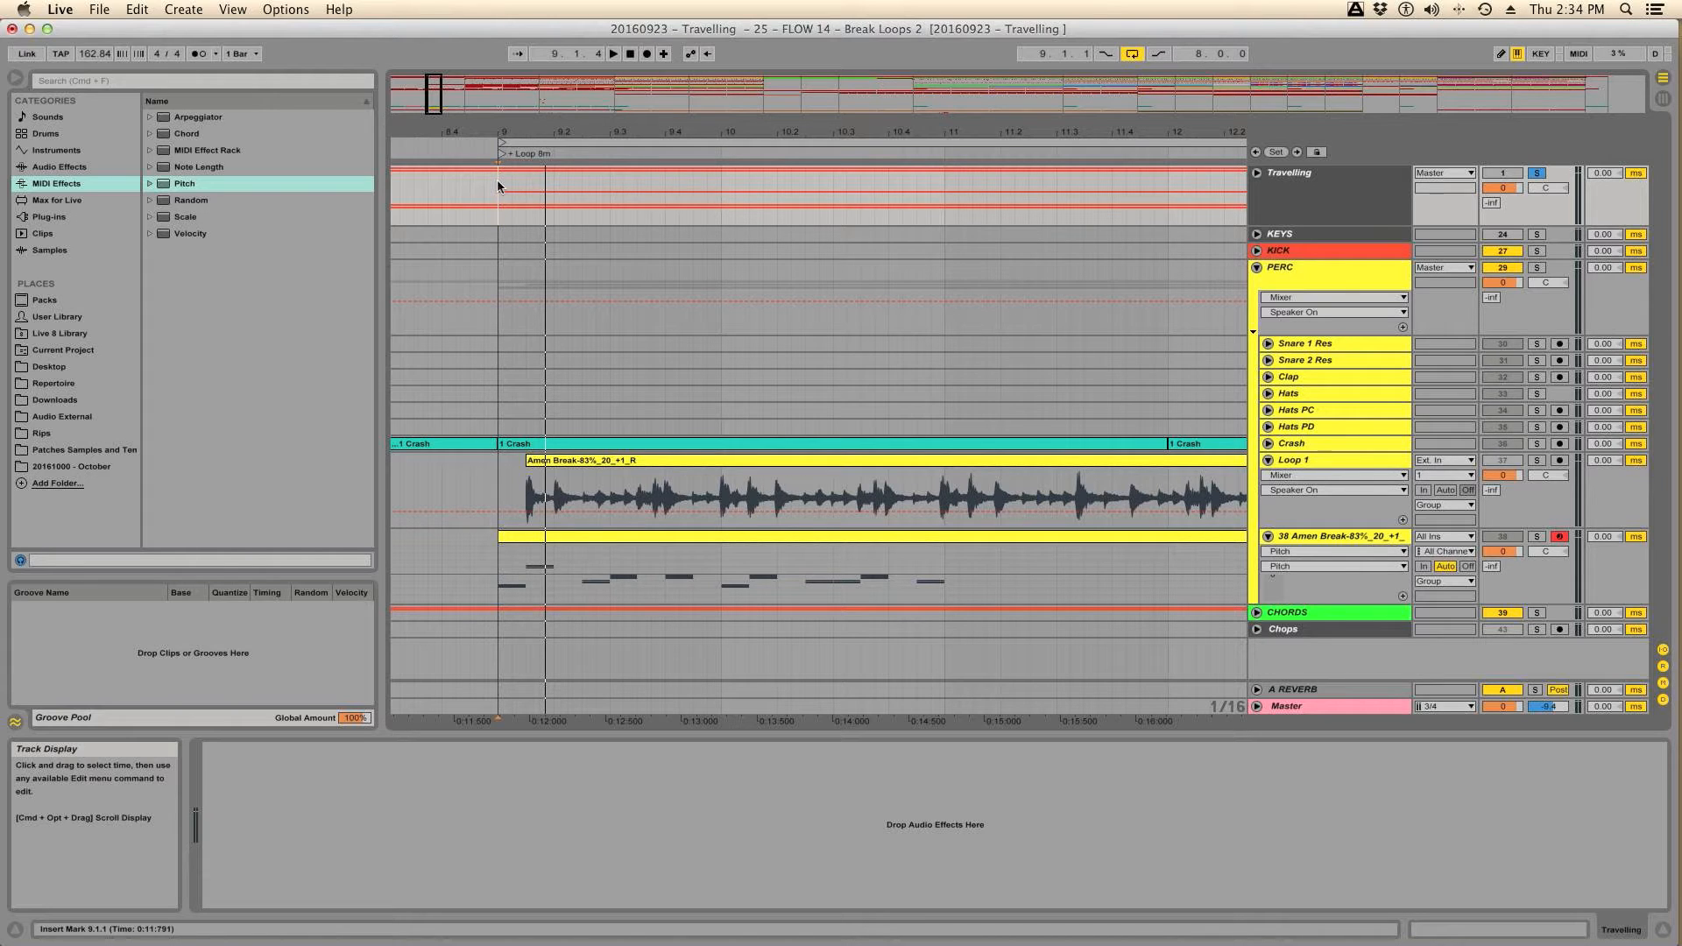
pyautogui.press('space')
pyautogui.click(553, 177)
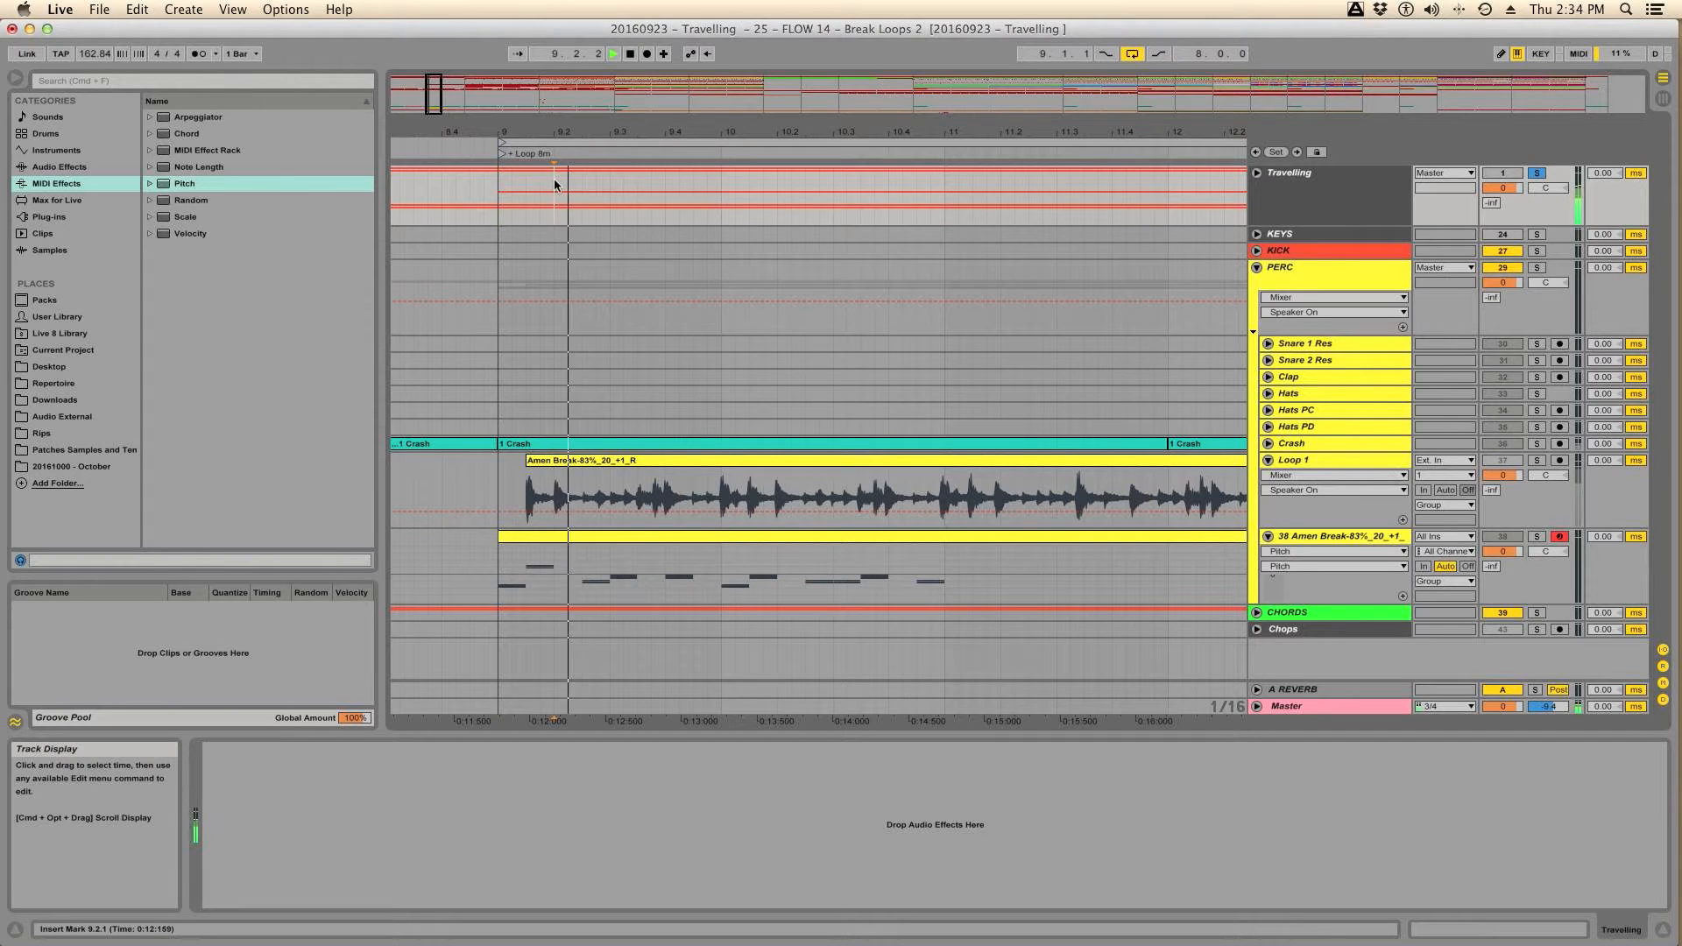
pyautogui.click(491, 184)
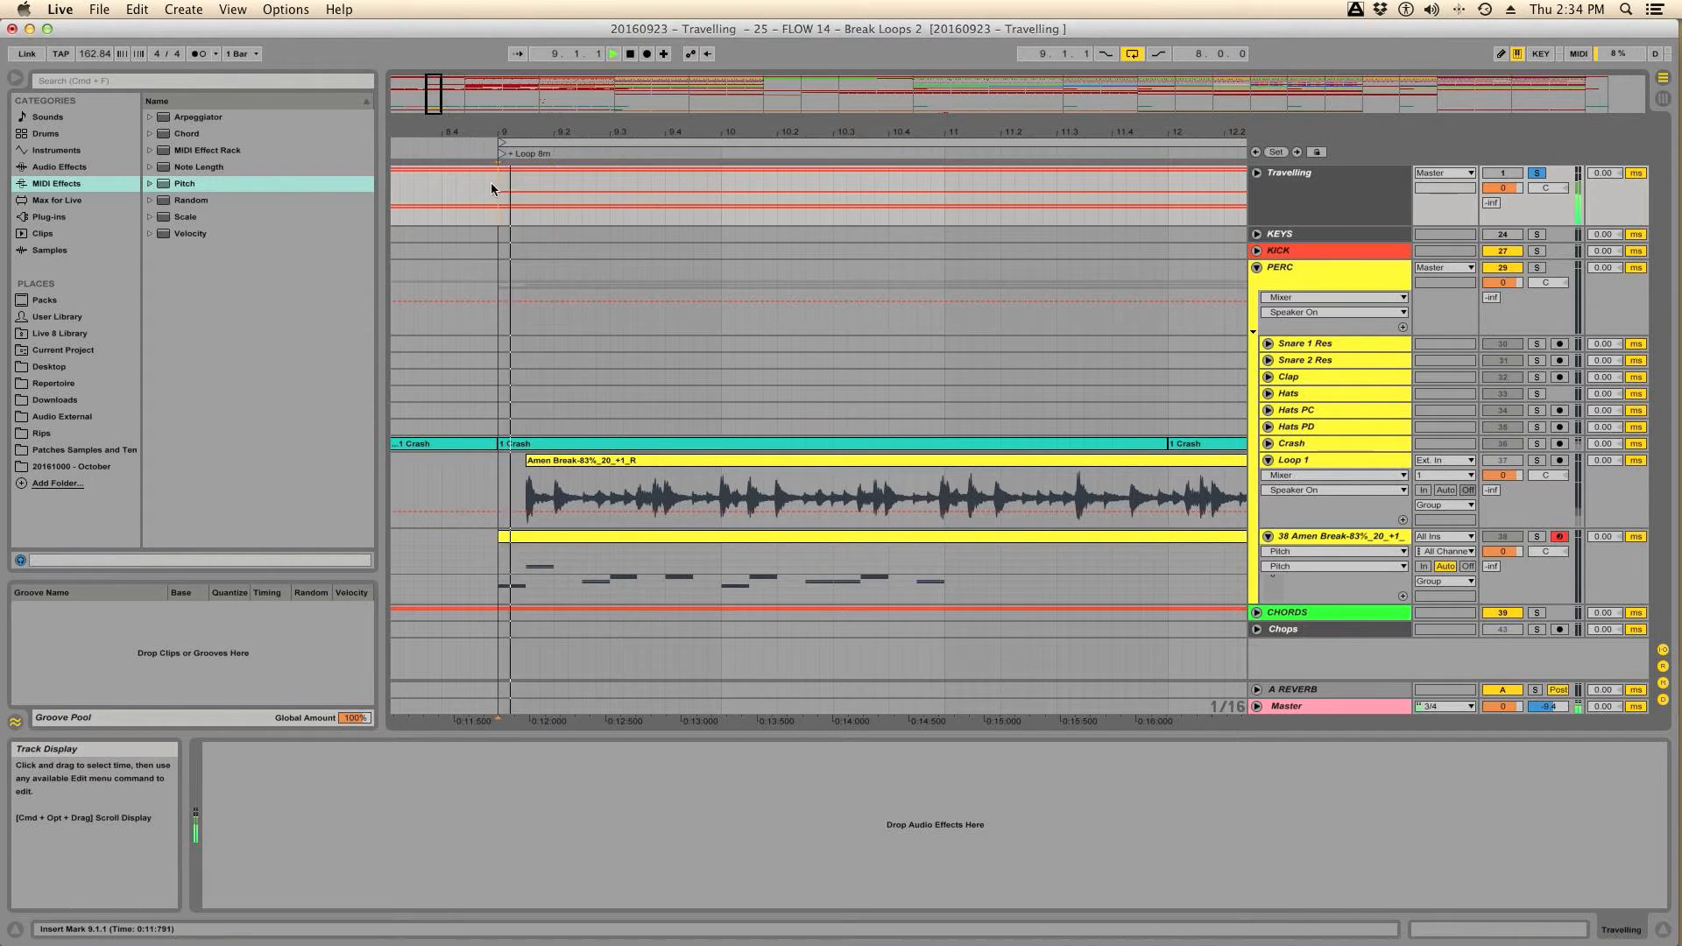
pyautogui.click(490, 182)
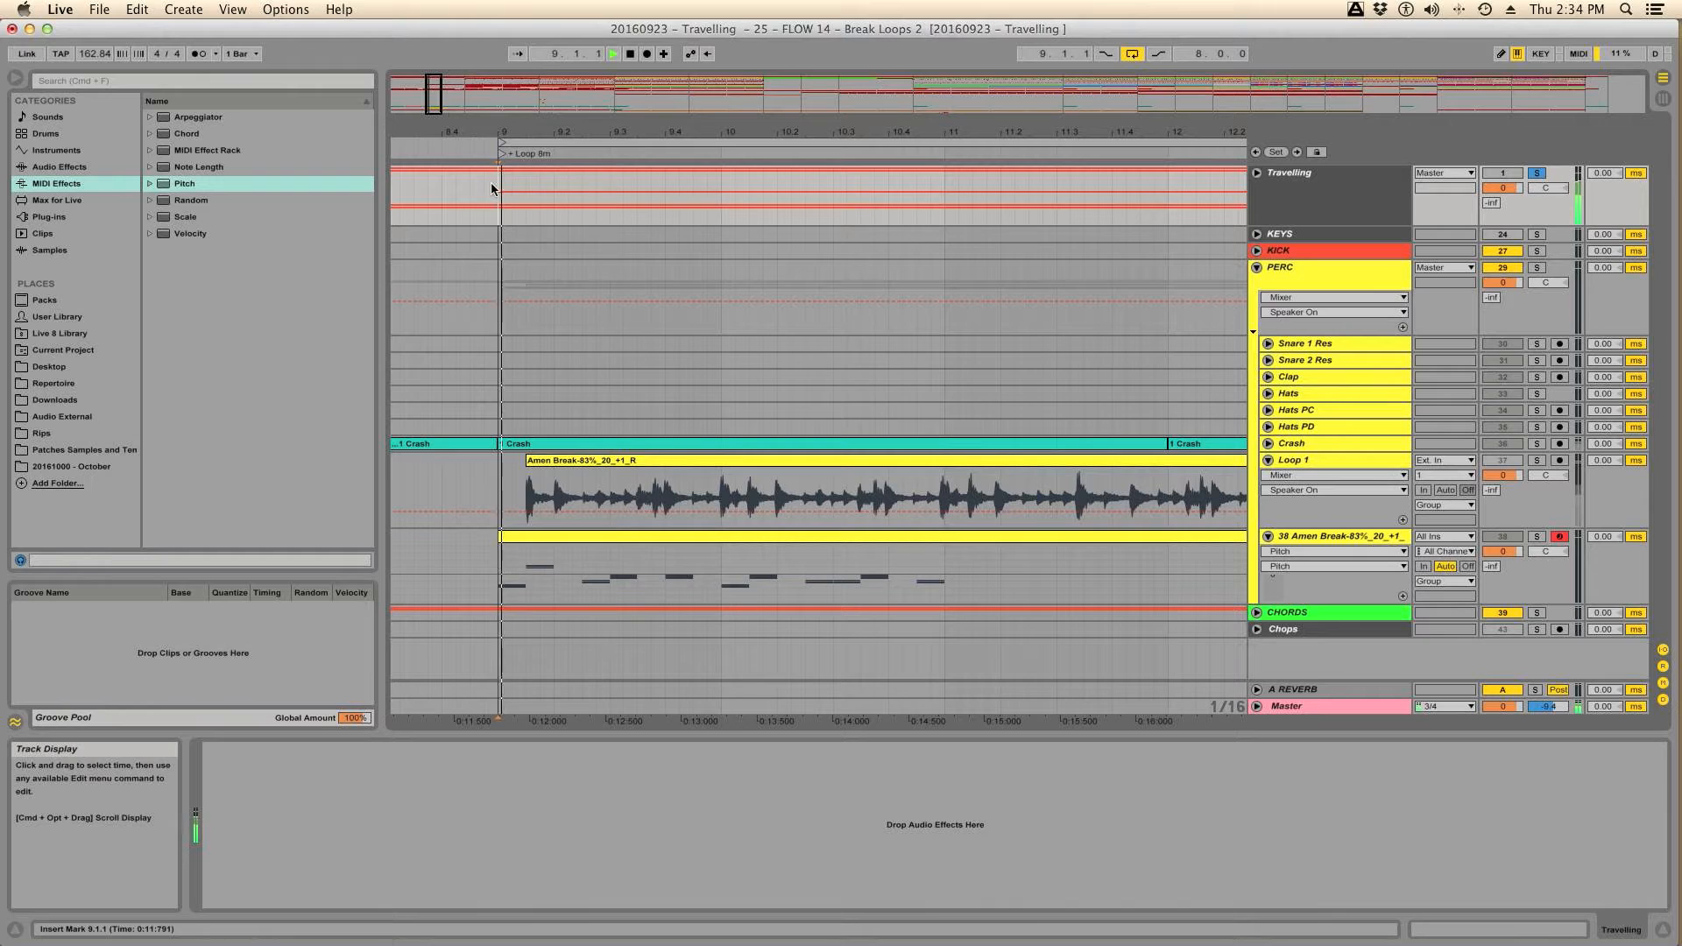
# Step: Start and stop playback repeatedly over the first two beats of bar 9 to isolate the opening half-bar phrase
pyautogui.press('space')
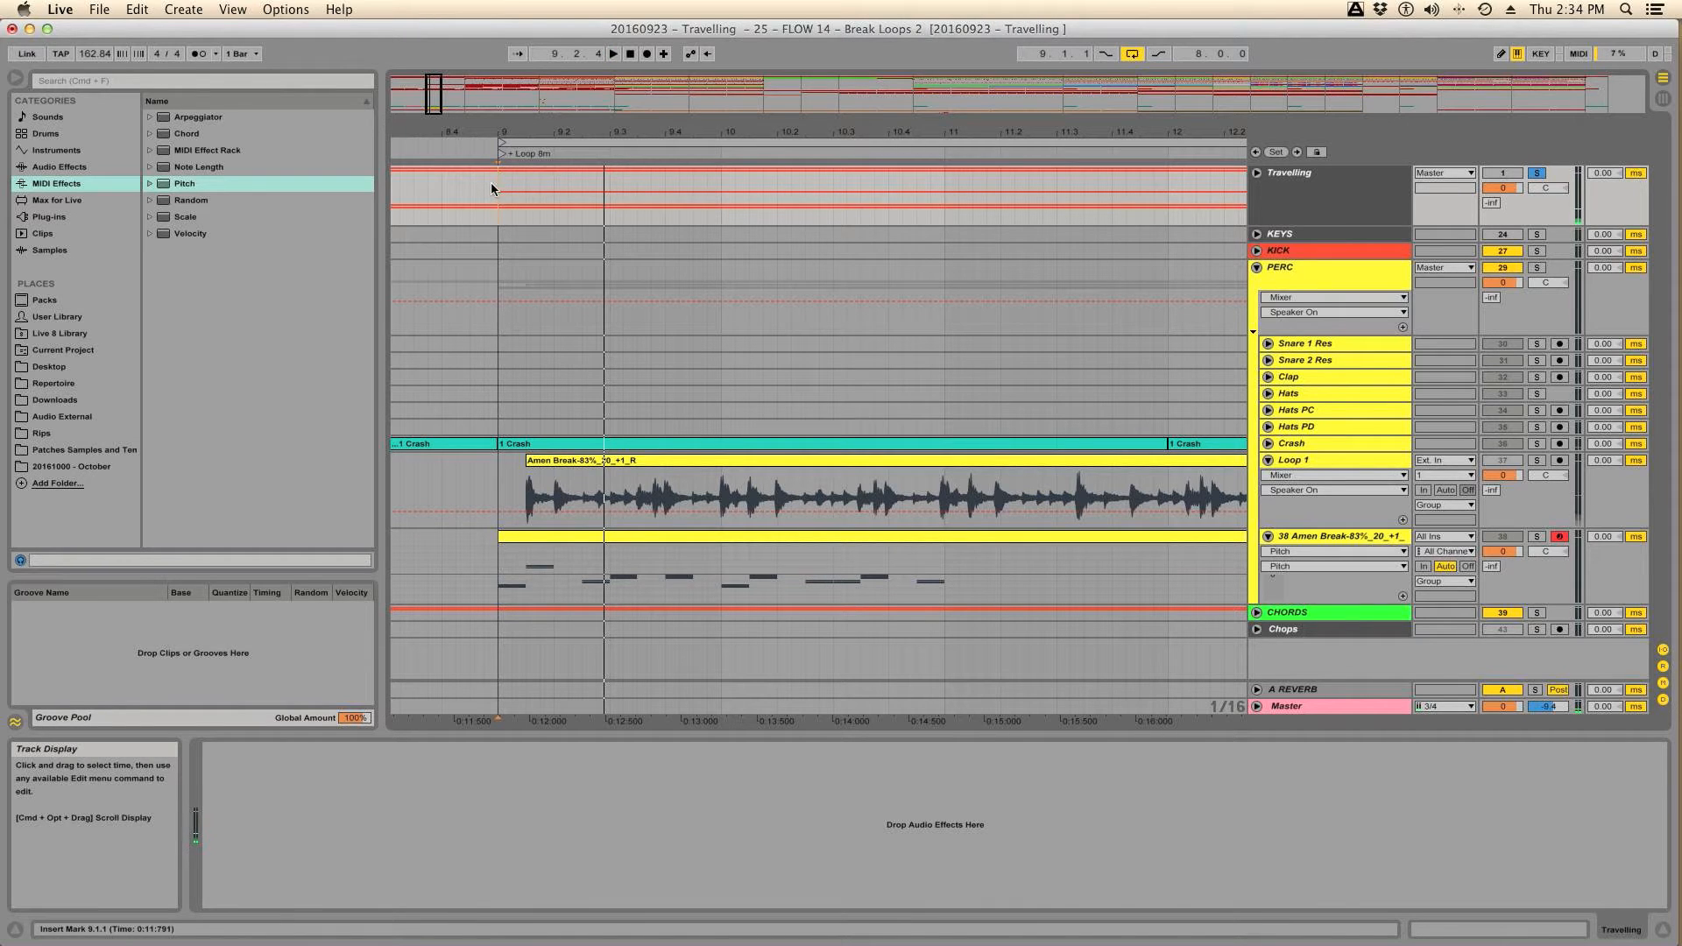
pyautogui.press('space')
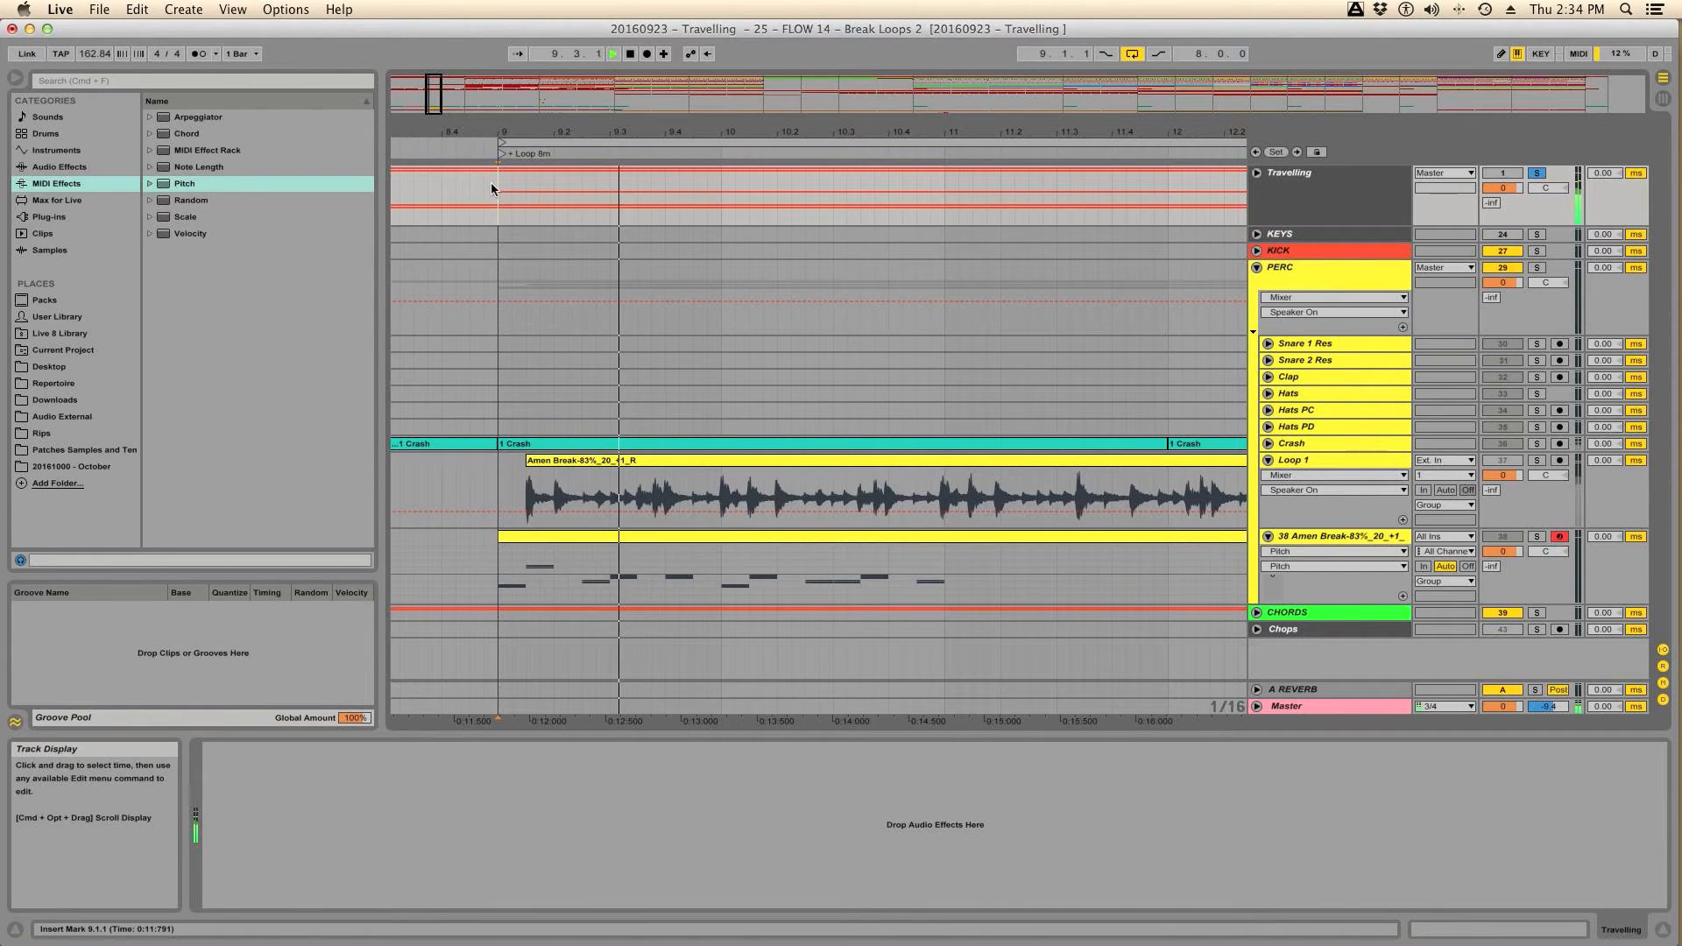
pyautogui.press('space')
pyautogui.press('space')
pyautogui.press('space')
pyautogui.press('space')
pyautogui.press('space')
pyautogui.press('space')
pyautogui.press('space')
pyautogui.press('space')
pyautogui.press('space')
pyautogui.press('space')
pyautogui.press('space')
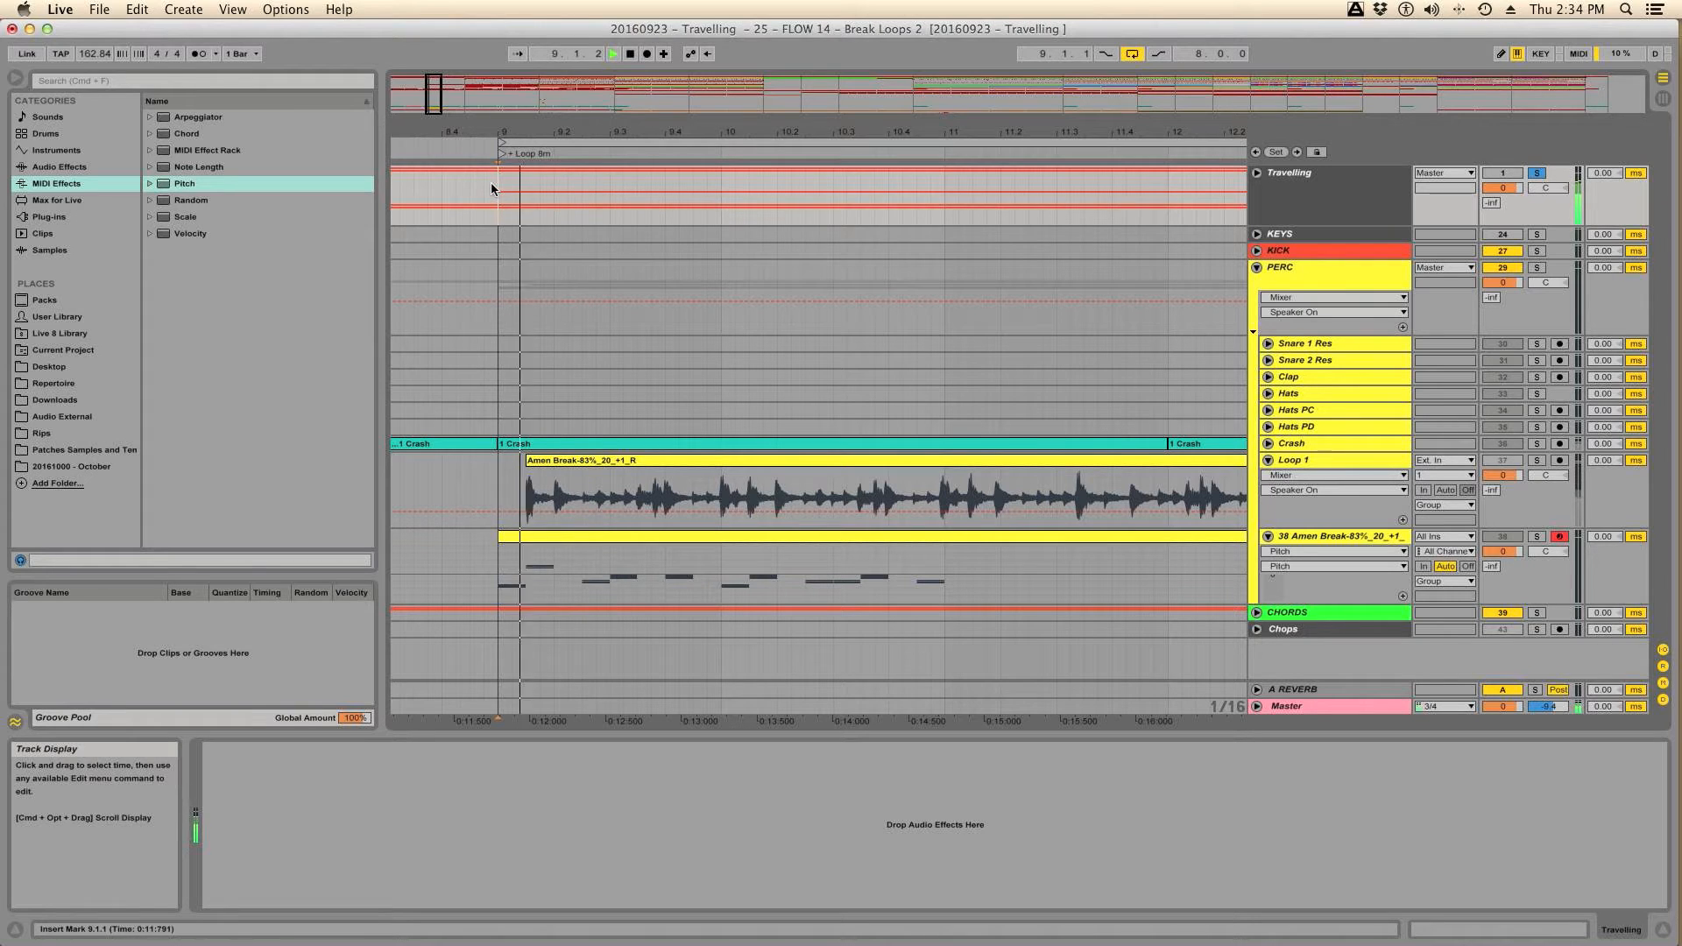
pyautogui.press('space')
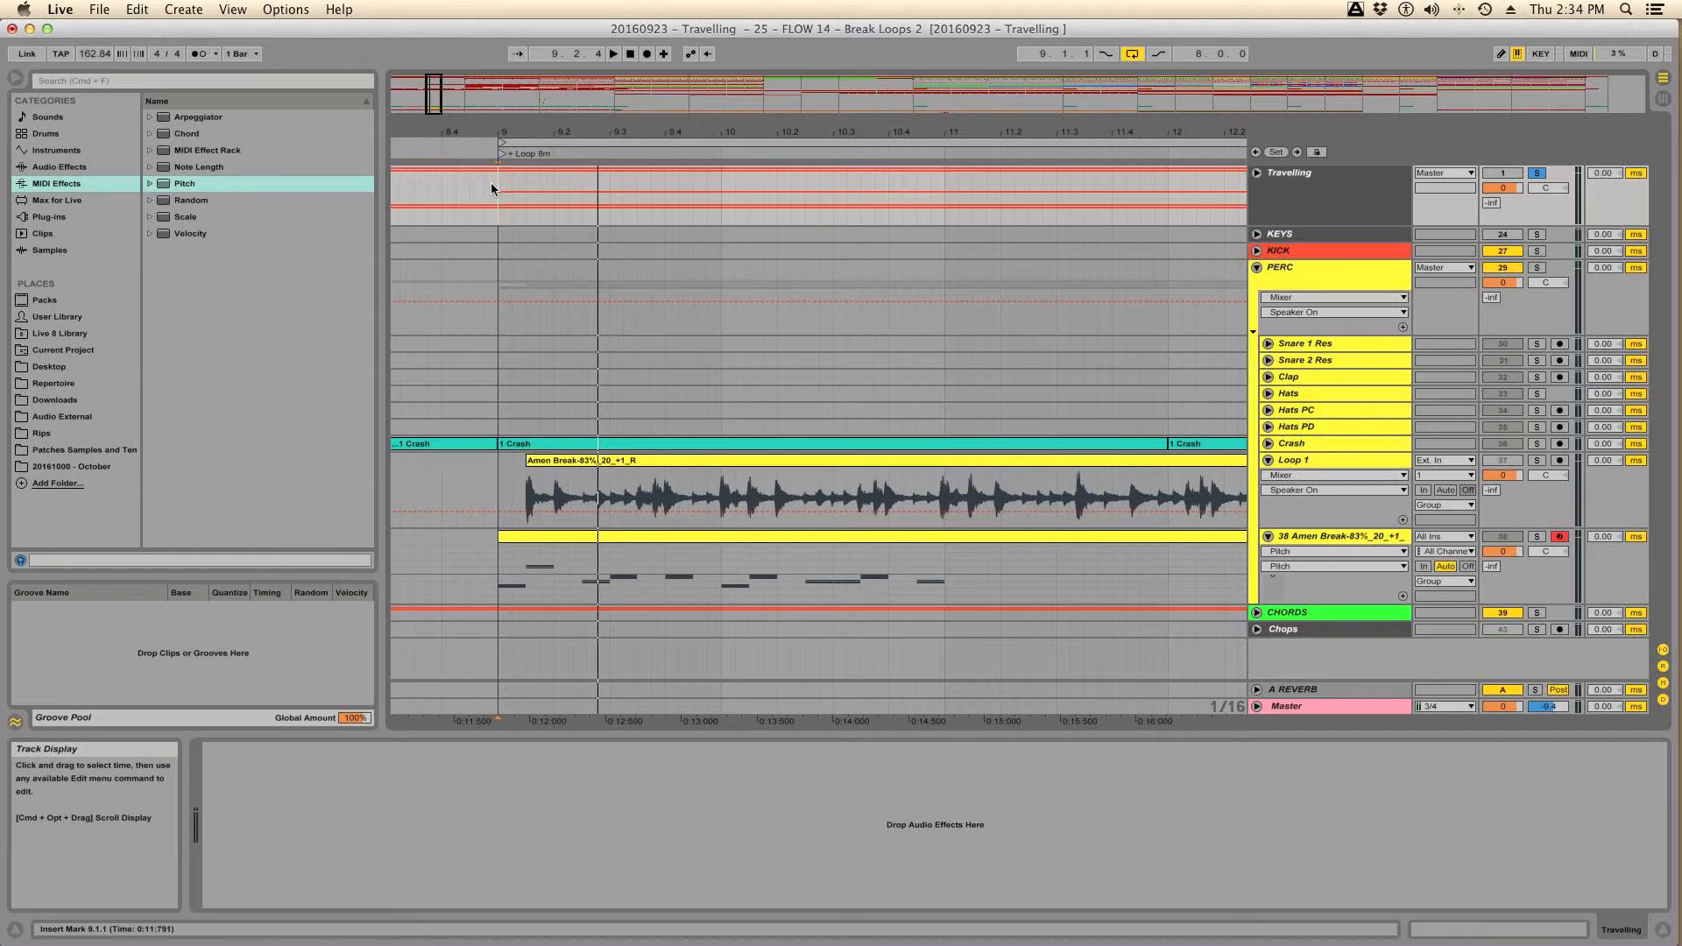
pyautogui.press('space')
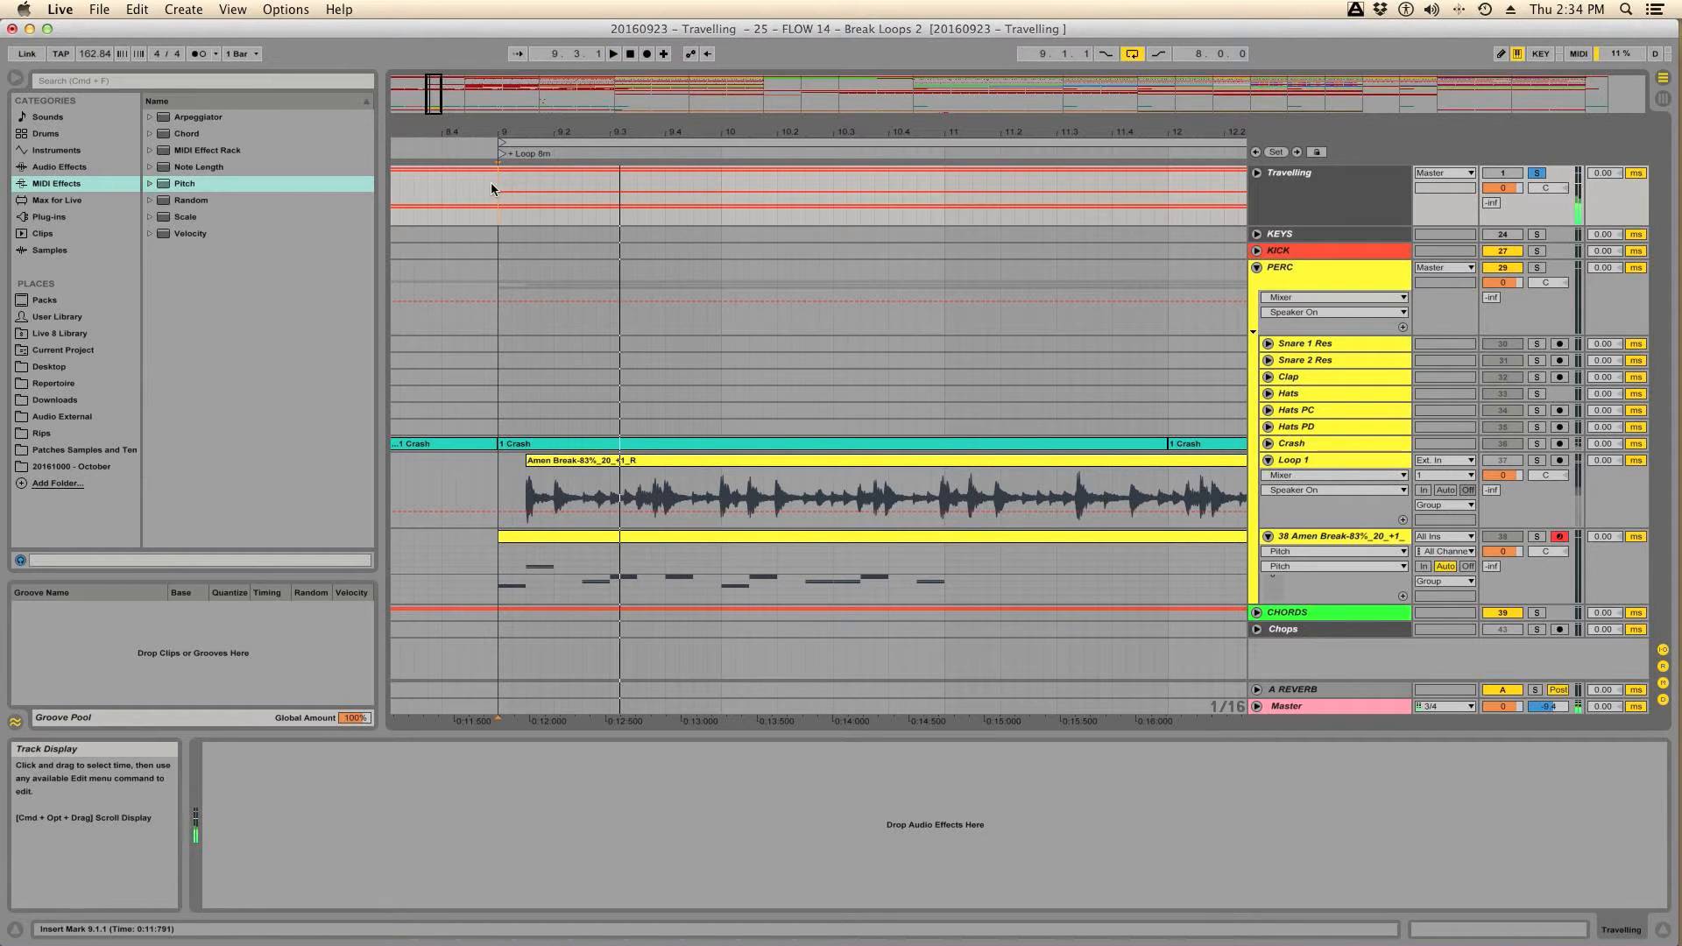
# Step: Play the Travelling track from position 9.3.1 to hear the phrase in the second half of bar 9
pyautogui.click(612, 182)
pyautogui.press('space')
pyautogui.press('space')
pyautogui.press('space')
pyautogui.press('space')
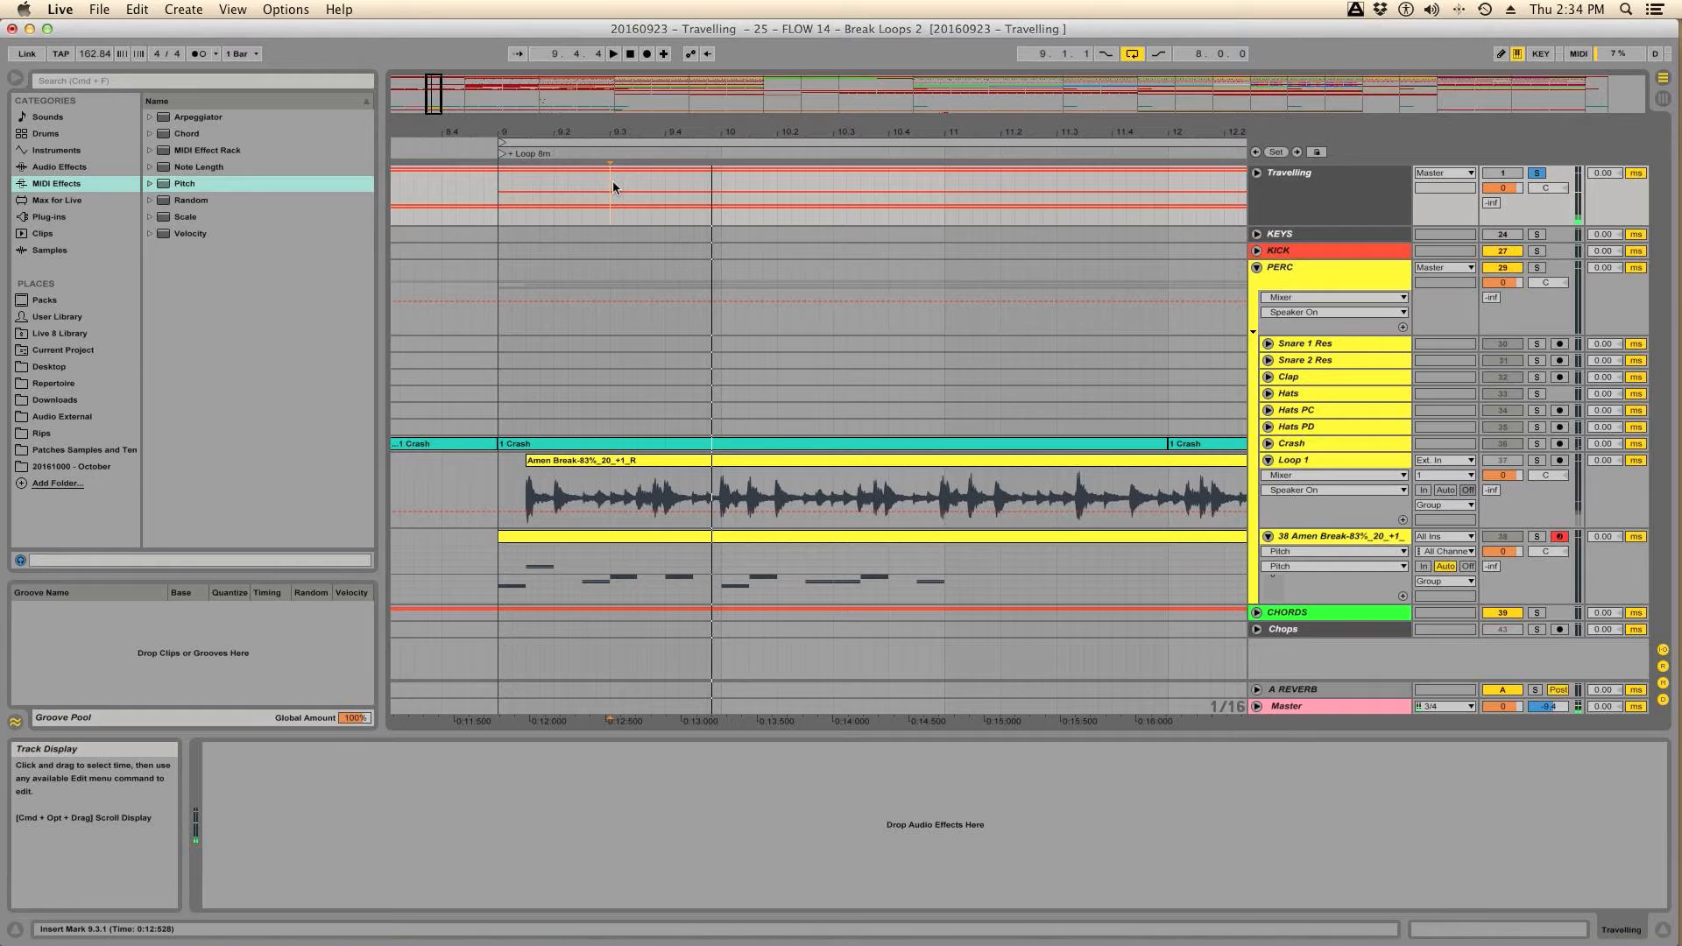
pyautogui.press('space')
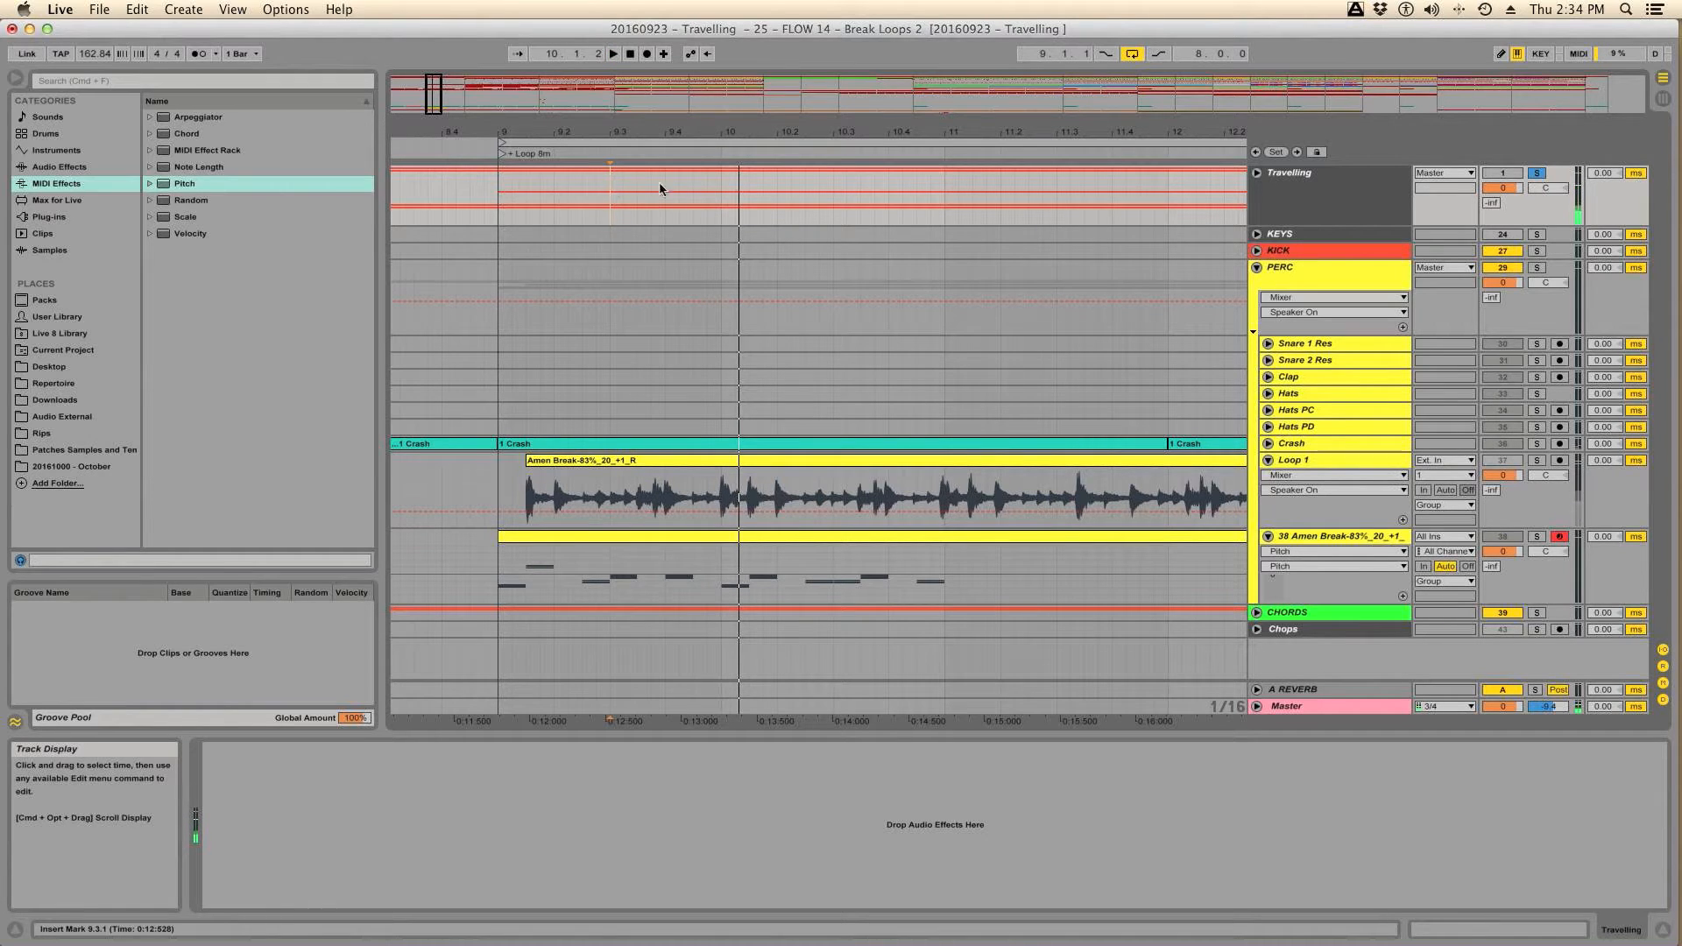
# Step: Play the two phrases of bar 10 separately, starting from positions 10.1.1 and 10.3.1
pyautogui.click(708, 182)
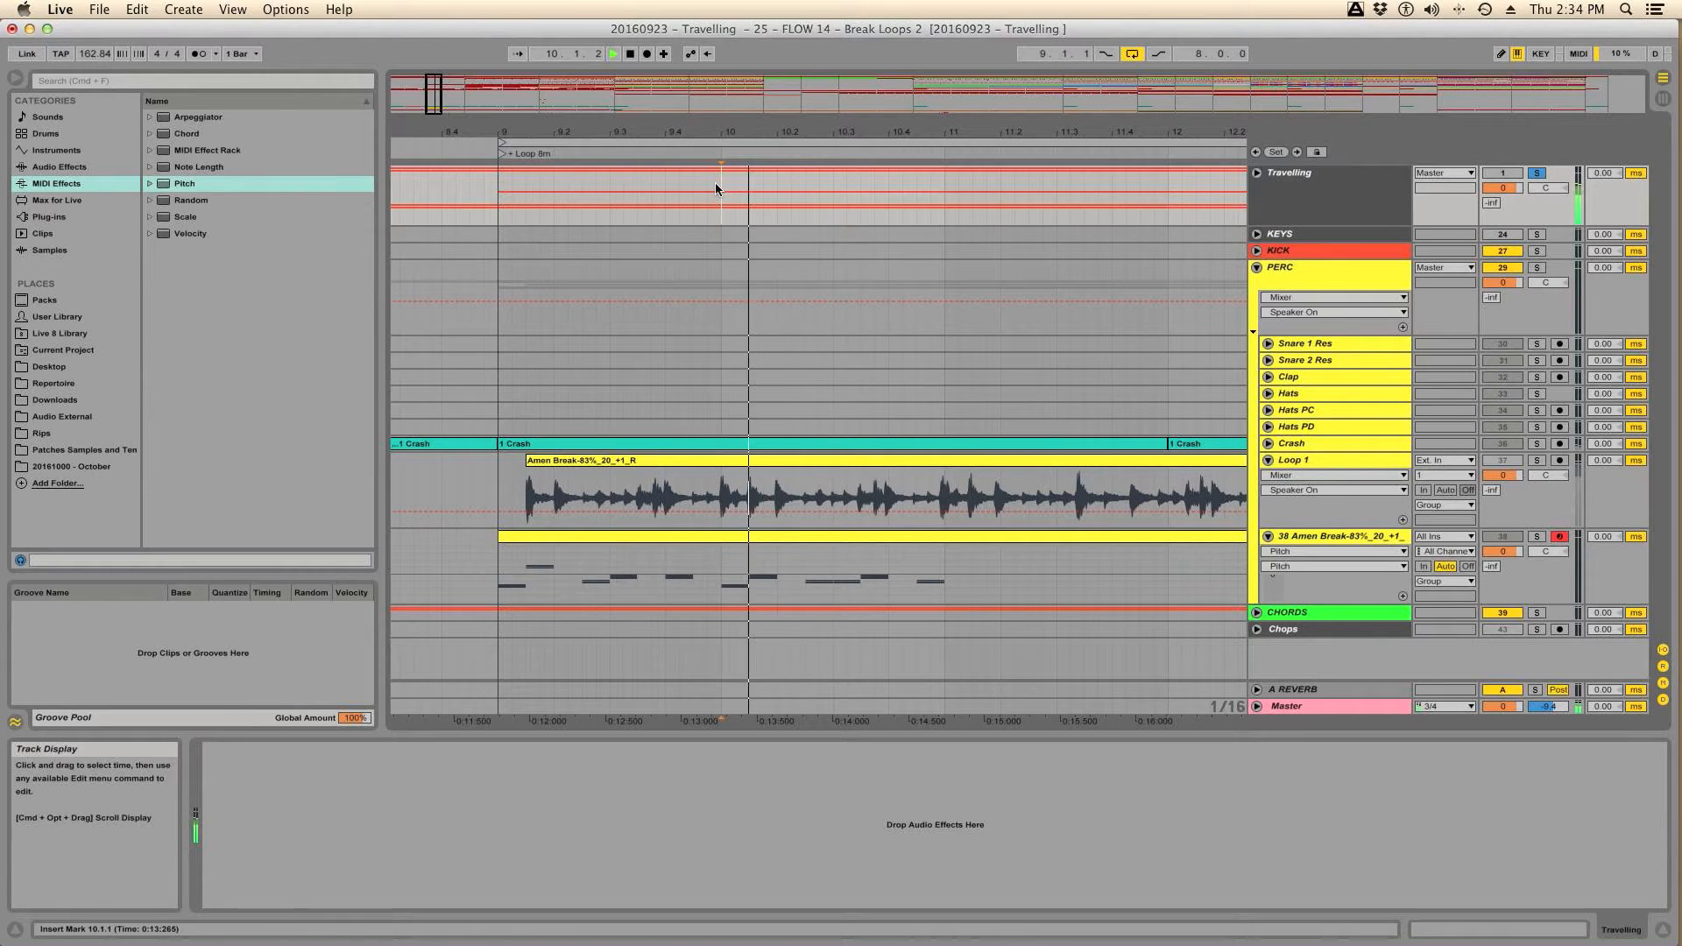
pyautogui.press('space')
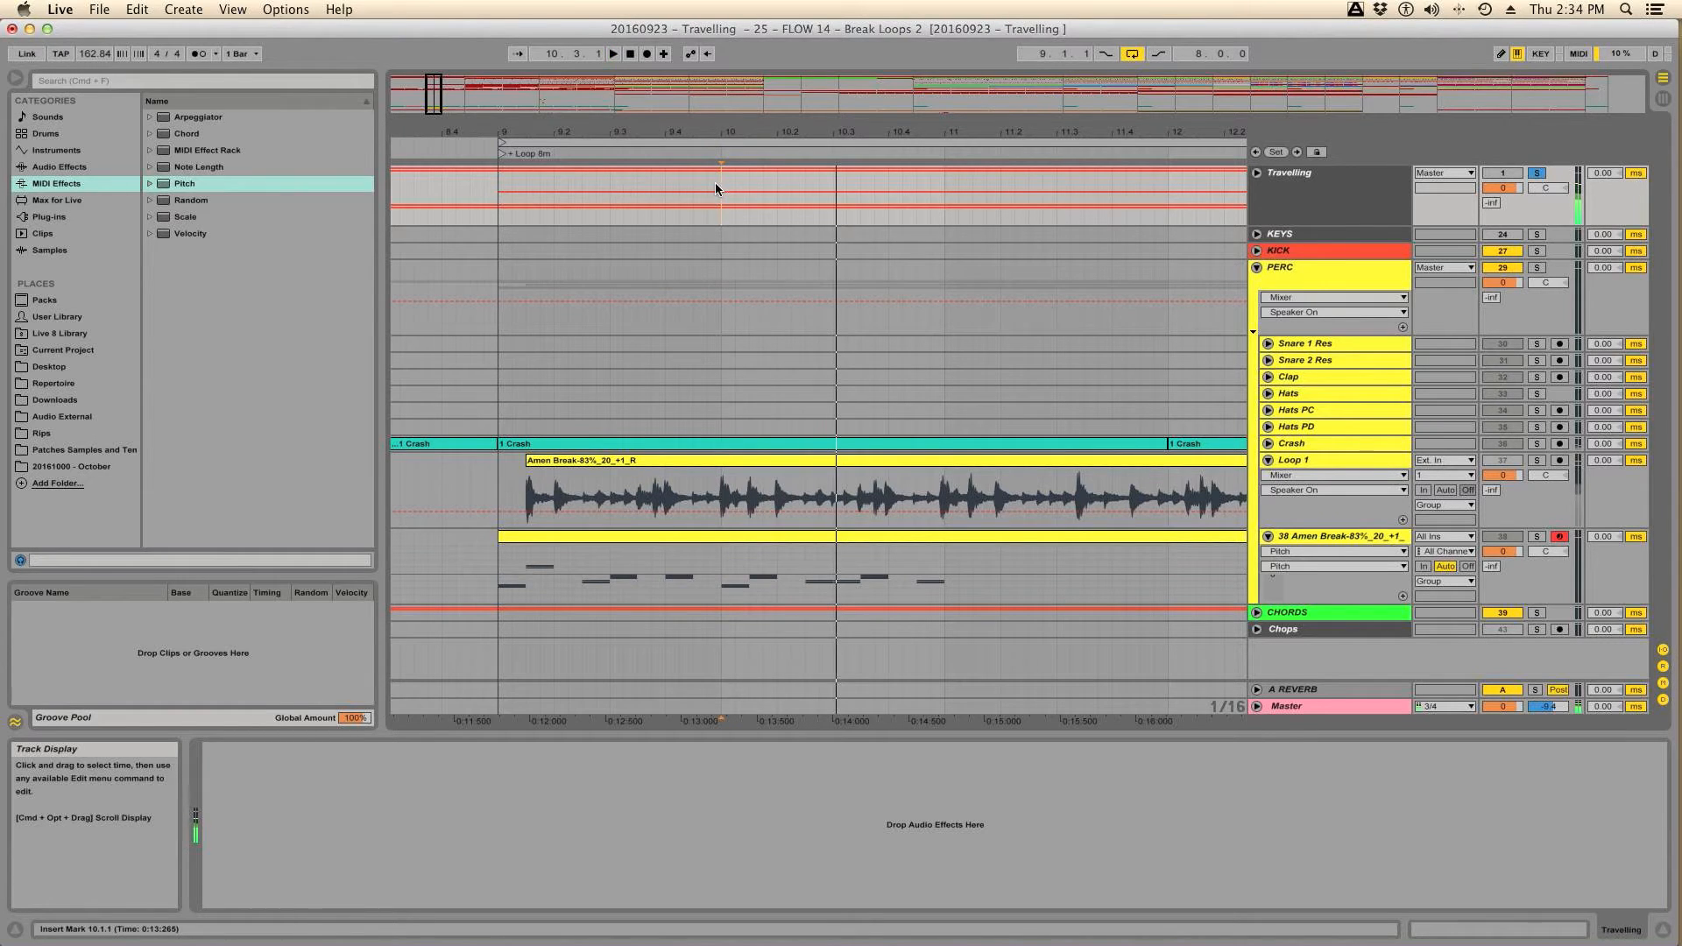
pyautogui.click(832, 187)
pyautogui.press('space')
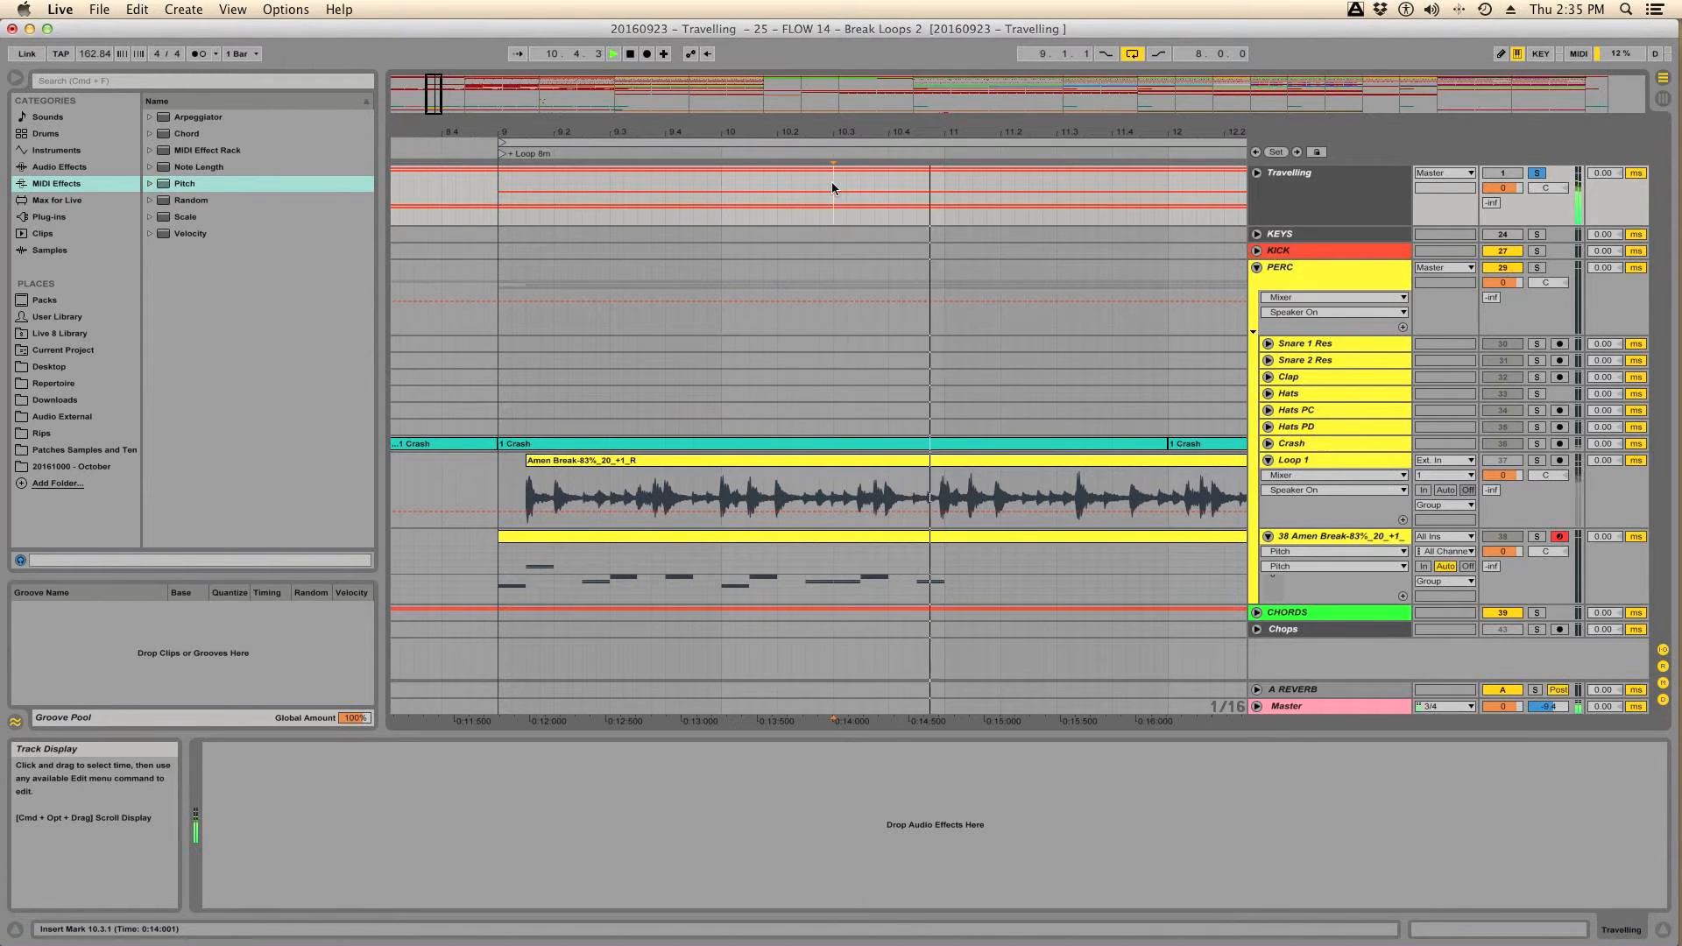
pyautogui.press('space')
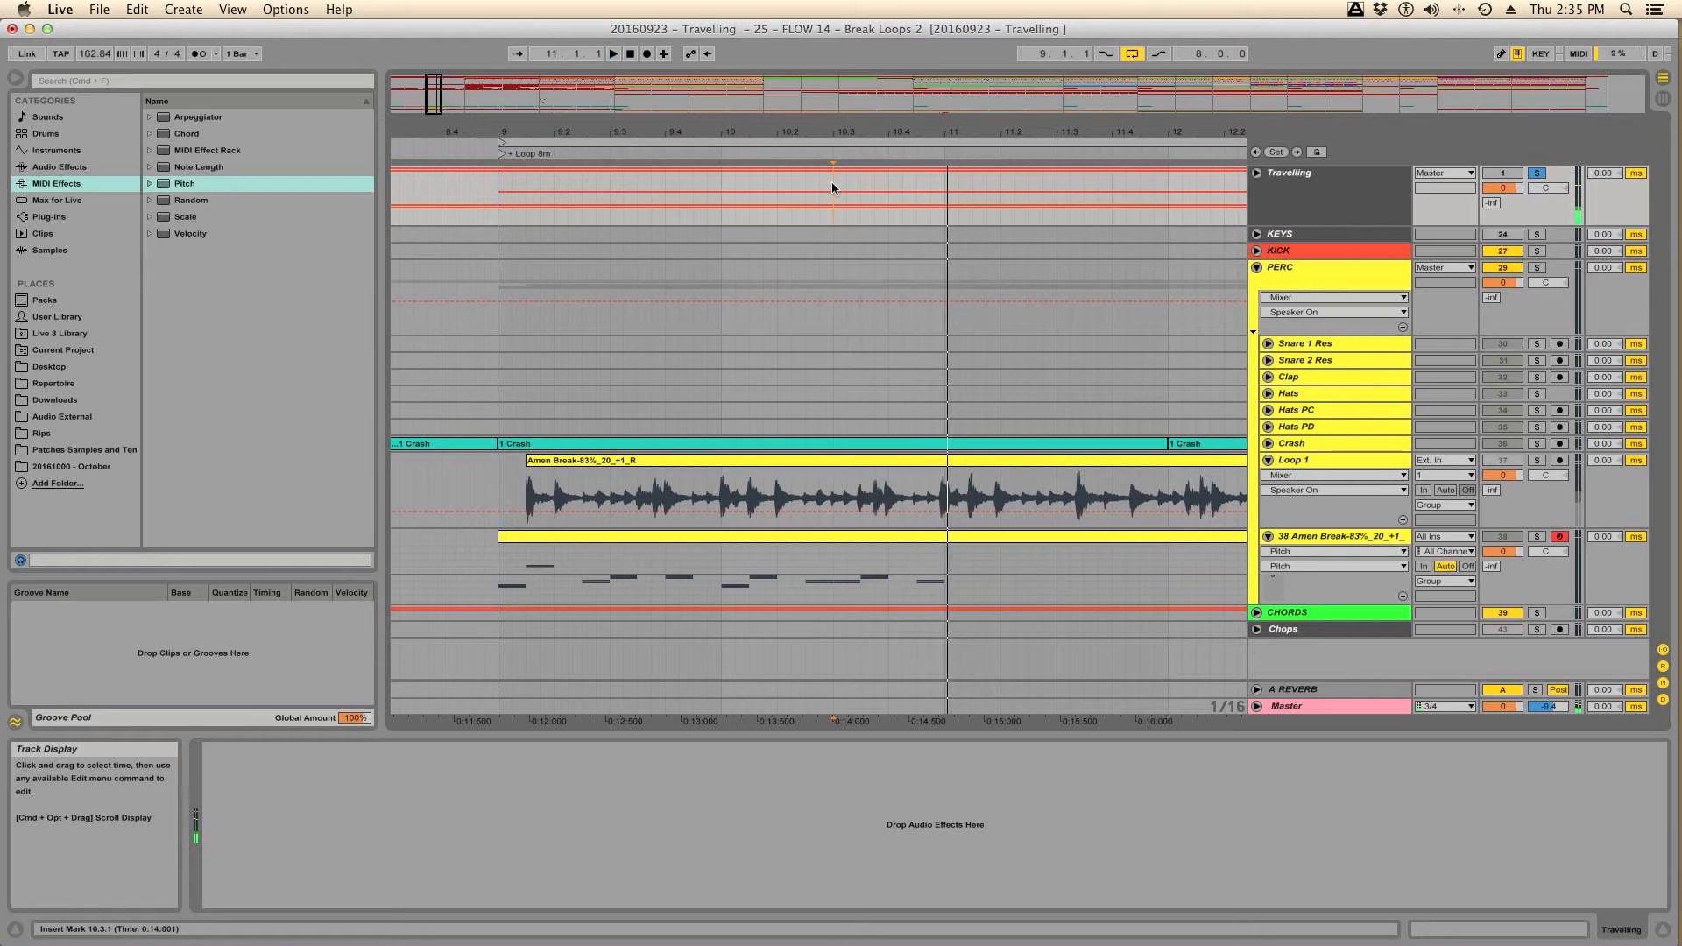
# Step: Turn off the Travelling group's solo and disarm recording on the Amen Break slice track
pyautogui.click(504, 184)
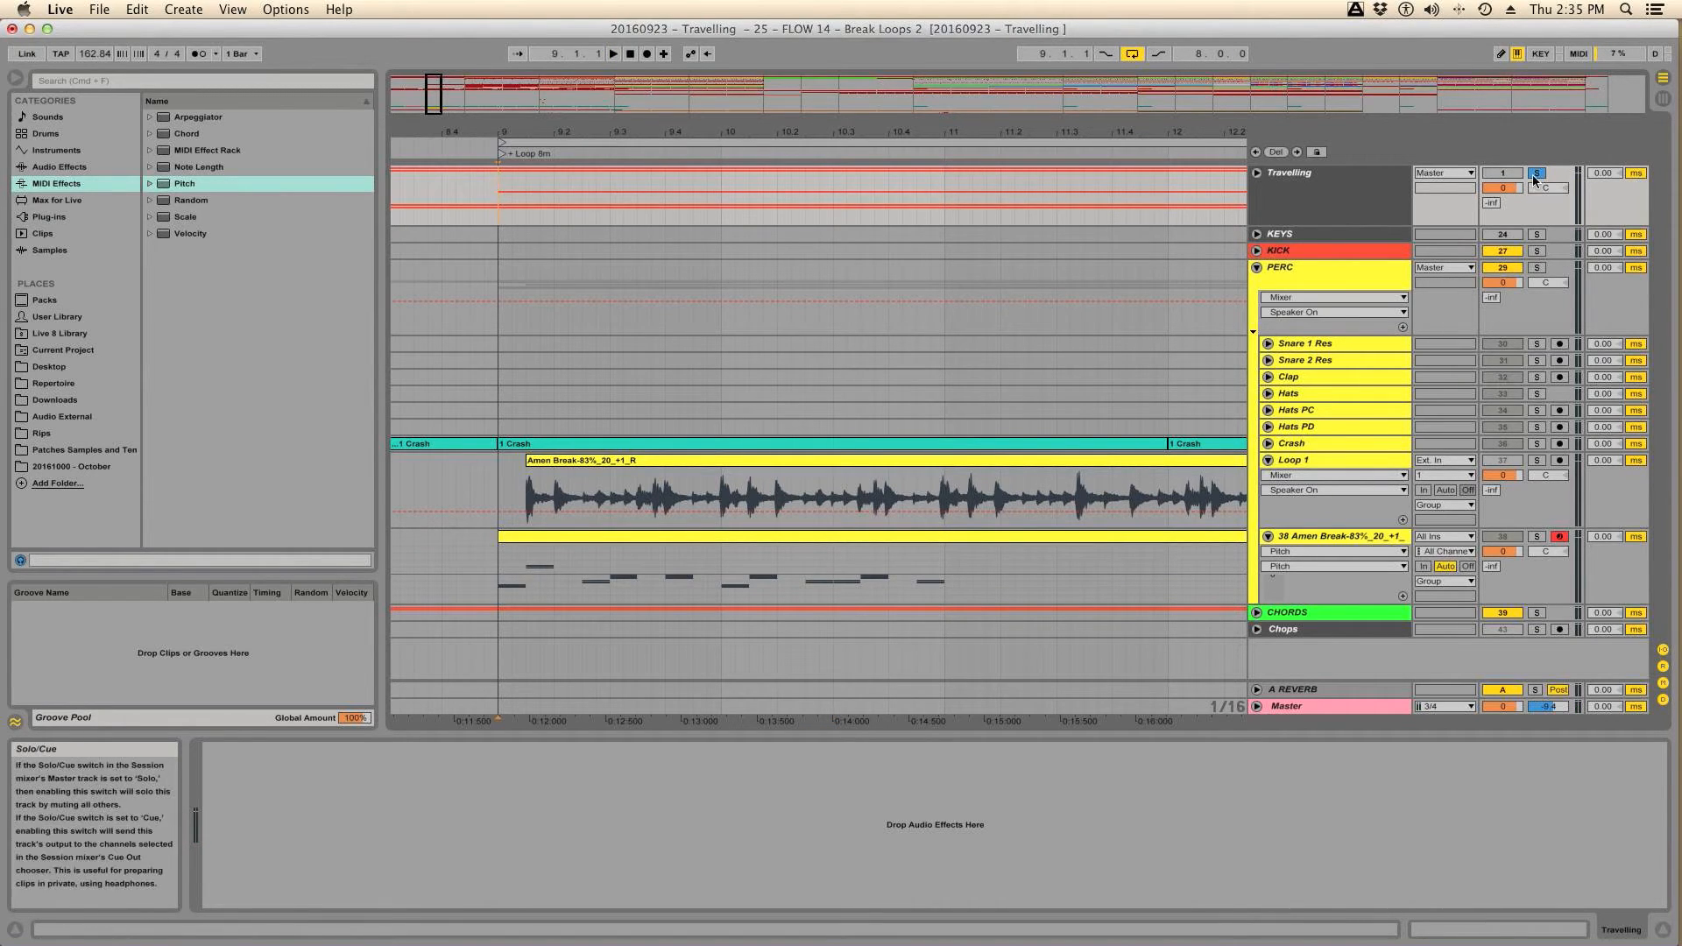
pyautogui.click(1257, 267)
pyautogui.click(1257, 268)
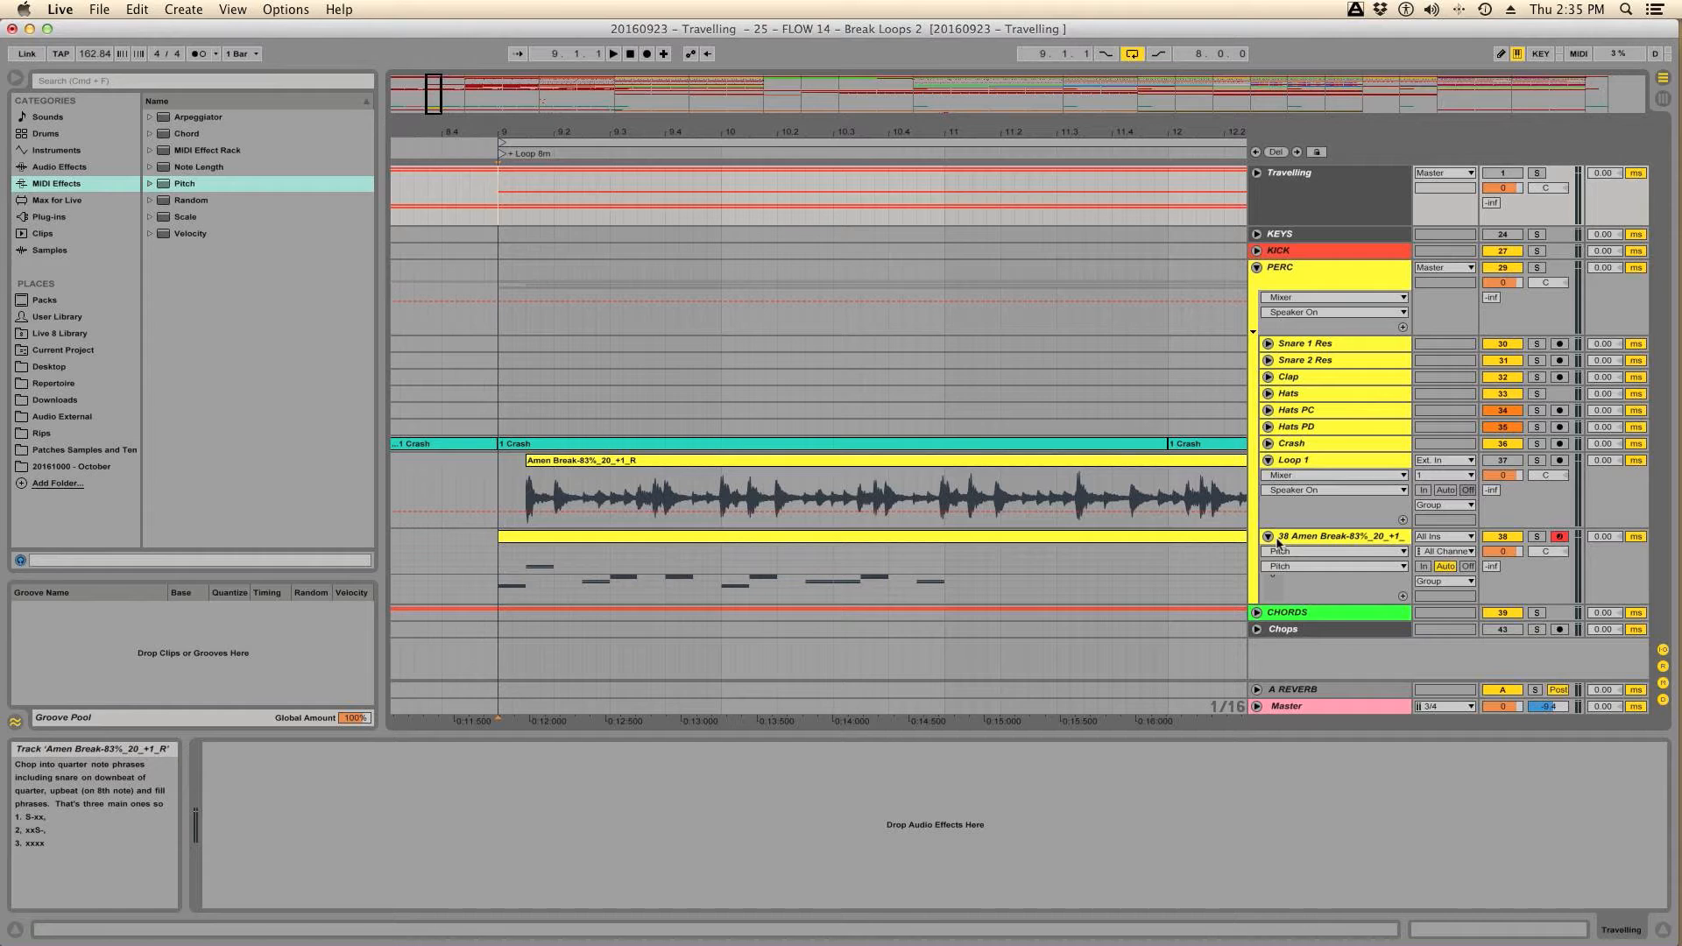
pyautogui.click(1561, 538)
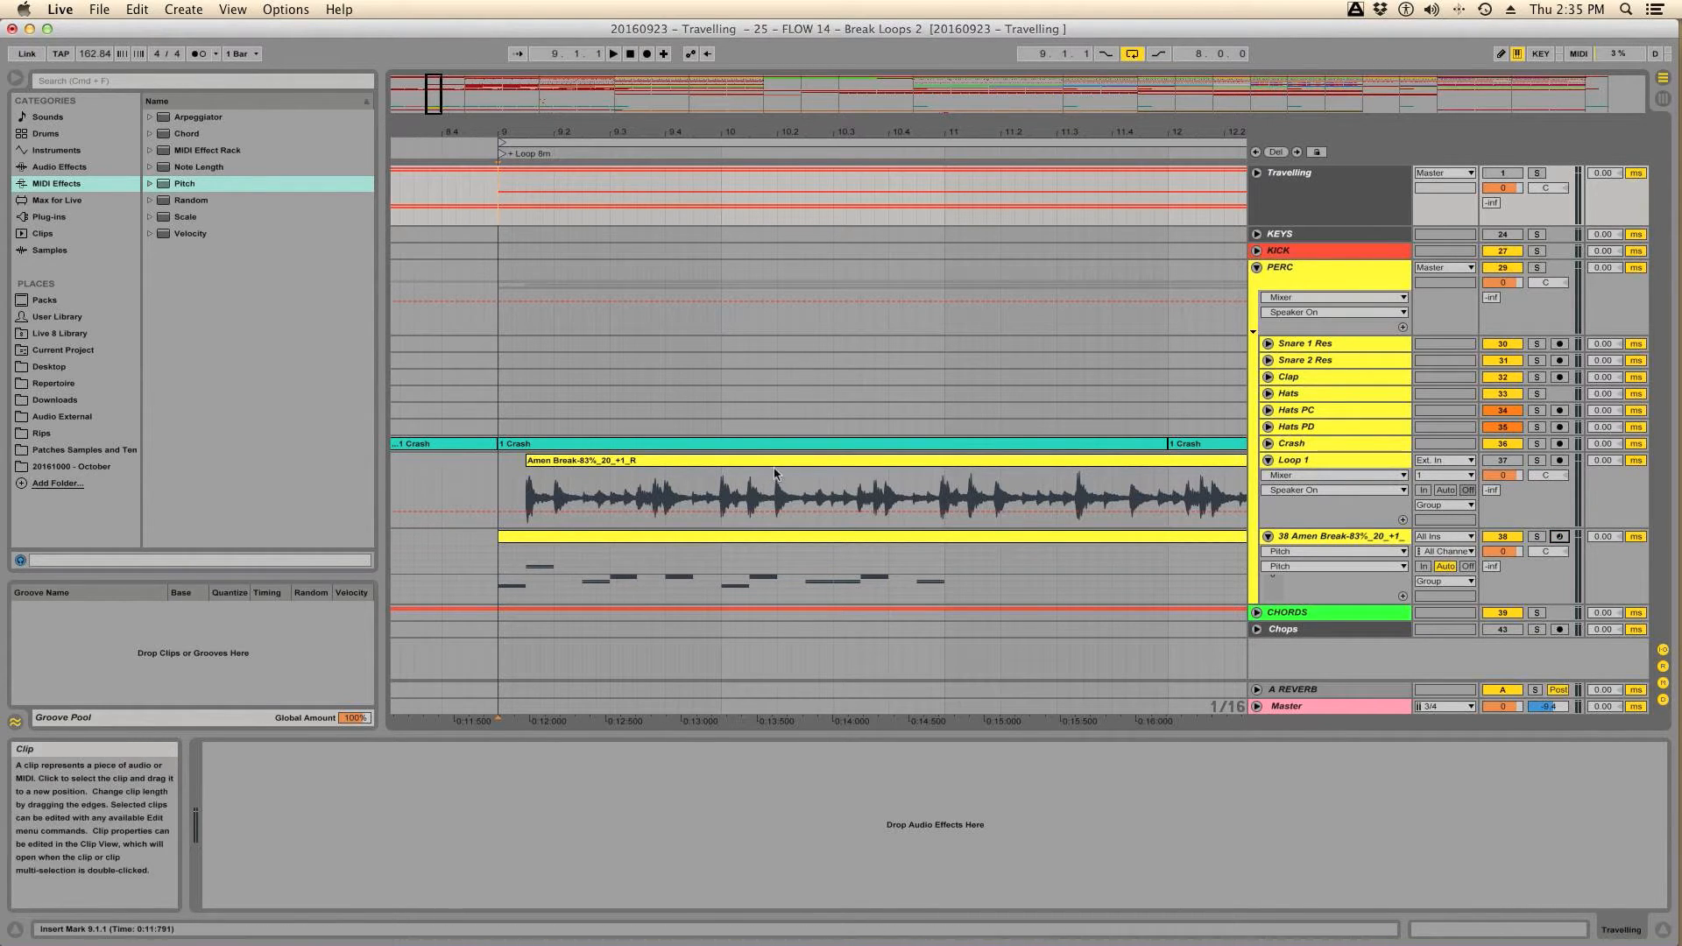
# Step: Review the Loop 1 audio clip and the slice track's MIDI clip and Simpler, and save the set
pyautogui.click(743, 465)
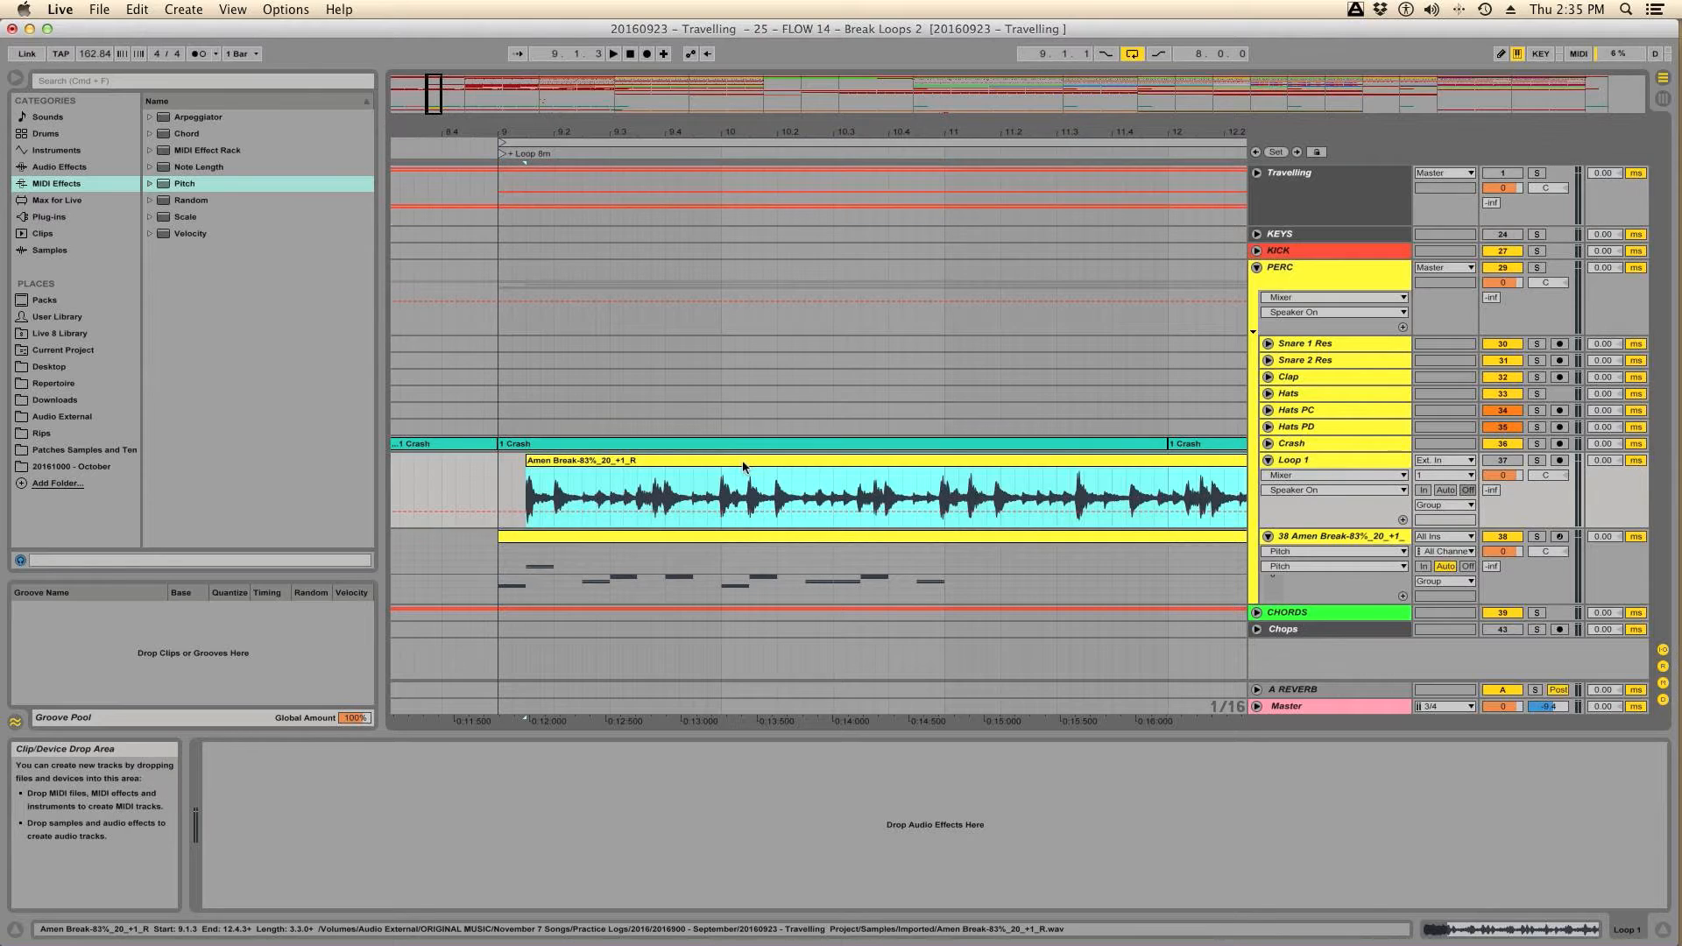
pyautogui.click(963, 544)
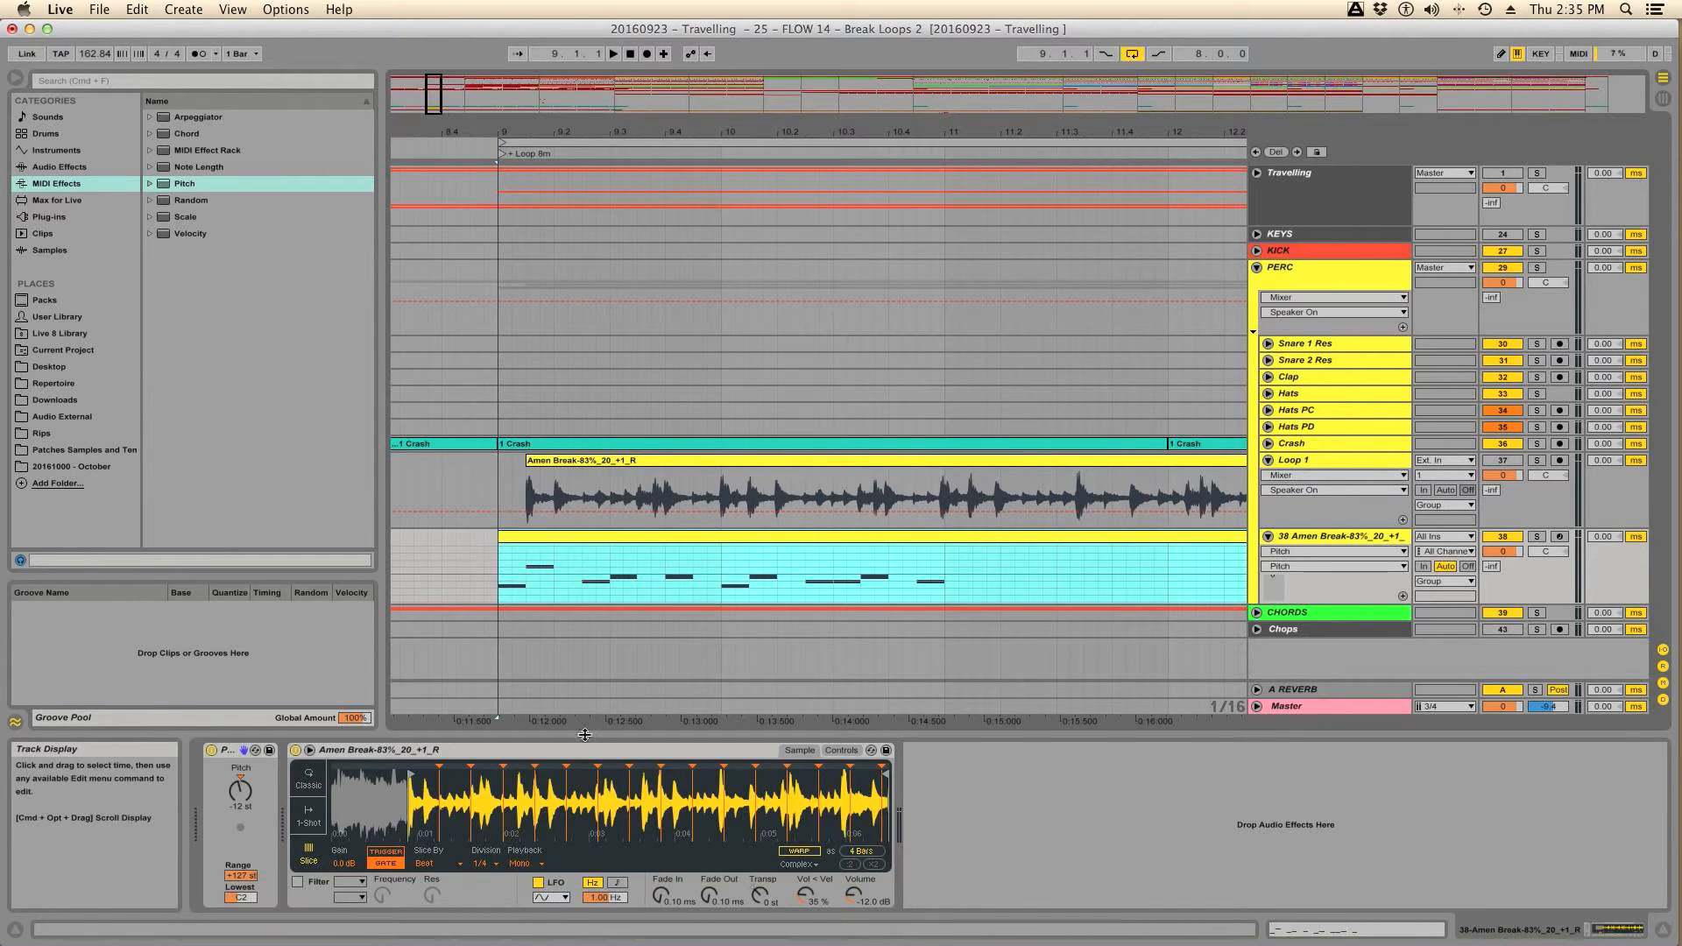
pyautogui.click(609, 751)
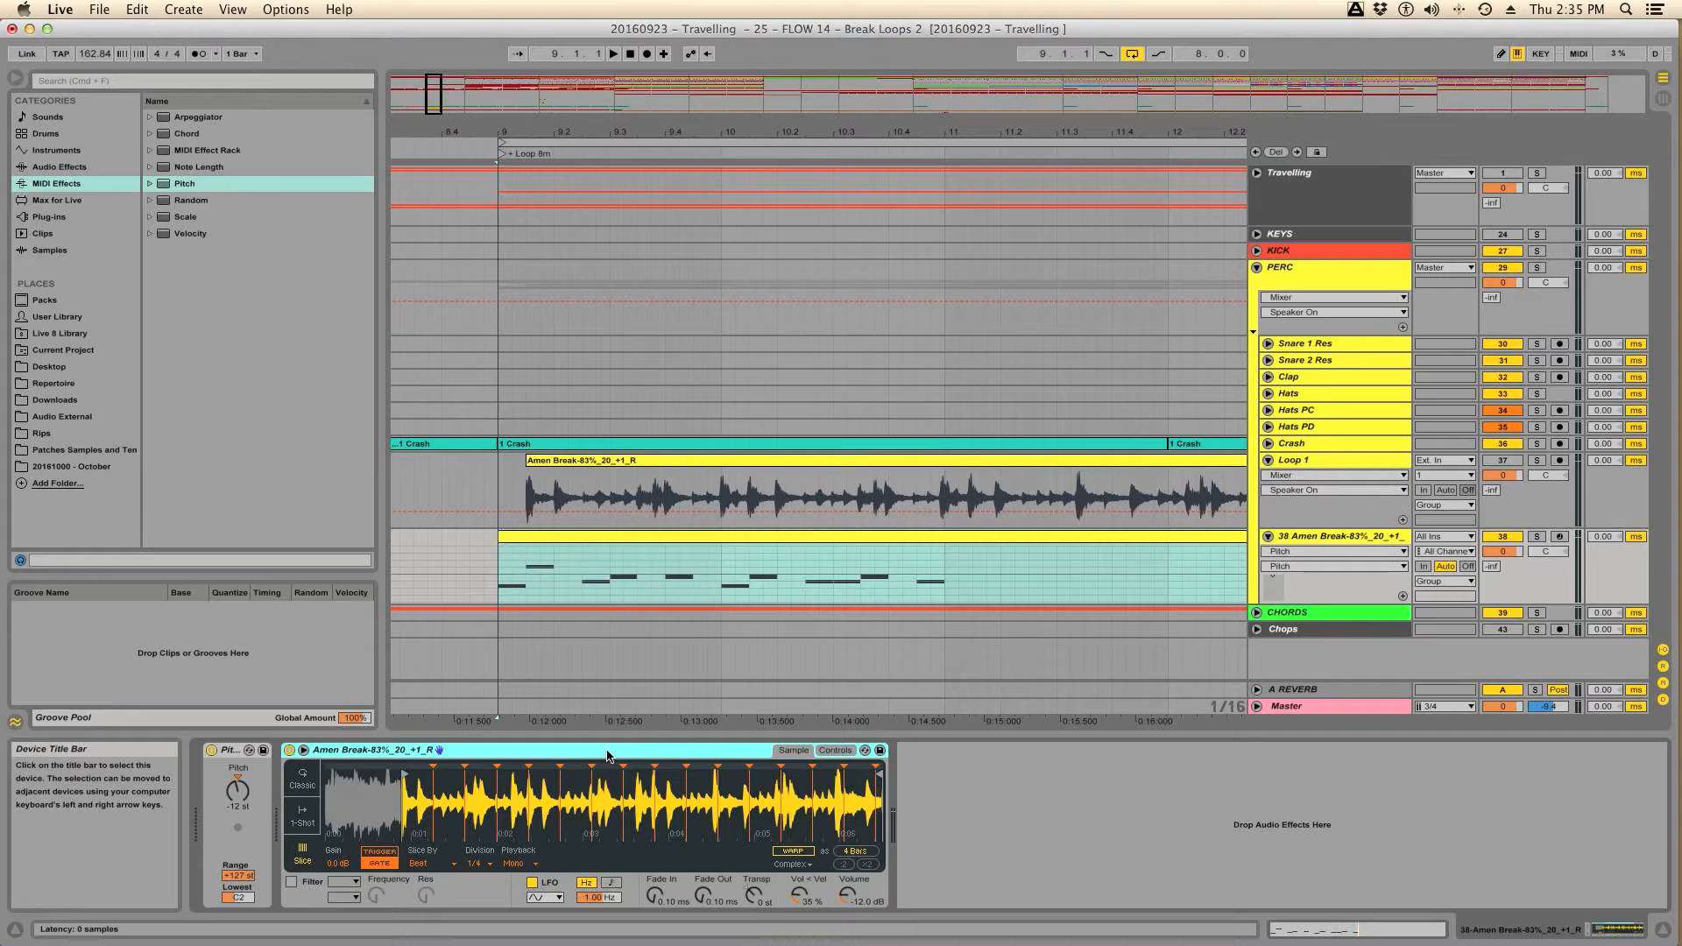
pyautogui.press('super+s')
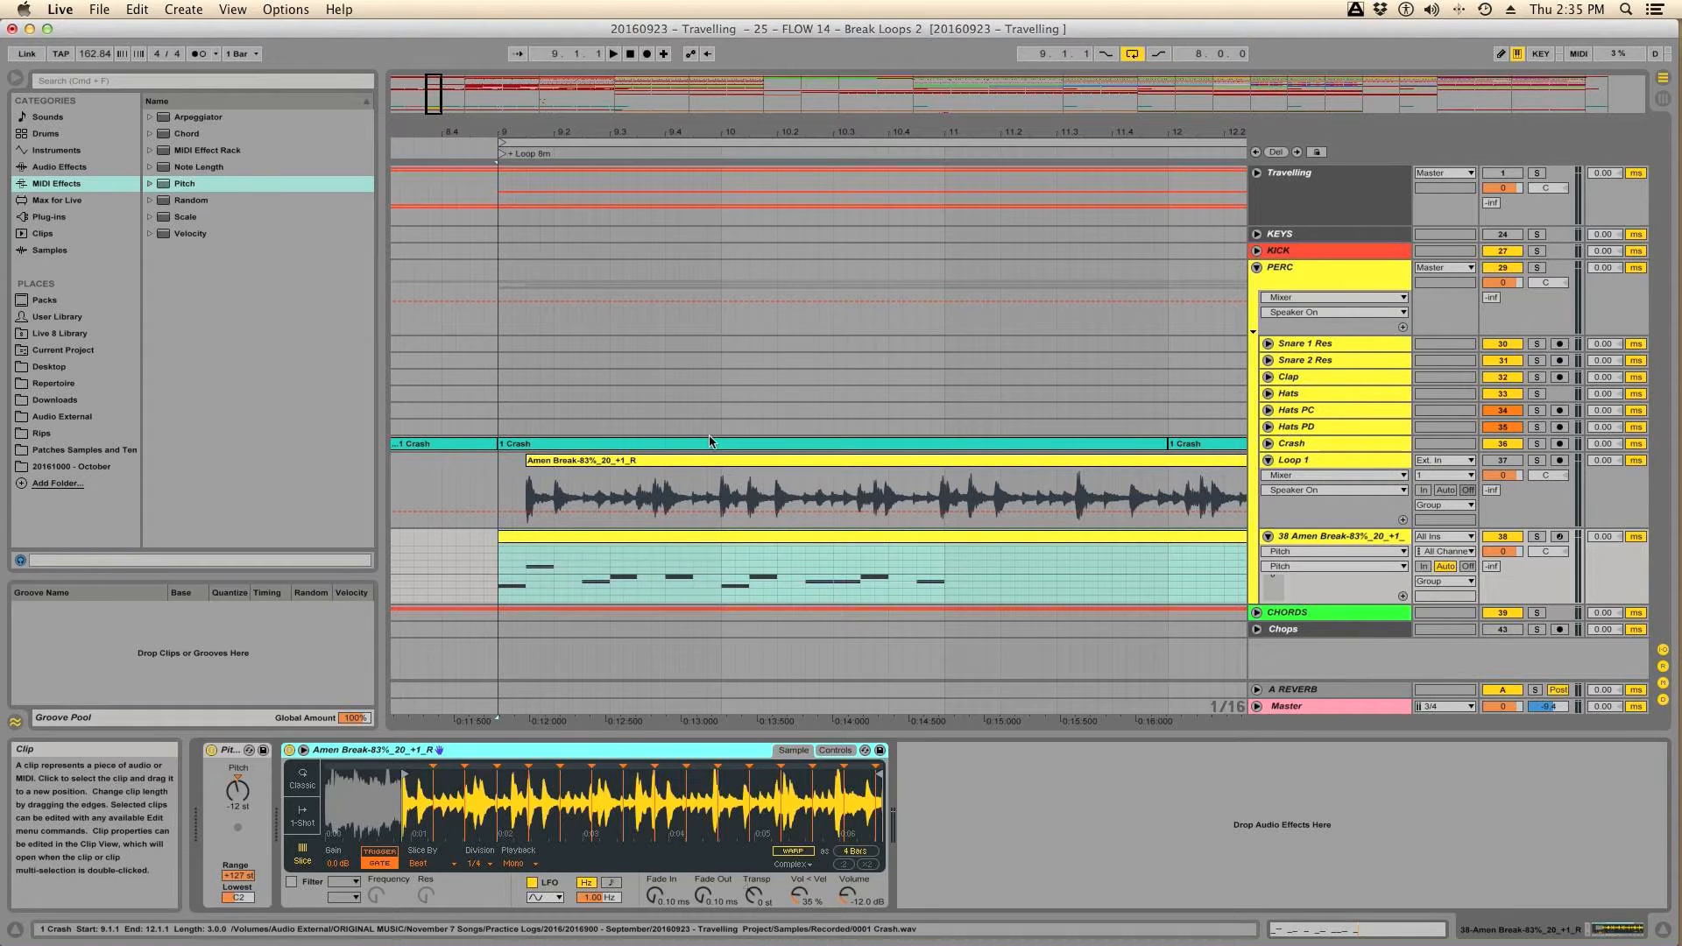
# Step: Delete the Amen Break slice track, and move the Loop 1 track out of the PERC group to below Chops
pyautogui.click(1308, 537)
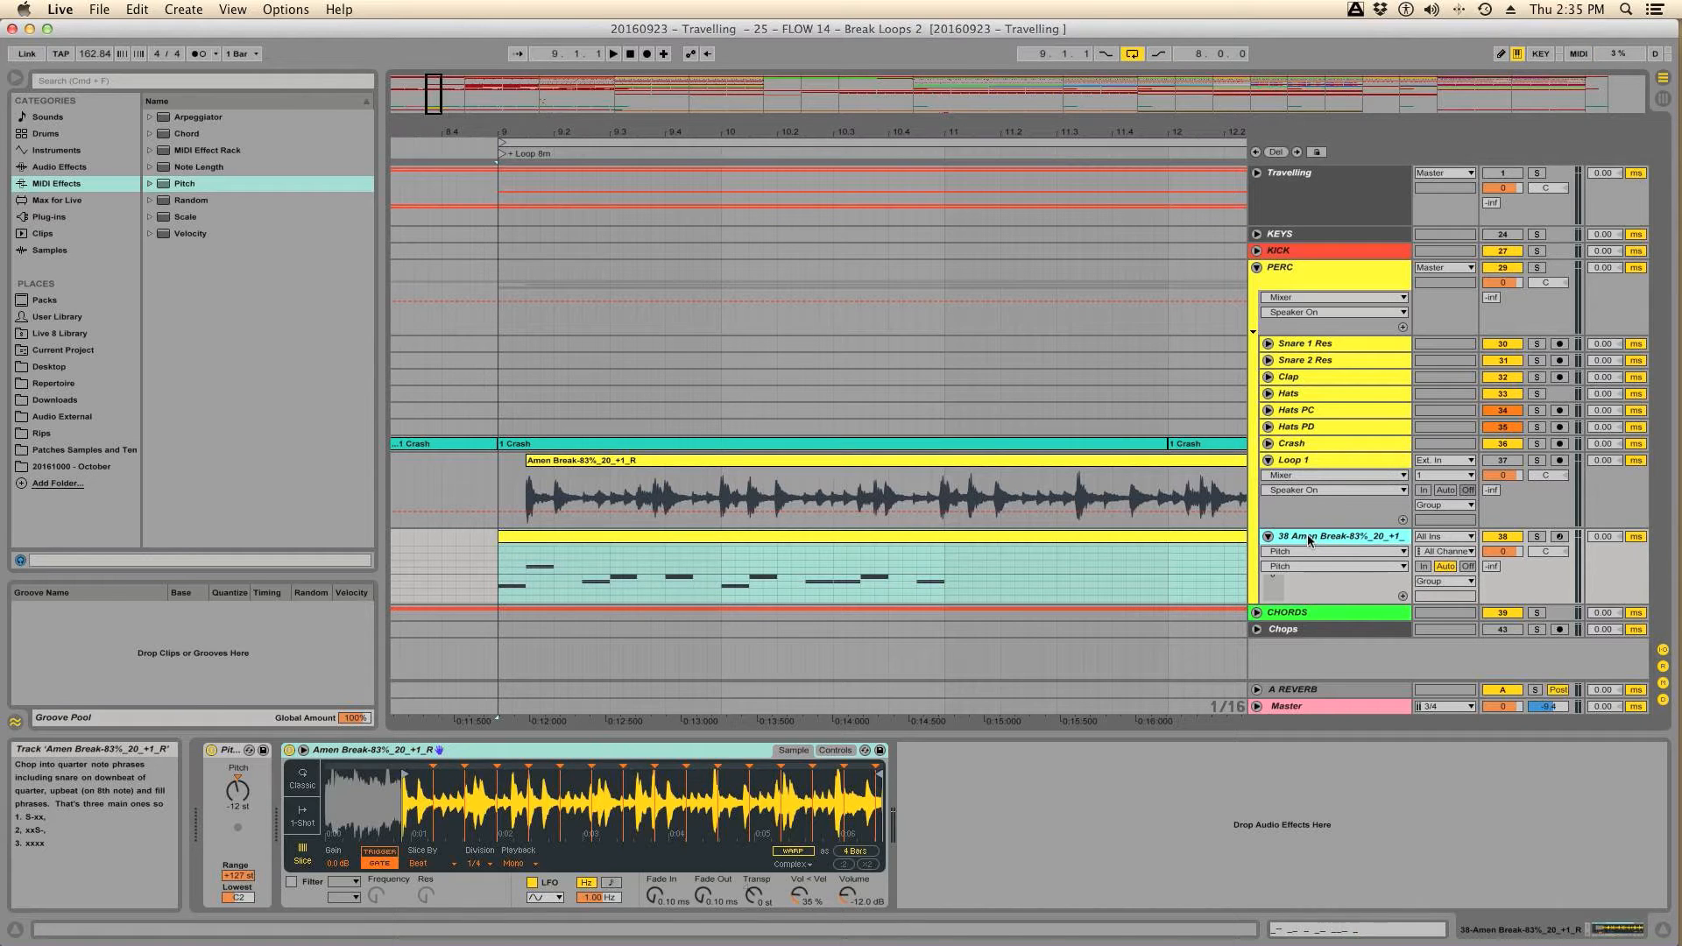
pyautogui.press('Delete')
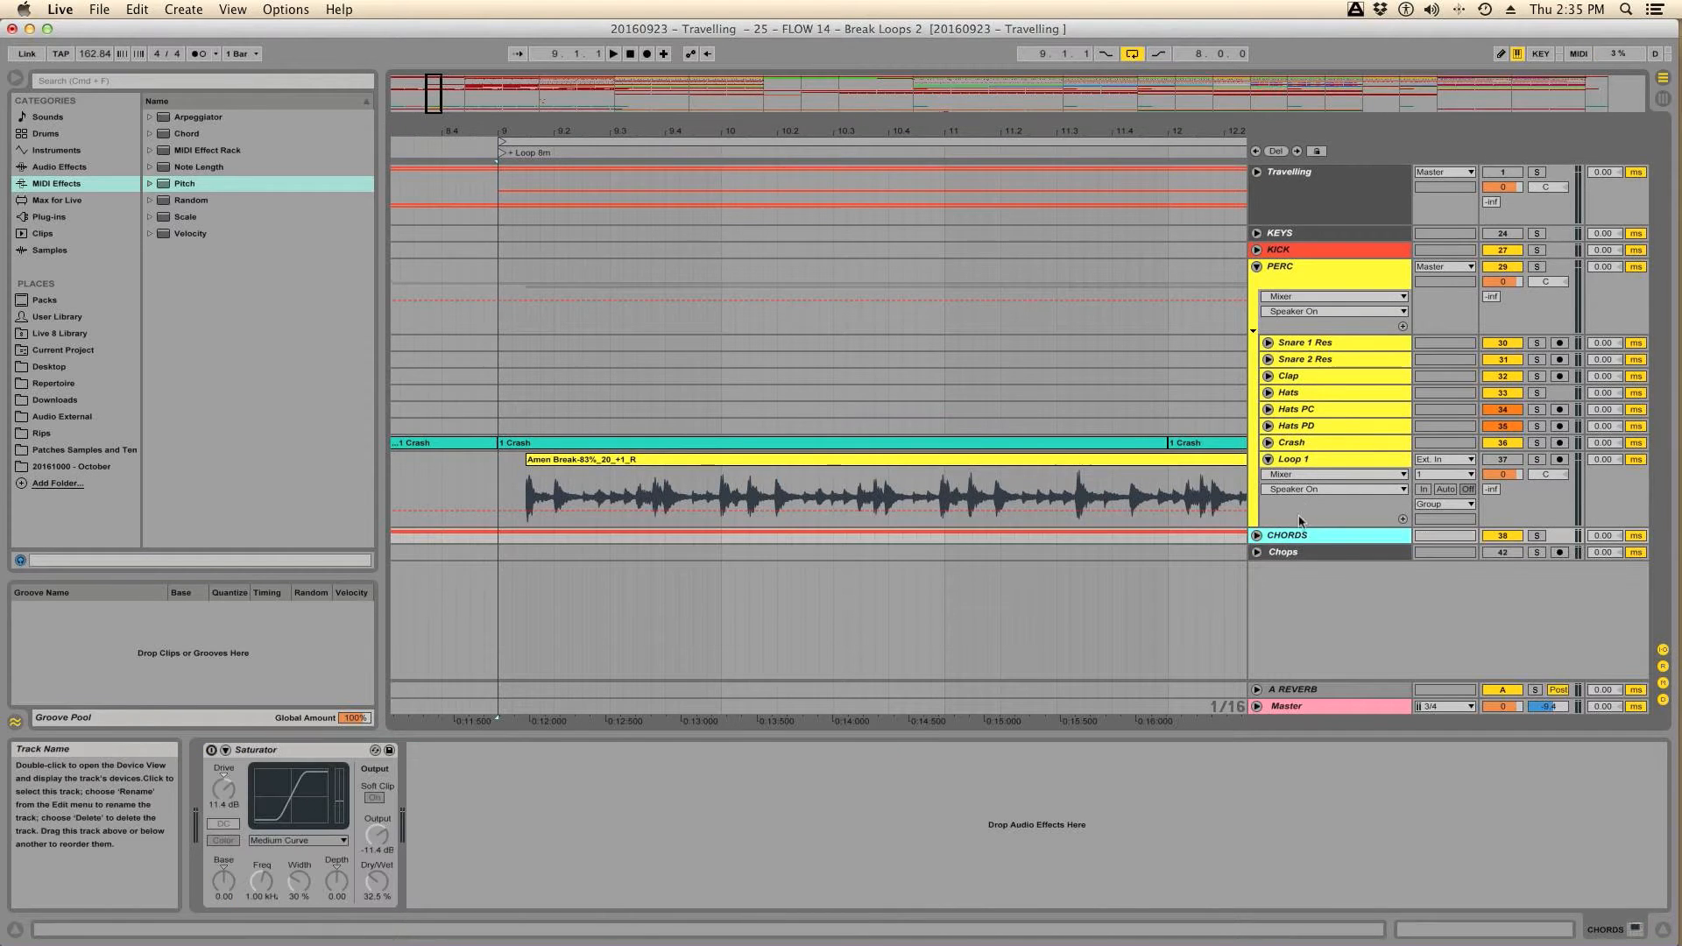
pyautogui.moveTo(1300, 466); pyautogui.dragTo(1276, 622)
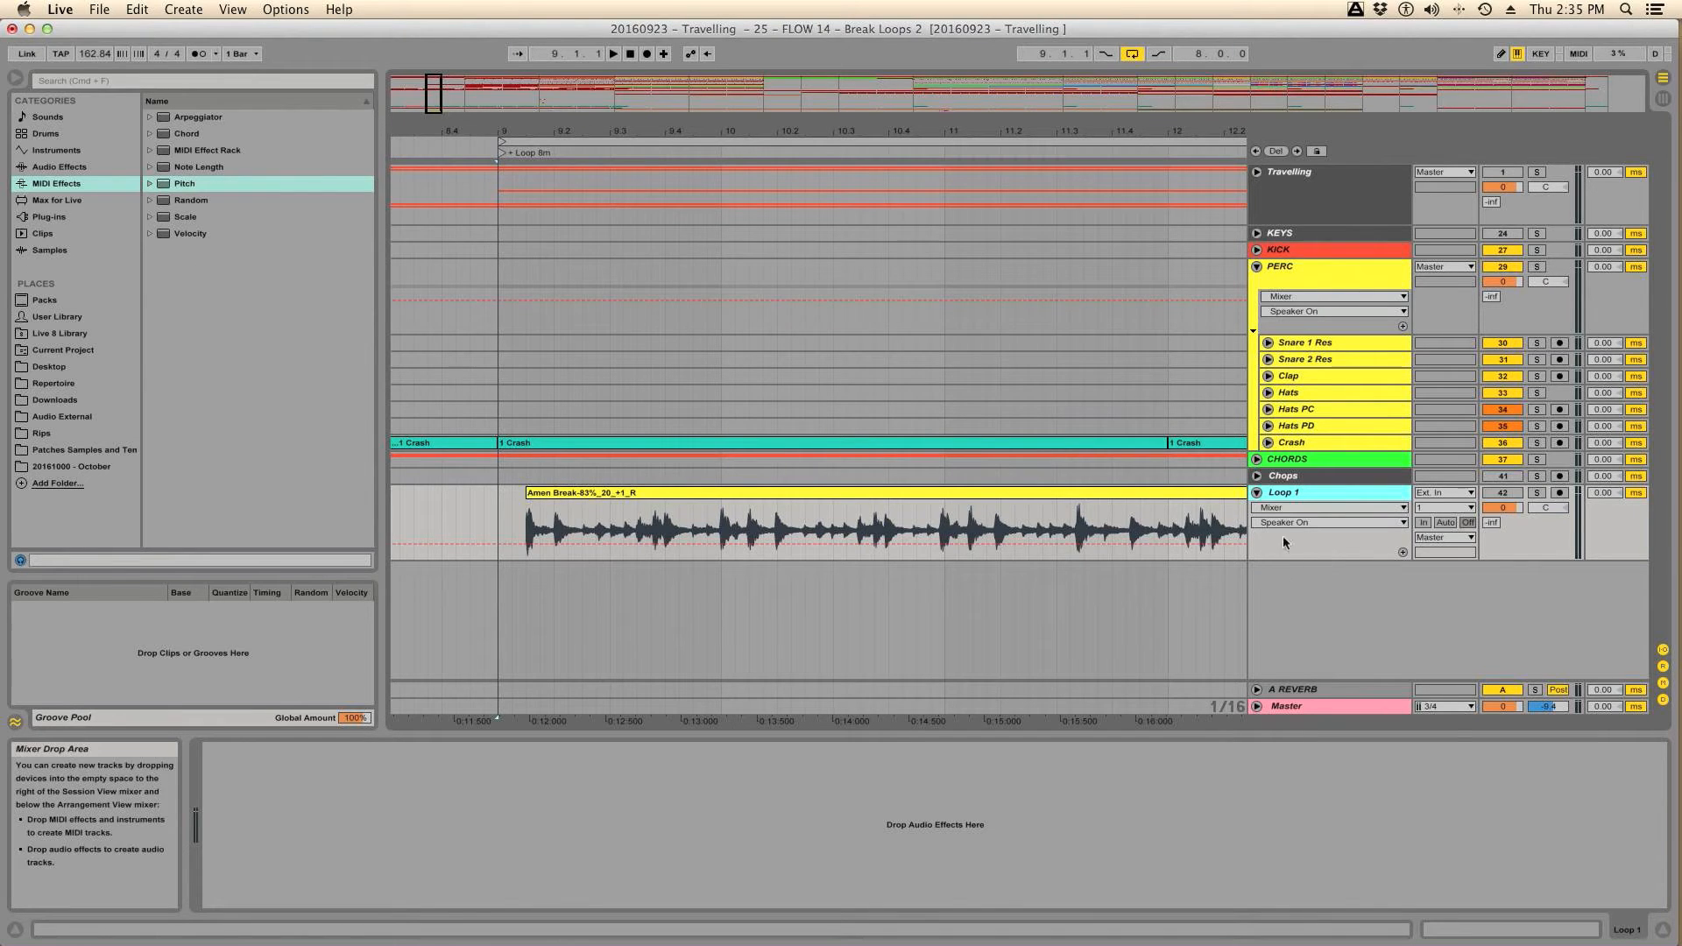
# Step: Insert a new MIDI track below Loop 1 and colour it yellow
pyautogui.press('super+shift+t')
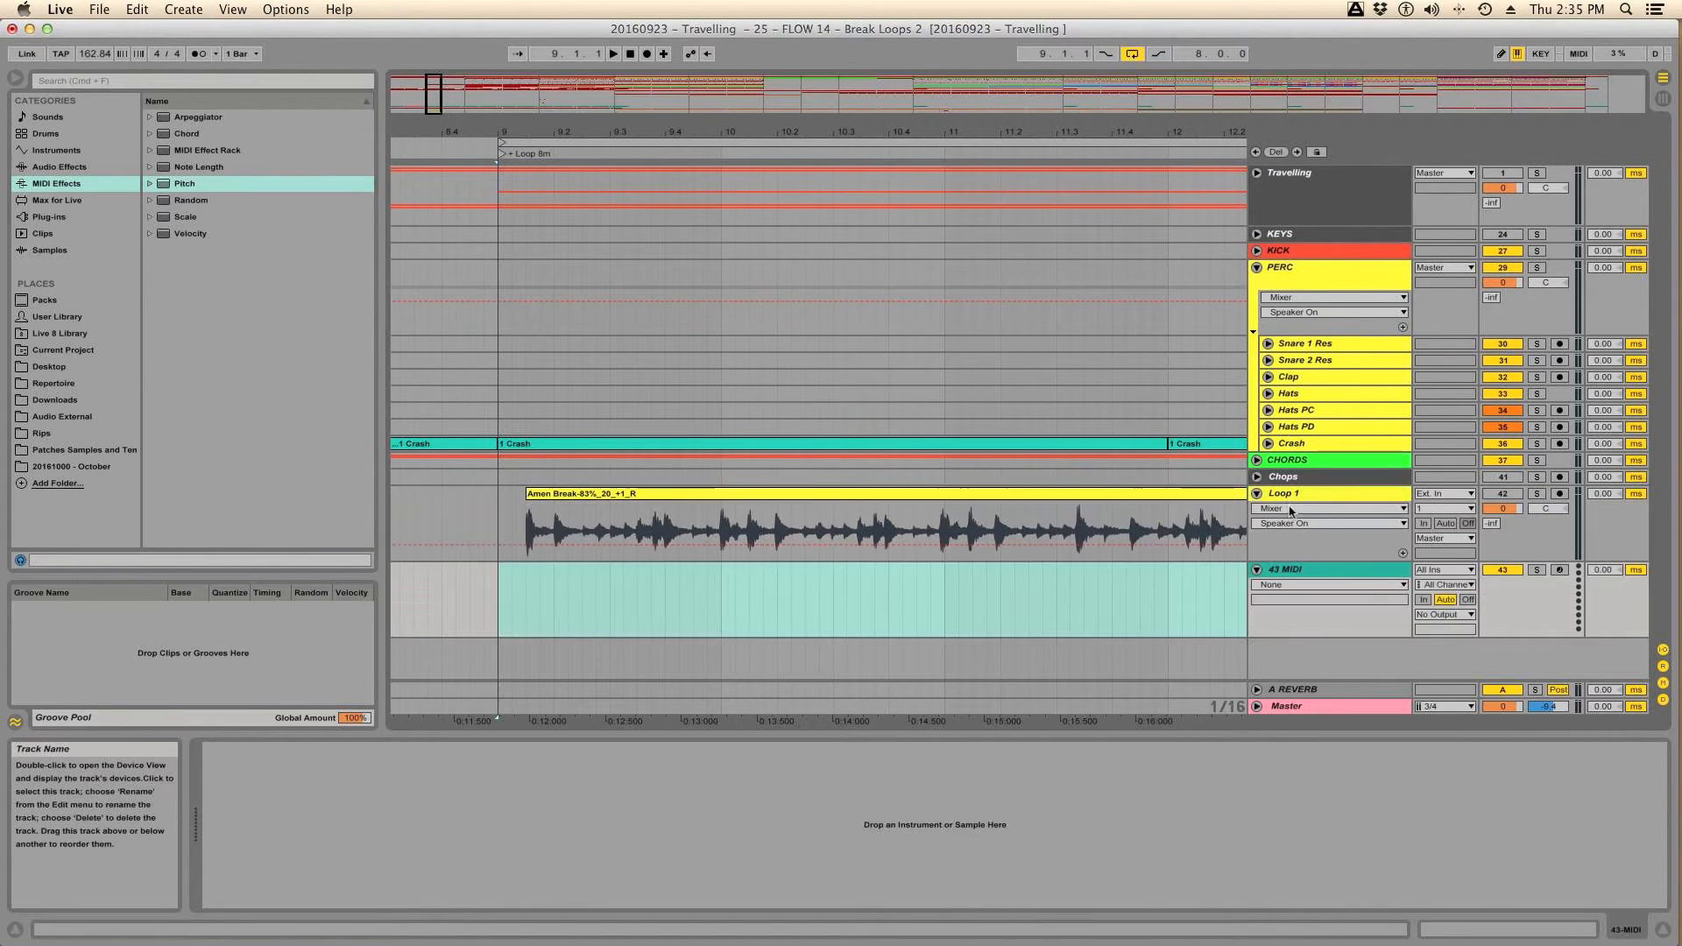
pyautogui.rightClick(1295, 569)
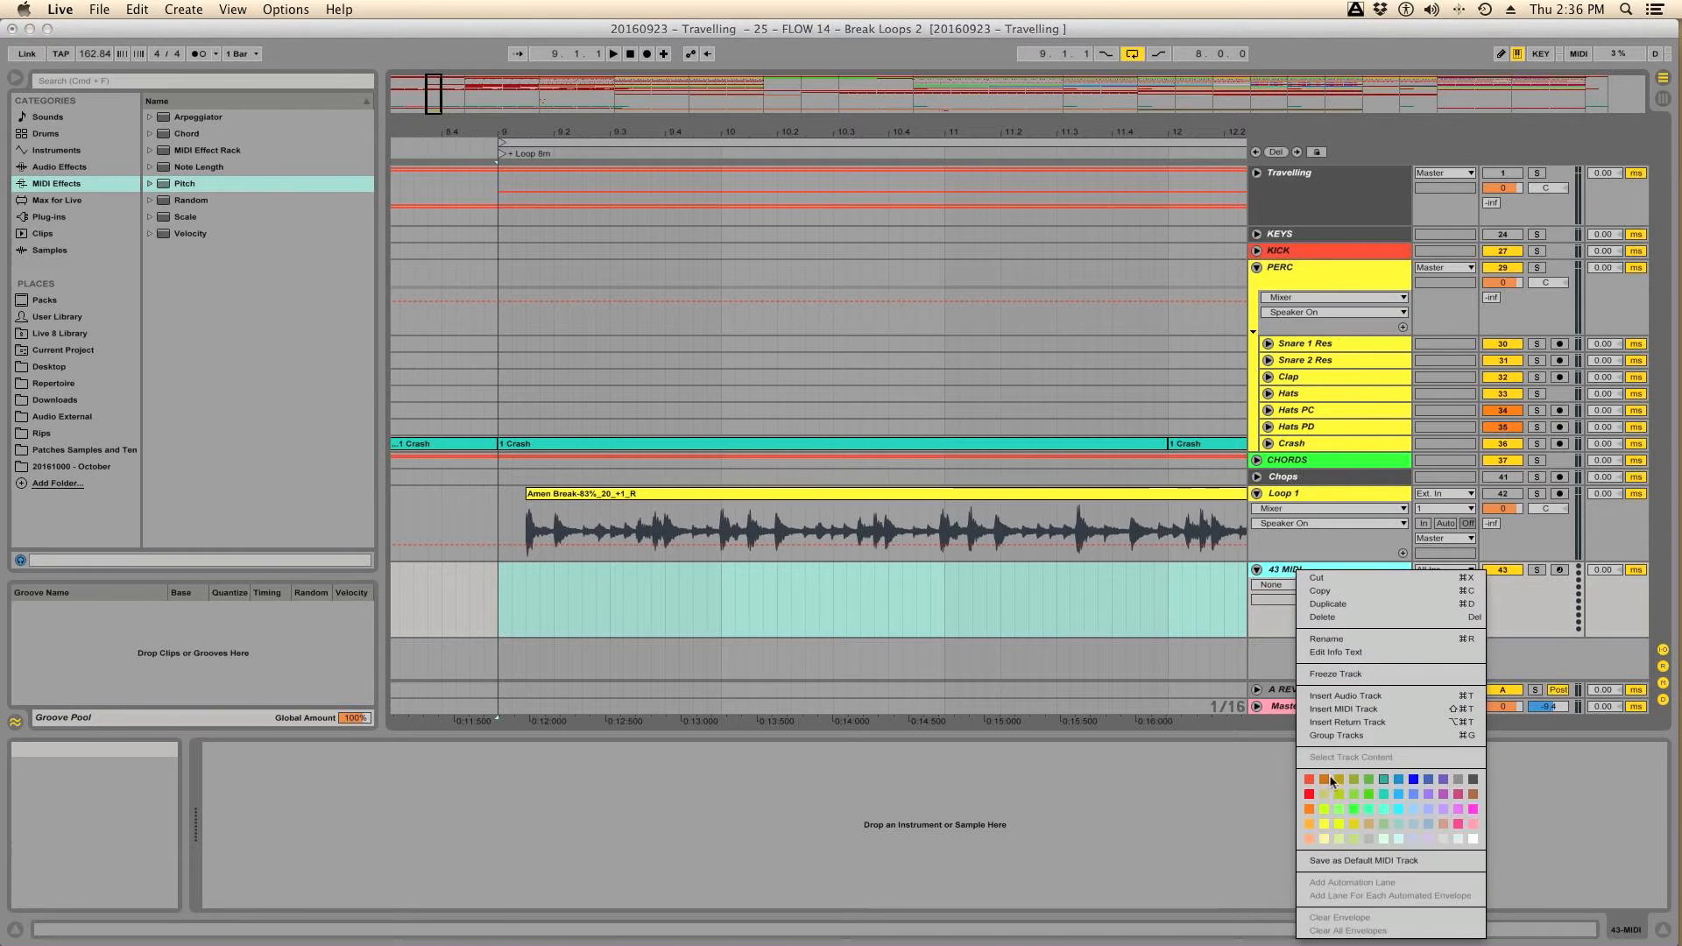
pyautogui.click(1328, 827)
# Step: Rename the new MIDI track as Loop Rack - Intro
pyautogui.click(1315, 571)
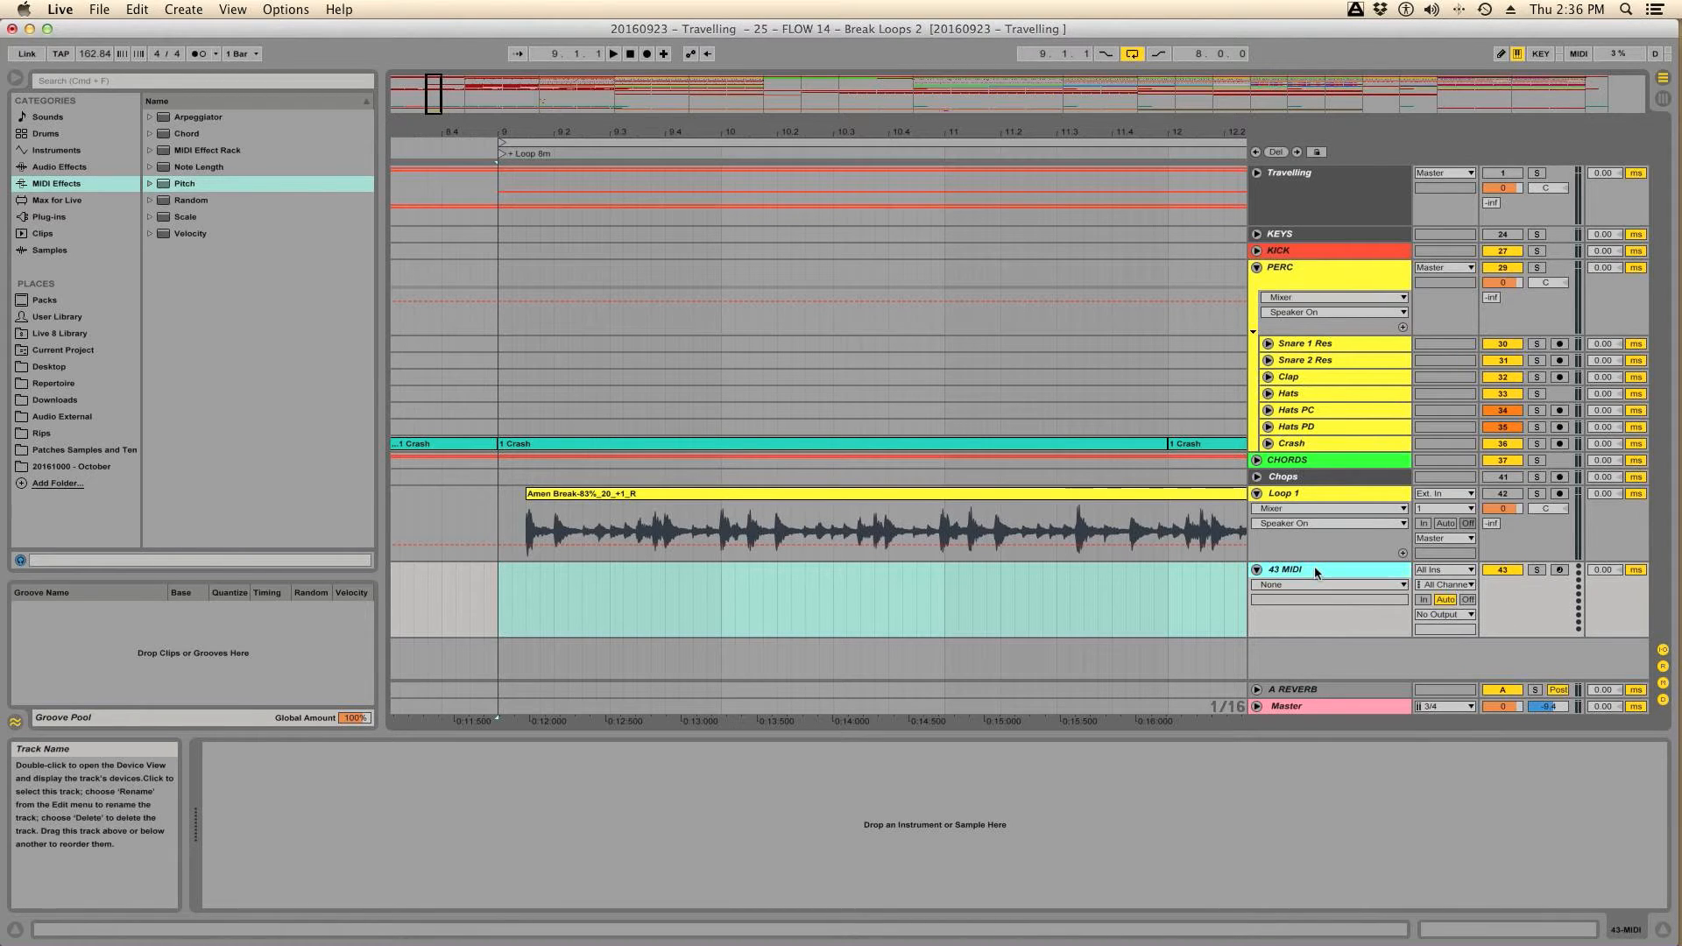
pyautogui.press('super+r')
pyautogui.write('Loop')
pyautogui.press('Return')
pyautogui.write('tro')
pyautogui.press('Return')
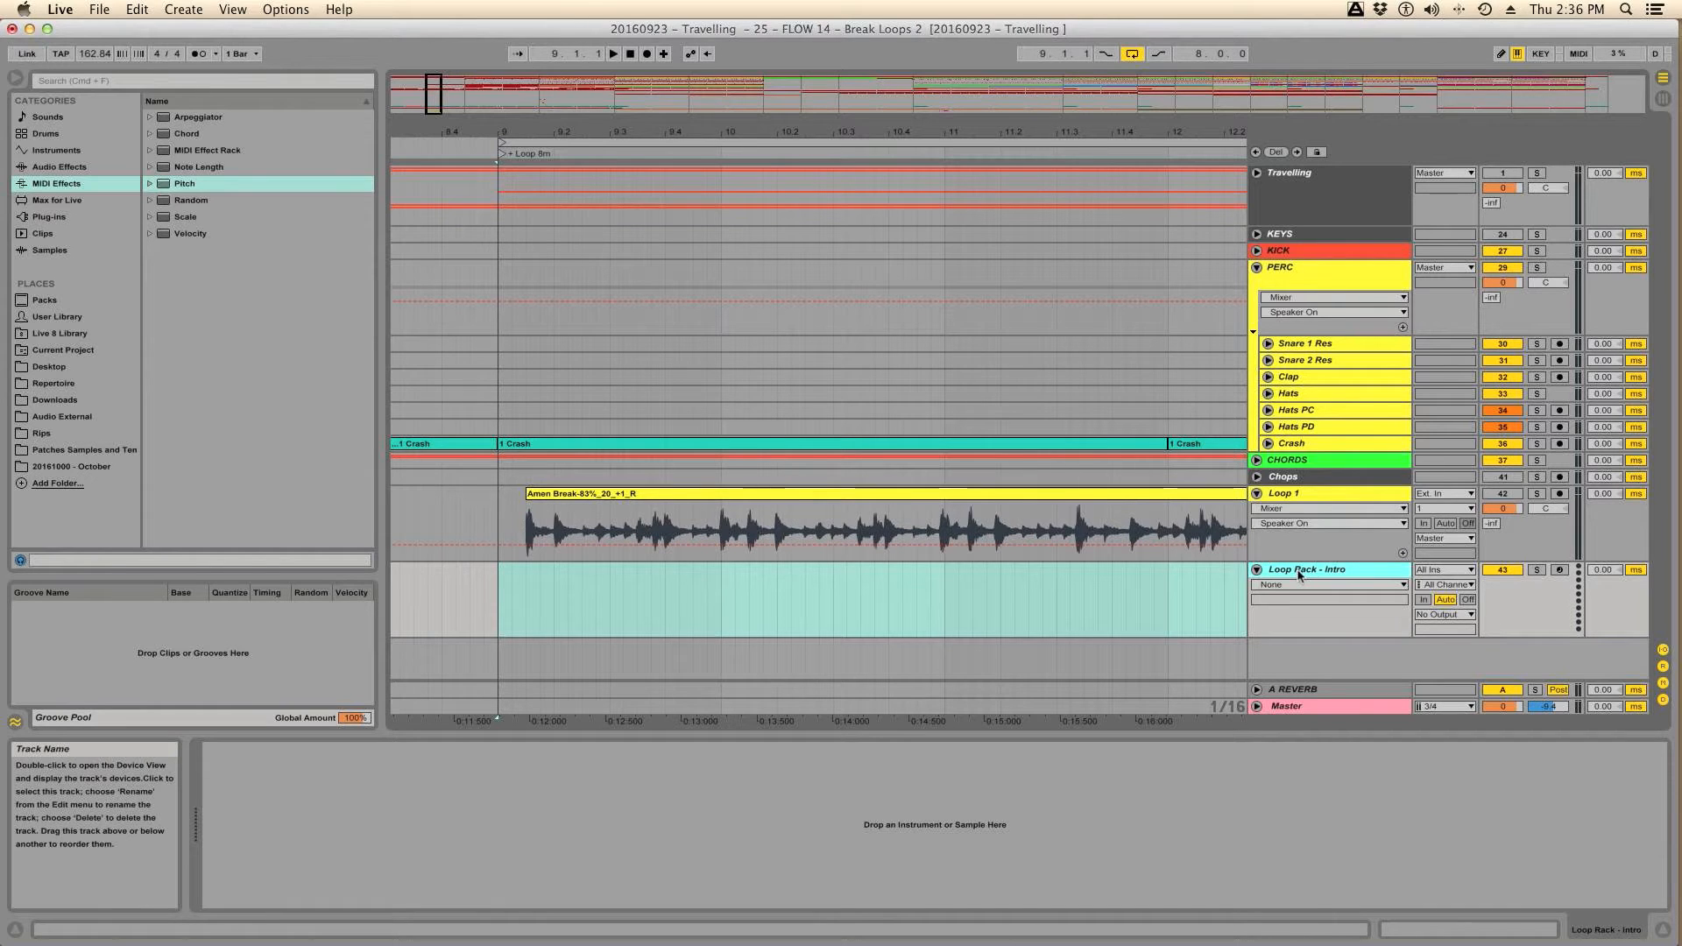
# Step: Arm the Loop Rack - Intro track for recording and load an empty Drum Rack onto it
pyautogui.click(1558, 570)
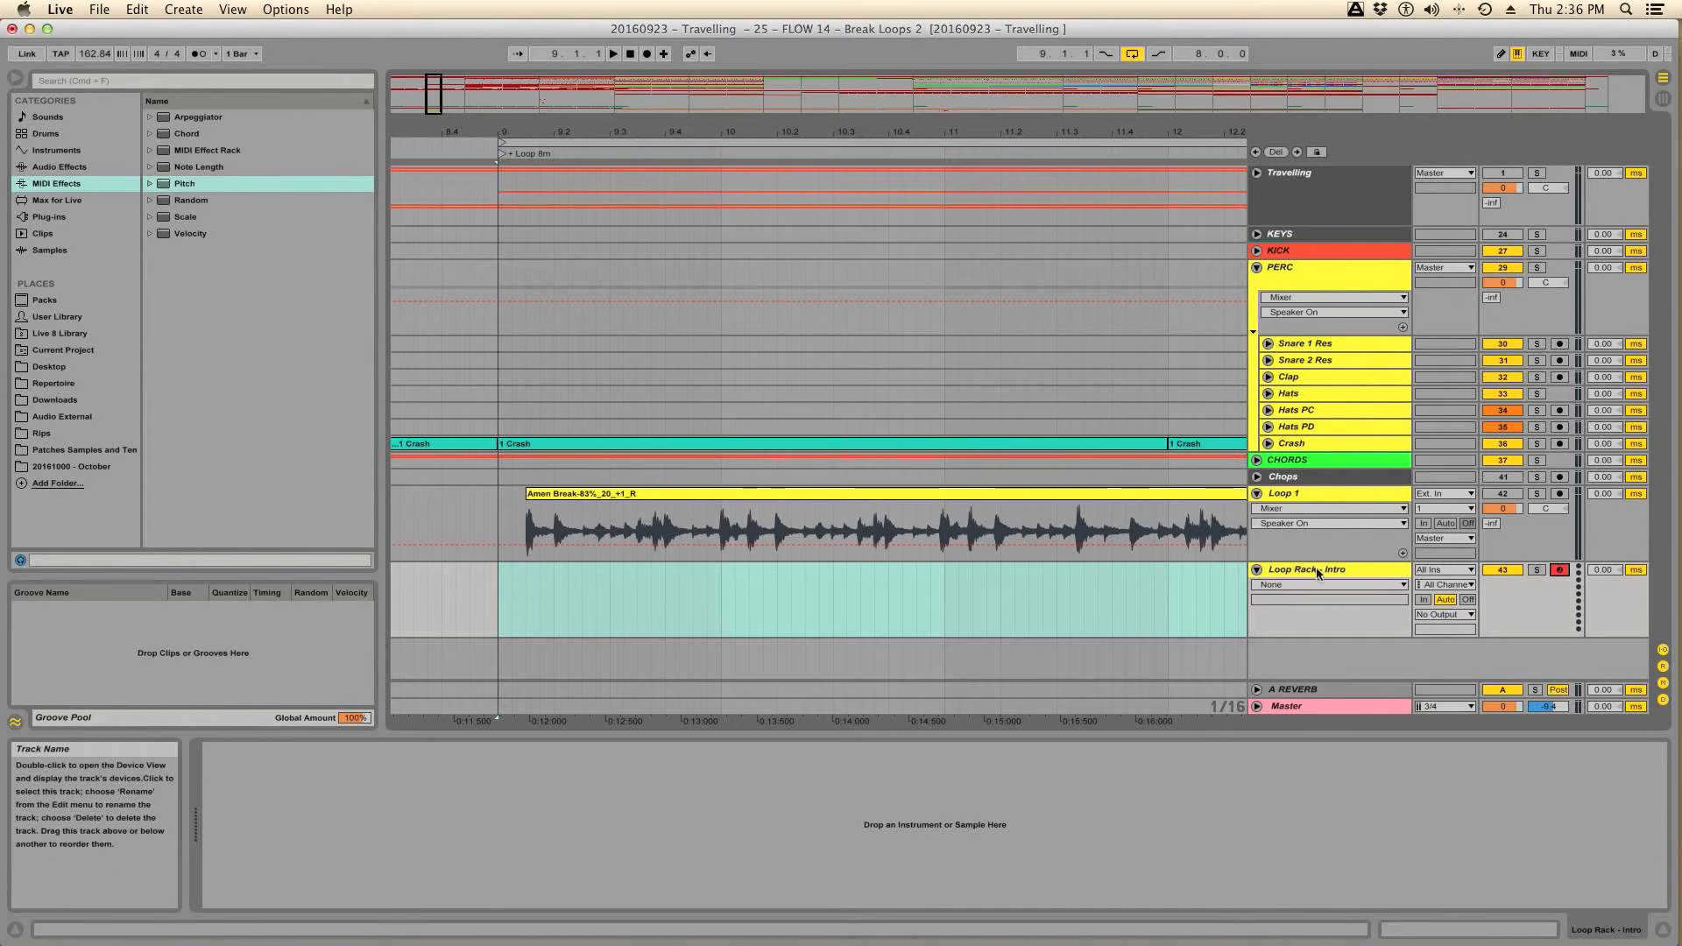
pyautogui.click(76, 147)
pyautogui.click(149, 117)
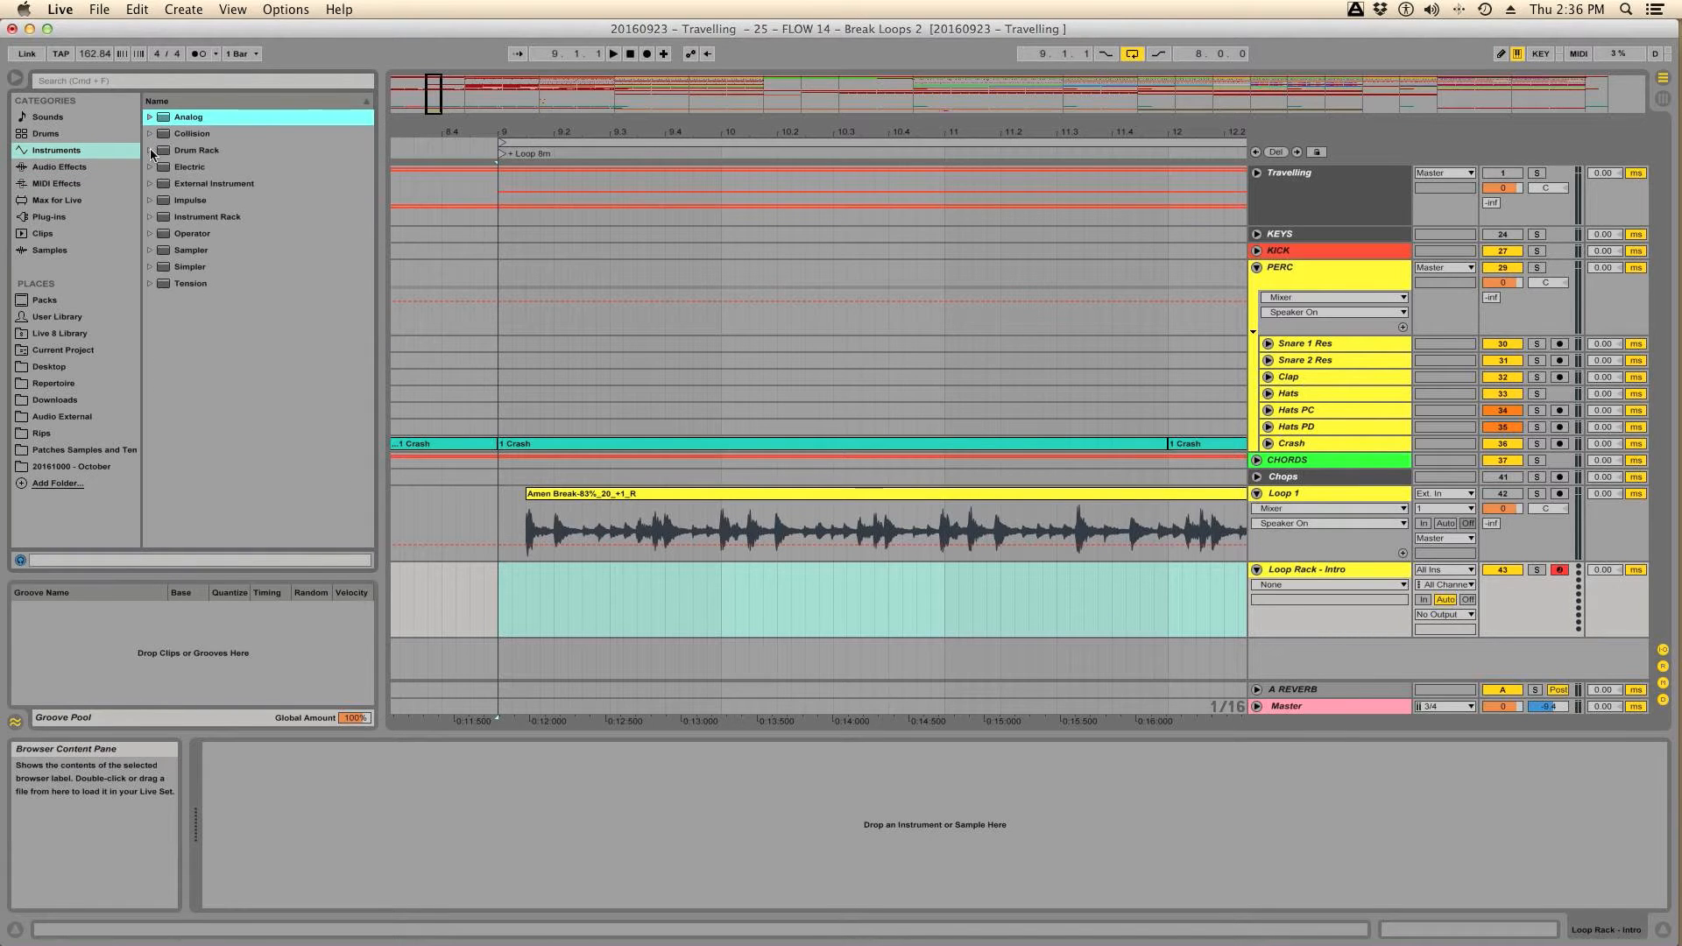
pyautogui.moveTo(163, 154); pyautogui.dragTo(254, 812)
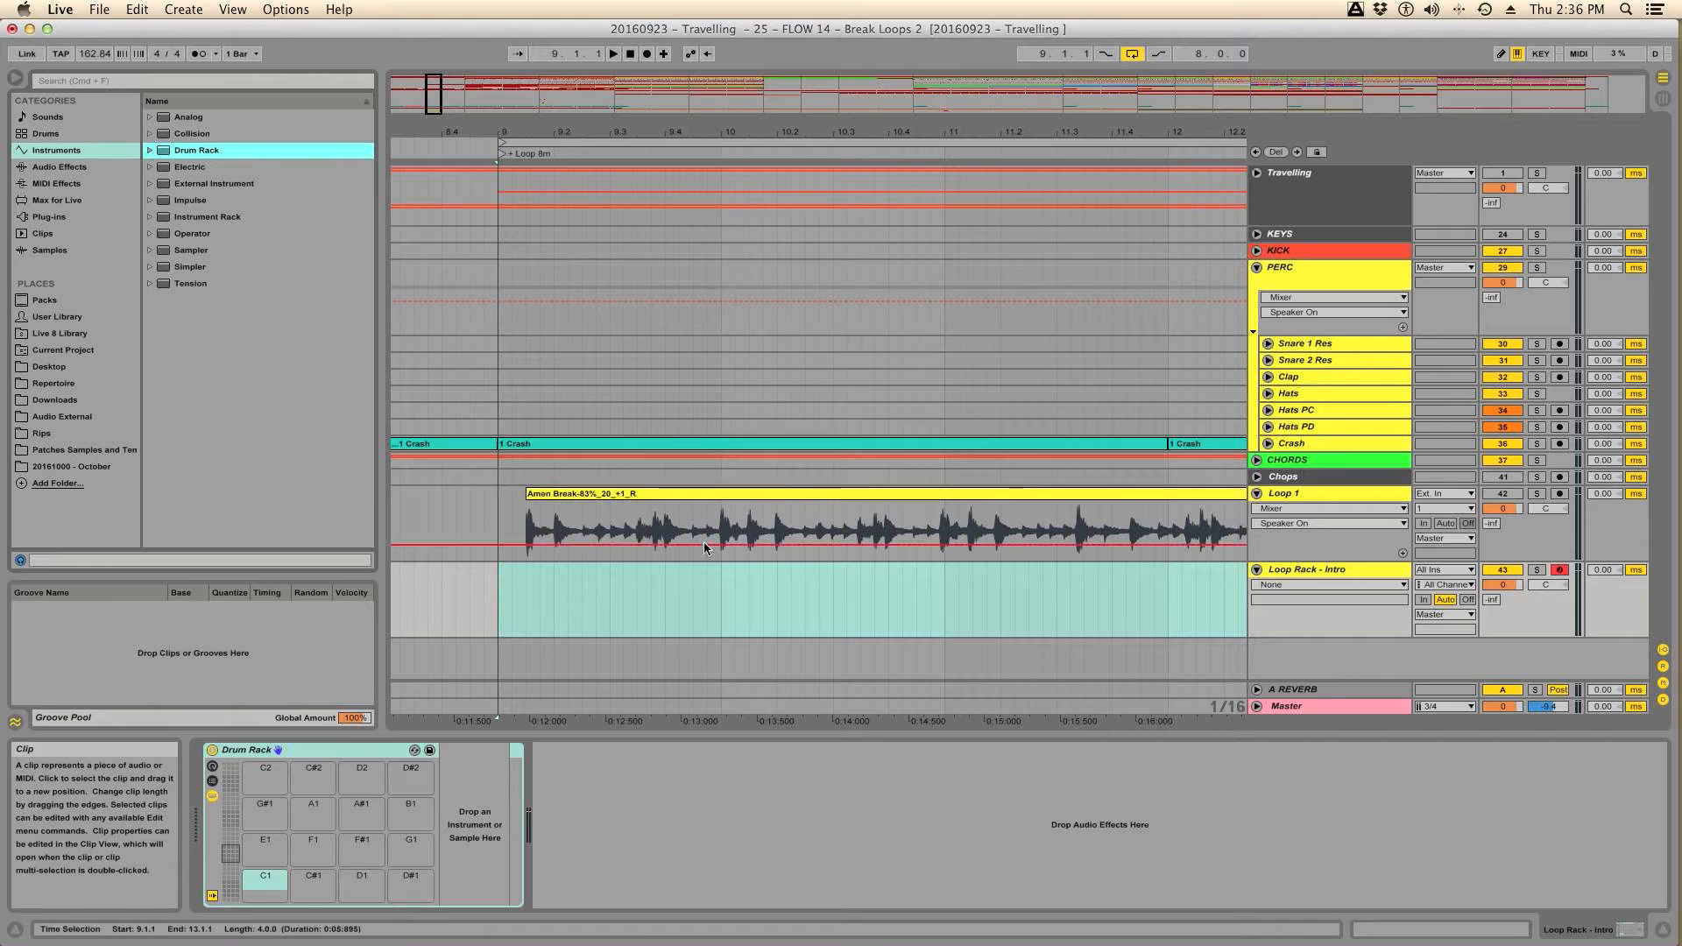
# Step: Place the Amen Break clip from Loop 1 on the Drum Rack pads C1, D1 and E1
pyautogui.click(261, 879)
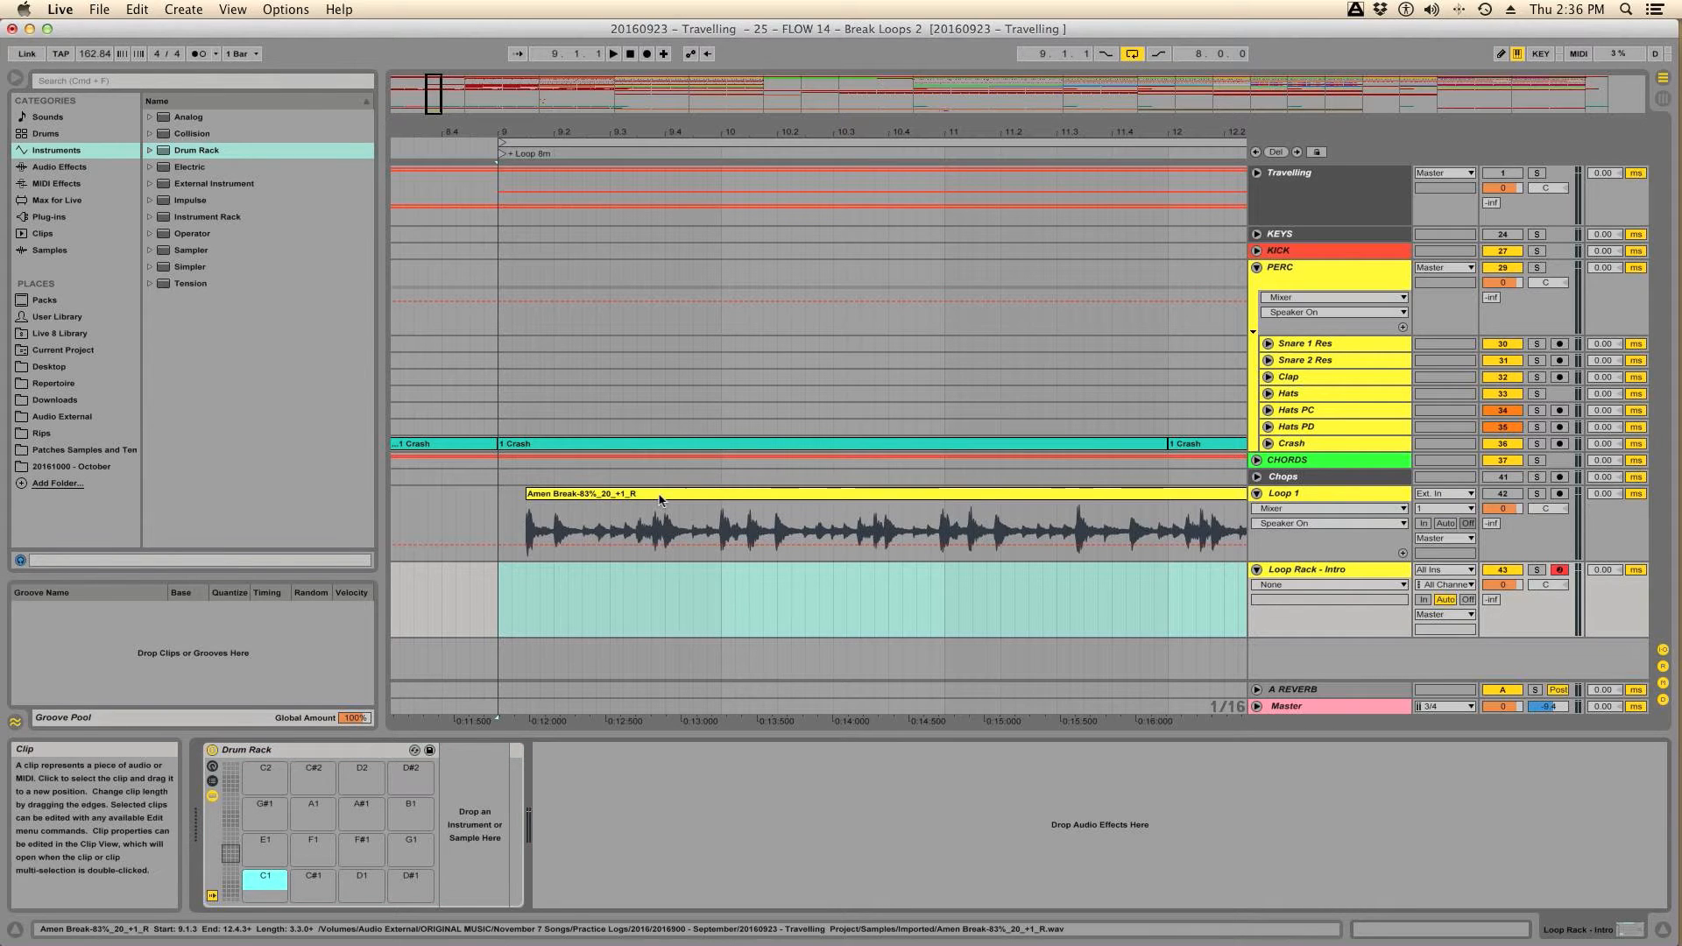
pyautogui.moveTo(646, 504); pyautogui.dragTo(493, 885)
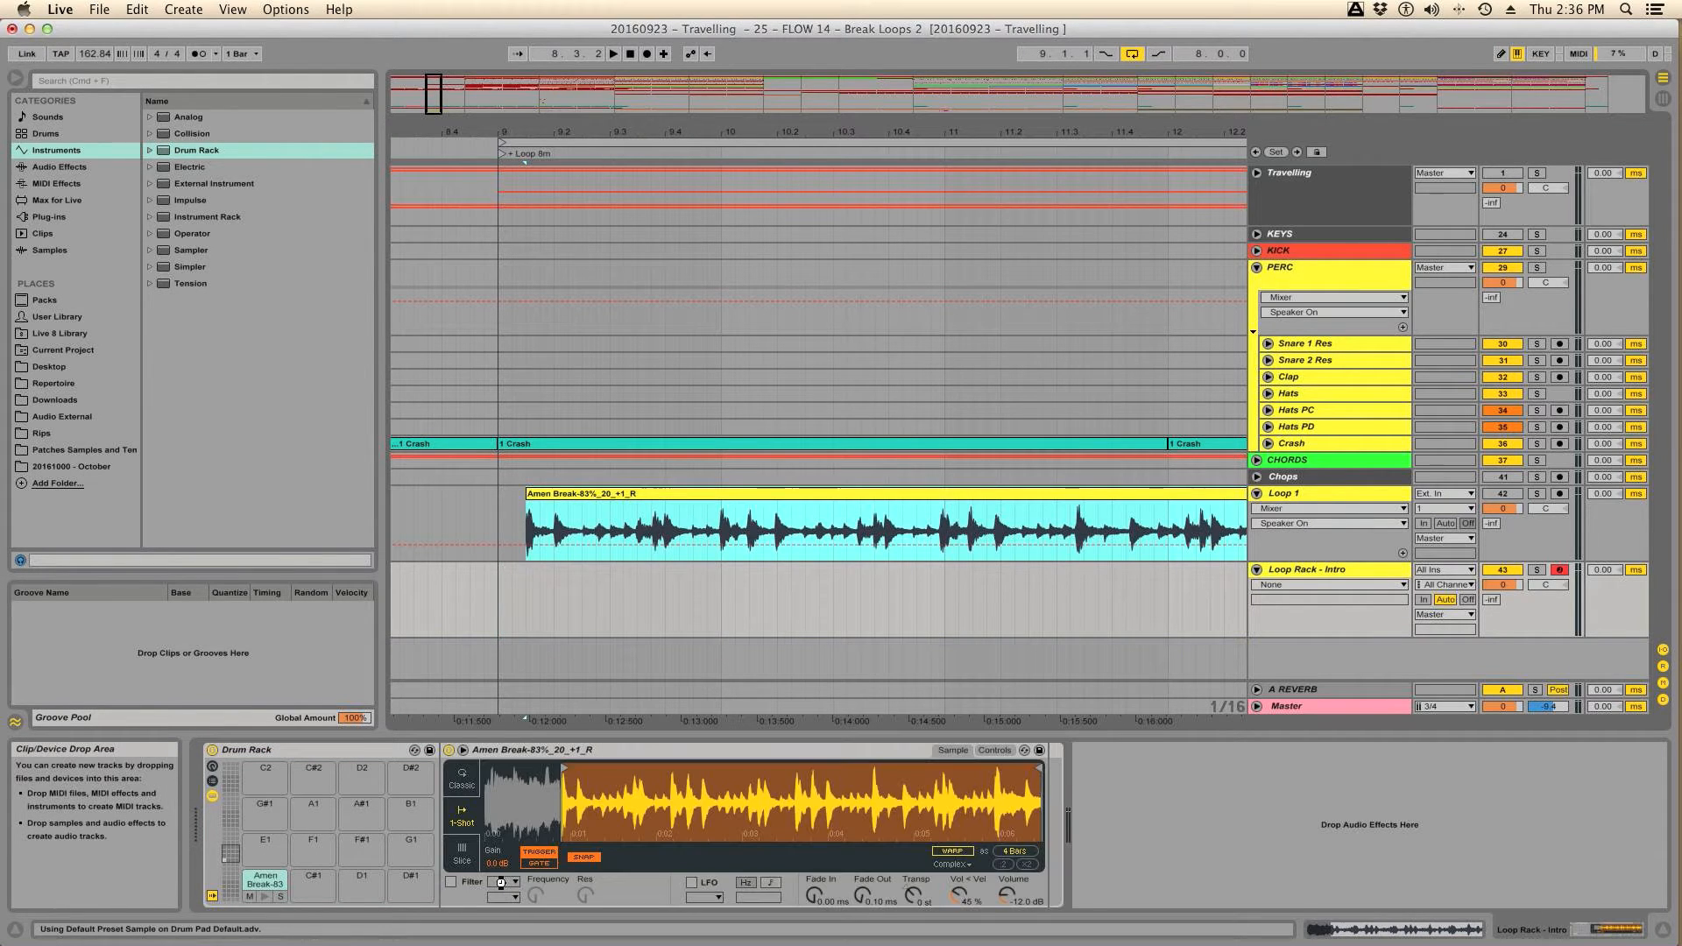
pyautogui.click(361, 879)
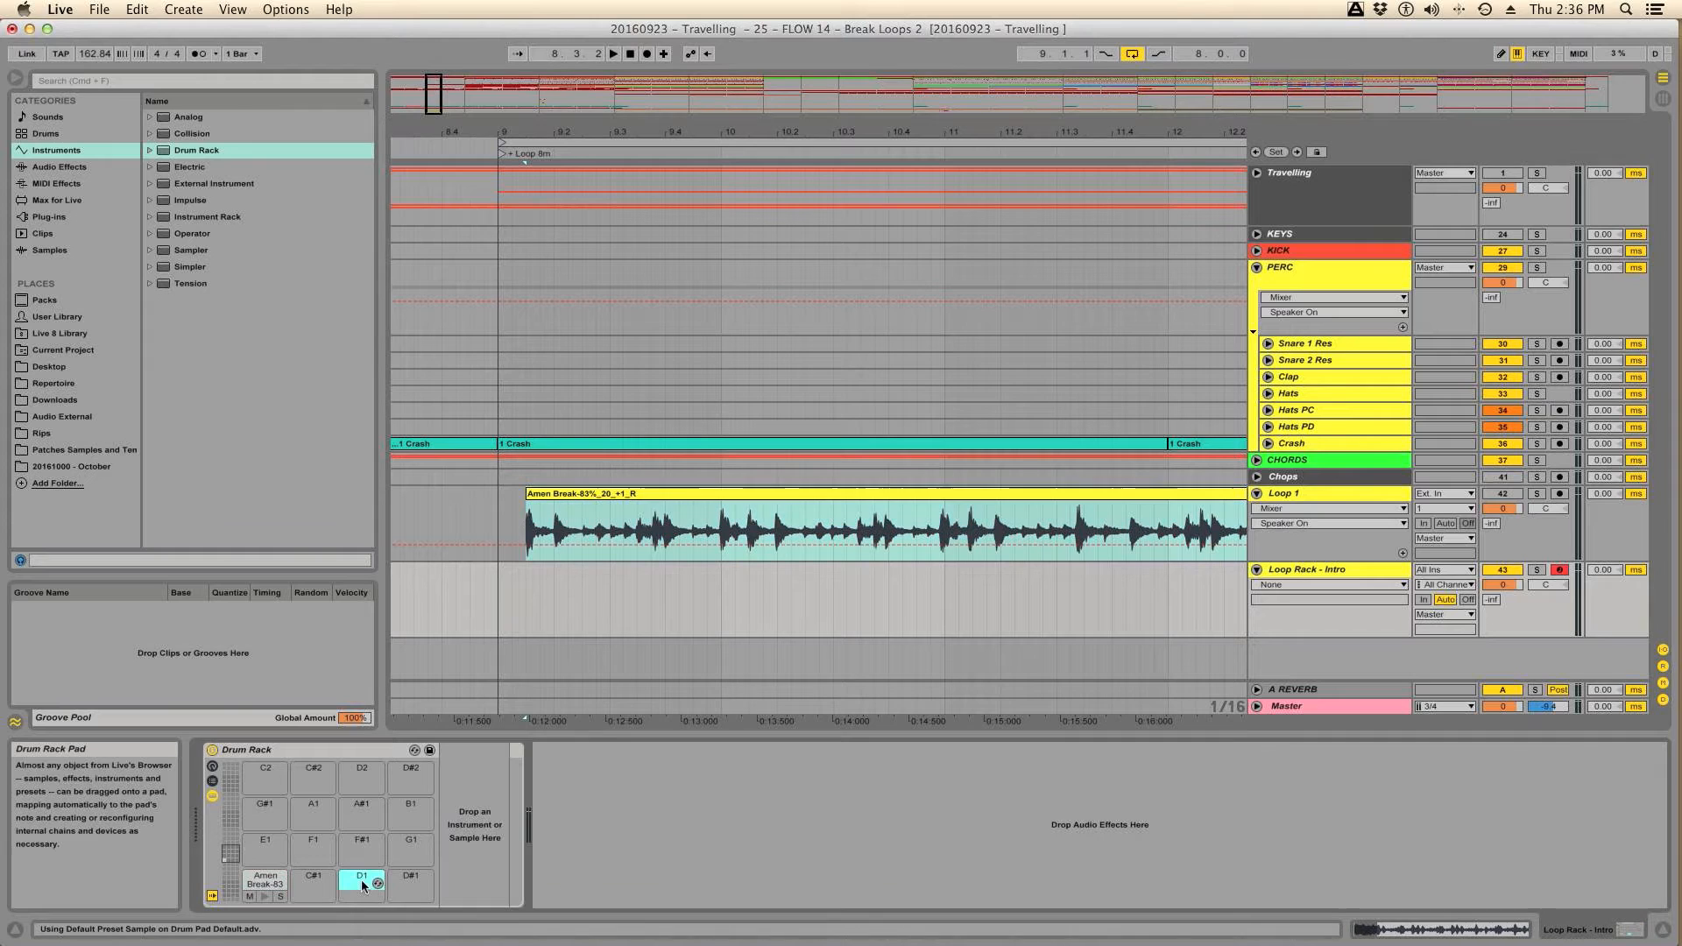
pyautogui.moveTo(680, 496); pyautogui.dragTo(355, 871)
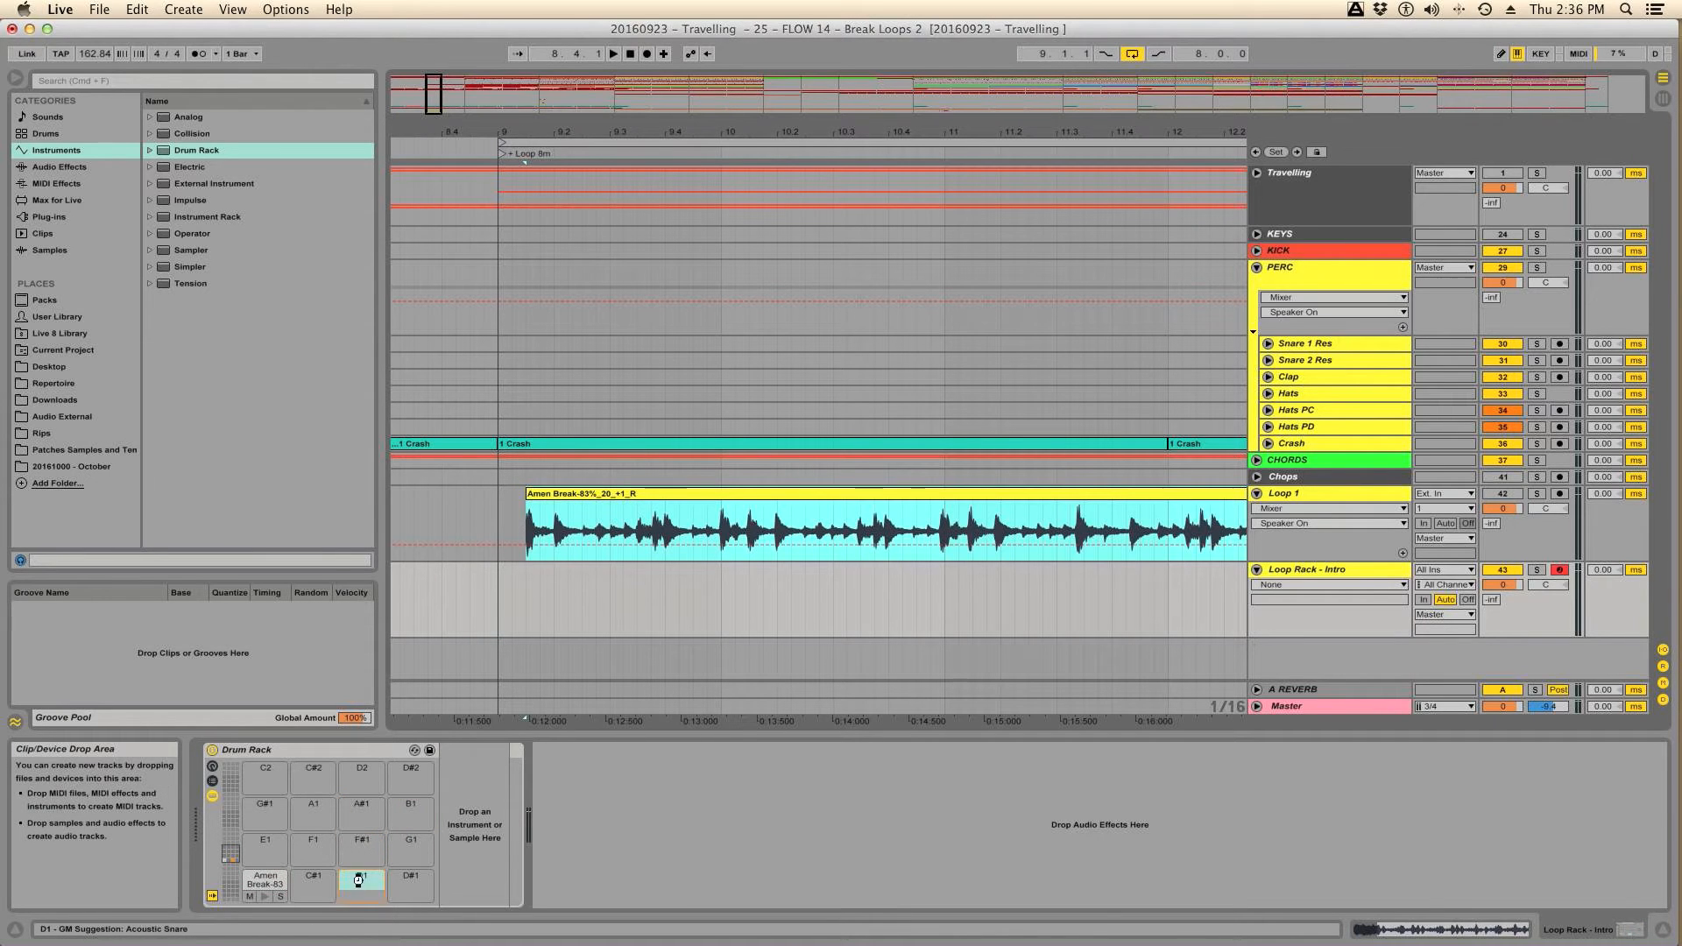
pyautogui.click(322, 852)
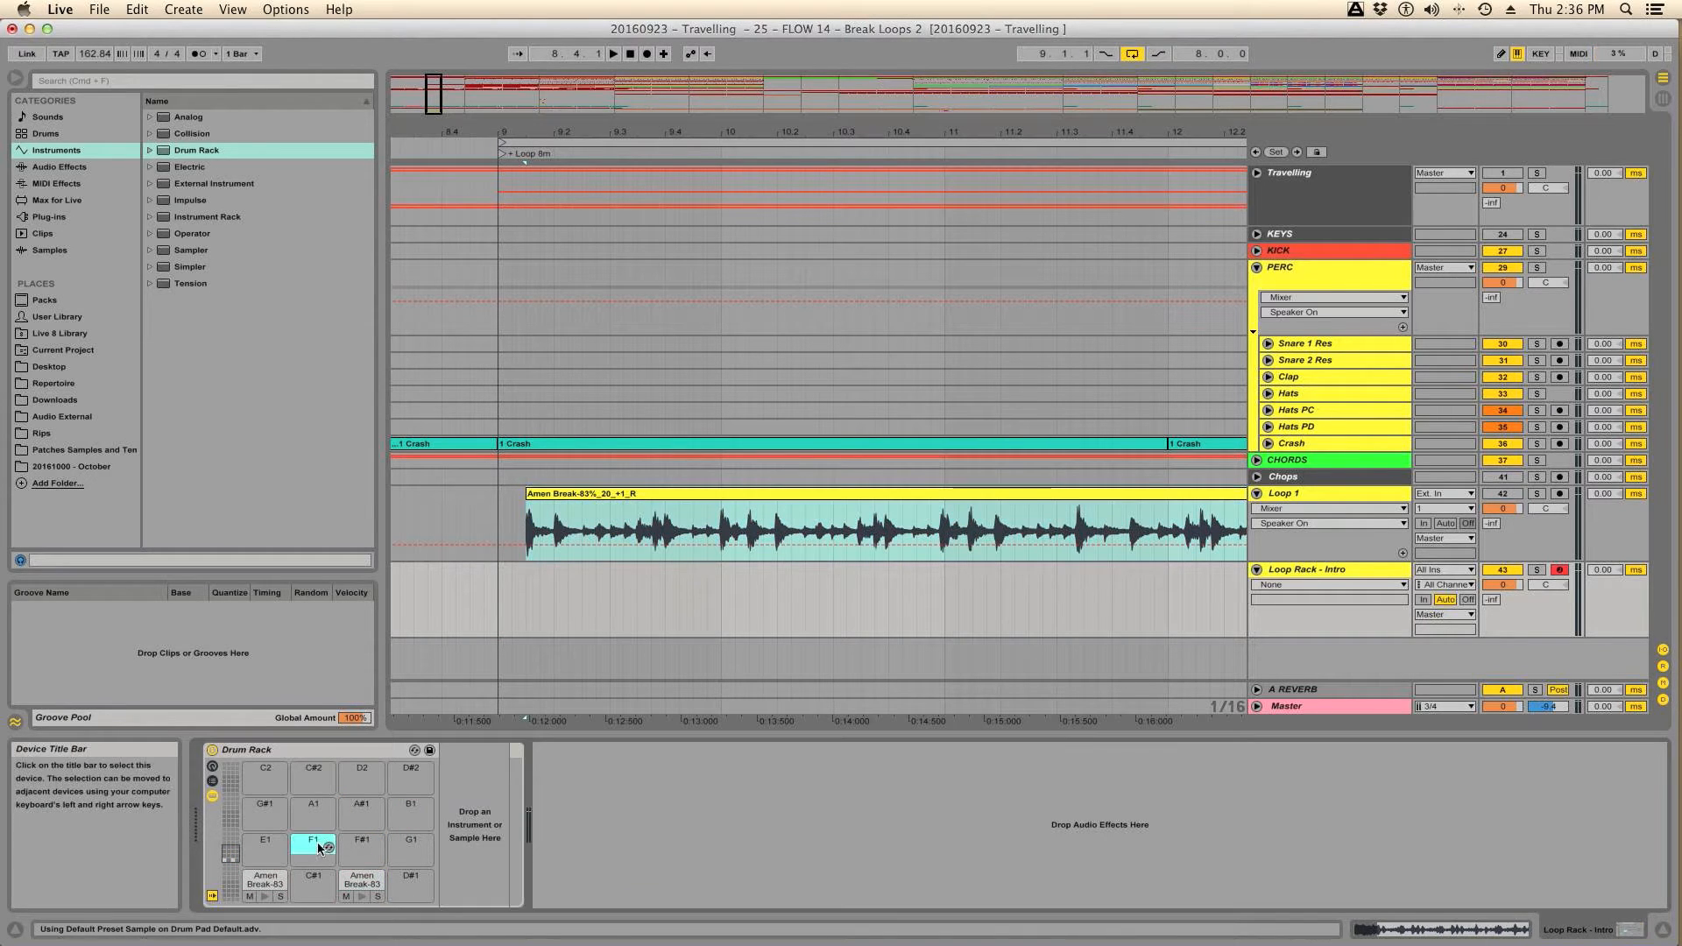
pyautogui.click(256, 850)
pyautogui.moveTo(750, 493); pyautogui.dragTo(267, 845)
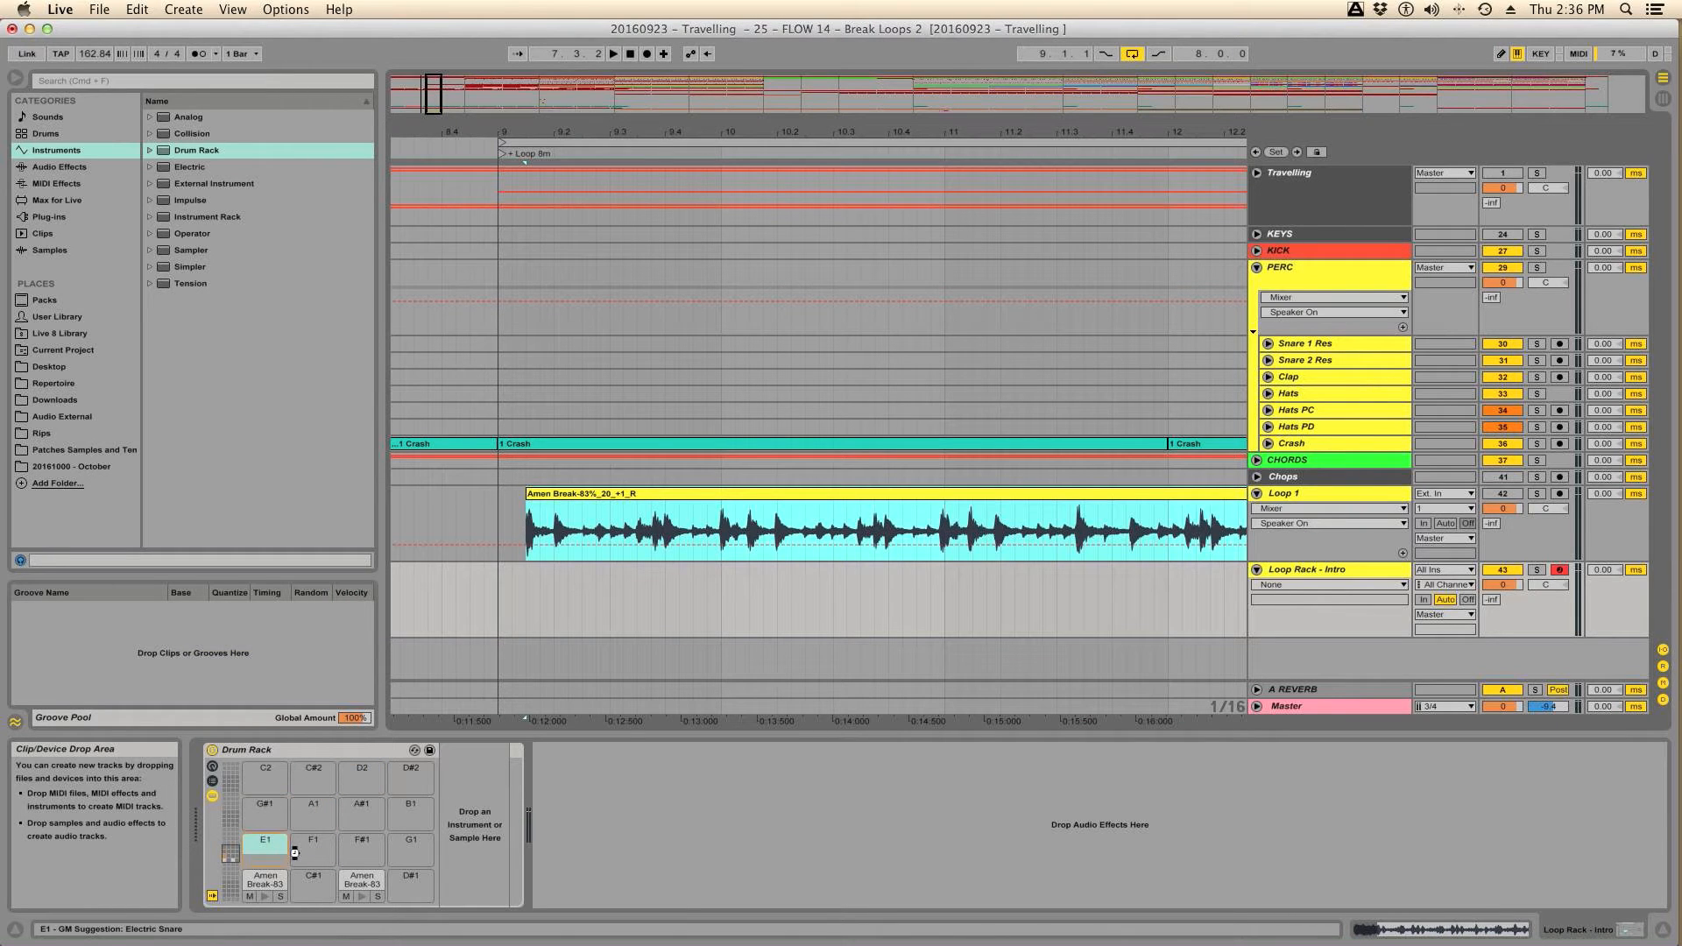
# Step: Inspect the C1 pad's Simpler and play a note to check which Drum Rack pad it triggers
pyautogui.click(267, 882)
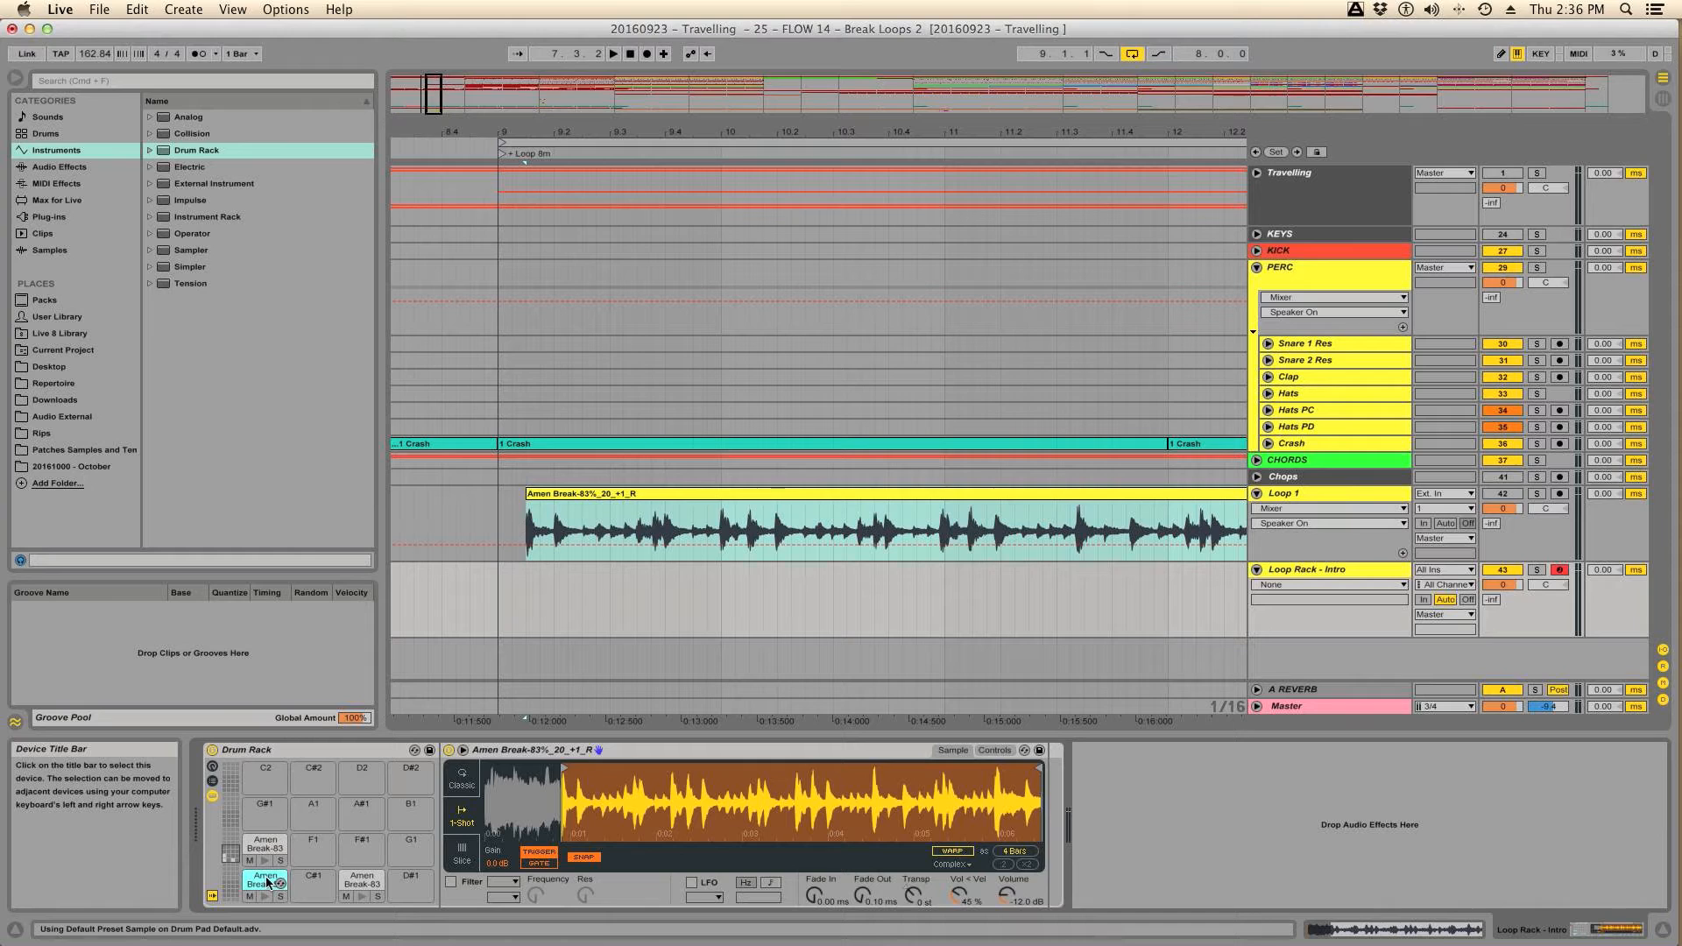
pyautogui.click(1290, 494)
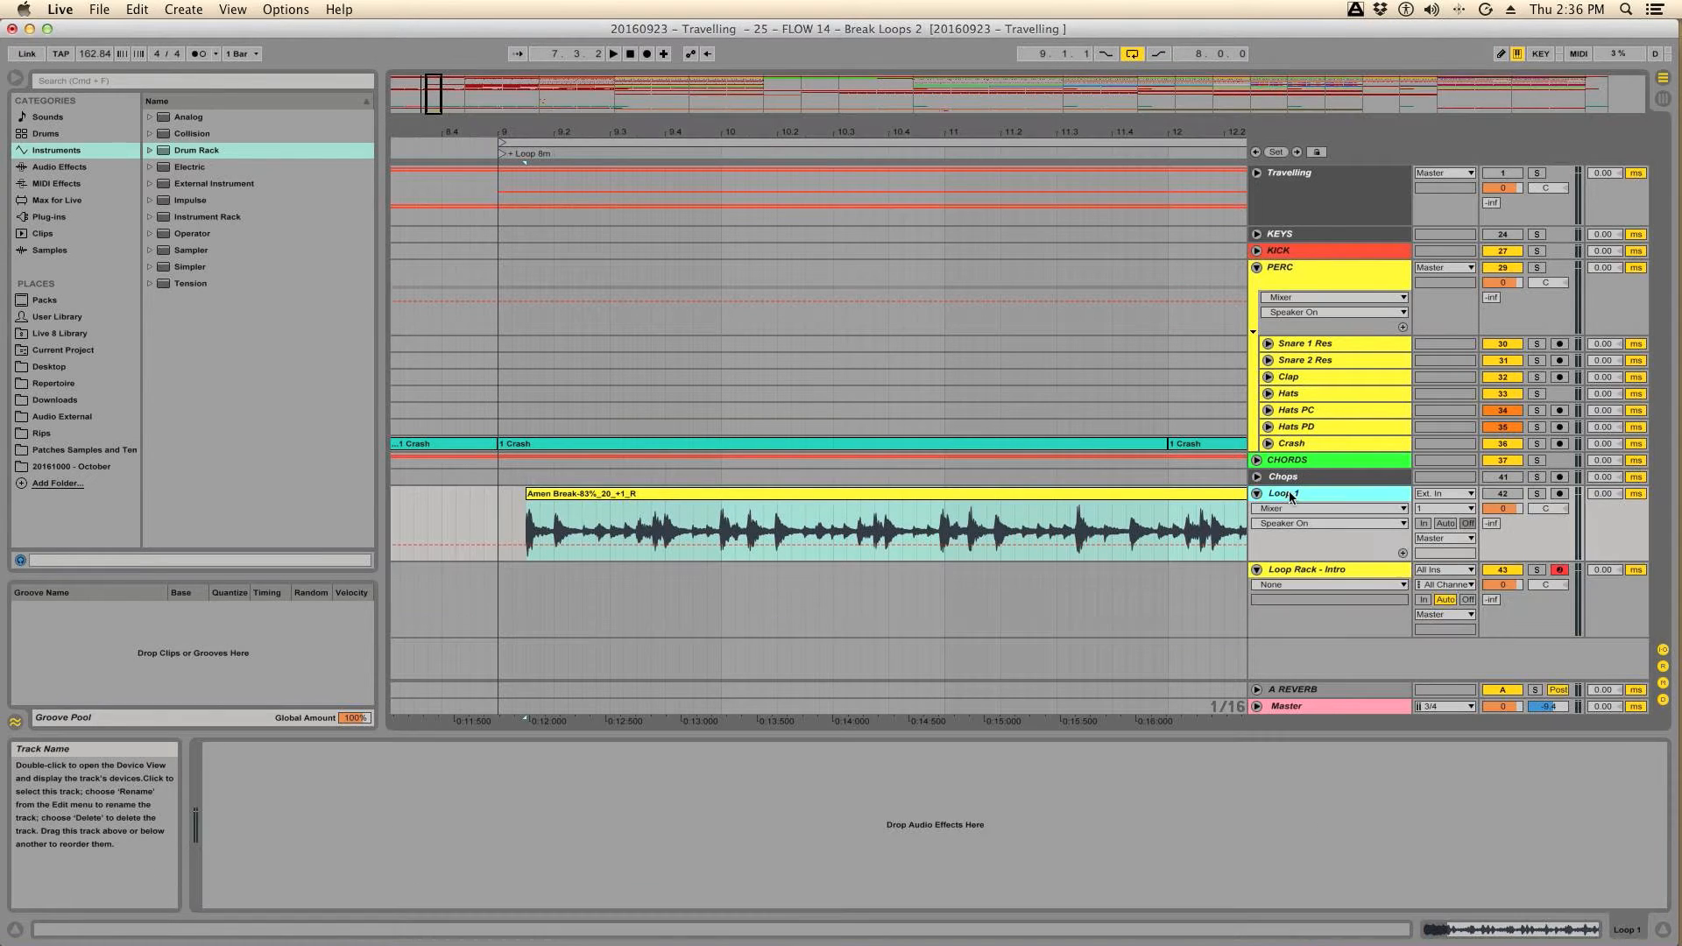
pyautogui.click(1279, 569)
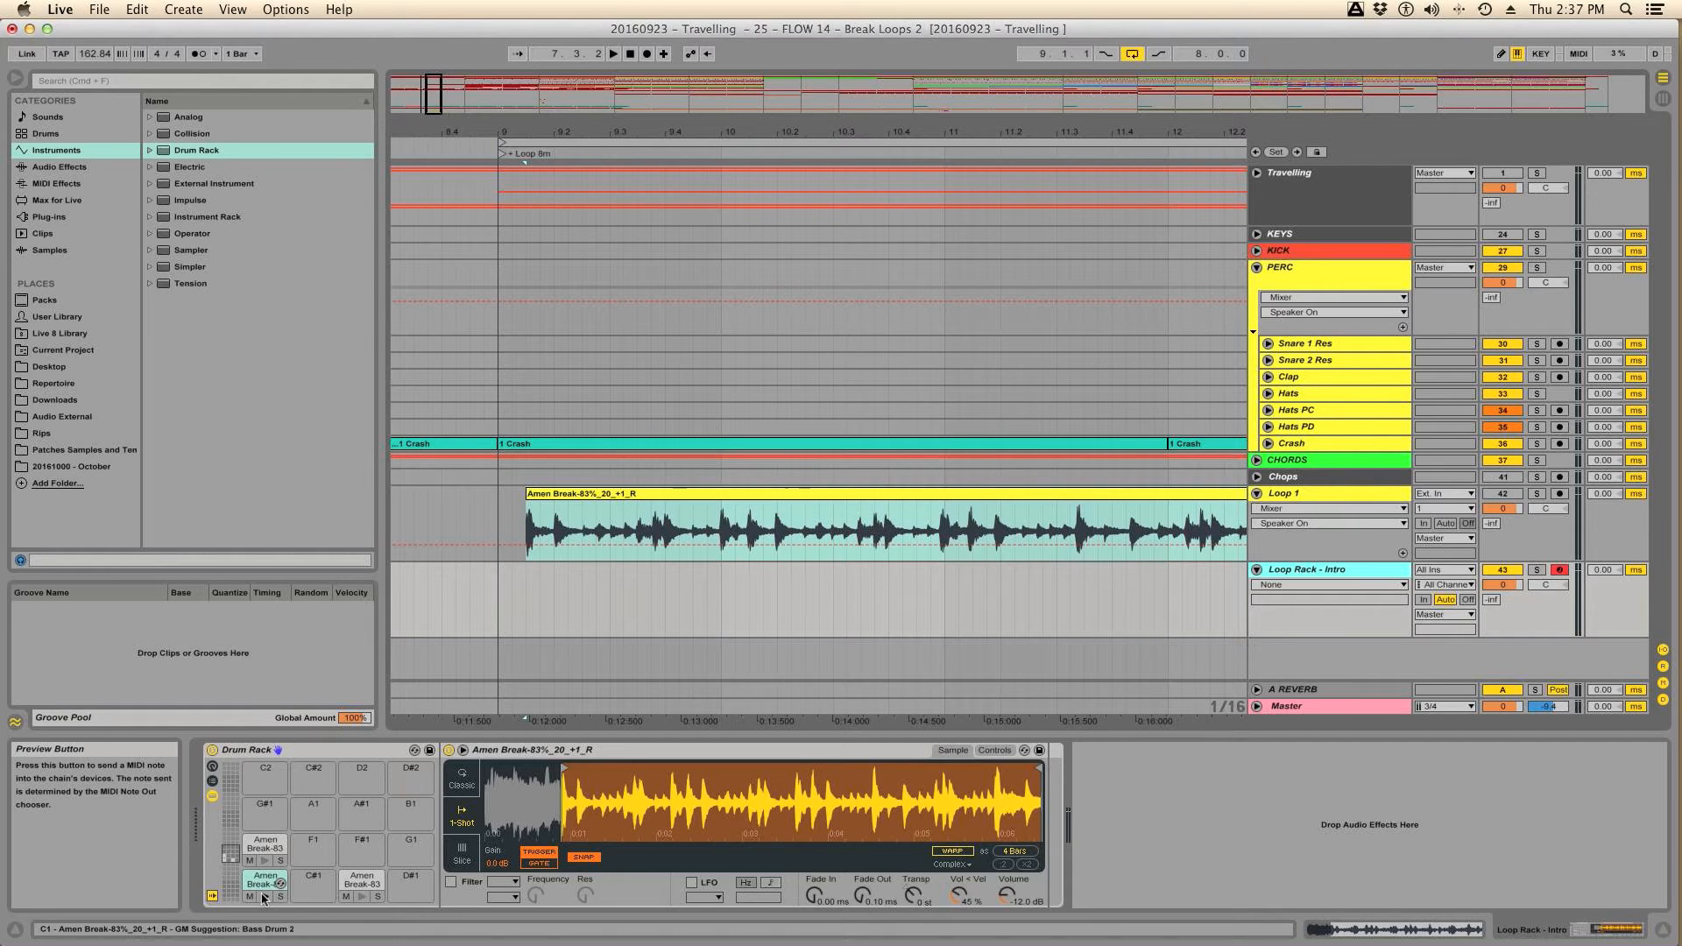
pyautogui.press('a')
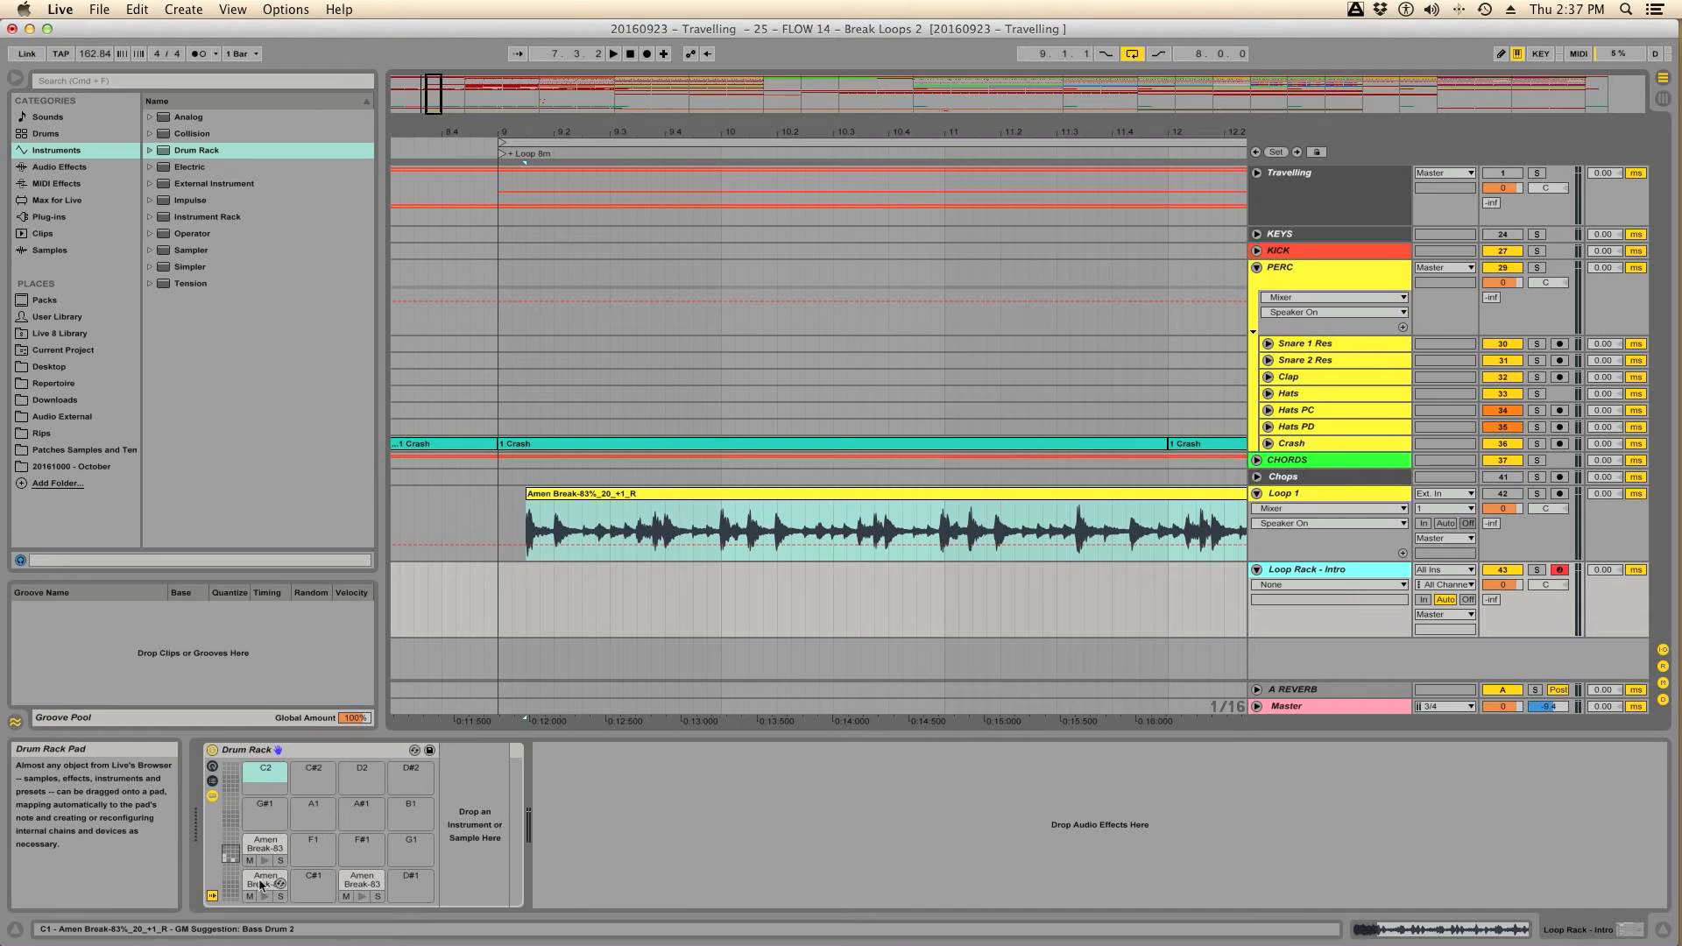
# Step: Move the Amen Break sample from pad C1 to C2, and the one on E1 to C1
pyautogui.click(259, 885)
pyautogui.moveTo(259, 885); pyautogui.dragTo(266, 775)
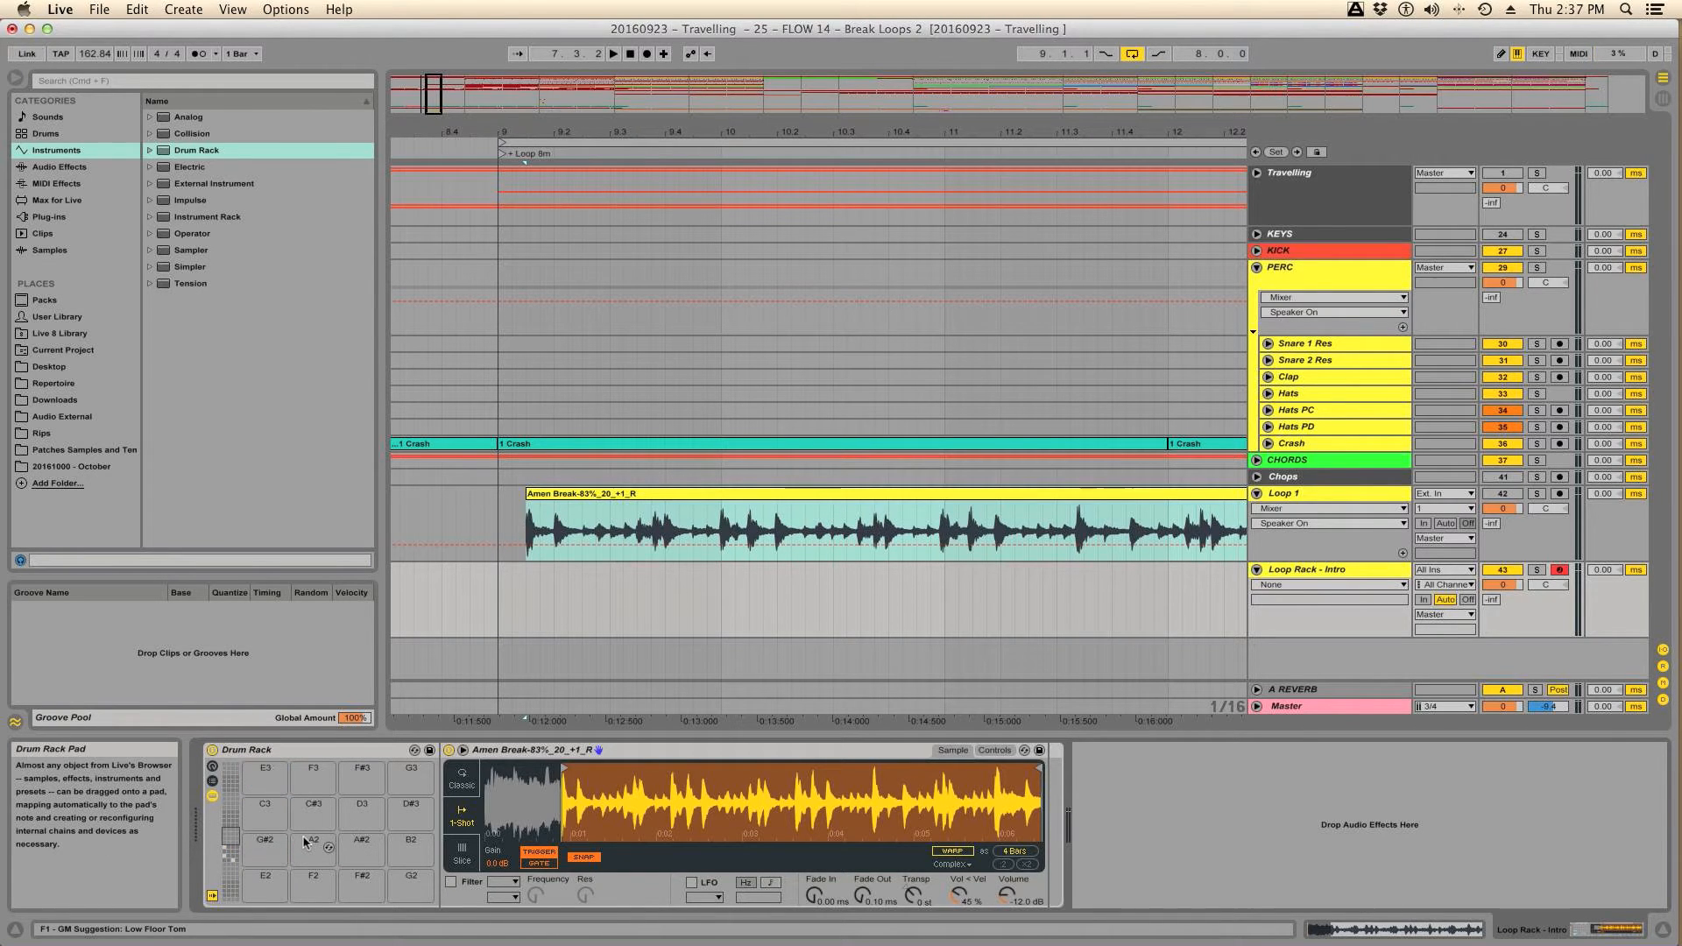
pyautogui.moveTo(260, 848)
pyautogui.mouseDown()
pyautogui.moveTo(295, 762)
pyautogui.moveTo(256, 881)
pyautogui.mouseUp()
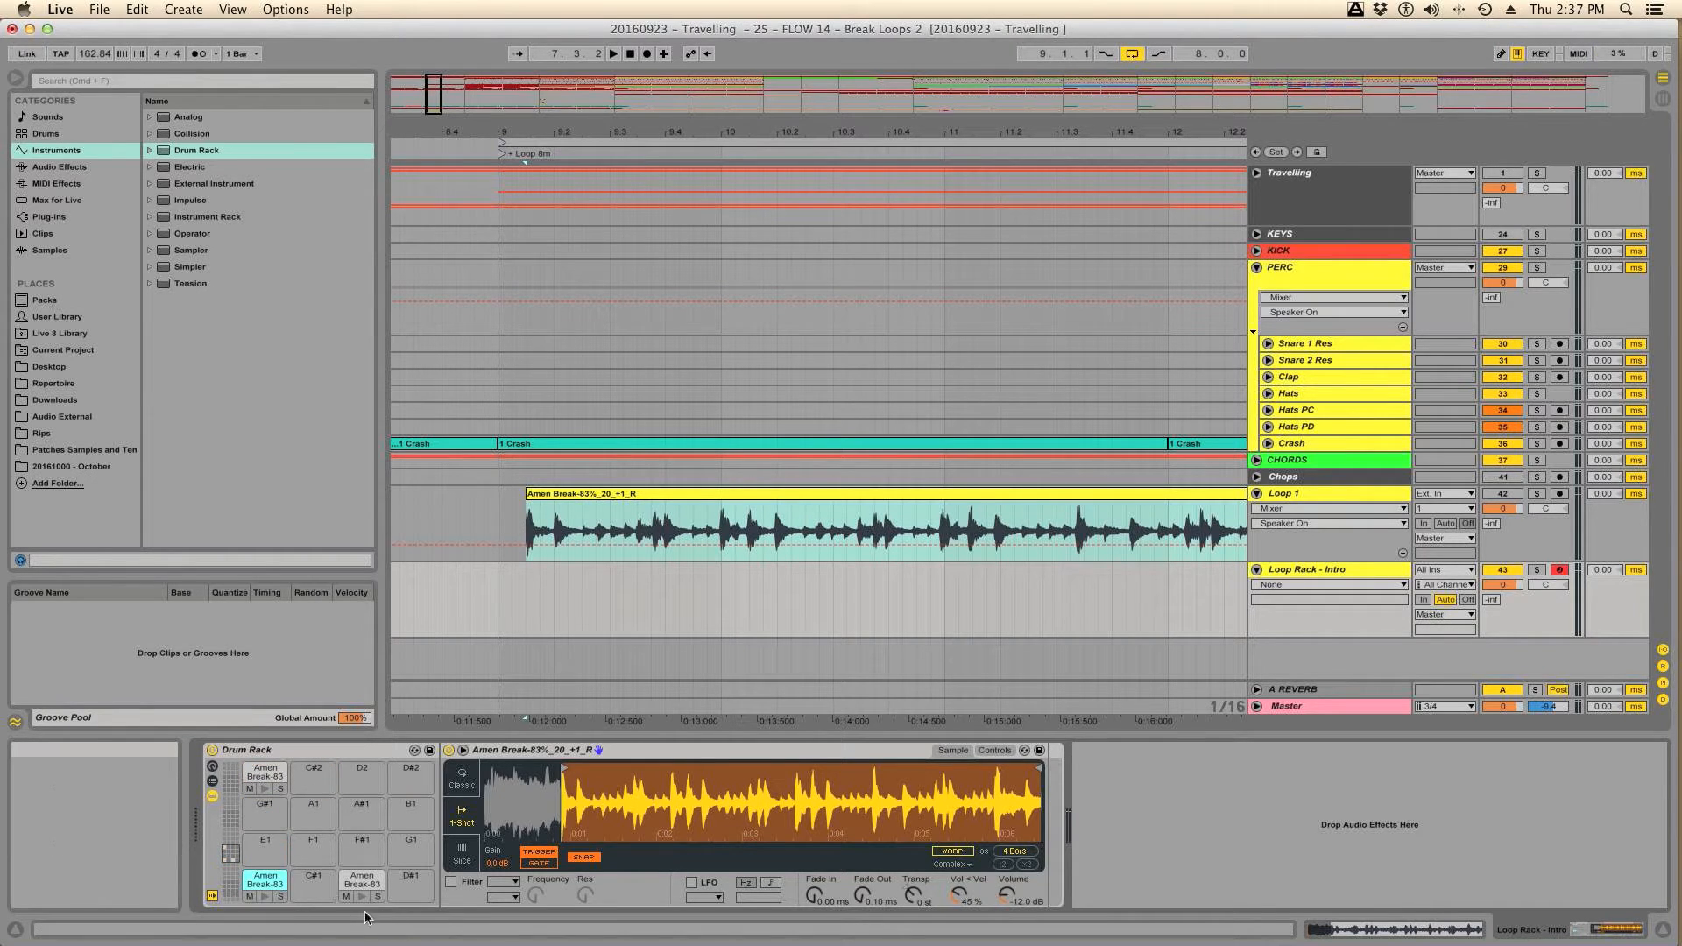
# Step: Add a Pitch MIDI effect before the Drum Rack and set its pitch to -12 st
pyautogui.click(65, 181)
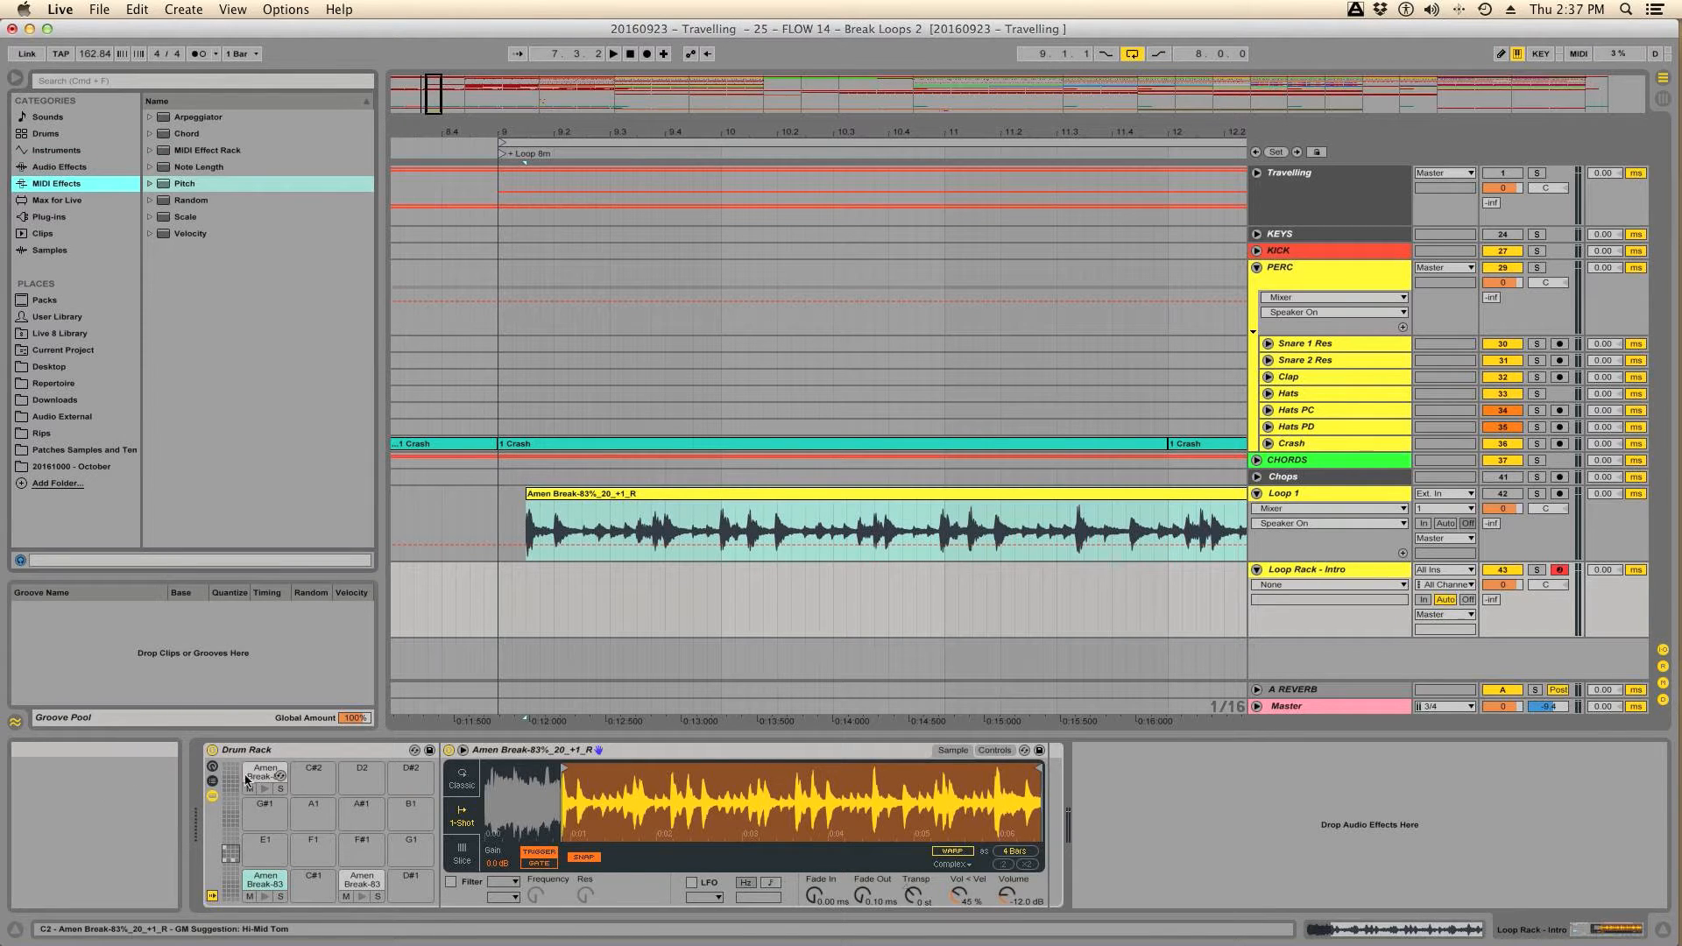
pyautogui.click(171, 185)
pyautogui.doubleClick(170, 185)
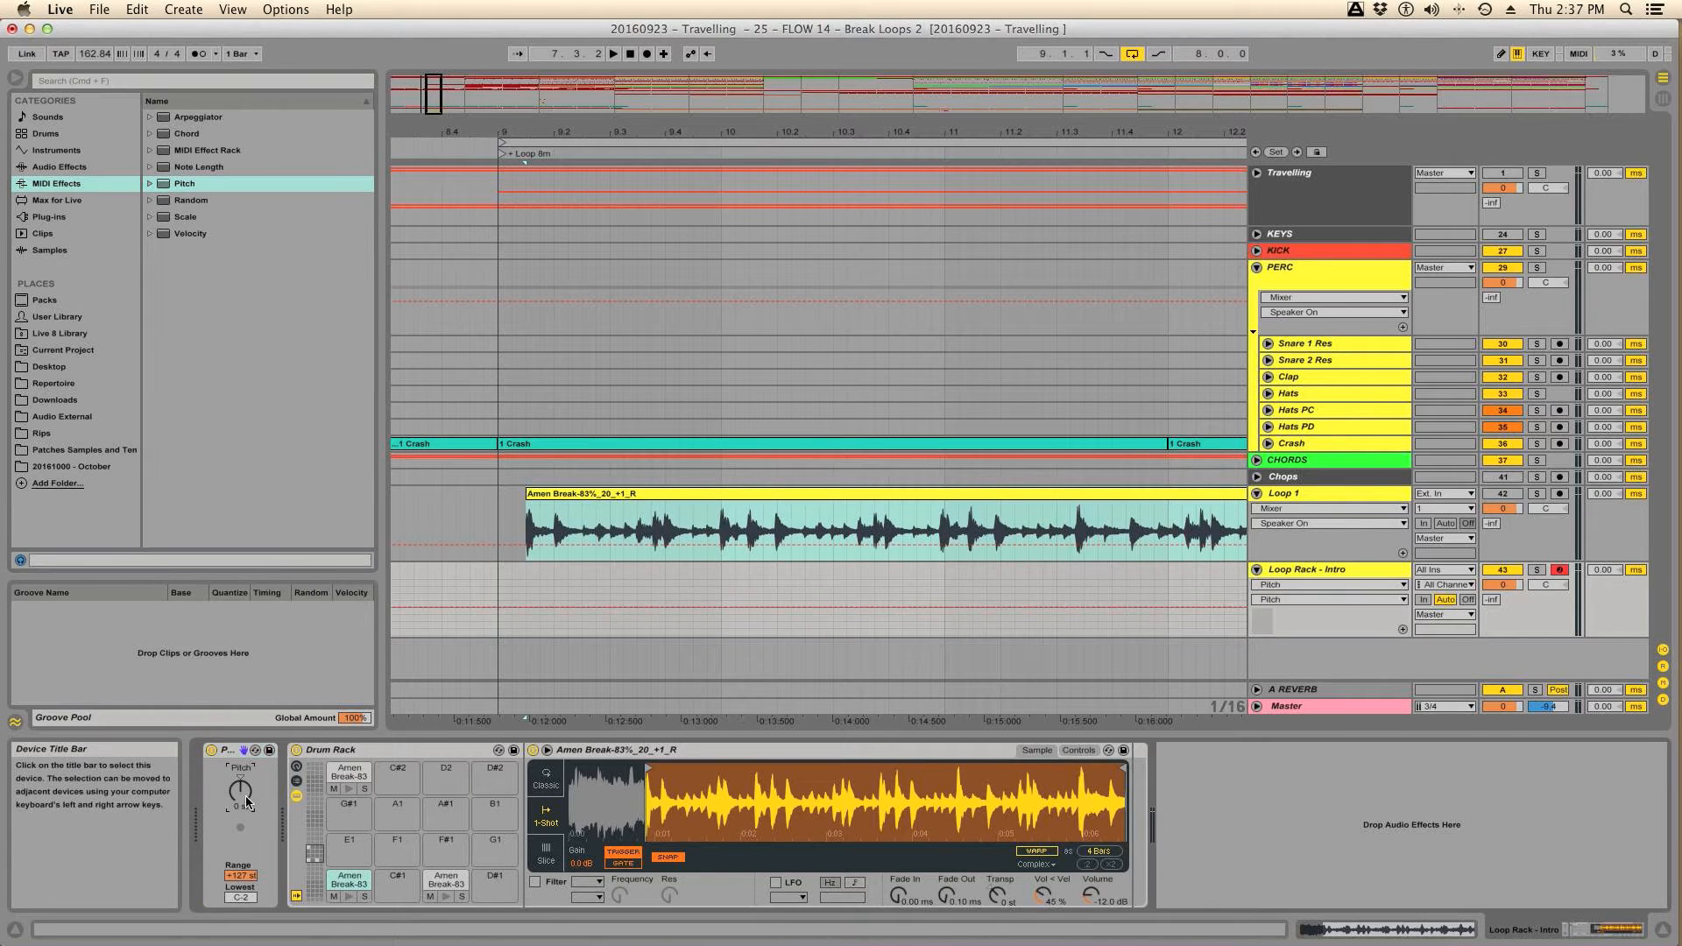
pyautogui.write('-1')
pyautogui.press('Return')
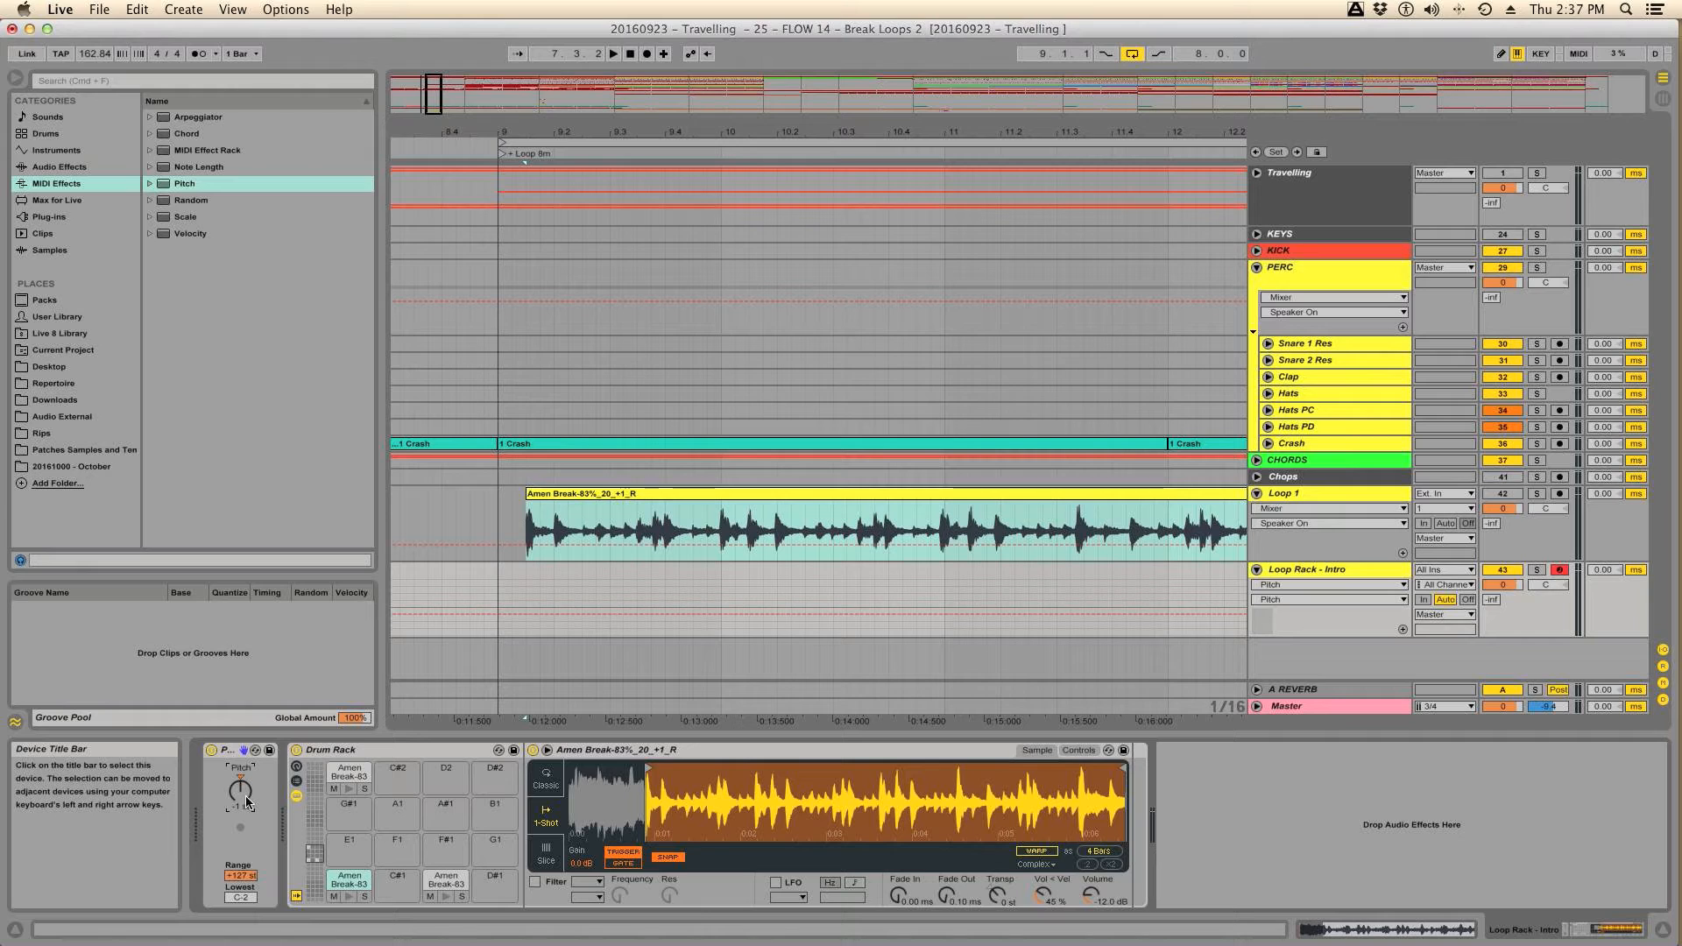
pyautogui.moveTo(247, 801); pyautogui.dragTo(247, 824)
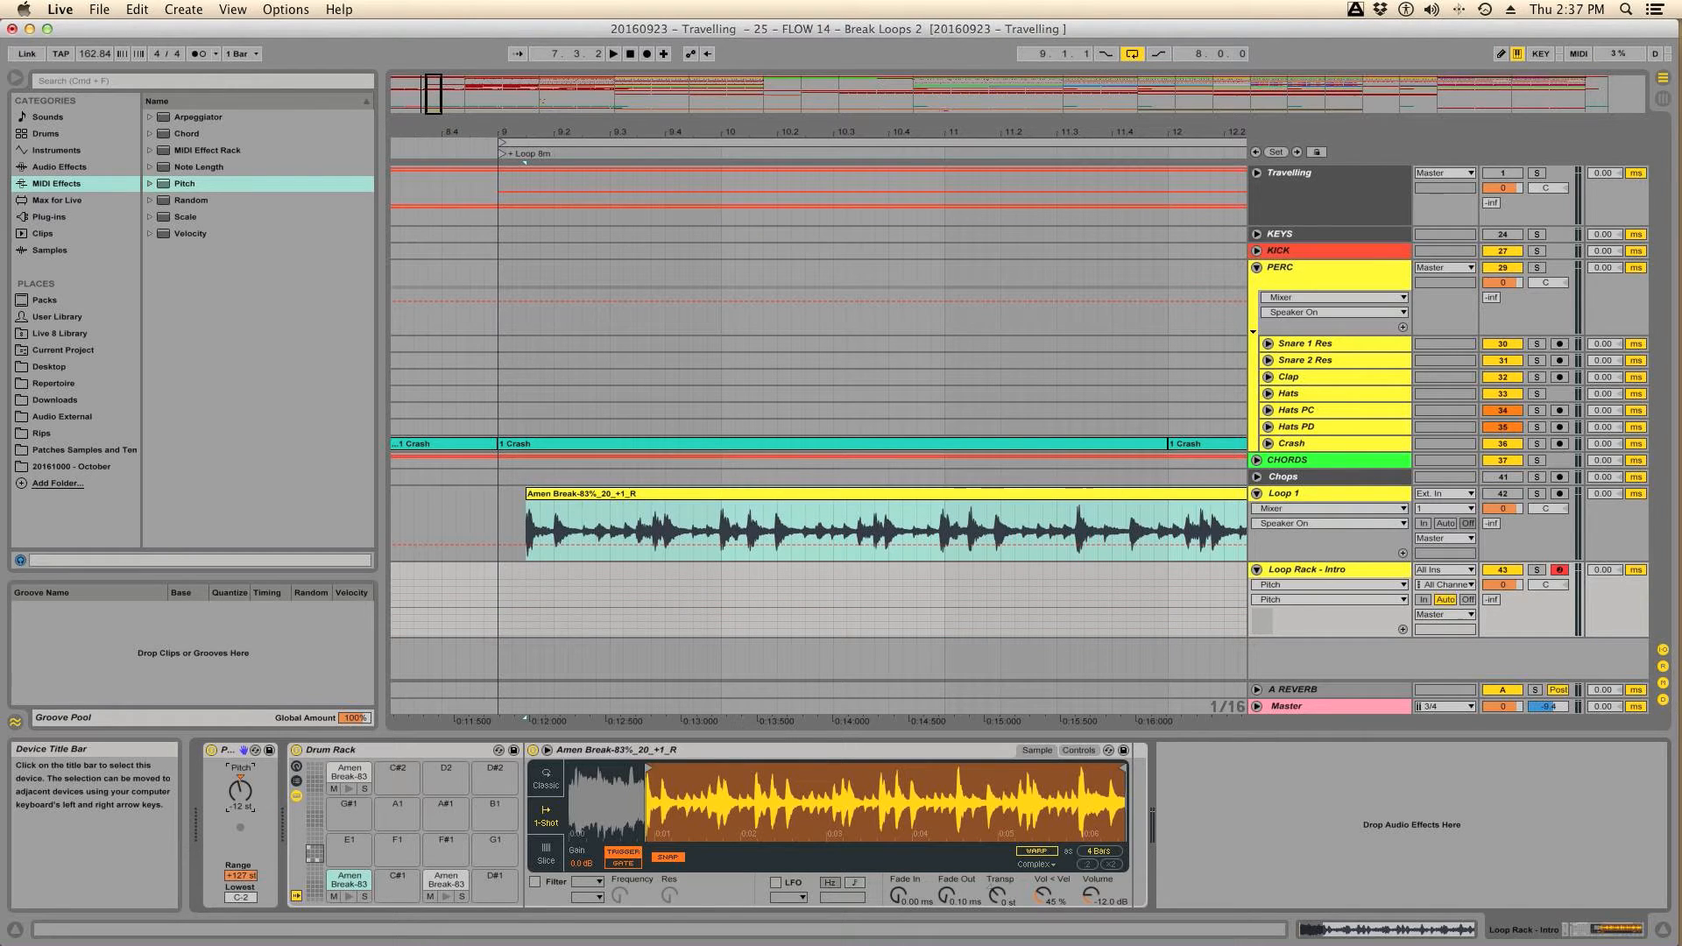
# Step: Play the pads to test the transposition and move the Amen Break sample from pad C2 to E1
pyautogui.click(345, 886)
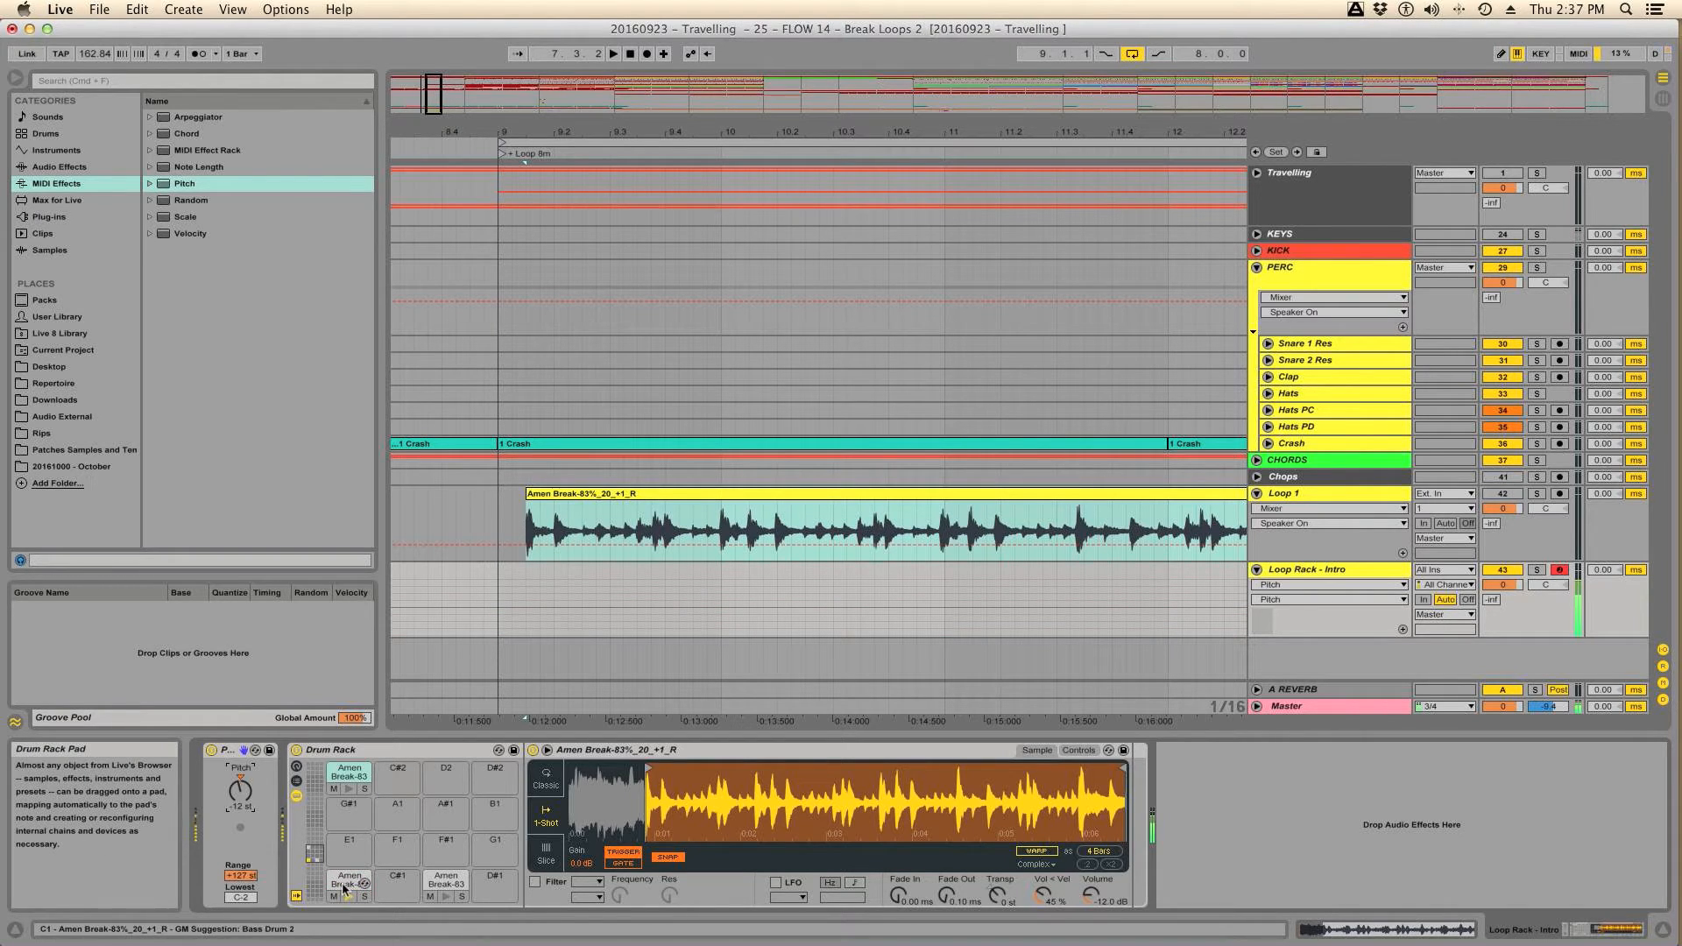
pyautogui.press('s')
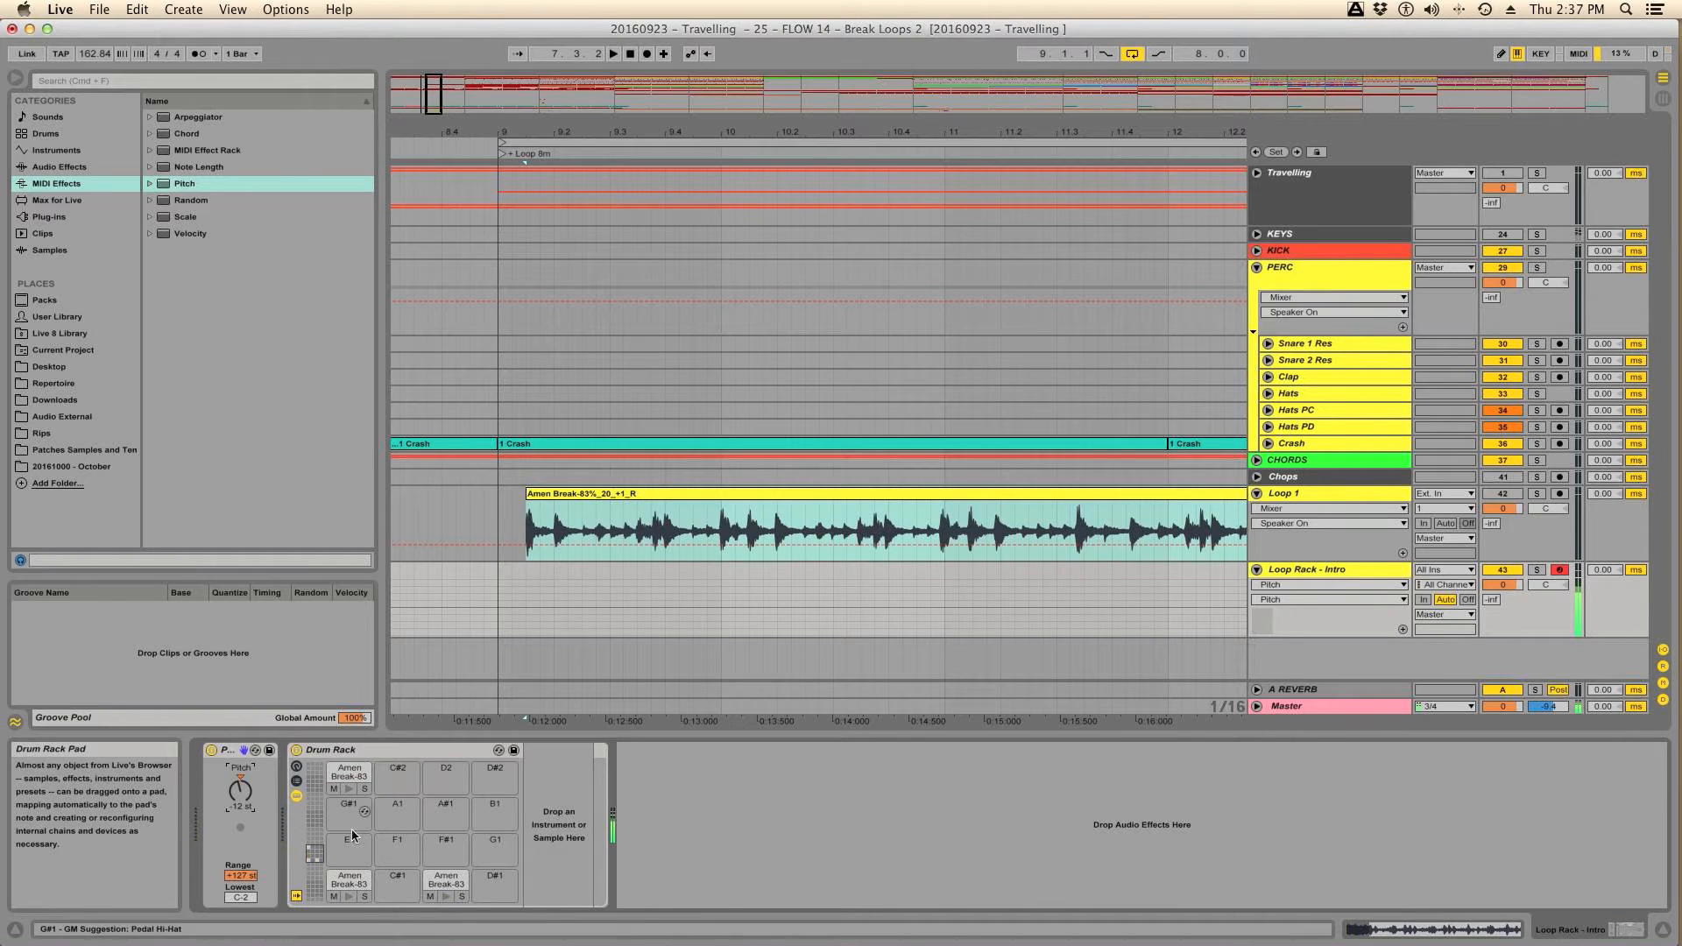
pyautogui.click(344, 774)
pyautogui.moveTo(344, 774); pyautogui.dragTo(343, 843)
# Step: Set the Simplers on pads C1, D1 and E1 to Gate mode
pyautogui.click(345, 885)
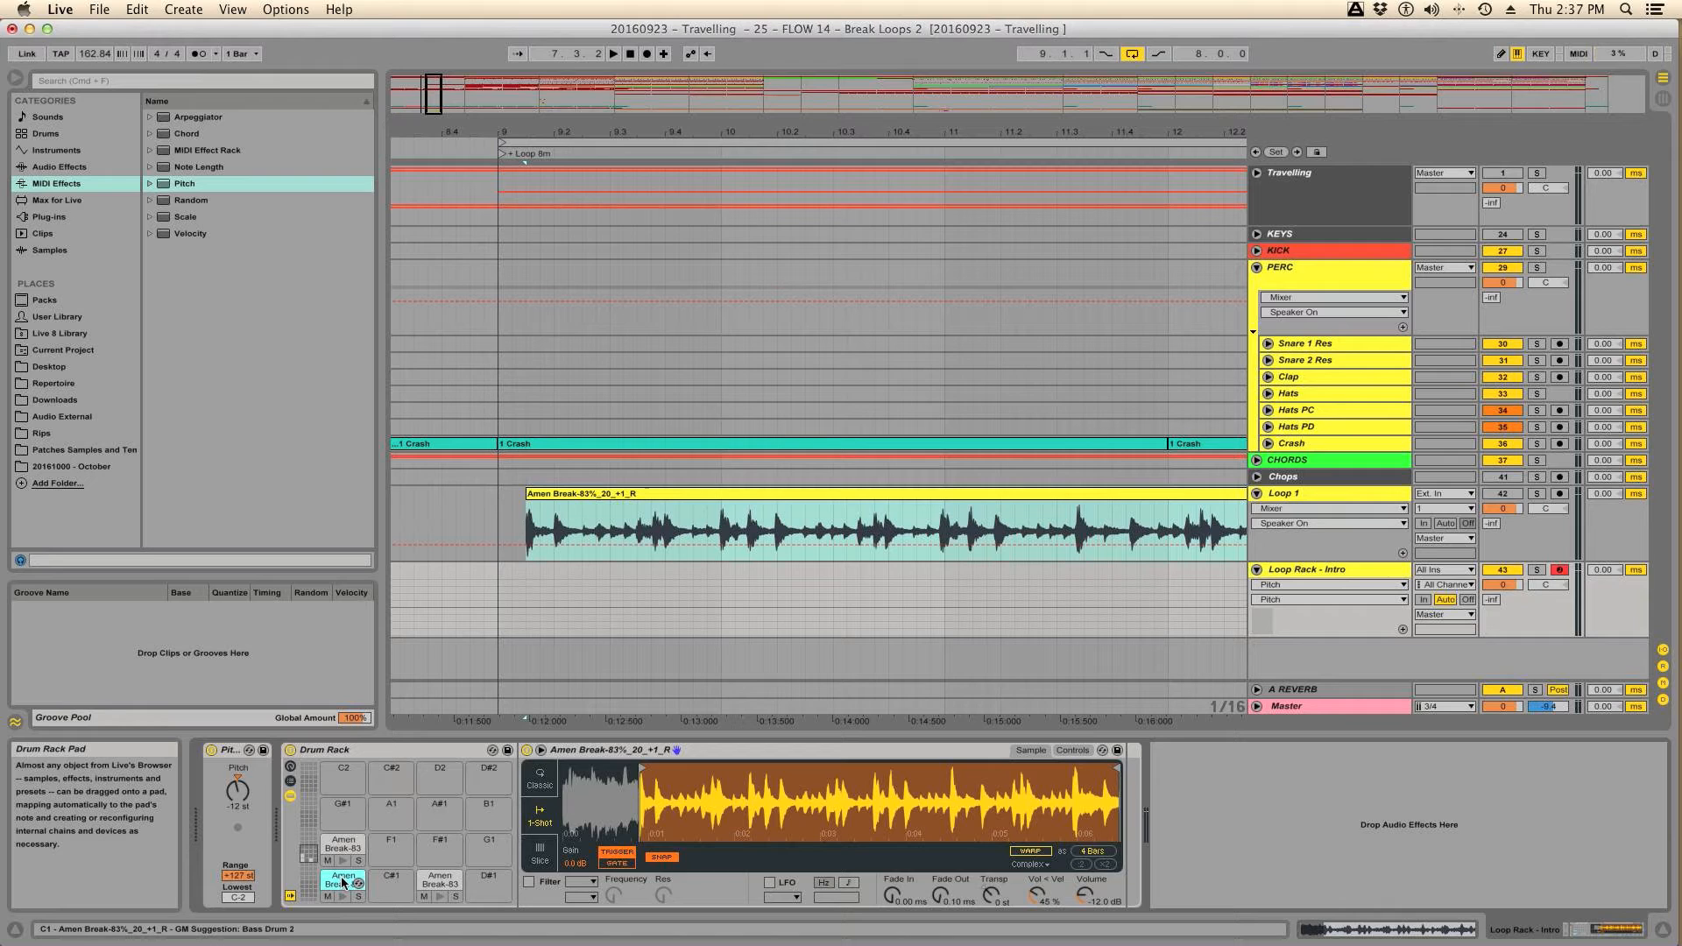
pyautogui.click(626, 866)
pyautogui.click(435, 881)
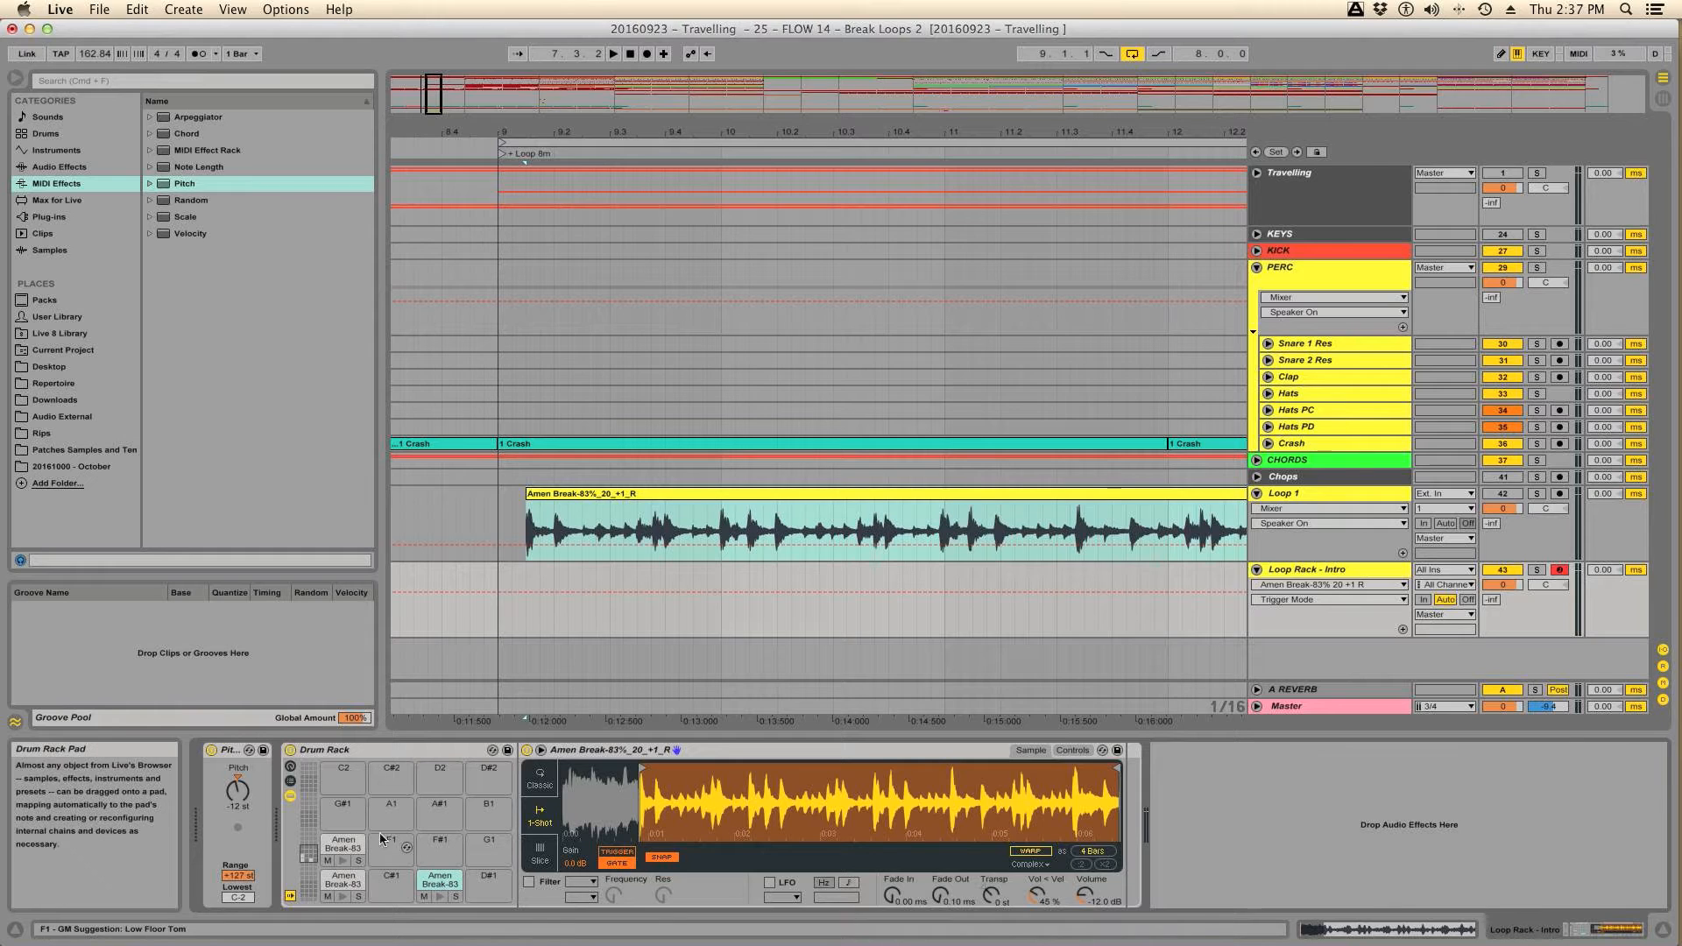
pyautogui.click(348, 841)
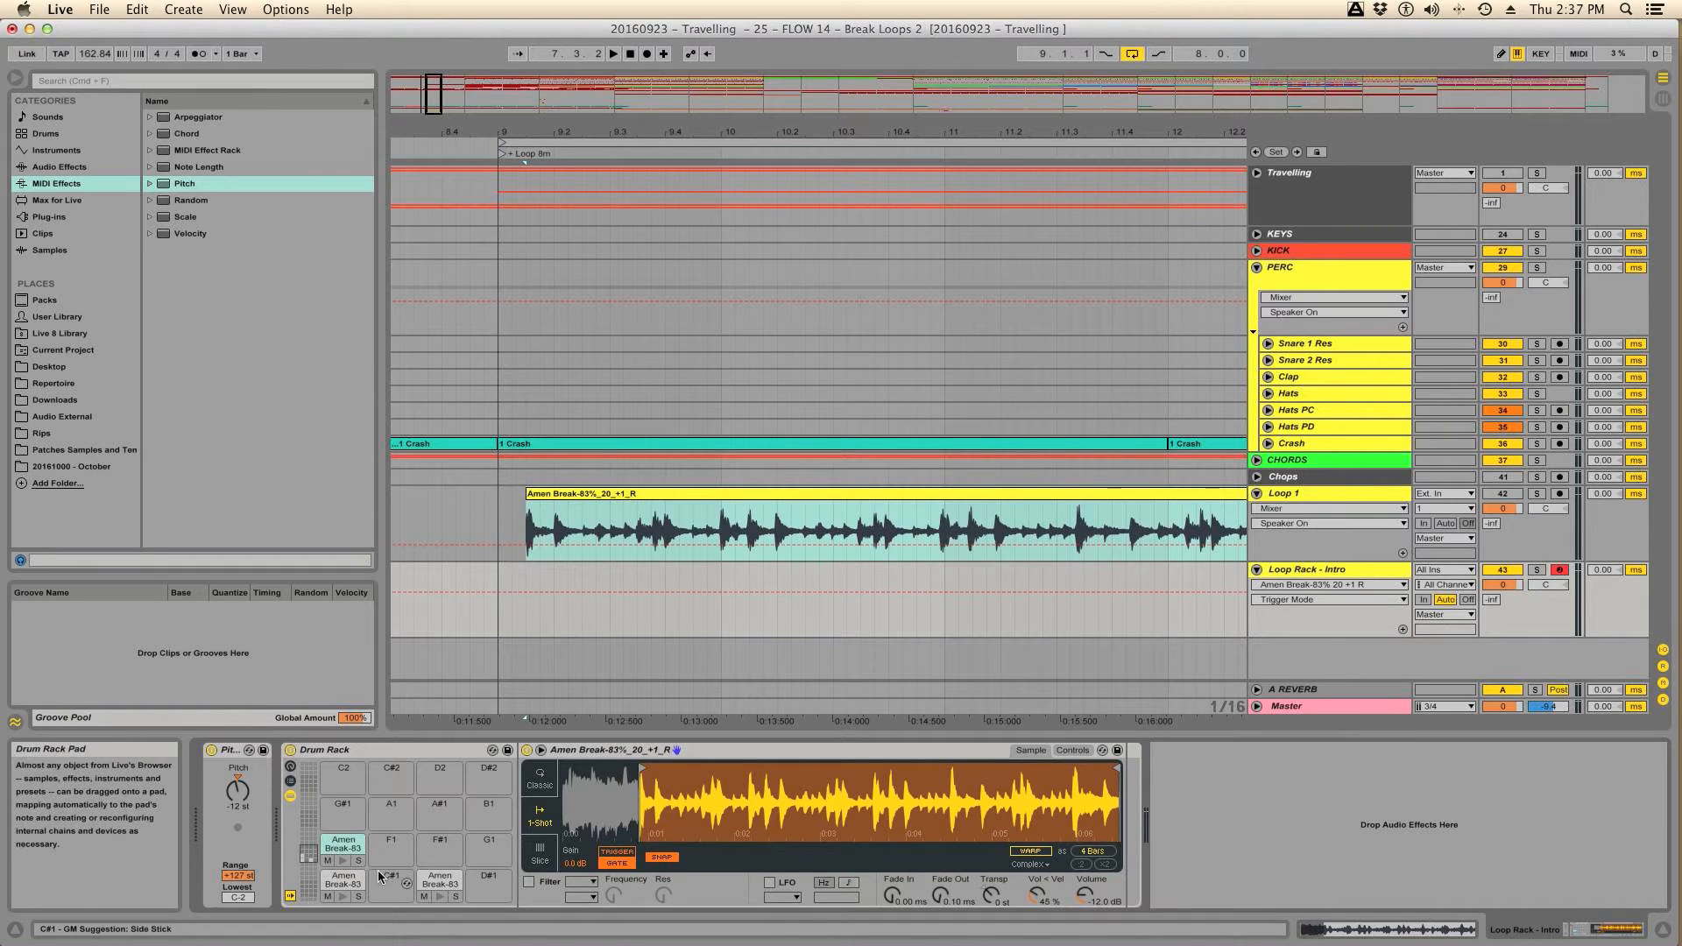
# Step: Show the Drum Rack's chains with their input/output settings and assign the E1, D1 and C1 chains to choke group 1
pyautogui.click(291, 780)
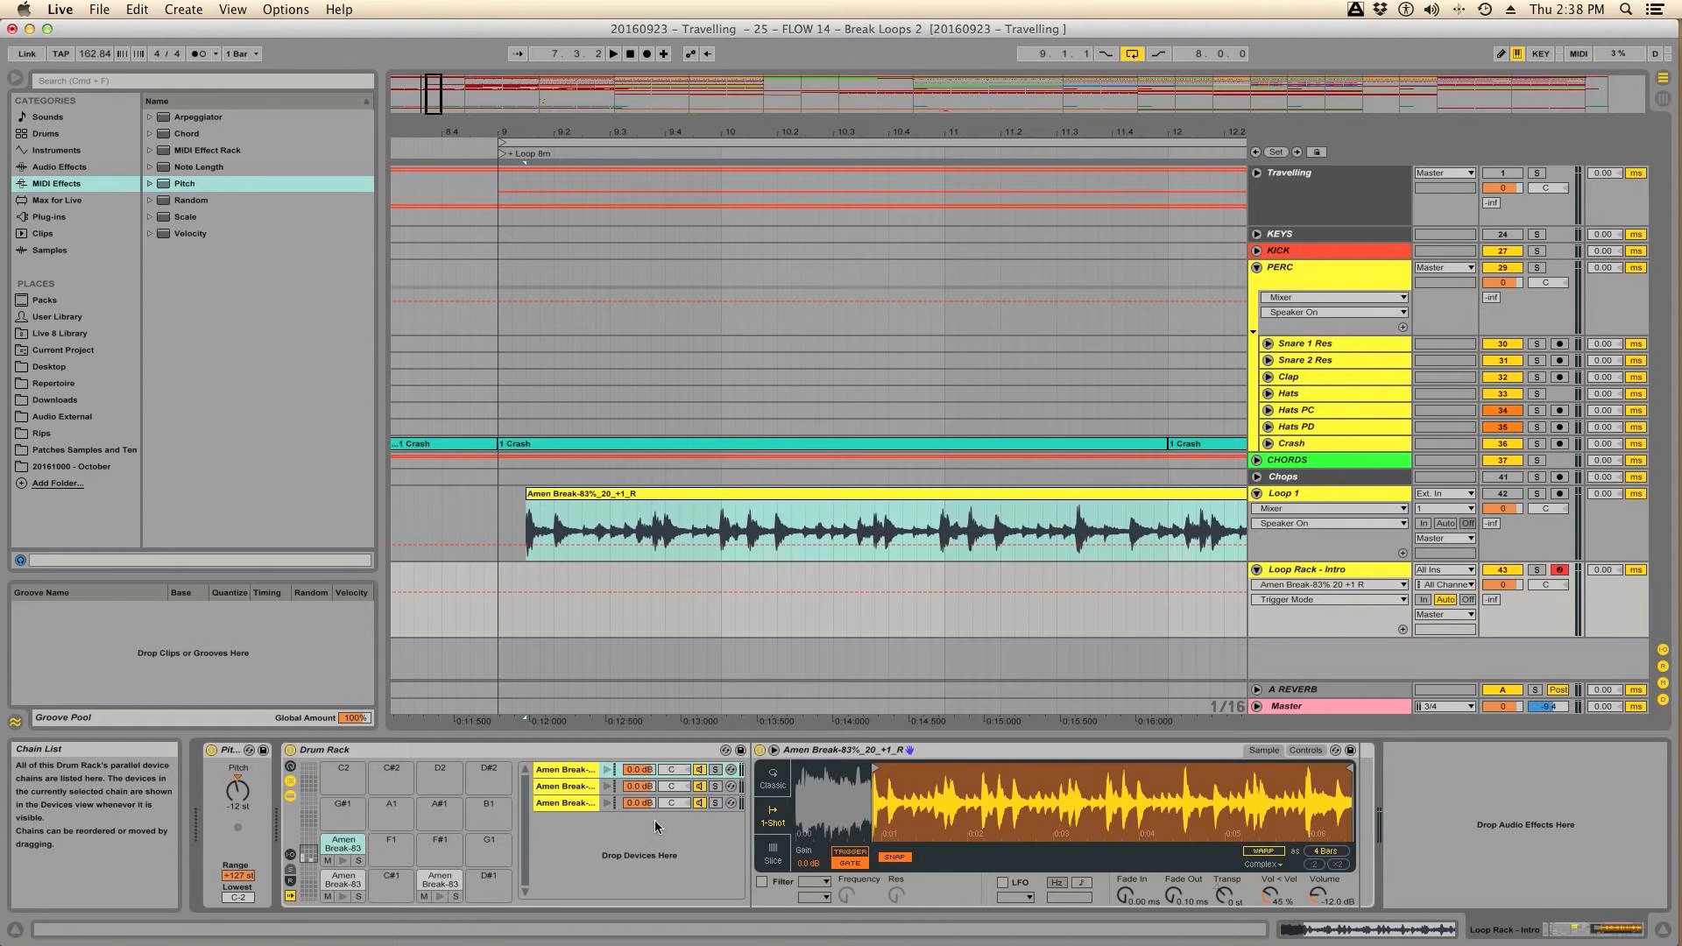
pyautogui.click(291, 854)
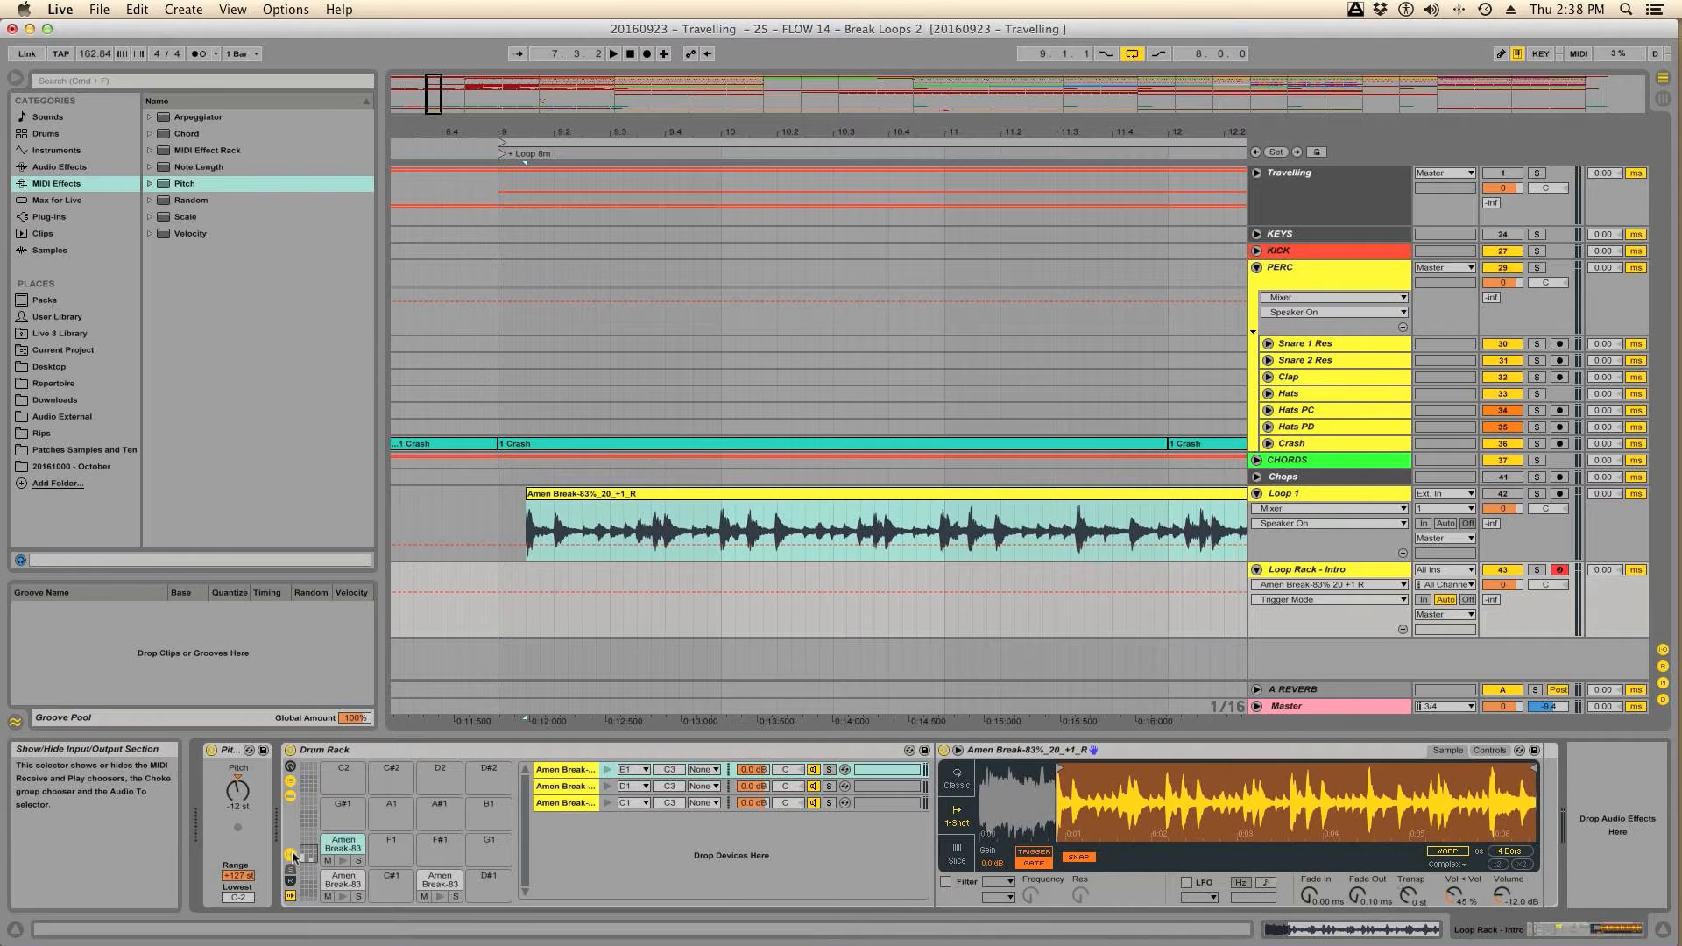
pyautogui.click(703, 769)
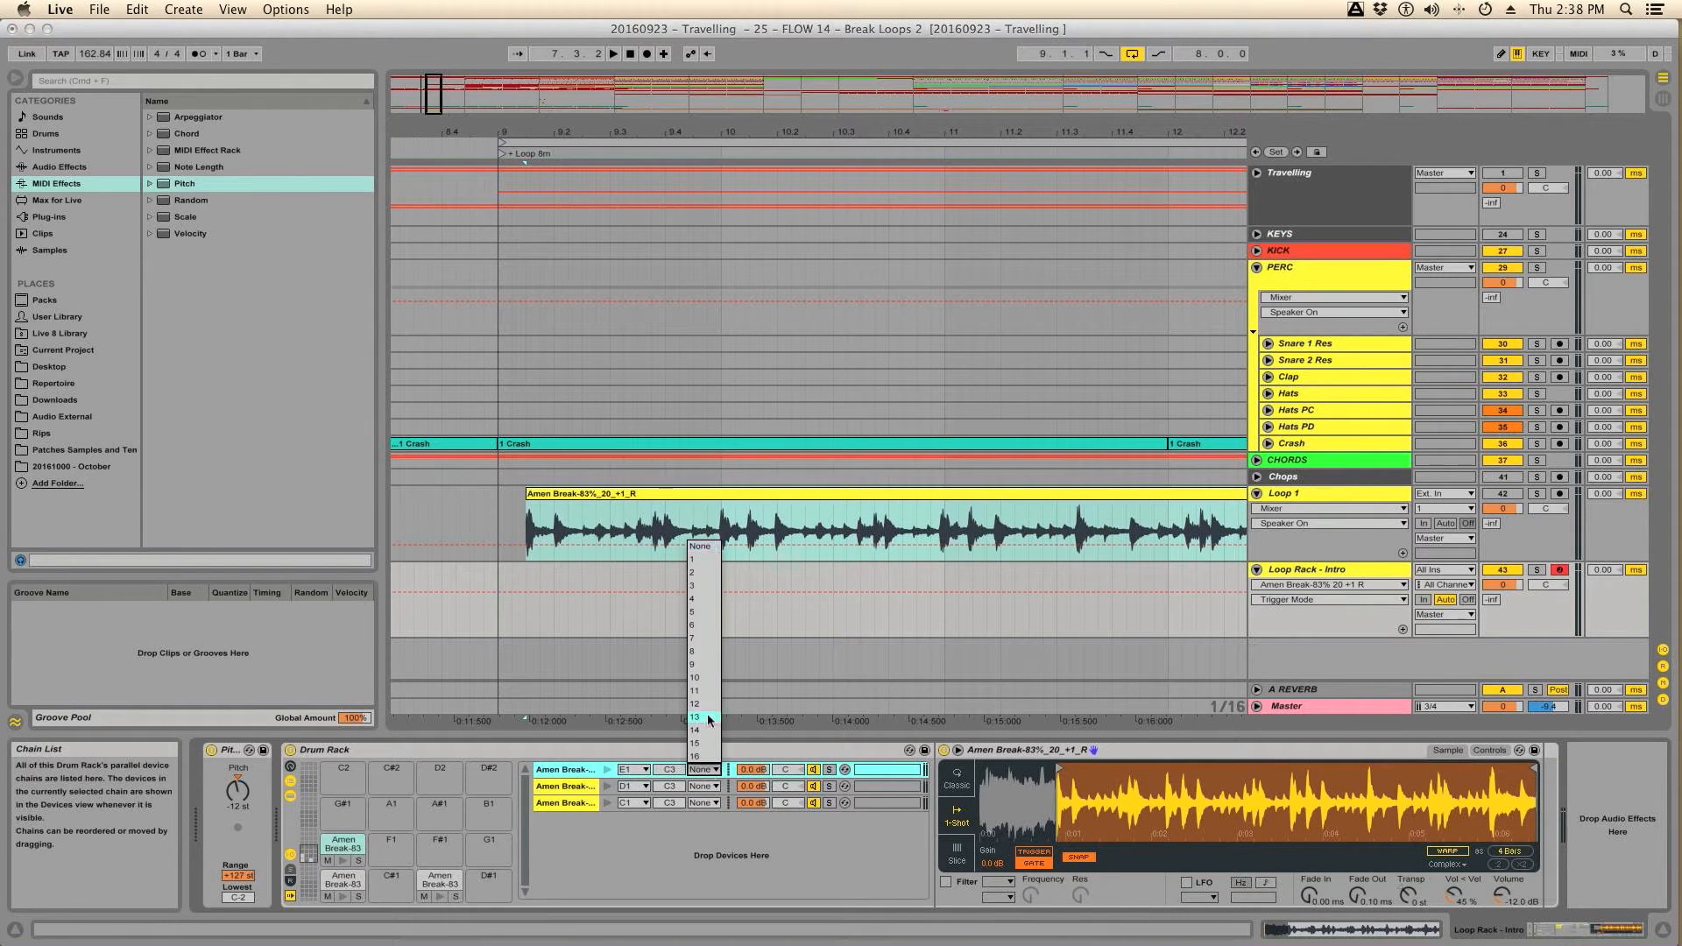
pyautogui.click(701, 550)
pyautogui.click(709, 786)
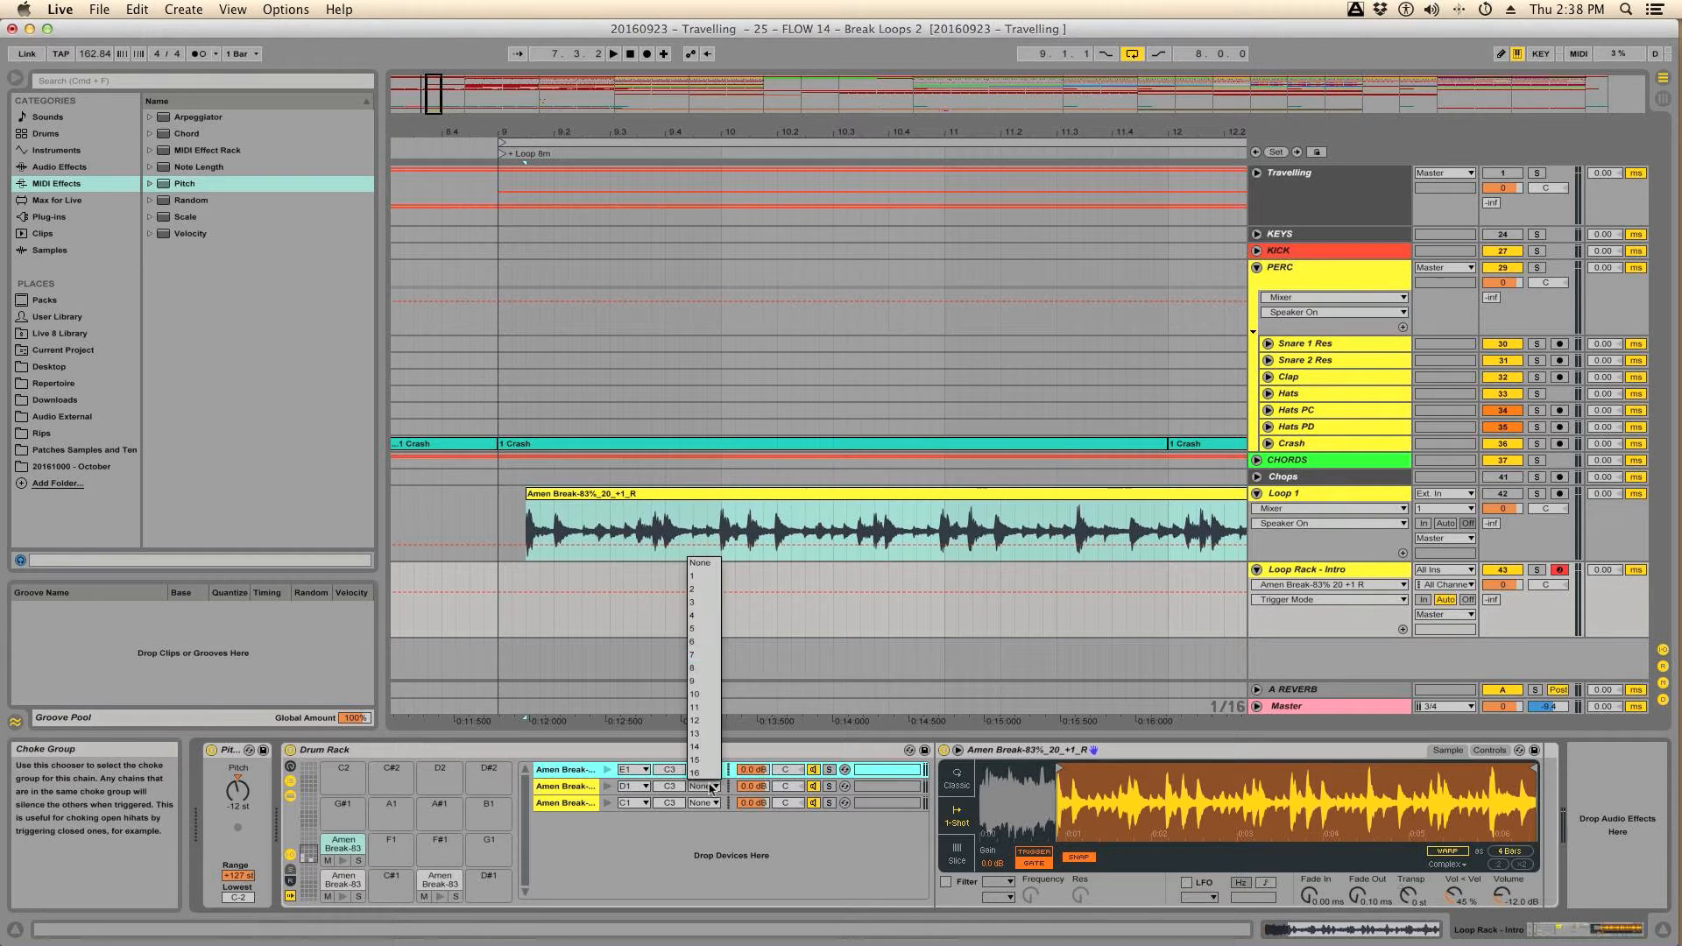
pyautogui.click(697, 576)
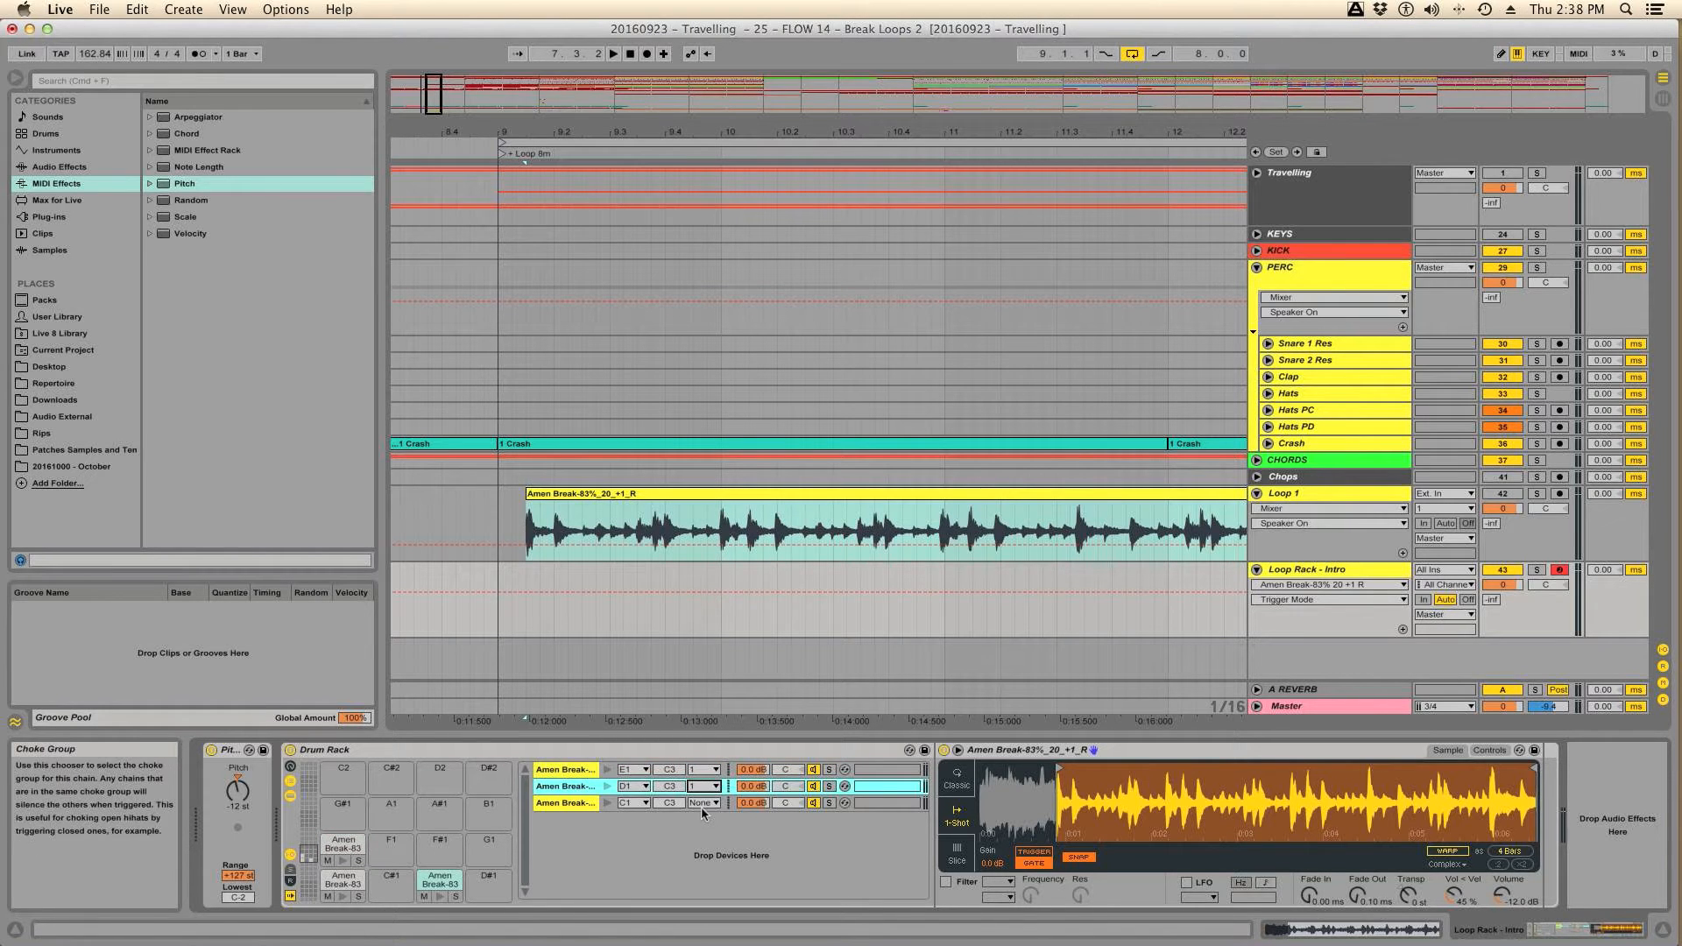
pyautogui.click(701, 804)
pyautogui.click(699, 591)
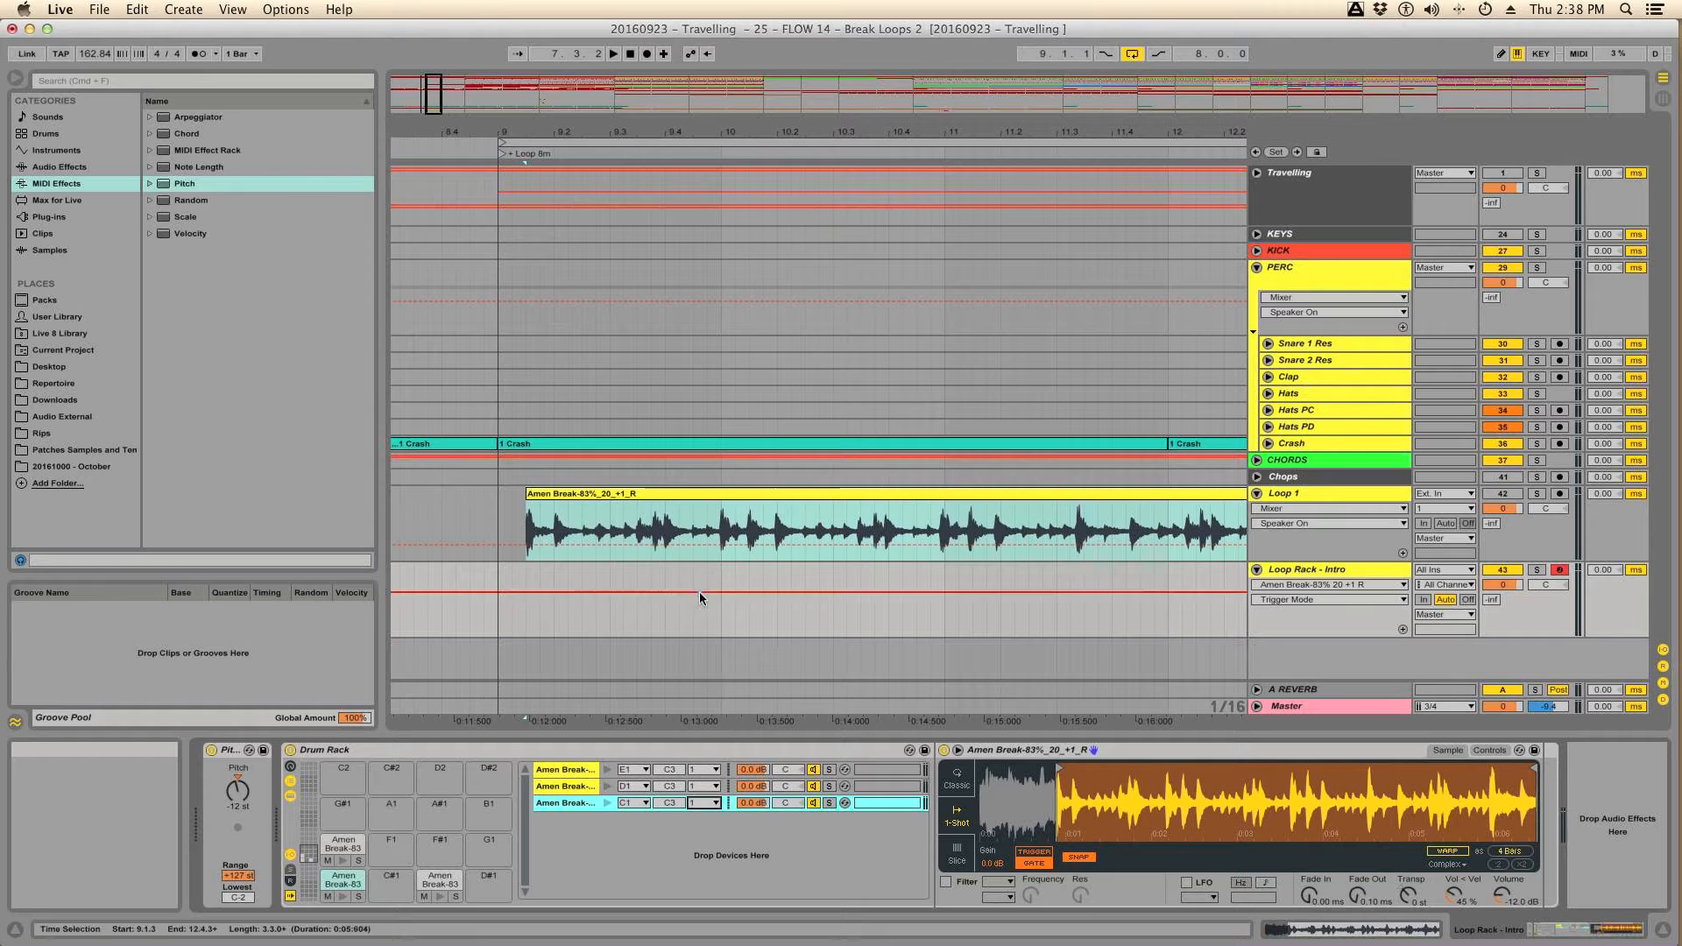
pyautogui.click(631, 827)
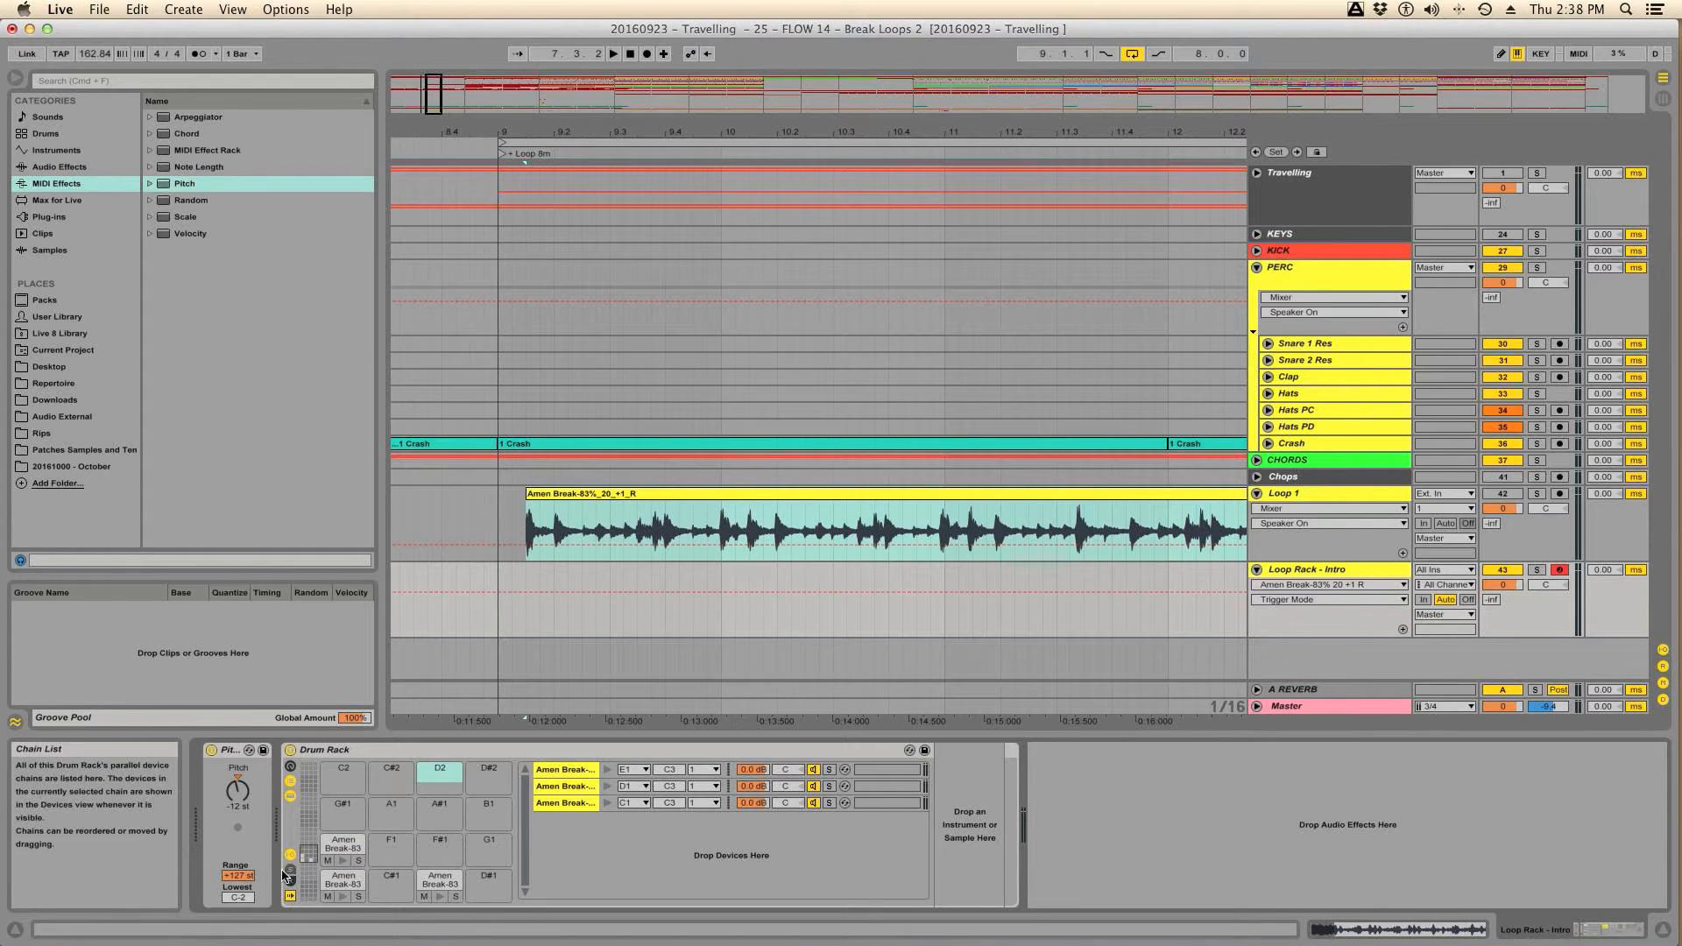
# Step: Try swapping the Amen Break on pad C1 for hhs-83%_20_+7_C.wav through Hot-Swap, and undo the swap
pyautogui.click(337, 881)
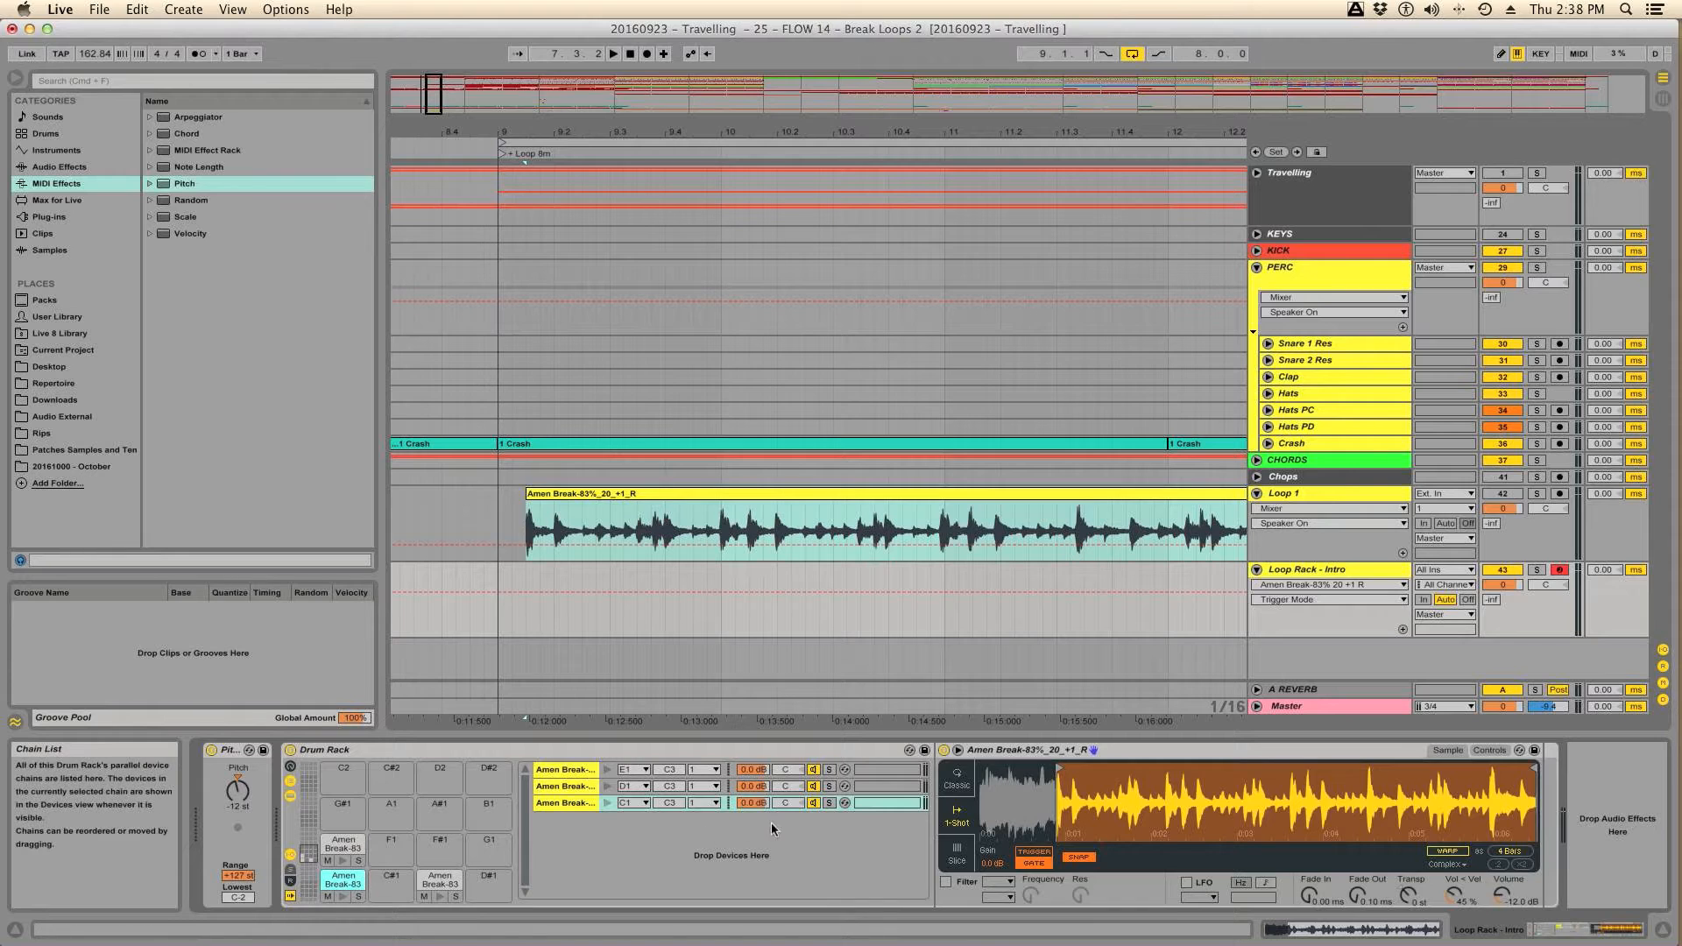
pyautogui.click(844, 803)
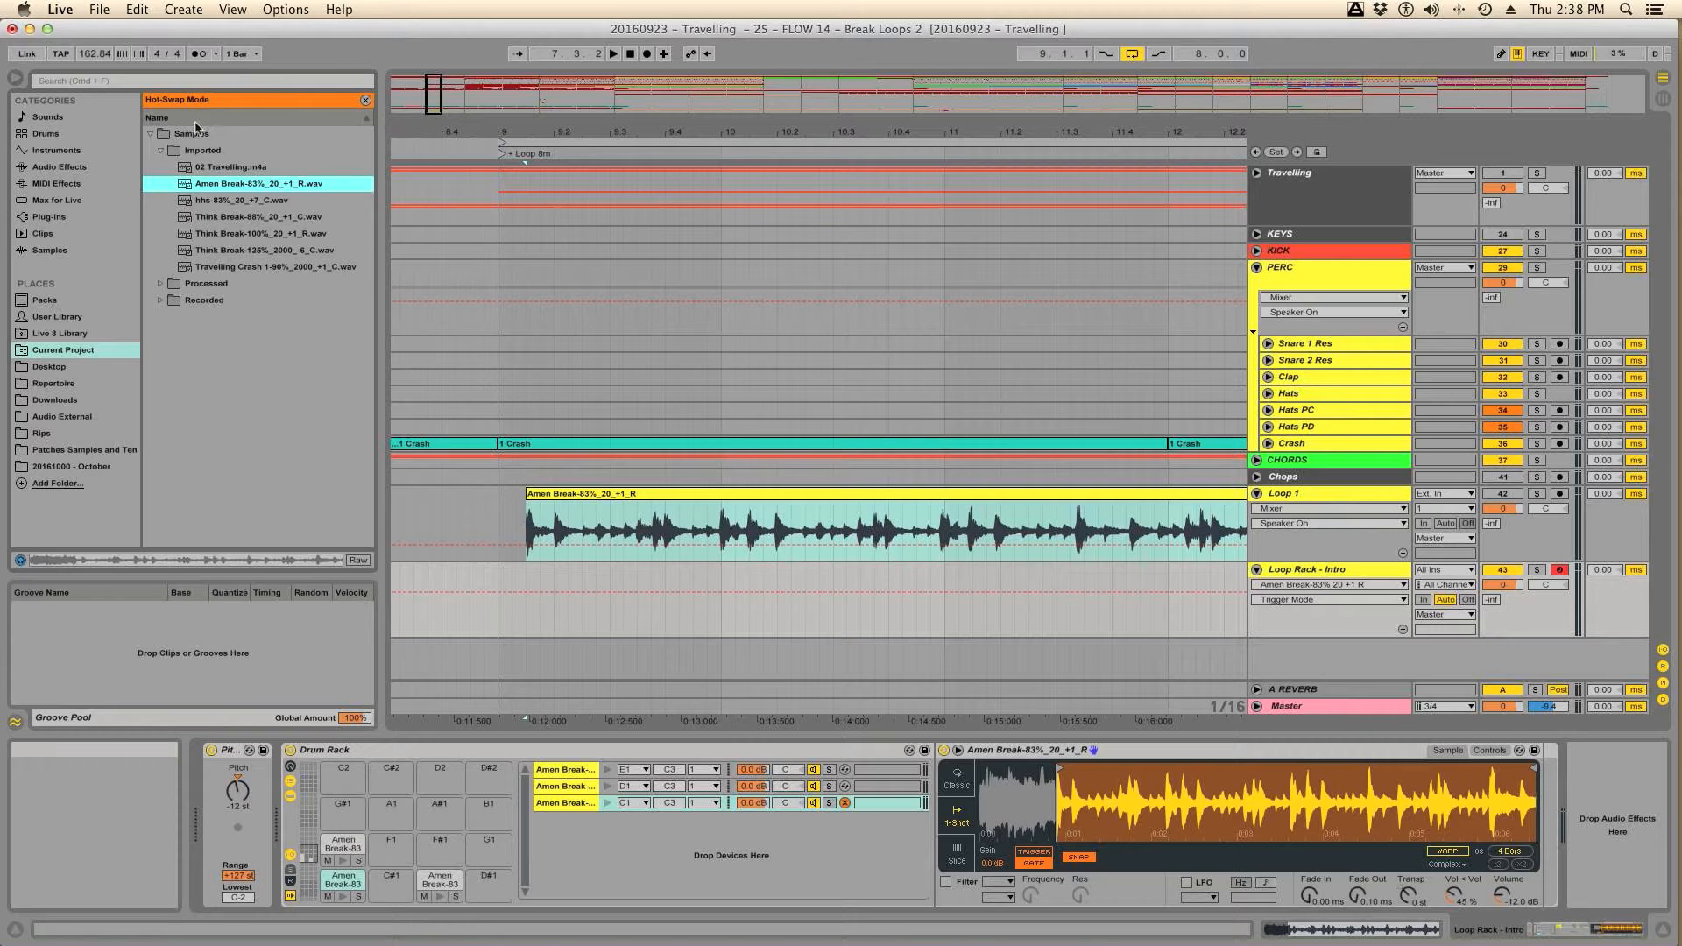
pyautogui.click(226, 207)
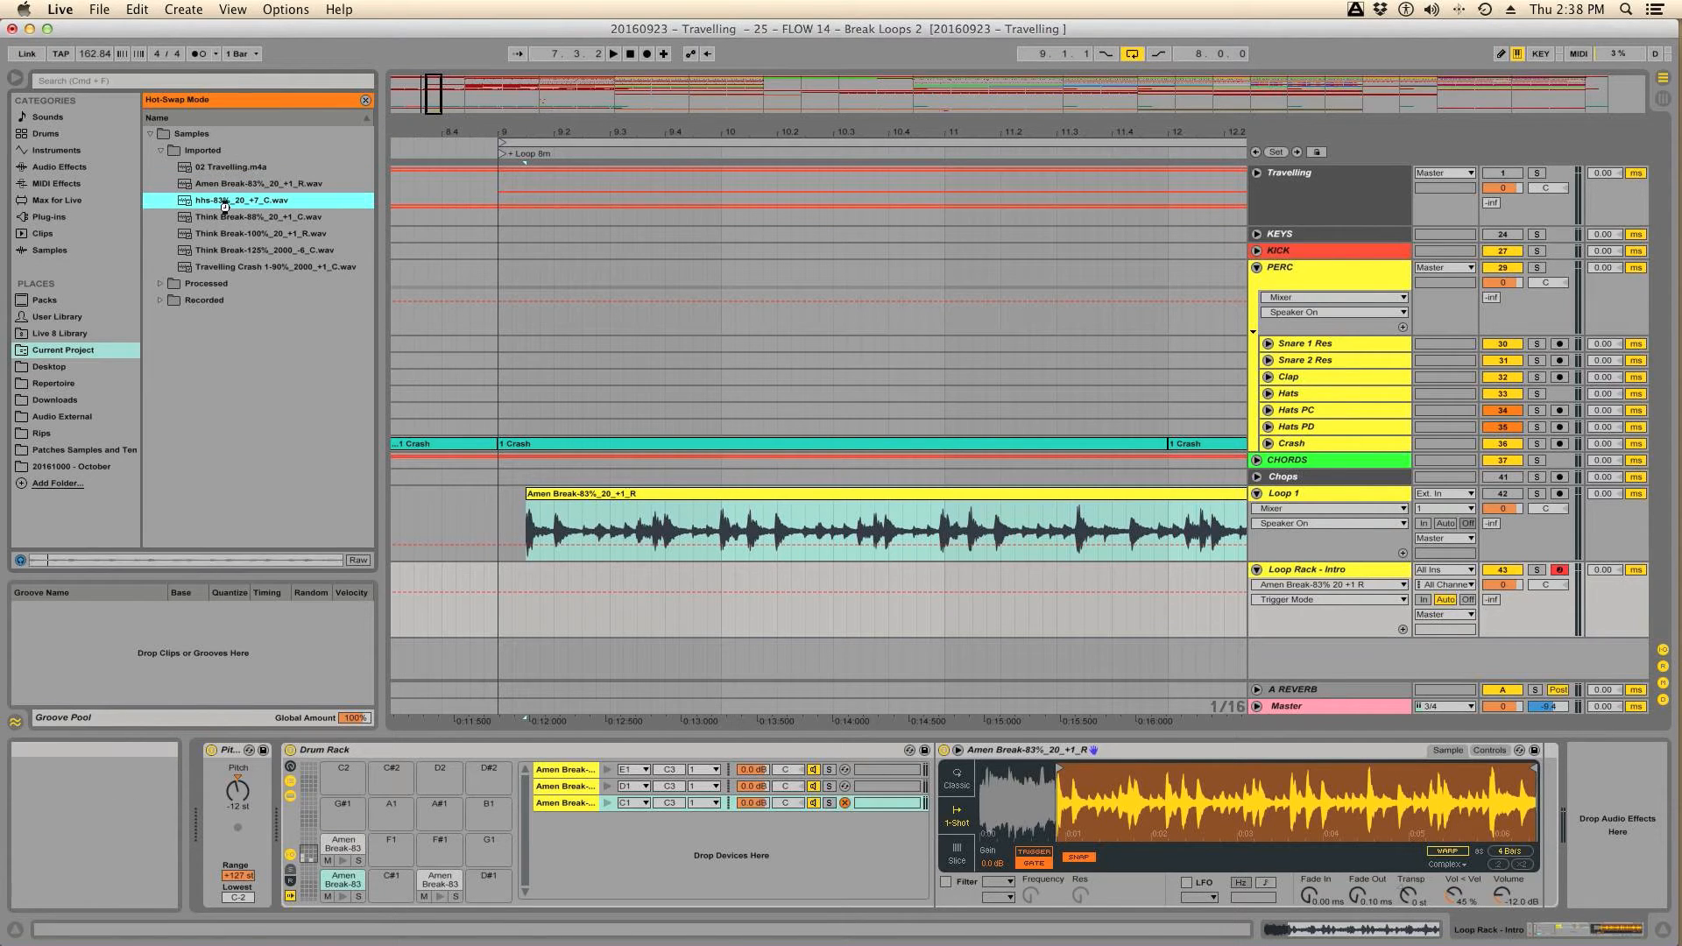
pyautogui.doubleClick(226, 206)
pyautogui.press('super+z')
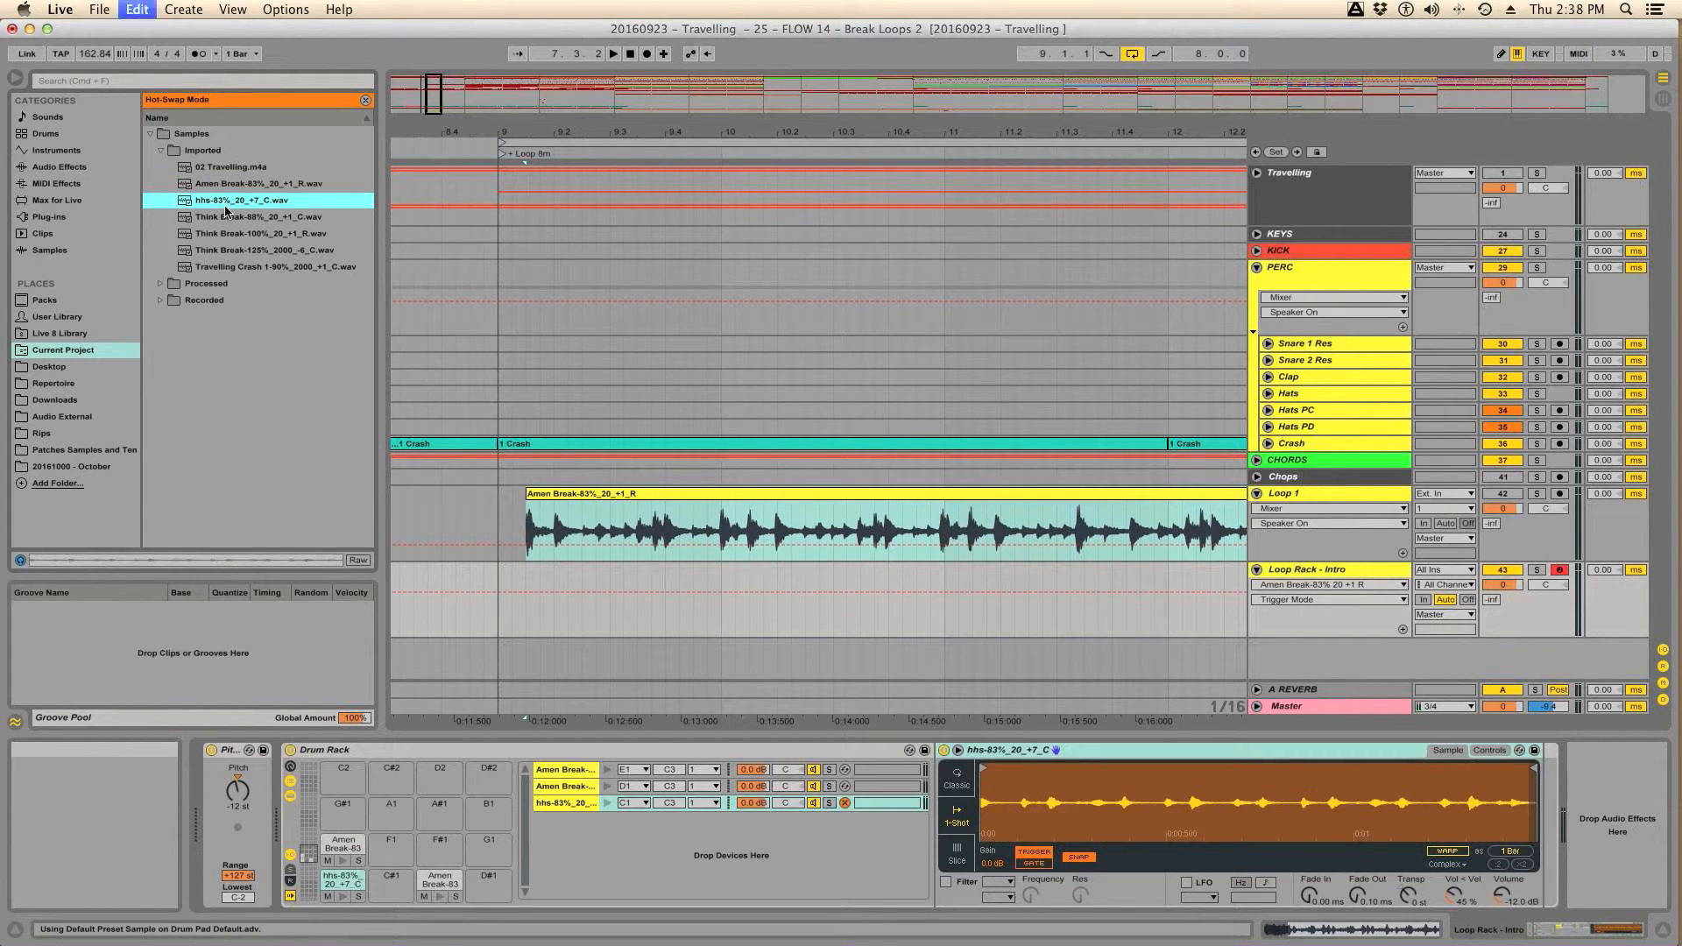
pyautogui.click(845, 802)
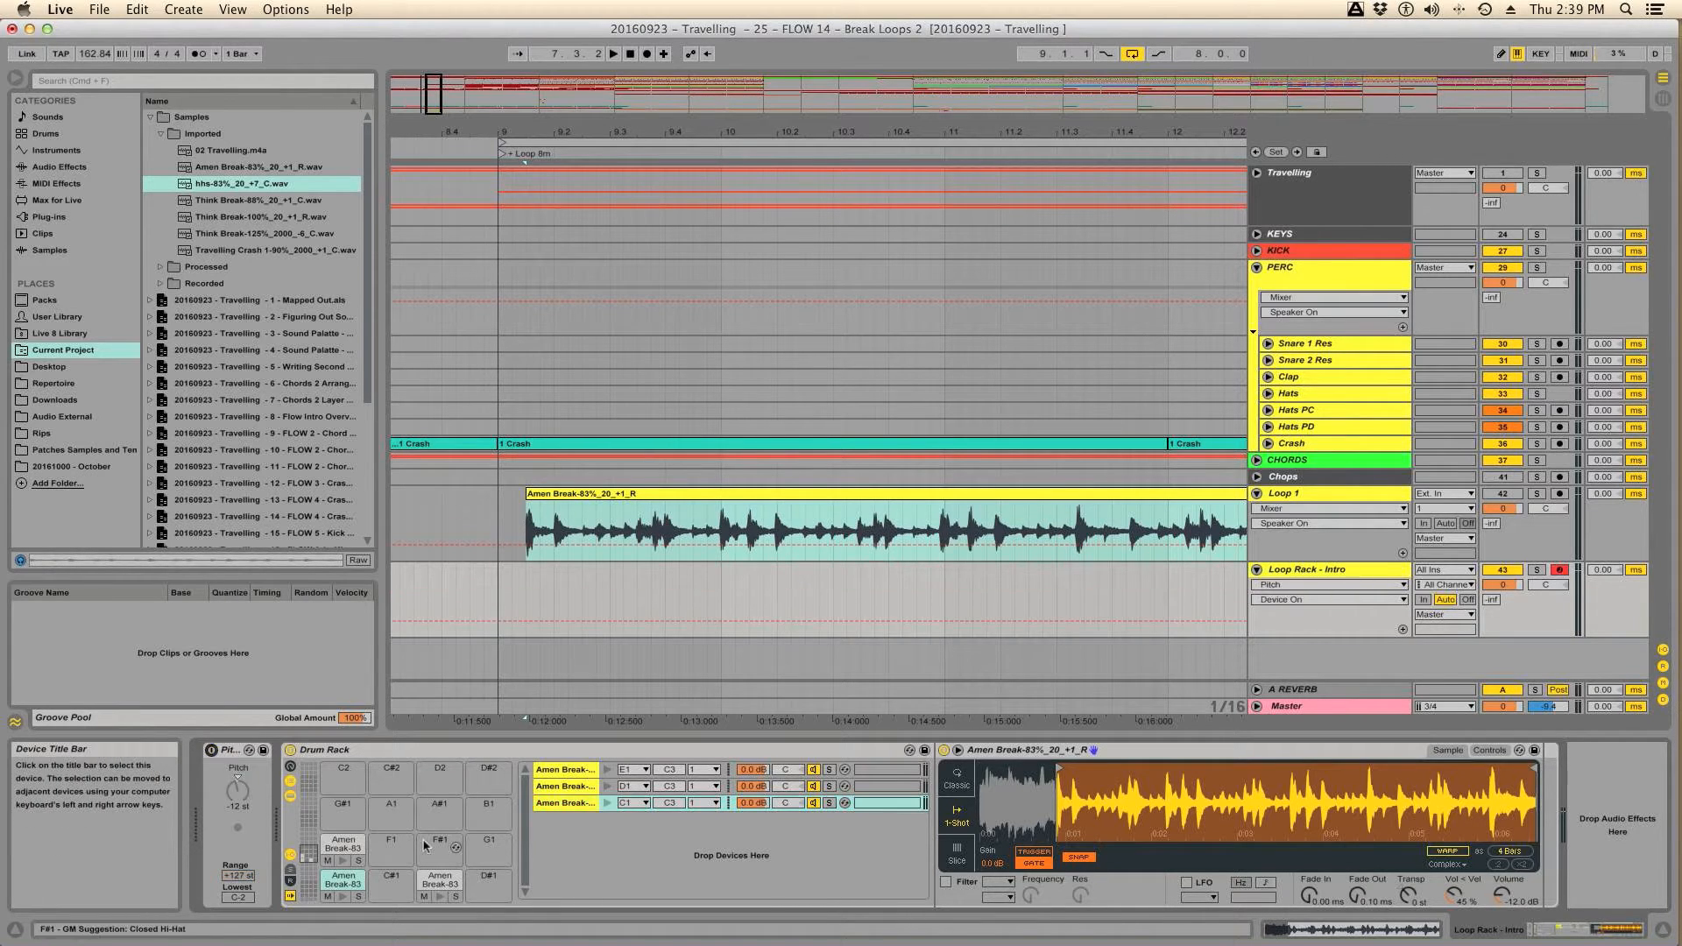
# Step: Try C0 as the C1 chain's receive note, restore it to C1, and reactivate the Pitch effect
pyautogui.click(344, 776)
pyautogui.click(568, 803)
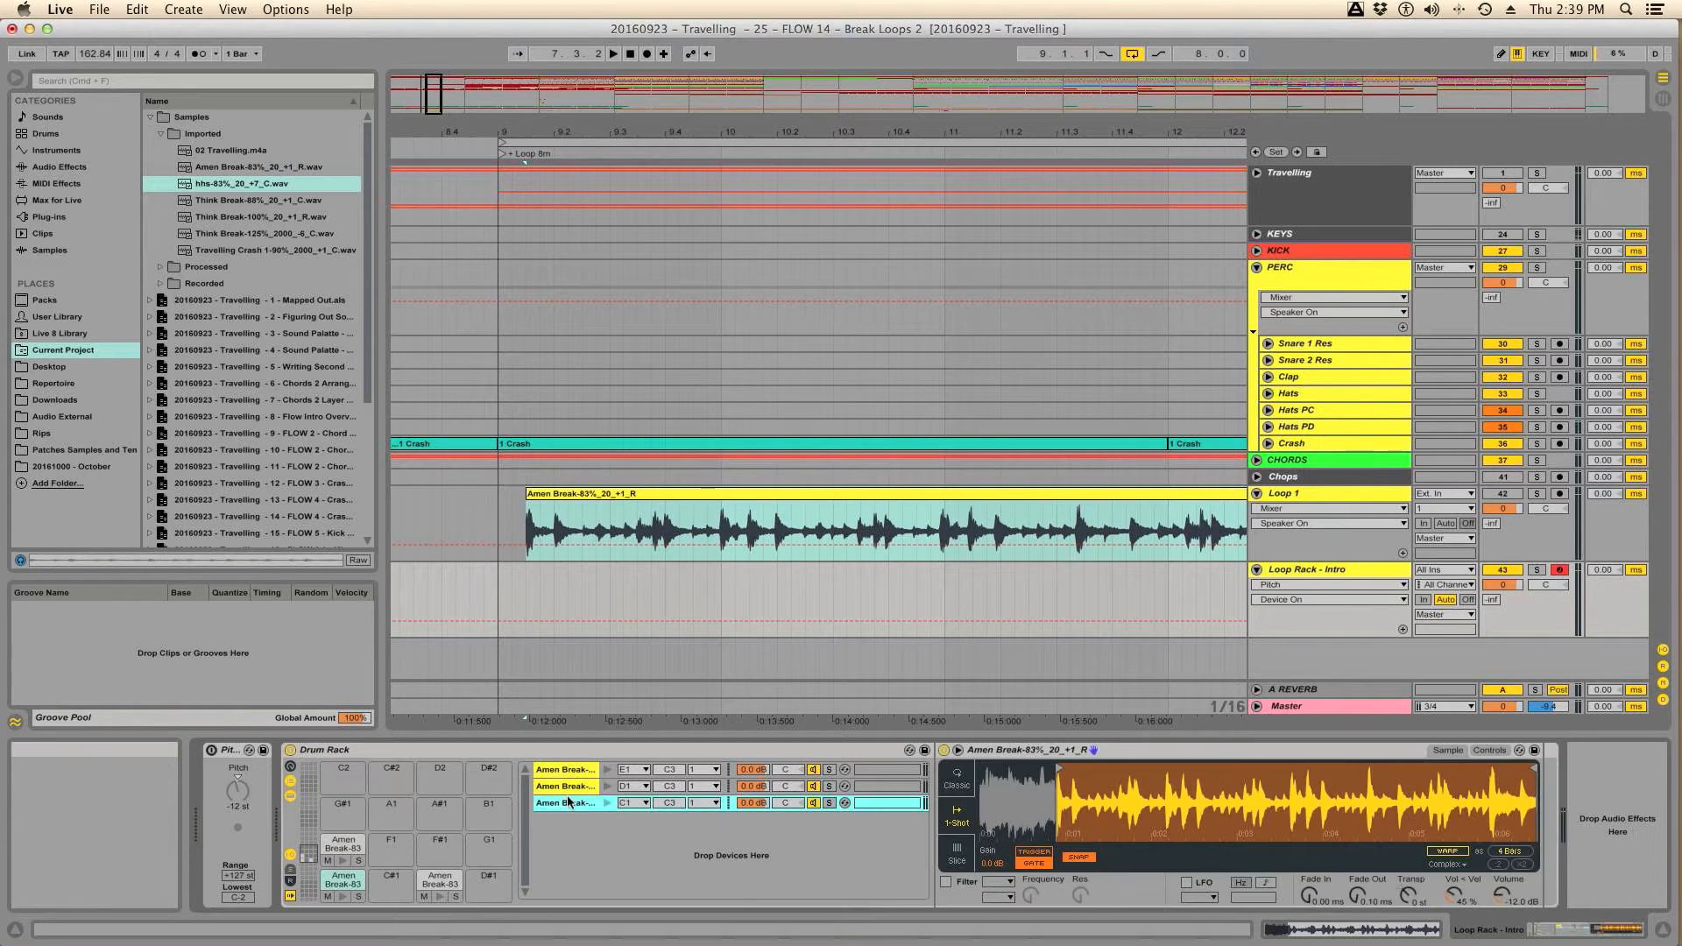
pyautogui.click(632, 802)
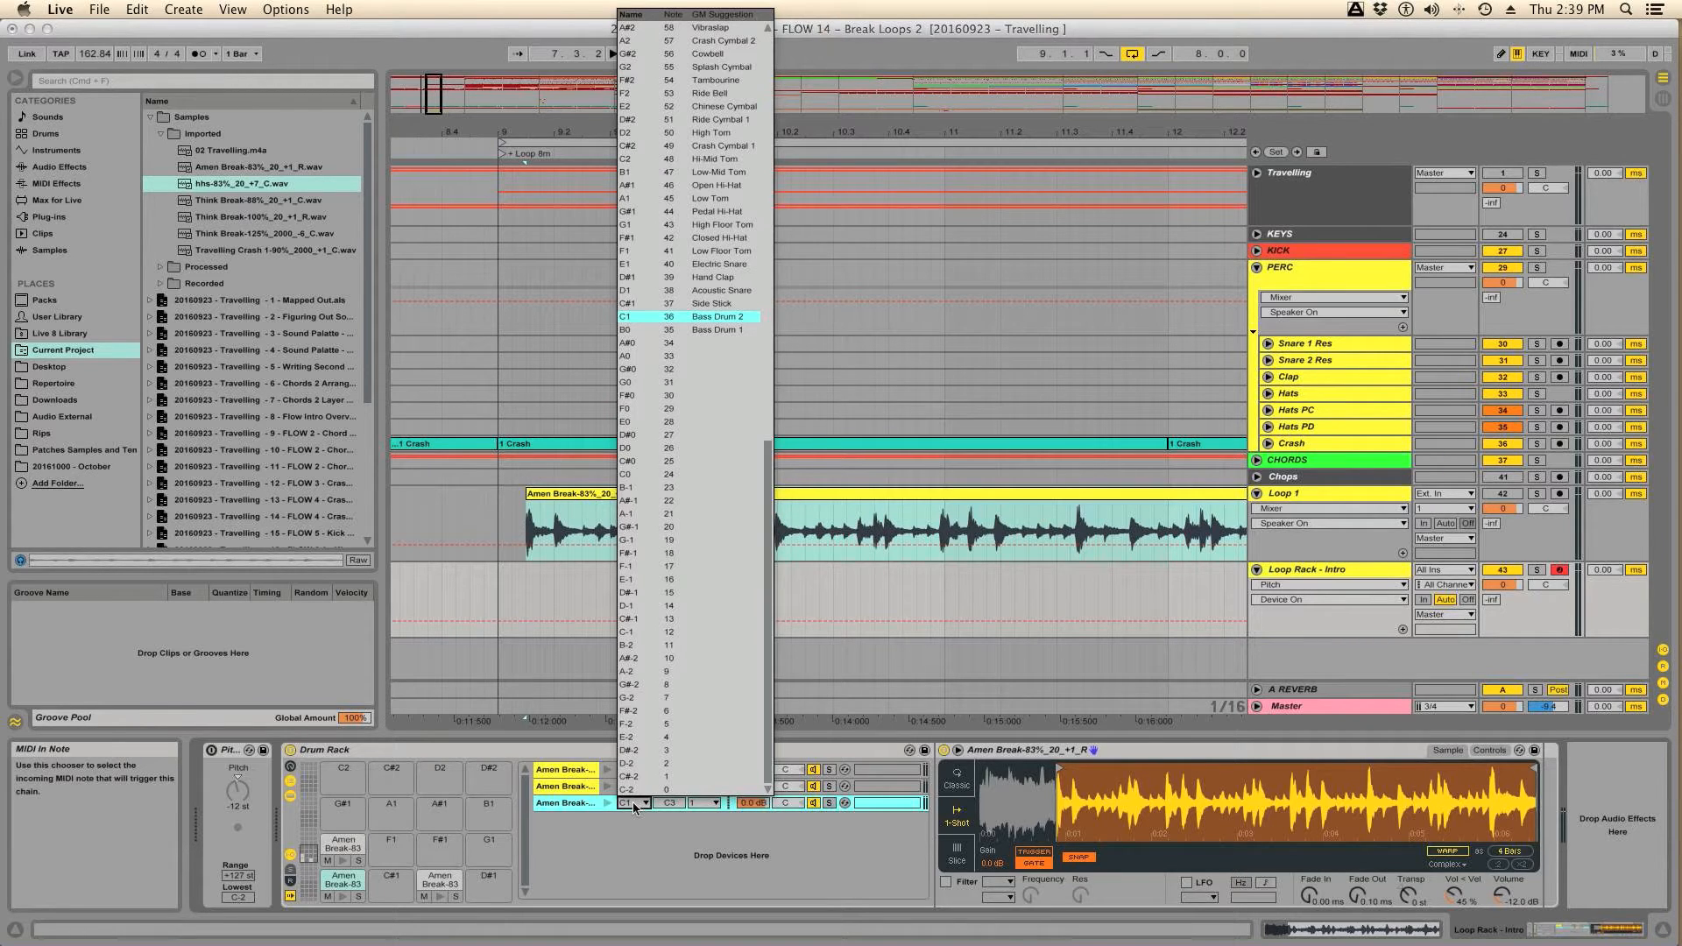
pyautogui.click(635, 804)
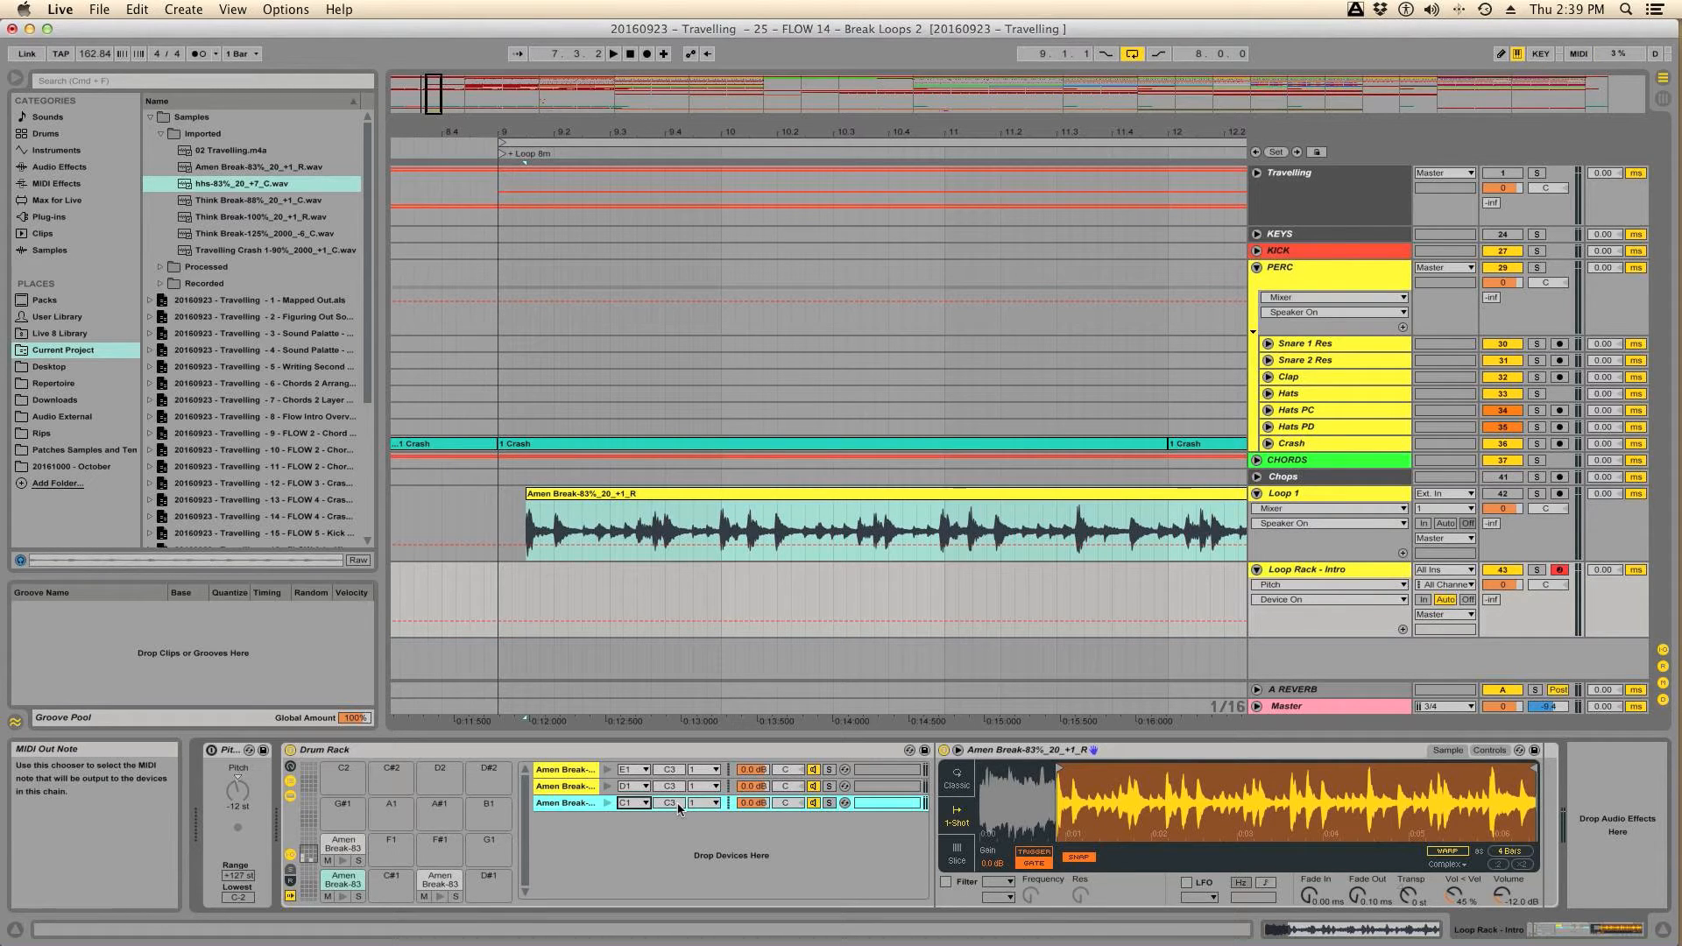
pyautogui.click(632, 805)
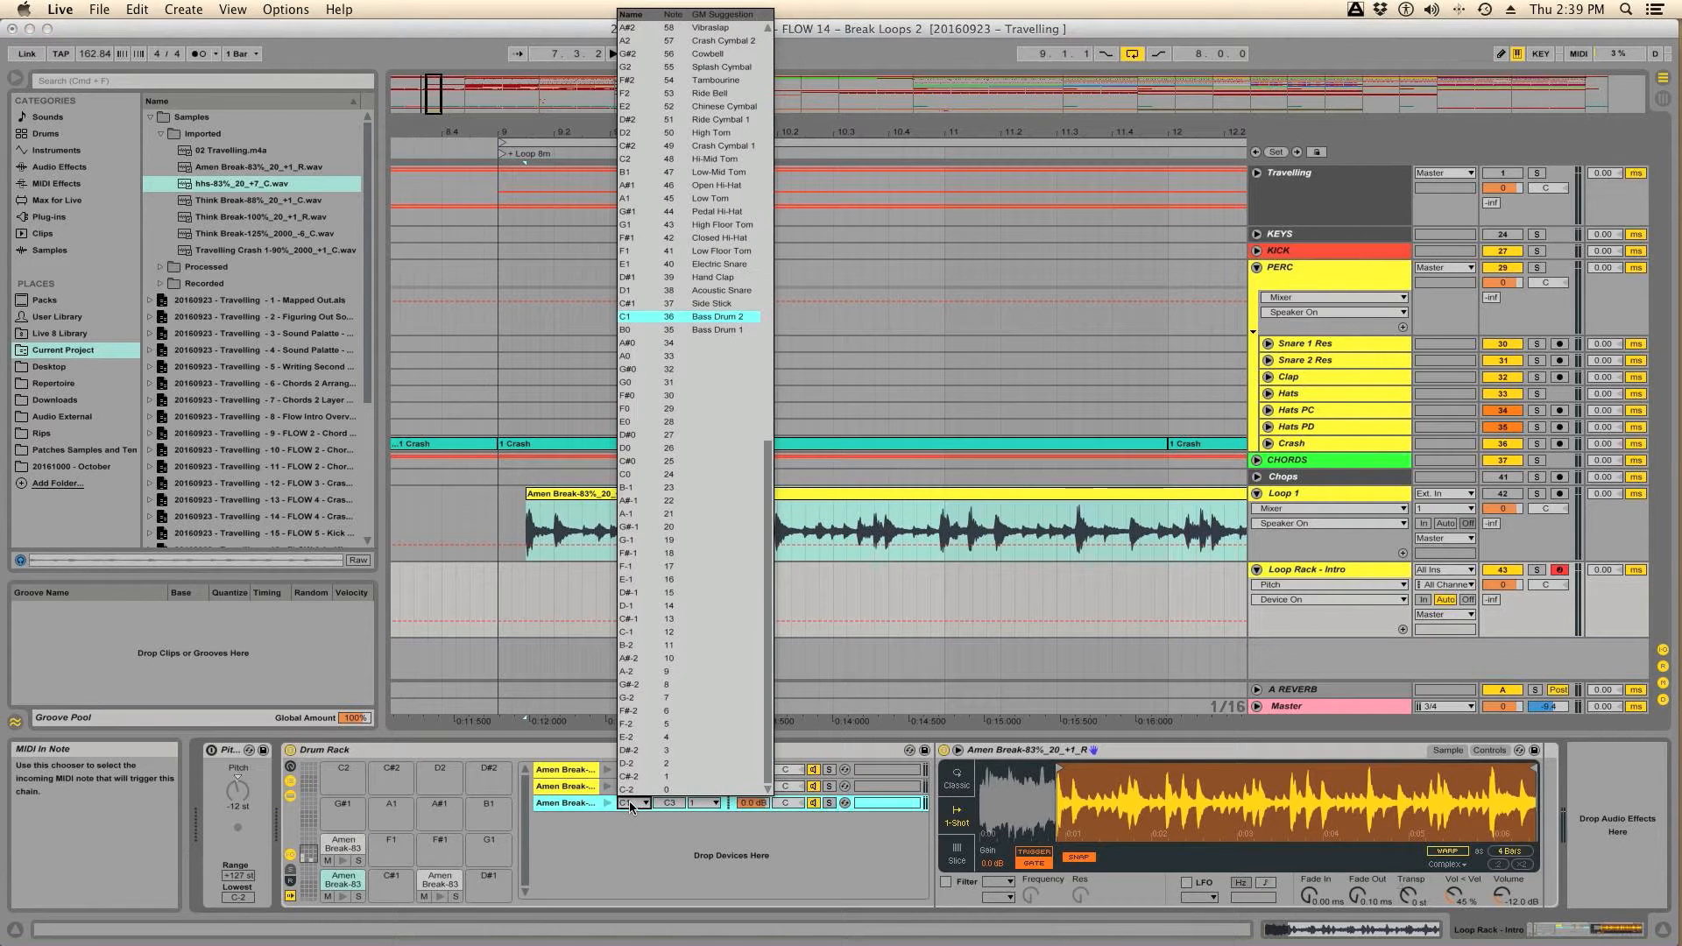
pyautogui.click(695, 474)
pyautogui.press('a')
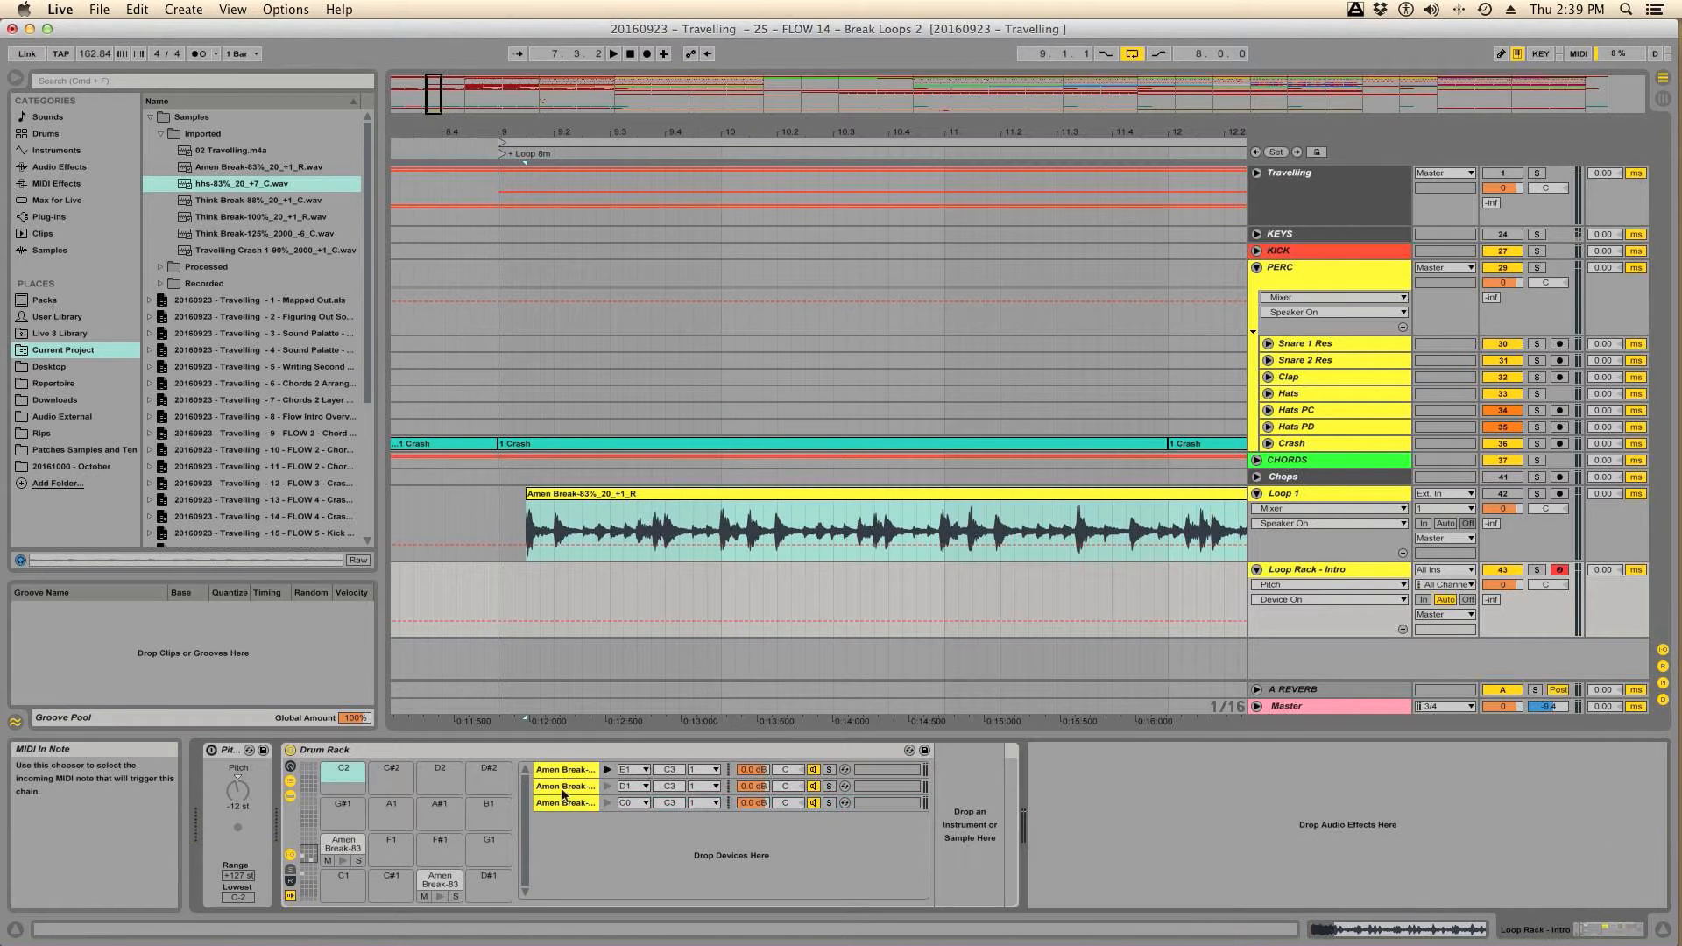
pyautogui.click(635, 802)
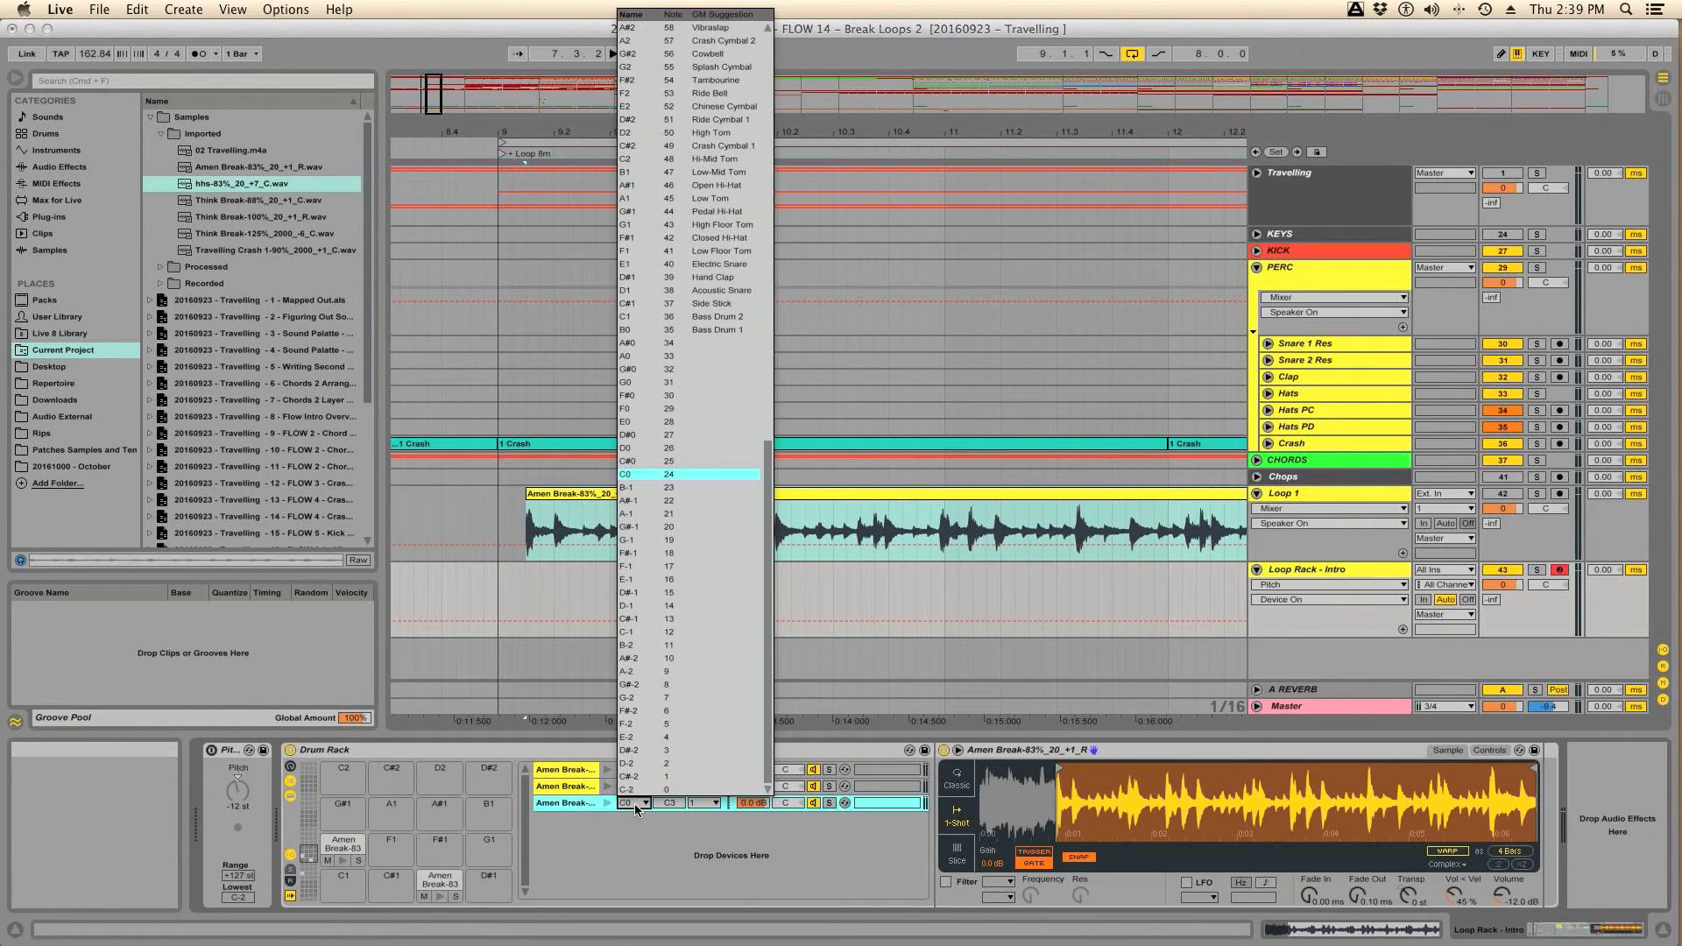
pyautogui.click(686, 323)
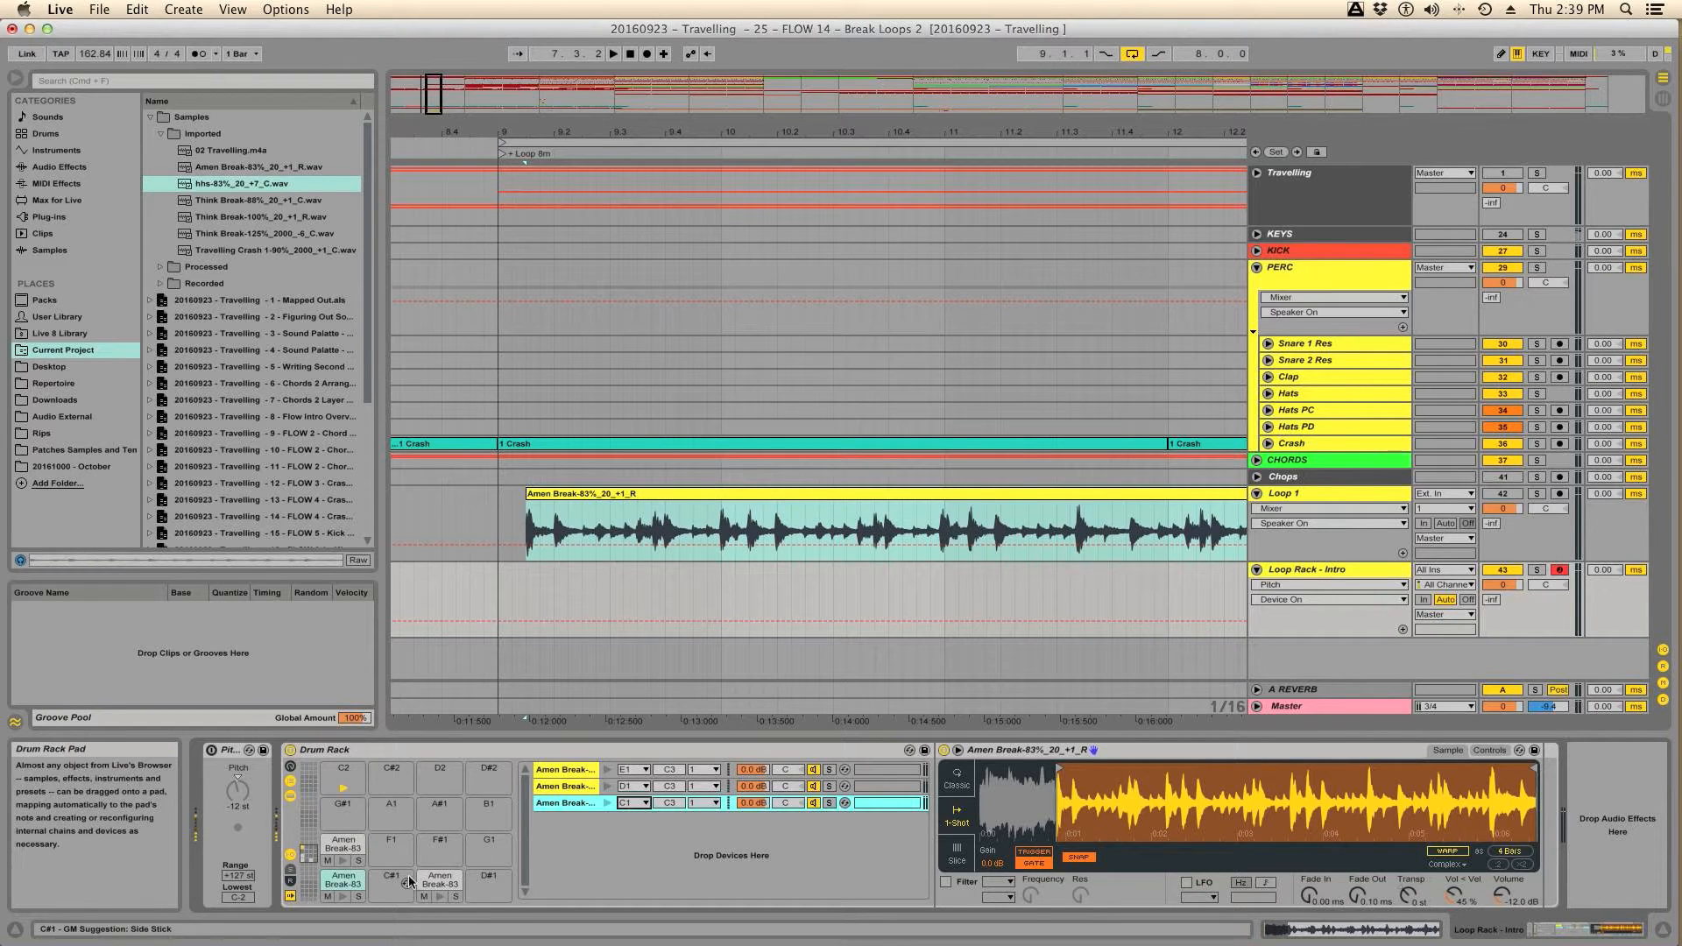
pyautogui.click(343, 775)
pyautogui.click(211, 750)
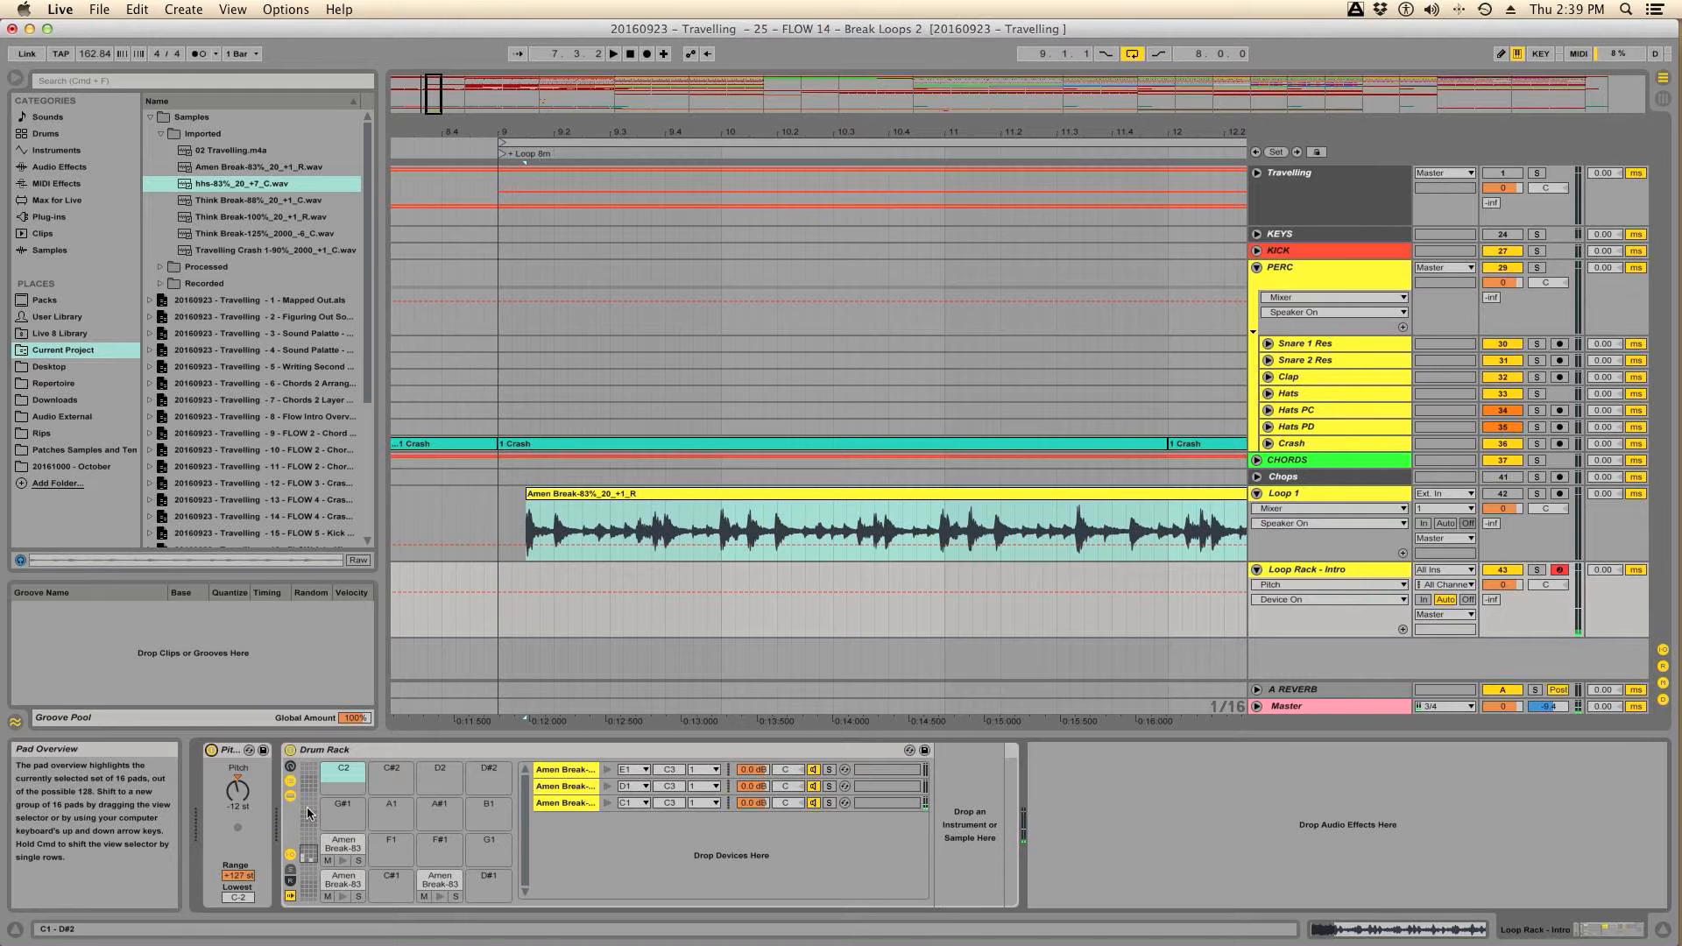
# Step: Compare Classic and 1-Shot playback modes in pad C1's Simpler, ending in 1-Shot mode
pyautogui.click(341, 889)
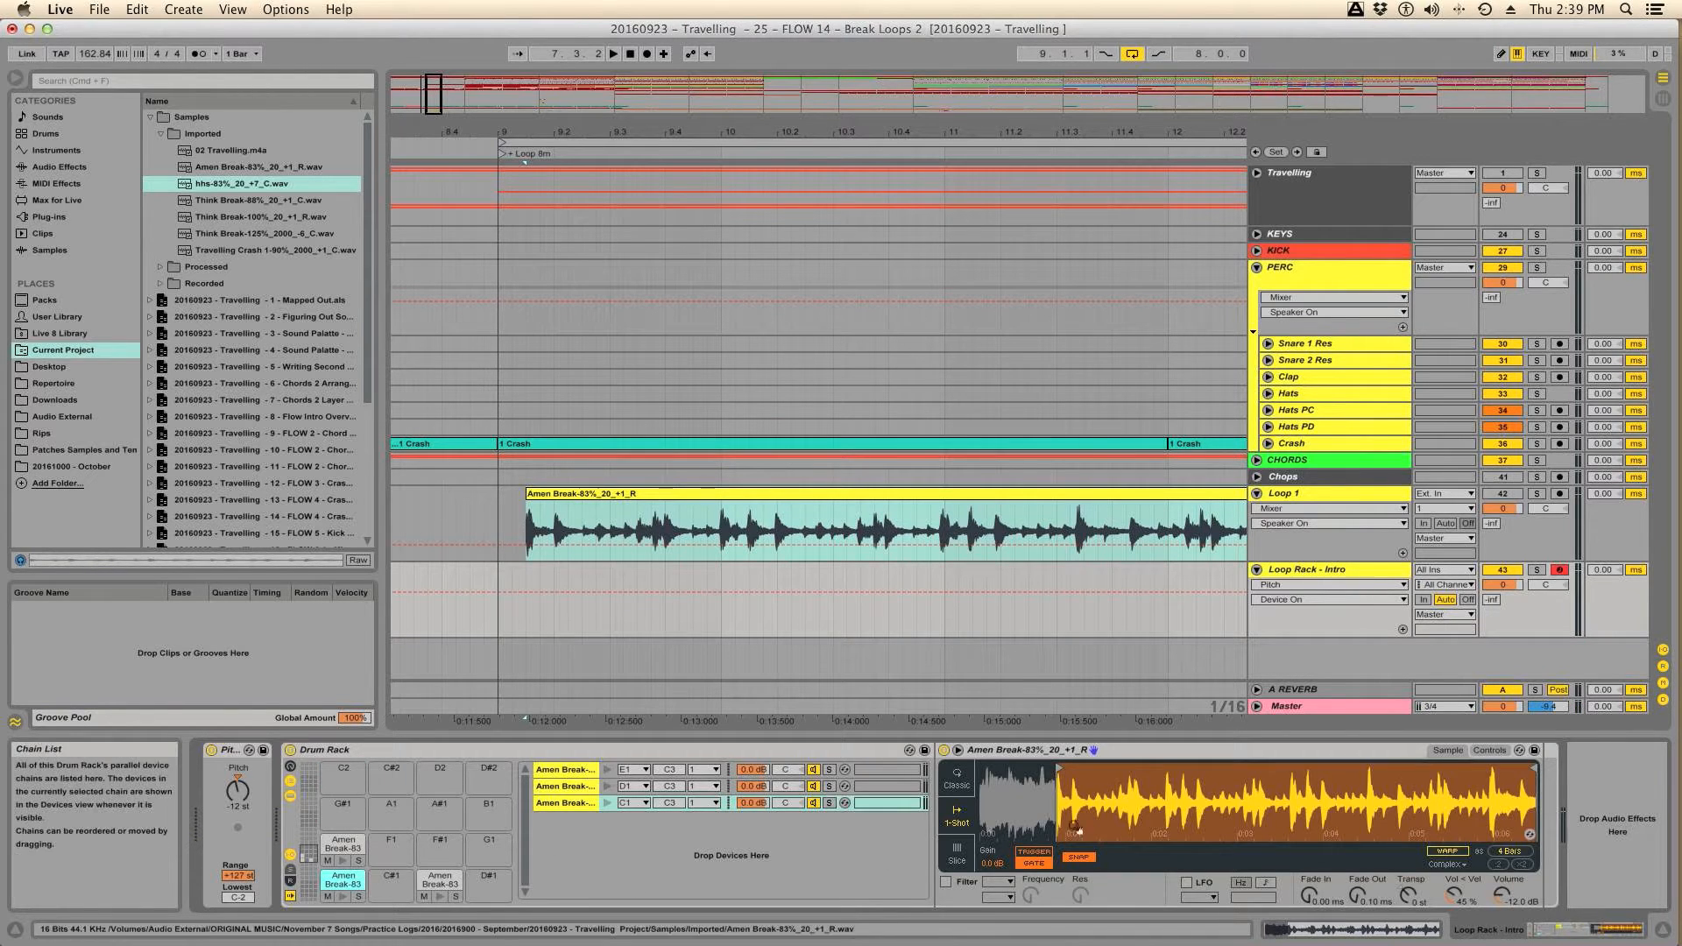
pyautogui.moveTo(1472, 871); pyautogui.dragTo(1629, 891)
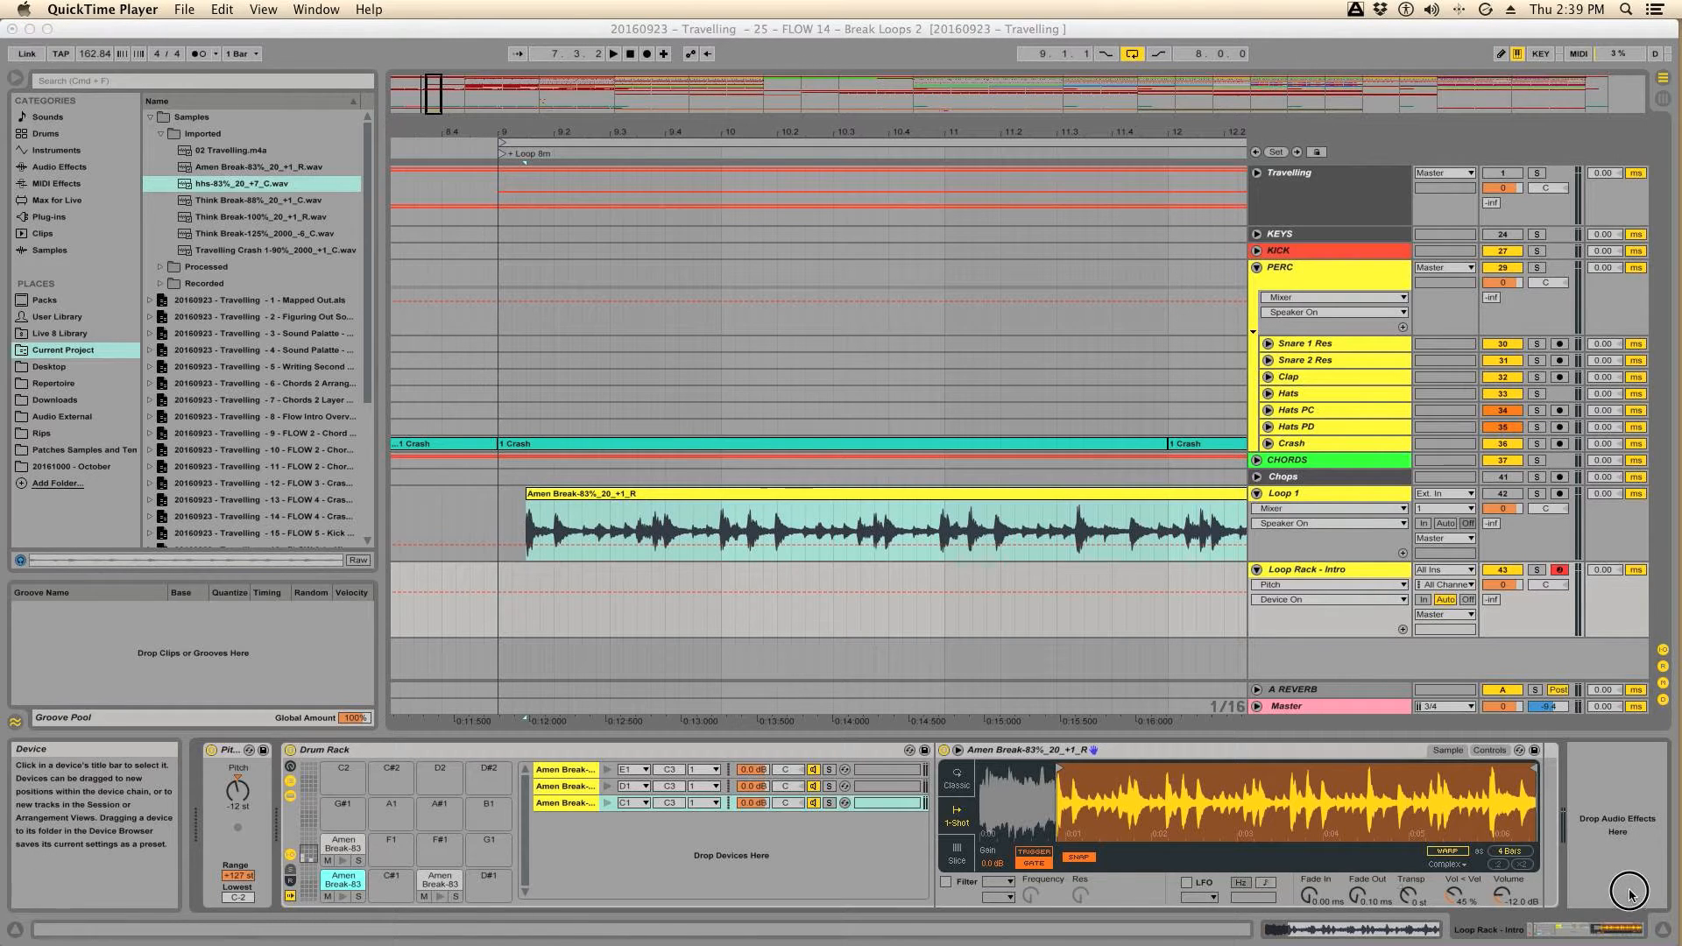
pyautogui.click(1179, 752)
pyautogui.click(958, 787)
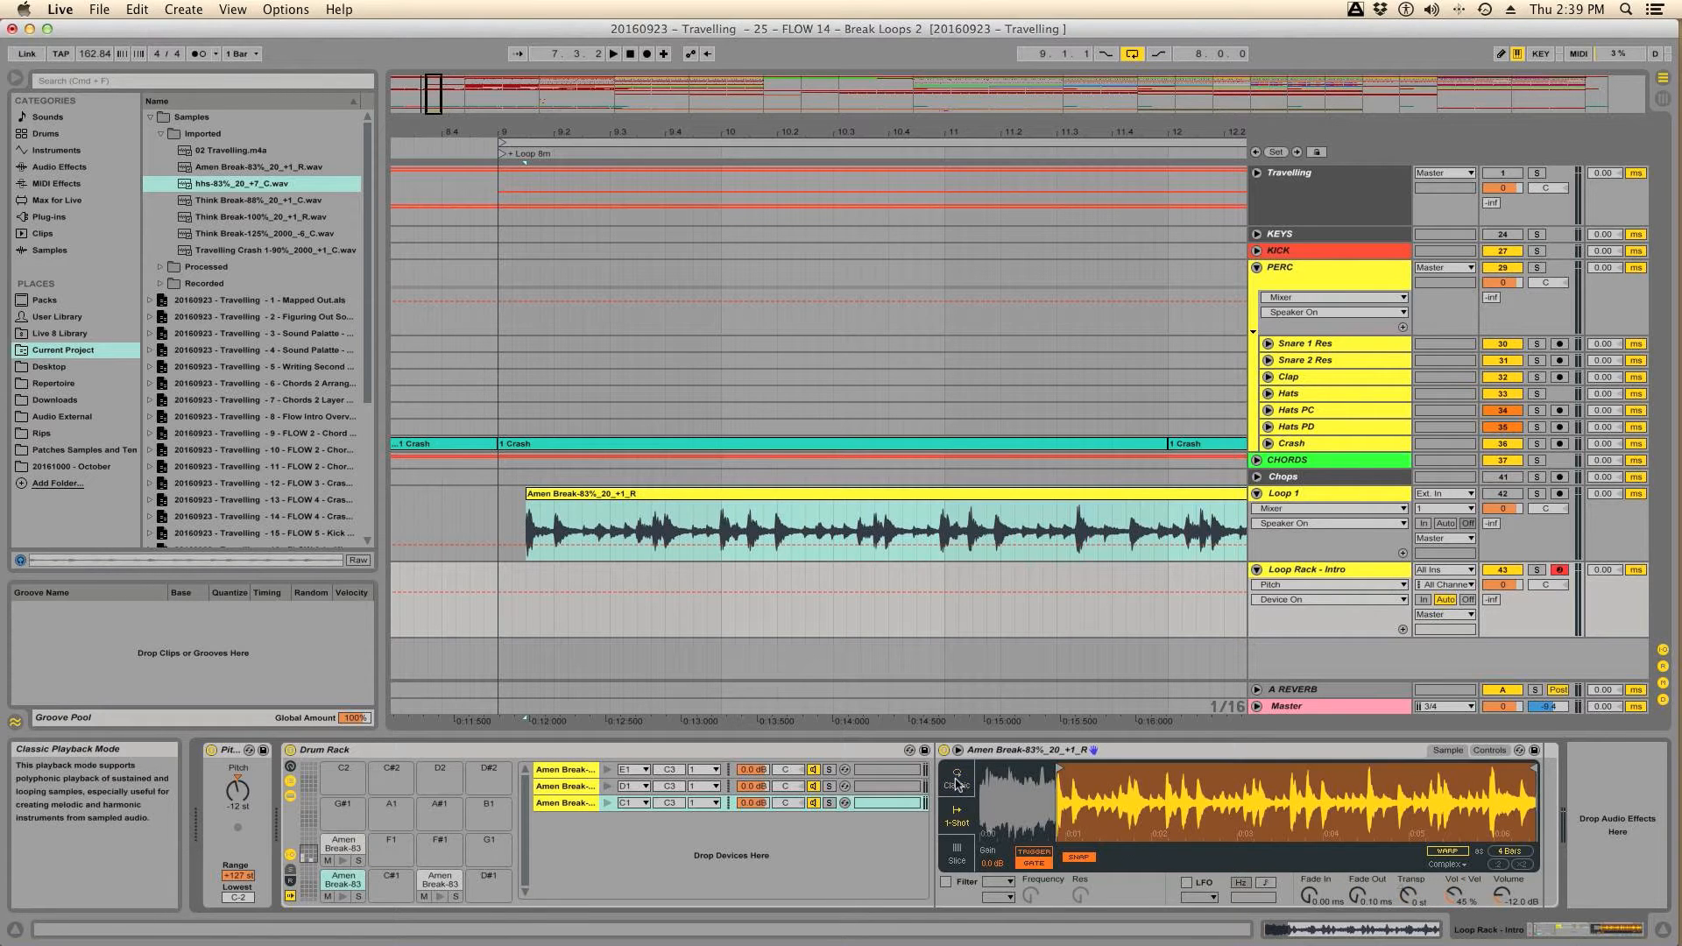
pyautogui.click(955, 815)
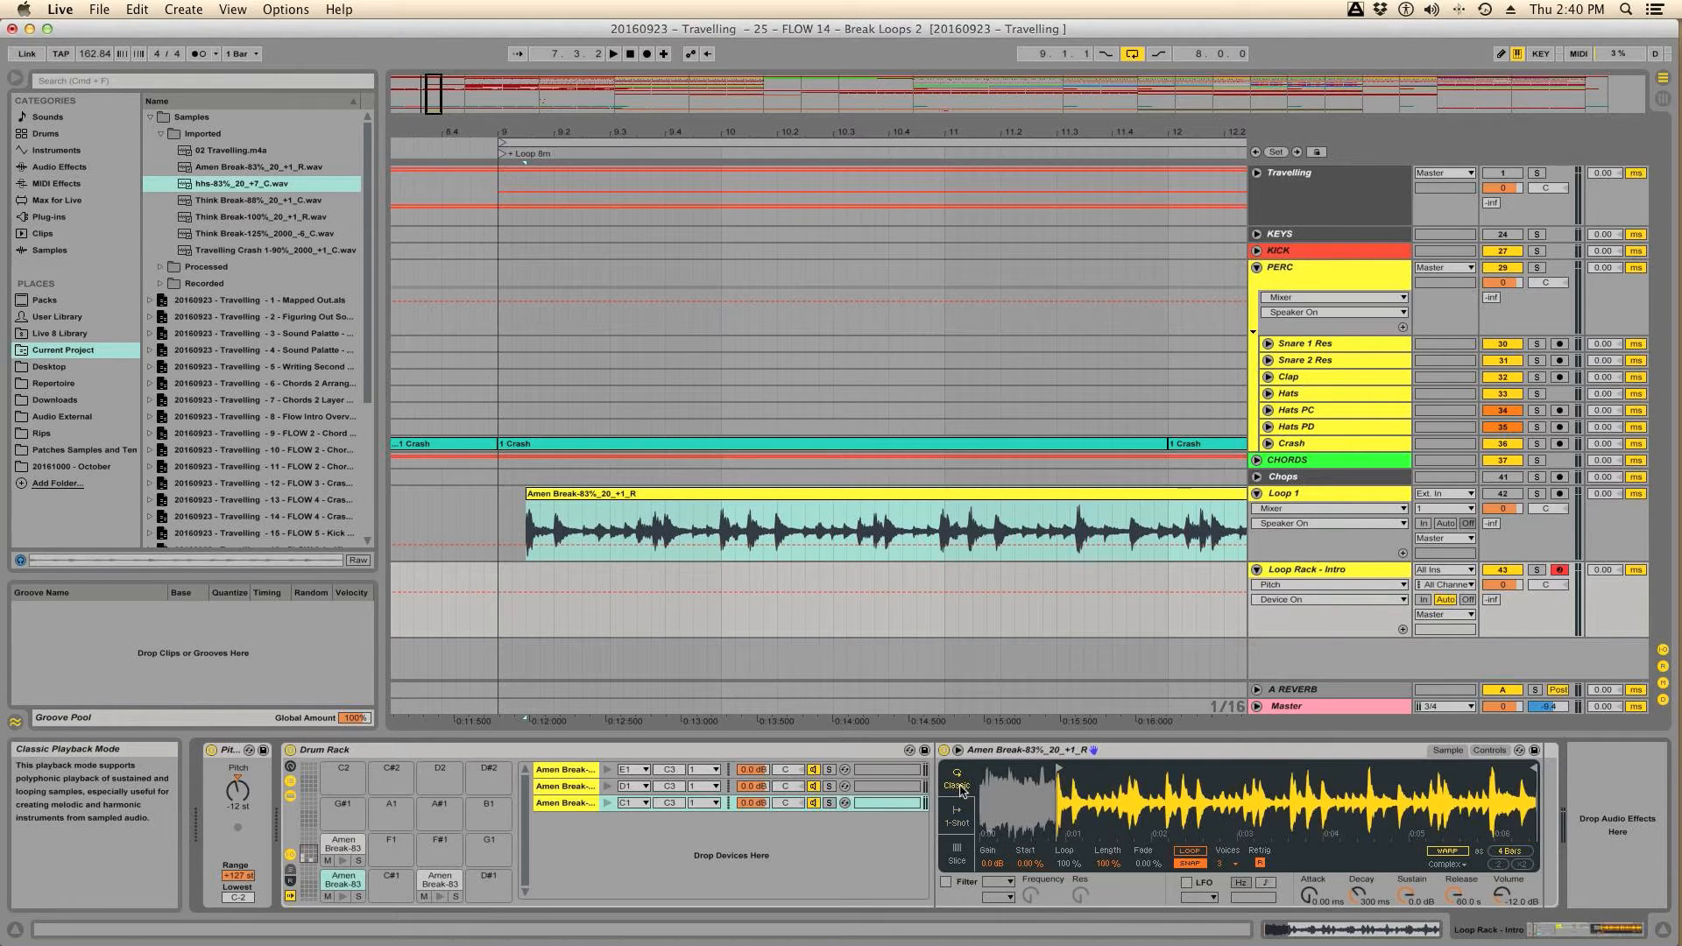
pyautogui.moveTo(1572, 881); pyautogui.dragTo(1651, 877)
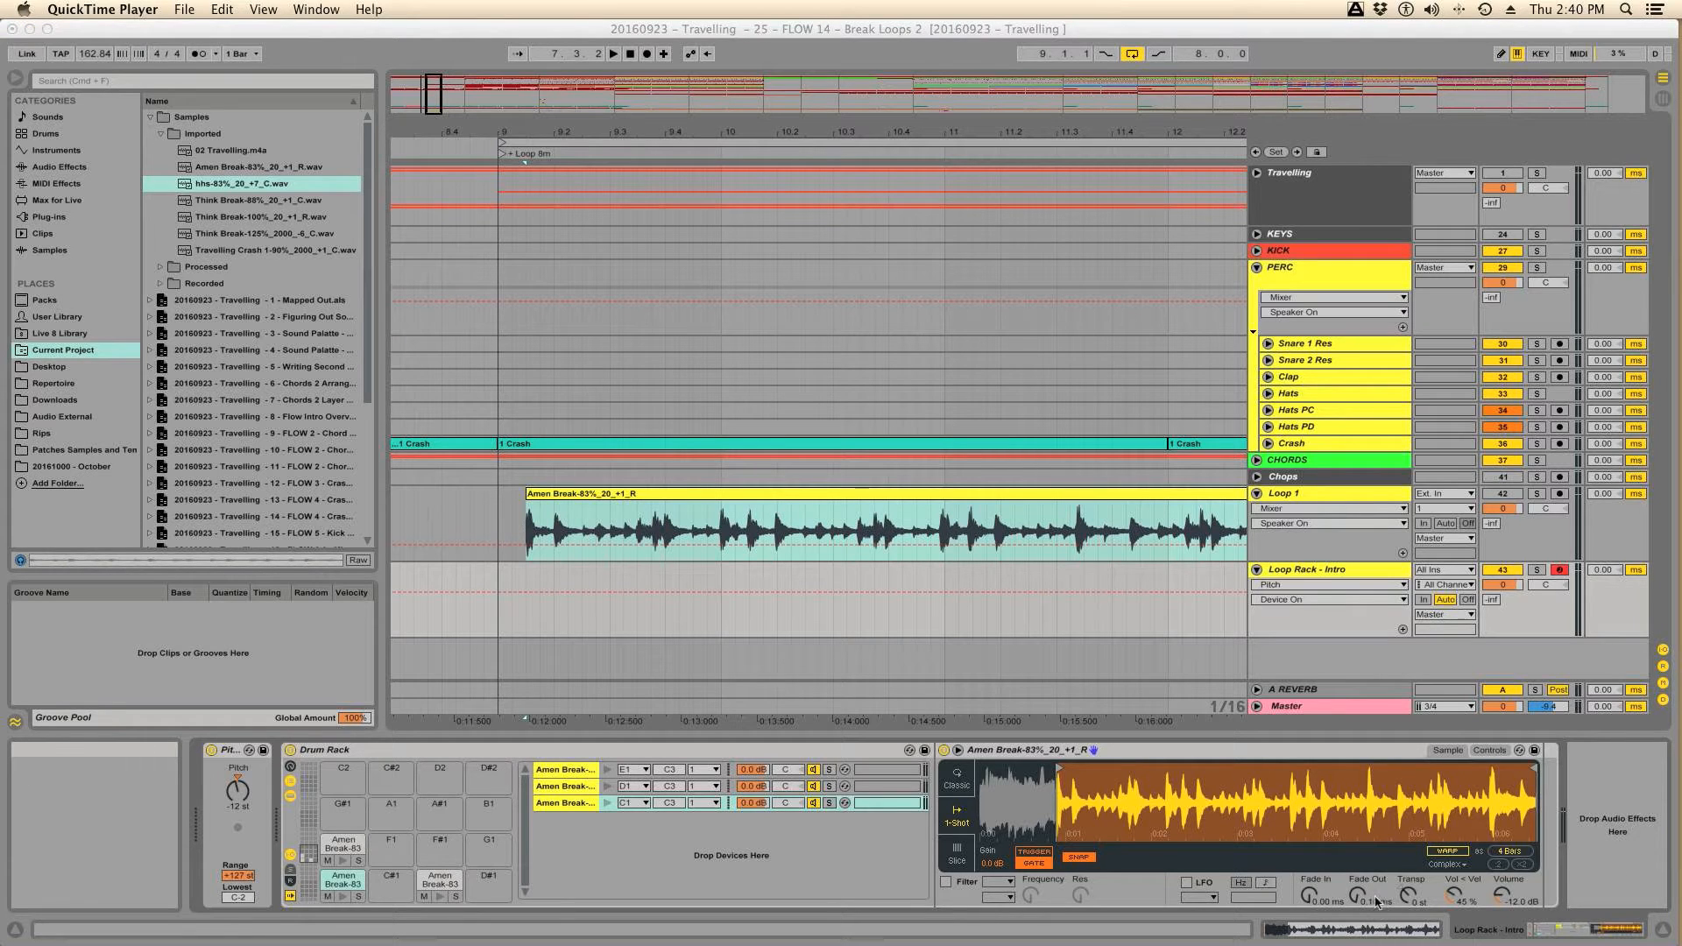
pyautogui.click(951, 824)
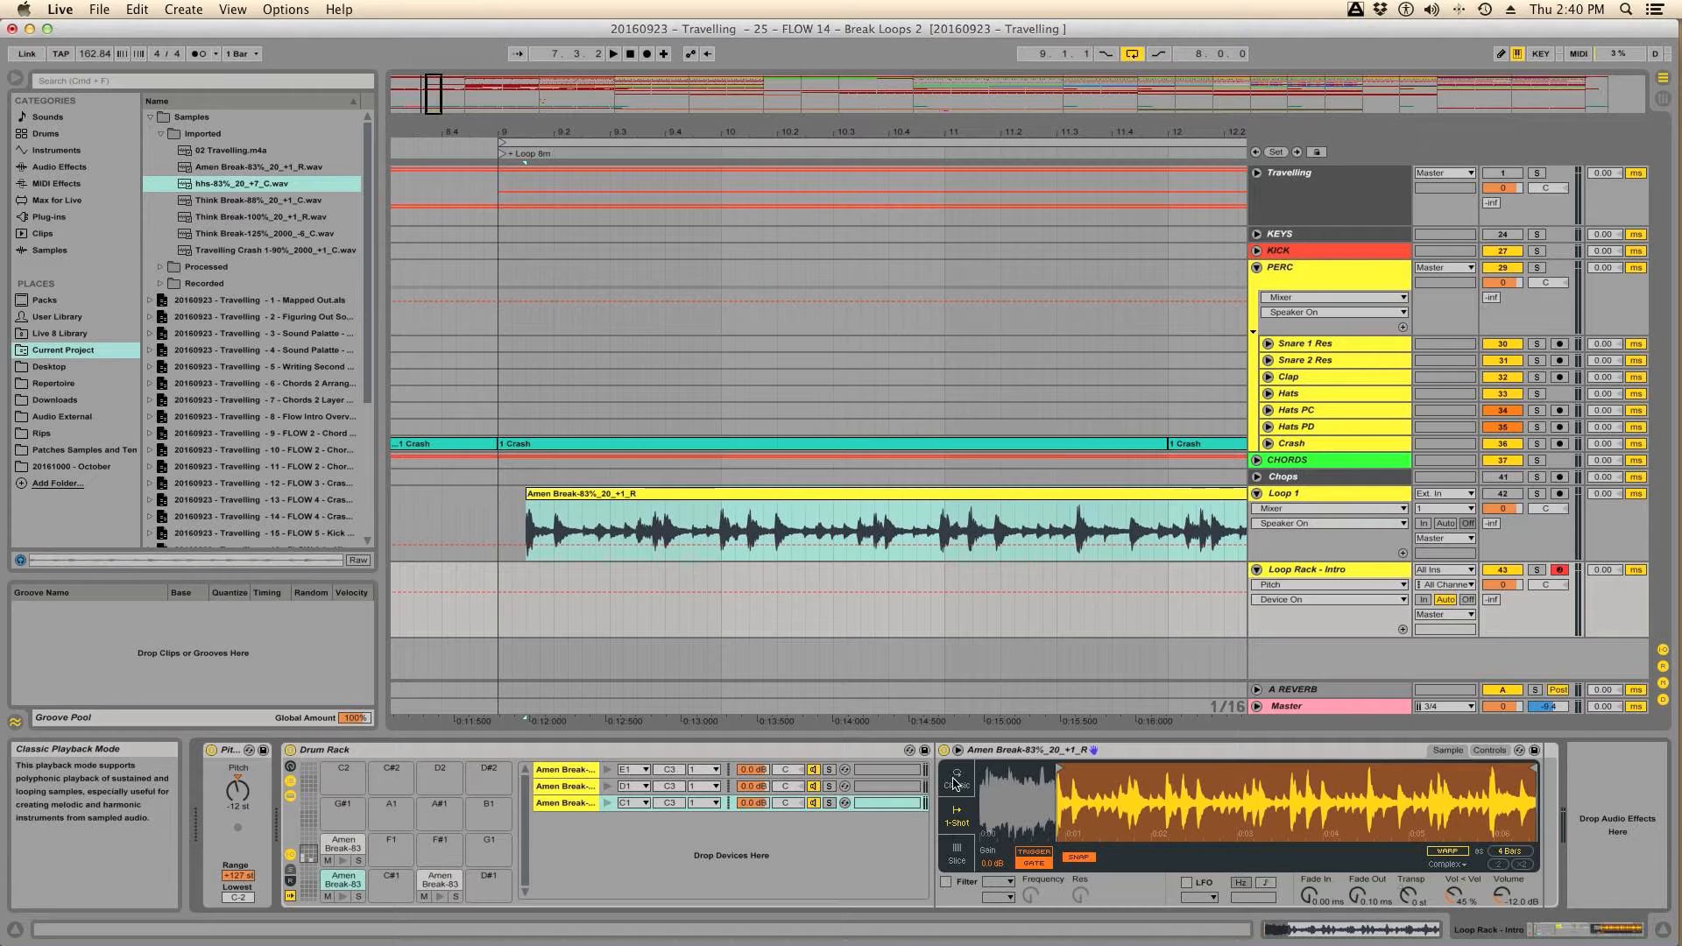
pyautogui.click(956, 782)
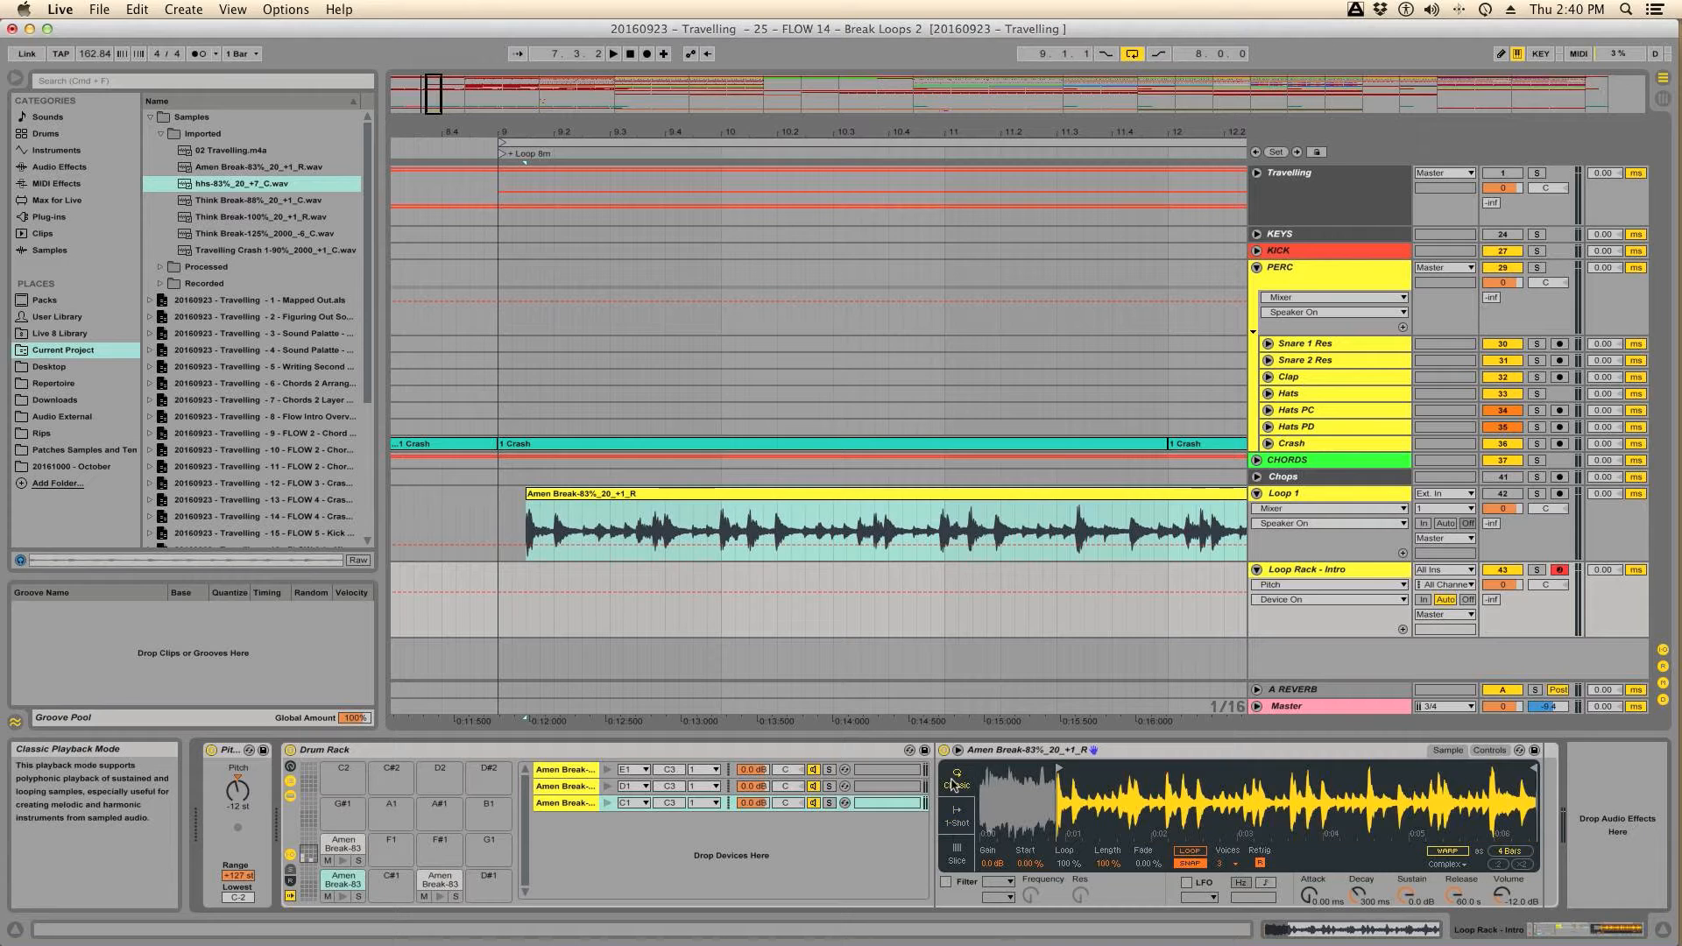
pyautogui.click(953, 819)
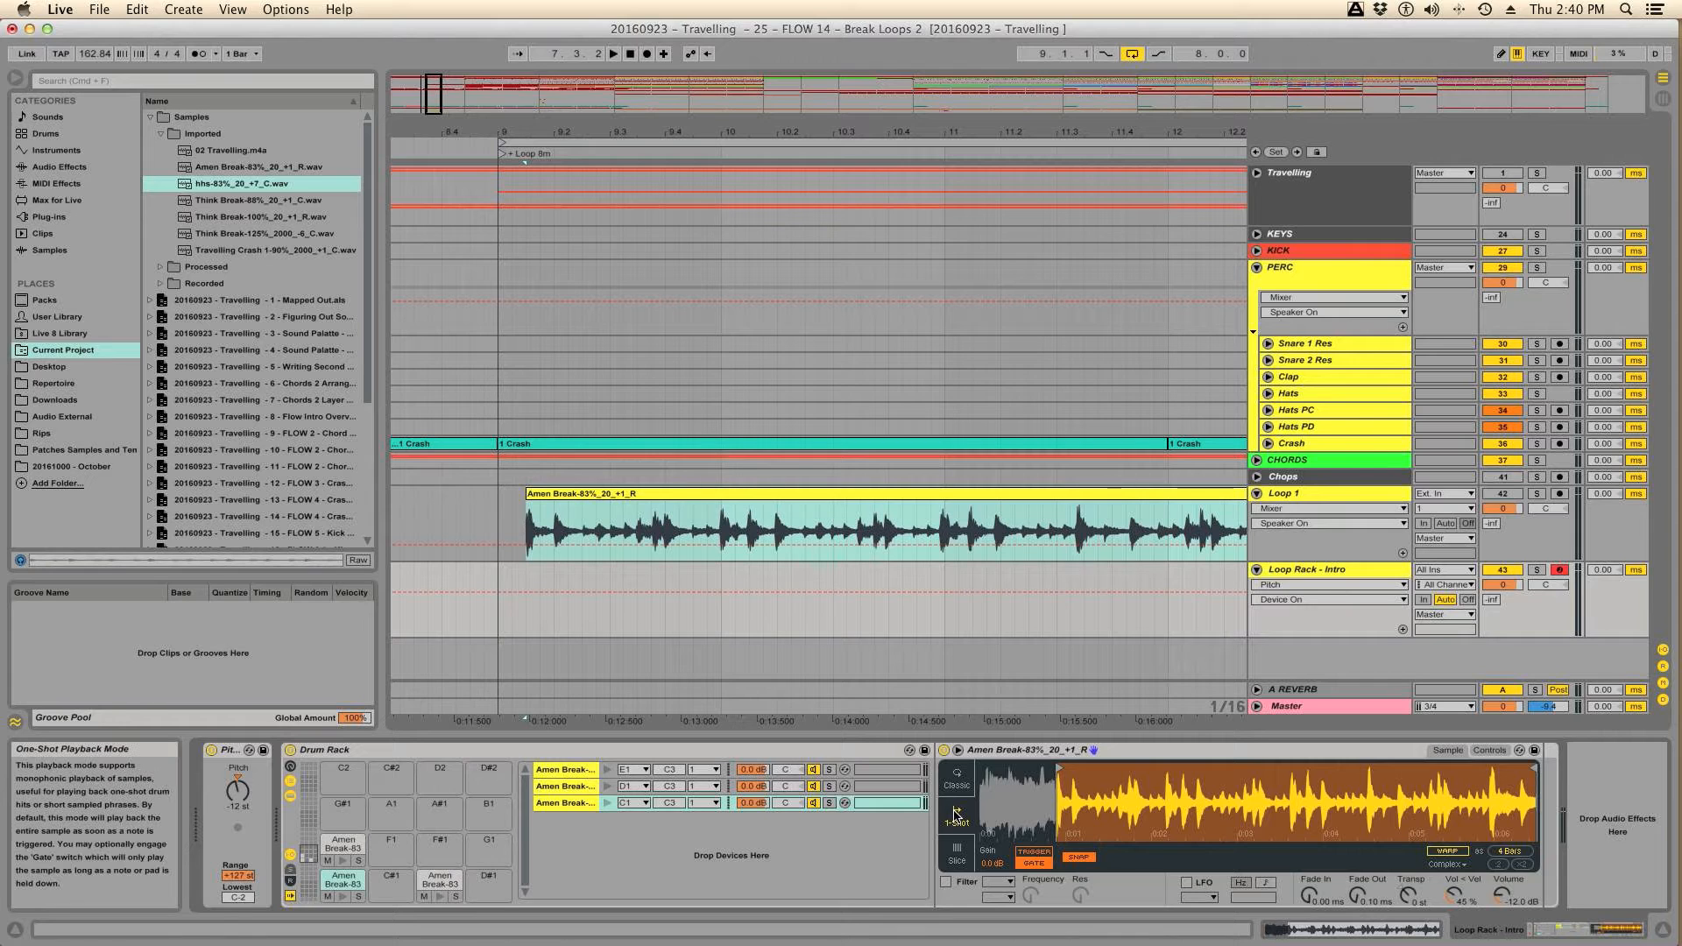
# Step: Move the Amen Break from pad C1 to C2, and neutralize the Pitch effect by setting it to 0 st and deactivating it
pyautogui.click(343, 775)
pyautogui.click(340, 878)
pyautogui.click(340, 879)
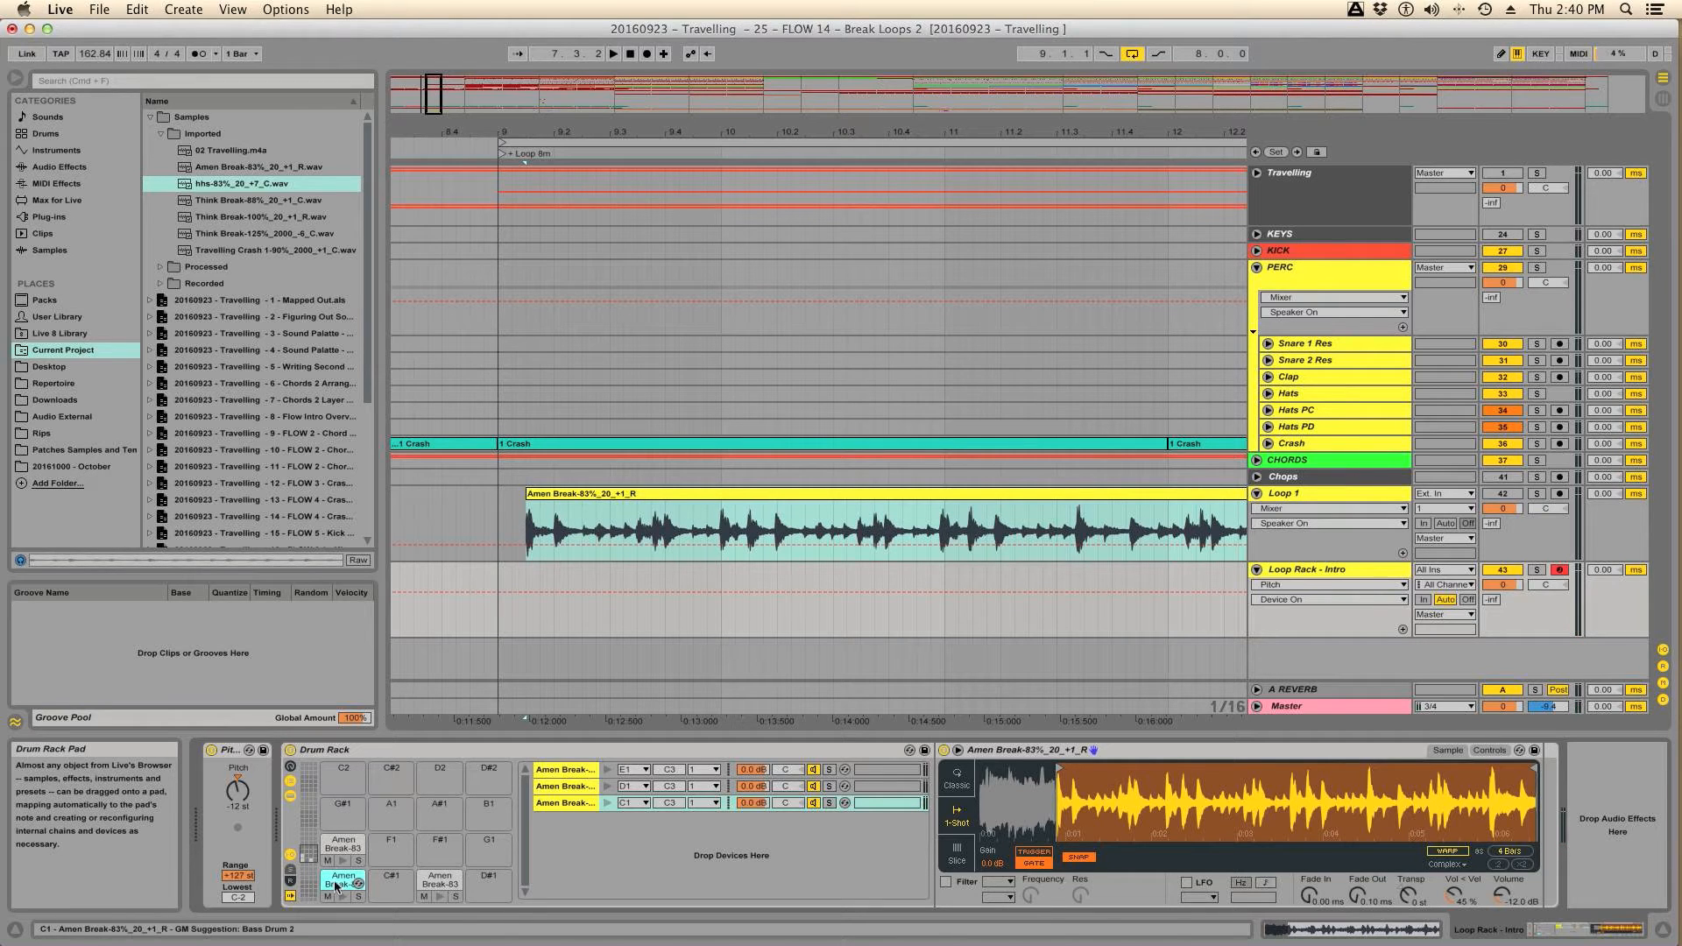
pyautogui.moveTo(340, 882); pyautogui.dragTo(344, 773)
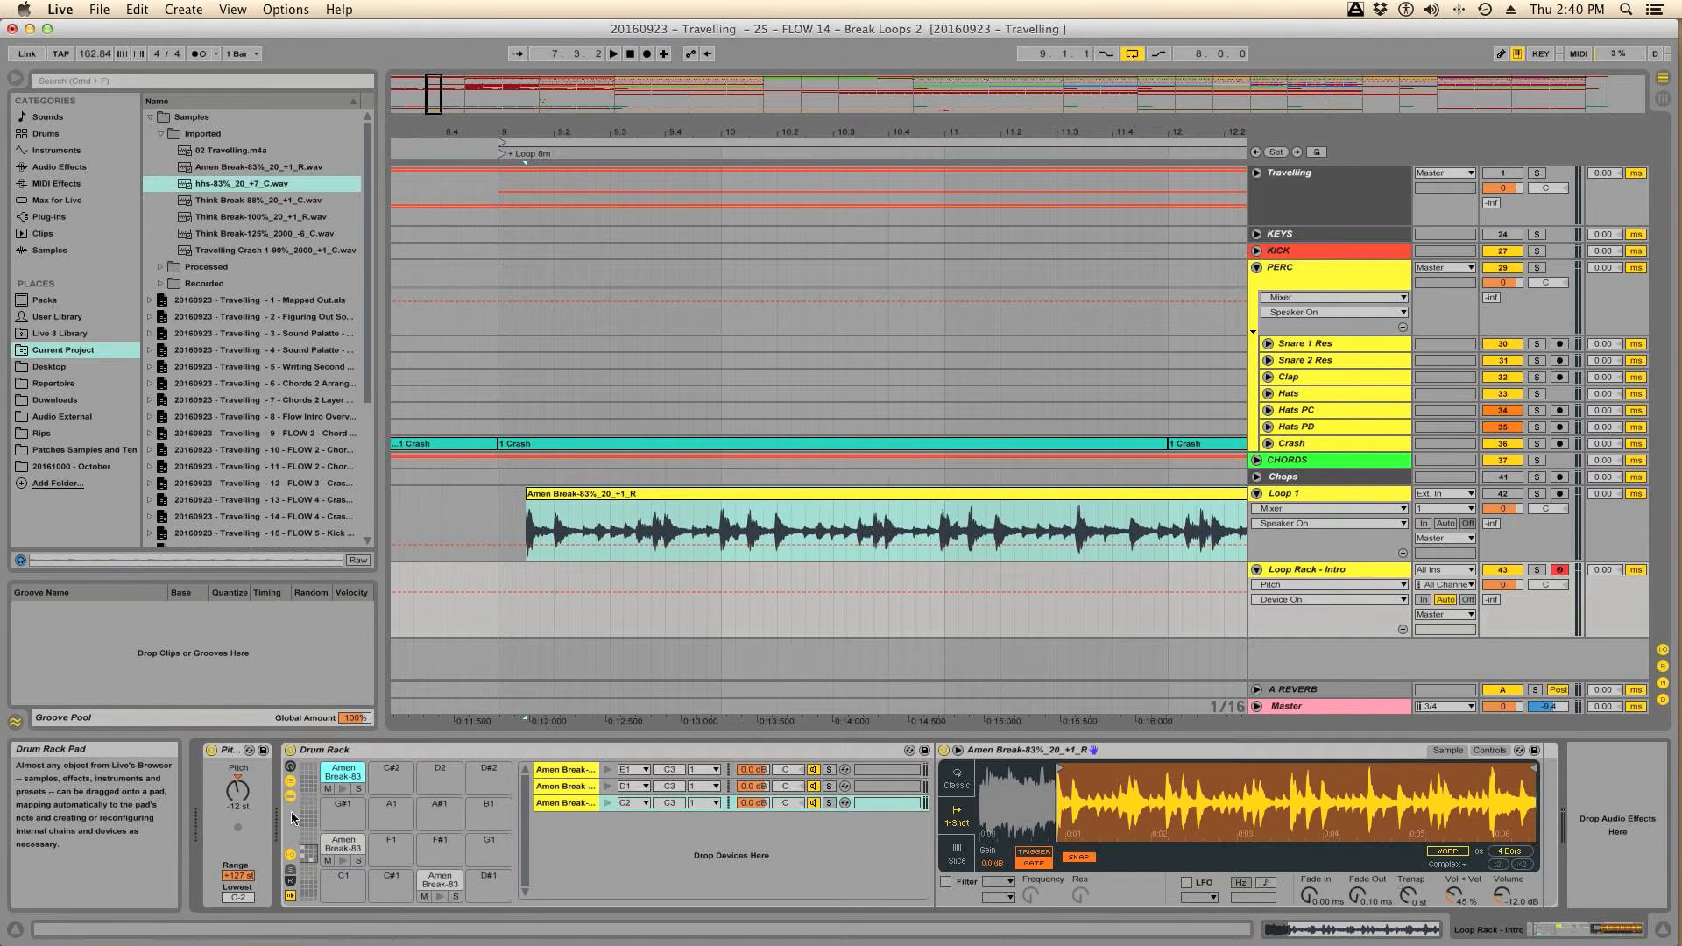
pyautogui.moveTo(244, 798); pyautogui.dragTo(235, 776)
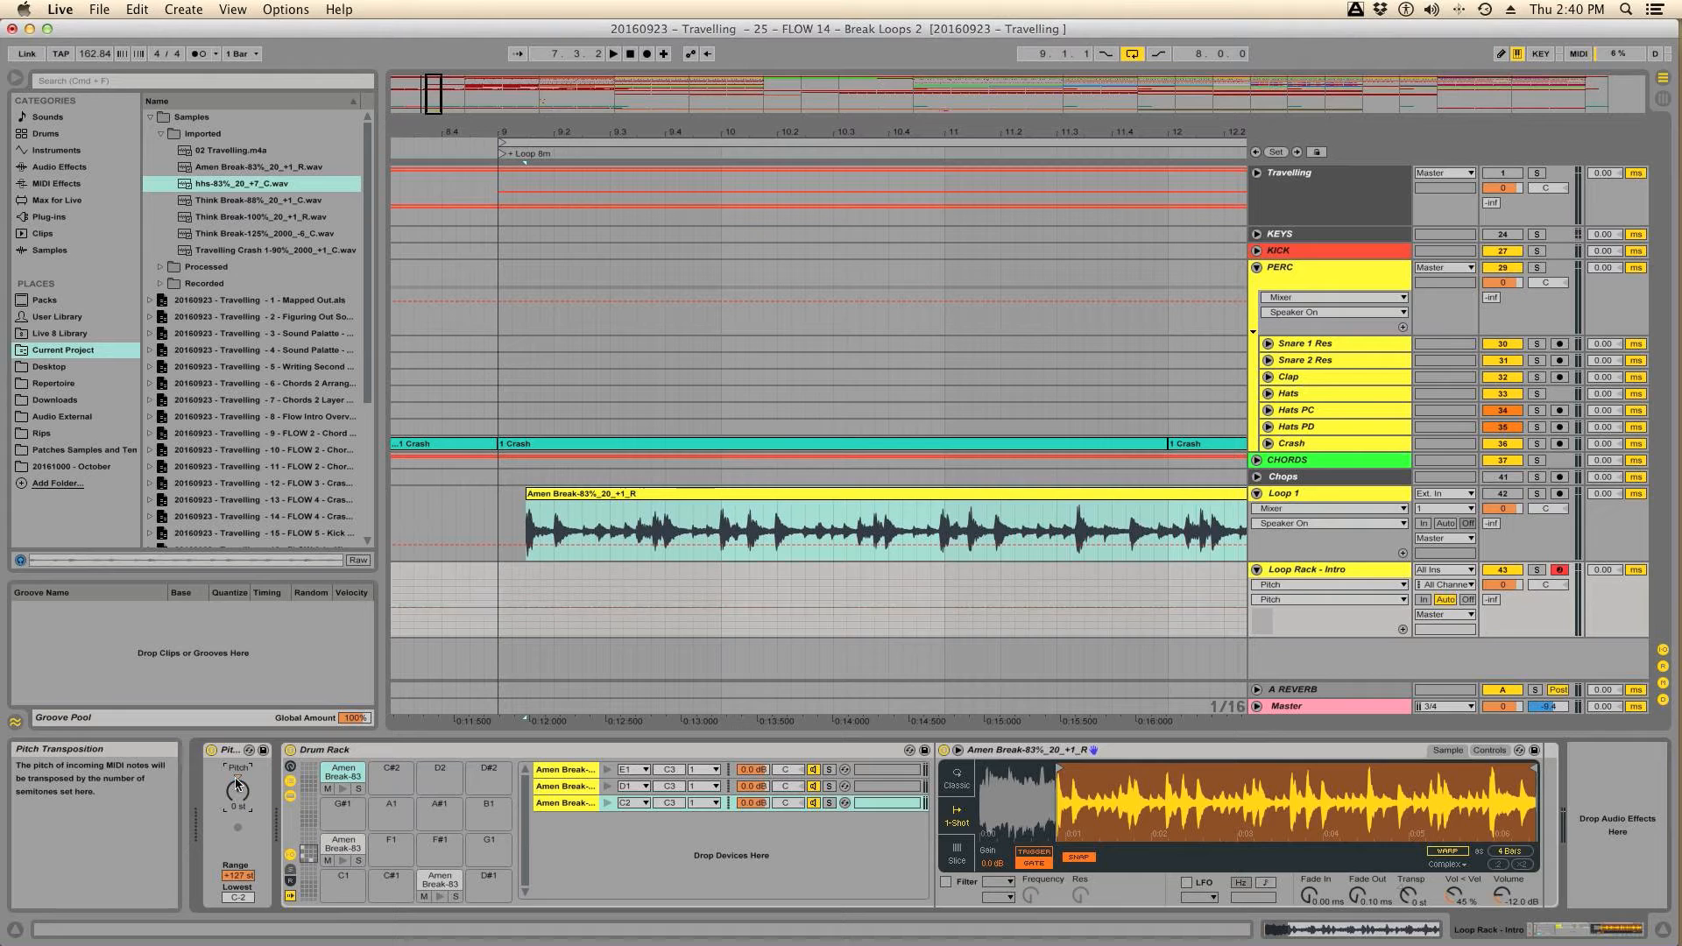
pyautogui.click(211, 750)
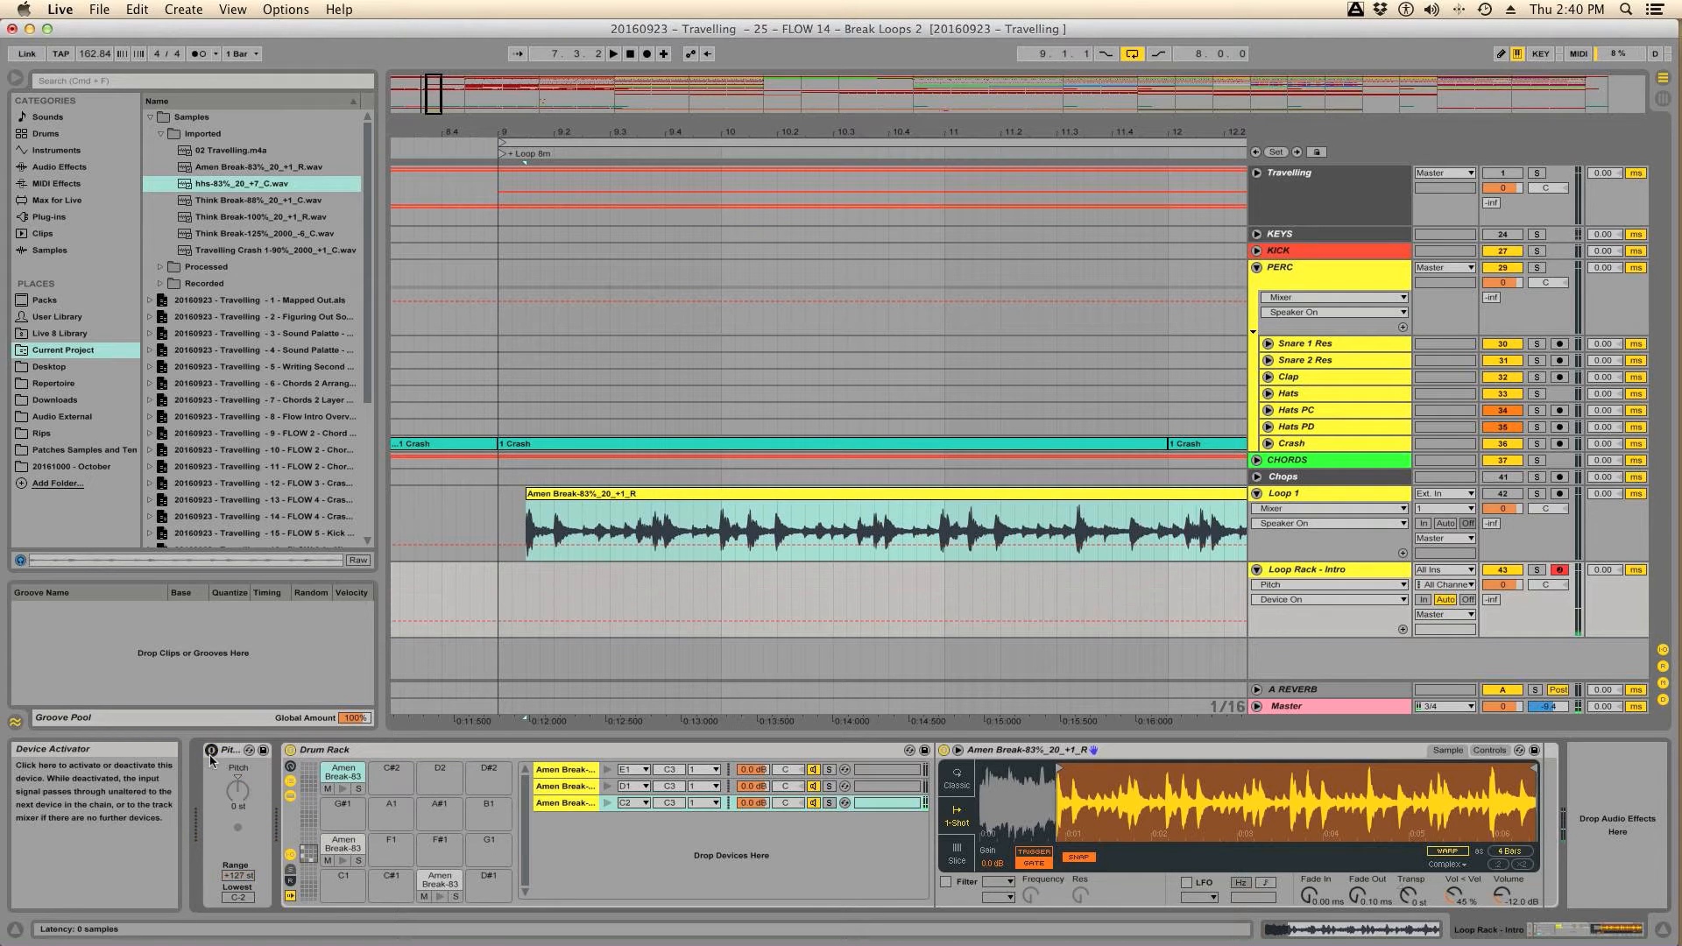
# Step: Move the Amen Break samples from pad E1 to E2 and from D1 to D2, keeping the C2 octave's pads in view
pyautogui.click(337, 848)
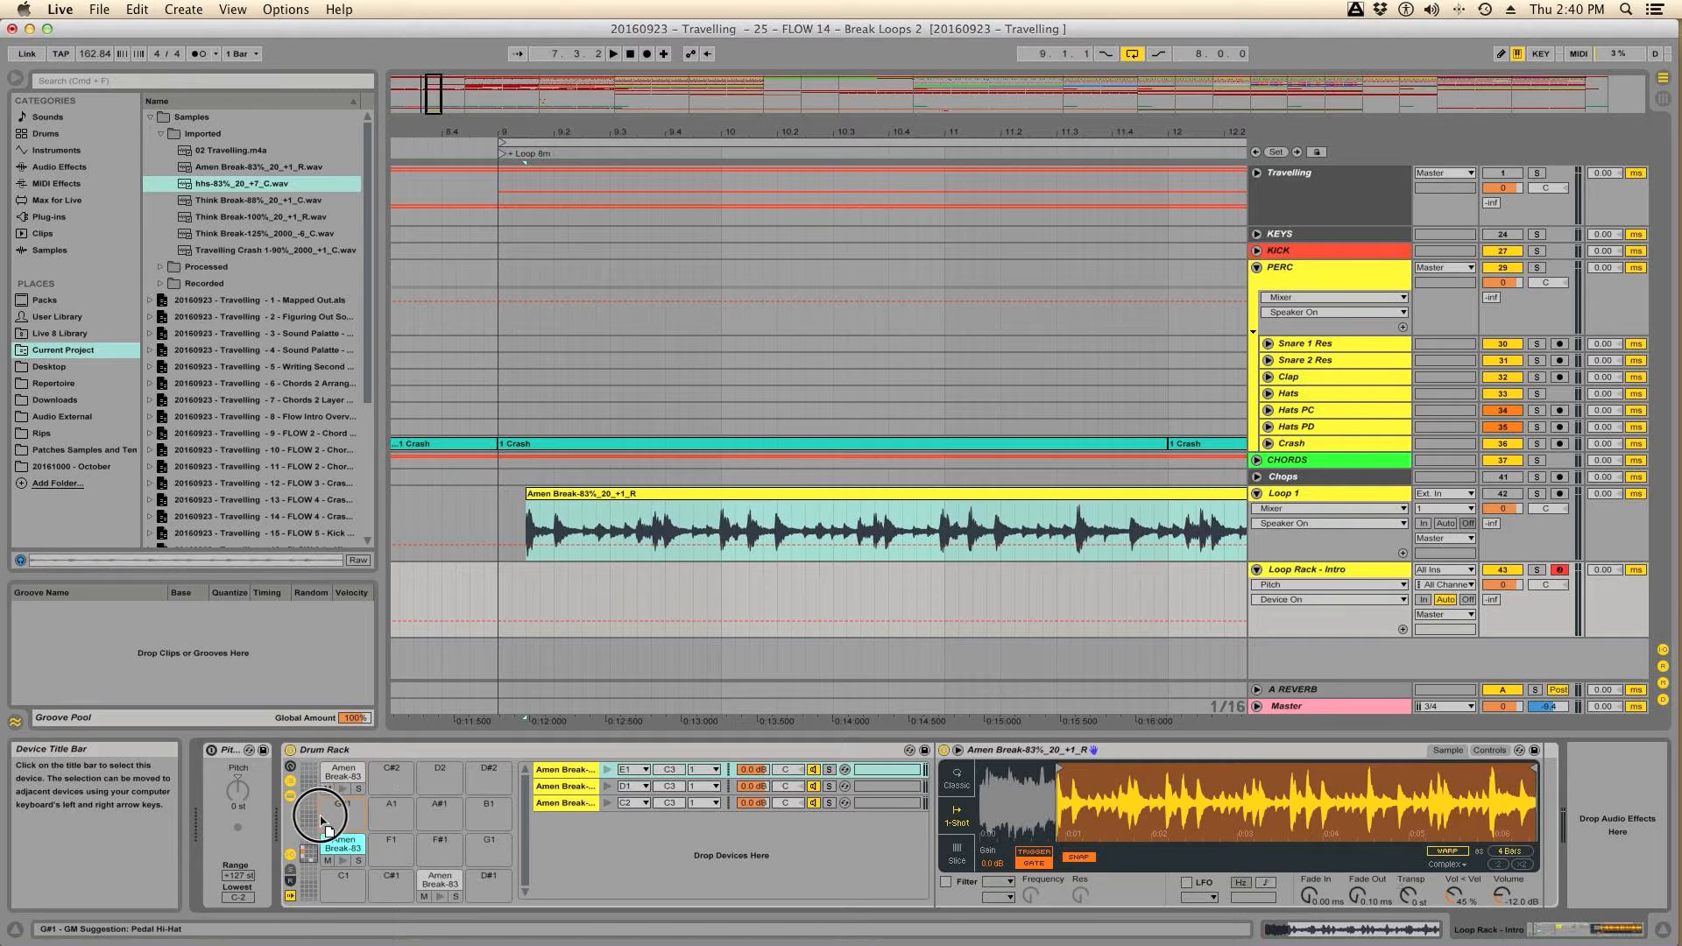
pyautogui.moveTo(322, 863)
pyautogui.mouseDown()
pyautogui.moveTo(342, 755)
pyautogui.moveTo(434, 771)
pyautogui.moveTo(366, 760)
pyautogui.moveTo(298, 863)
pyautogui.moveTo(333, 871)
pyautogui.moveTo(338, 845)
pyautogui.moveTo(308, 845)
pyautogui.mouseUp()
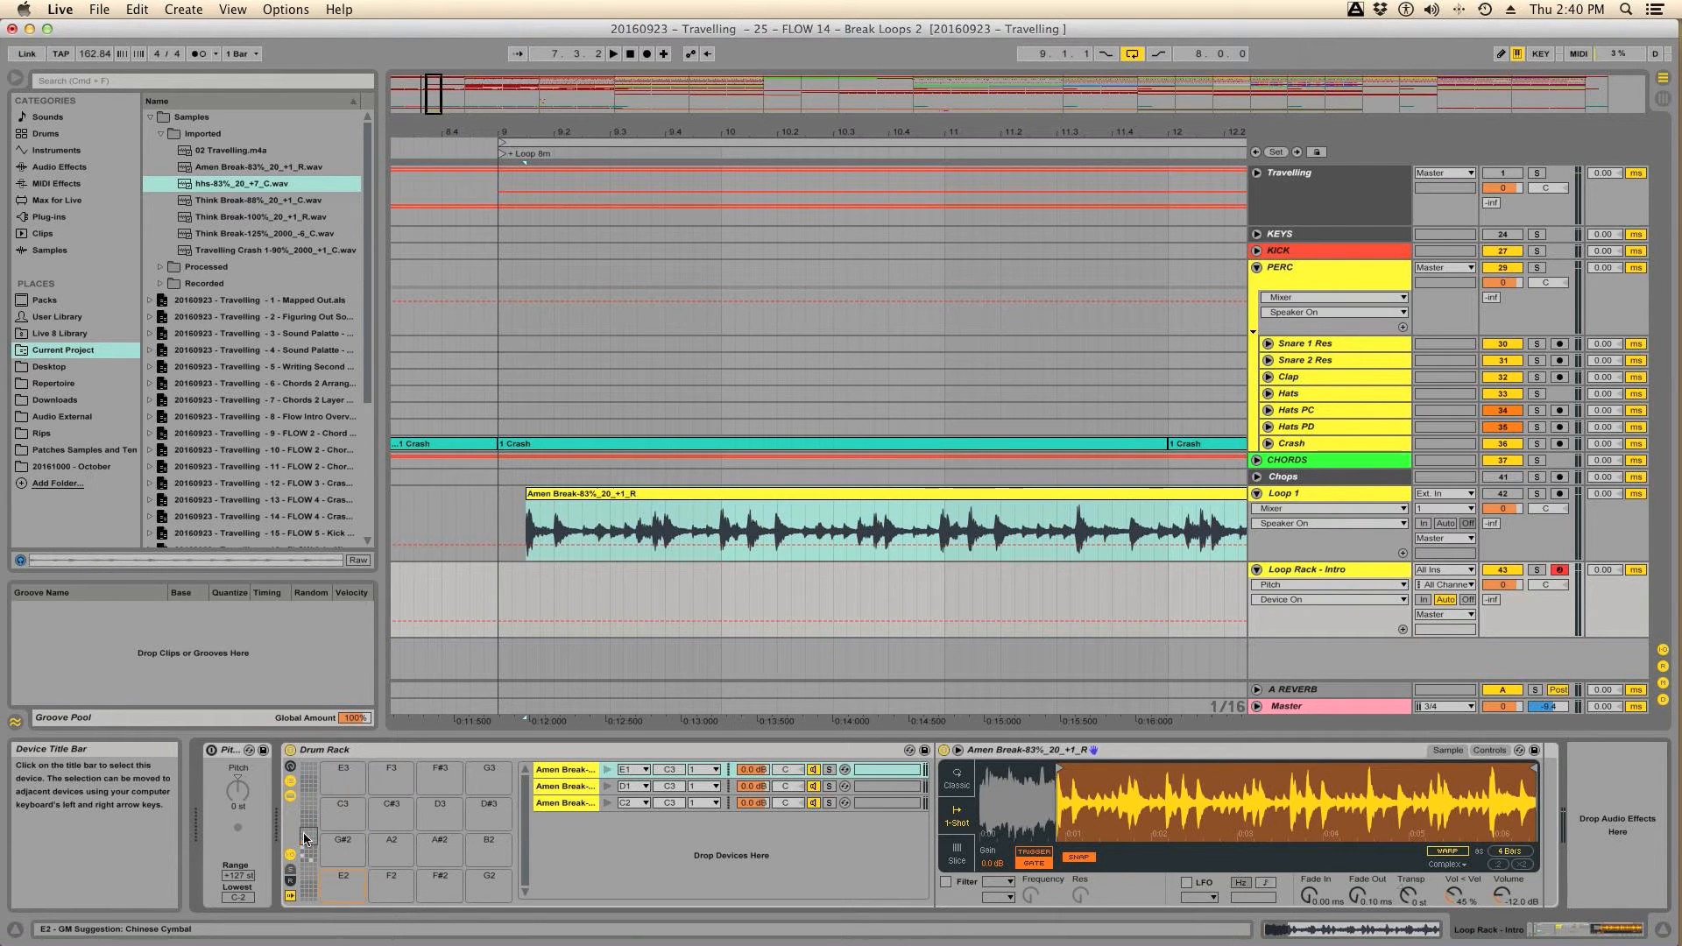
pyautogui.click(312, 847)
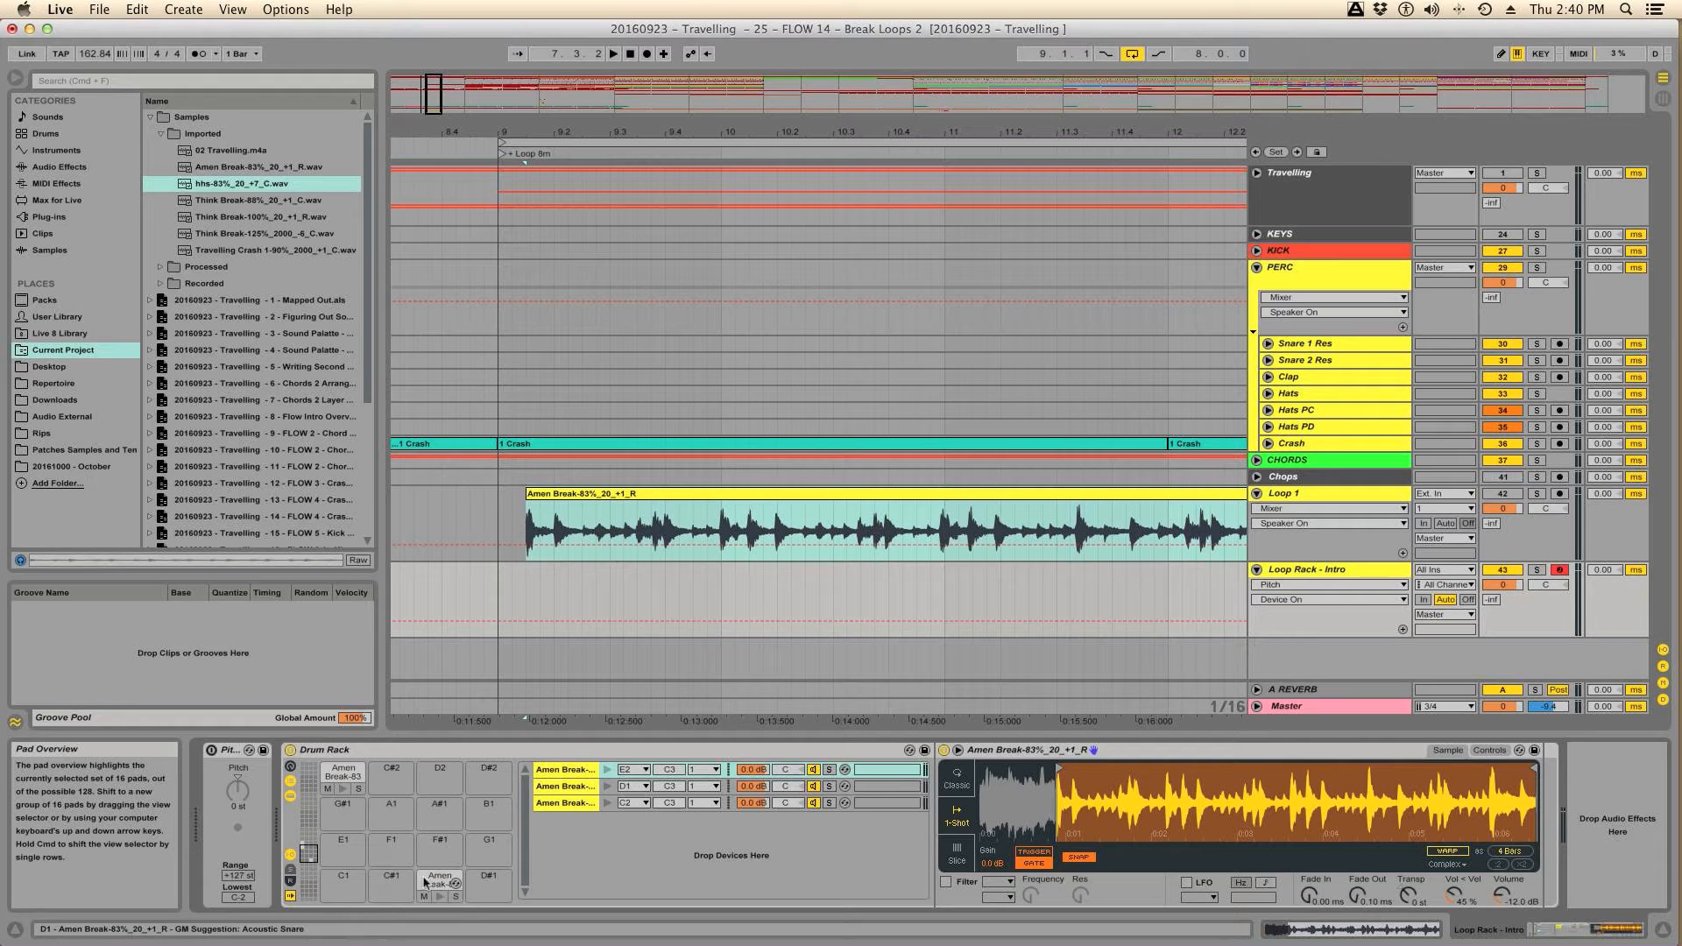
pyautogui.moveTo(433, 885); pyautogui.dragTo(440, 774)
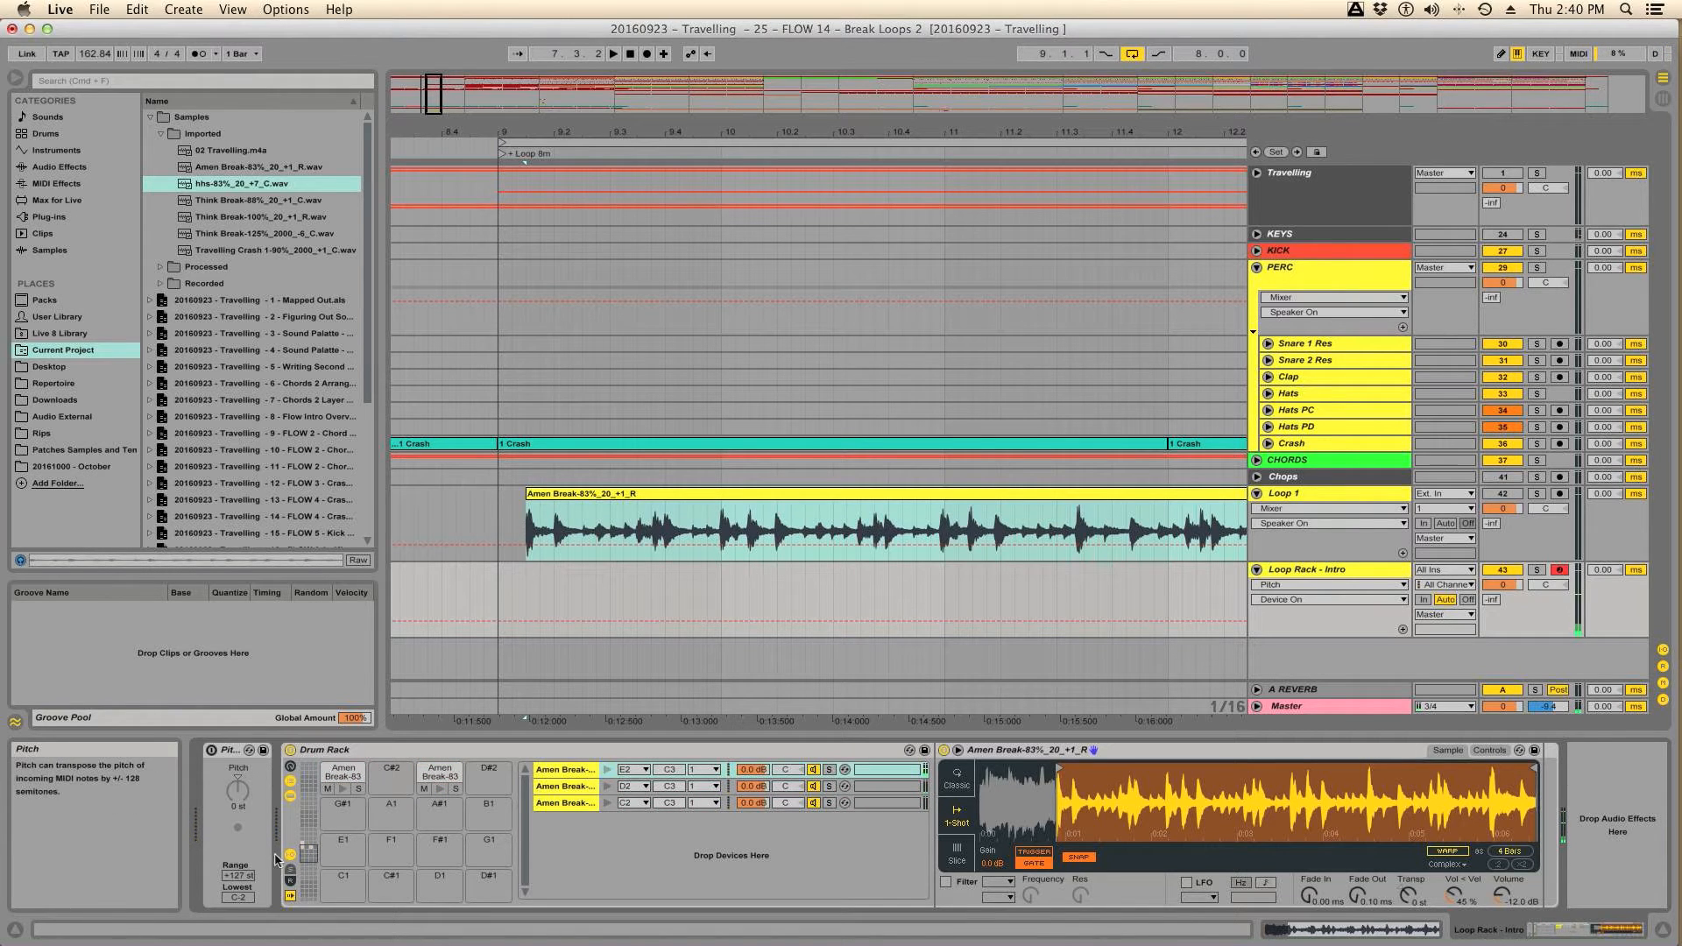
pyautogui.moveTo(308, 853); pyautogui.dragTo(308, 841)
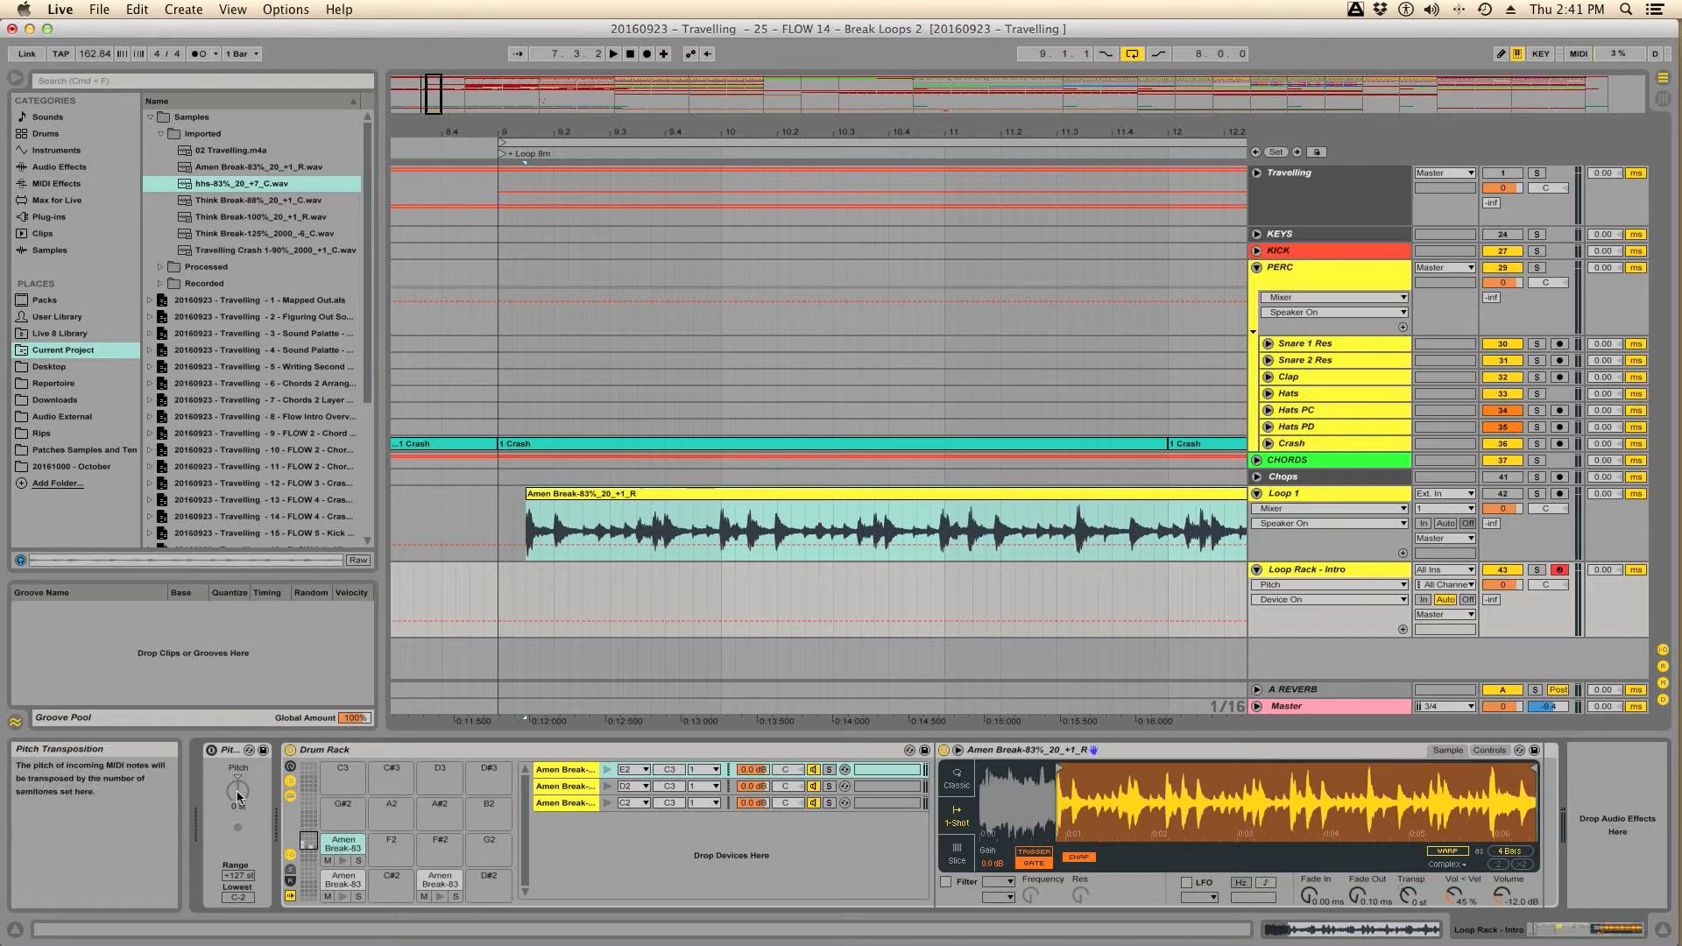
# Step: Delete the Pitch MIDI effect from the Loop Rack - Intro track and save the set
pyautogui.press('super+s')
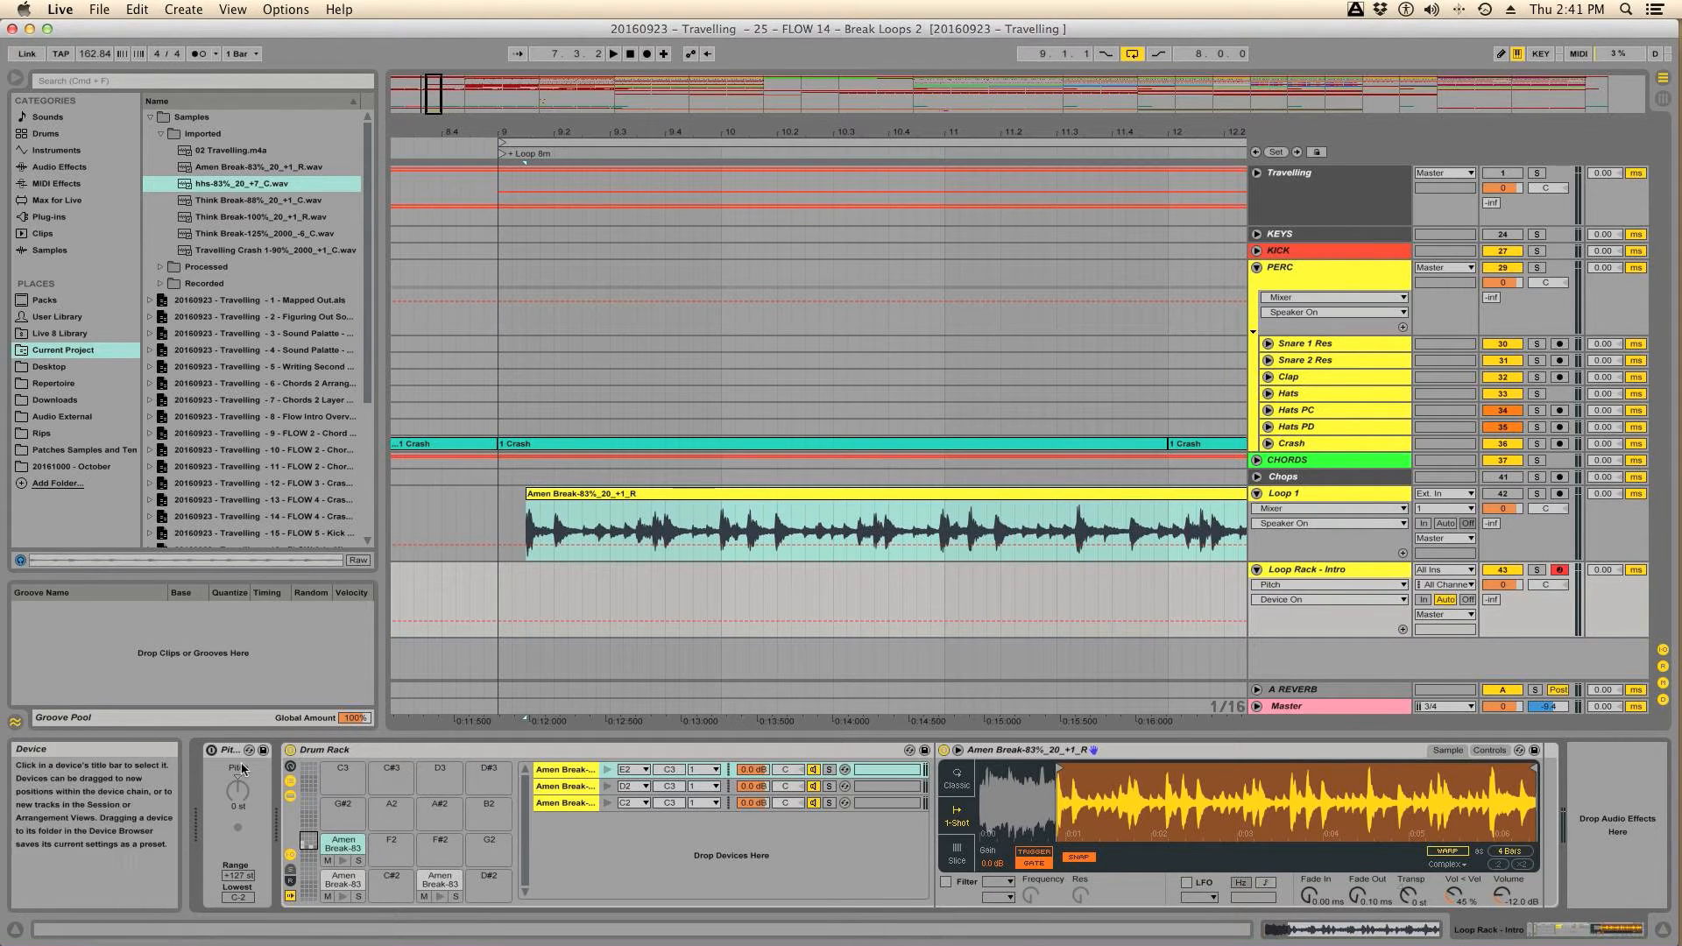
pyautogui.press('Delete')
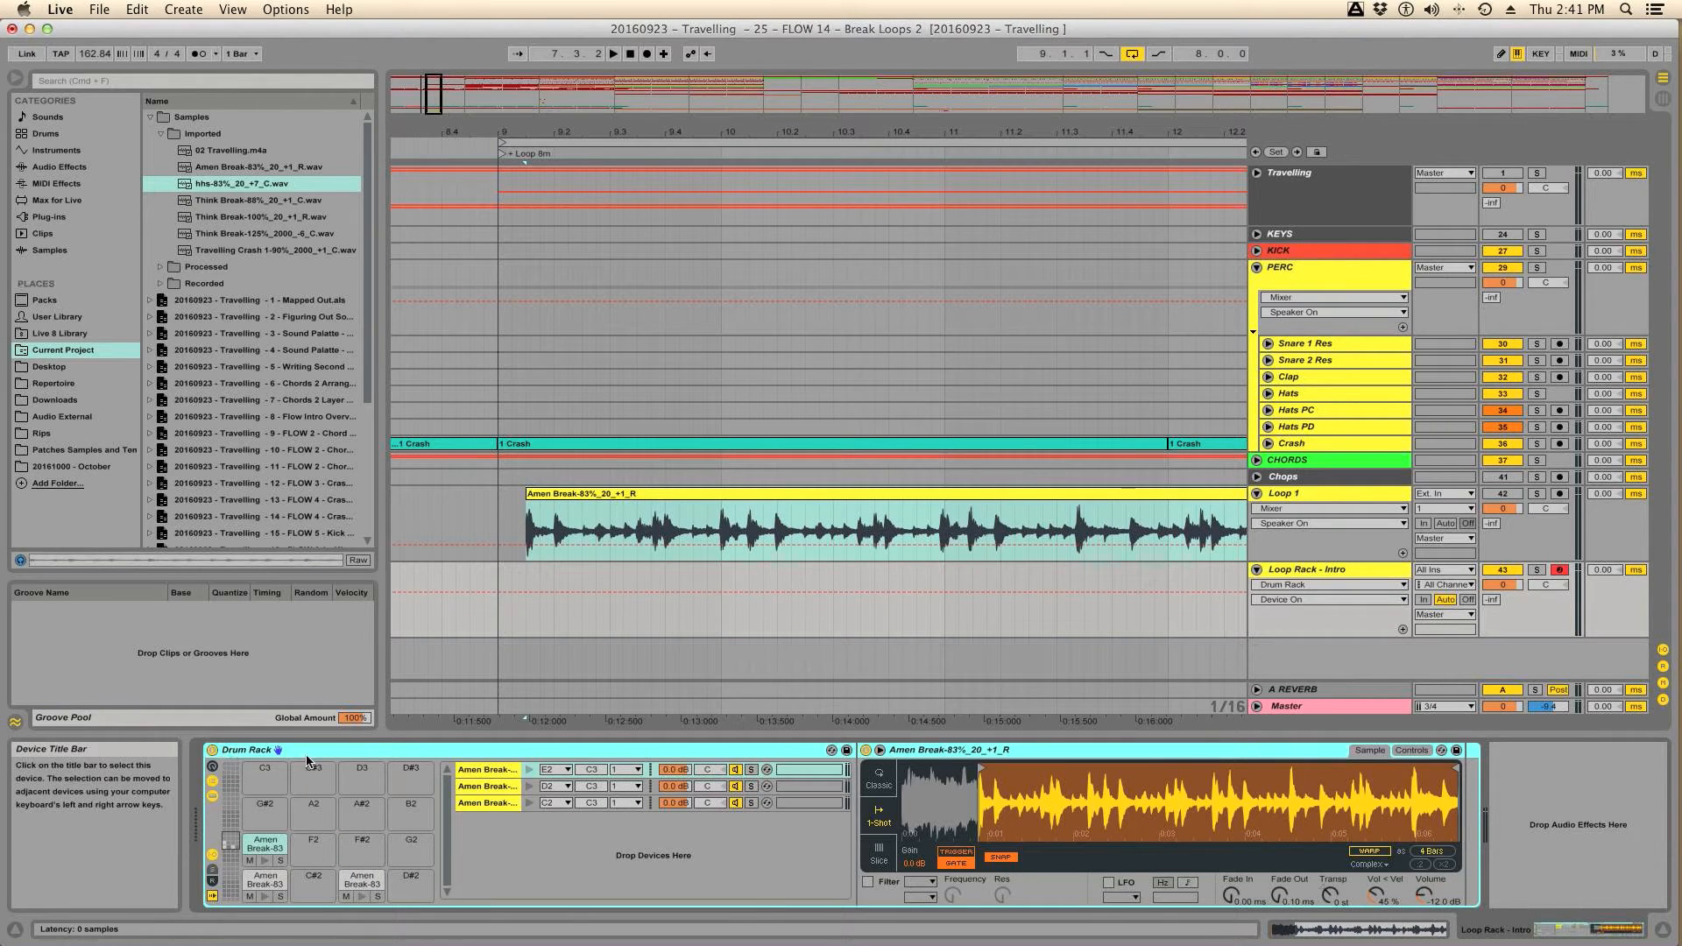
pyautogui.press('super+s')
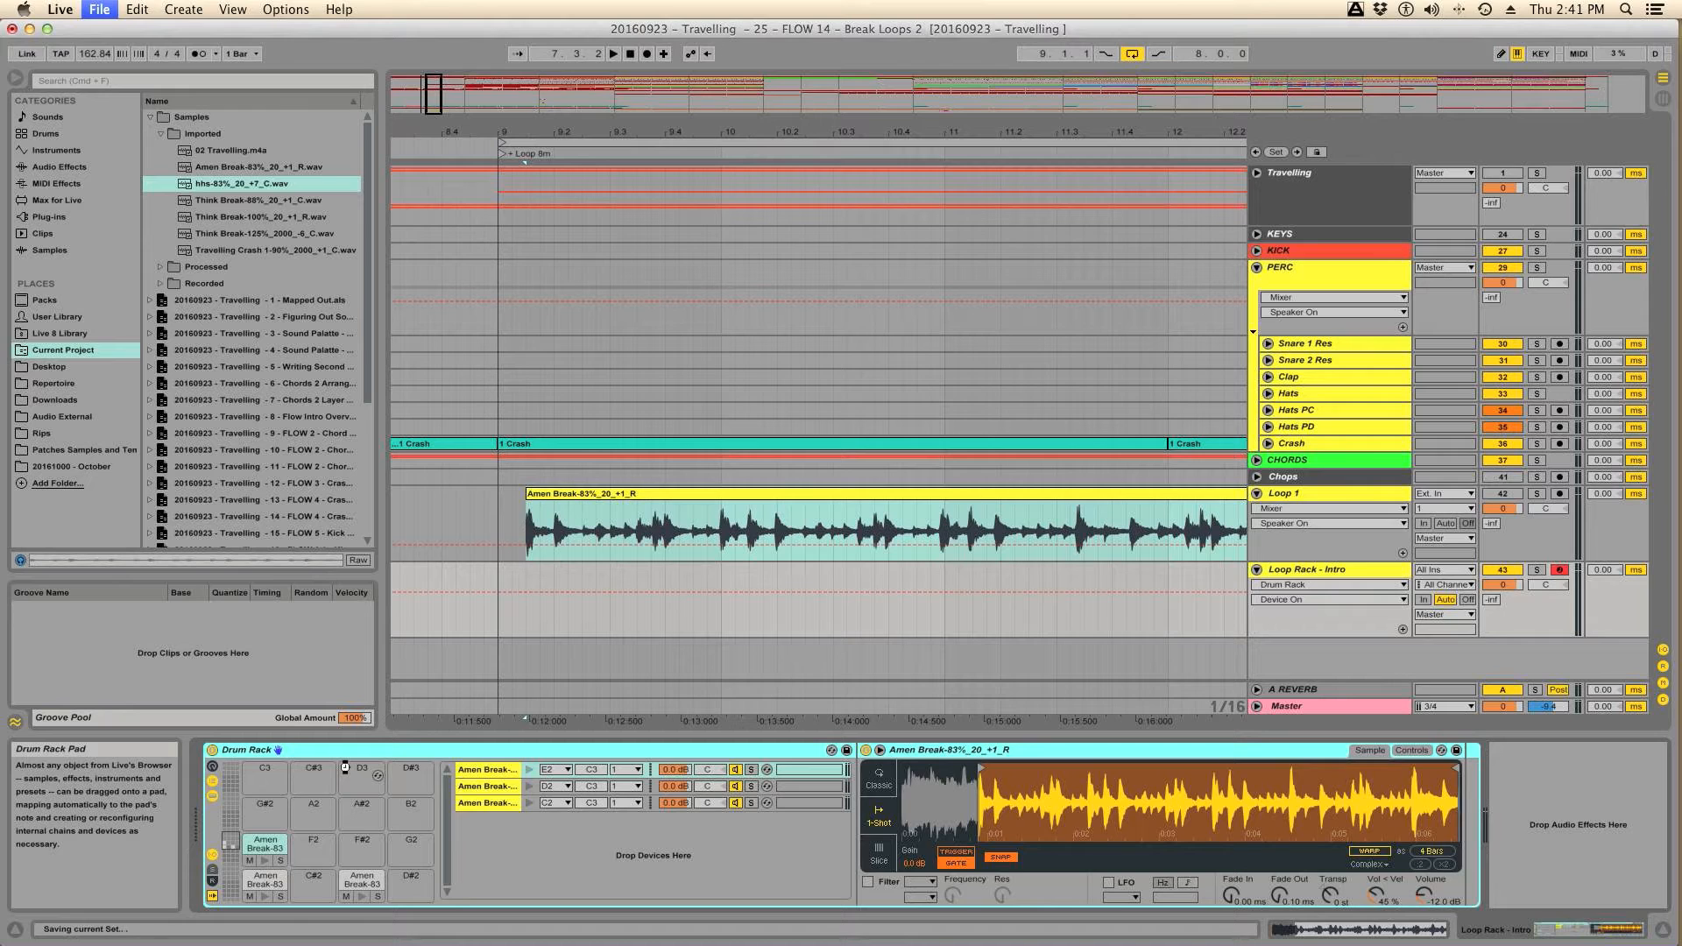
# Step: Move the sample start of pad C2's Simpler to the later hit just past 1.5 seconds, auditioning the pad
pyautogui.click(266, 884)
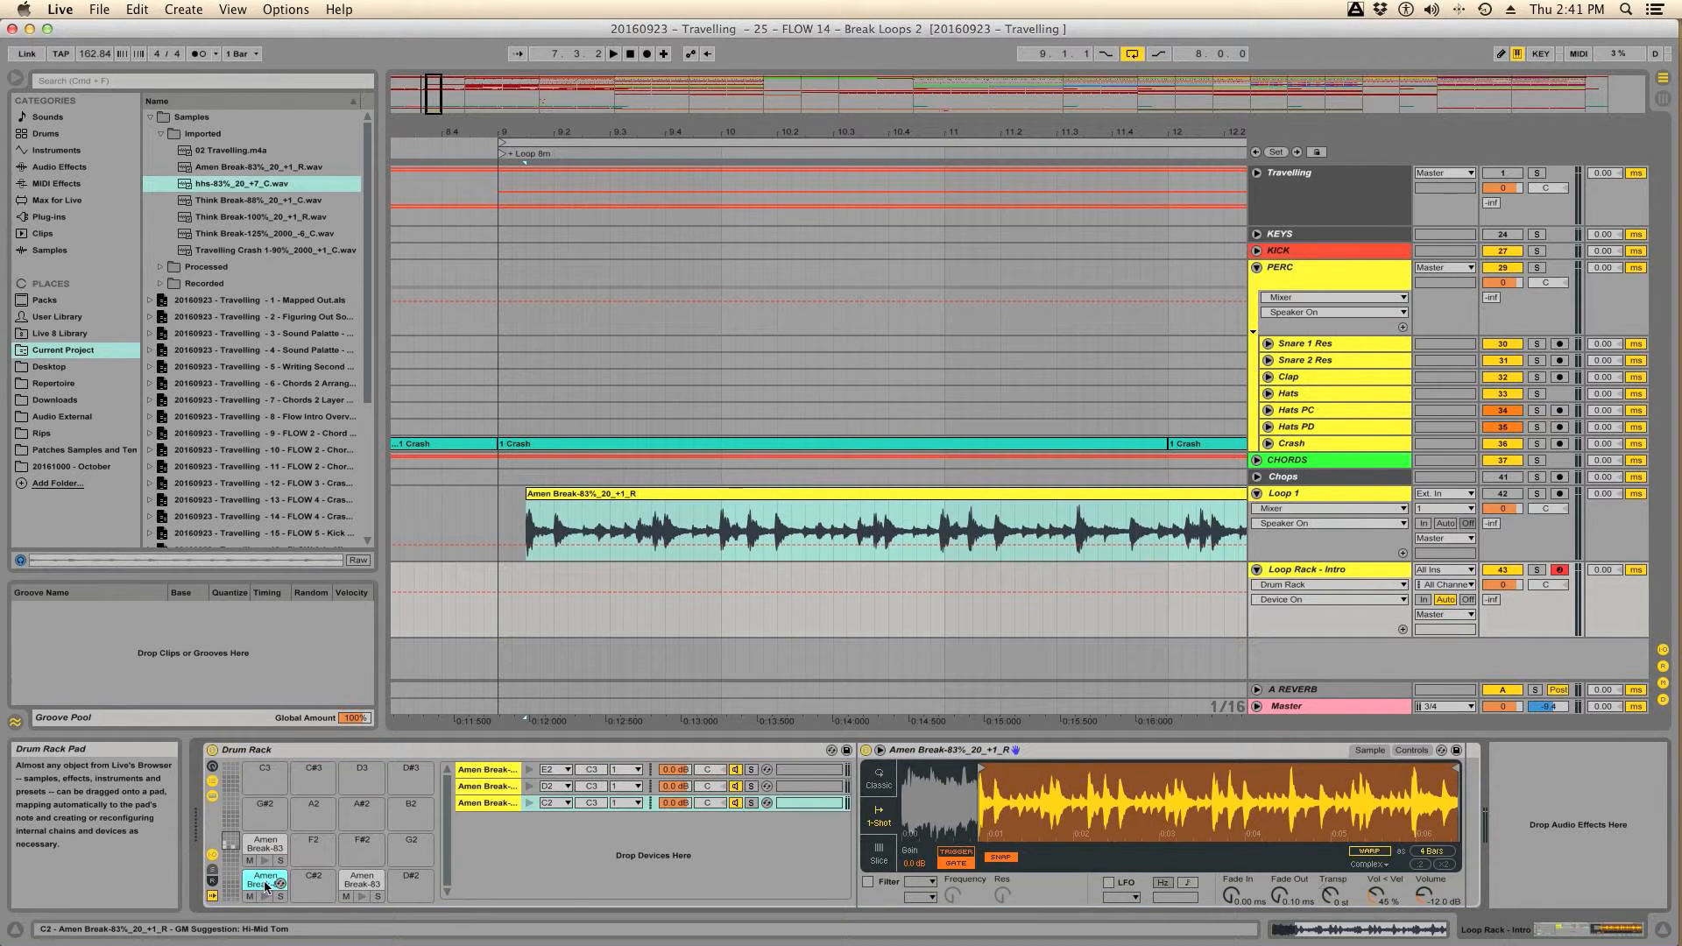
pyautogui.moveTo(984, 805); pyautogui.dragTo(985, 837)
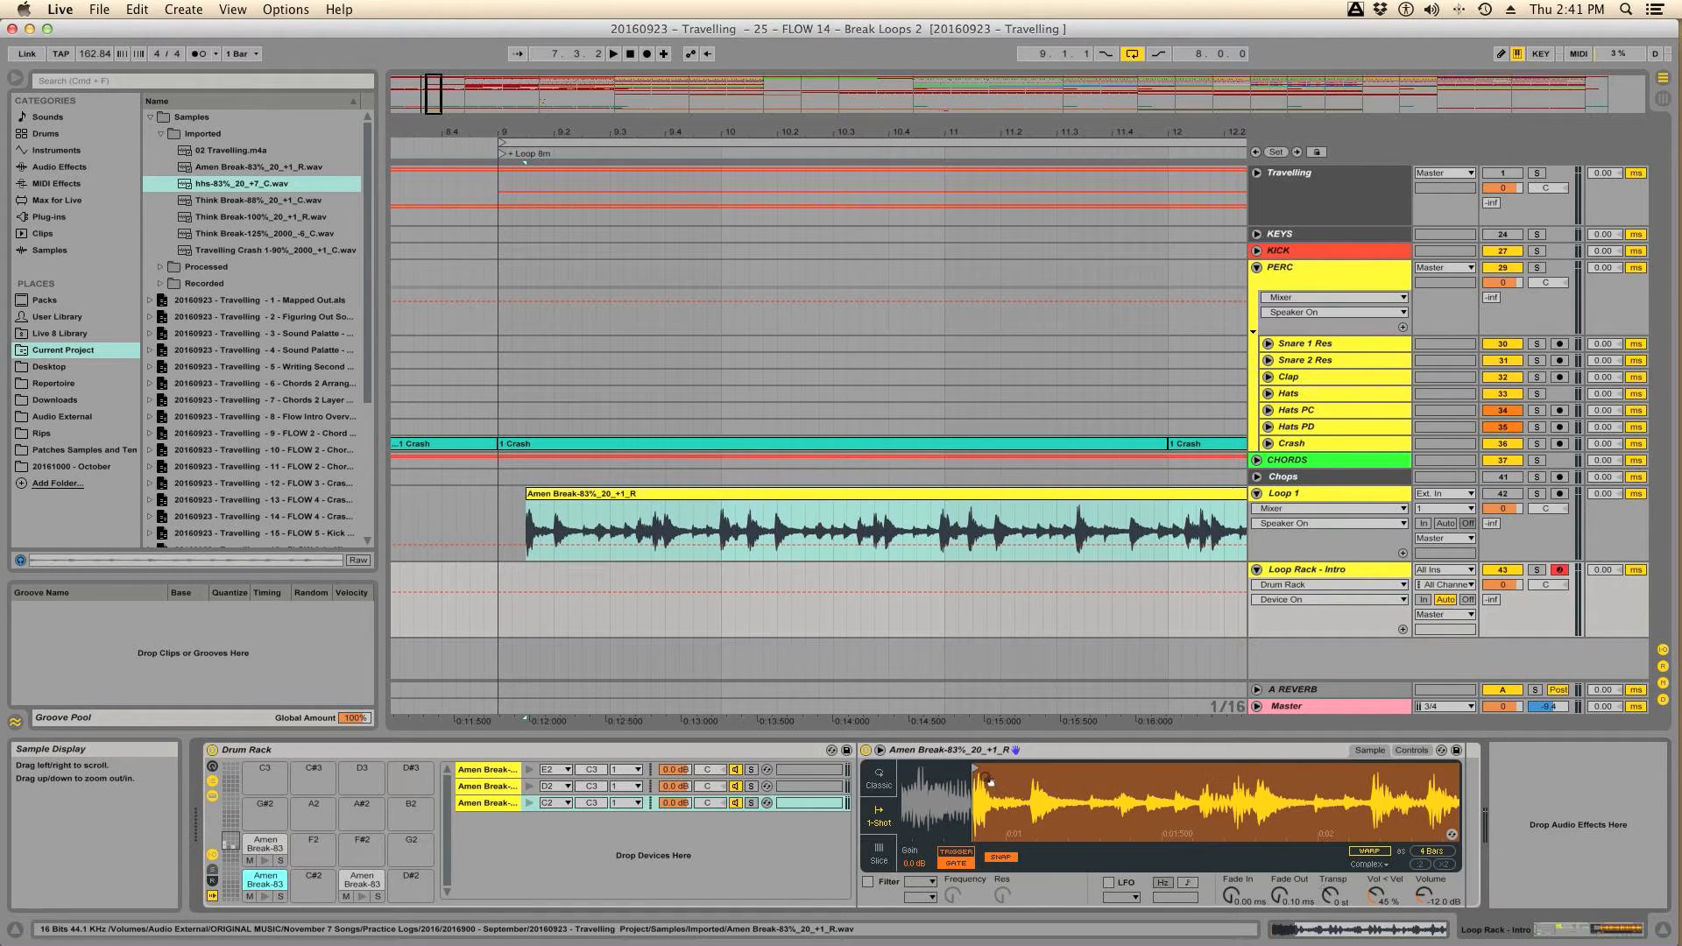
pyautogui.press('a')
pyautogui.press('a')
pyautogui.press('a')
pyautogui.moveTo(974, 769); pyautogui.dragTo(1199, 781)
pyautogui.press('a')
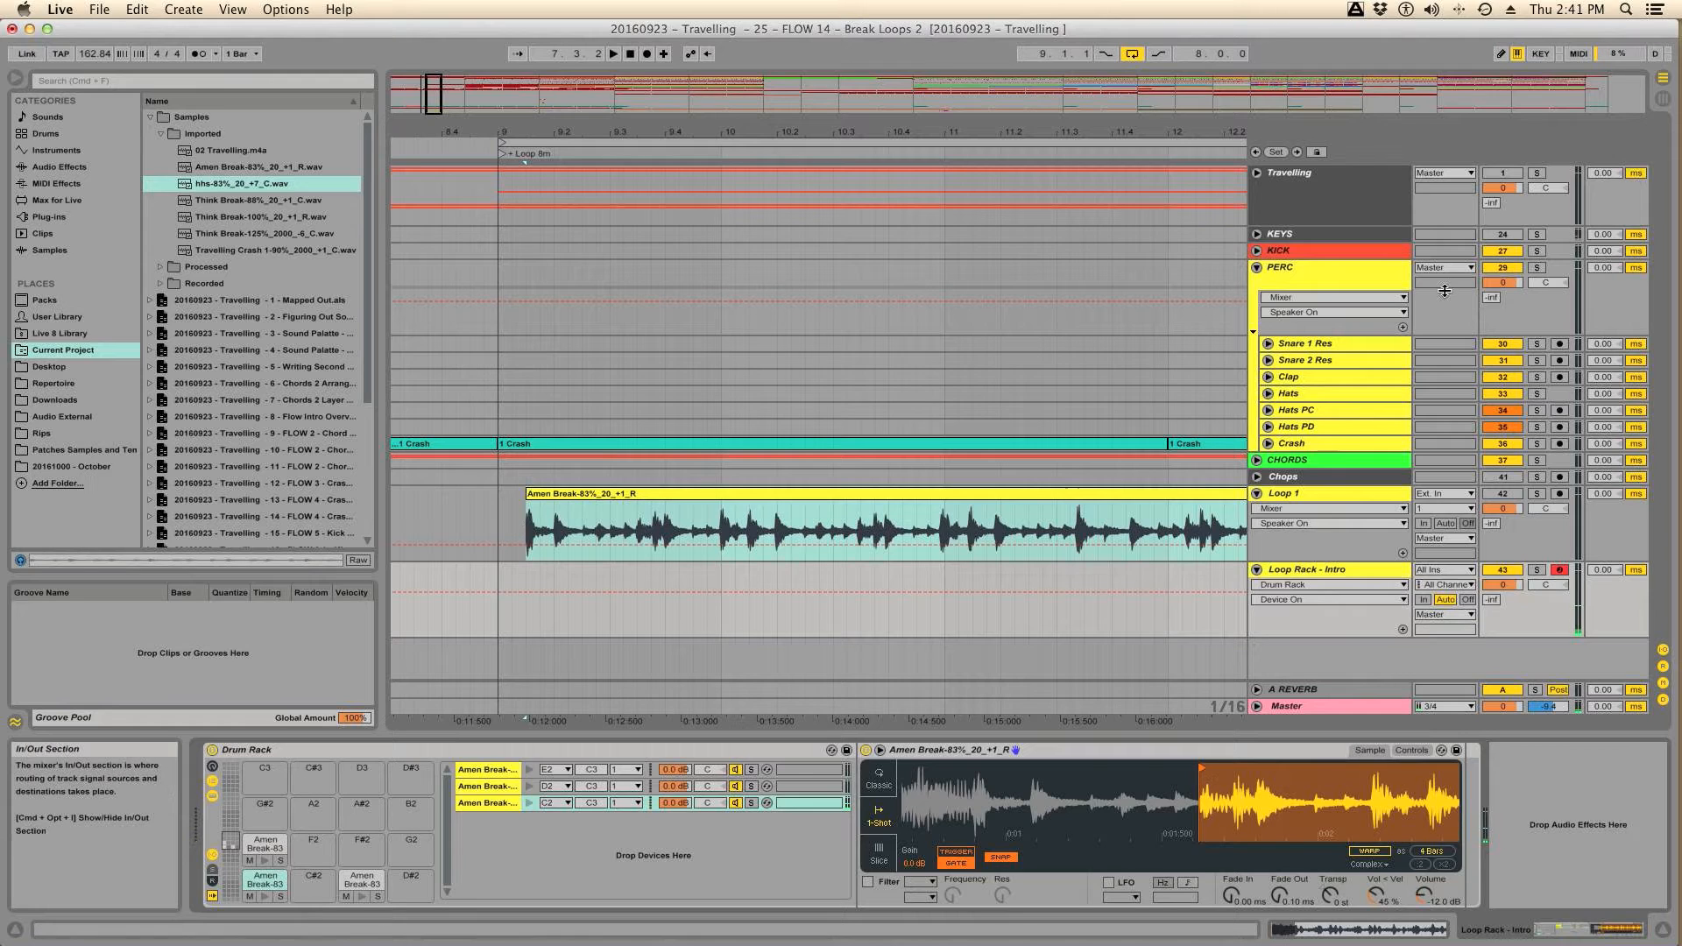
# Step: Solo the Travelling reference track and listen repeatedly to its opening from bar 9
pyautogui.click(1539, 174)
pyautogui.press('space')
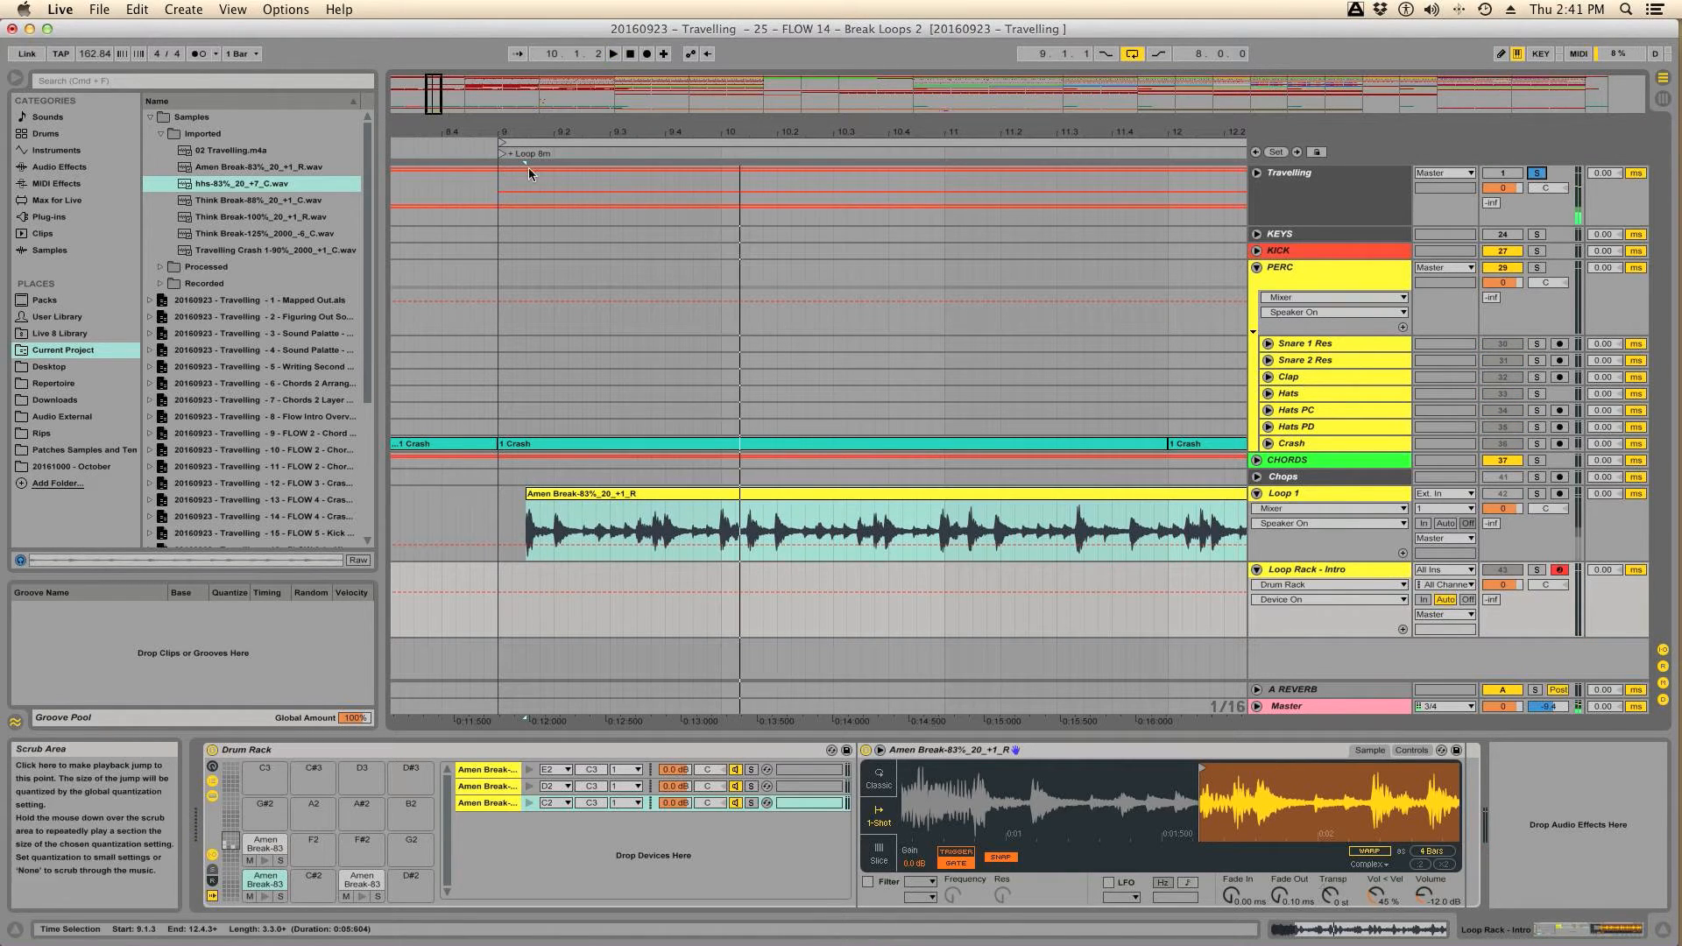
pyautogui.click(502, 177)
pyautogui.press('space')
pyautogui.press('space')
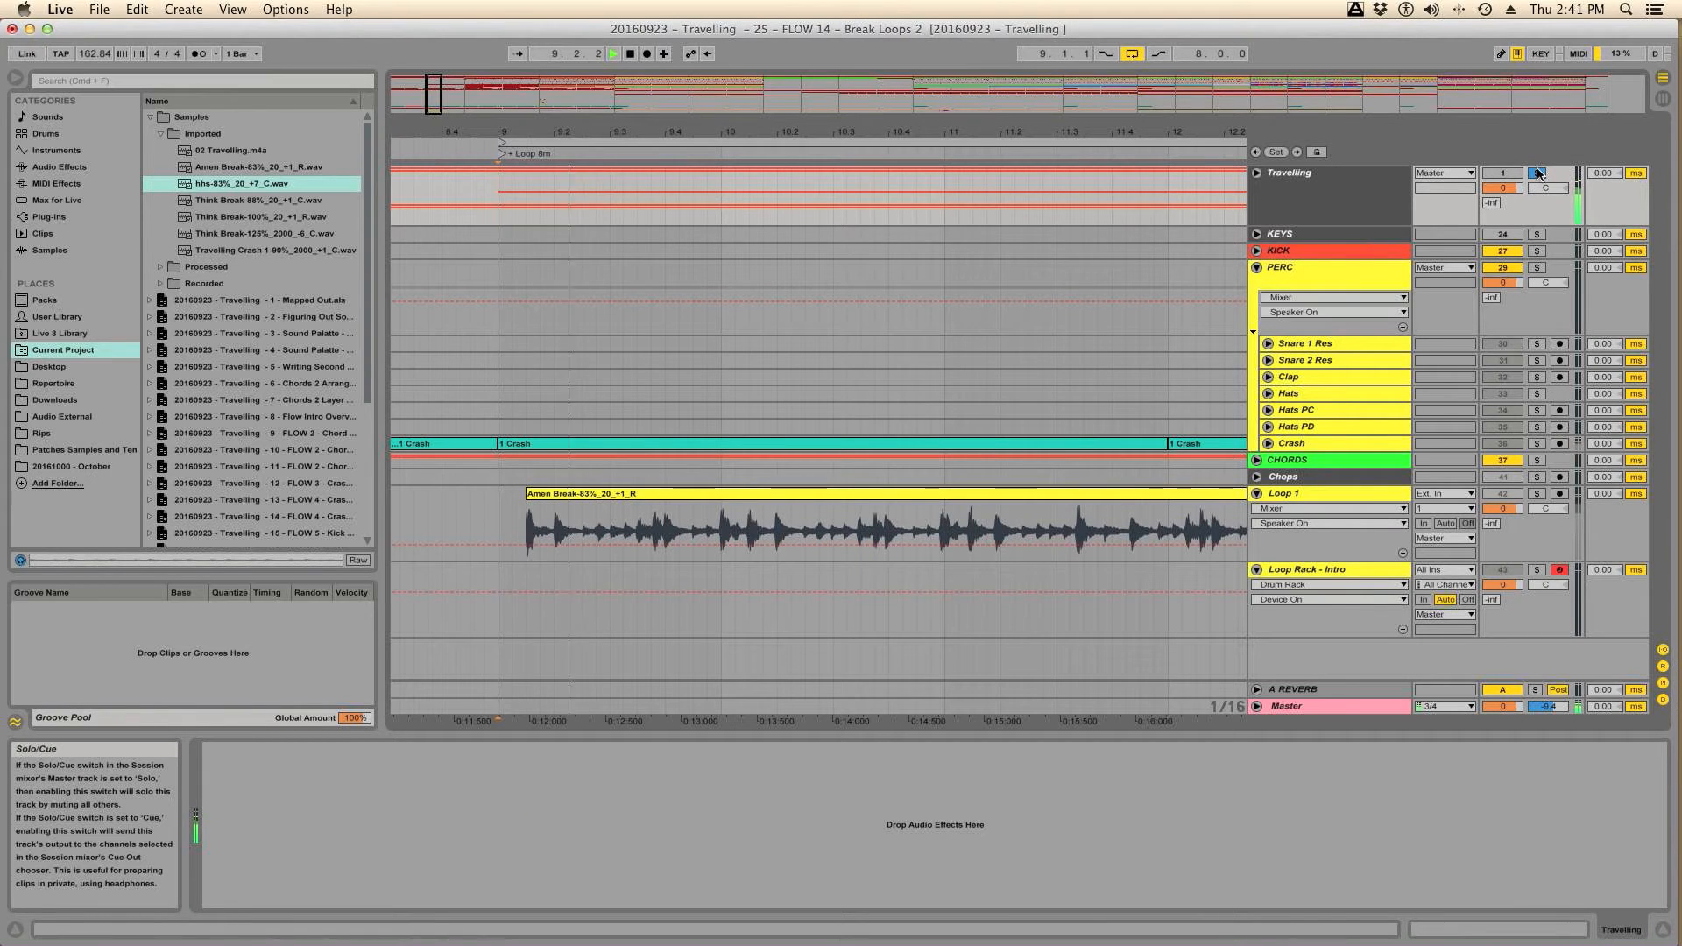
pyautogui.press('space')
pyautogui.press('space')
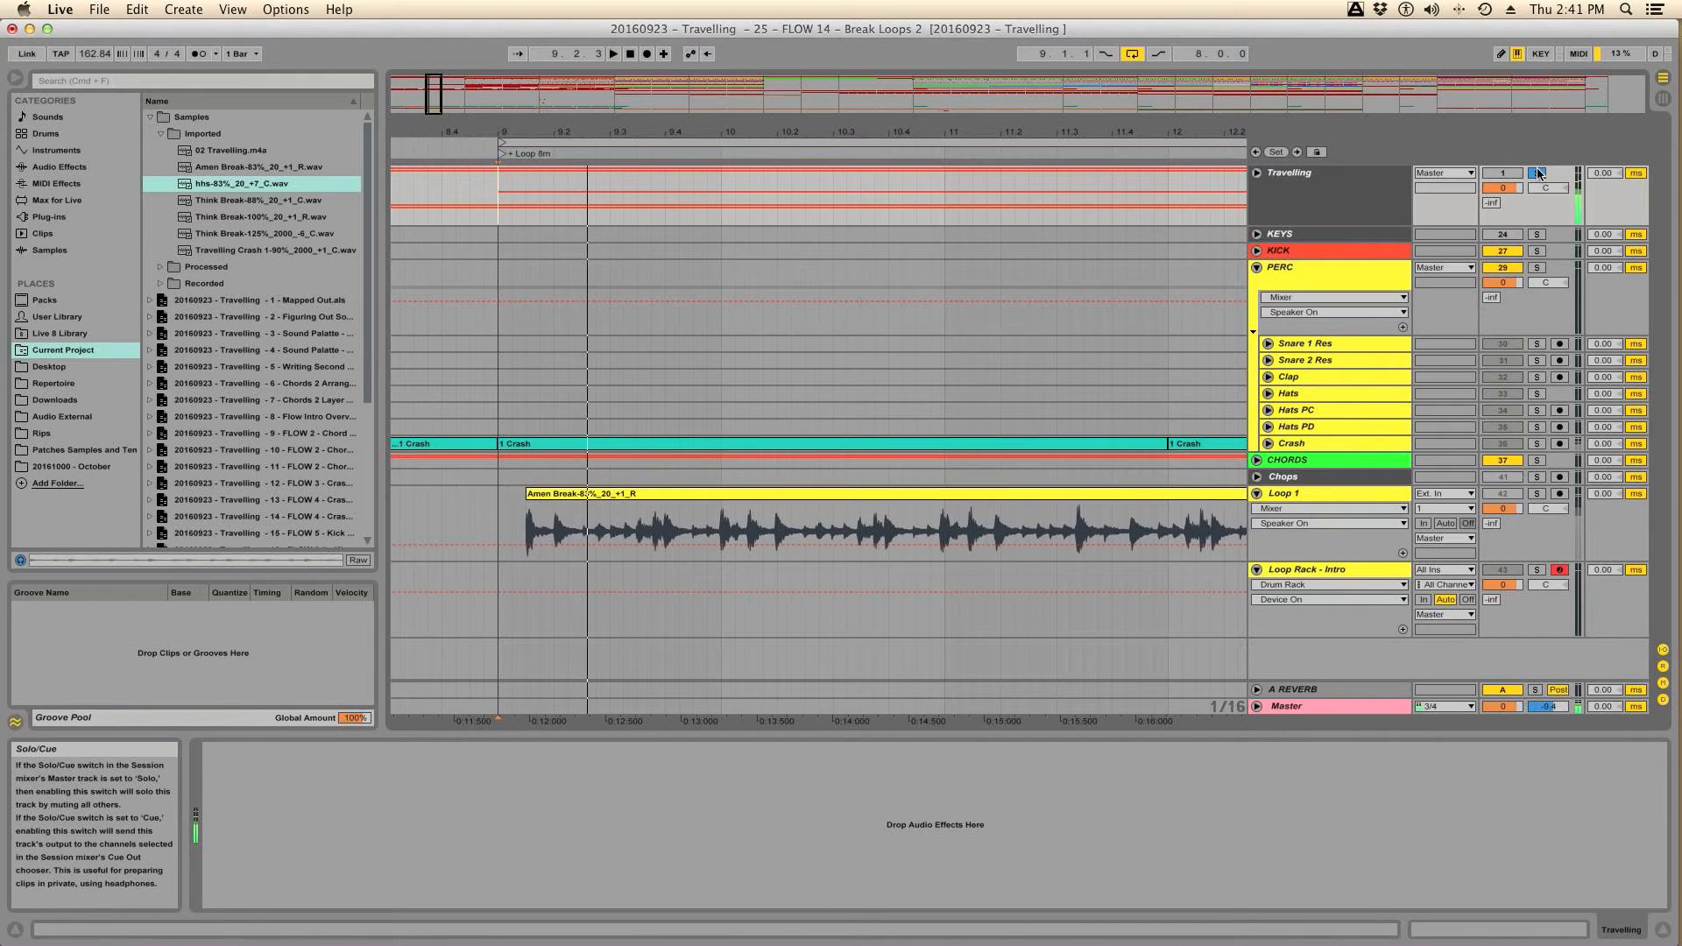
pyautogui.press('space')
pyautogui.press('space')
pyautogui.press('space')
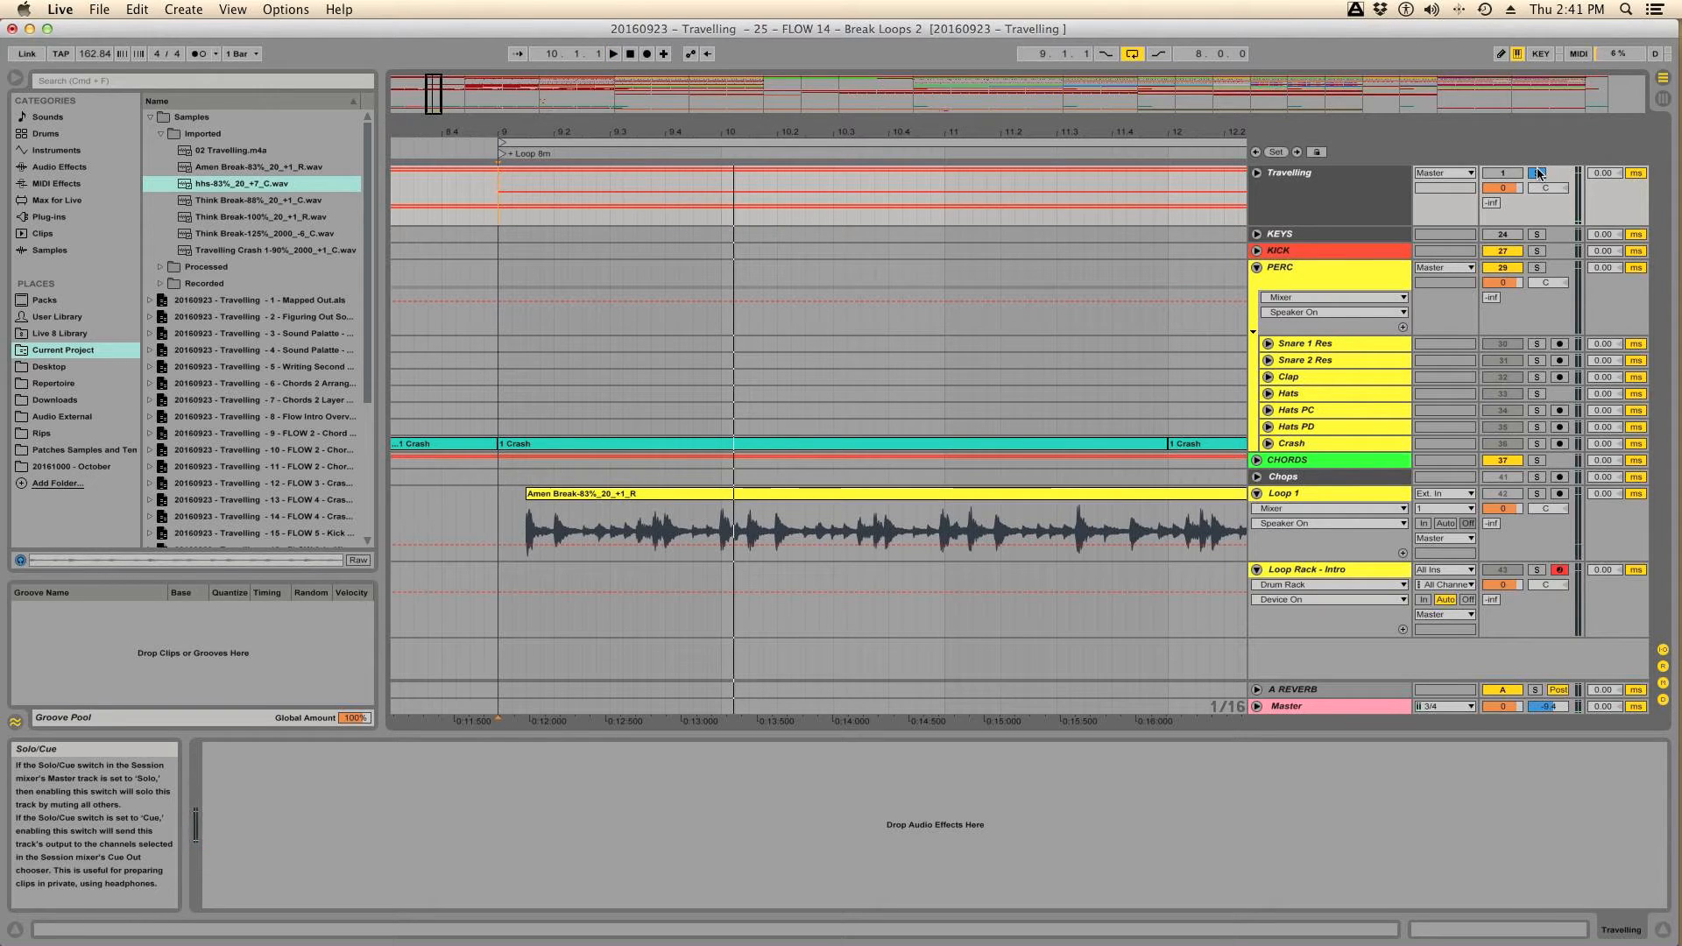
pyautogui.press('space')
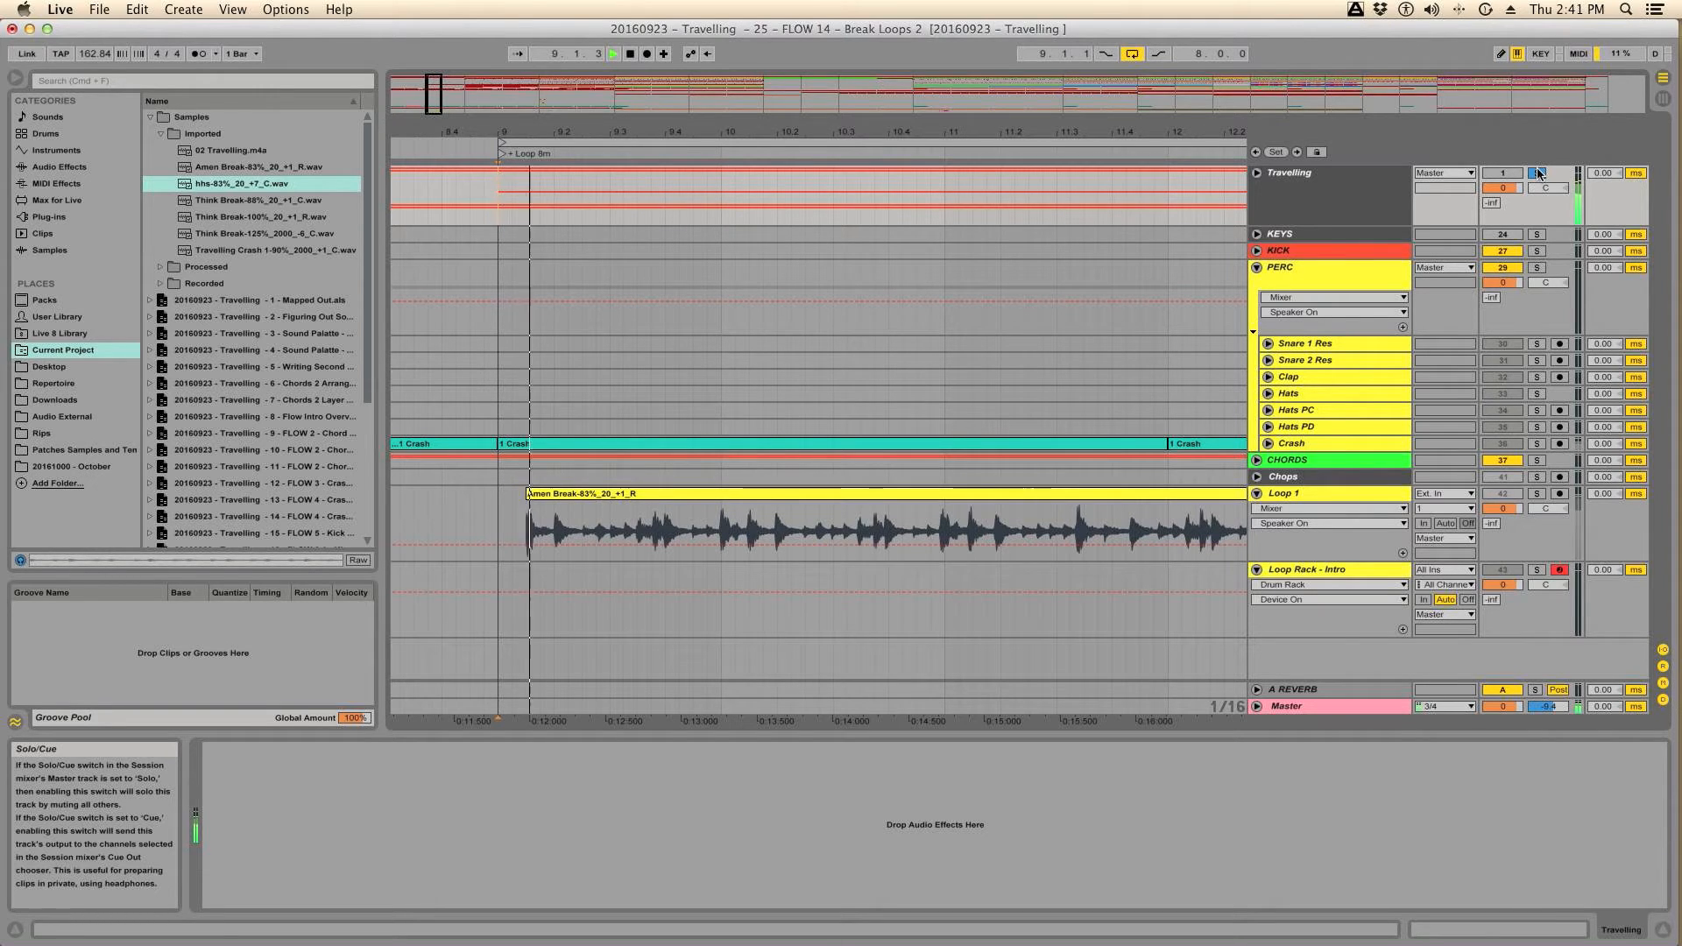
# Step: Listen repeatedly to the soloed Travelling track from position 9.4.1
pyautogui.click(667, 176)
pyautogui.press('space')
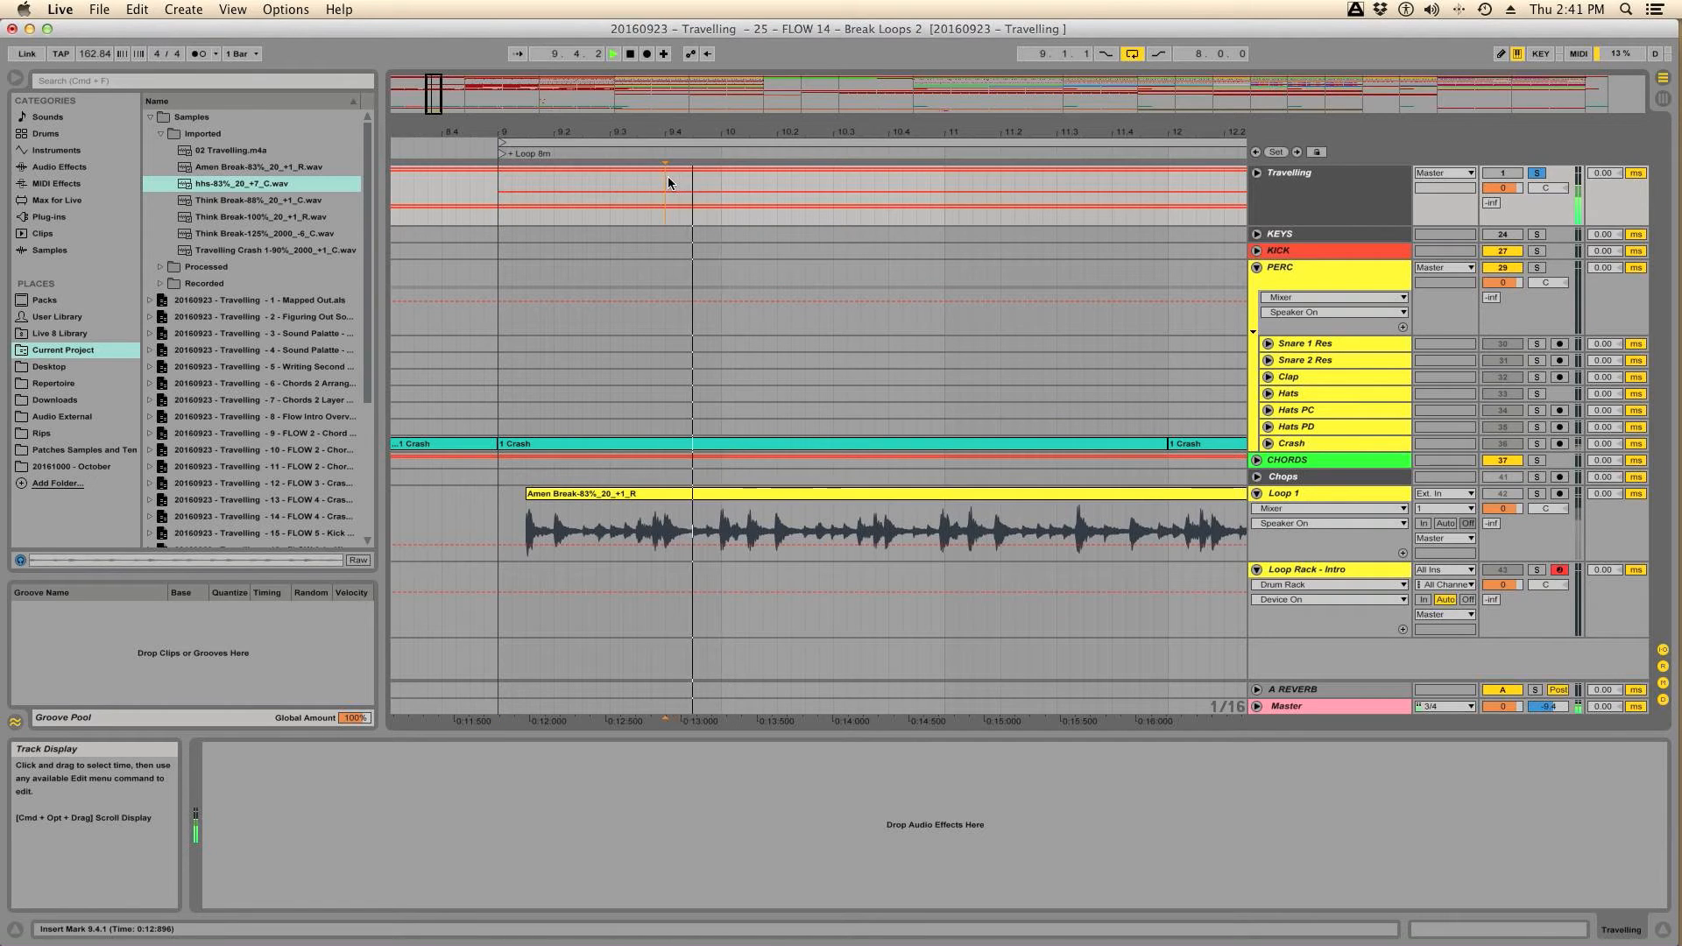
pyautogui.press('space')
pyautogui.press('space')
pyautogui.press('space')
pyautogui.press('space')
pyautogui.press('space')
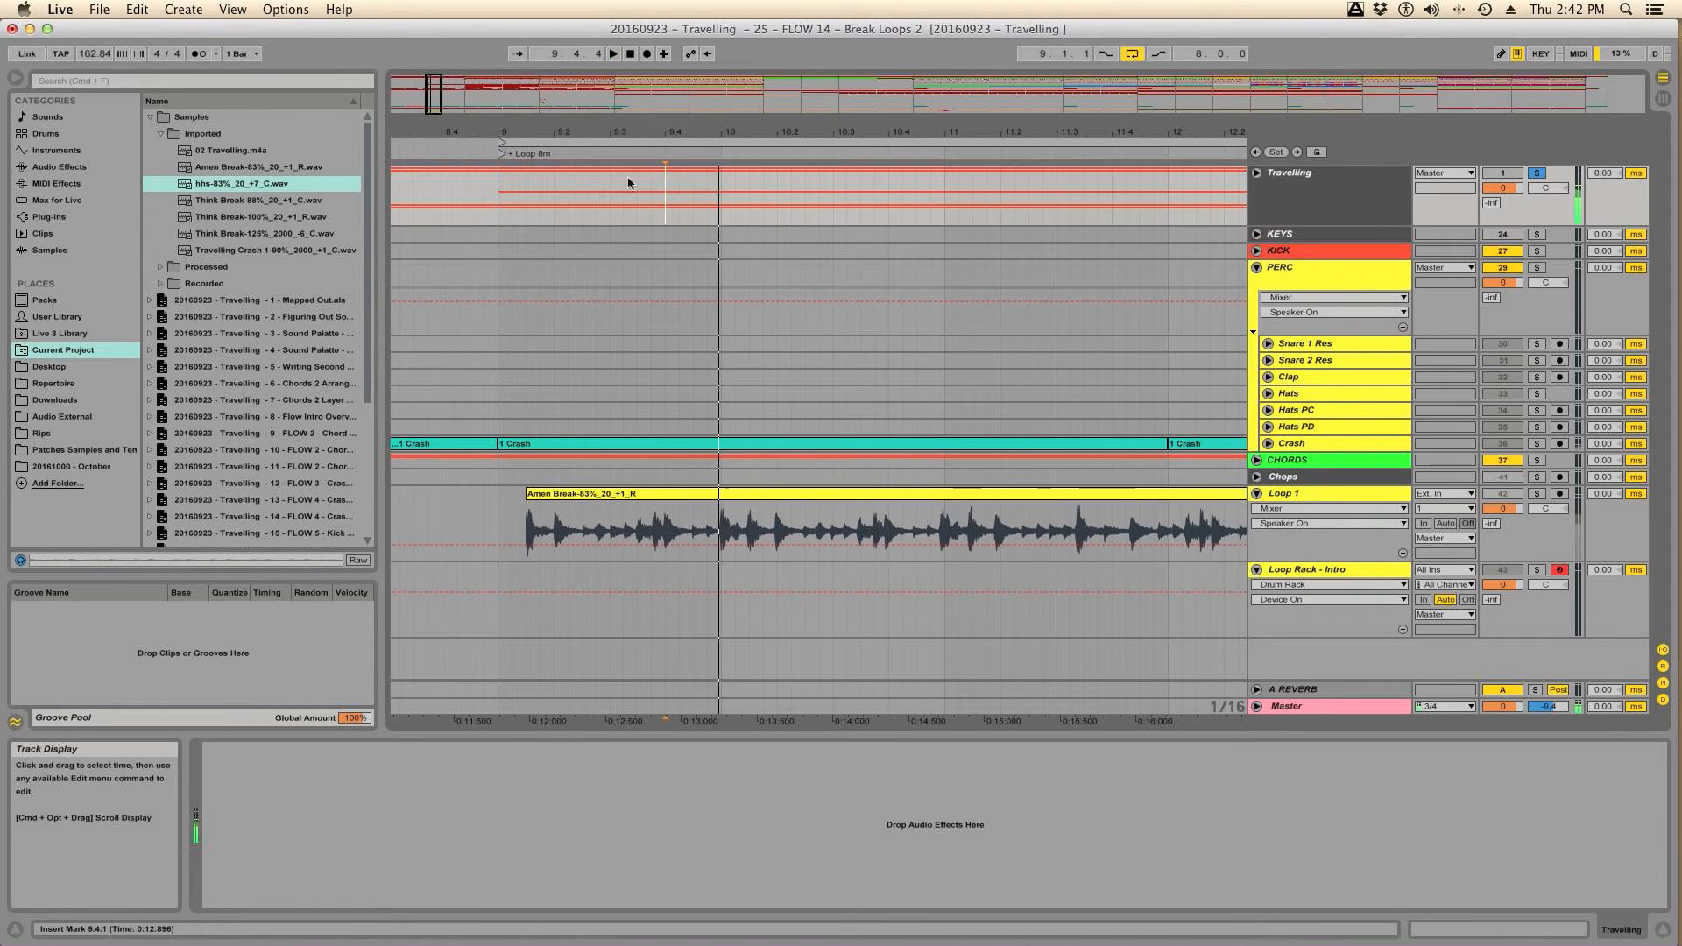
# Step: Listen repeatedly to Travelling from position 9.3.1 and release its solo
pyautogui.click(608, 184)
pyautogui.press('space')
pyautogui.press('space')
pyautogui.press('space')
pyautogui.press('space')
pyautogui.press('space')
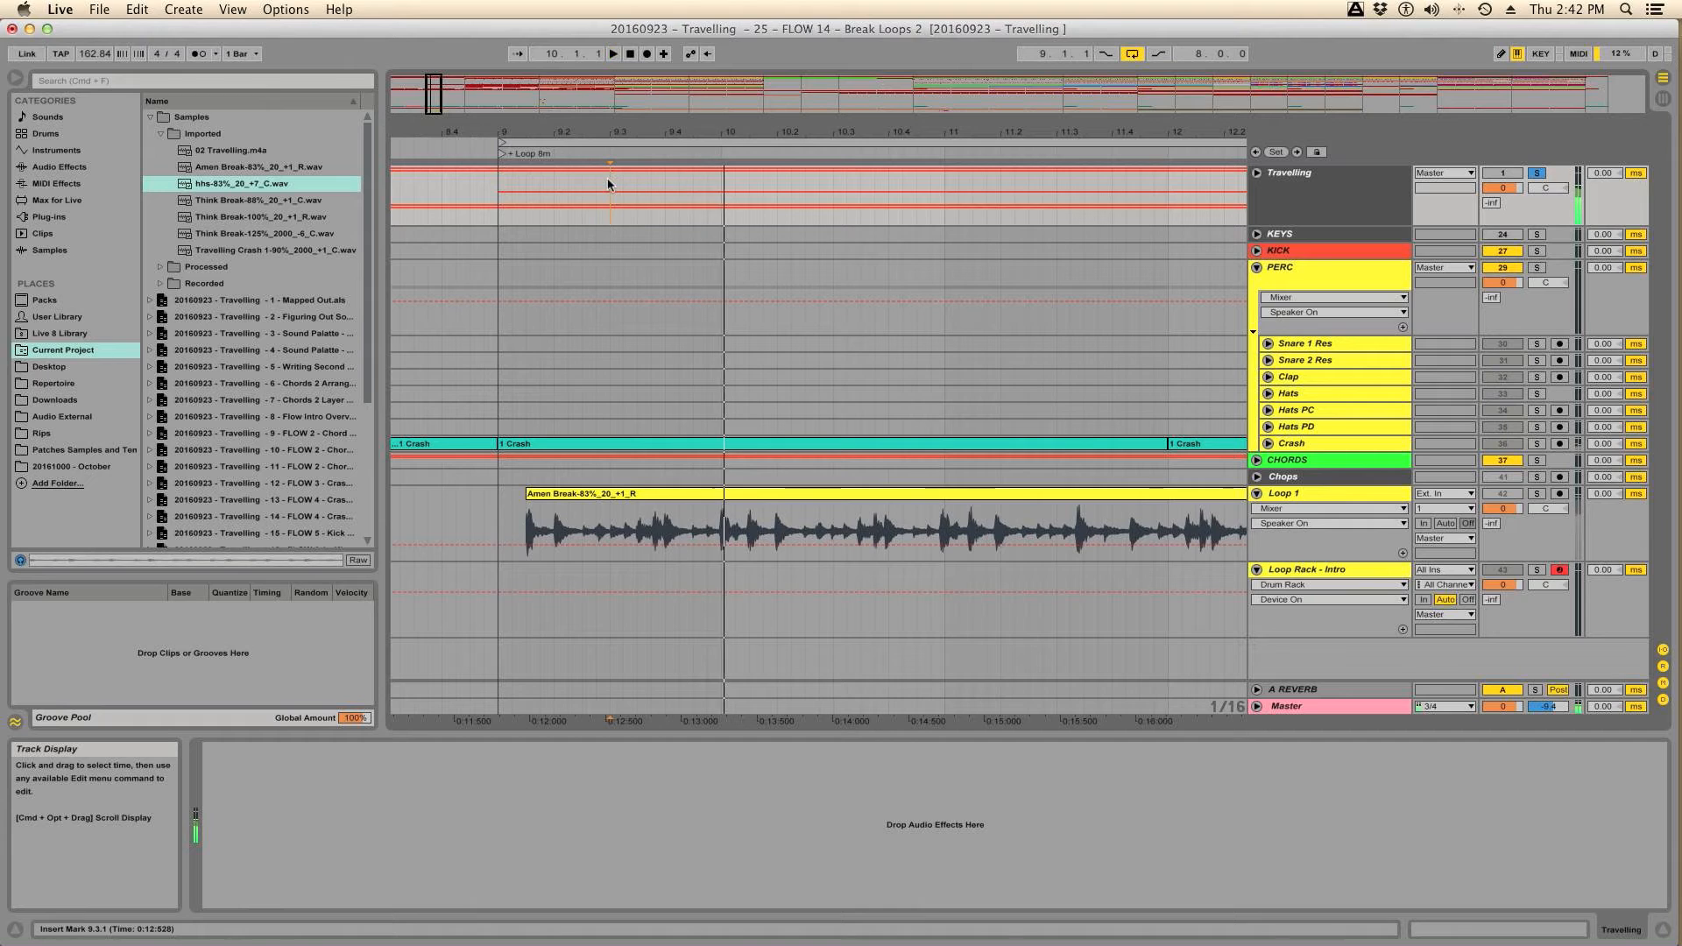
pyautogui.press('space')
pyautogui.press('space')
pyautogui.press('space')
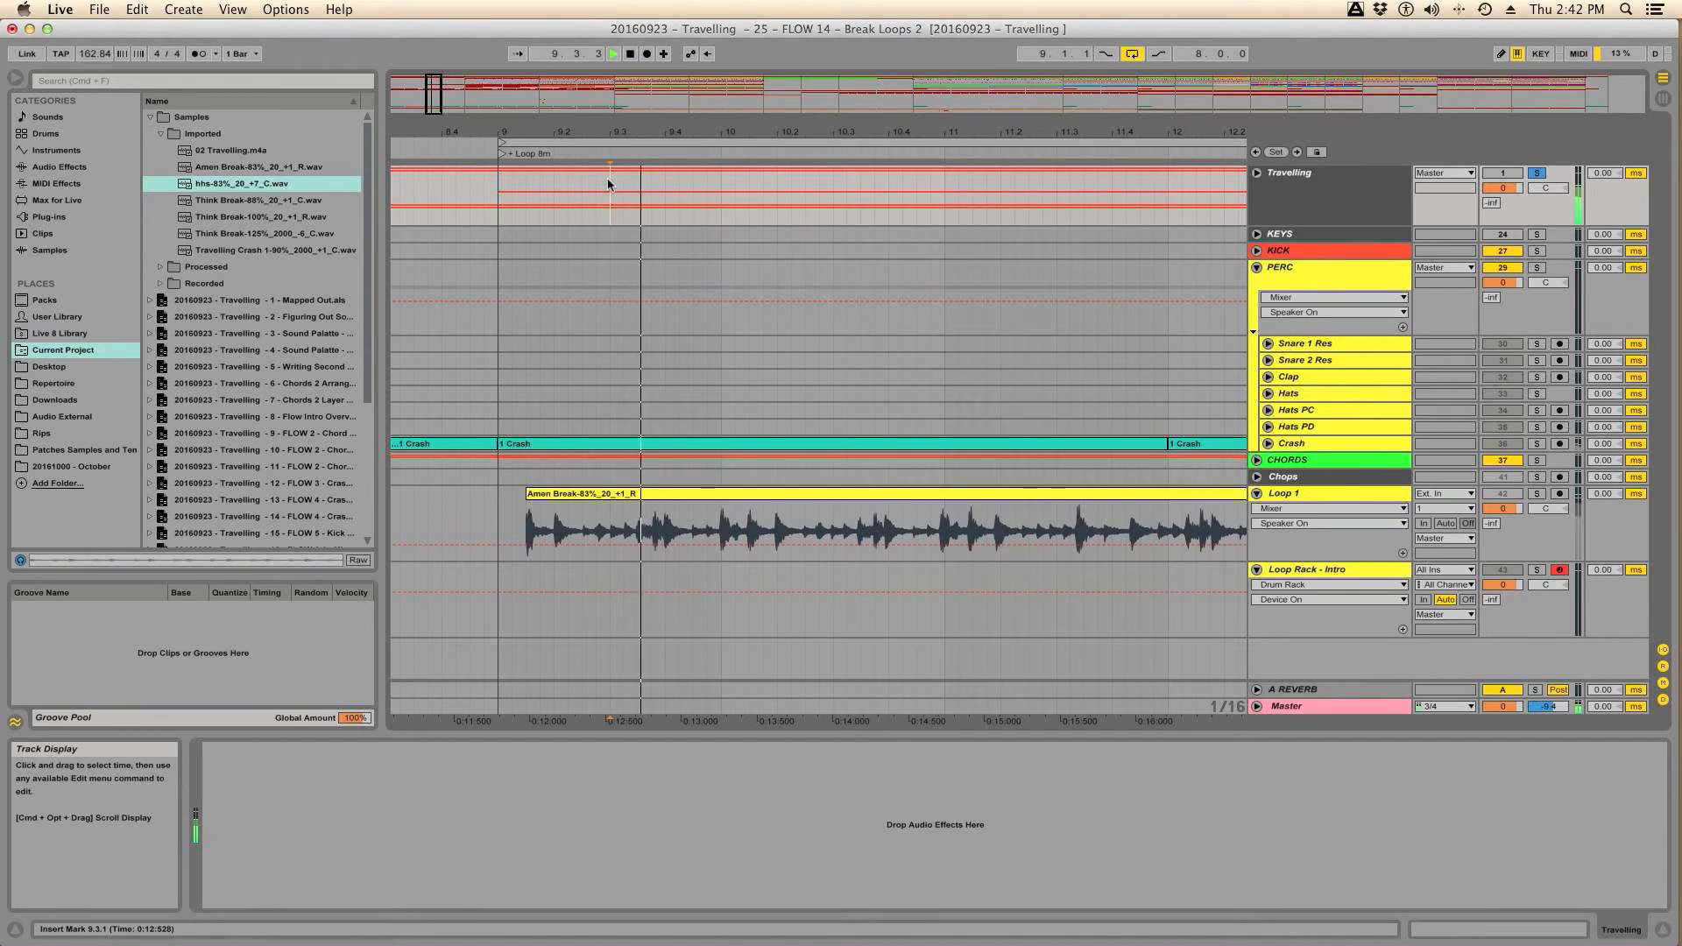
pyautogui.click(1538, 175)
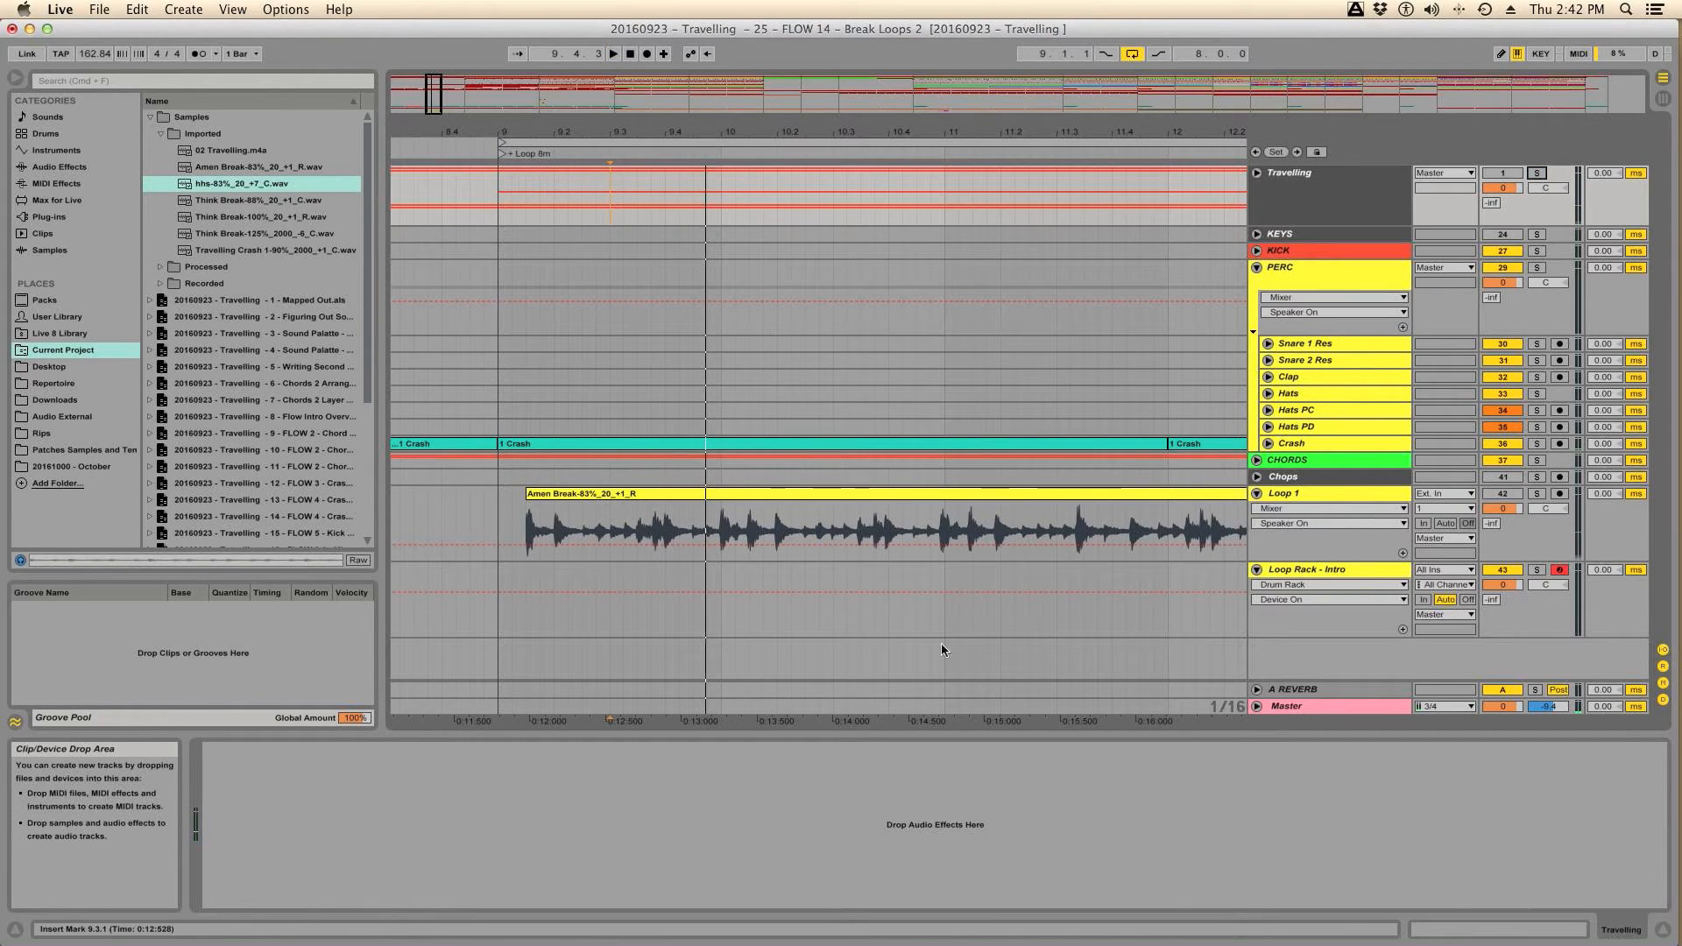
# Step: Enable the filter in pad C2's Simpler on Loop Rack - Intro, set it to high-pass at 1.60 kHz
pyautogui.click(1295, 571)
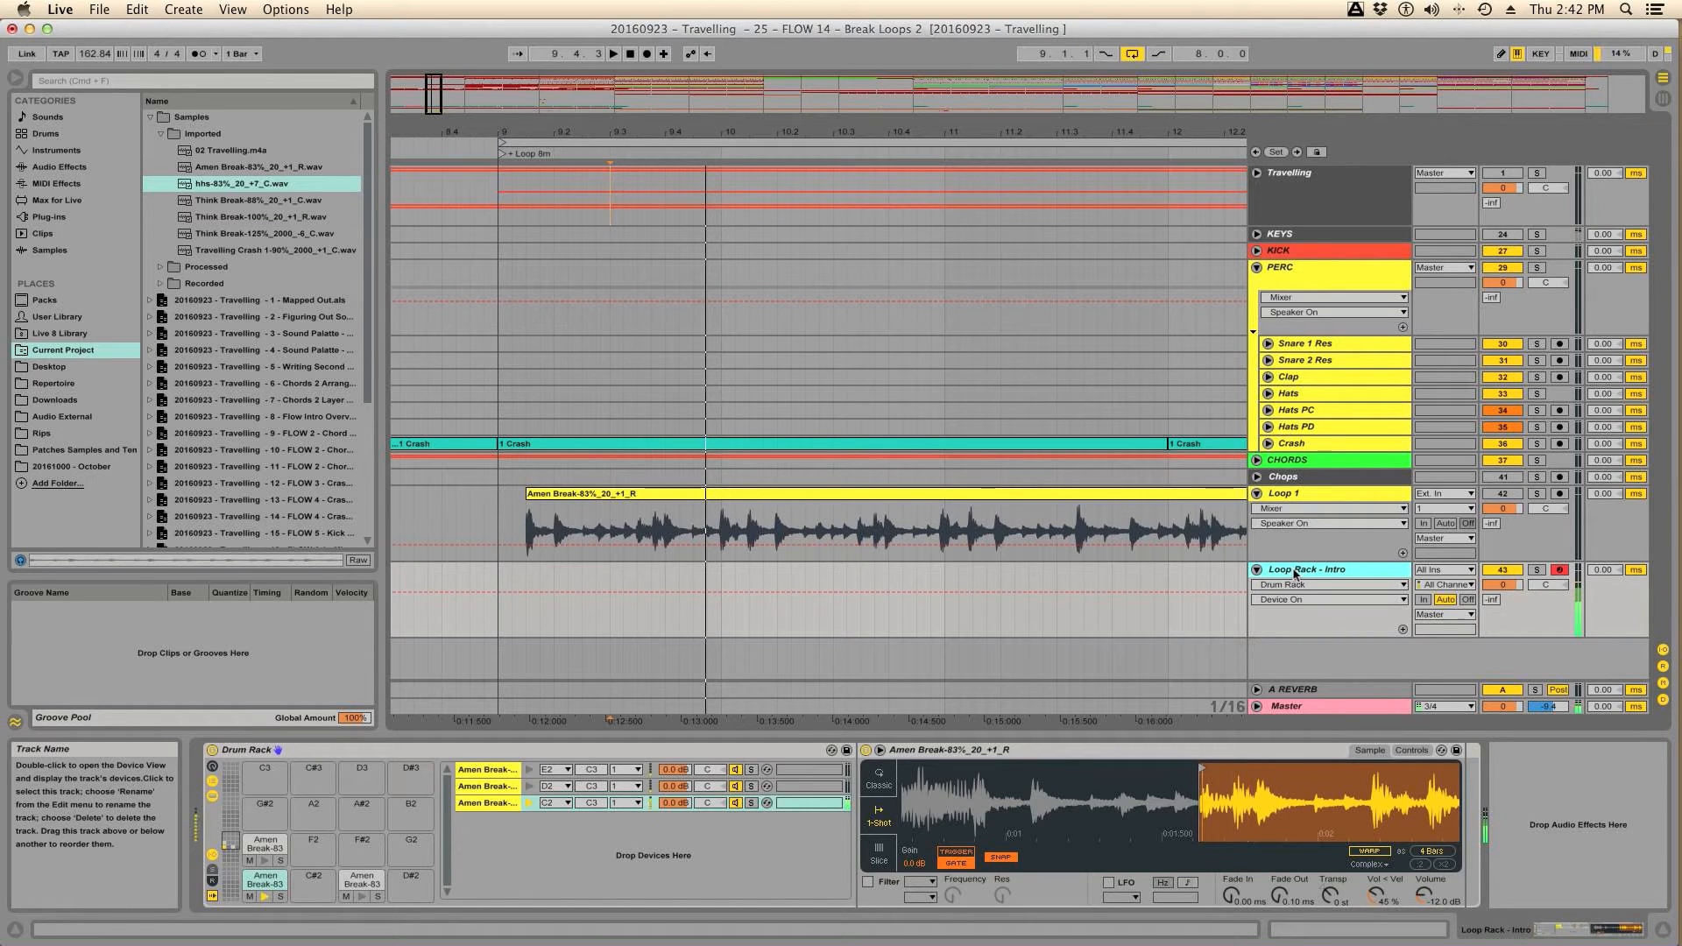
pyautogui.click(867, 882)
pyautogui.click(952, 894)
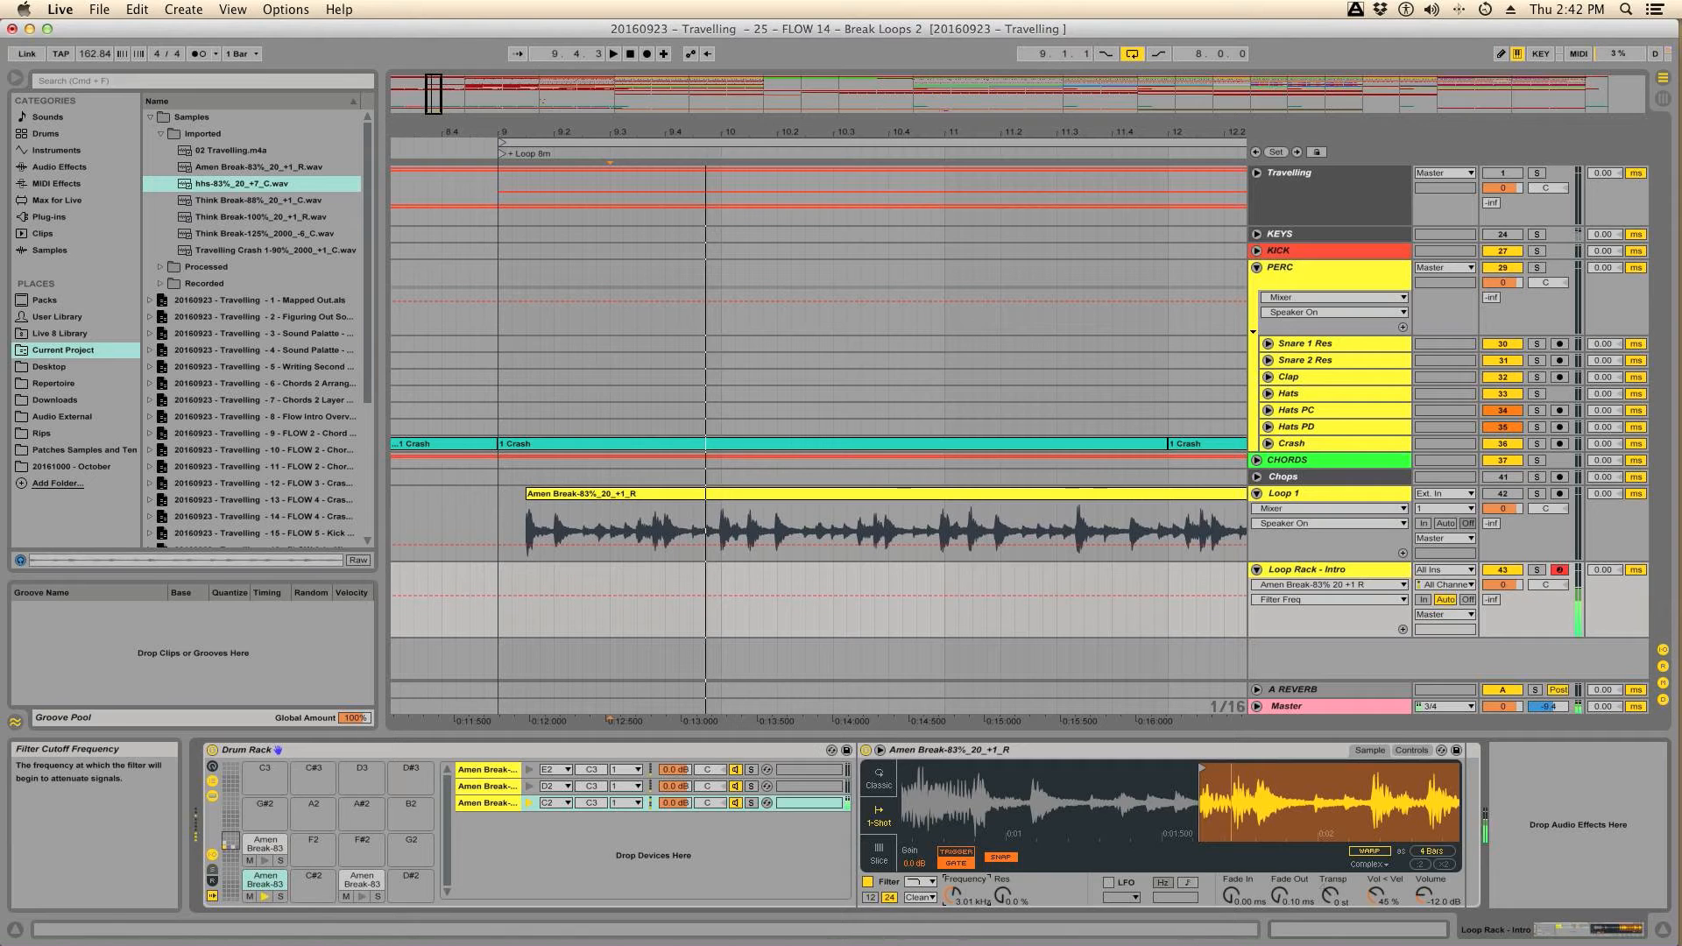
pyautogui.click(920, 881)
pyautogui.click(927, 830)
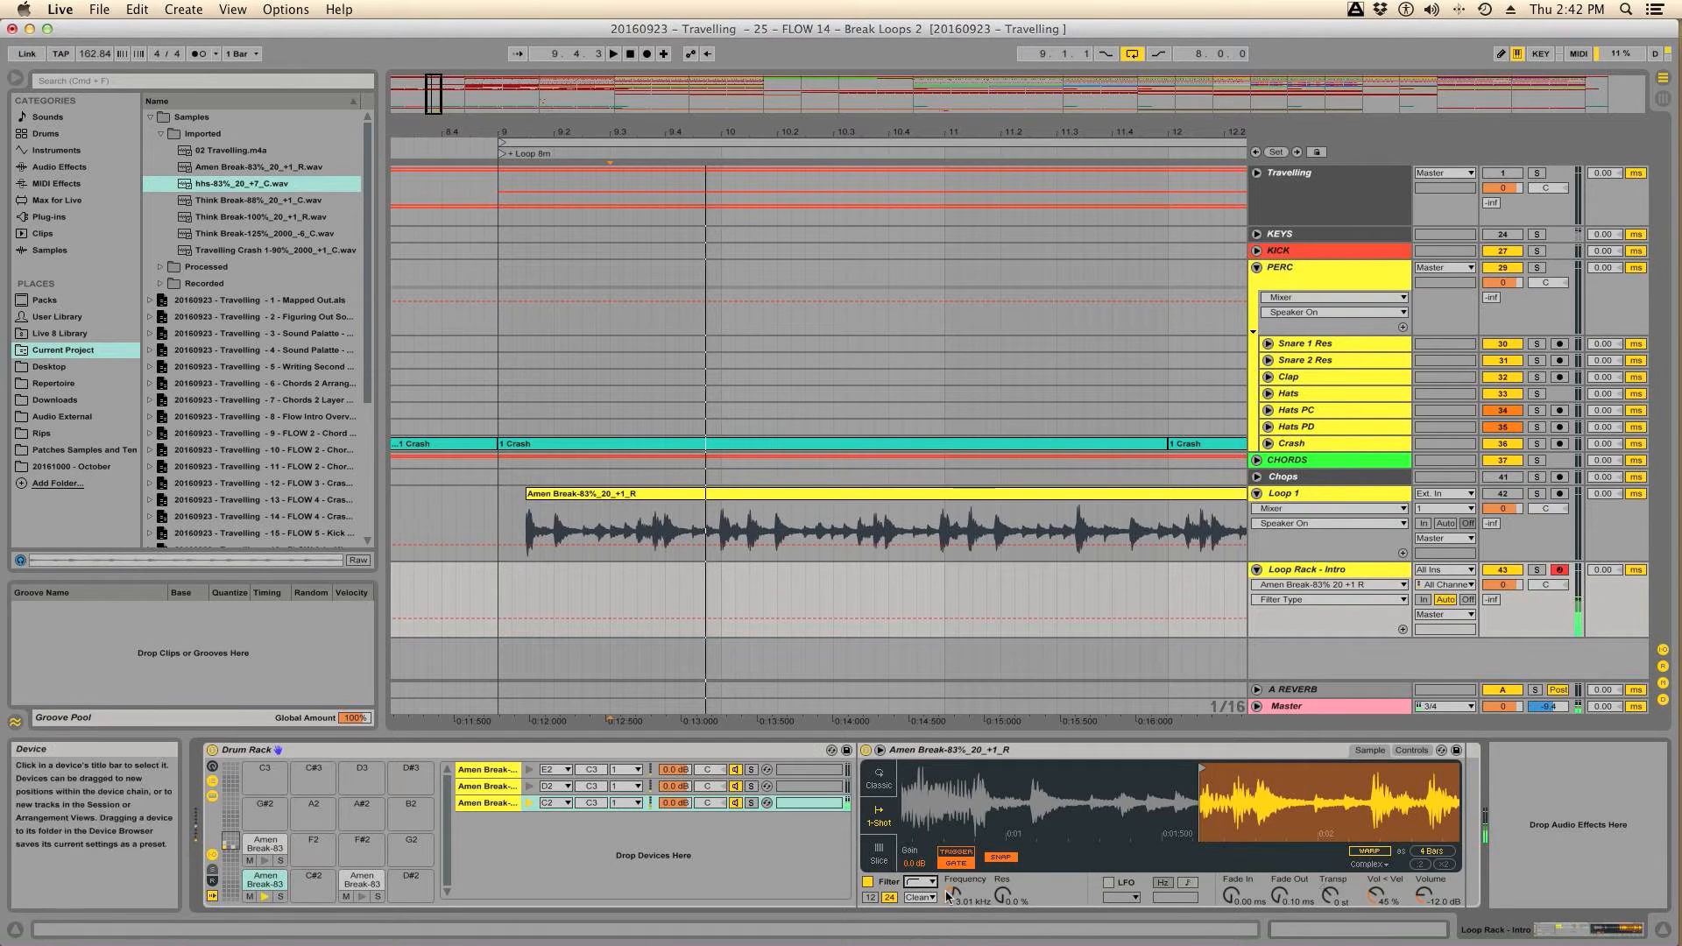
pyautogui.moveTo(953, 894)
pyautogui.mouseDown()
pyautogui.moveTo(952, 916)
pyautogui.moveTo(952, 898)
pyautogui.mouseUp()
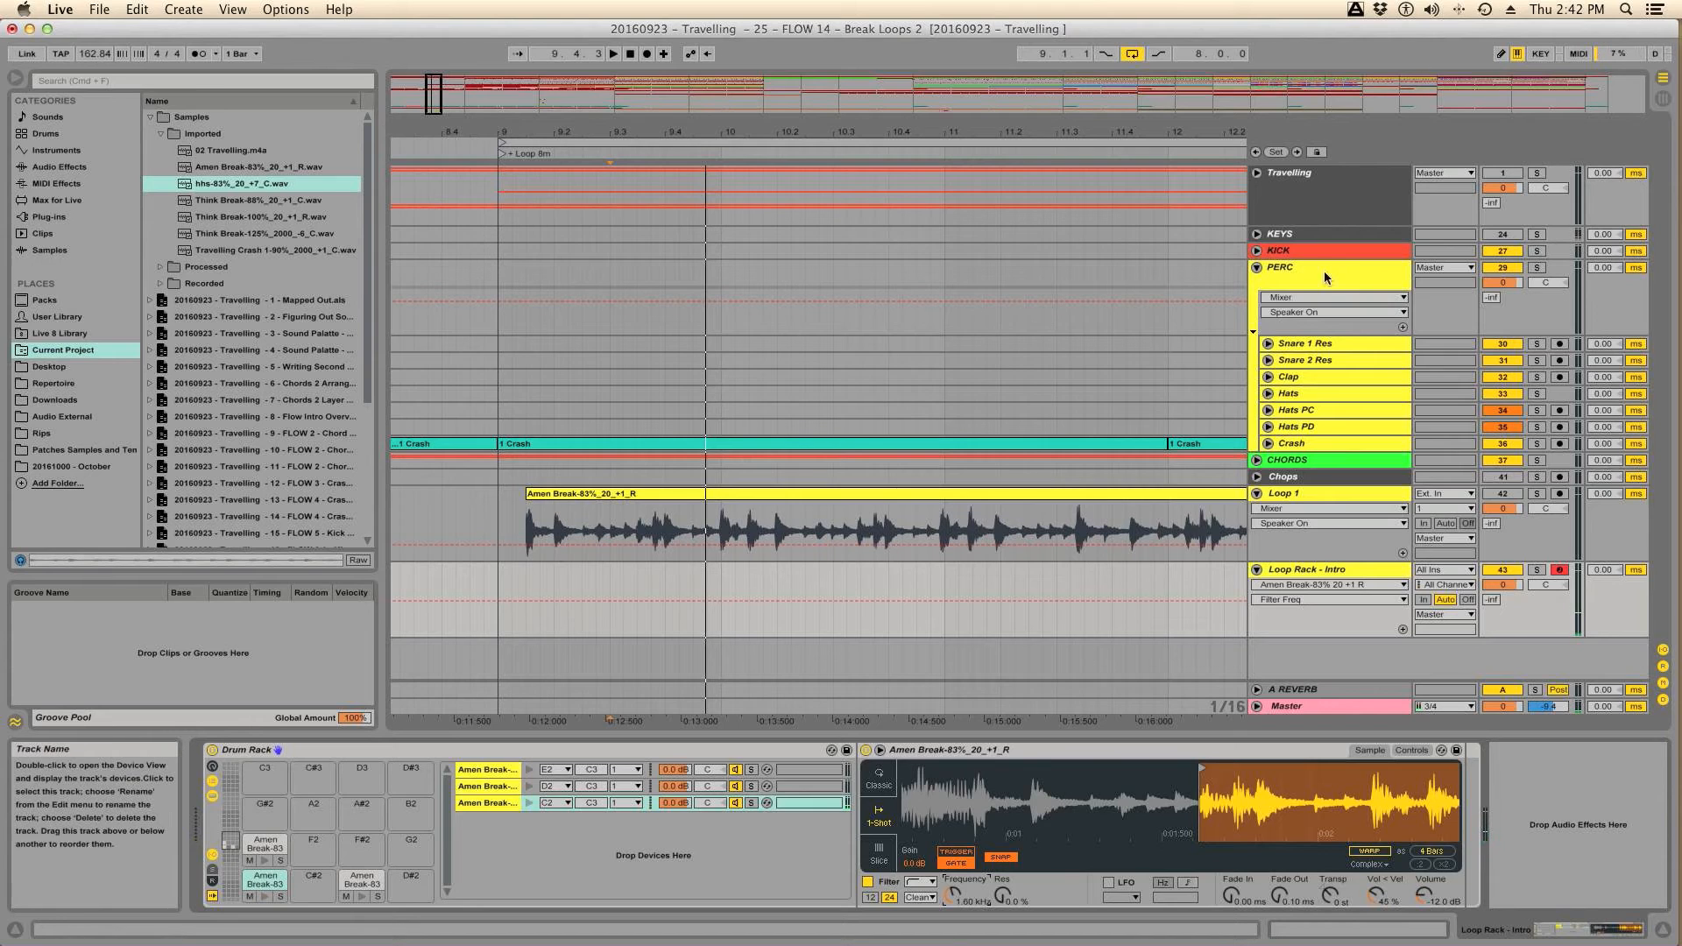
# Step: Activate the EQ Sweep Listening rack on the Master track and audition the soloed Travelling track from bar 9
pyautogui.click(1325, 172)
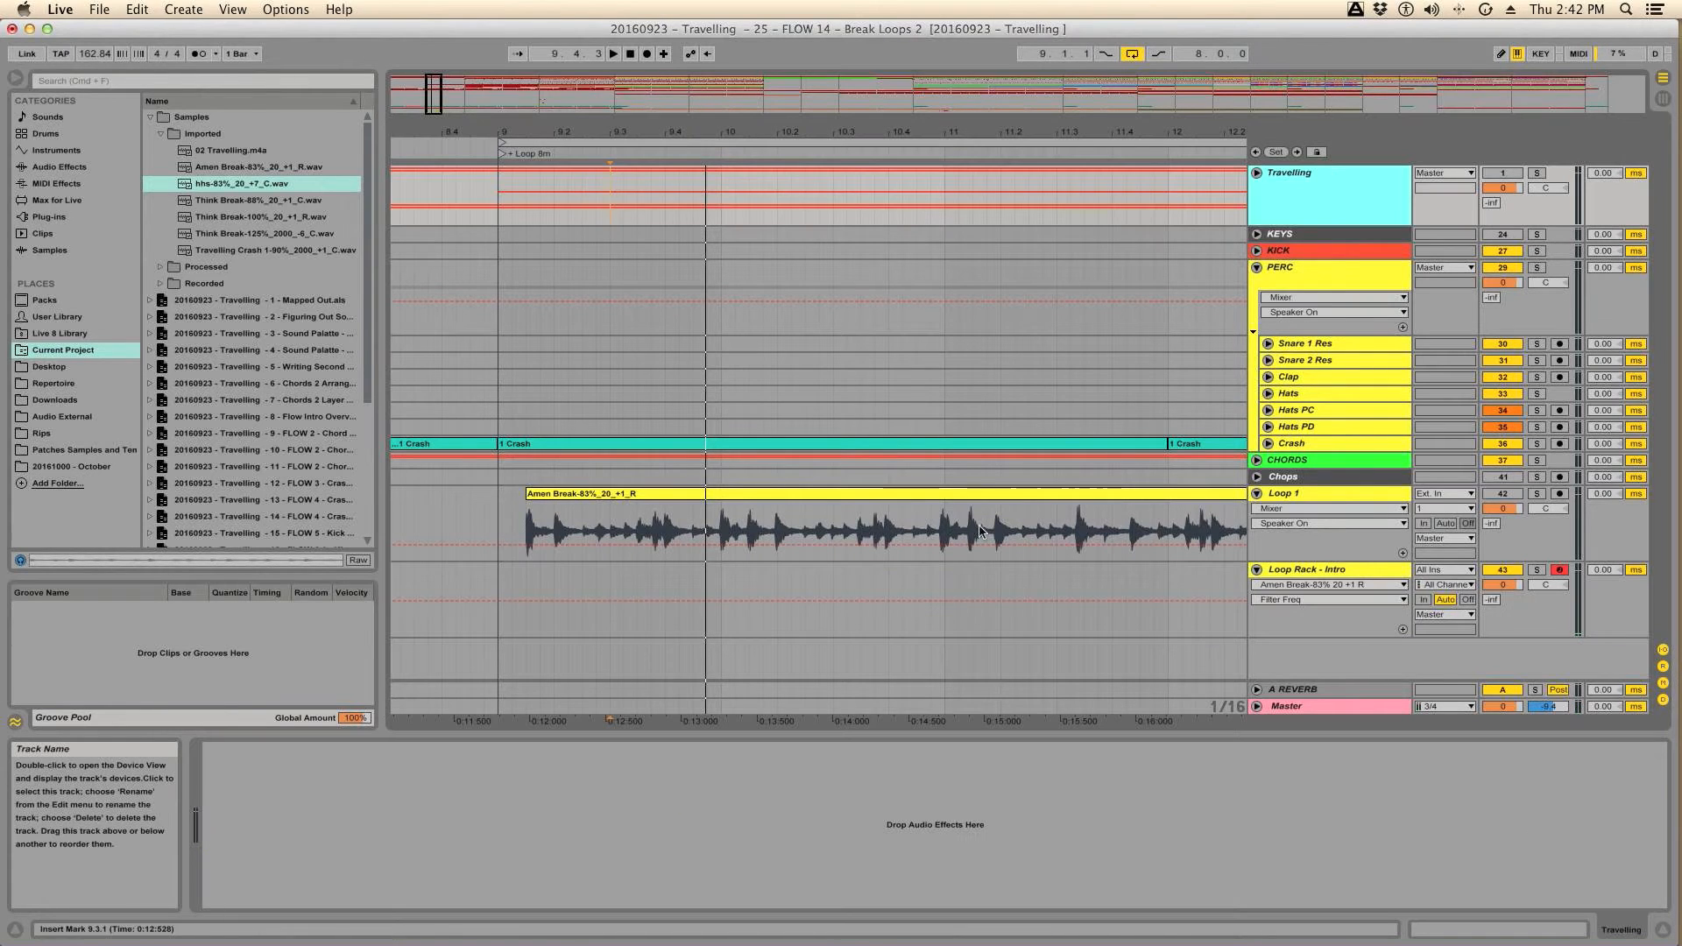
pyautogui.click(508, 709)
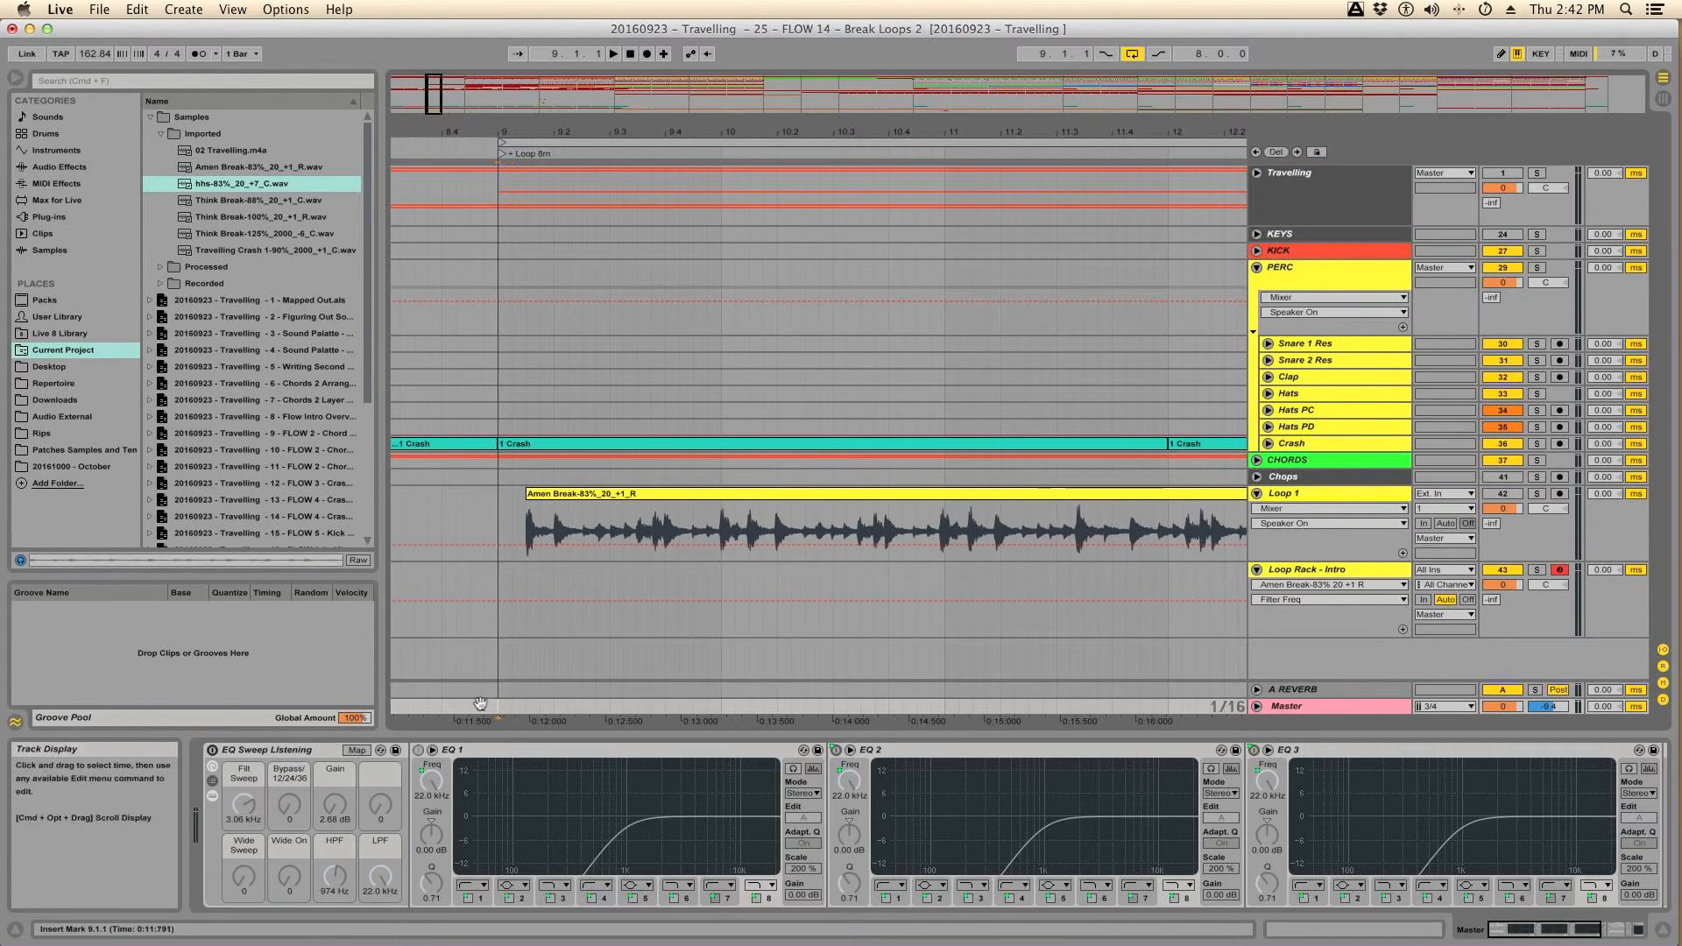
pyautogui.click(212, 751)
pyautogui.press('space')
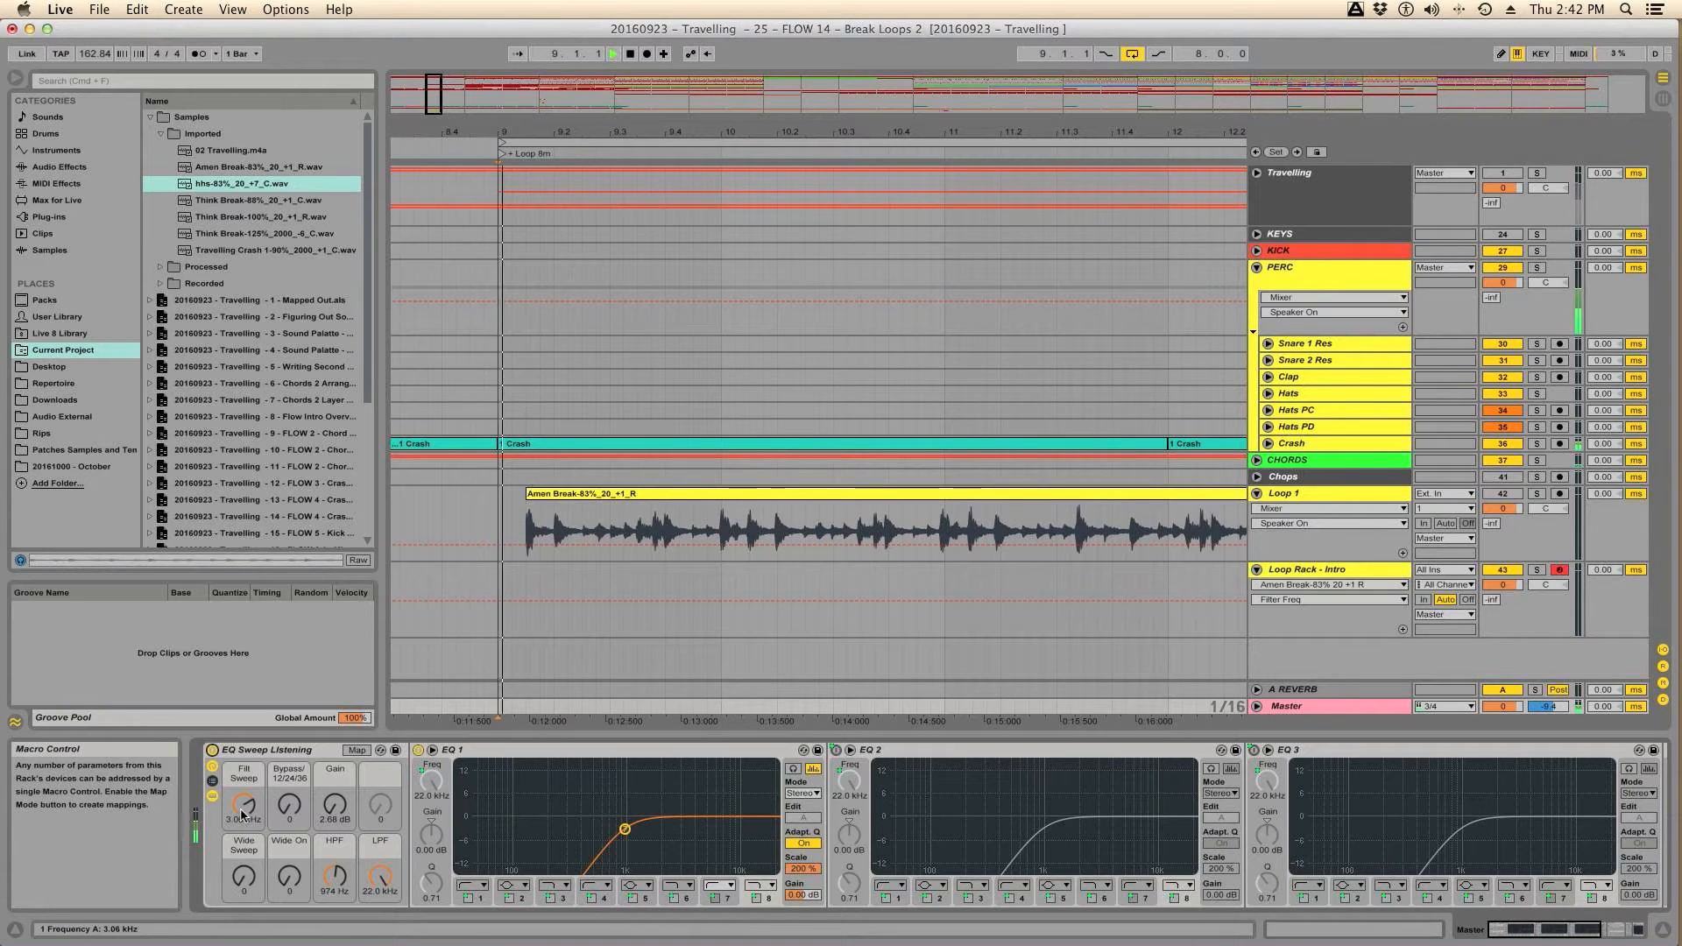
pyautogui.click(1537, 174)
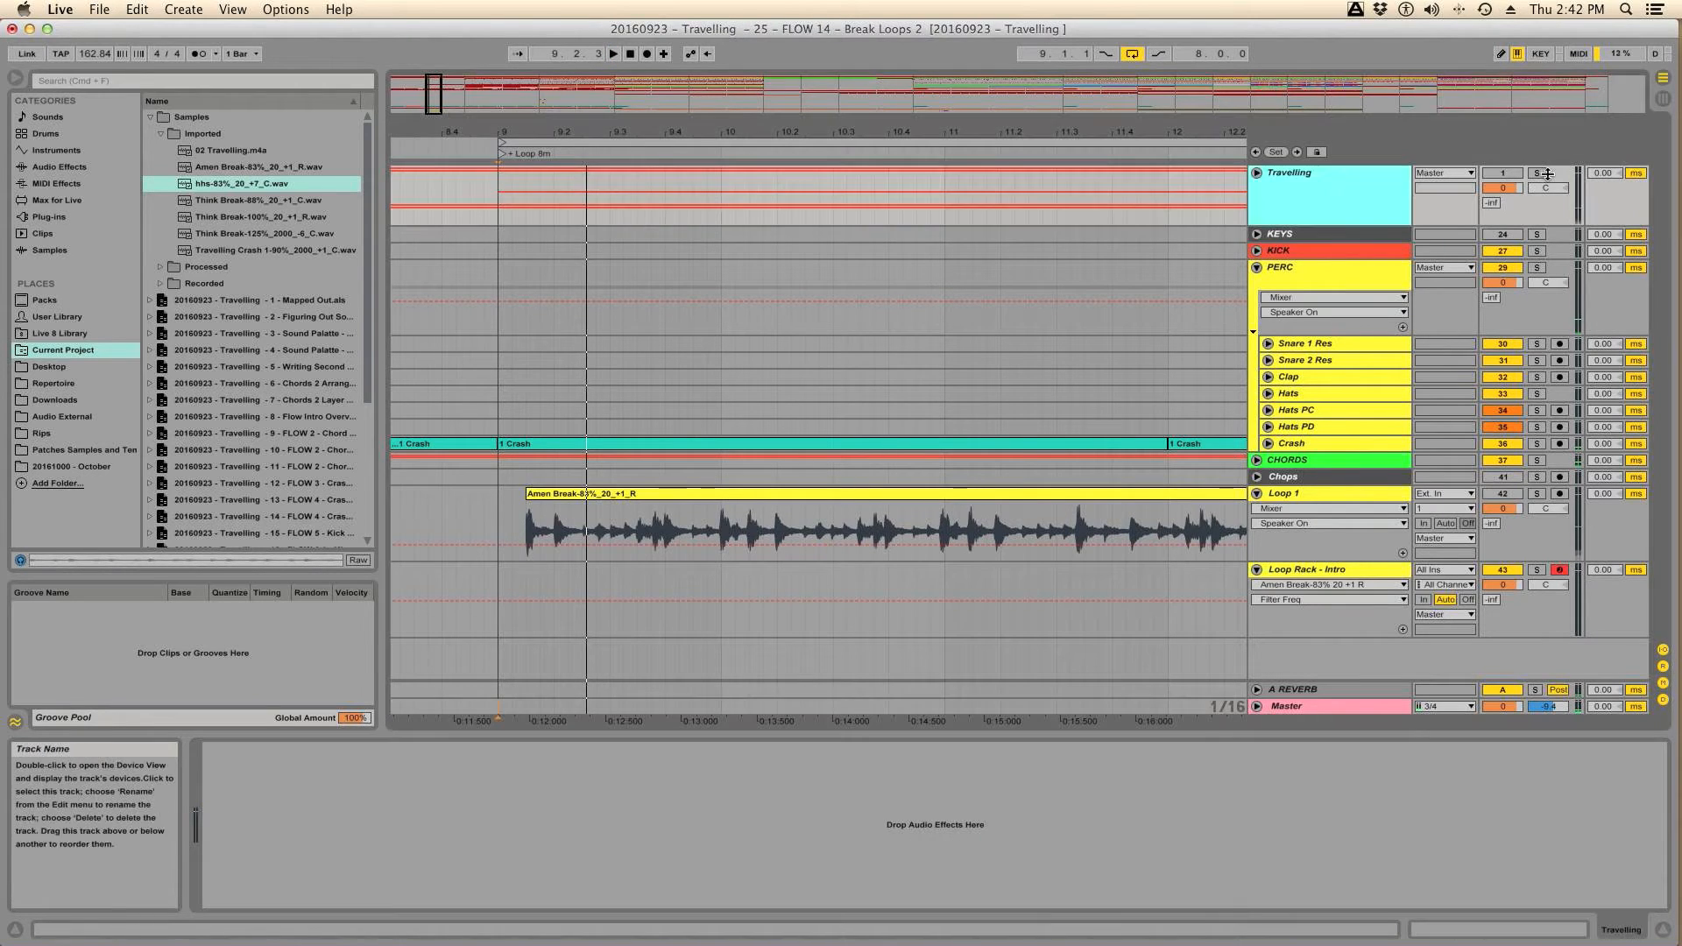
pyautogui.click(501, 700)
pyautogui.press('space')
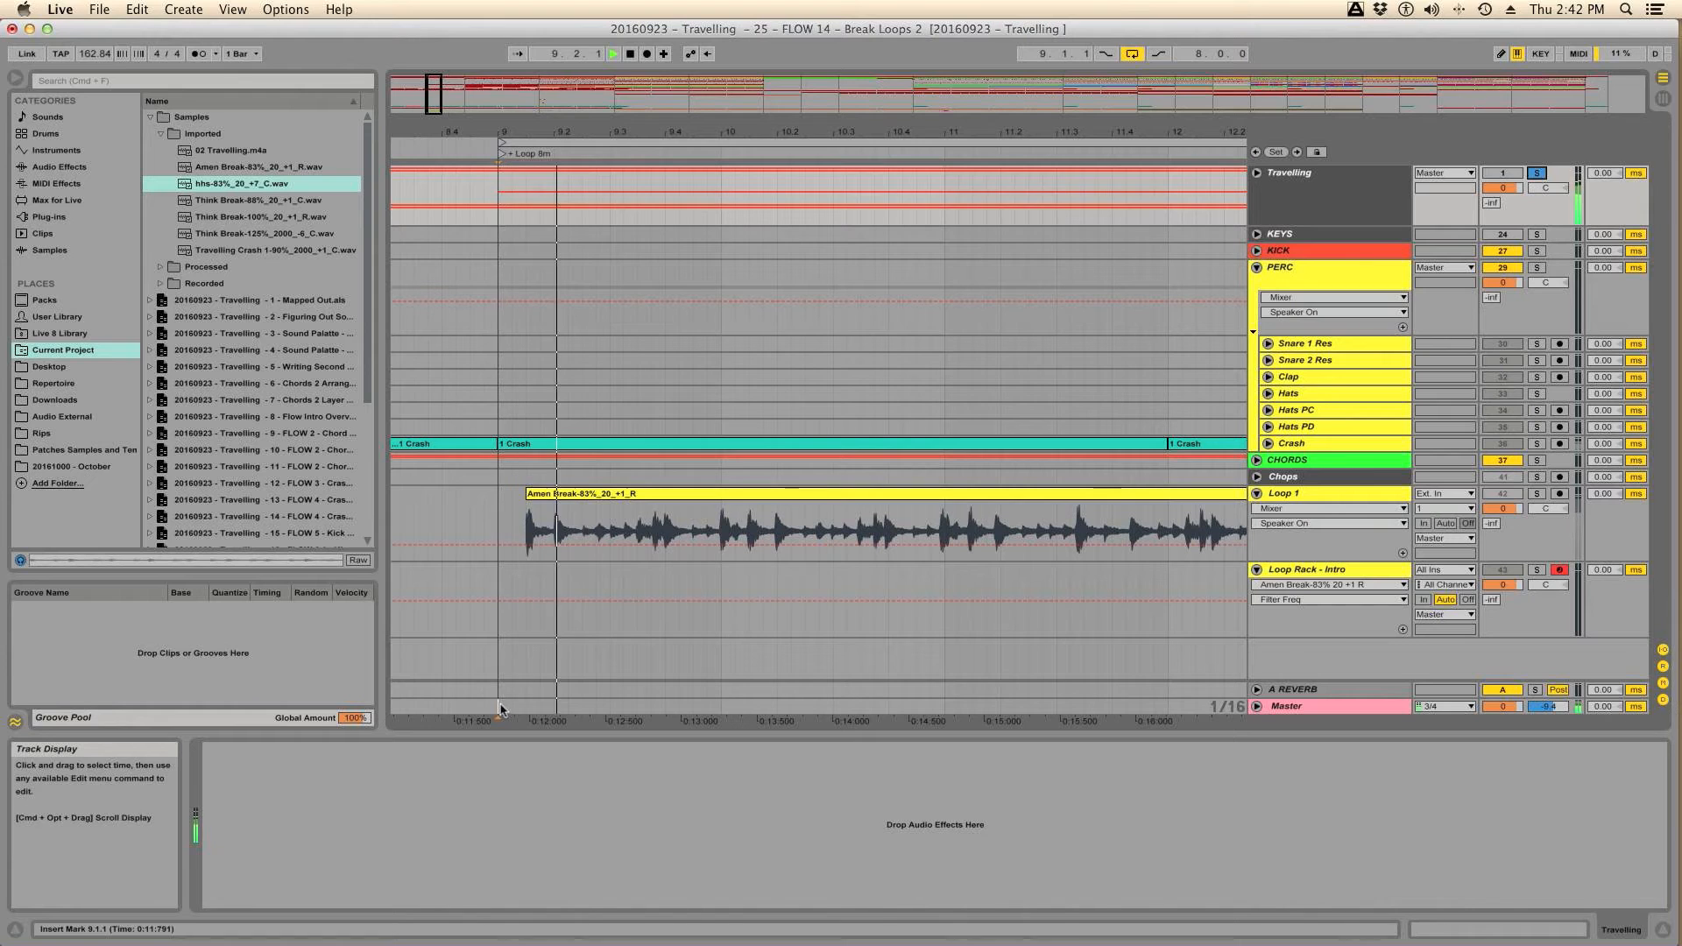
pyautogui.press('space')
pyautogui.press('space')
pyautogui.press('space')
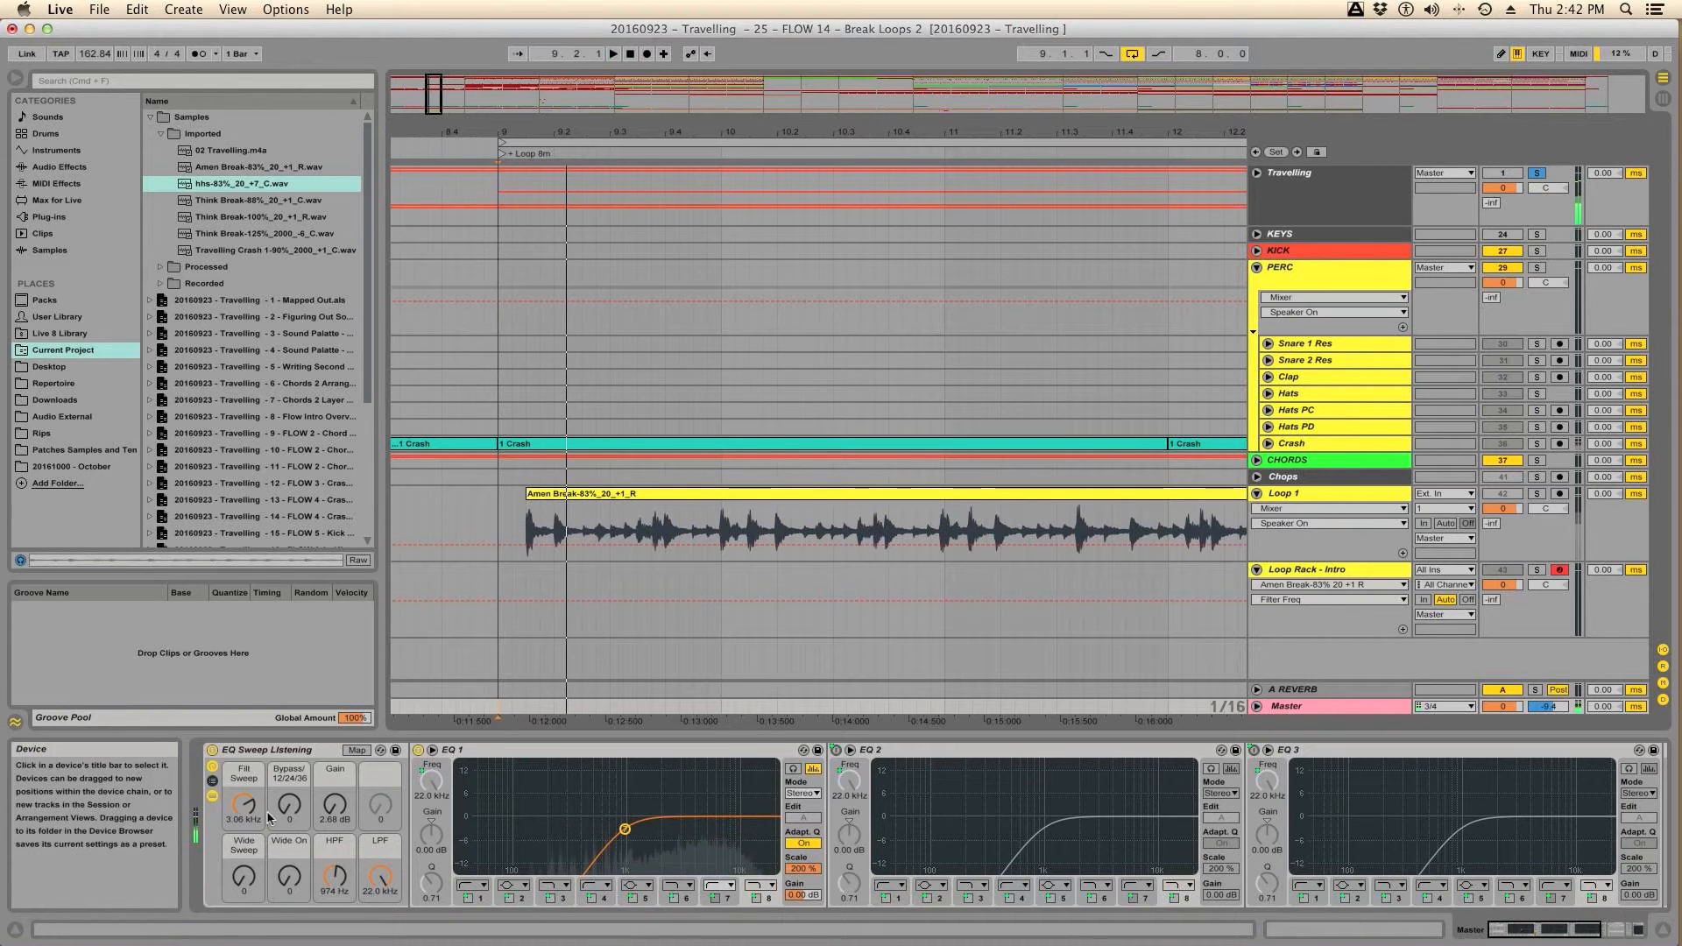
# Step: Lower the EQ Sweep Listening rack's HPF macro to 30 Hz while auditioning Travelling
pyautogui.press('space')
pyautogui.press('space')
pyautogui.moveTo(334, 877)
pyautogui.mouseDown()
pyautogui.moveTo(335, 904)
pyautogui.moveTo(335, 888)
pyautogui.moveTo(380, 894)
pyautogui.moveTo(380, 857)
pyautogui.moveTo(335, 843)
pyautogui.moveTo(334, 813)
pyautogui.moveTo(334, 885)
pyautogui.moveTo(371, 886)
pyautogui.moveTo(334, 913)
pyautogui.moveTo(379, 912)
pyautogui.moveTo(379, 815)
pyautogui.moveTo(356, 873)
pyautogui.mouseUp()
pyautogui.press('space')
pyautogui.press('space')
pyautogui.press('space')
pyautogui.press('space')
pyautogui.press('space')
pyautogui.press('space')
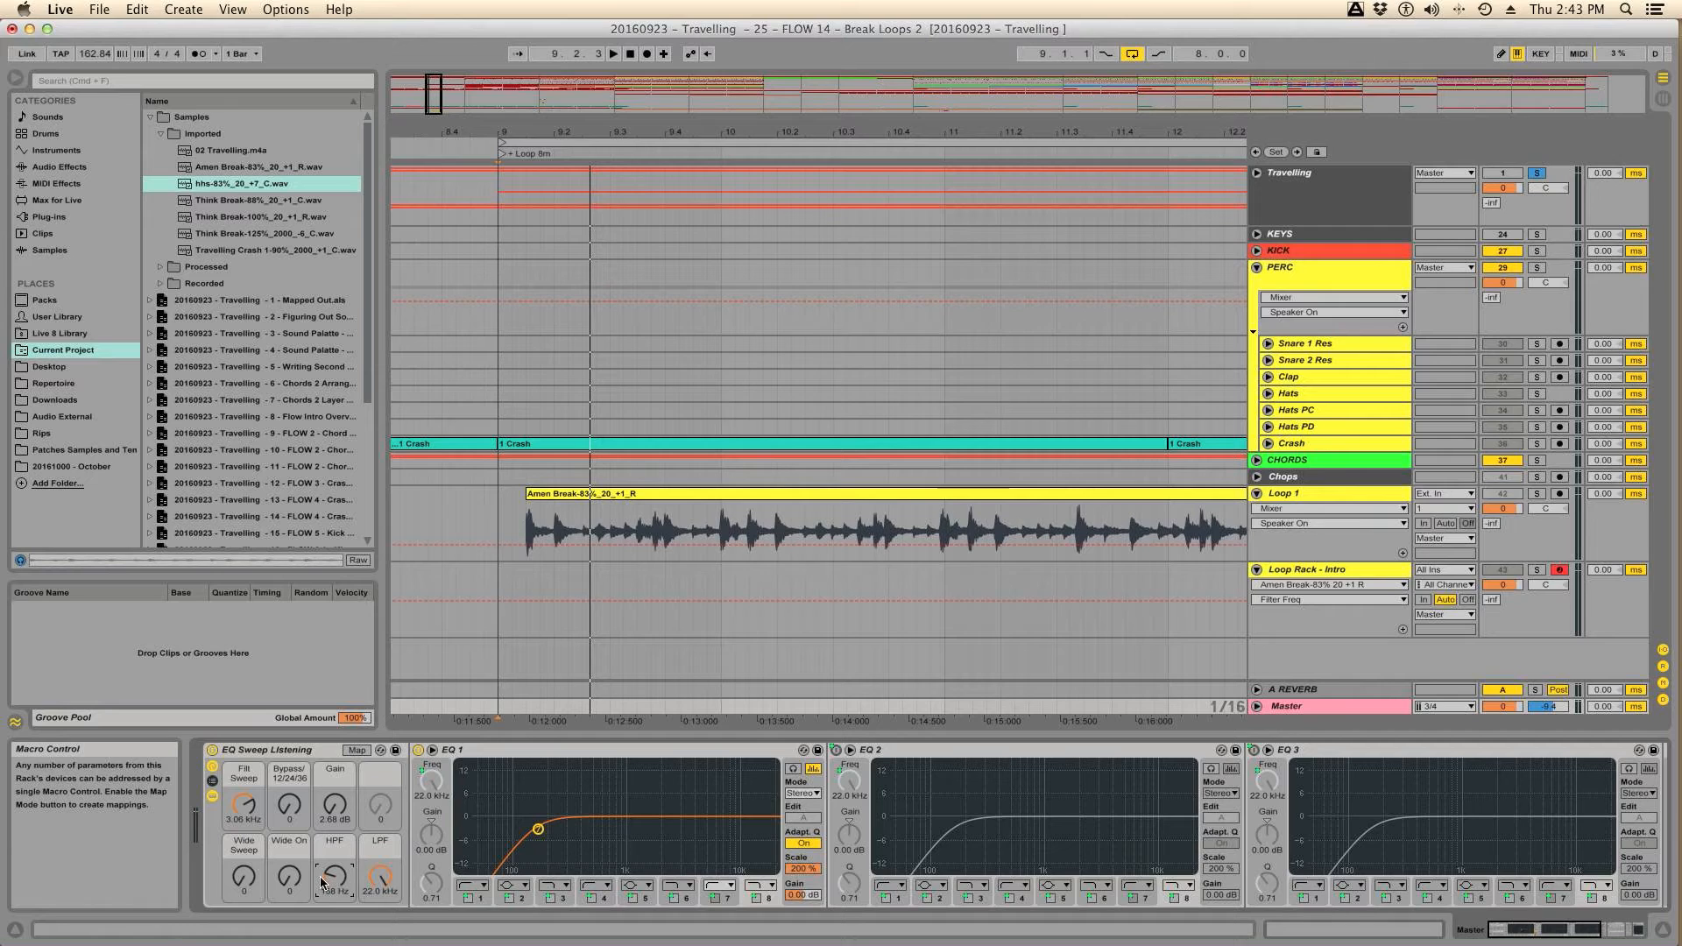
pyautogui.moveTo(319, 875); pyautogui.dragTo(316, 935)
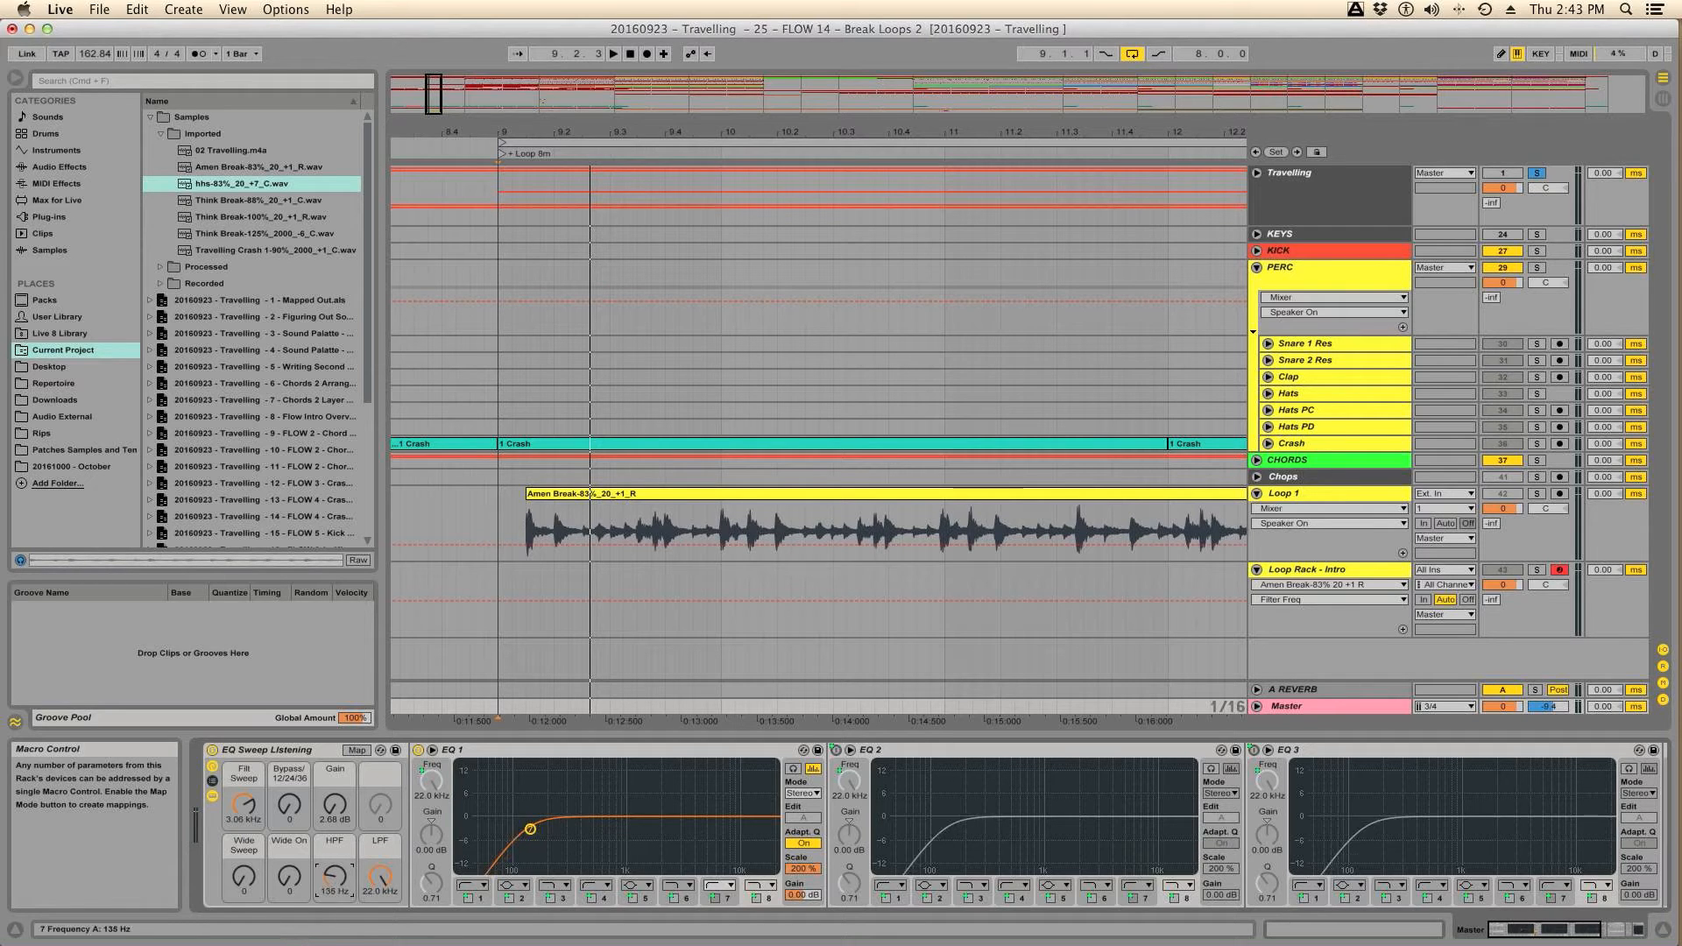
pyautogui.press('space')
# Step: Engage the rack's sweep band through the Bypass macro and audition Travelling repeatedly with Fill Sweep at 2.75 kHz
pyautogui.moveTo(287, 806); pyautogui.dragTo(253, 812)
pyautogui.press('space')
pyautogui.press('space')
pyautogui.press('space')
pyautogui.press('space')
pyautogui.press('space')
pyautogui.press('space')
pyautogui.press('space')
pyautogui.press('space')
pyautogui.press('space')
pyautogui.press('space')
pyautogui.press('space')
pyautogui.press('space')
pyautogui.press('space')
pyautogui.press('space')
pyautogui.press('space')
pyautogui.press('space')
pyautogui.press('space')
pyautogui.press('space')
pyautogui.press('space')
pyautogui.press('space')
pyautogui.press('space')
pyautogui.press('space')
pyautogui.press('space')
pyautogui.press('space')
pyautogui.press('space')
pyautogui.press('space')
pyautogui.press('space')
pyautogui.press('space')
pyautogui.press('space')
pyautogui.press('space')
pyautogui.press('space')
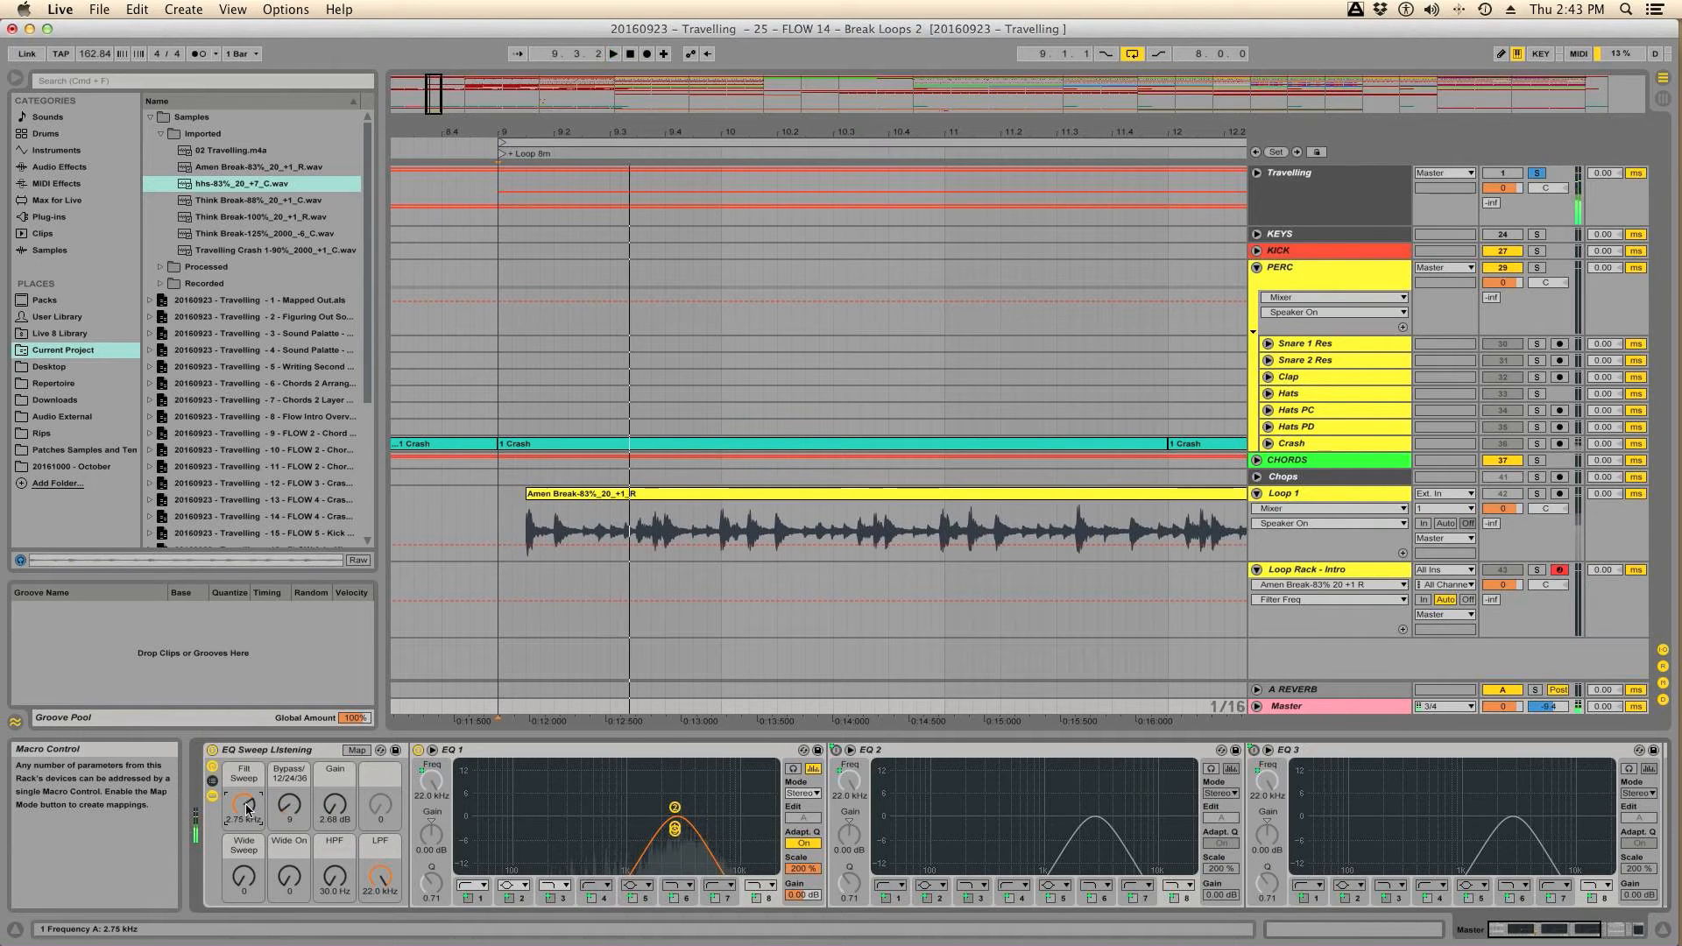
# Step: Enlarge EQ 1's curve display, set Fill Sweep to 2.81 kHz, and return to the arrangement with the rack active
pyautogui.click(792, 768)
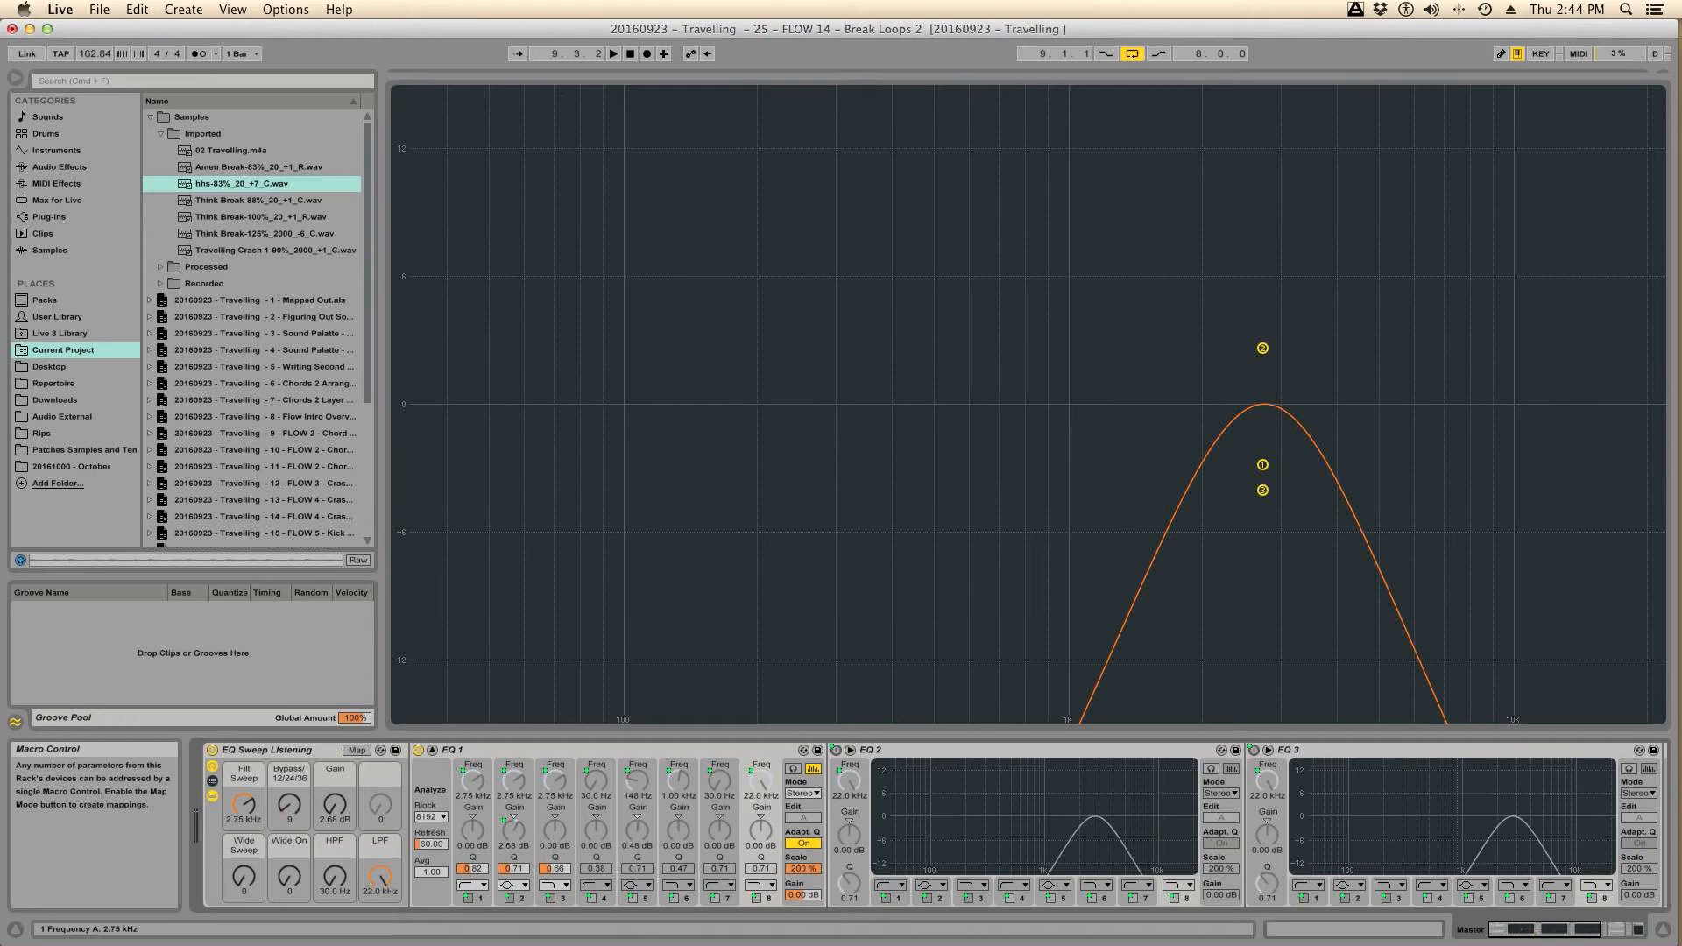
pyautogui.moveTo(244, 804); pyautogui.dragTo(244, 804)
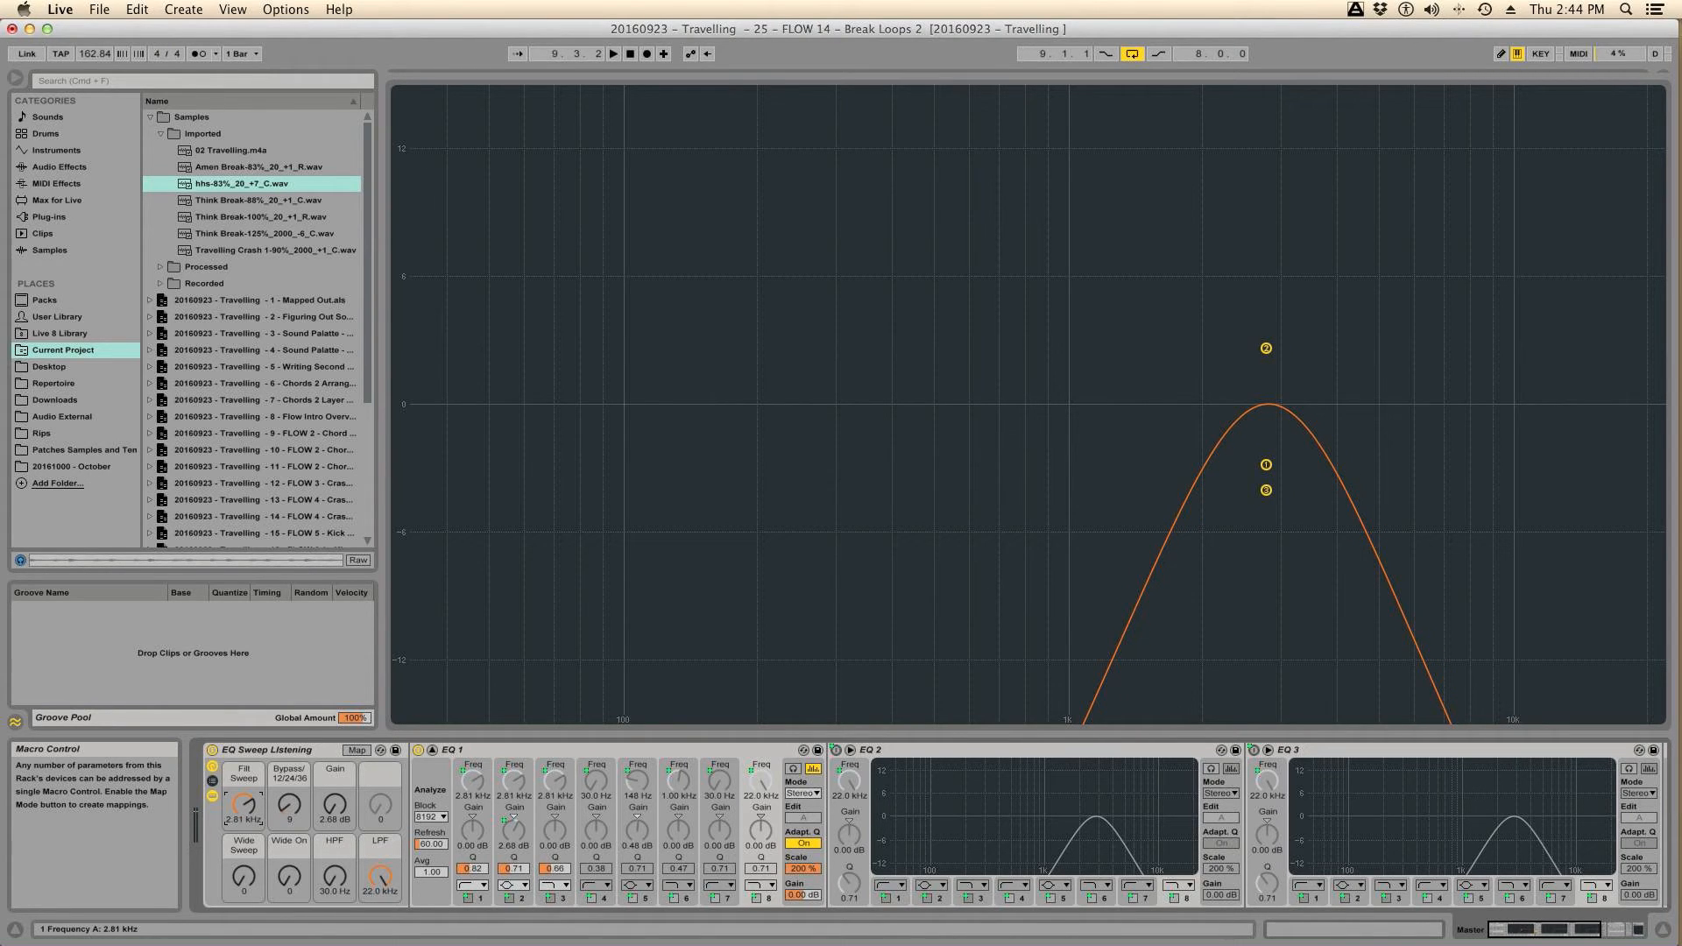
pyautogui.click(213, 751)
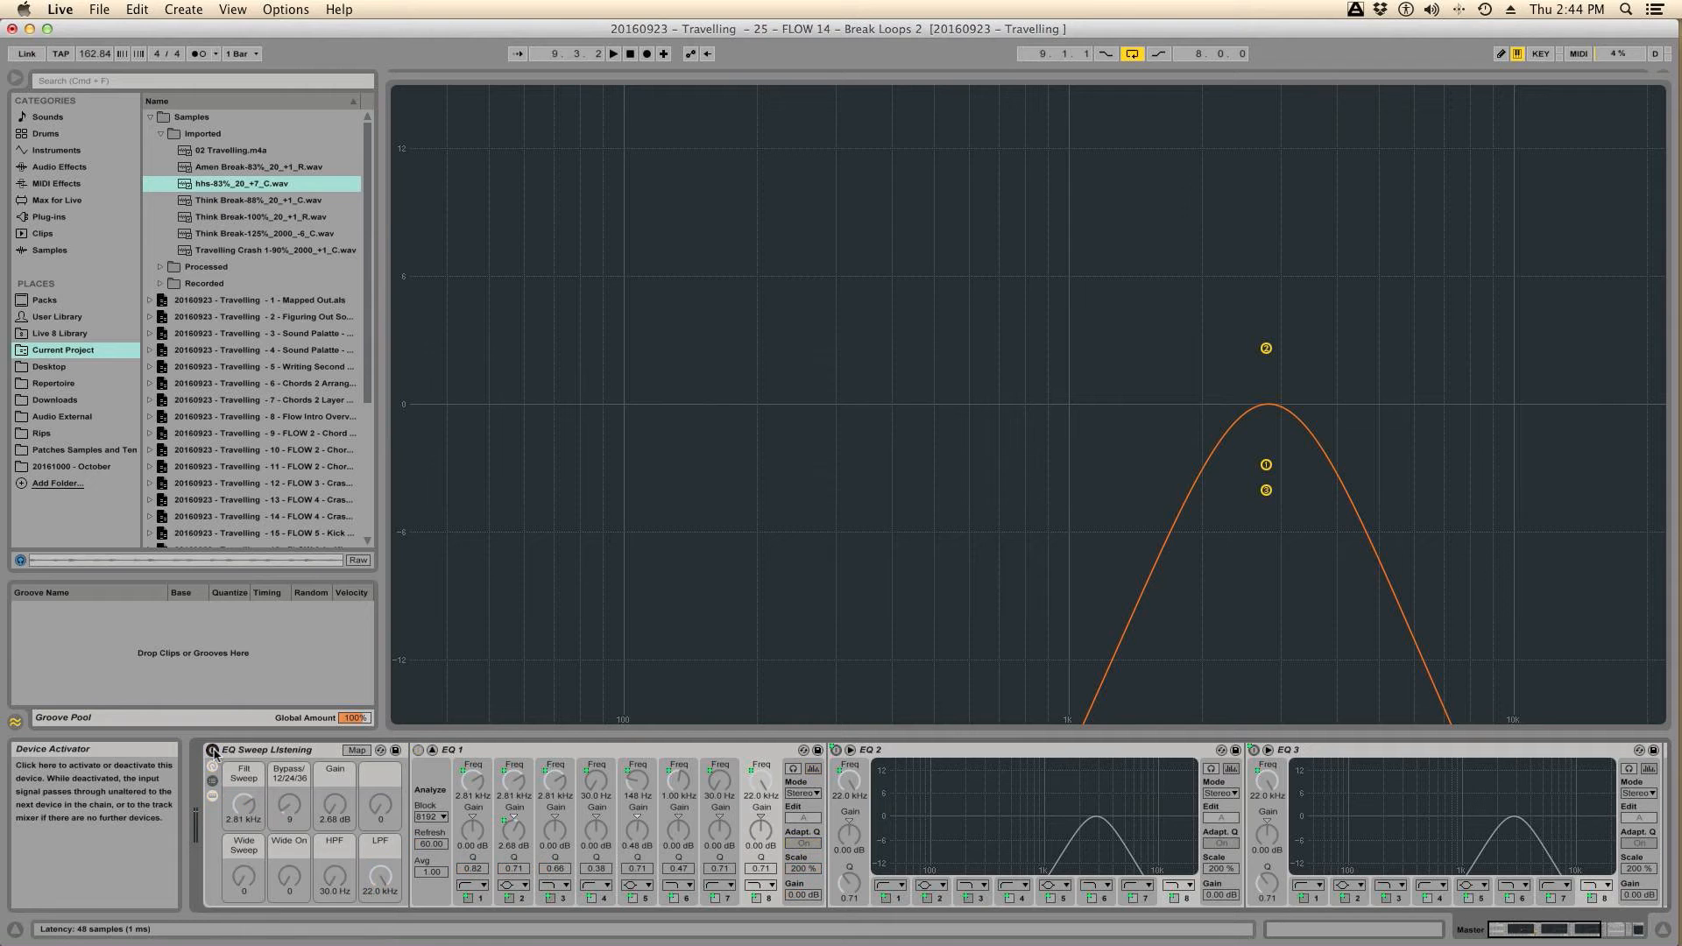
pyautogui.click(212, 751)
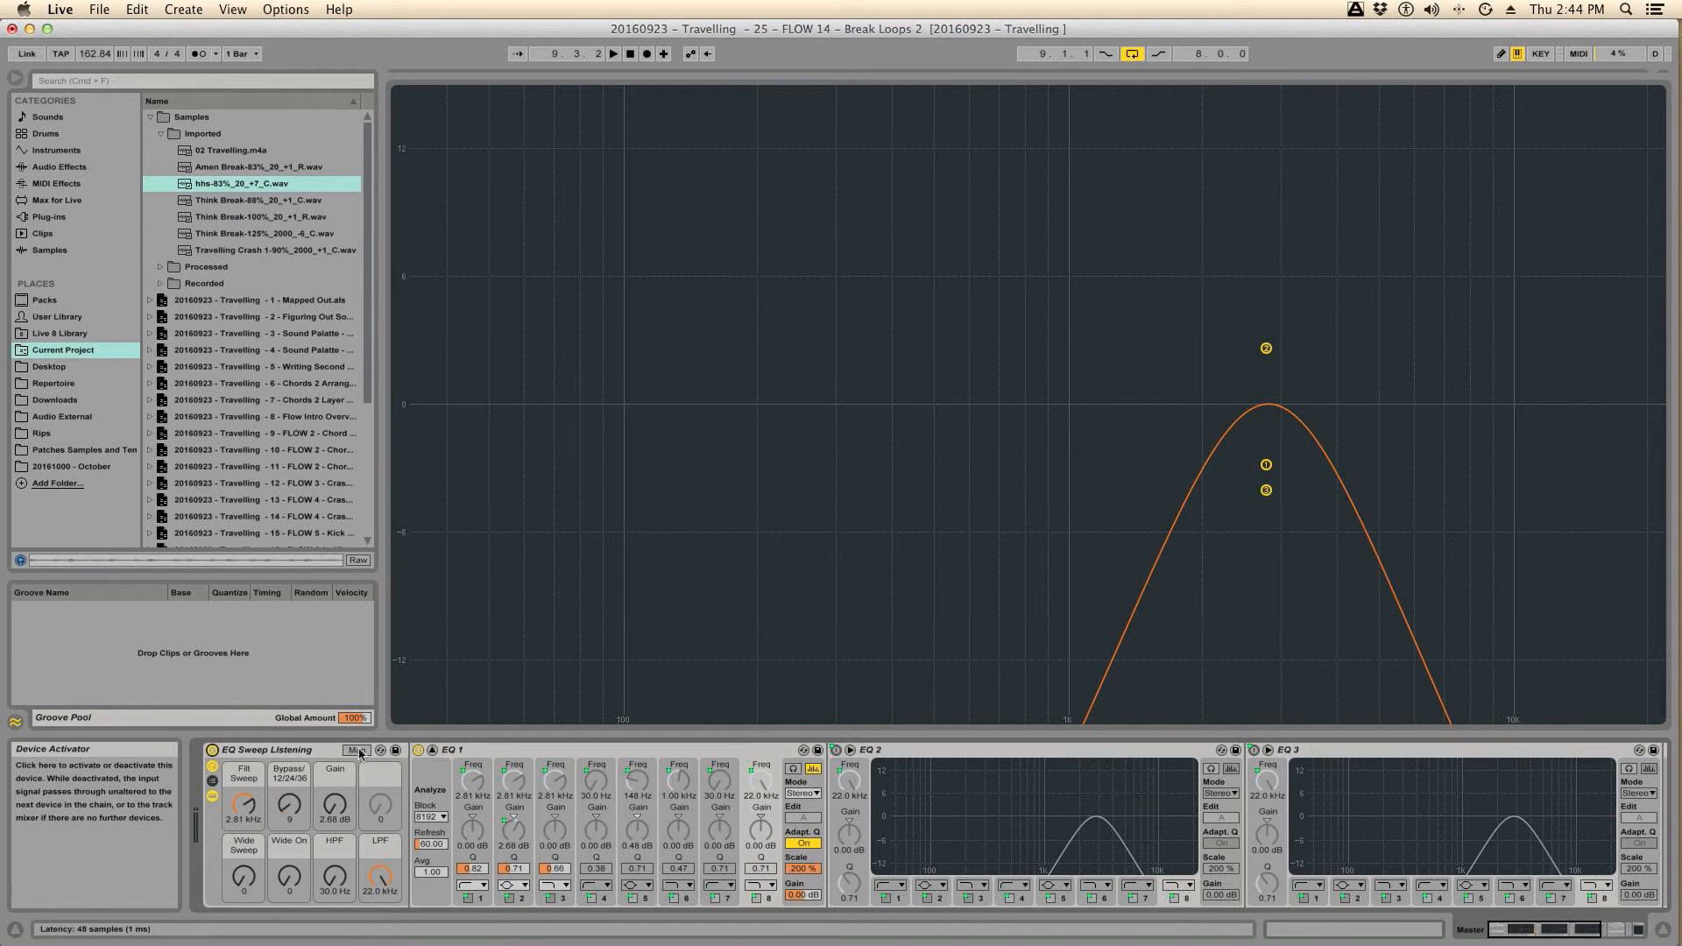
pyautogui.click(434, 750)
# Step: Compare the soloed Travelling track with Loop Rack - Intro's filtered C2 break, ending with Travelling unsoloed
pyautogui.press('space')
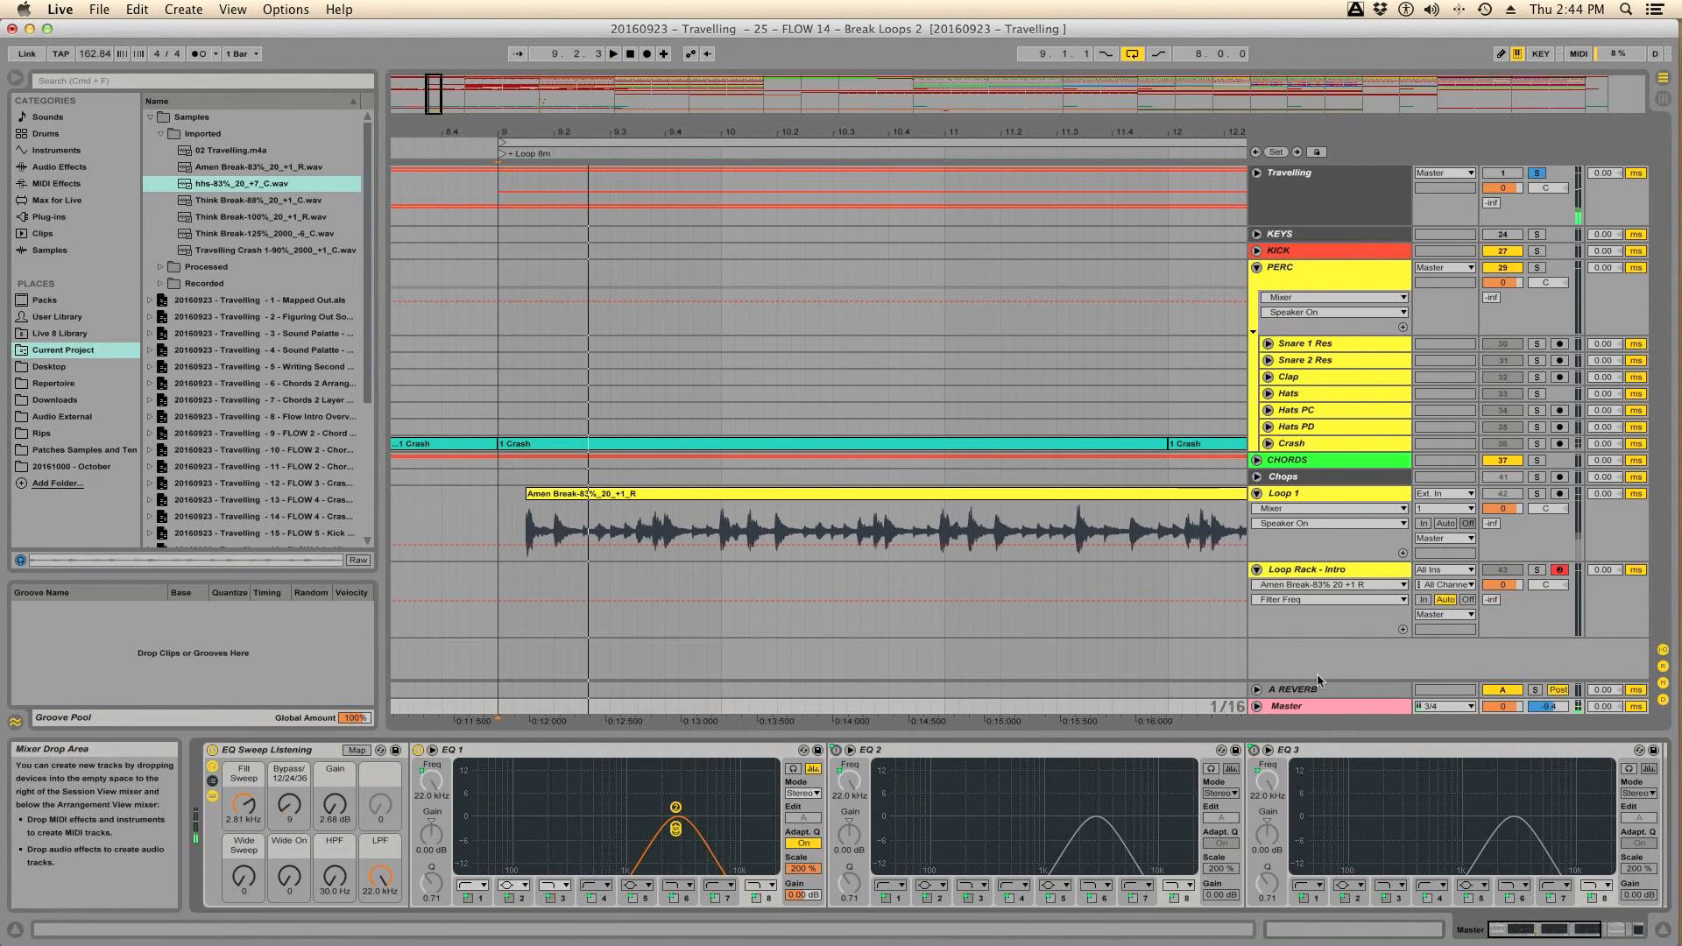
pyautogui.click(1537, 174)
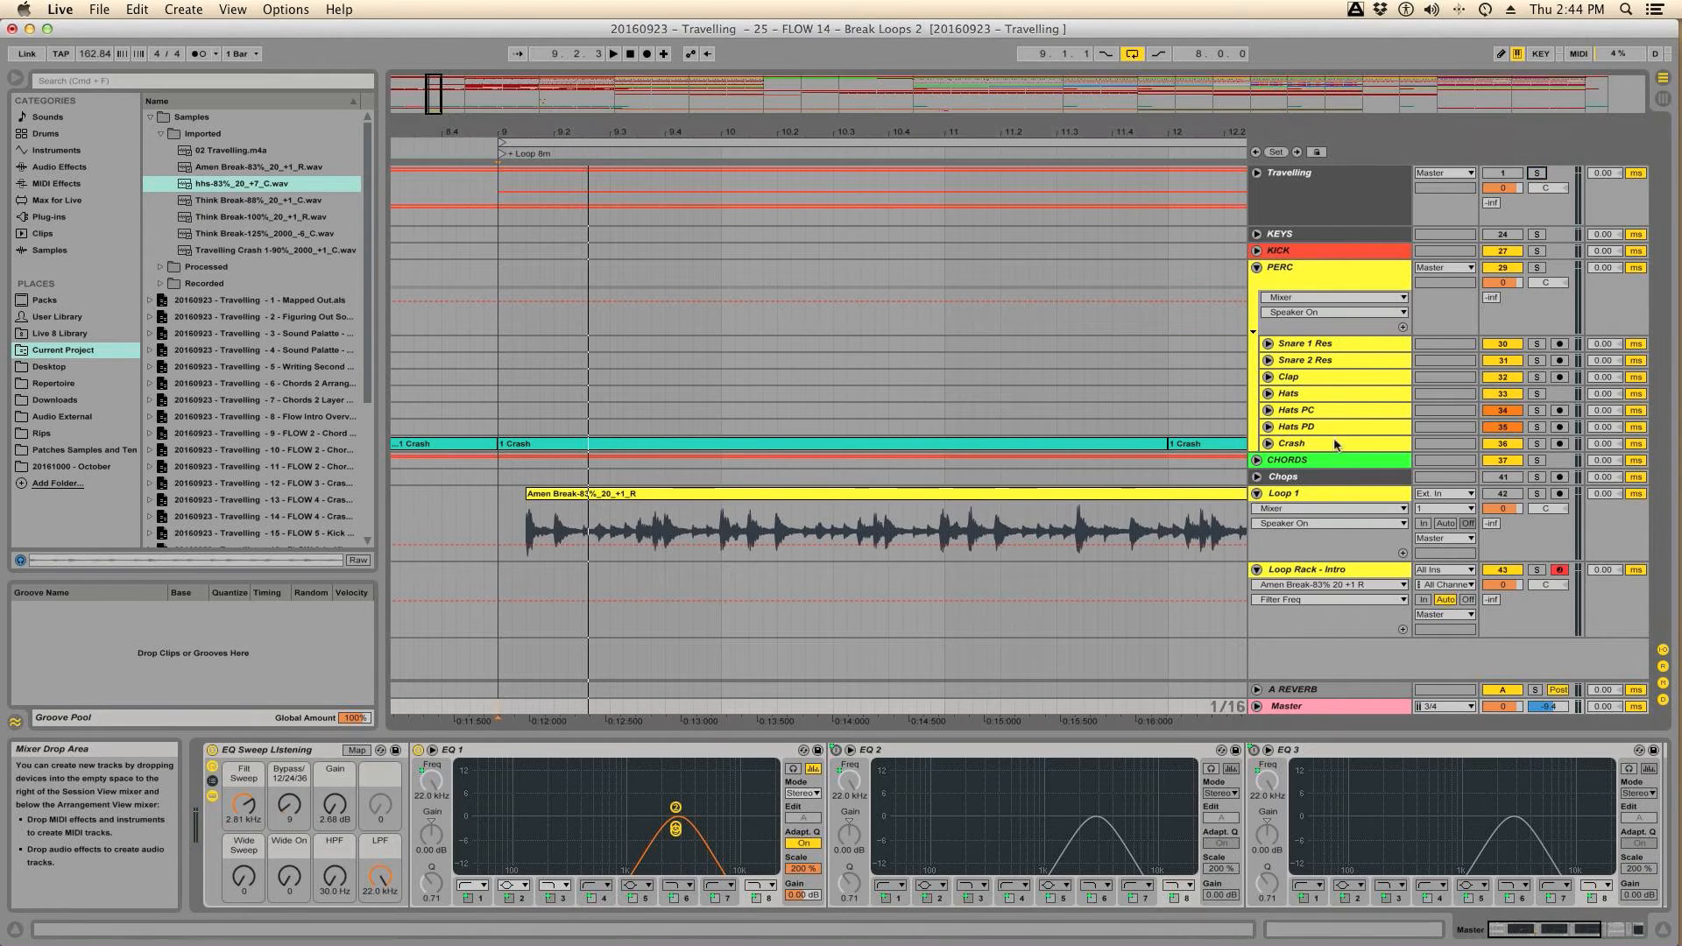
pyautogui.click(1294, 572)
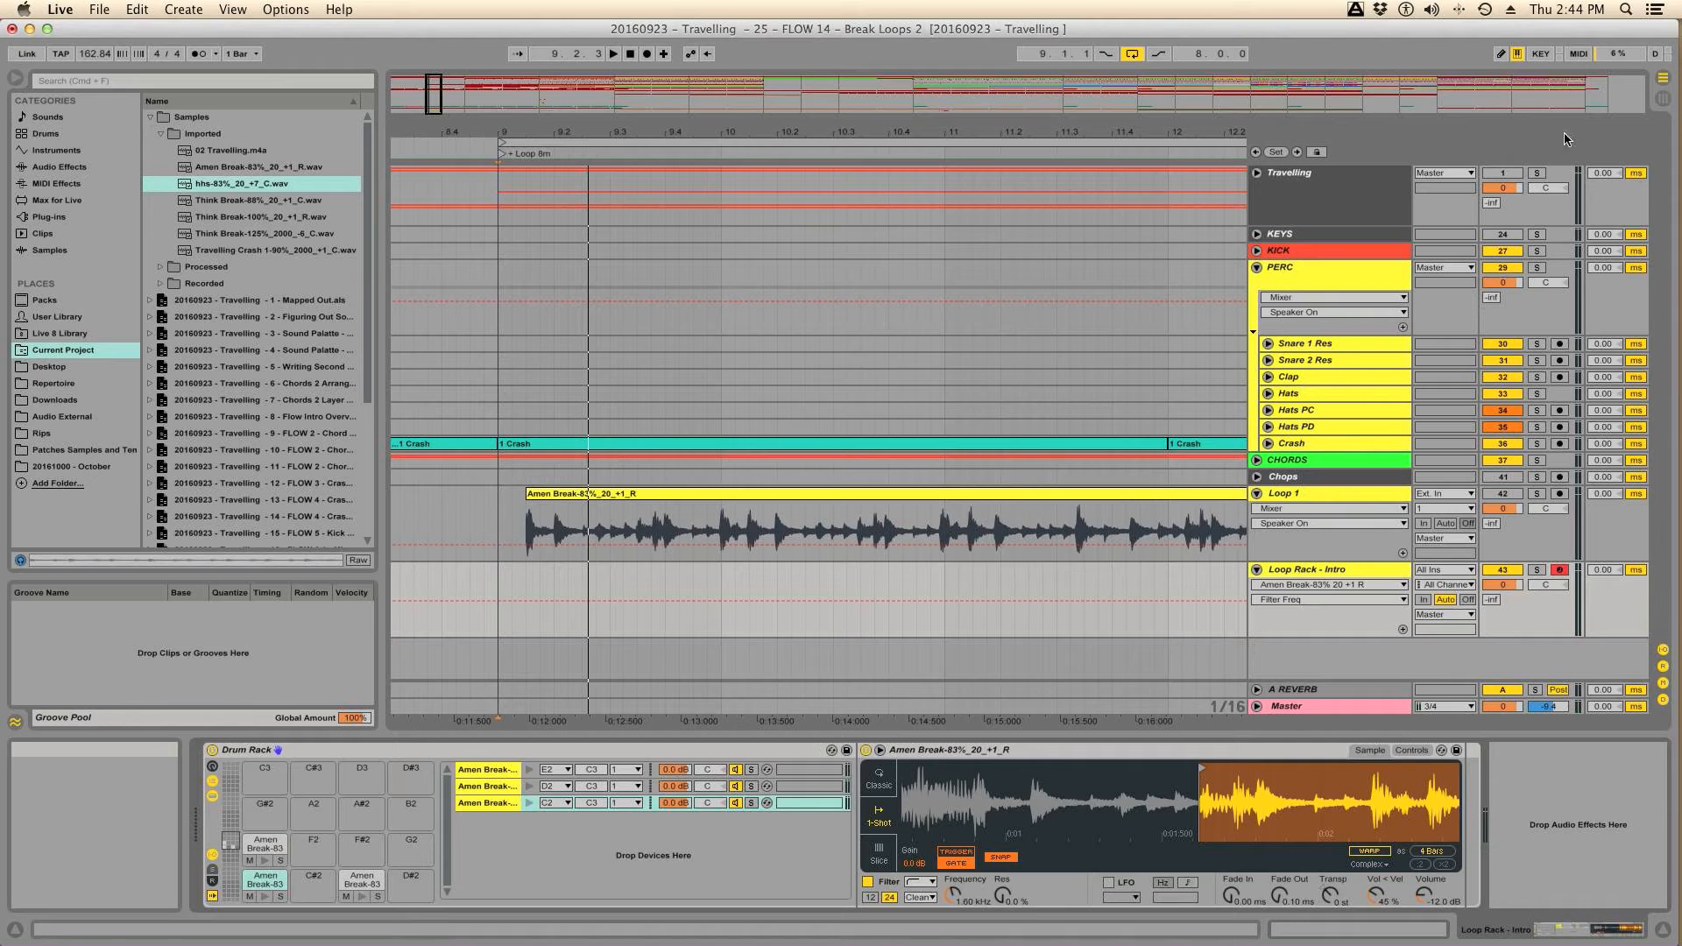
pyautogui.click(1537, 173)
pyautogui.press('space')
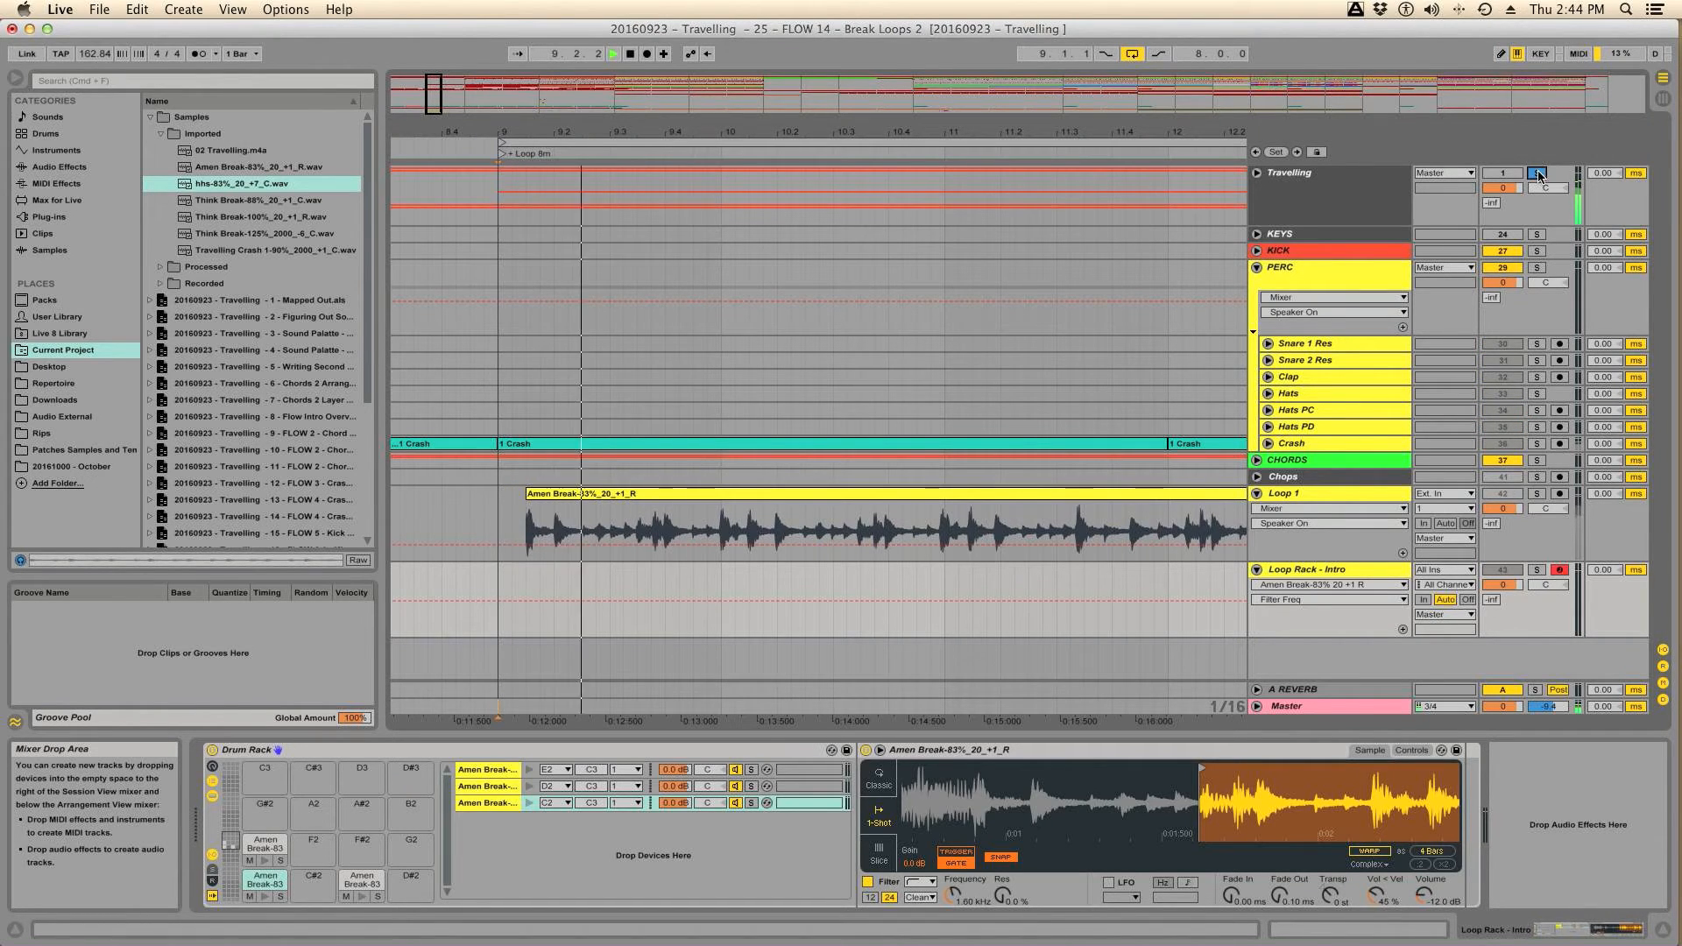
pyautogui.click(1537, 173)
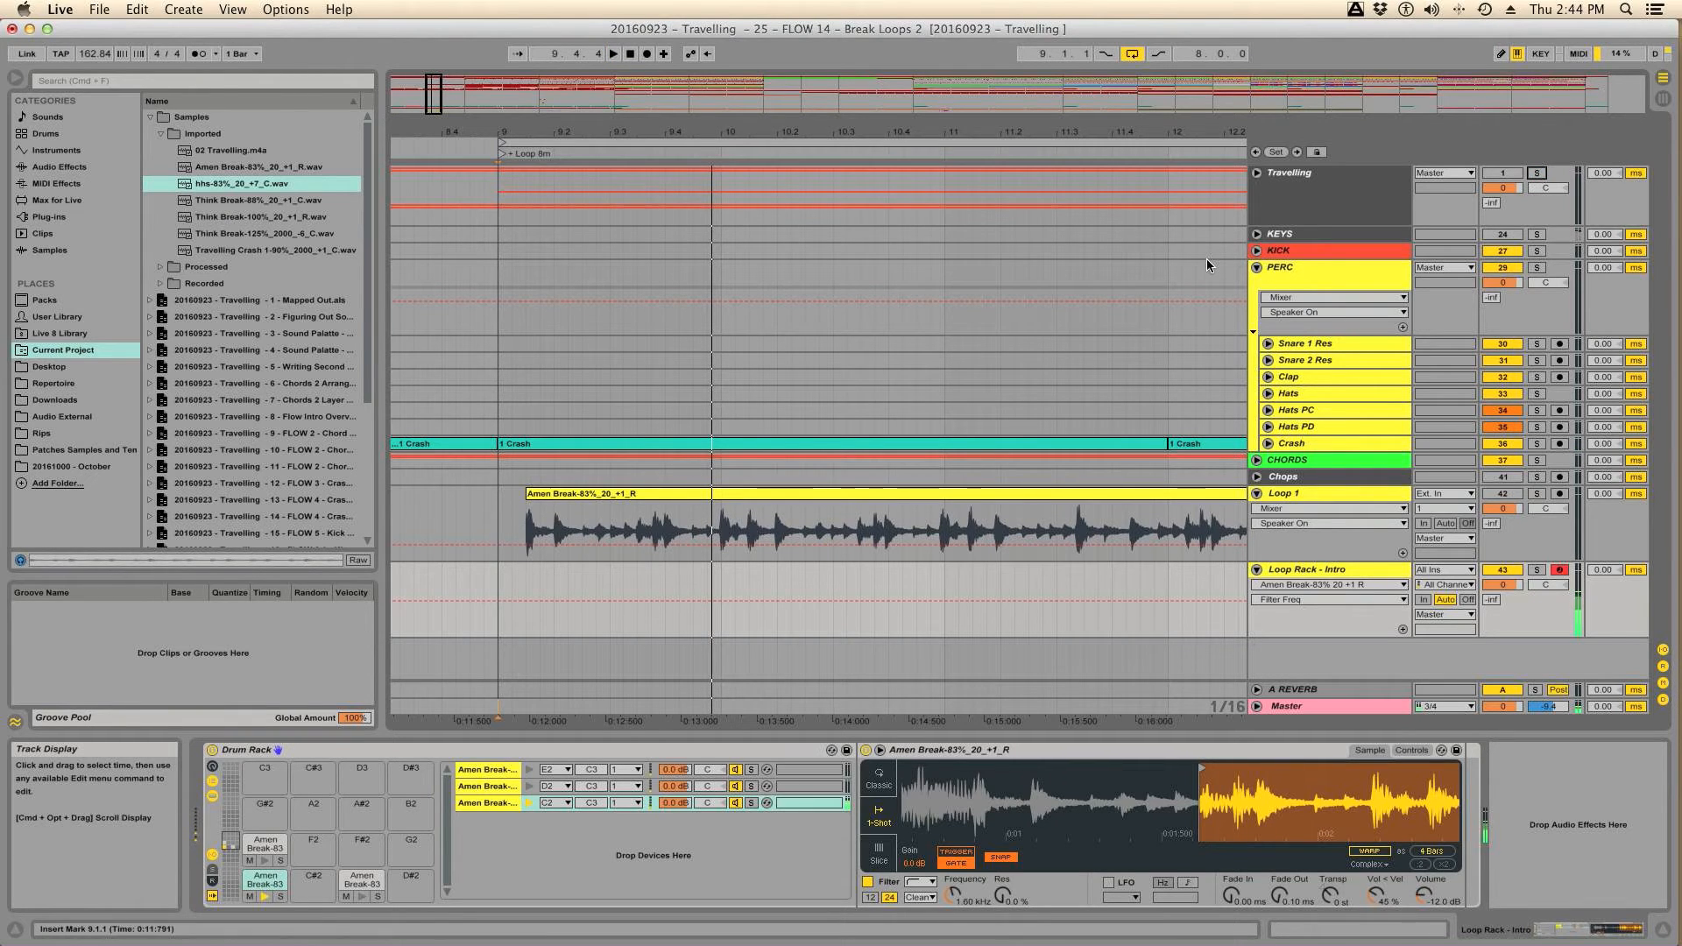
# Step: Compare soloed Travelling playback with the Loop Rack - Intro break, leaving Travelling unsoloed
pyautogui.click(1538, 174)
pyautogui.press('space')
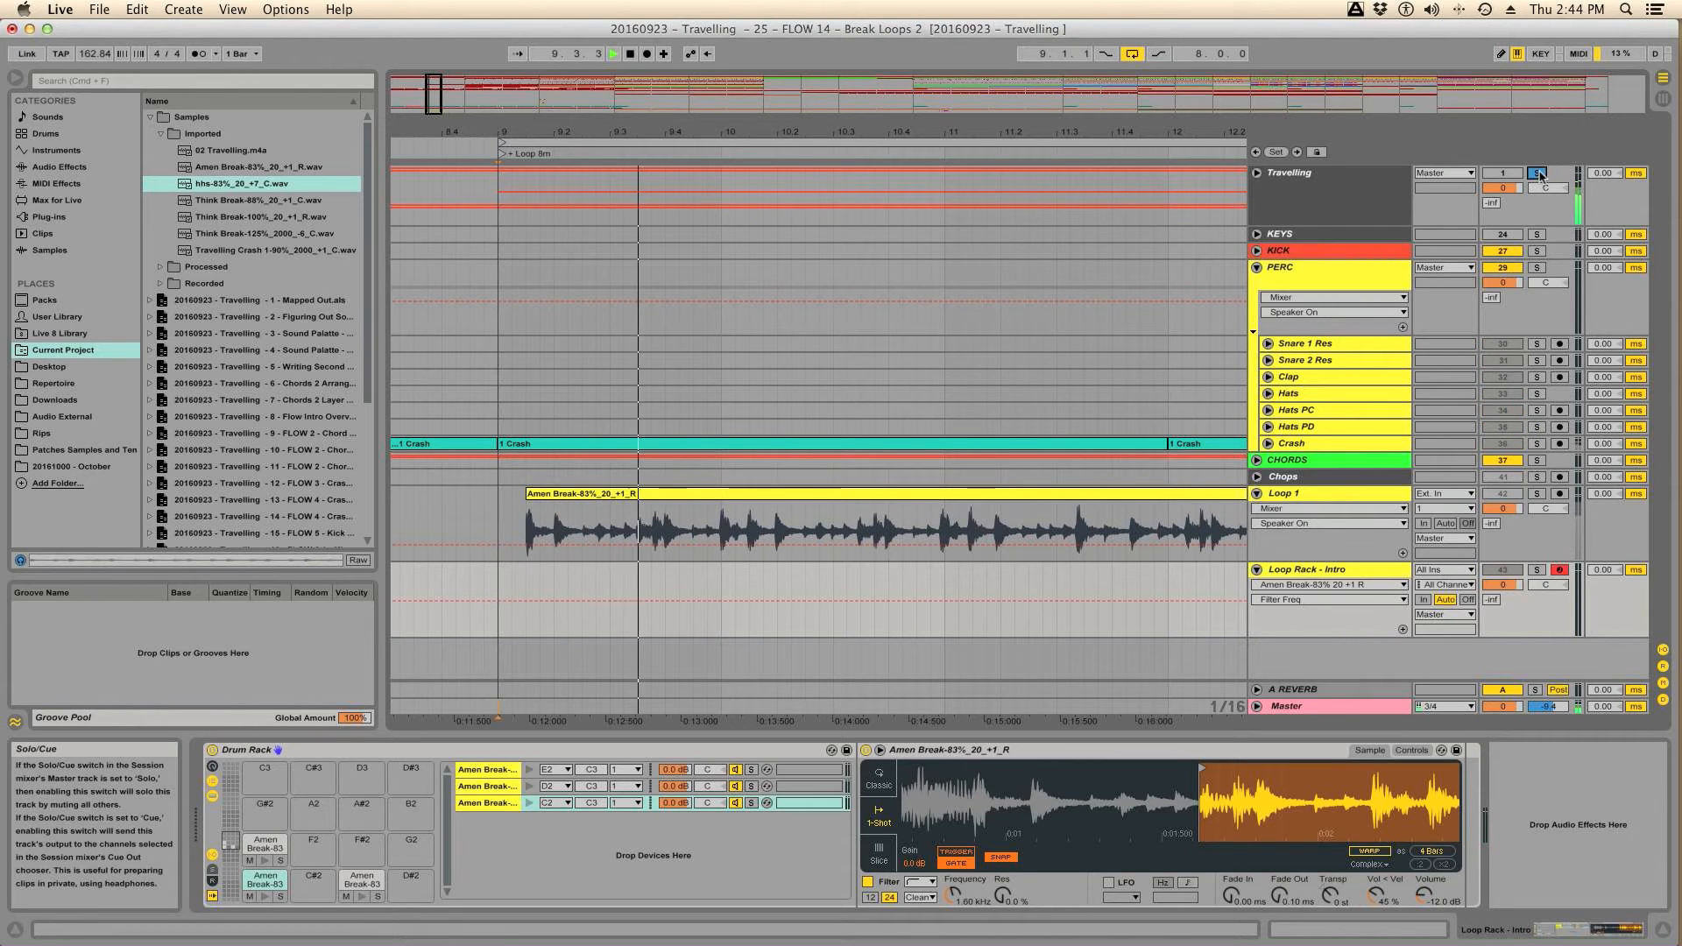
pyautogui.click(1537, 174)
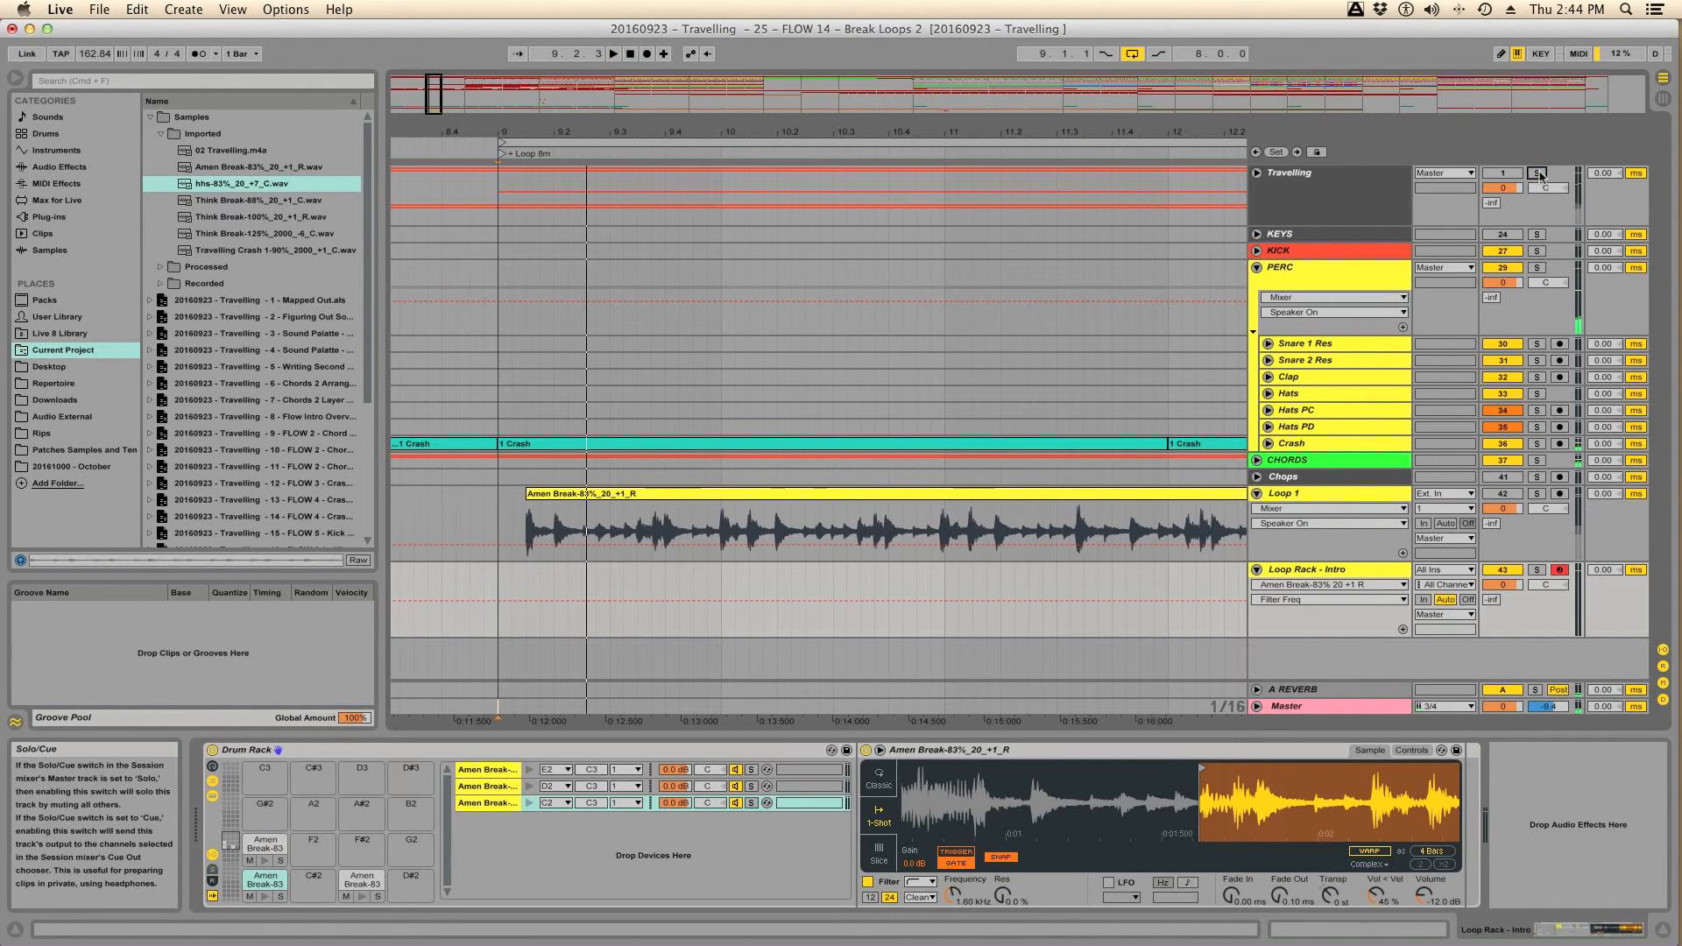
pyautogui.click(1537, 173)
pyautogui.click(1537, 173)
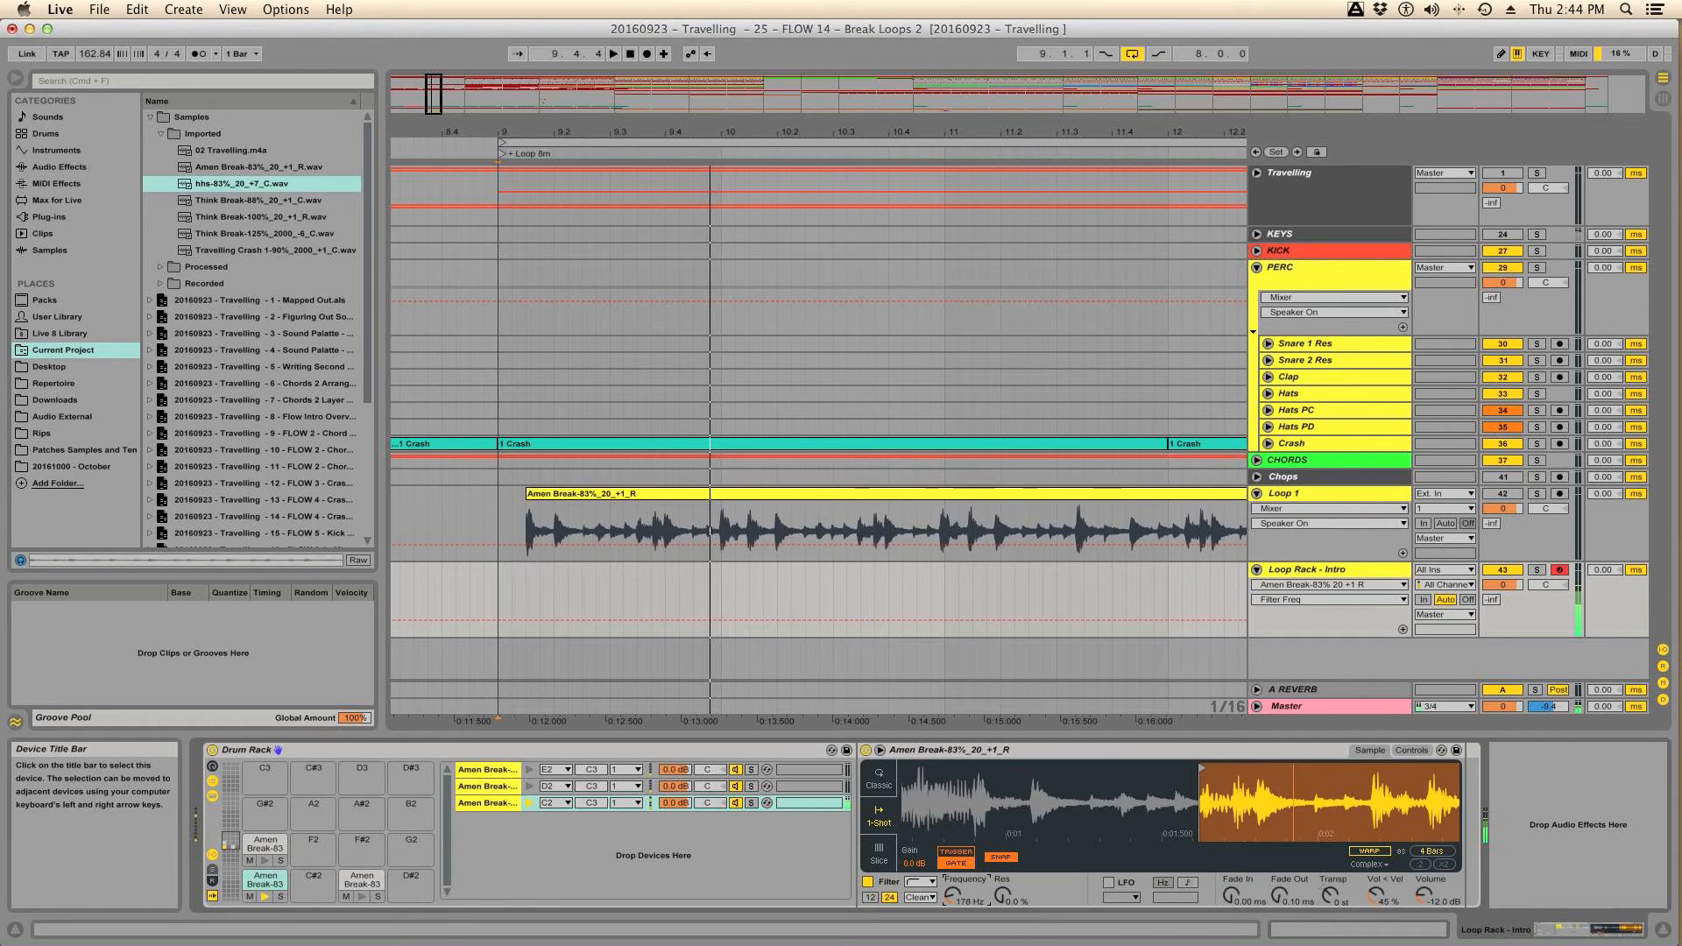
# Step: Try 75% resonance on the C2 Amen Break pad's filter, reset resonance to 0%, and set its cutoff to 1.30 kHz
pyautogui.moveTo(1003, 898); pyautogui.dragTo(1003, 849)
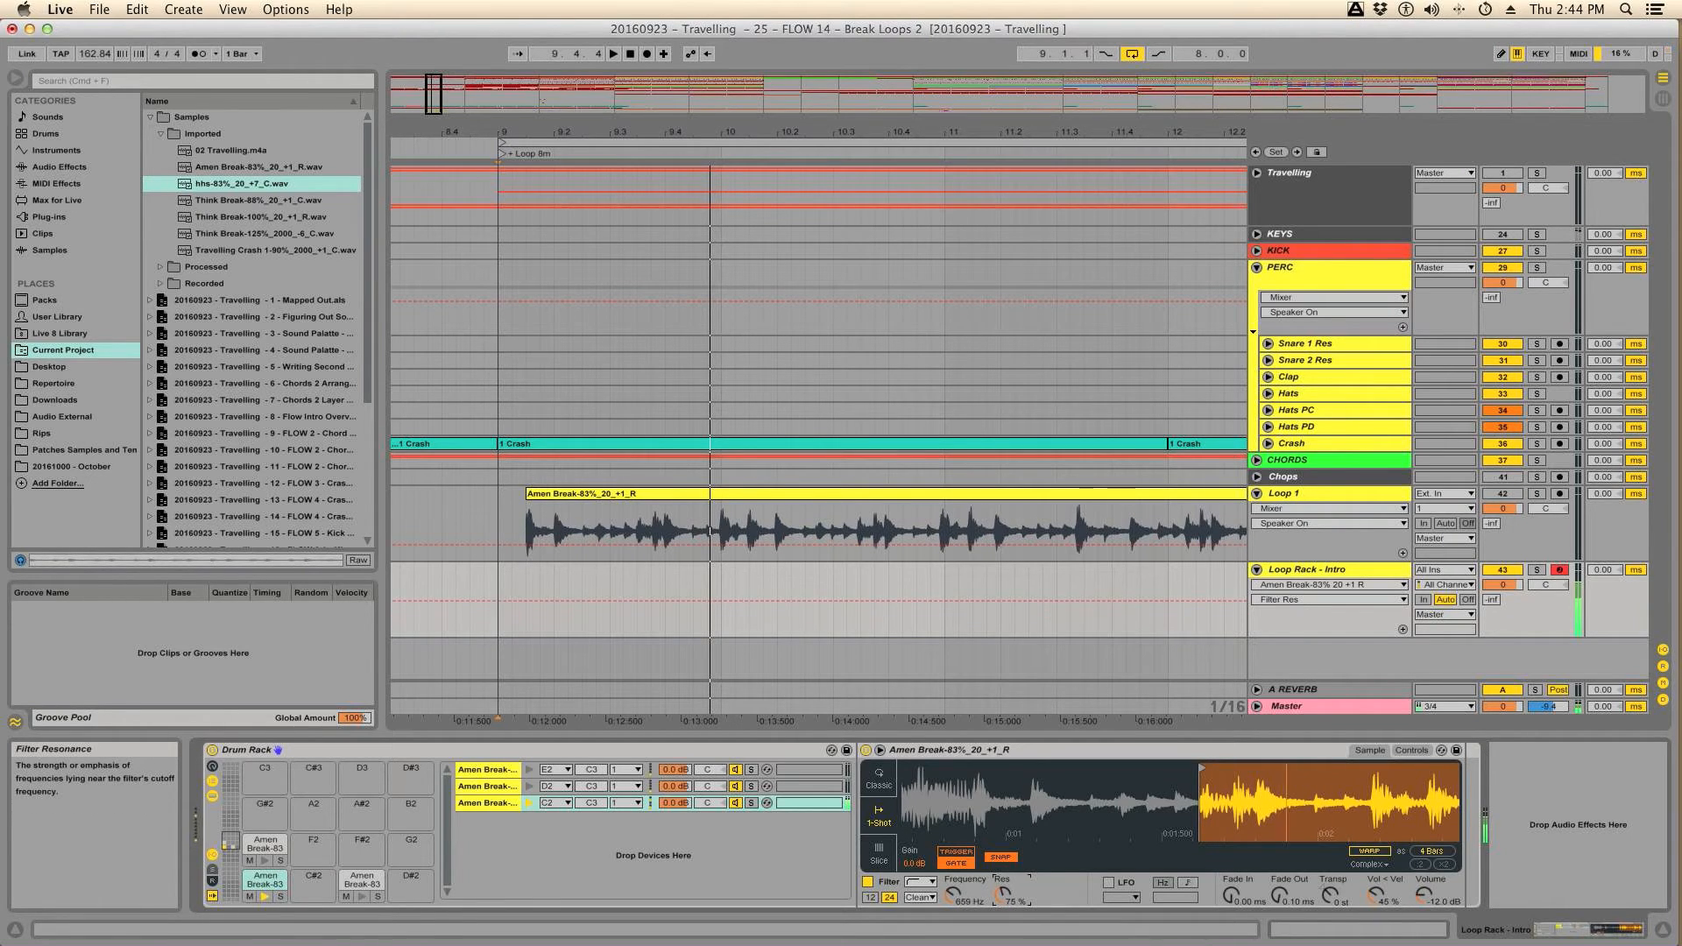
pyautogui.click(953, 902)
pyautogui.moveTo(1003, 901); pyautogui.dragTo(954, 885)
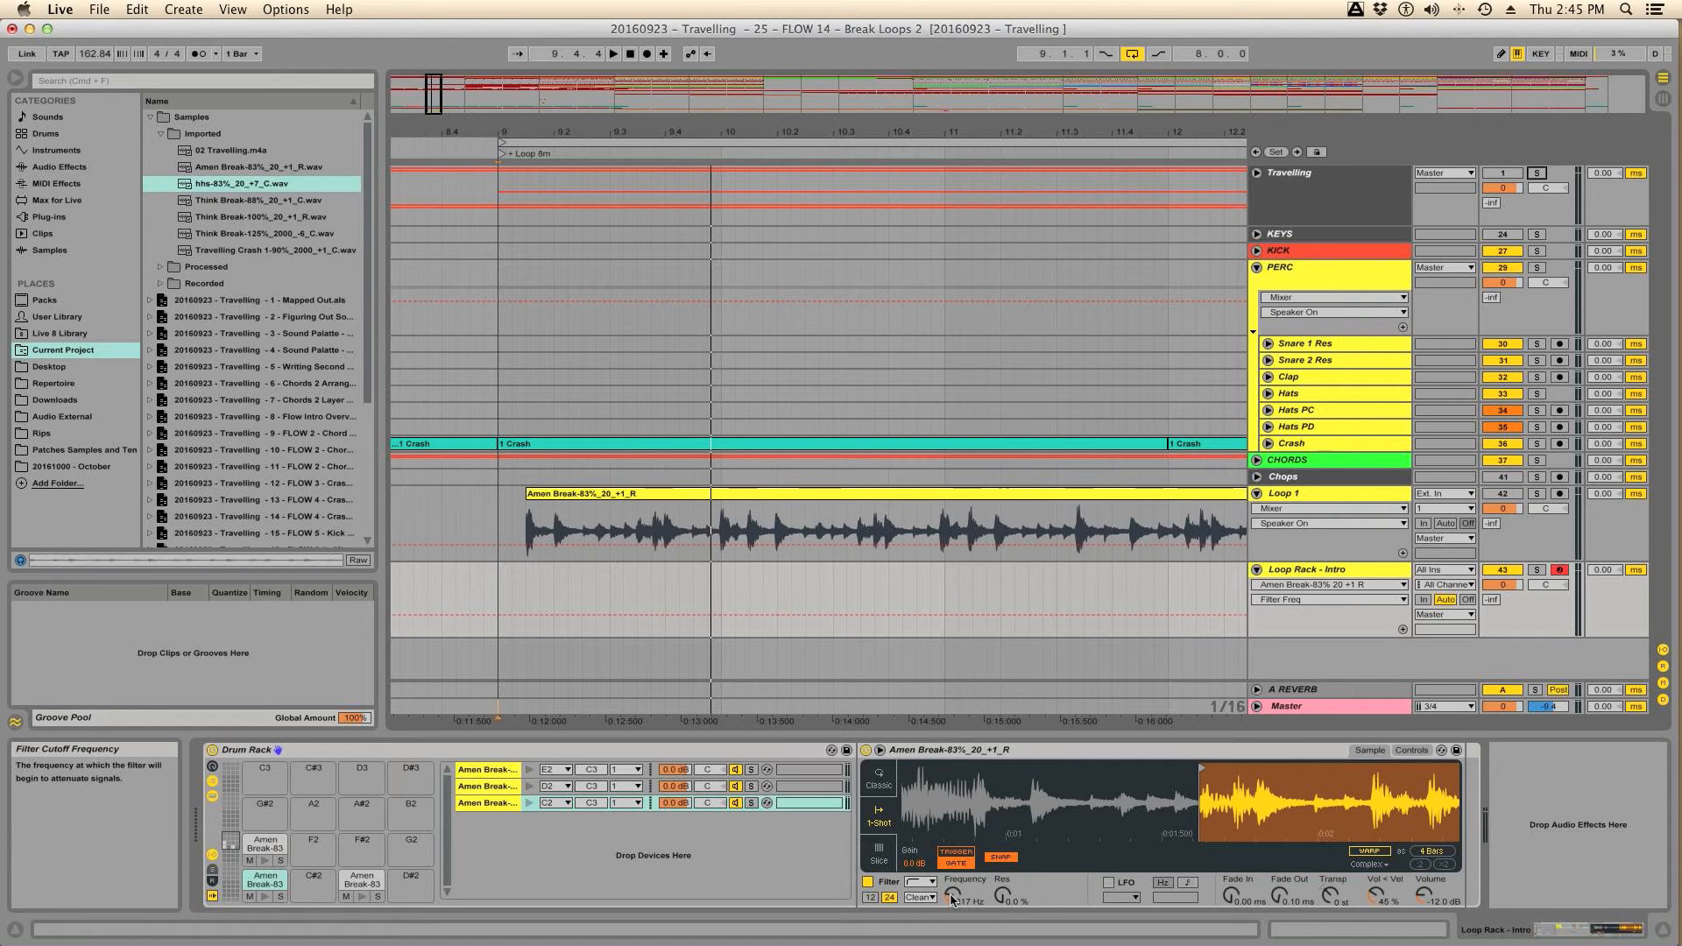
pyautogui.moveTo(953, 899); pyautogui.dragTo(952, 845)
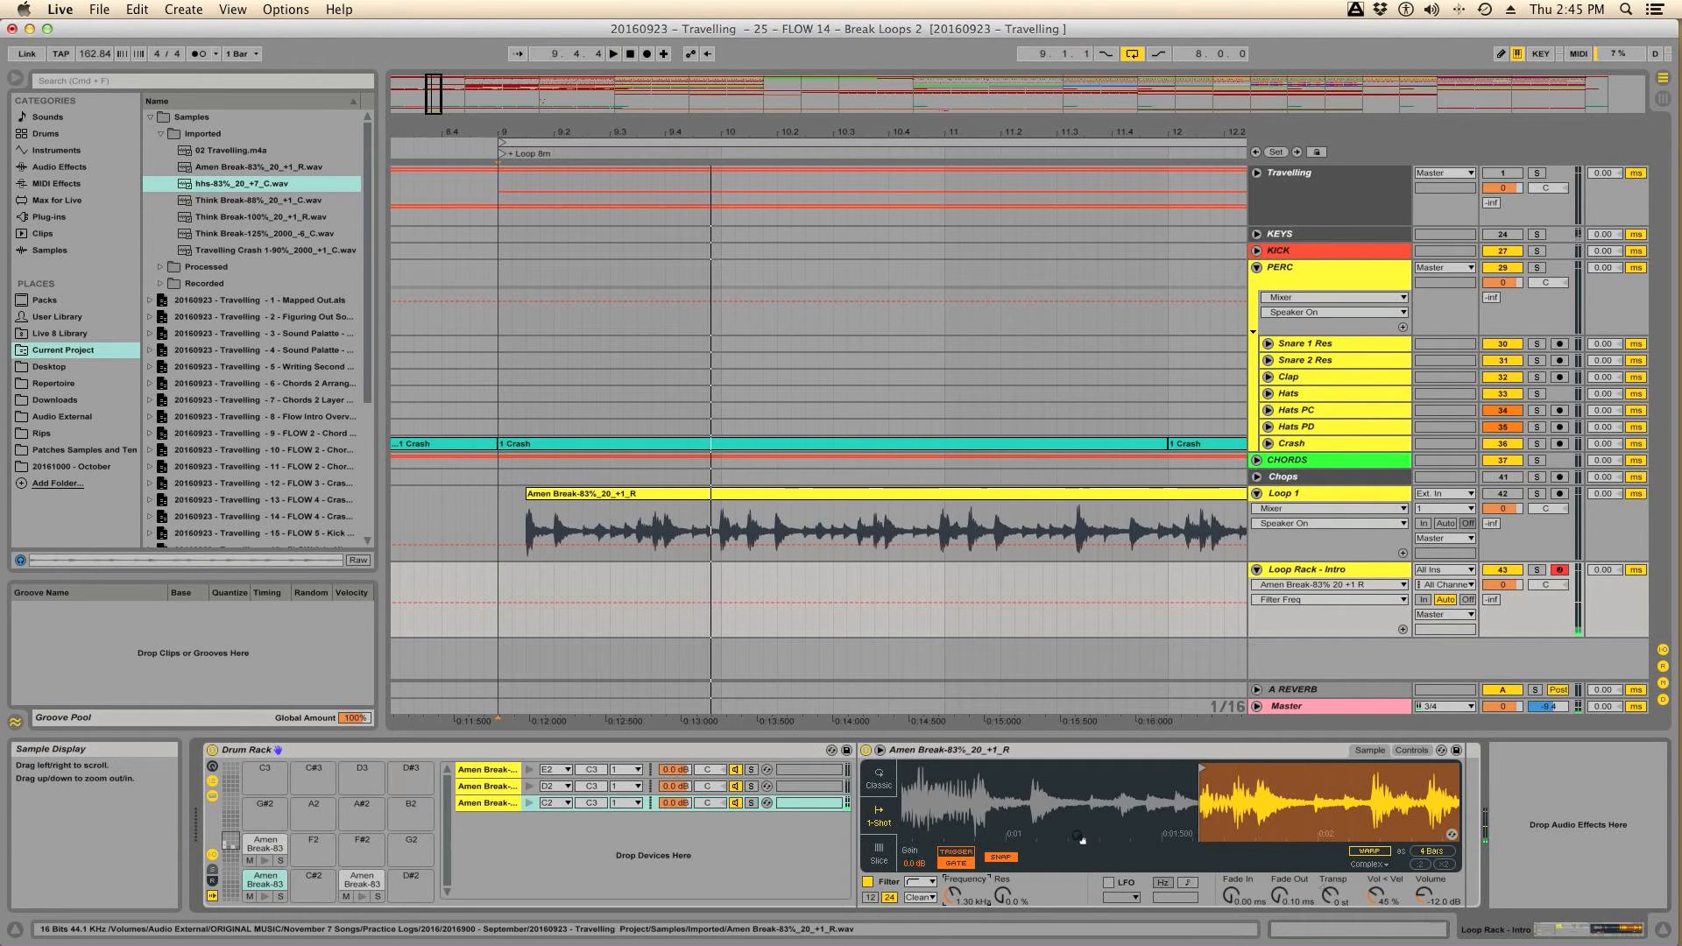
pyautogui.moveTo(1199, 806); pyautogui.dragTo(953, 784)
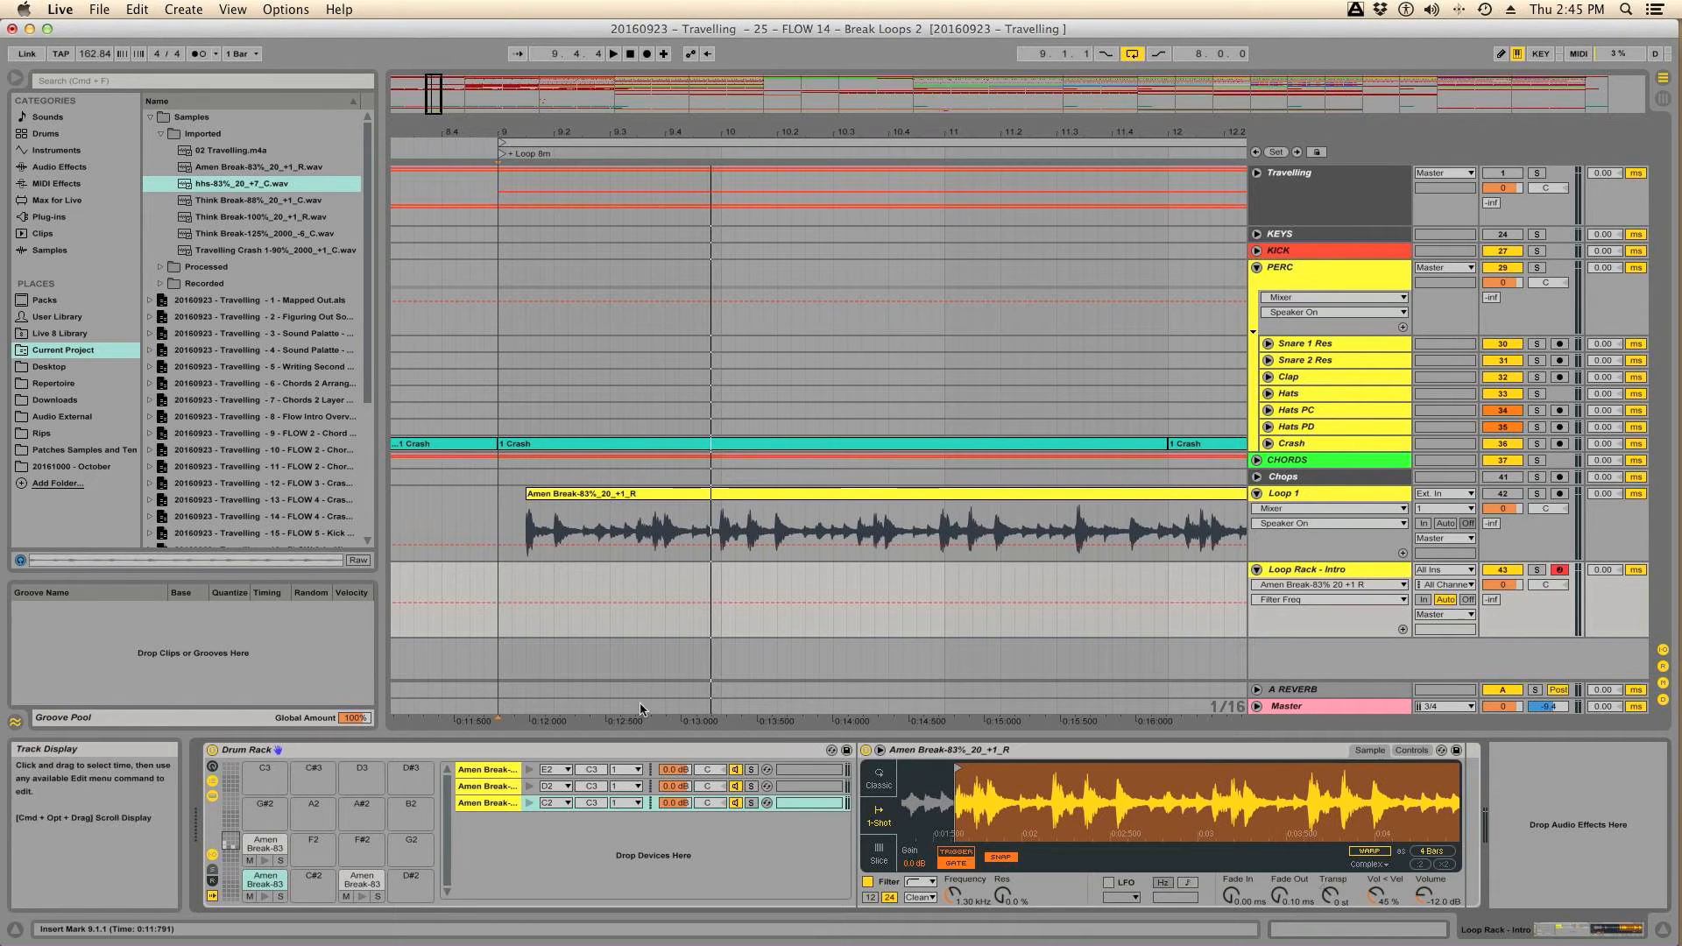
# Step: Set the Master EQ Sweep Listening rack's Fill Sweep to 1.08 kHz and compare soloed Travelling with the rack break
pyautogui.click(496, 705)
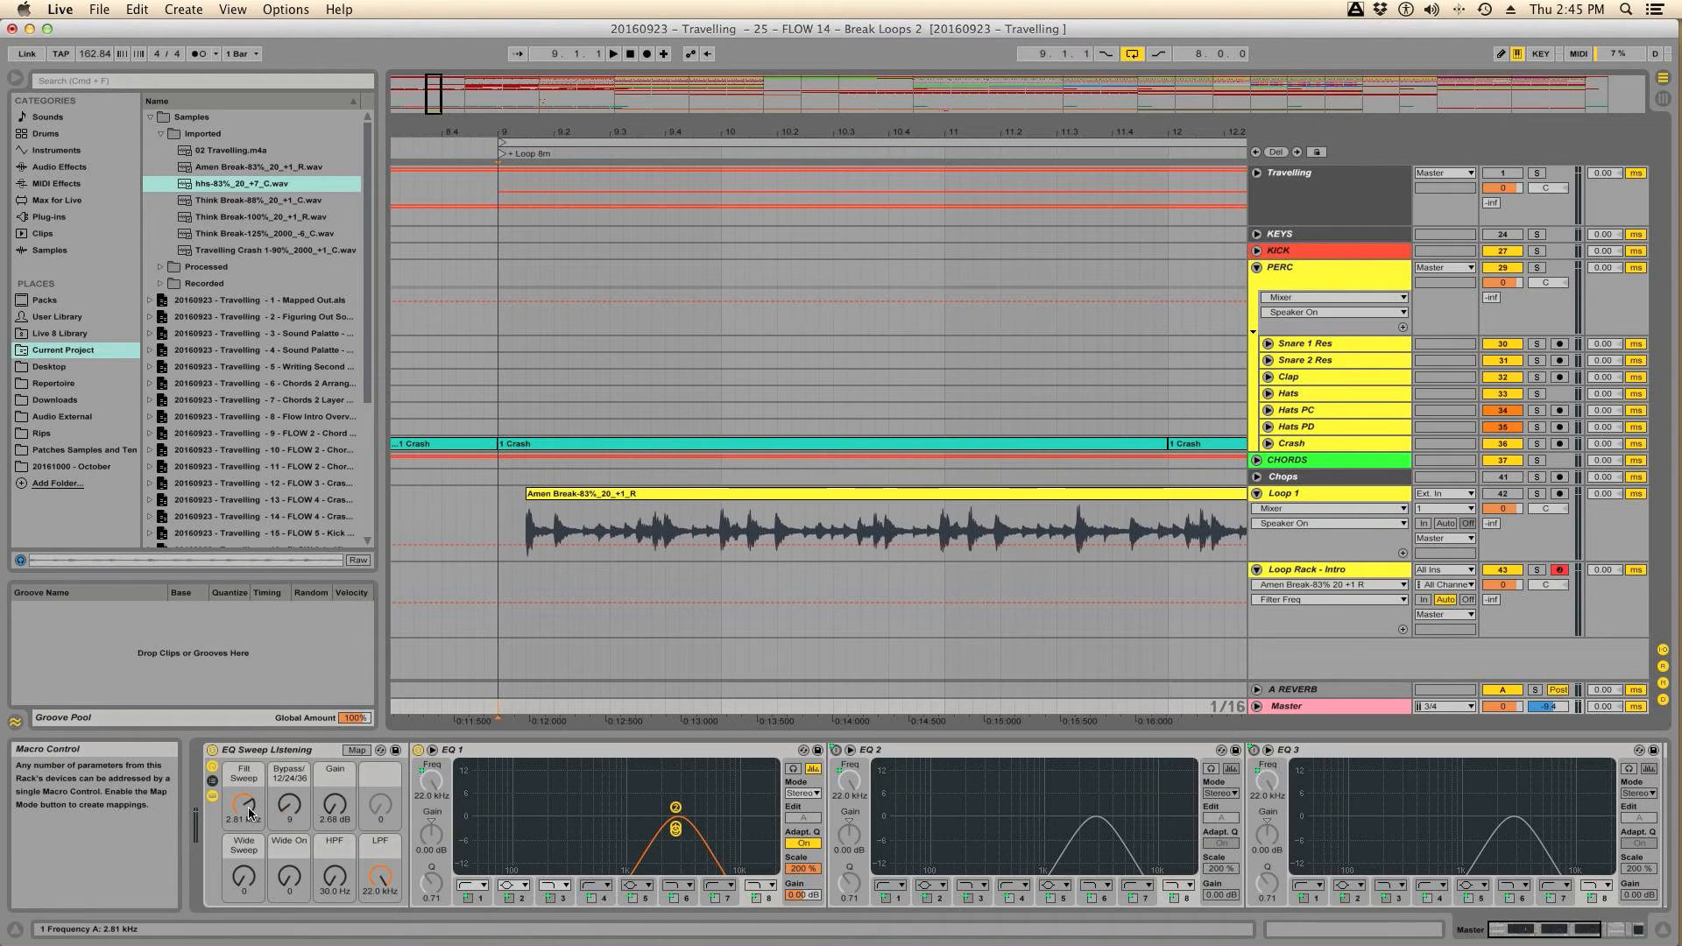
pyautogui.moveTo(243, 803)
pyautogui.mouseDown()
pyautogui.moveTo(244, 854)
pyautogui.moveTo(243, 819)
pyautogui.mouseUp()
pyautogui.click(1536, 173)
pyautogui.press('space')
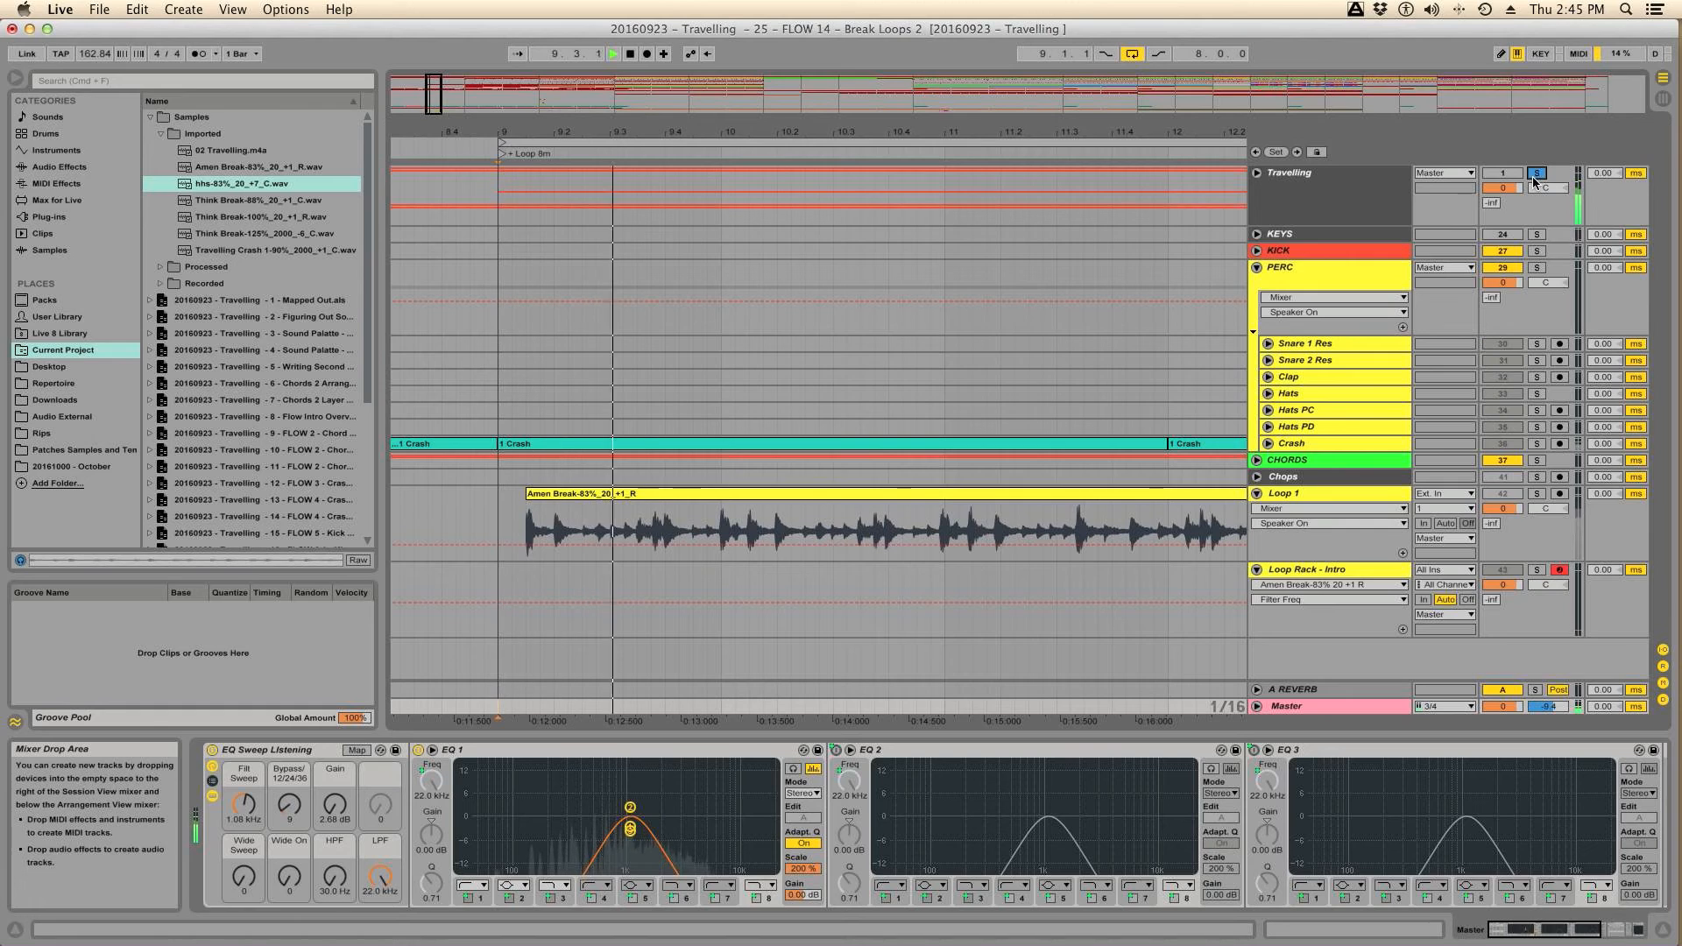
pyautogui.click(1534, 178)
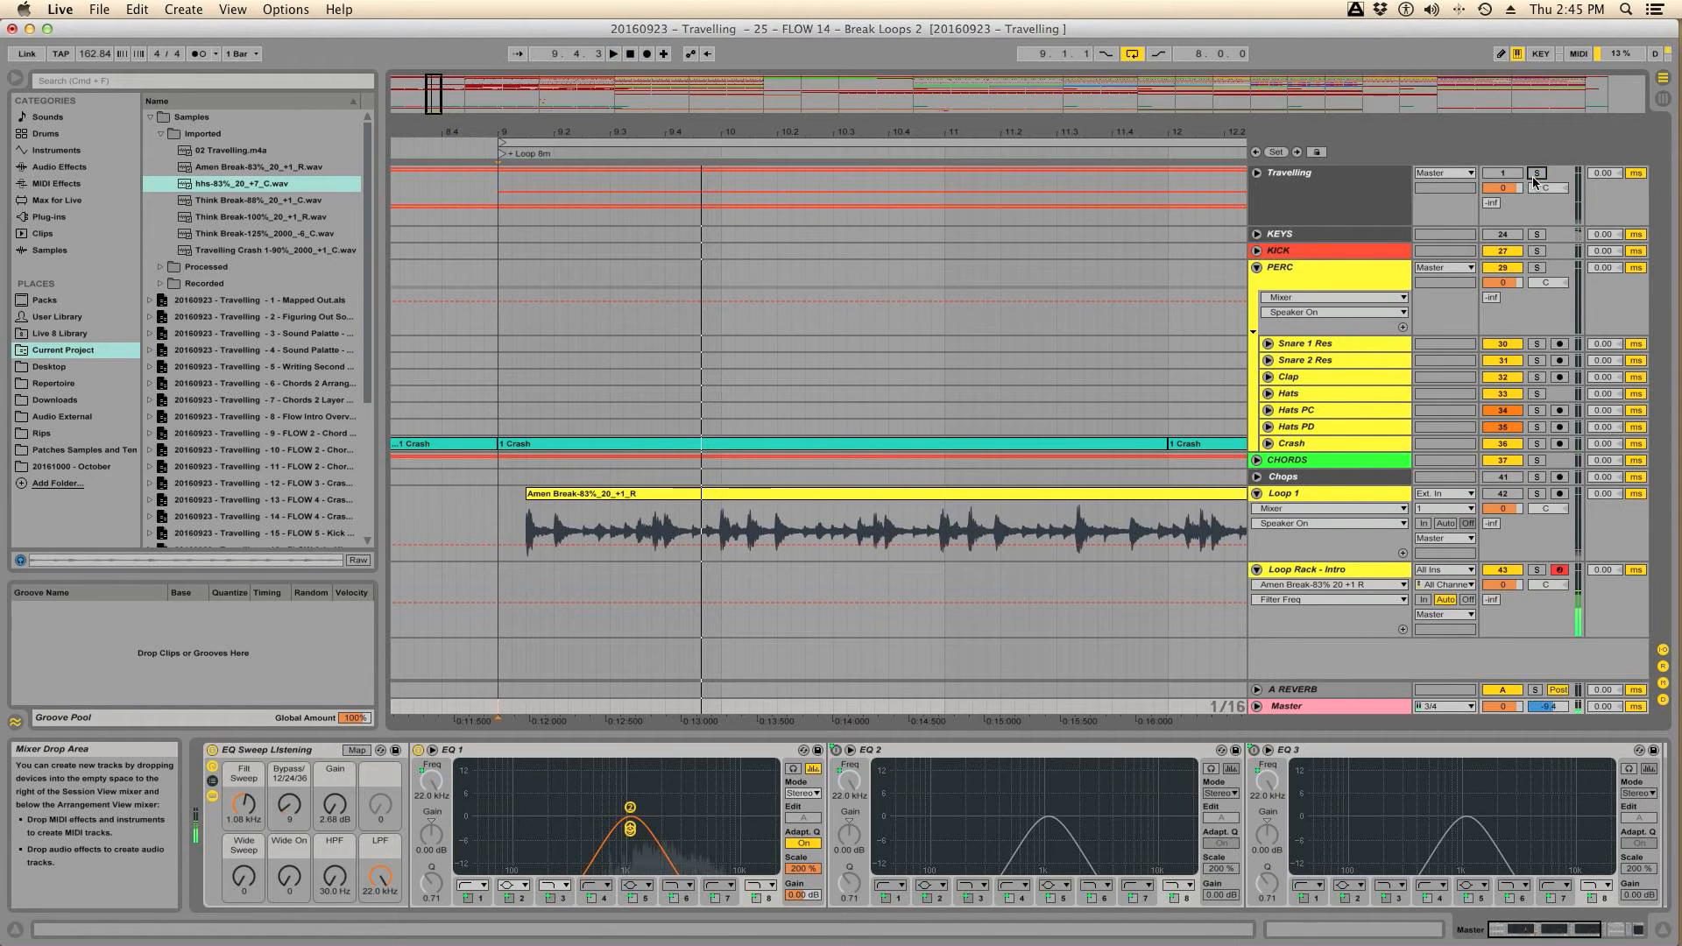
pyautogui.click(1533, 178)
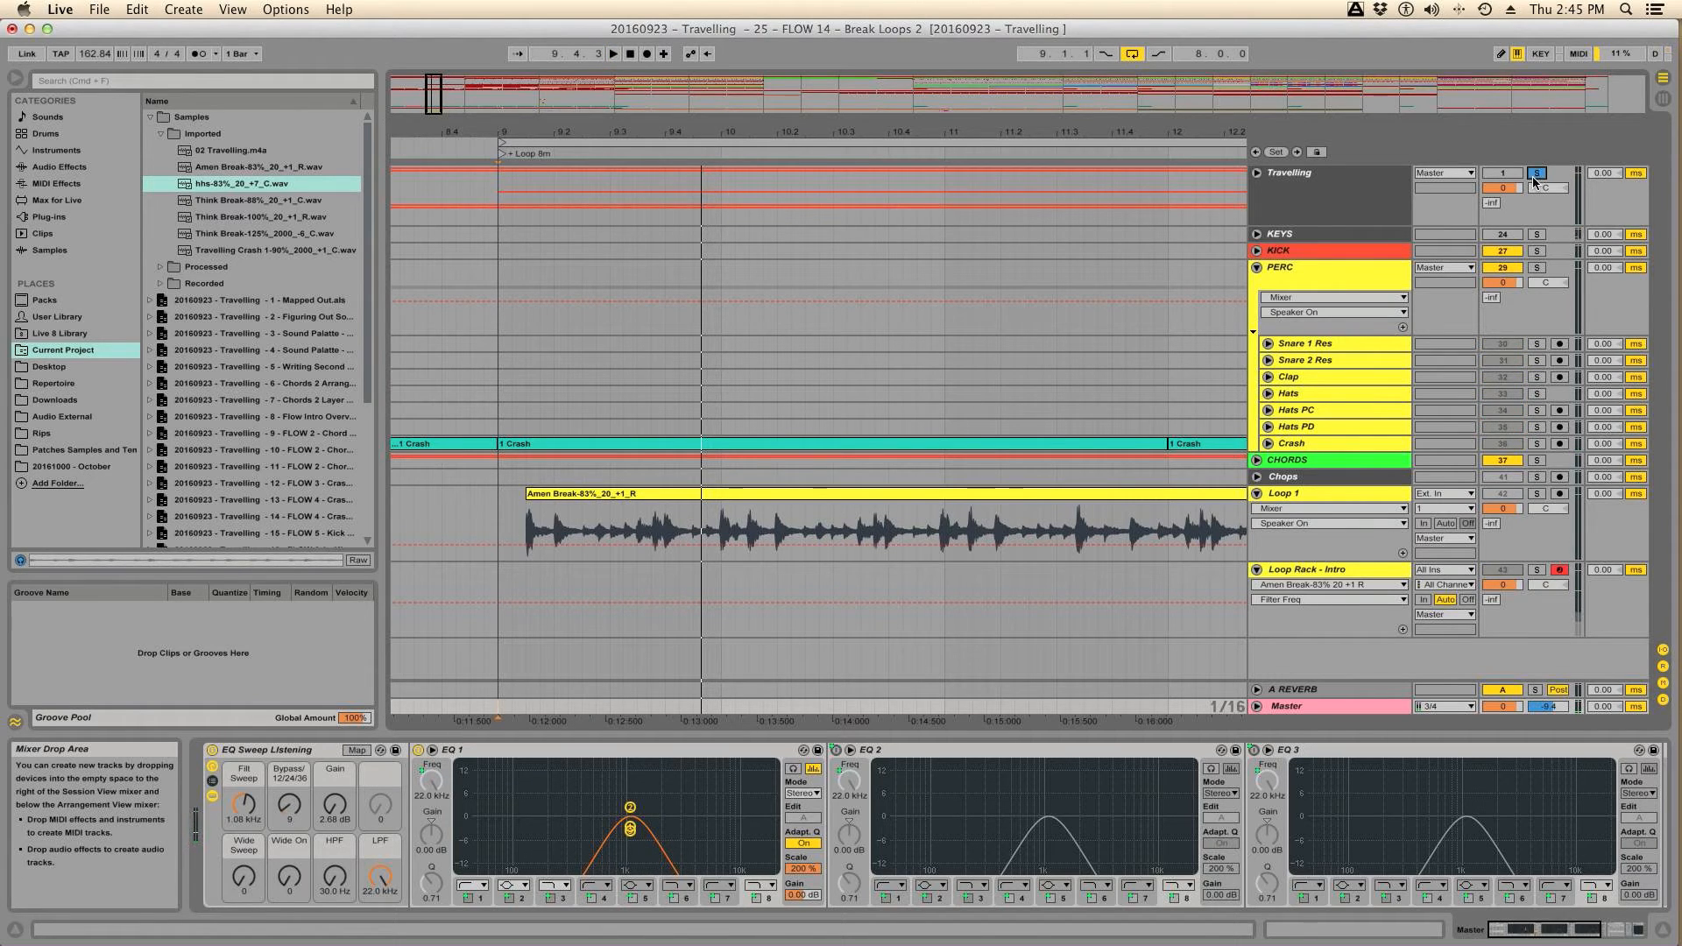
pyautogui.click(1534, 177)
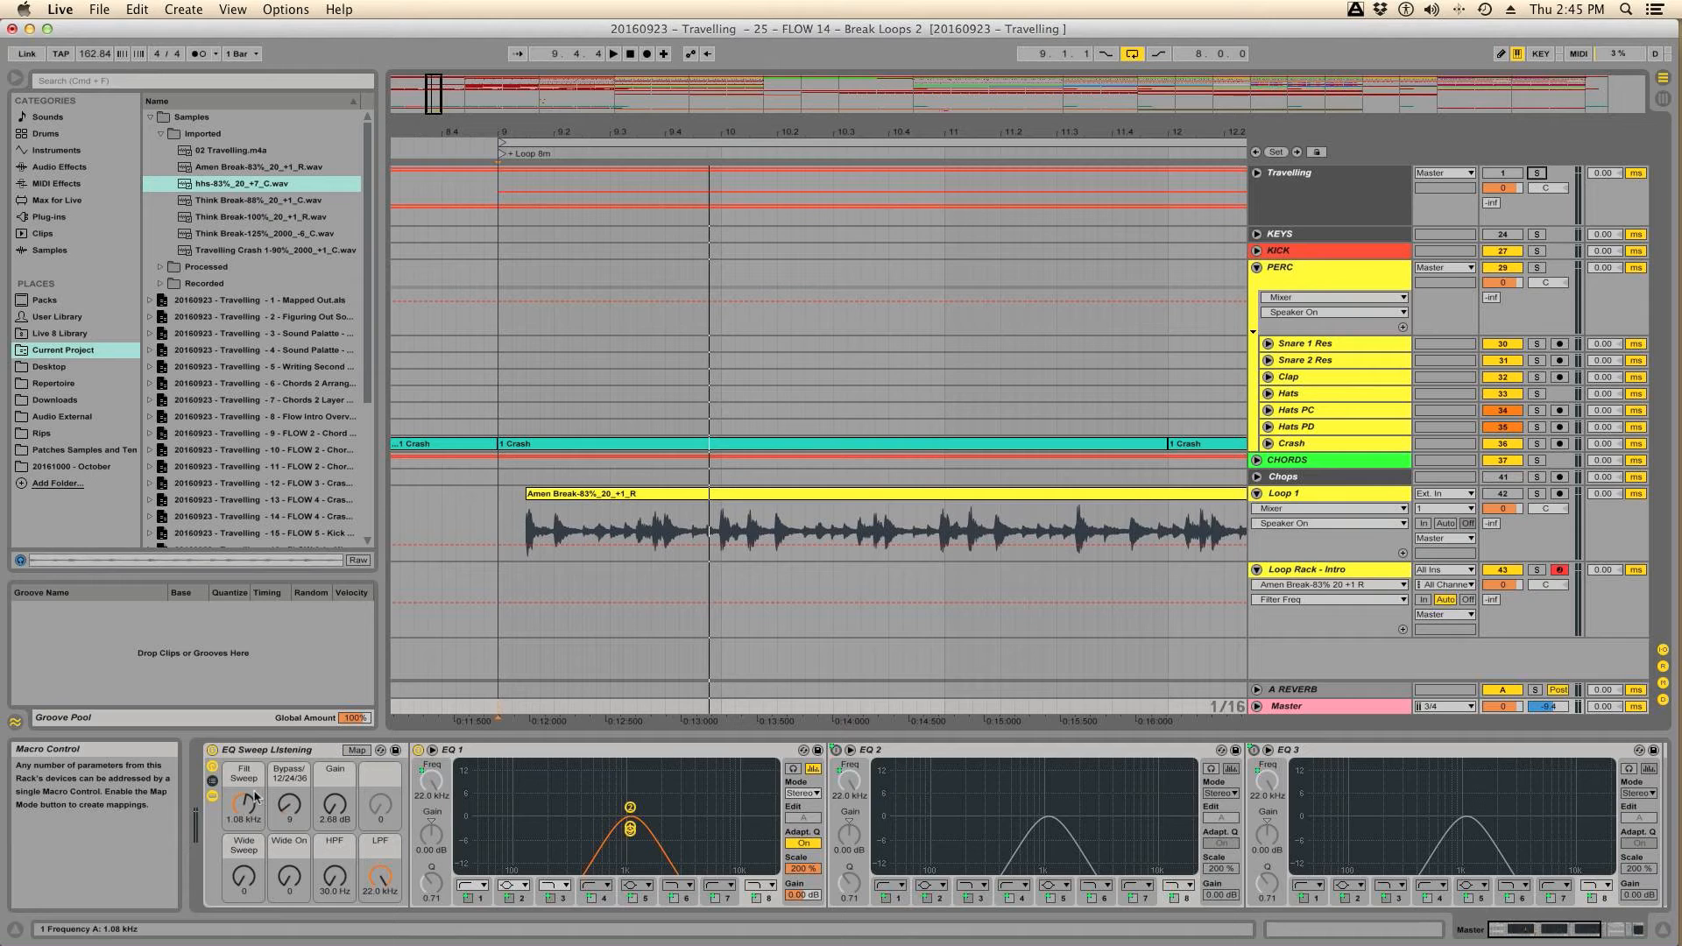
# Step: Solo Travelling, sweep Fill Sweep down to 167 Hz during playback, and examine EQ 1's enlarged curve display
pyautogui.click(1536, 173)
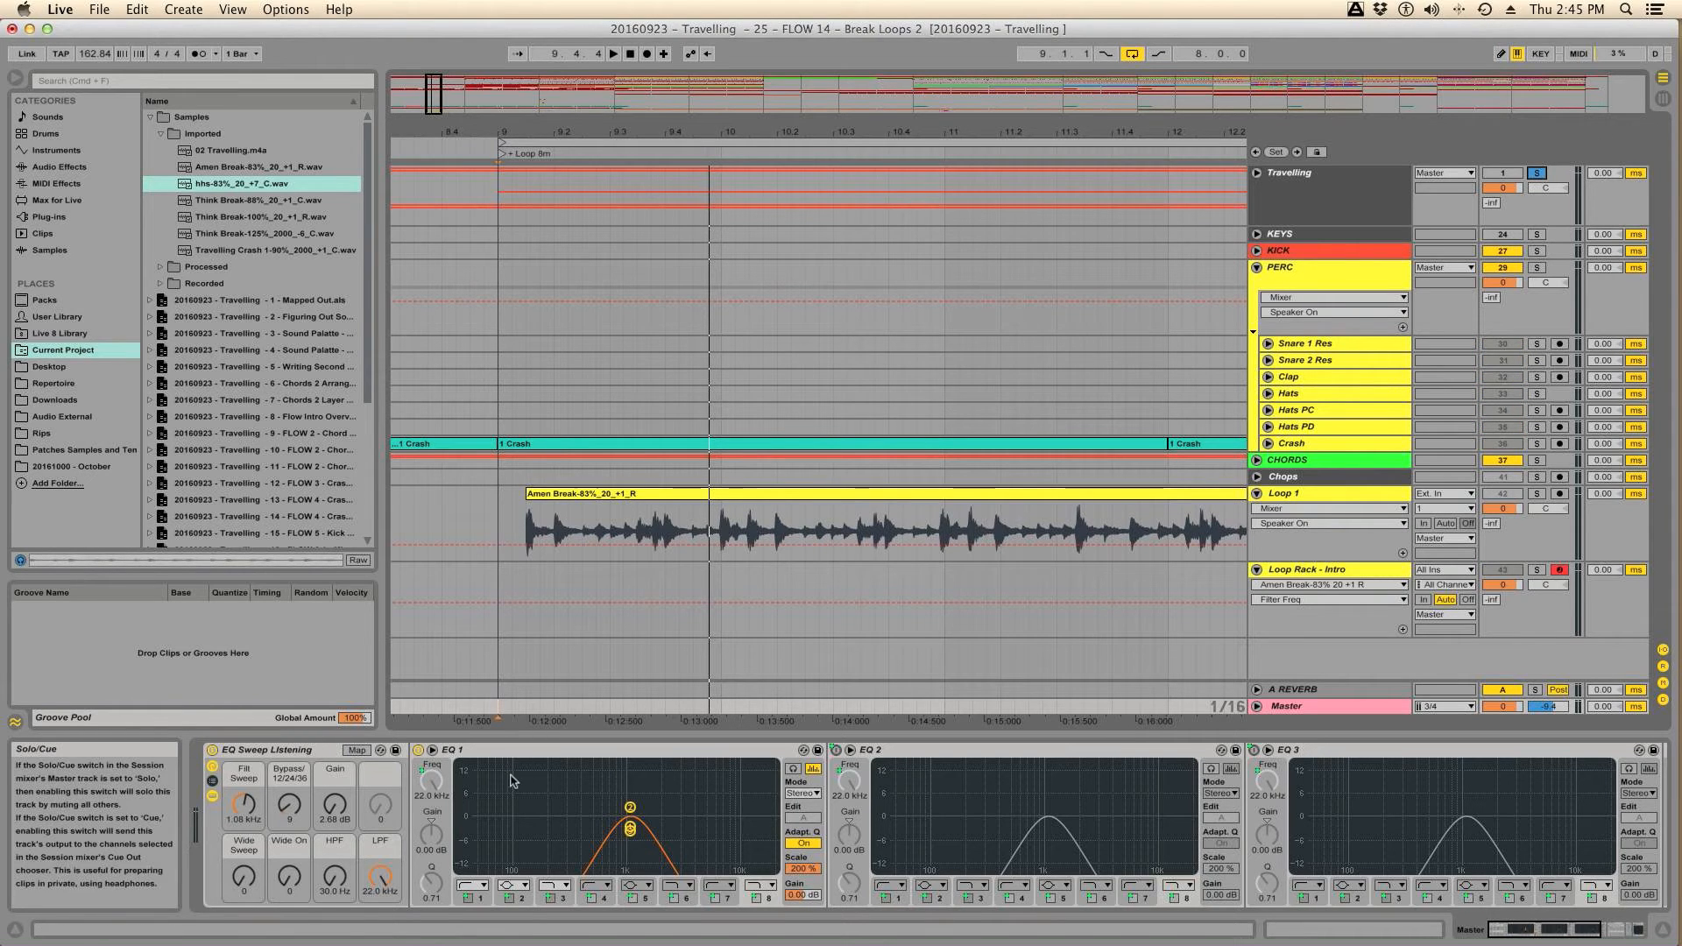
pyautogui.press('space')
pyautogui.moveTo(244, 811); pyautogui.dragTo(245, 853)
pyautogui.press('space')
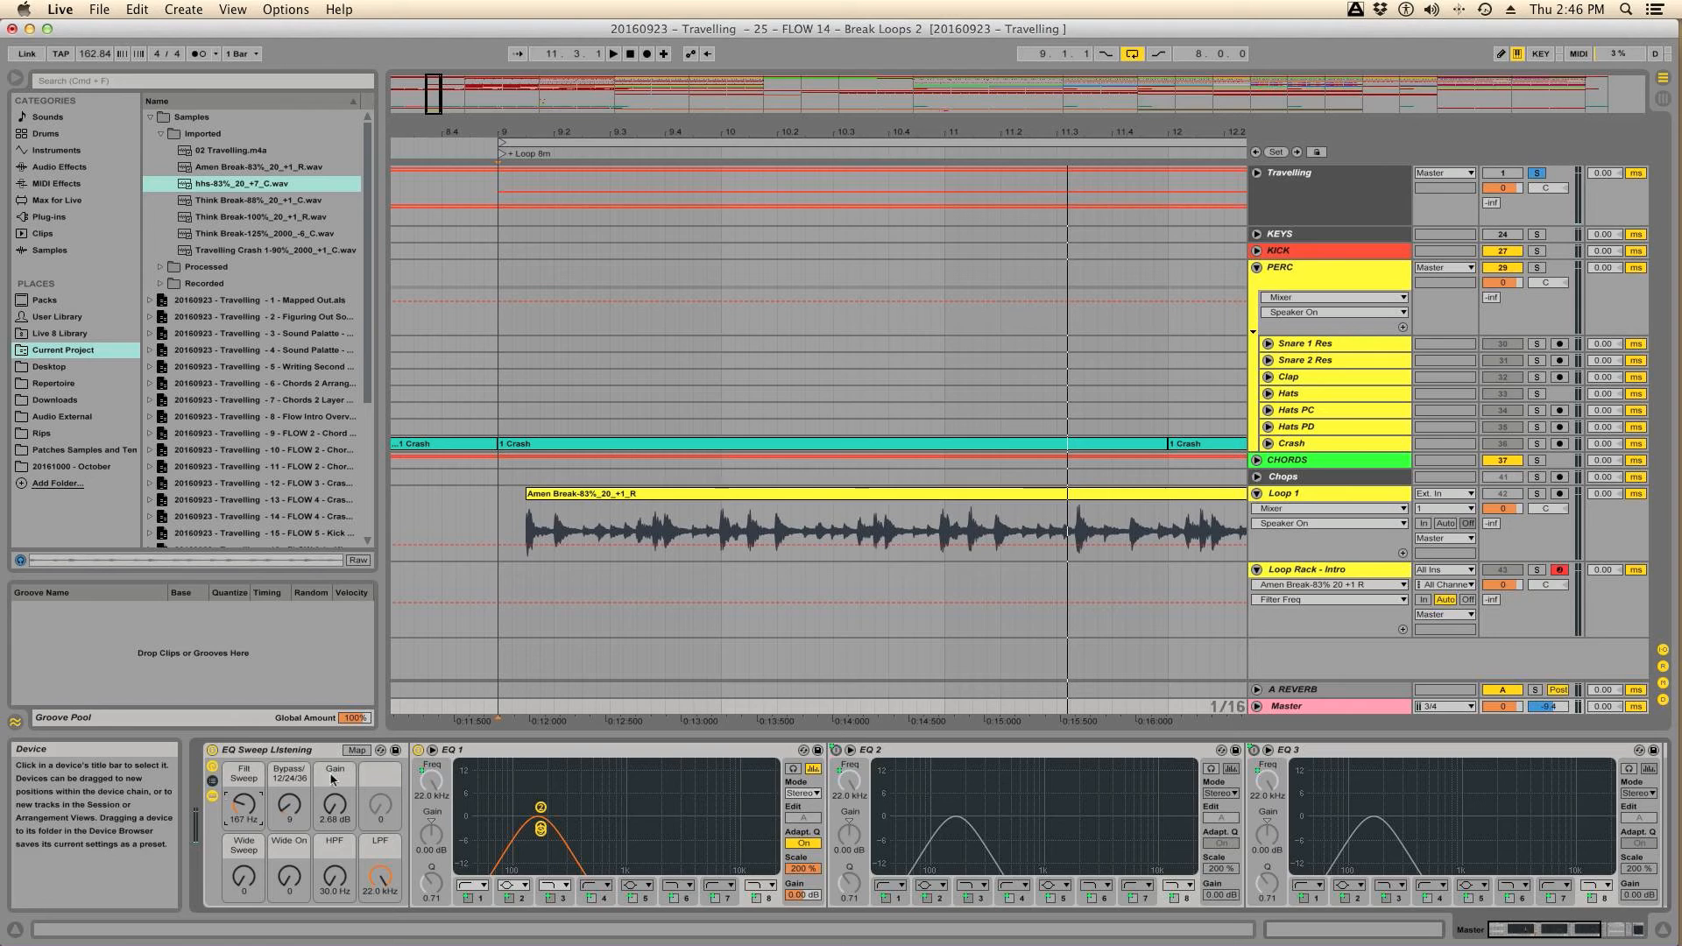
pyautogui.click(432, 749)
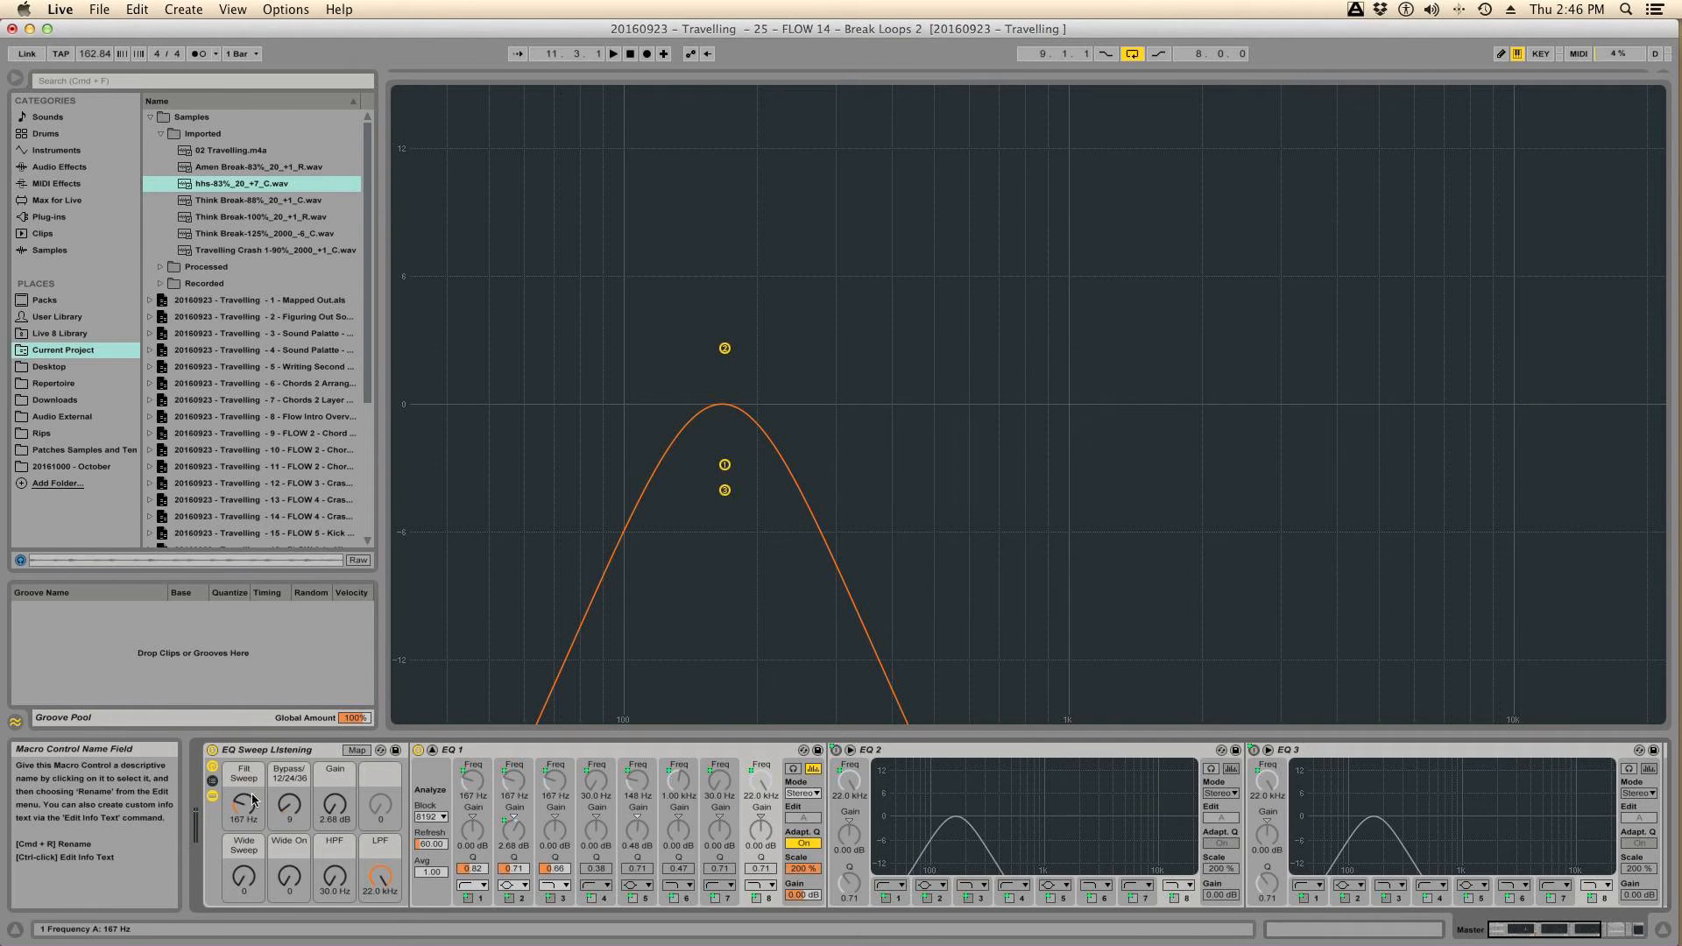
pyautogui.click(432, 750)
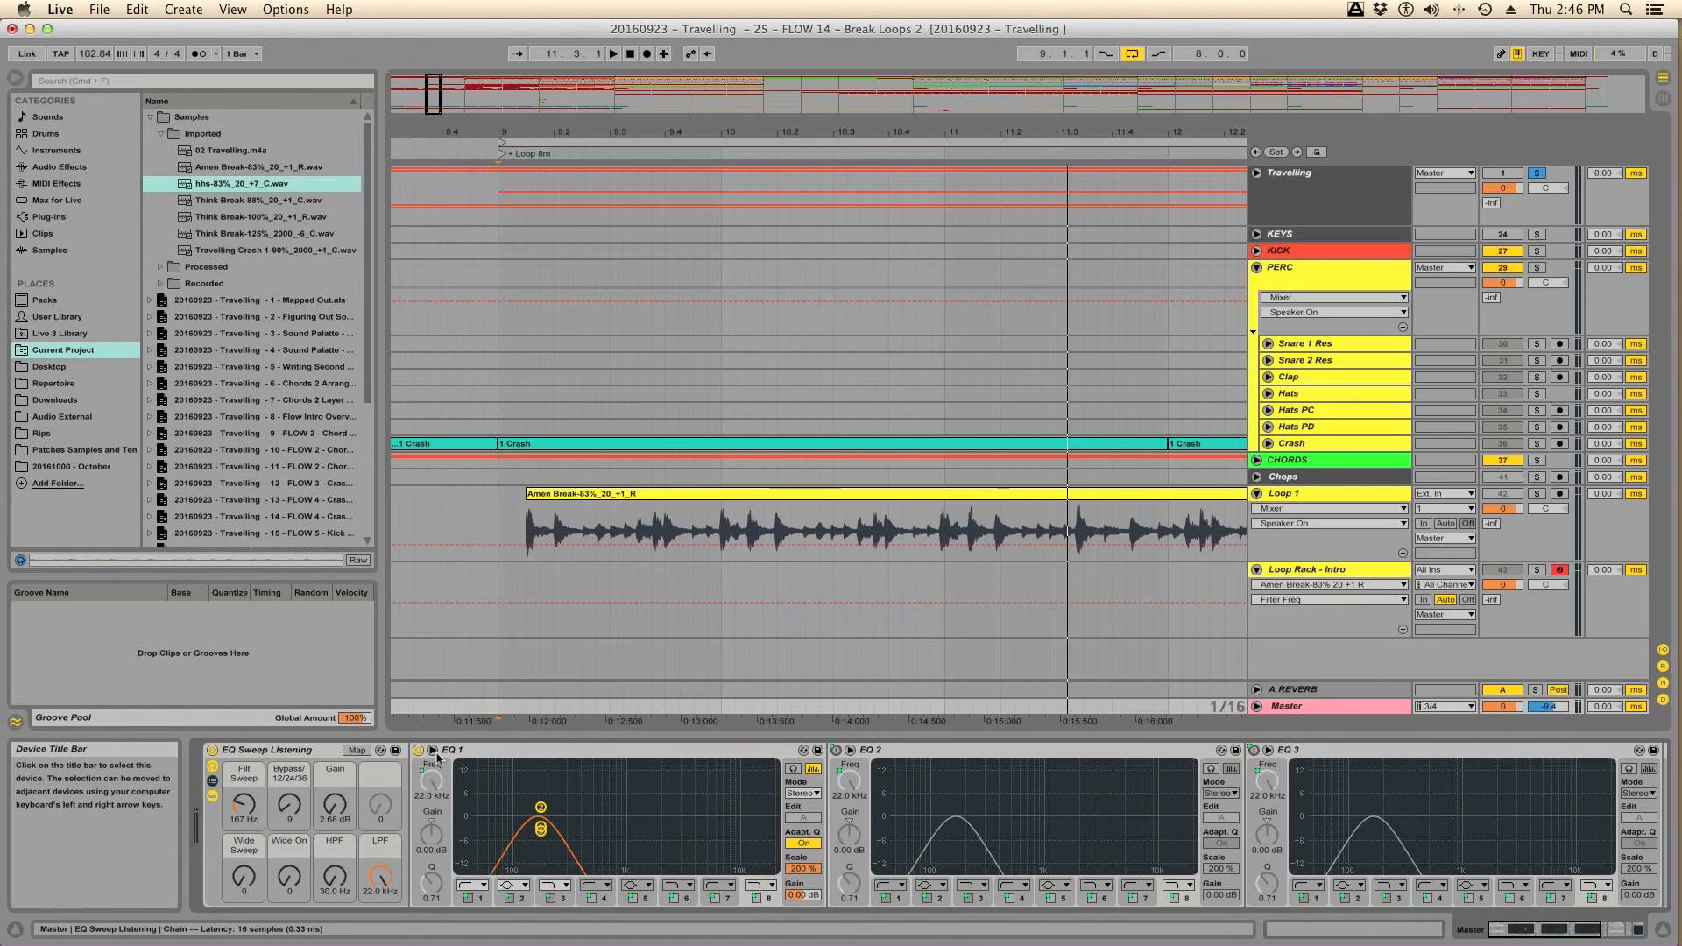
# Step: Audition soloed Travelling, set the Bypass 12/24/36 macro to 127, and lower Fill Sweep to 76.4 Hz
pyautogui.click(1537, 174)
pyautogui.press('space')
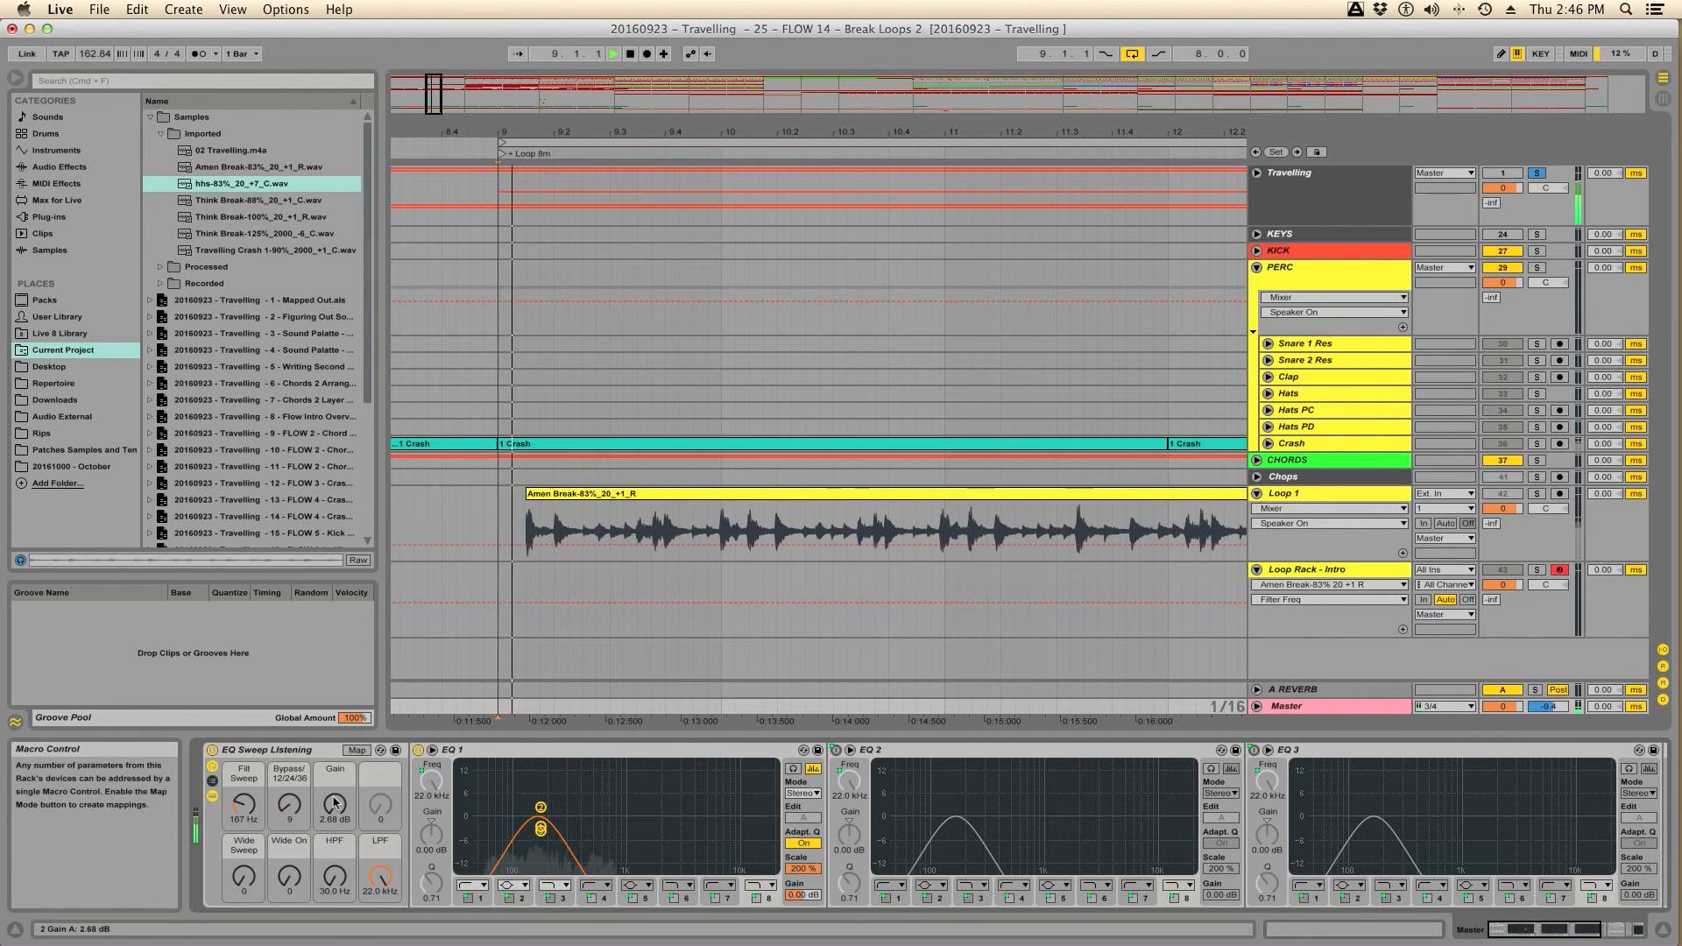
pyautogui.press('space')
pyautogui.moveTo(251, 812); pyautogui.dragTo(289, 714)
pyautogui.press('space')
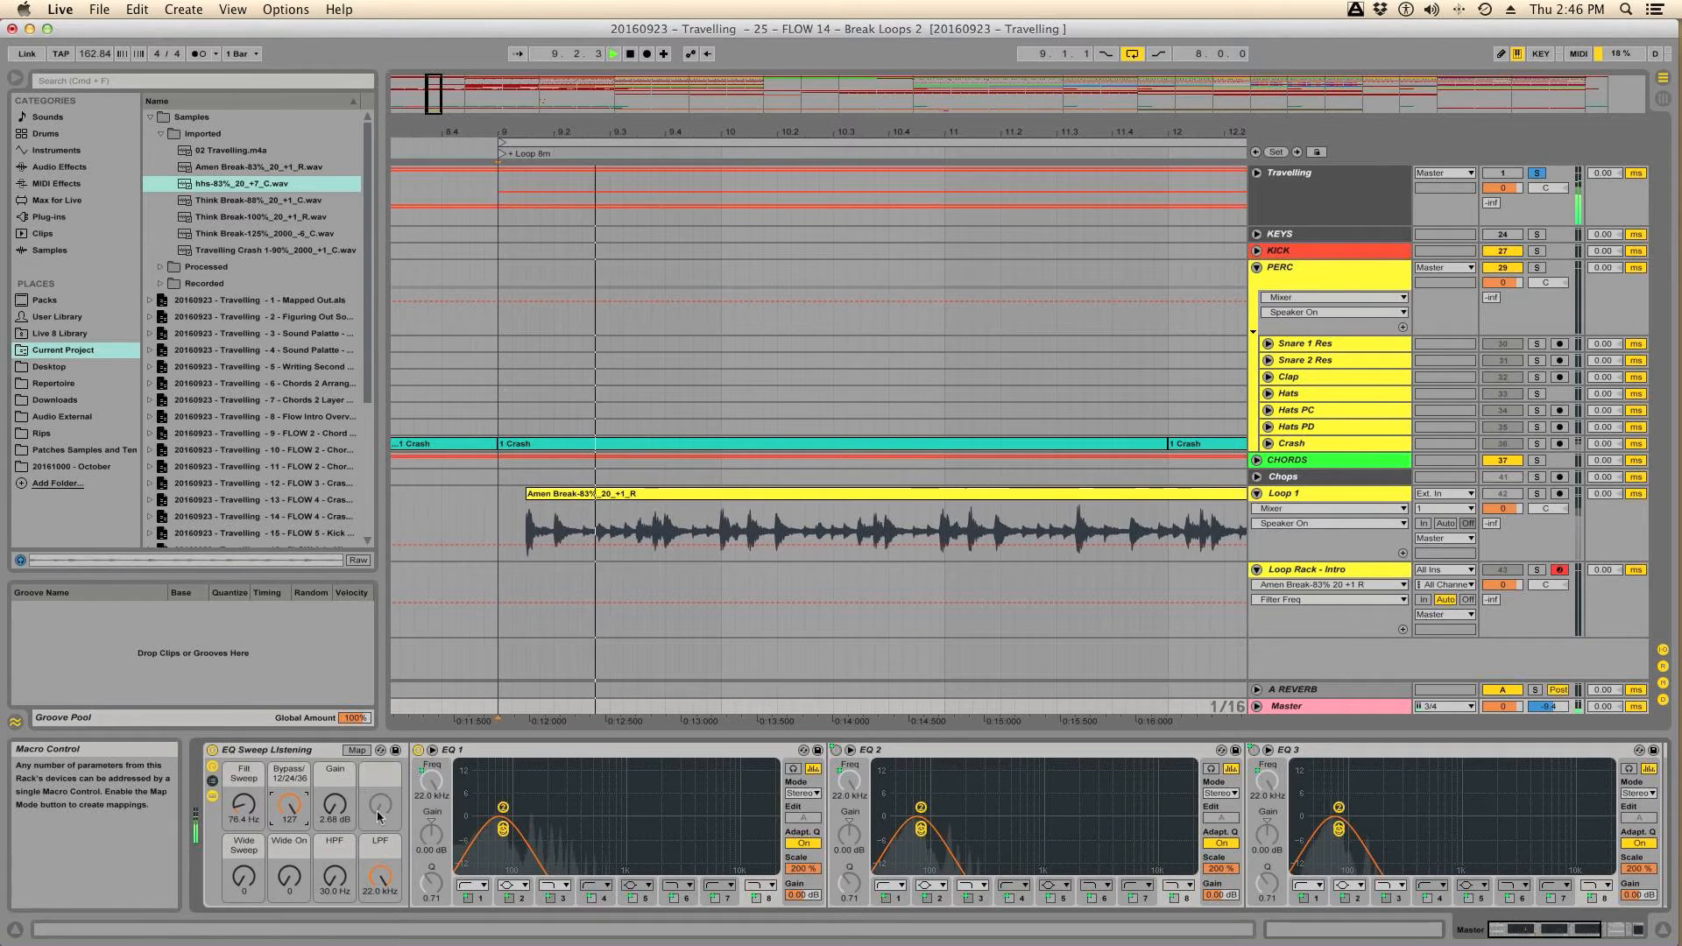
# Step: Set the sweep rack's Gain macro to 4.12 dB and Fill Sweep to 327 Hz while Travelling plays
pyautogui.moveTo(335, 804); pyautogui.dragTo(243, 754)
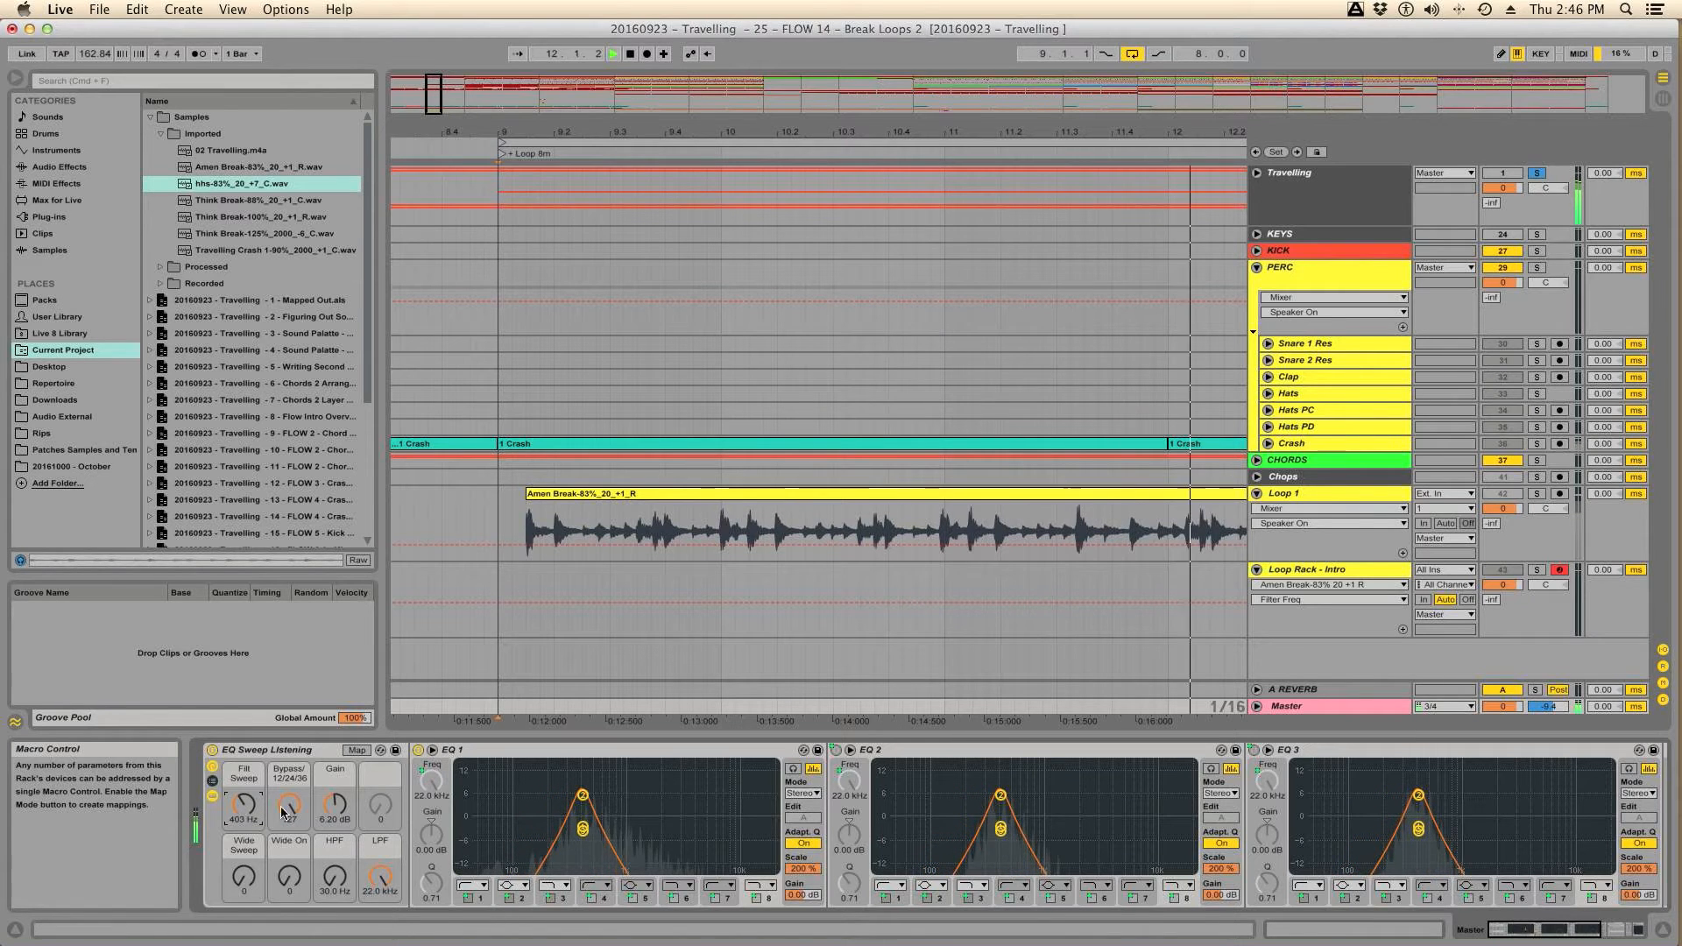
pyautogui.moveTo(335, 805); pyautogui.dragTo(244, 805)
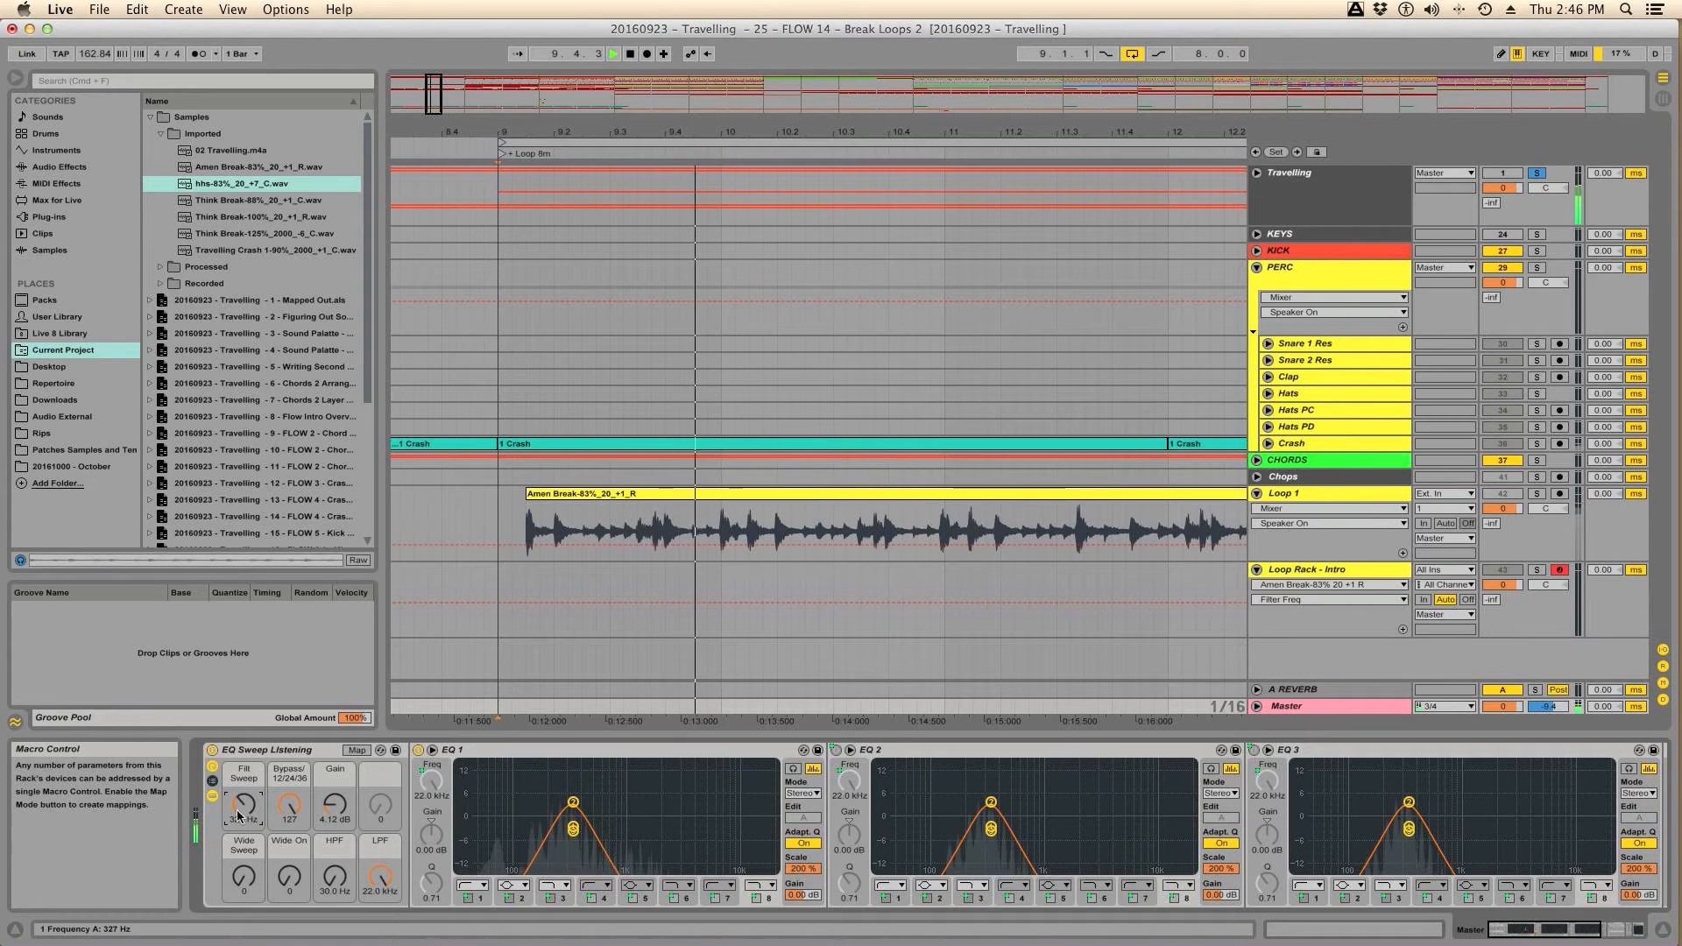
pyautogui.press('space')
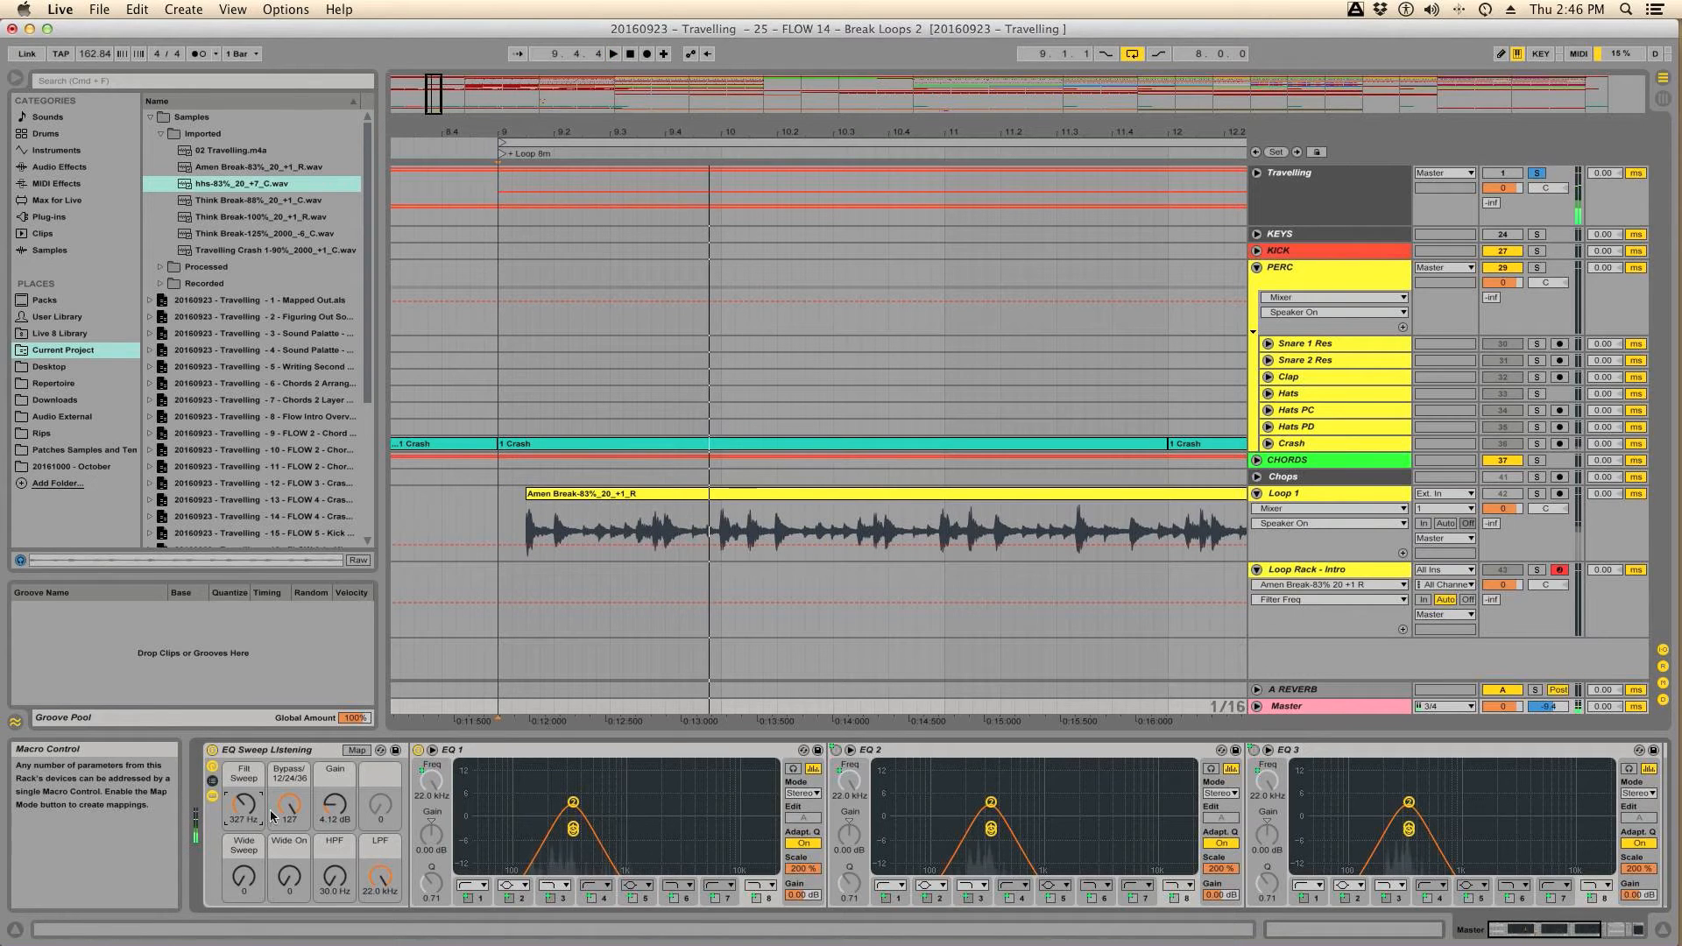
# Step: Examine EQ 1's steeper sweep curve in the enlarged display and audition soloed Travelling through it
pyautogui.click(432, 752)
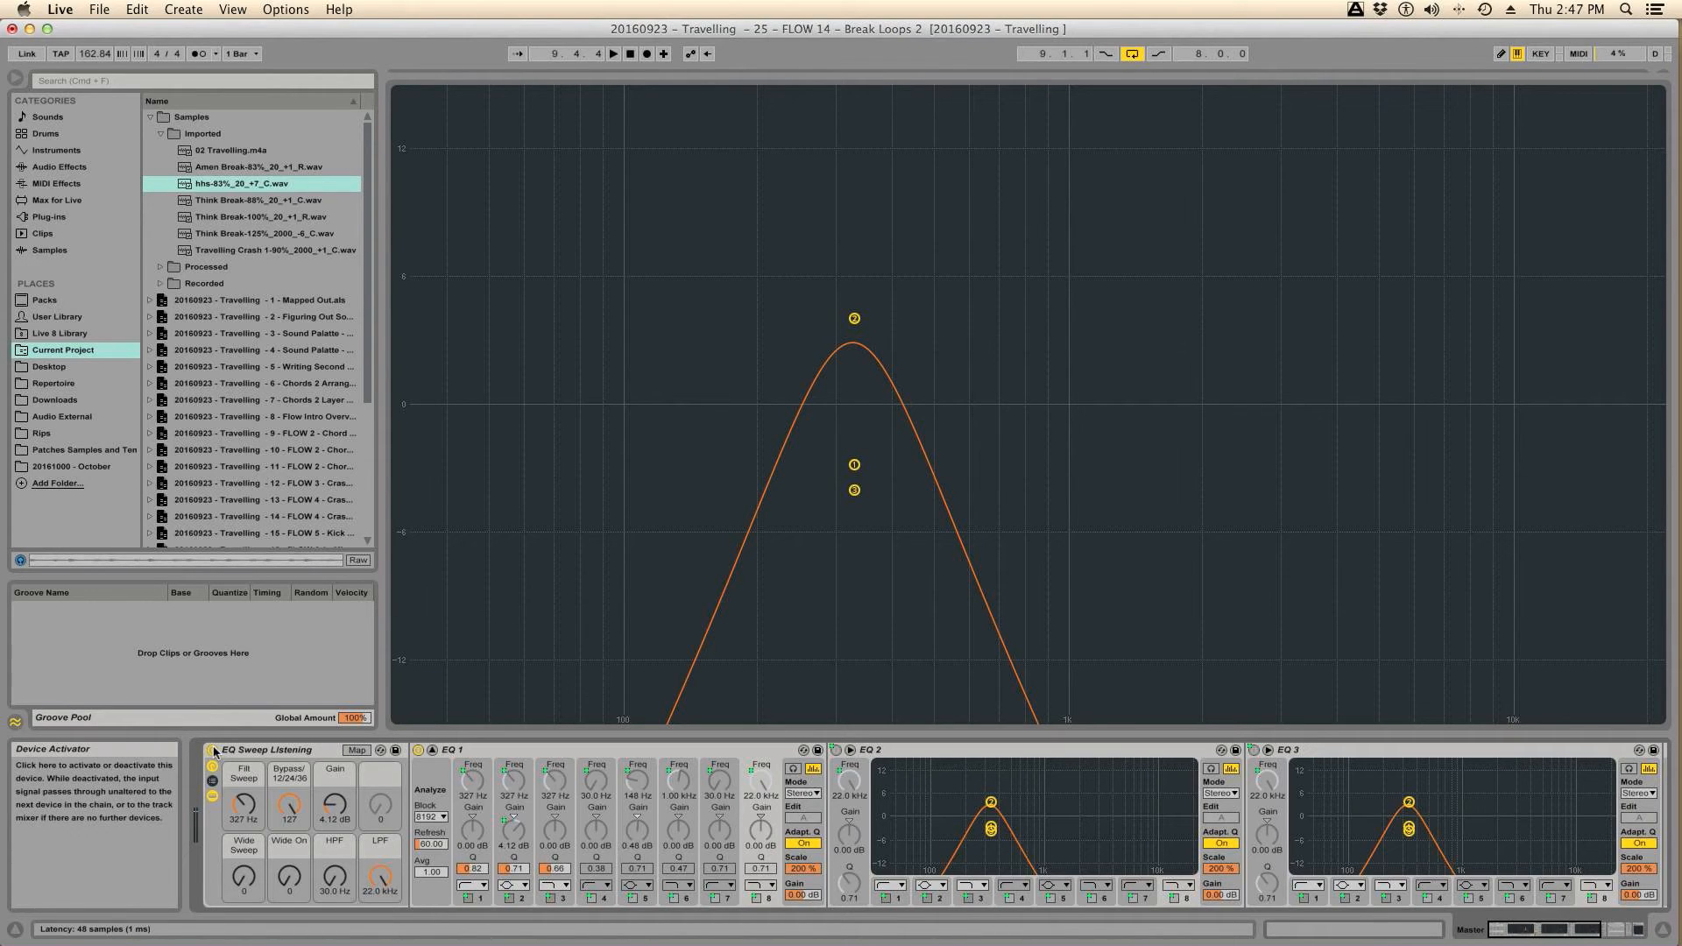
pyautogui.click(432, 751)
pyautogui.press('space')
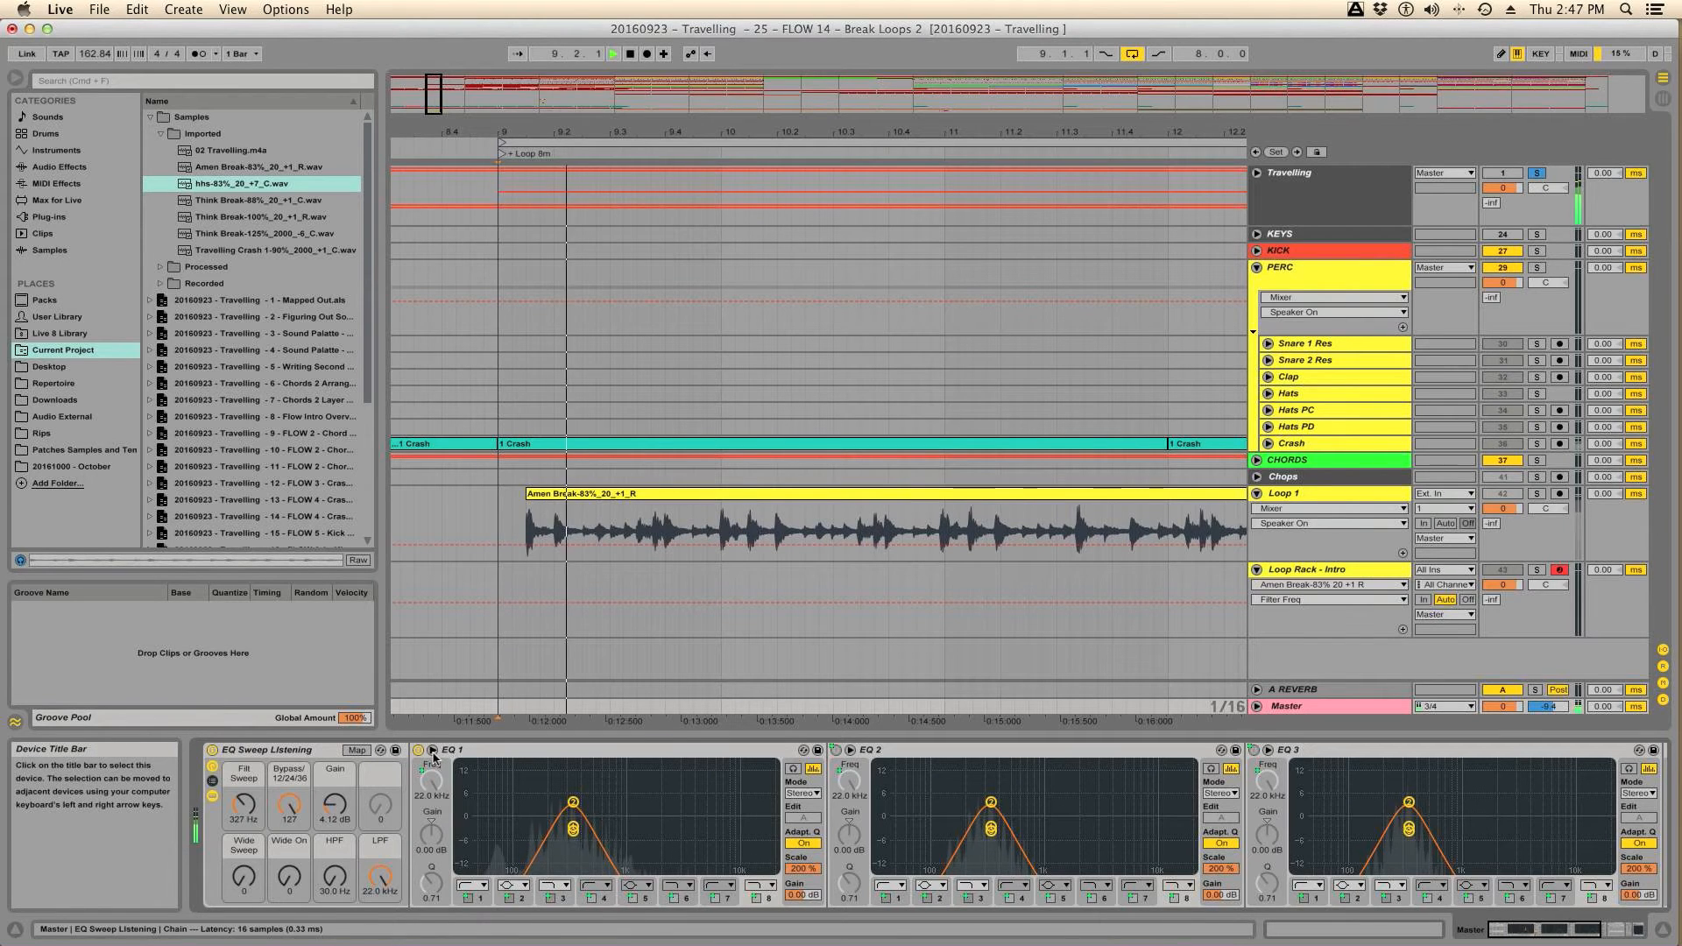
pyautogui.press('space')
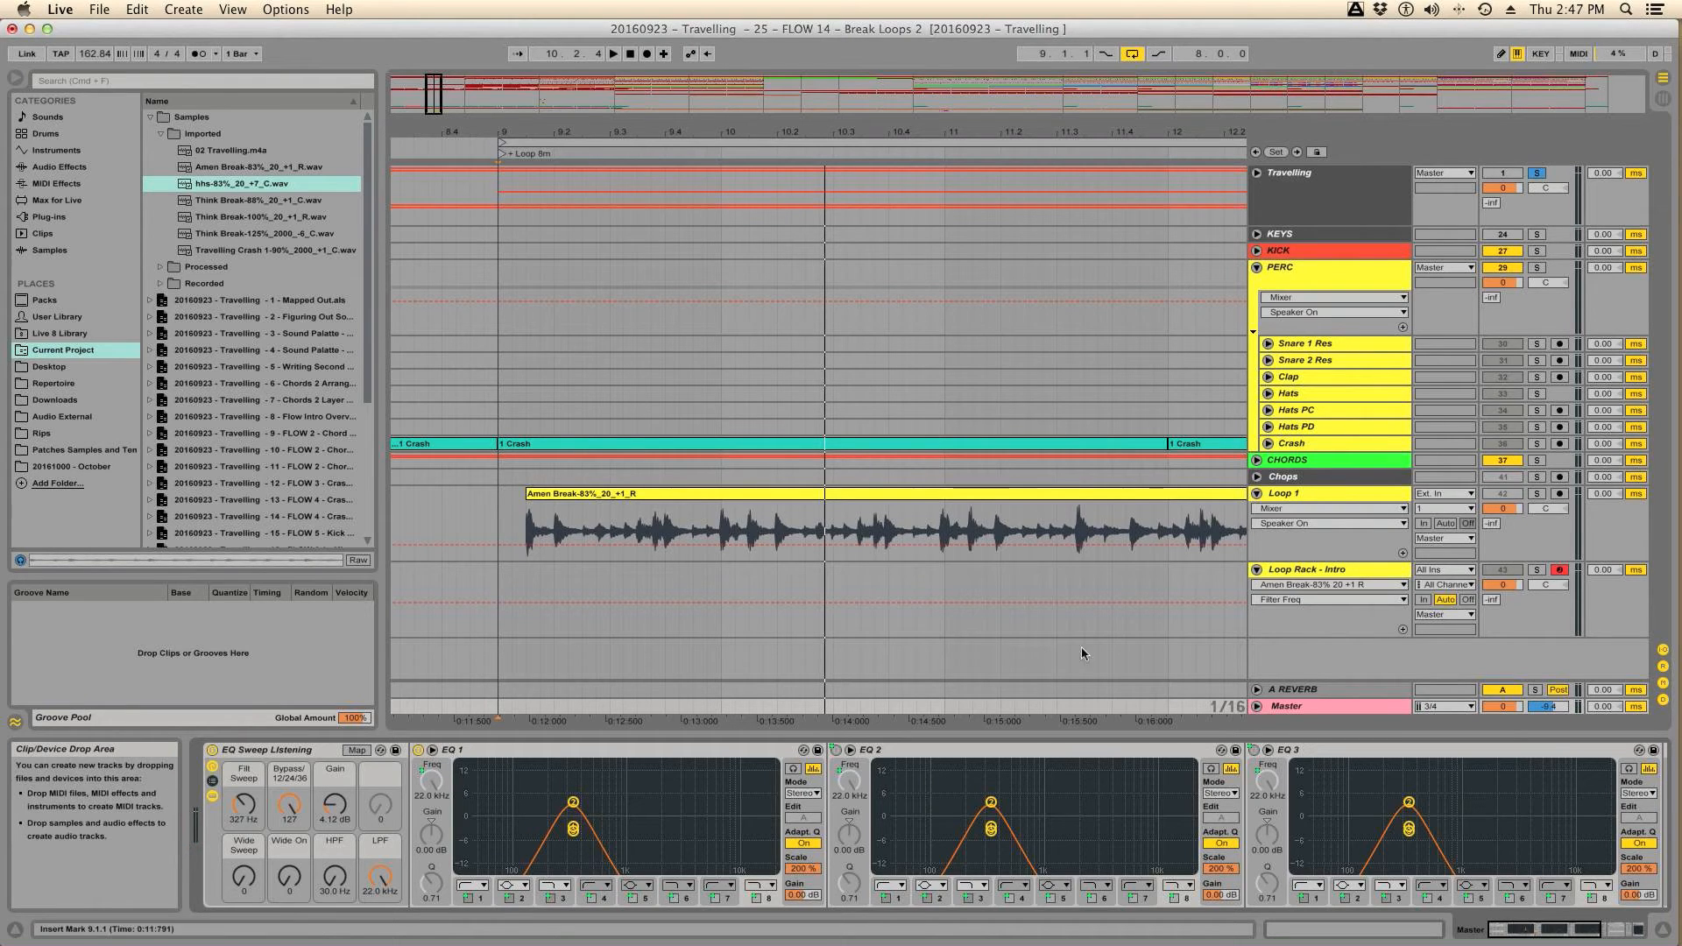
# Step: Unsolo Travelling, set the C2 Amen Break pad's filter cutoff to 1.37 kHz, and compare the break with soloed Travelling
pyautogui.click(1536, 173)
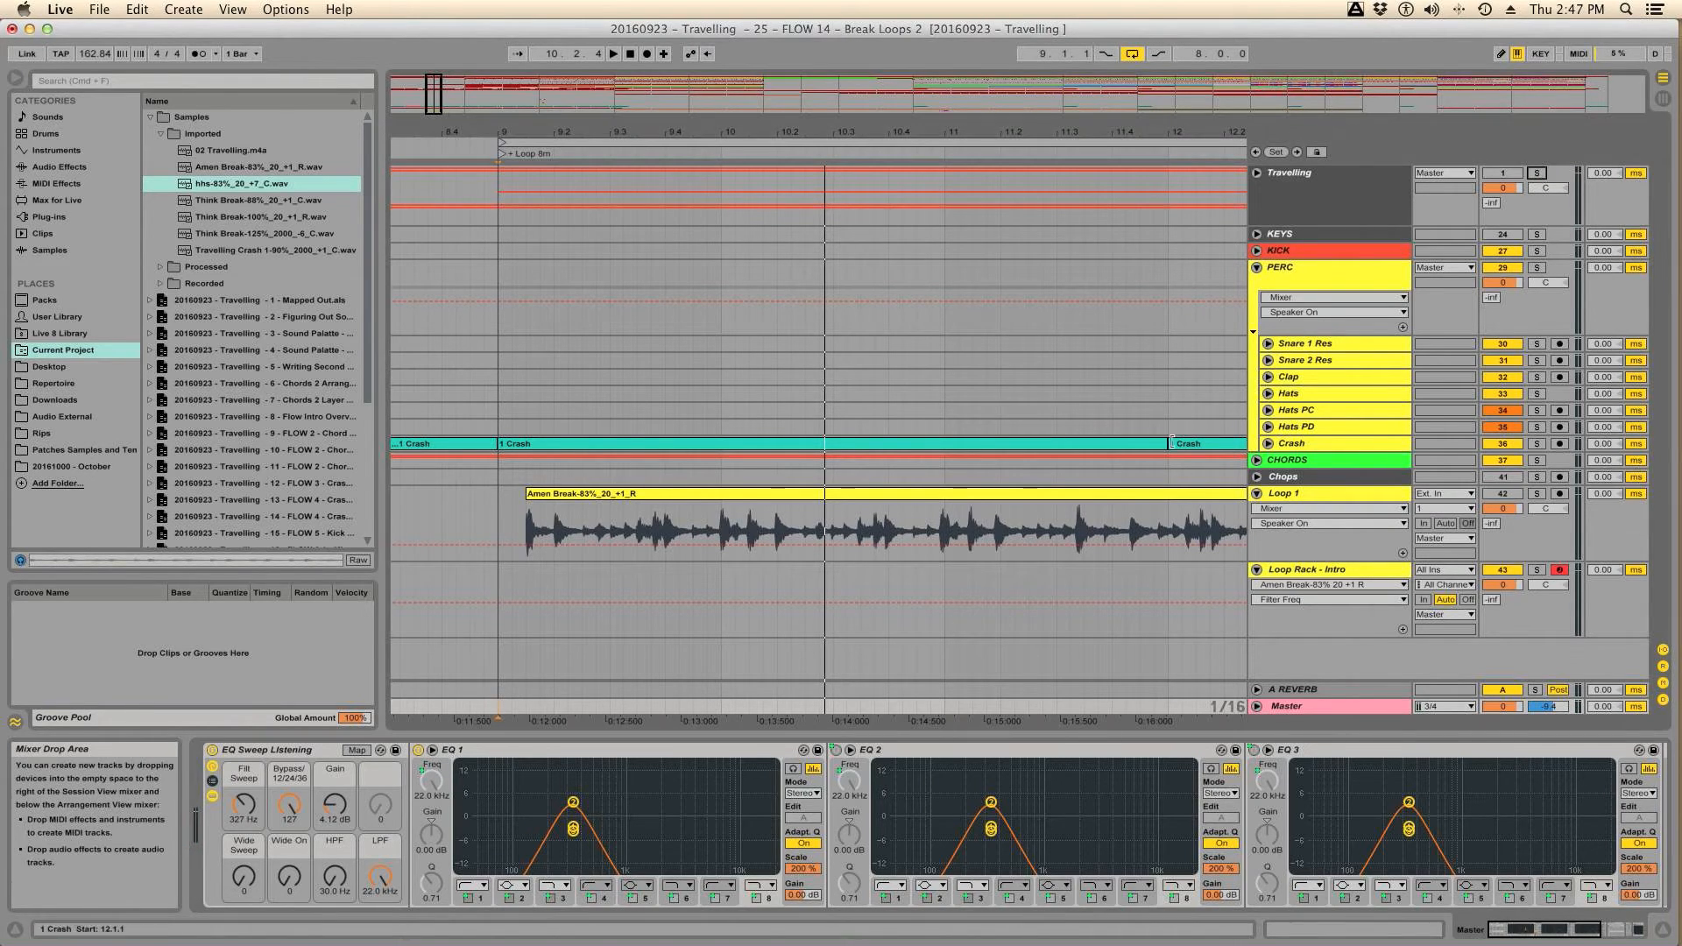
pyautogui.click(639, 631)
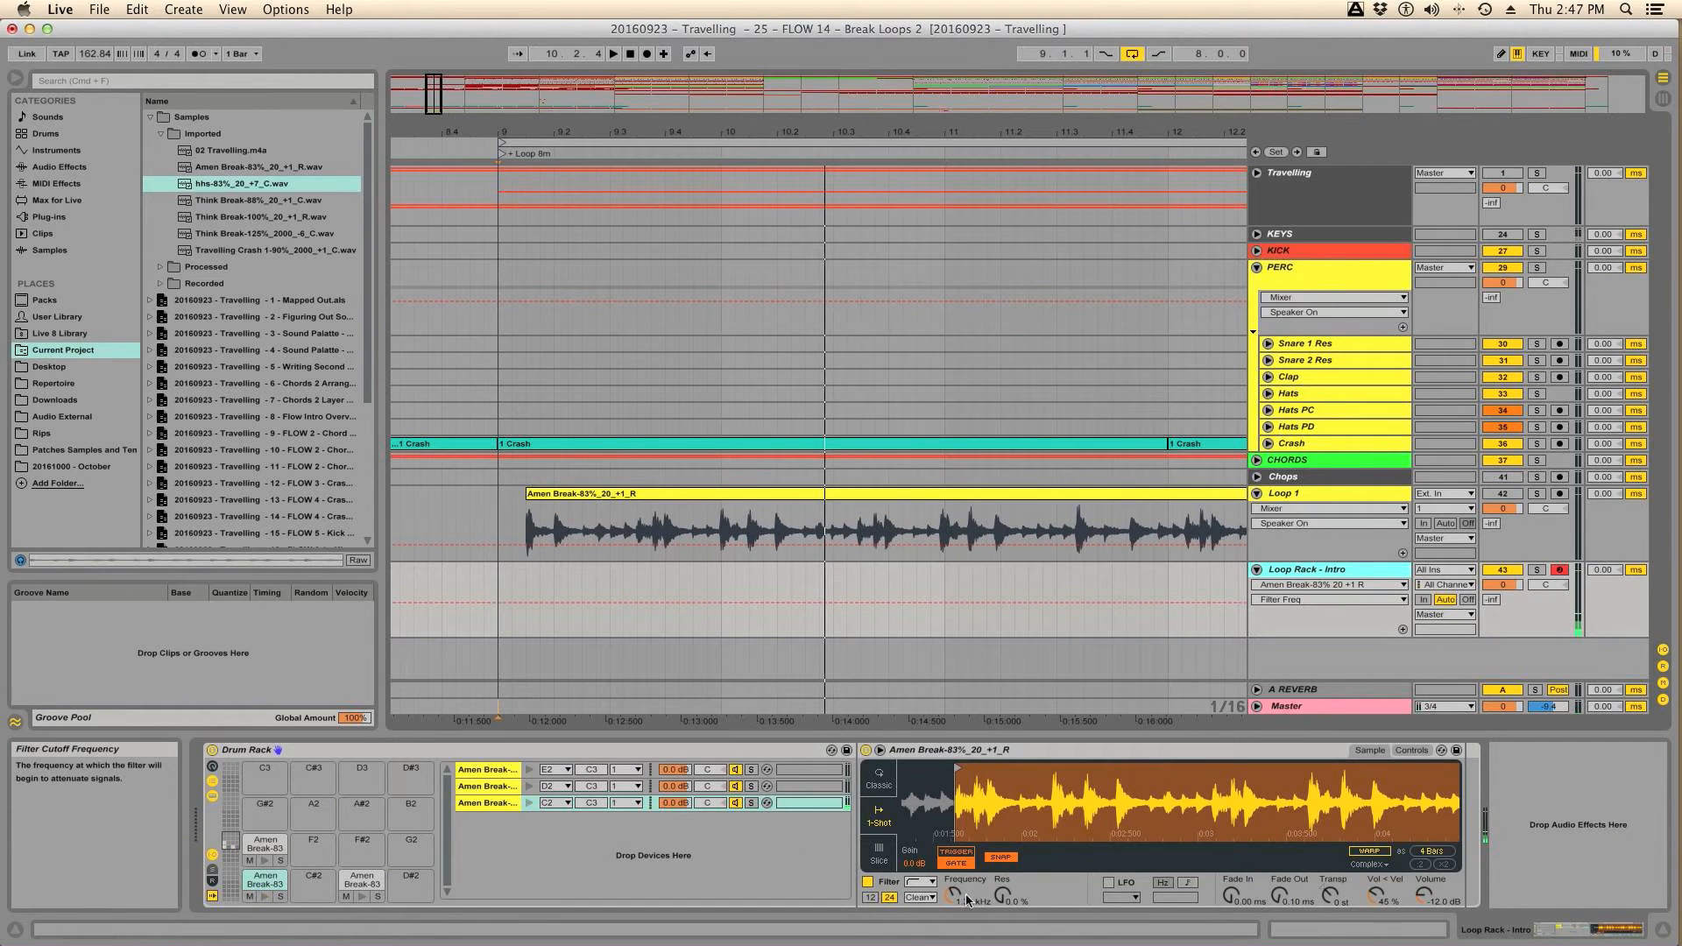
pyautogui.moveTo(953, 902); pyautogui.dragTo(953, 933)
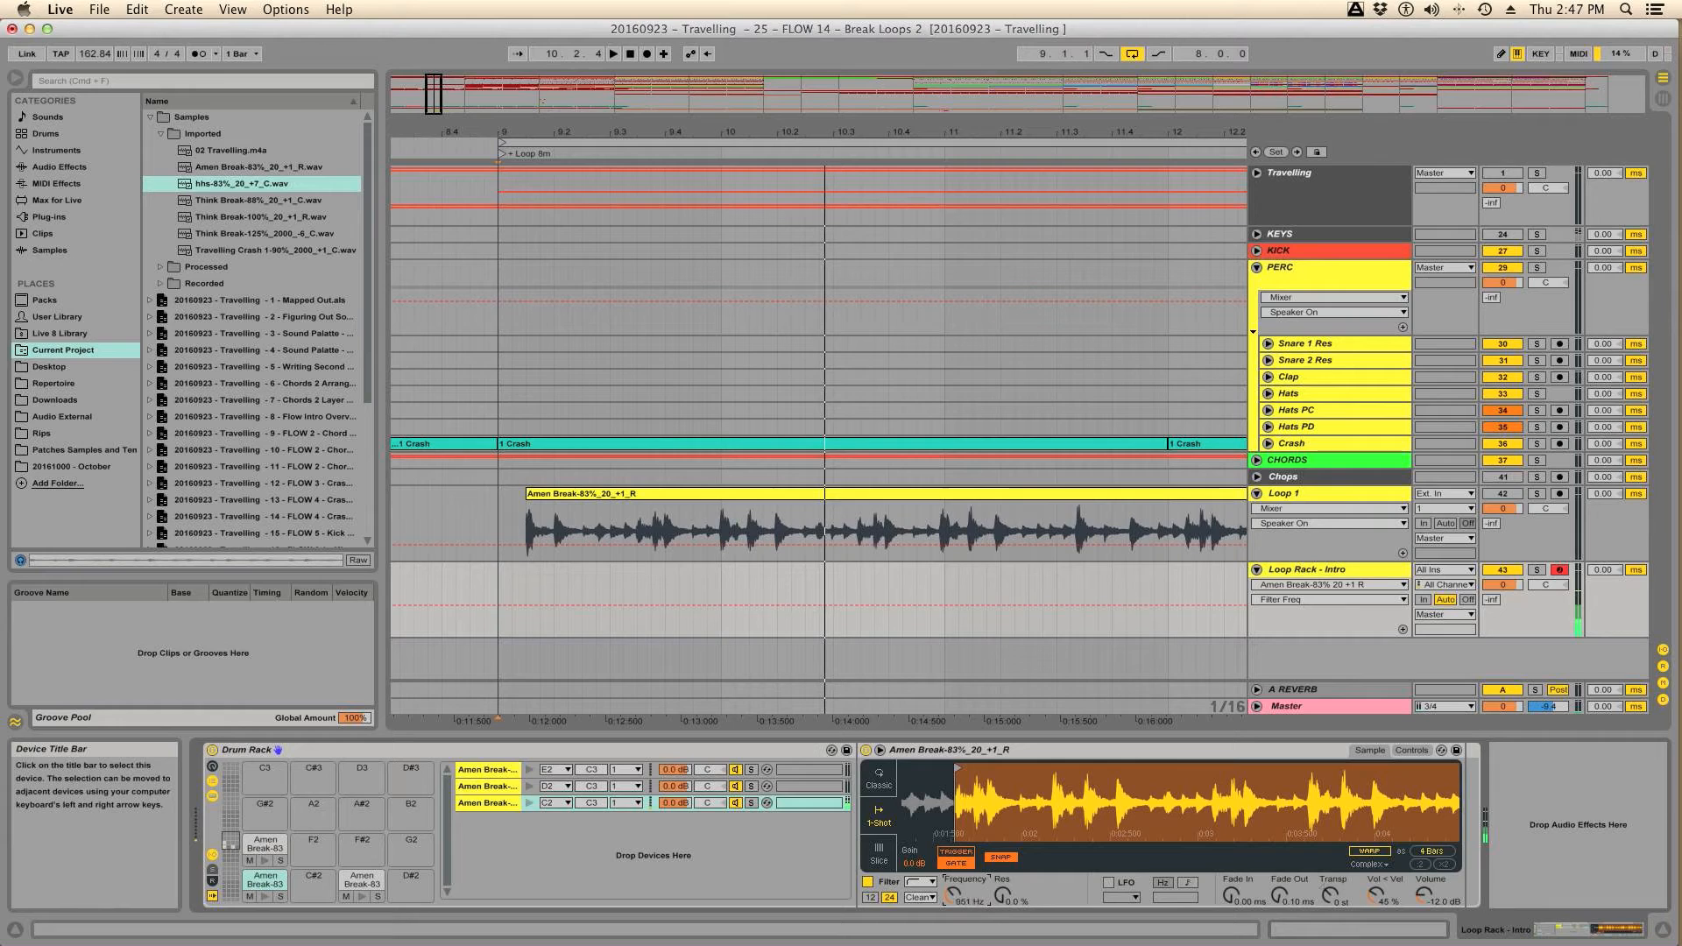
pyautogui.moveTo(953, 932); pyautogui.dragTo(953, 905)
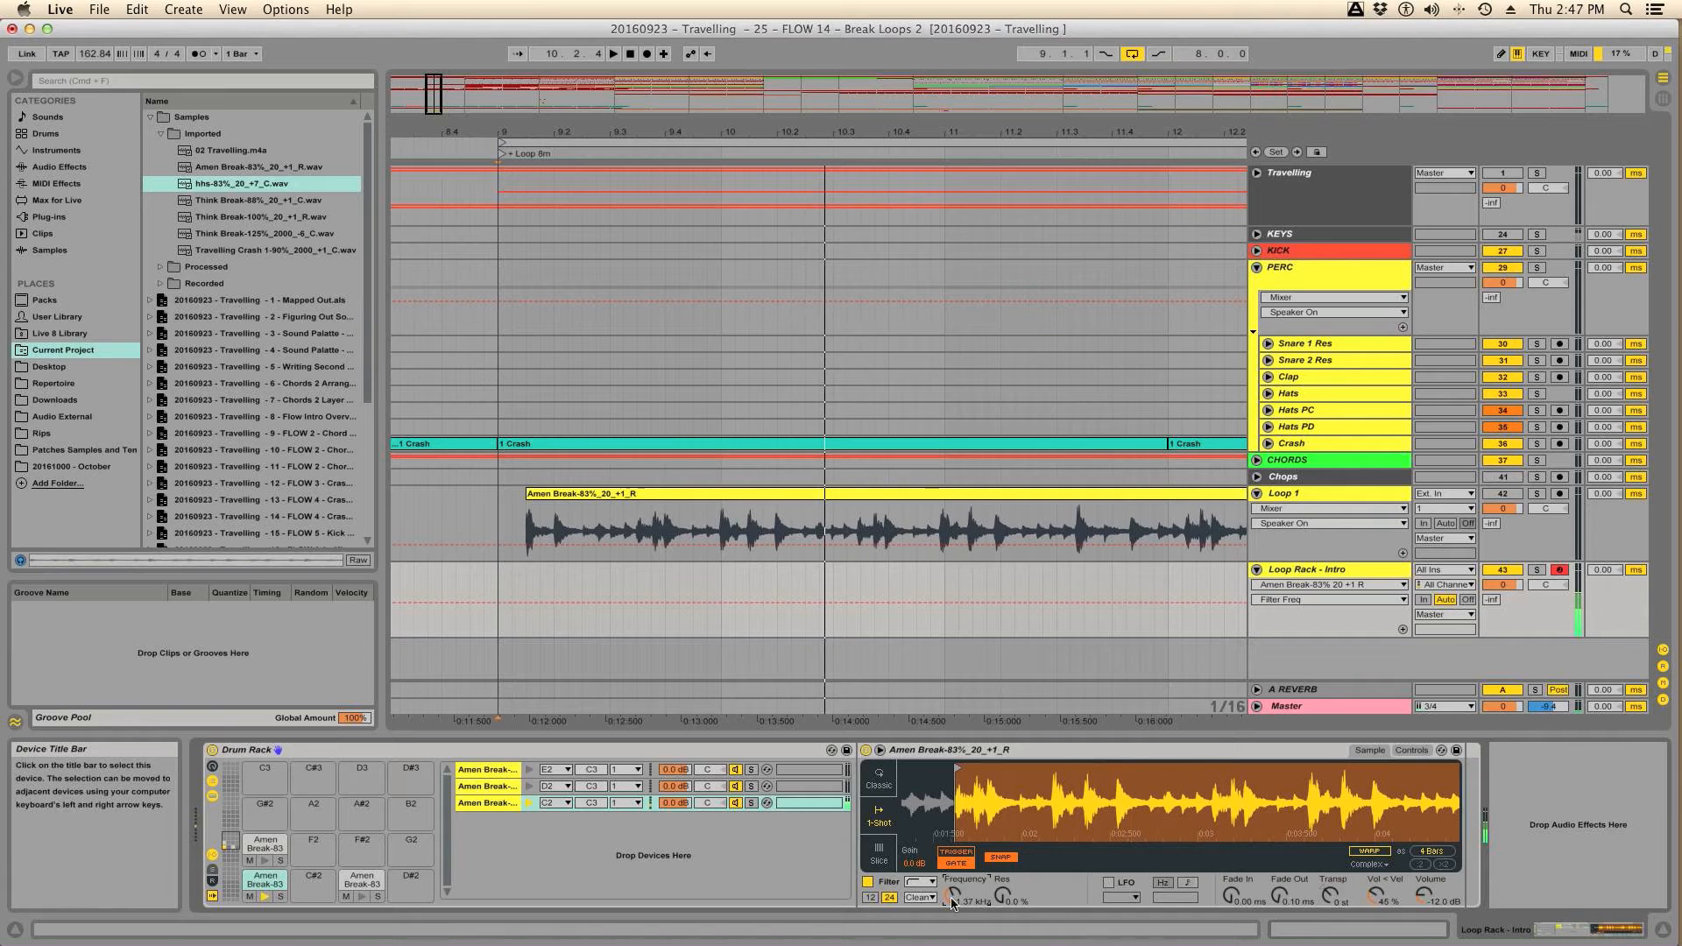
pyautogui.click(1537, 174)
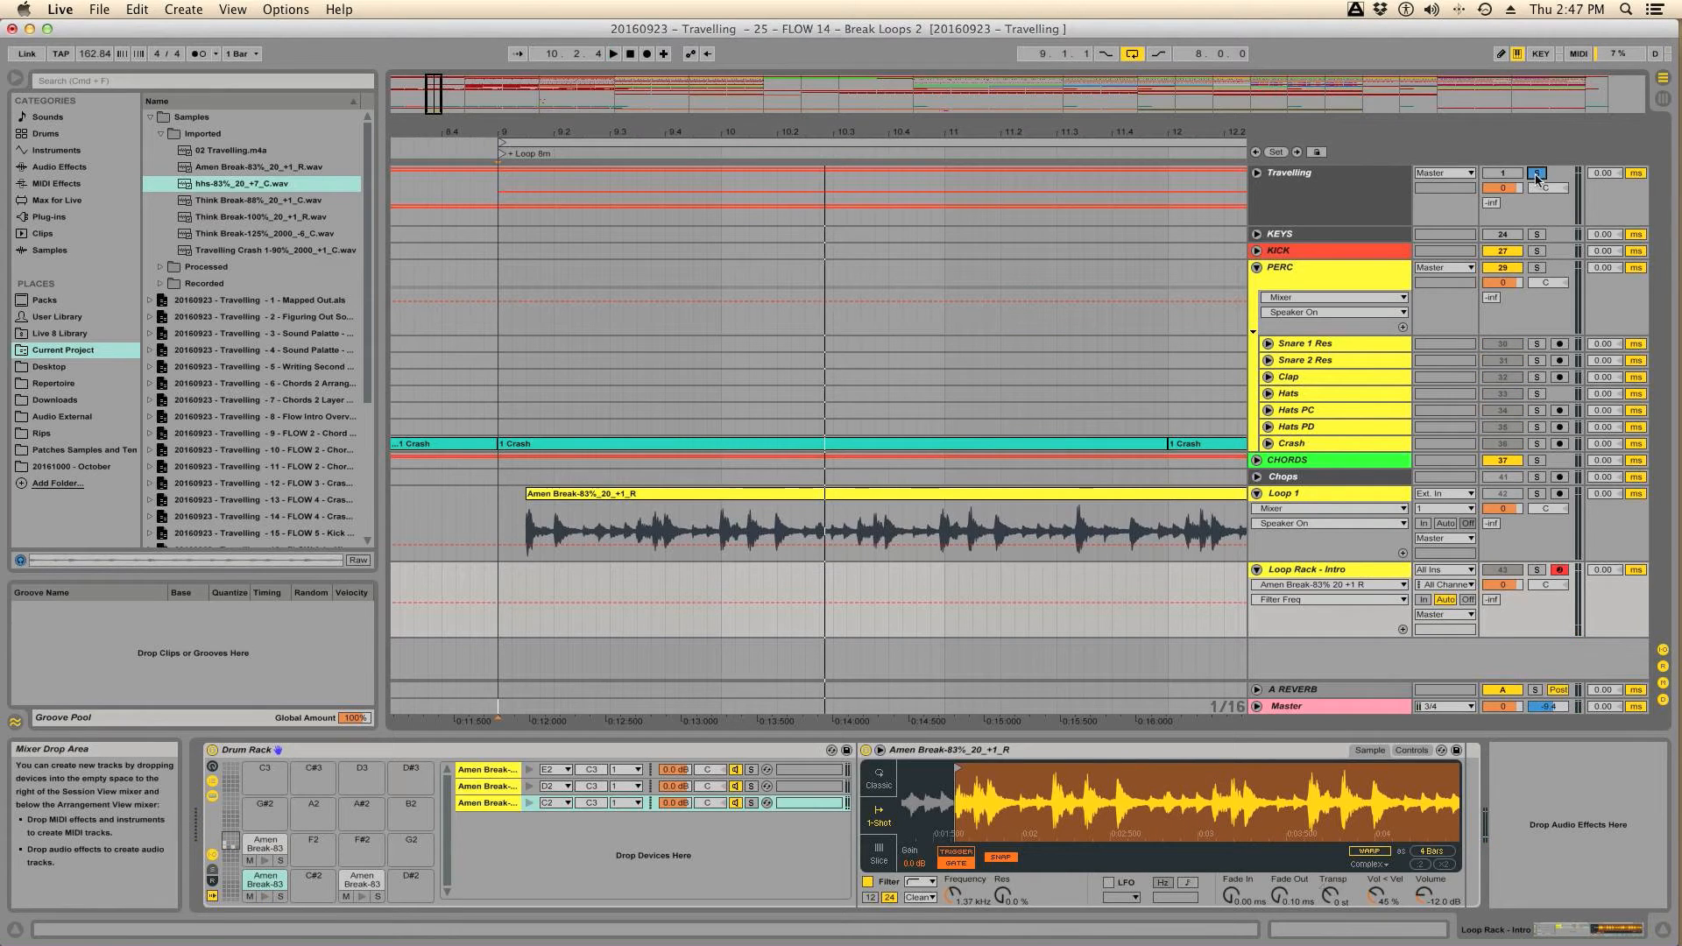
pyautogui.click(1537, 176)
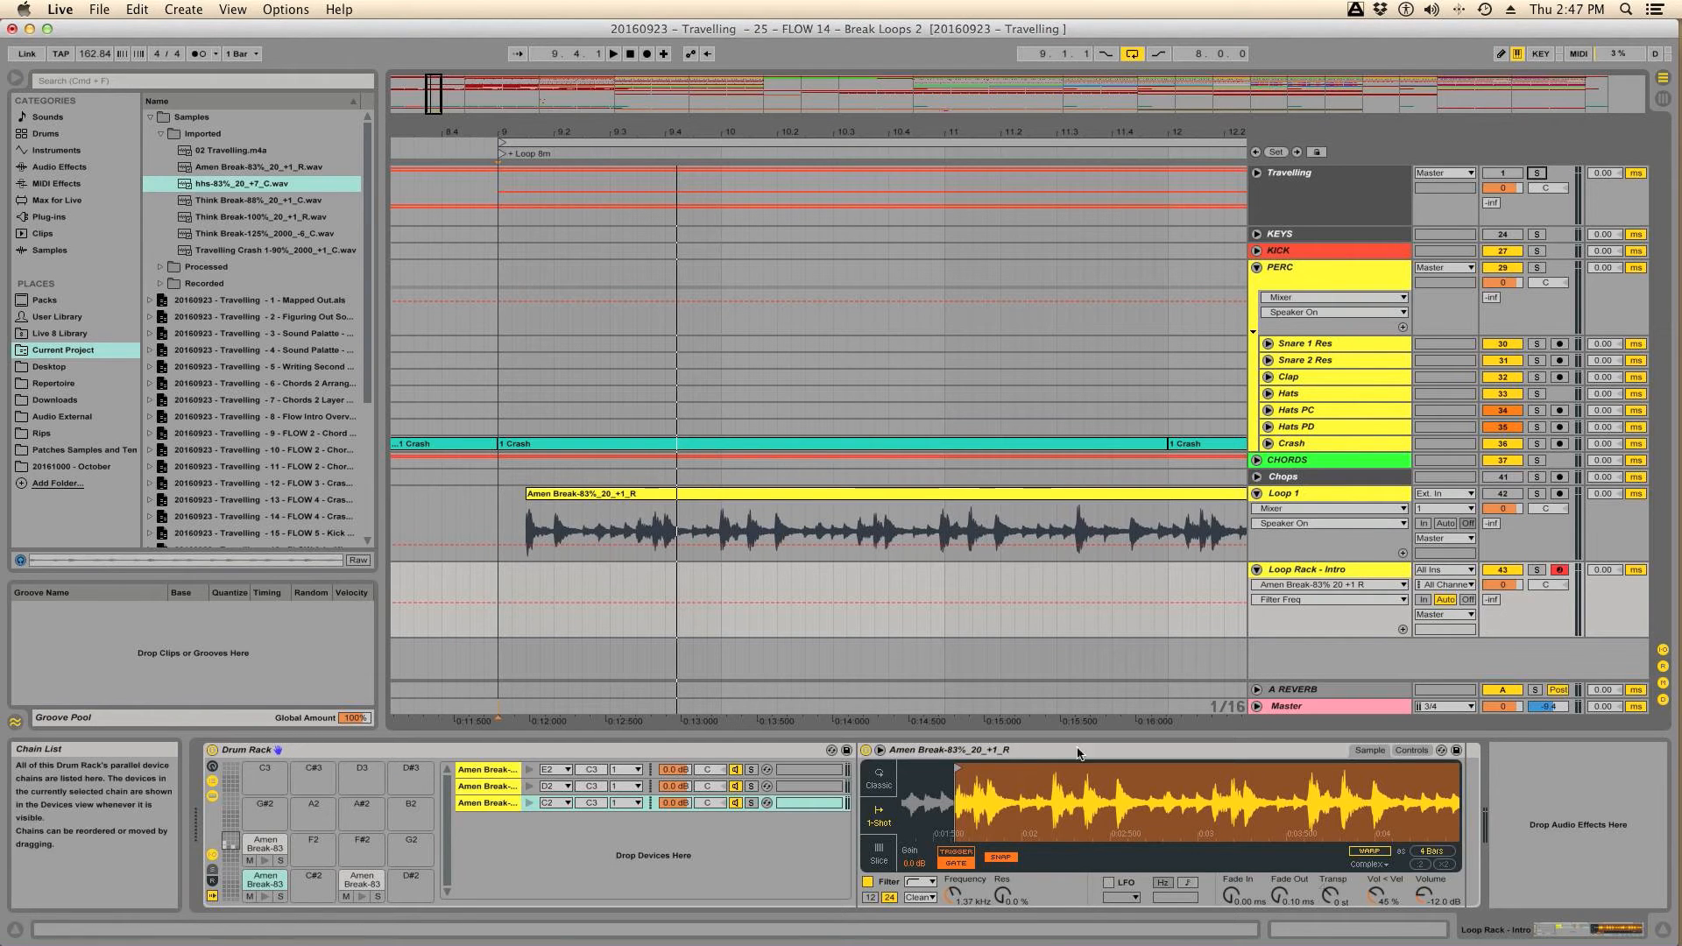
# Step: Review EQ 1's enlarged curve on the Master track and deactivate the EQ Sweep Listening rack
pyautogui.click(495, 707)
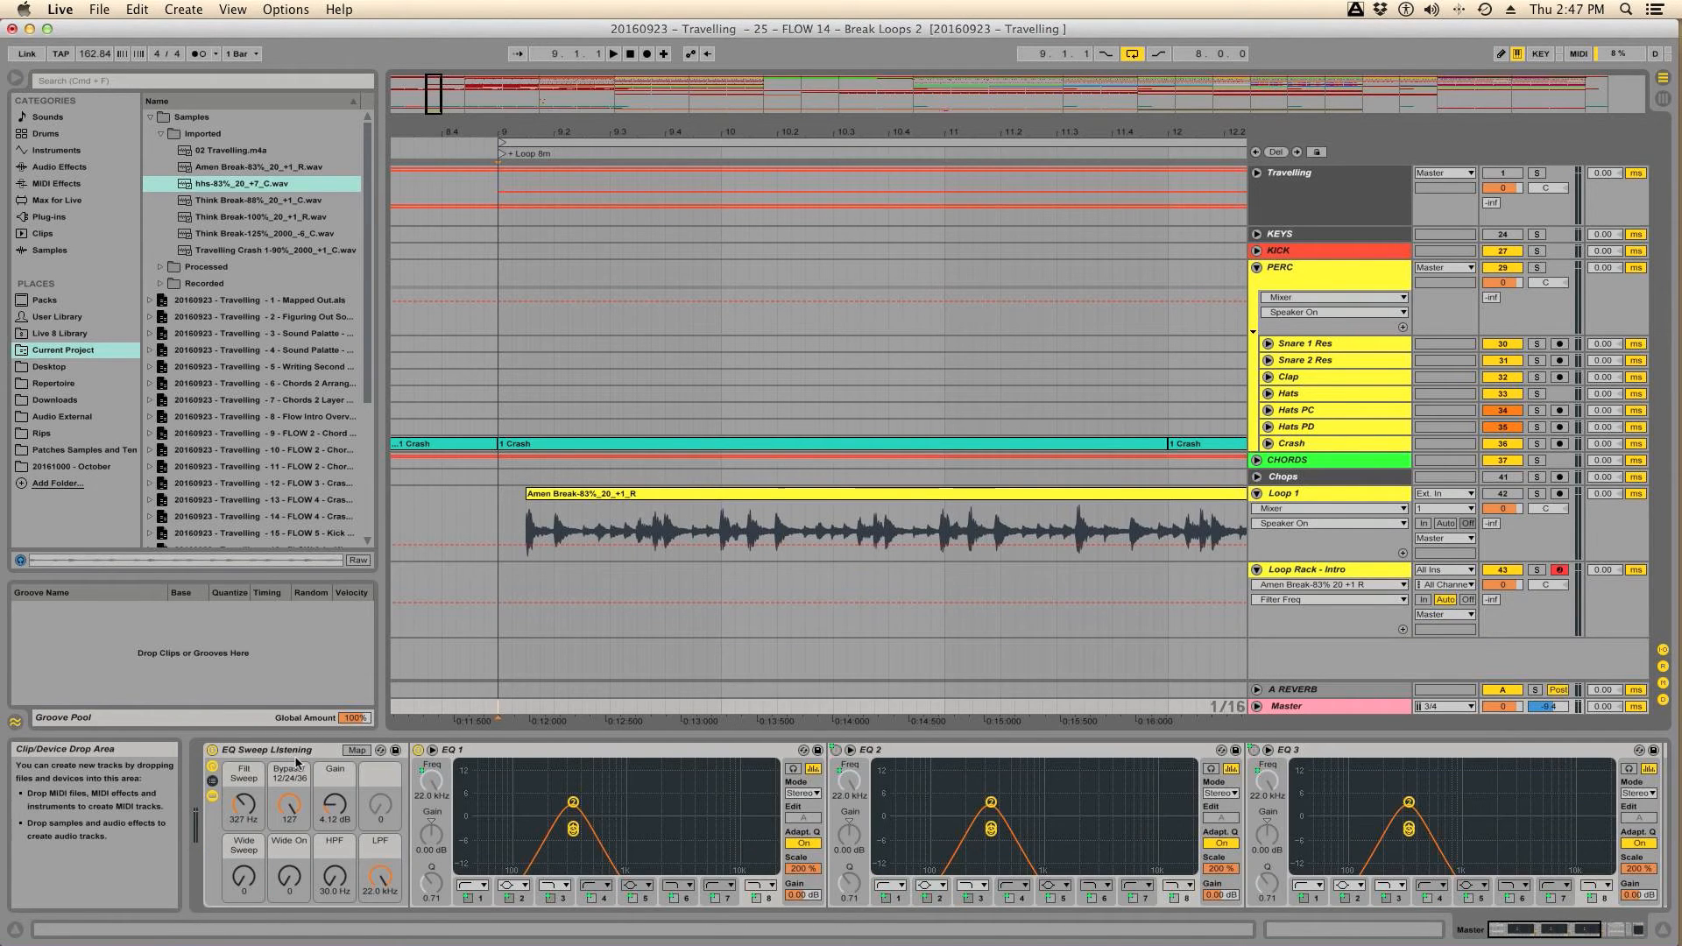
pyautogui.click(435, 750)
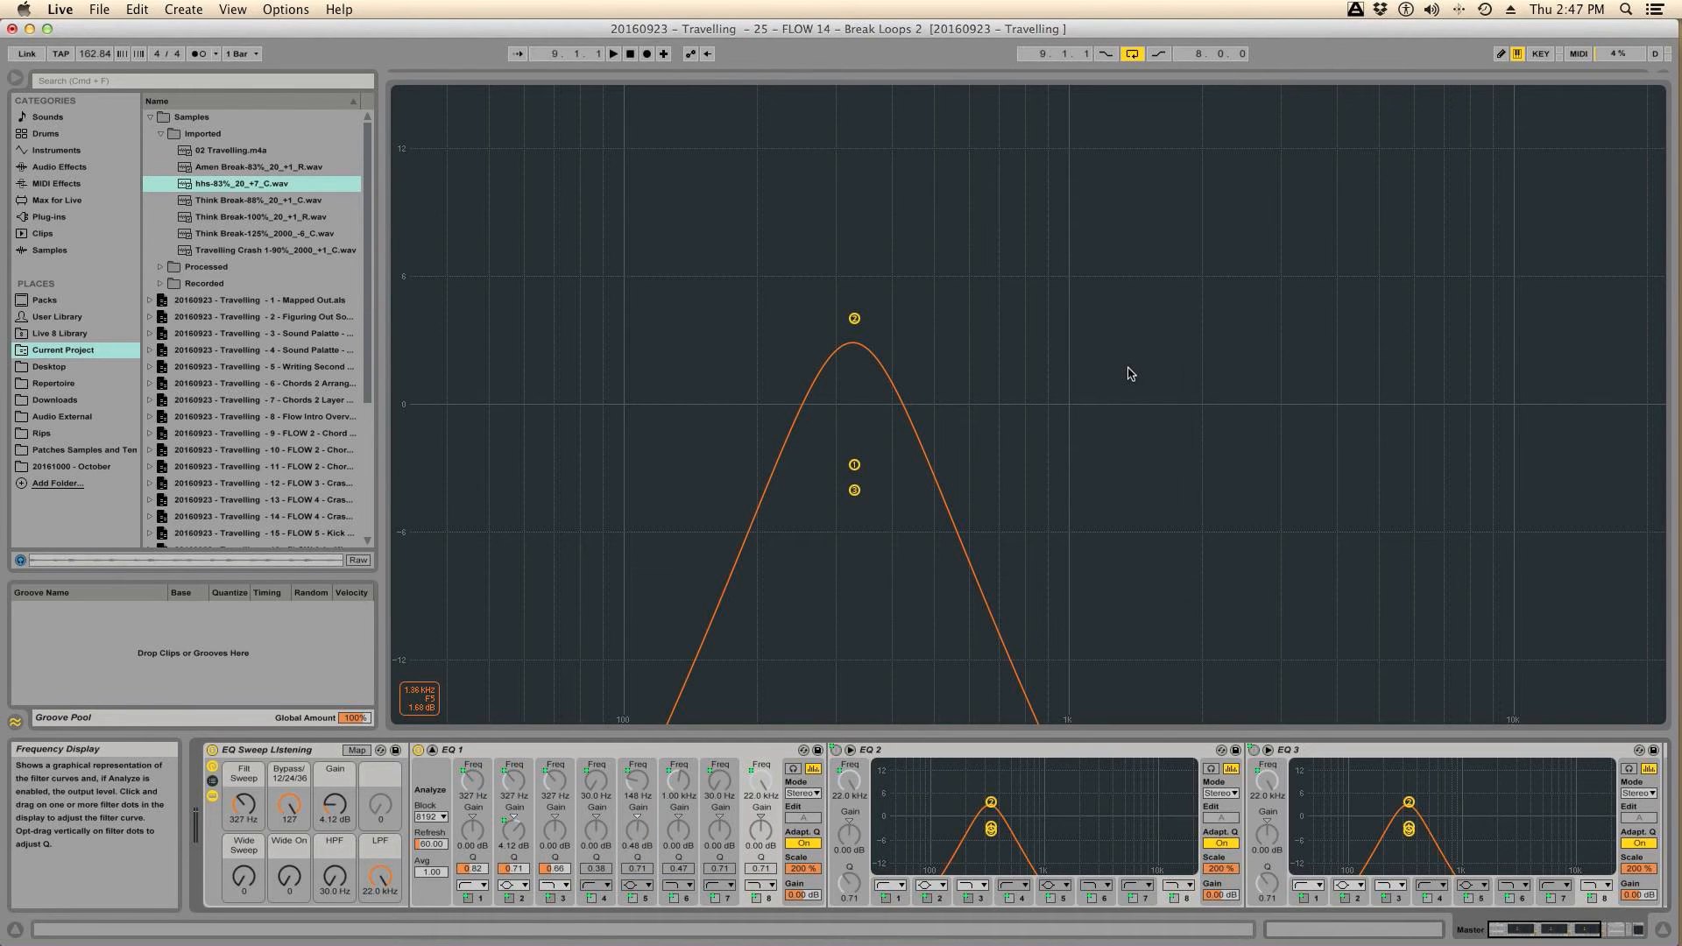
pyautogui.click(435, 751)
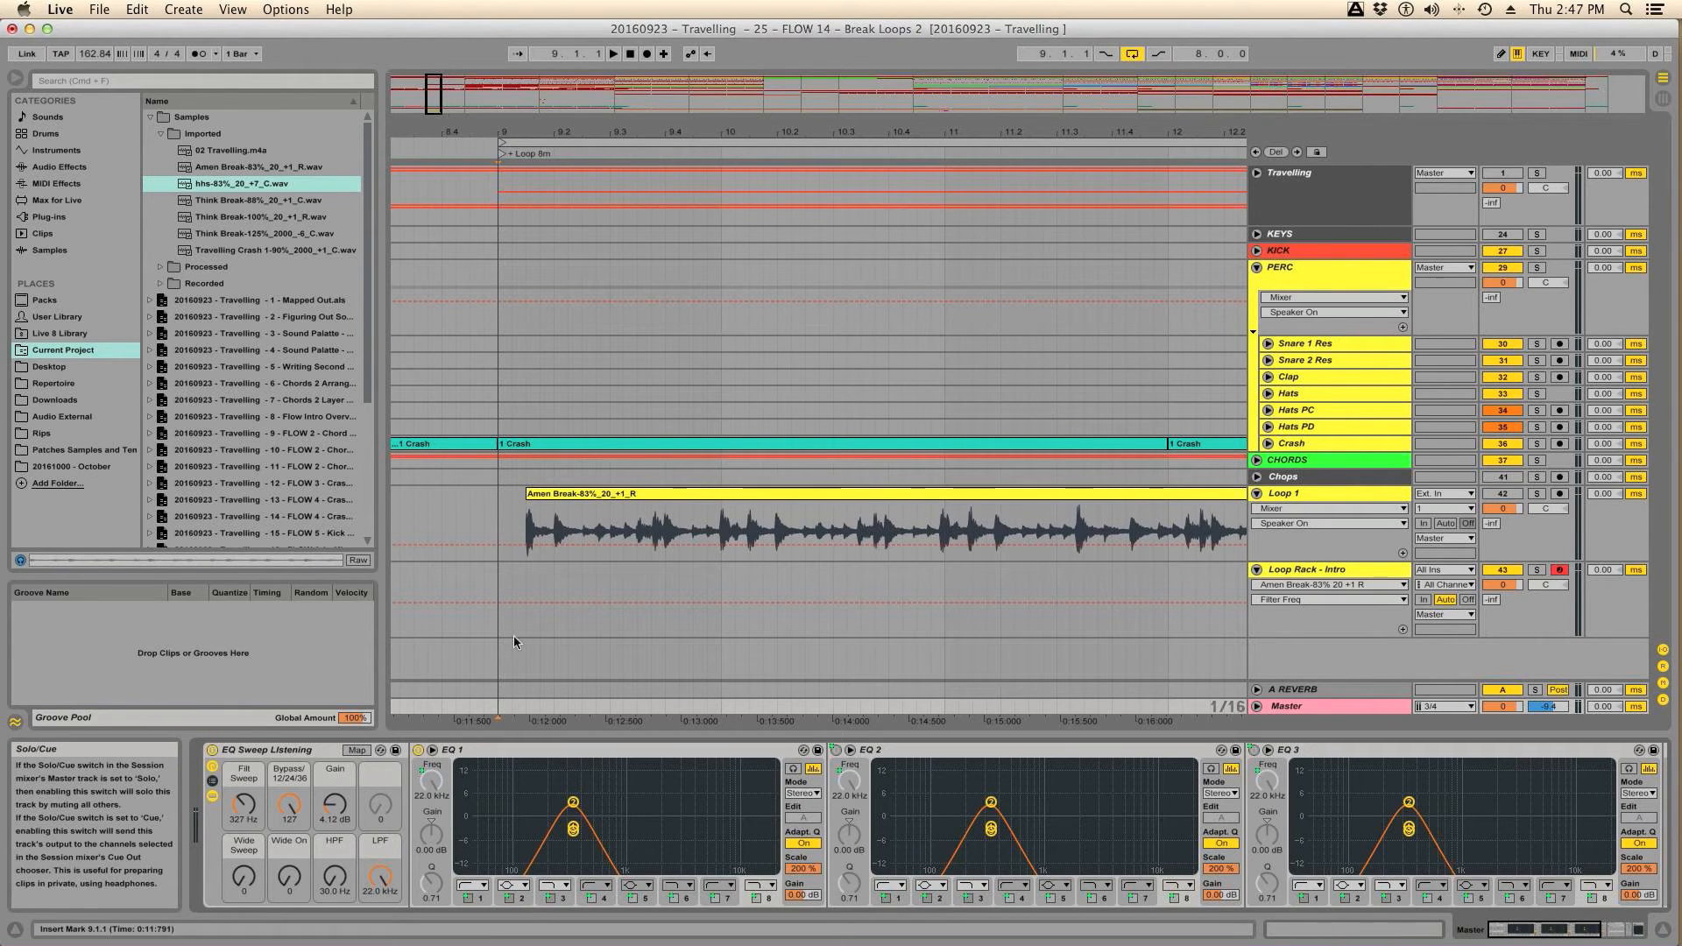
pyautogui.click(211, 751)
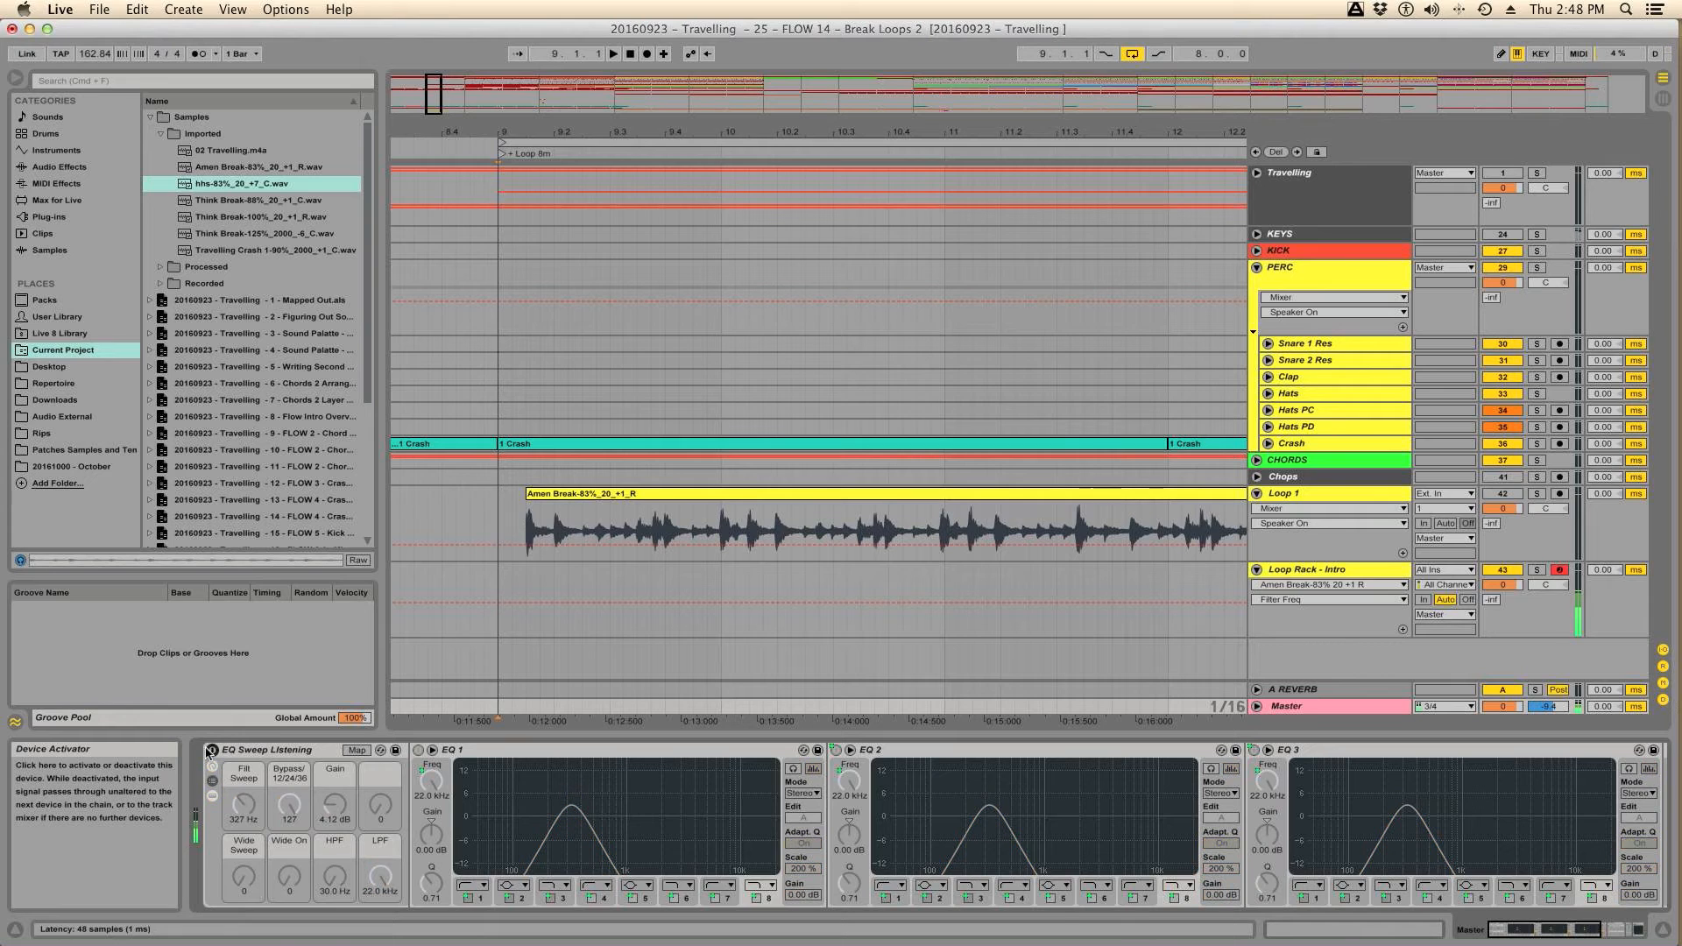
pyautogui.hscroll(-1, 664, 639)
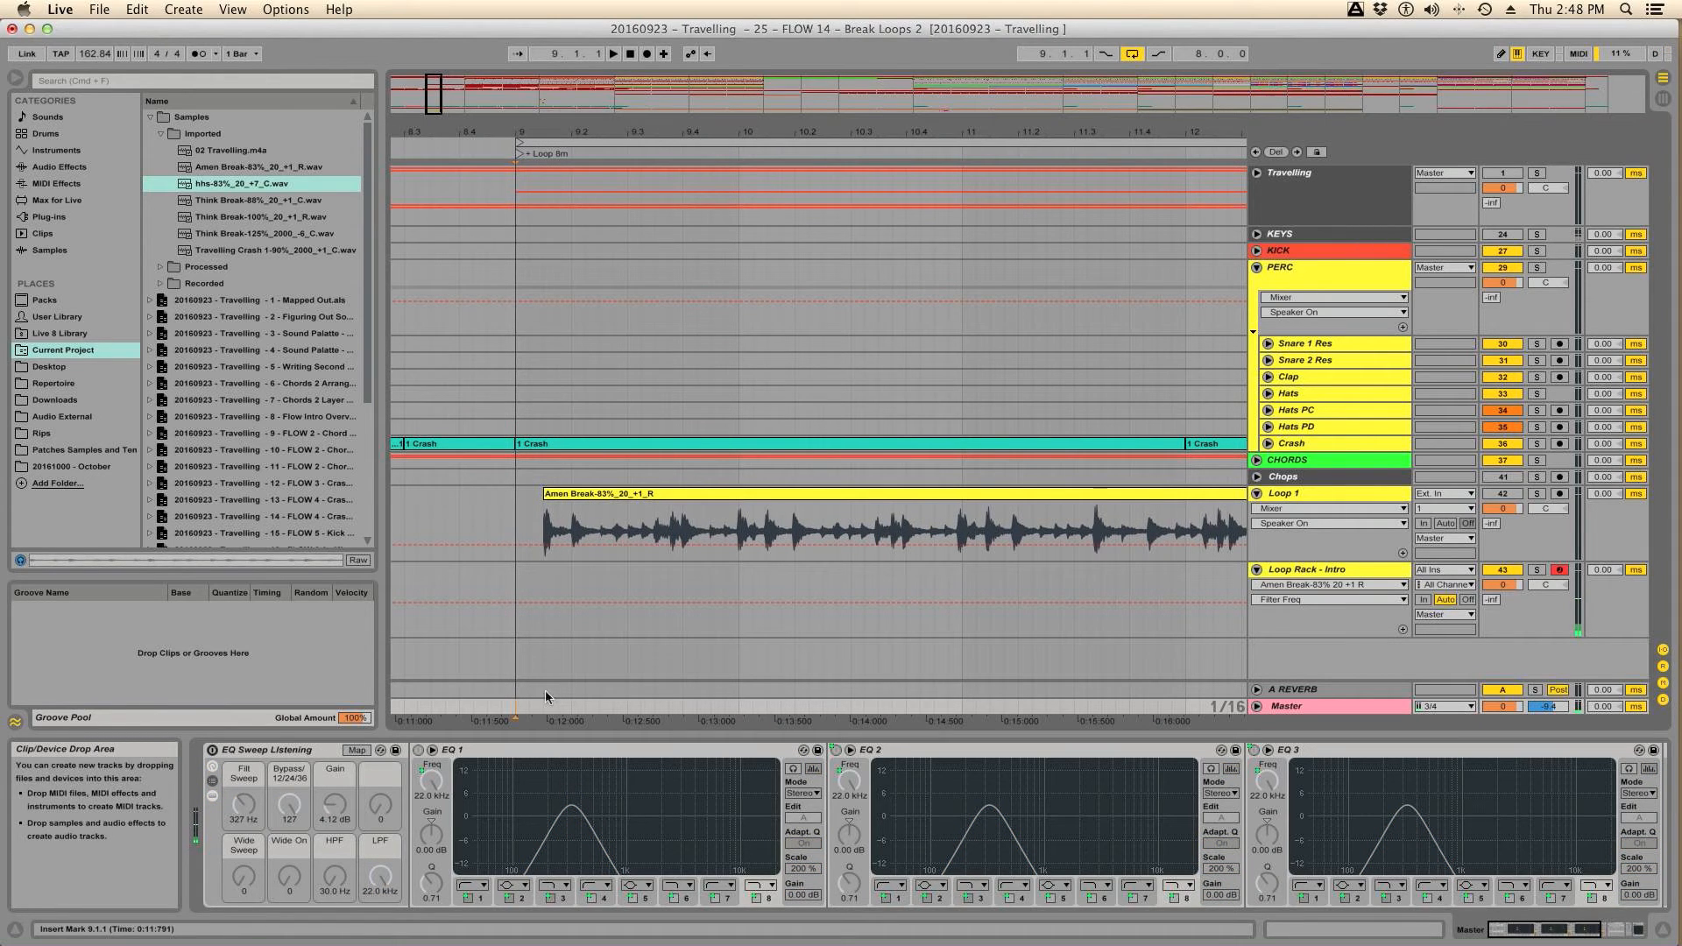
# Step: Return to the Loop Rack - Intro drum rack, audition soloed Travelling from bar 9, and unsolo it
pyautogui.click(1346, 570)
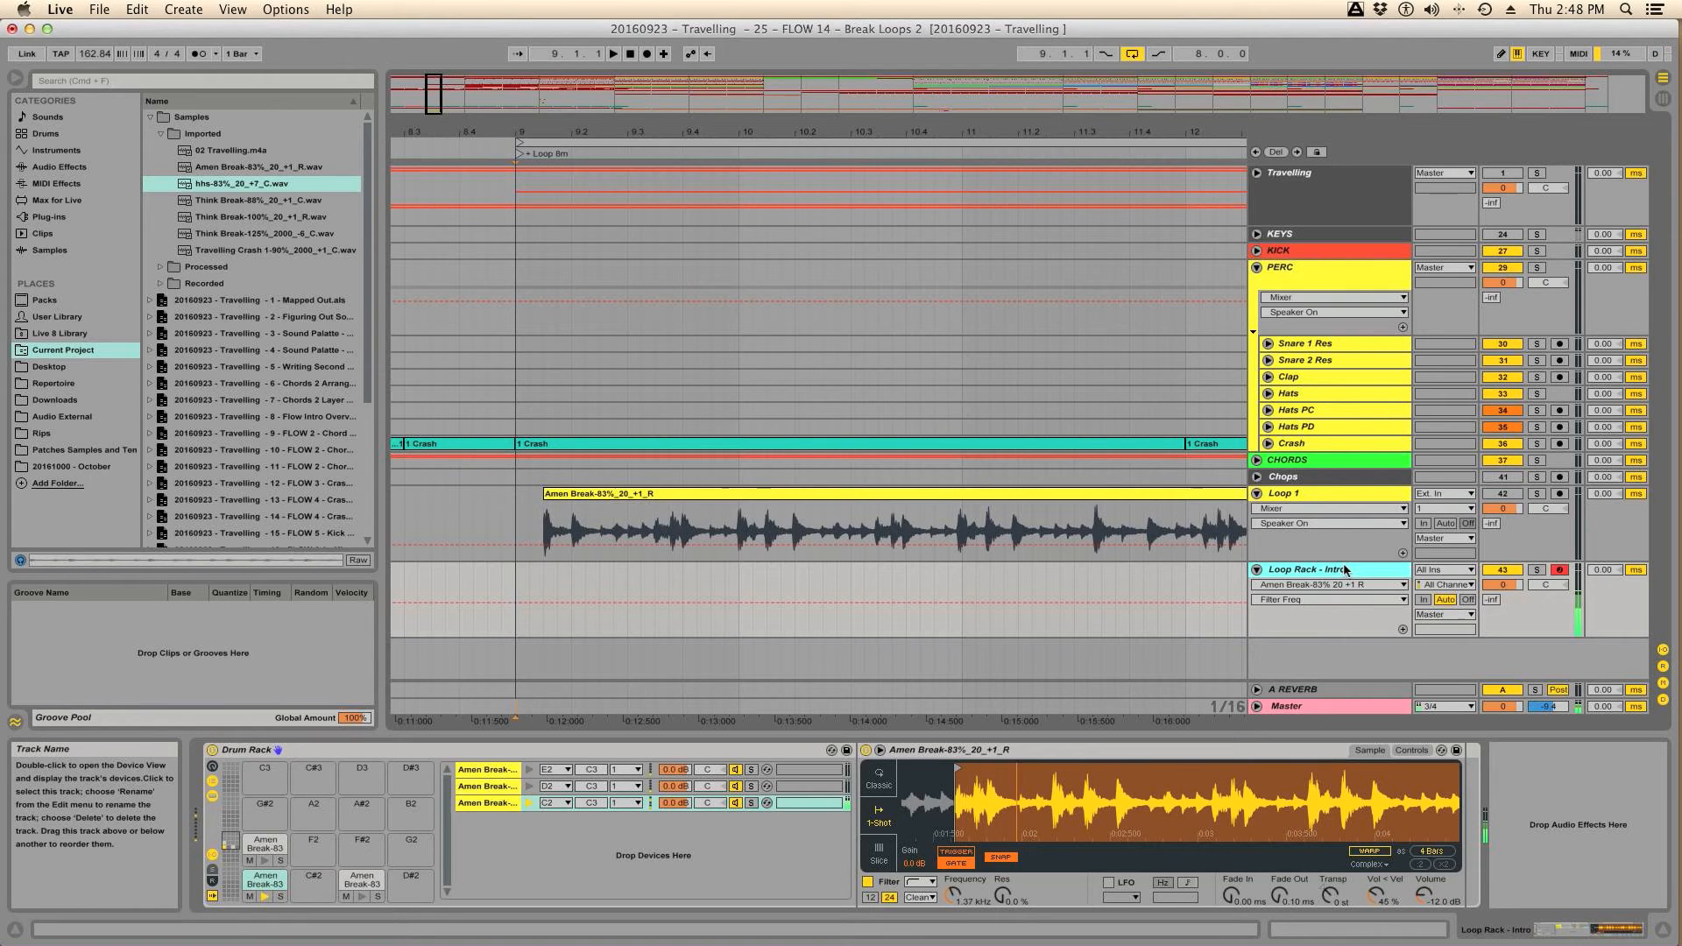
pyautogui.hscroll(4, 886, 565)
pyautogui.hscroll(-3, 885, 565)
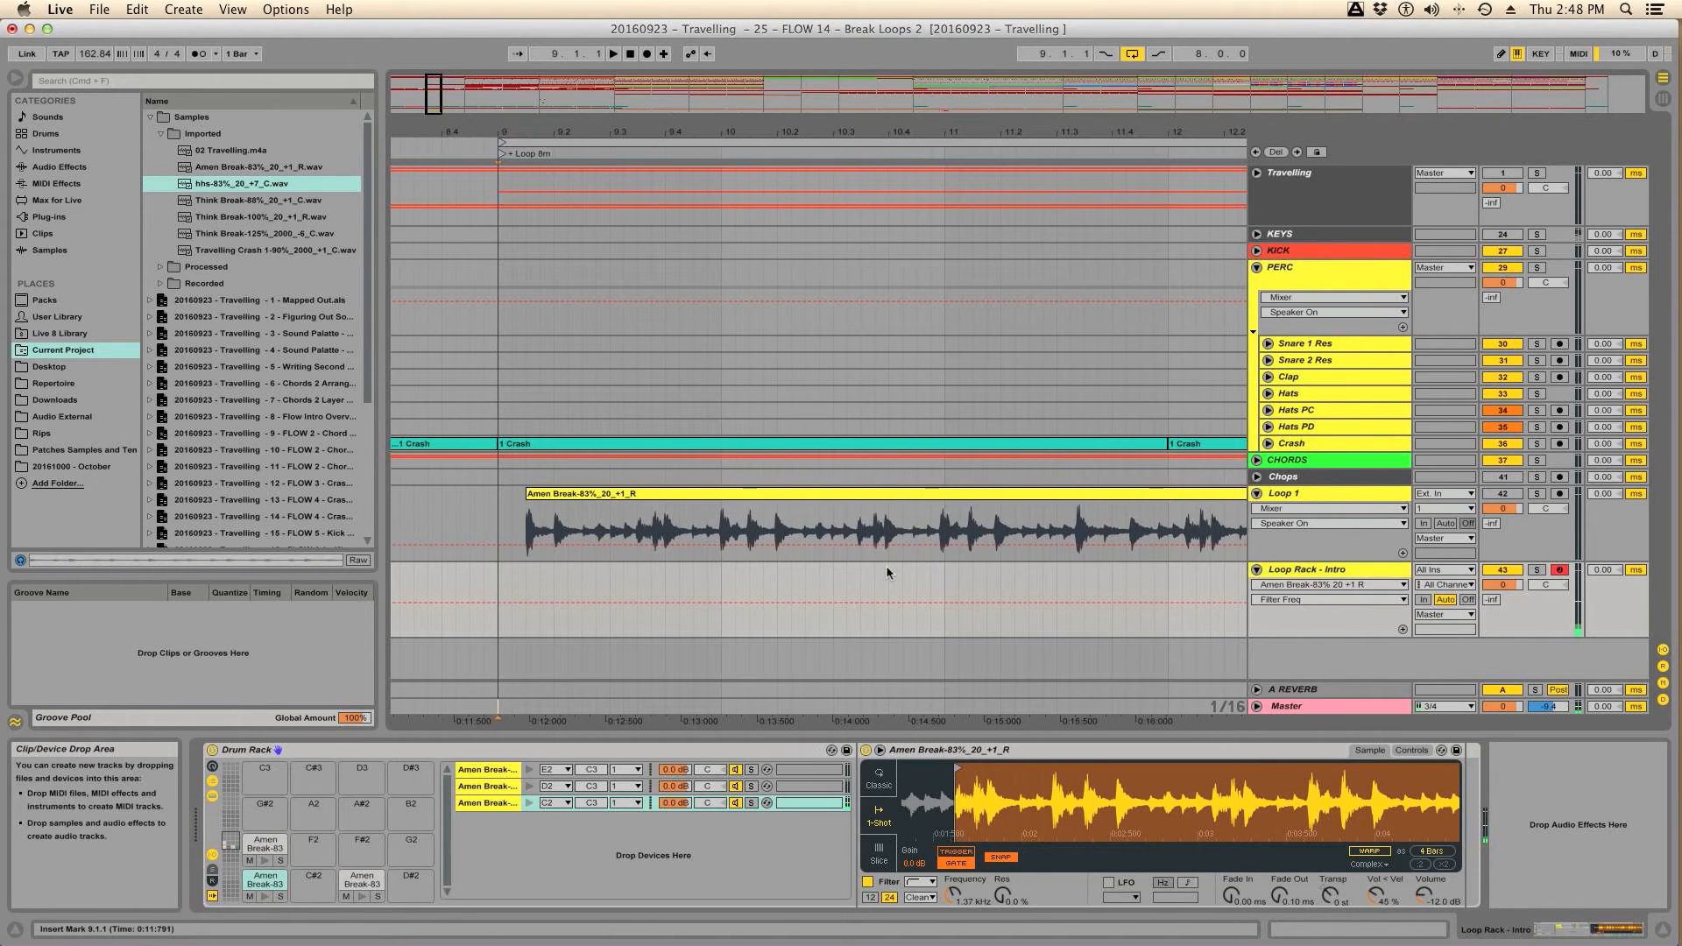
pyautogui.click(1538, 174)
pyautogui.press('space')
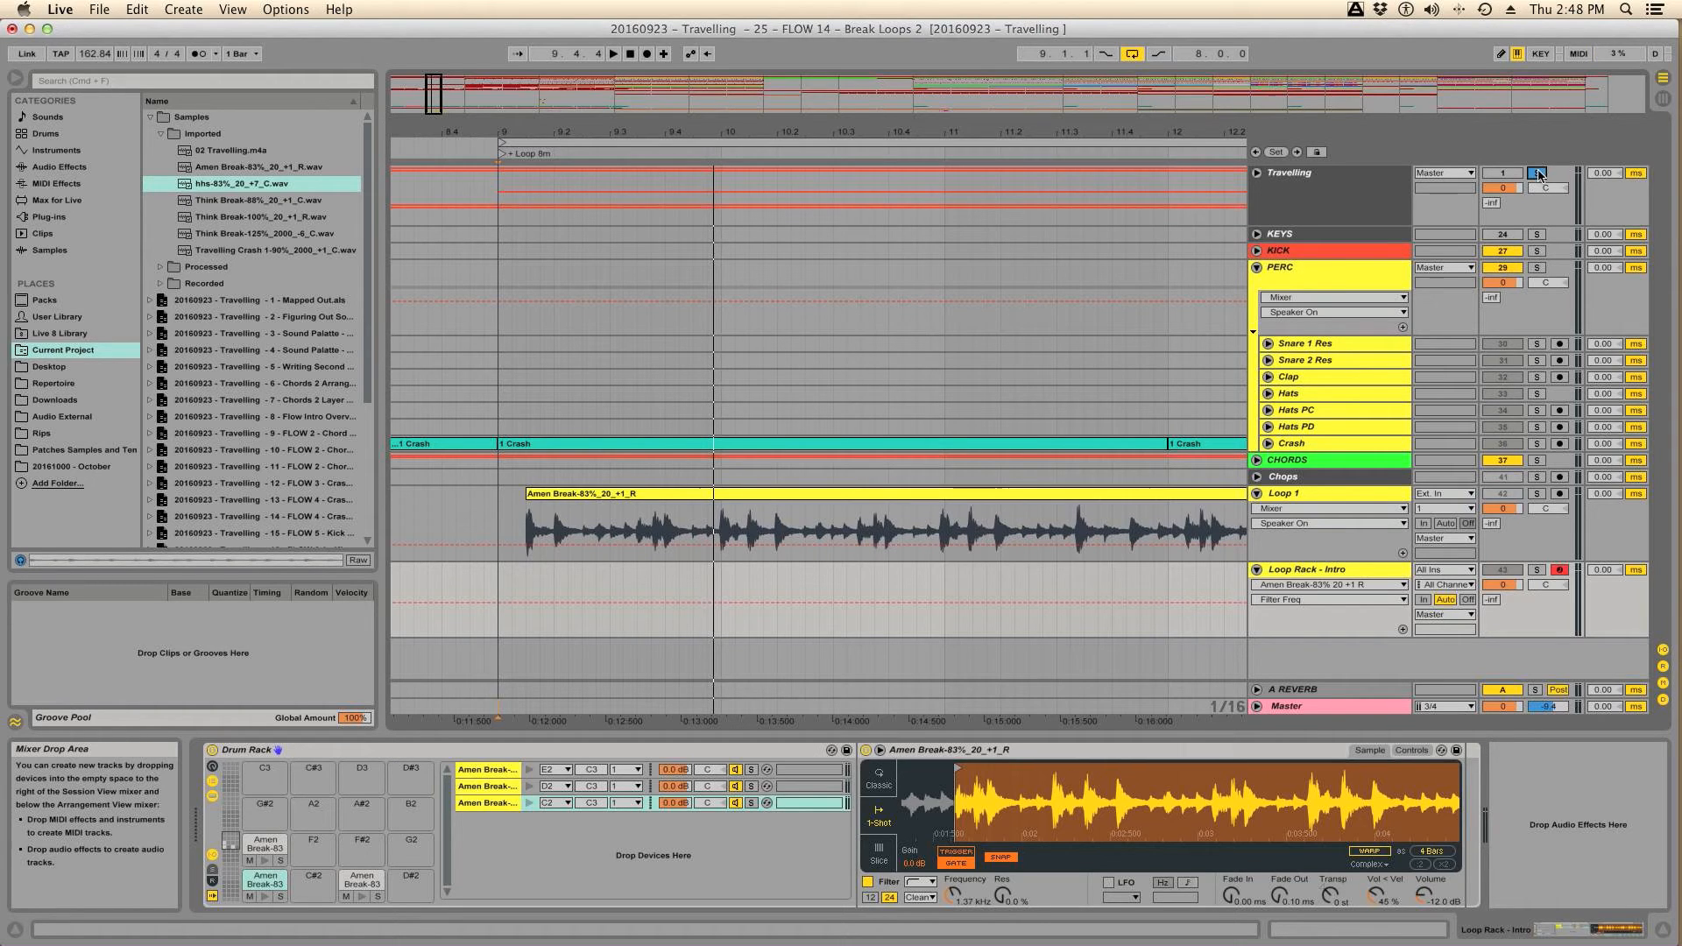
pyautogui.press('space')
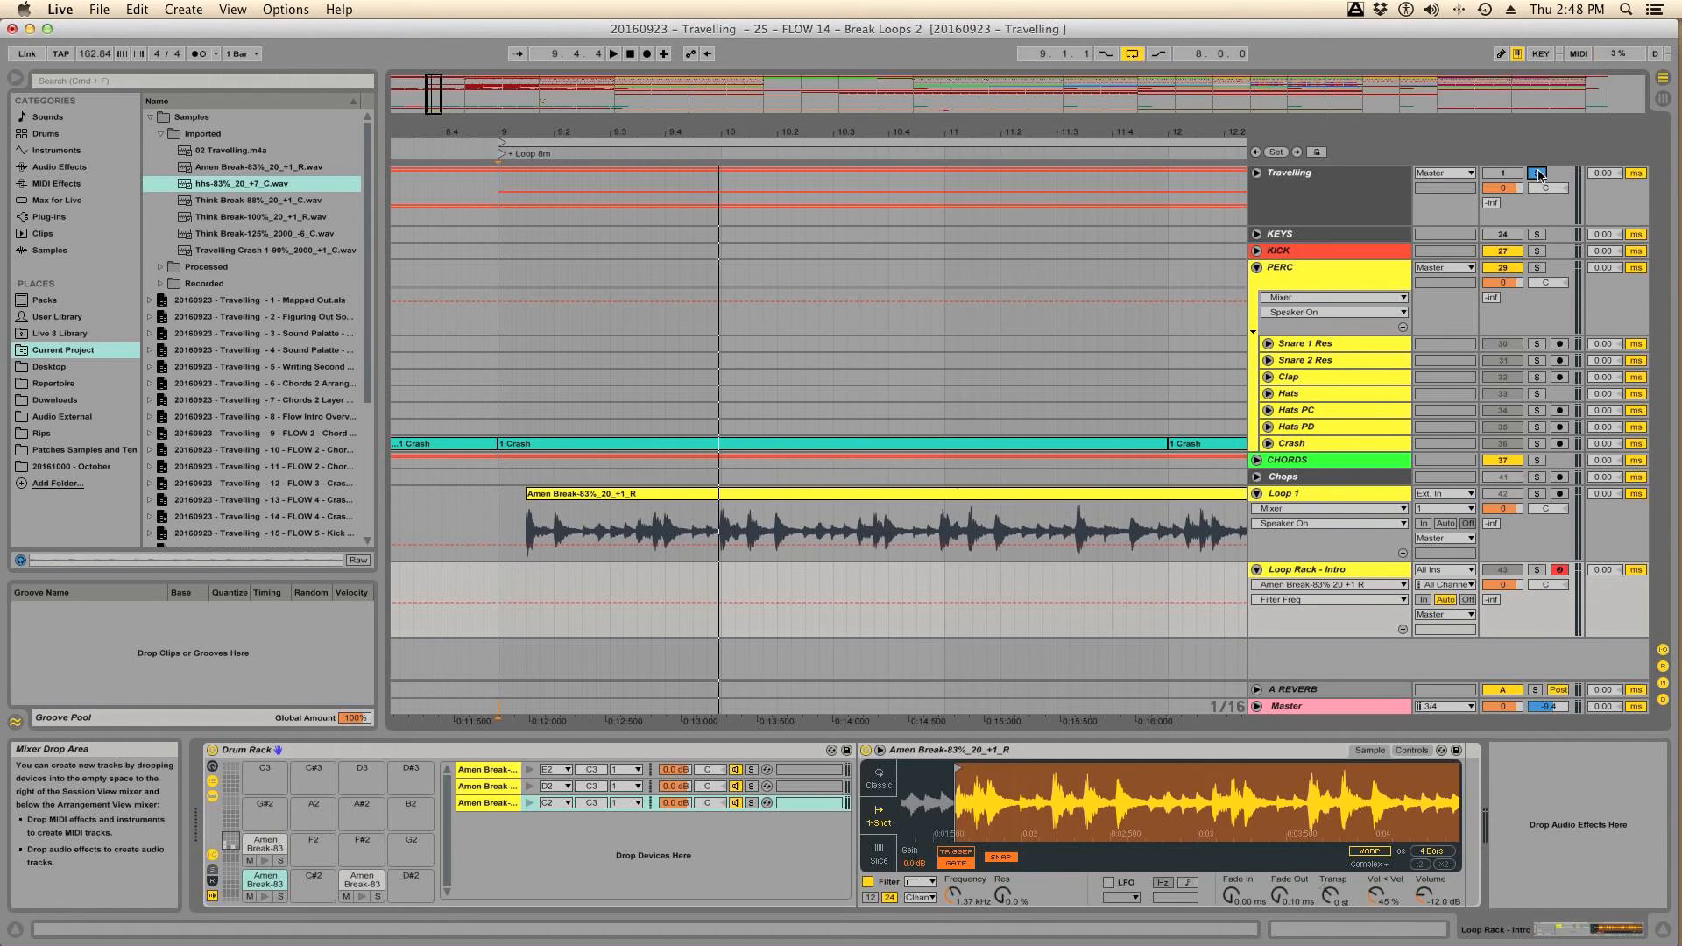
pyautogui.click(1537, 172)
pyautogui.press('space')
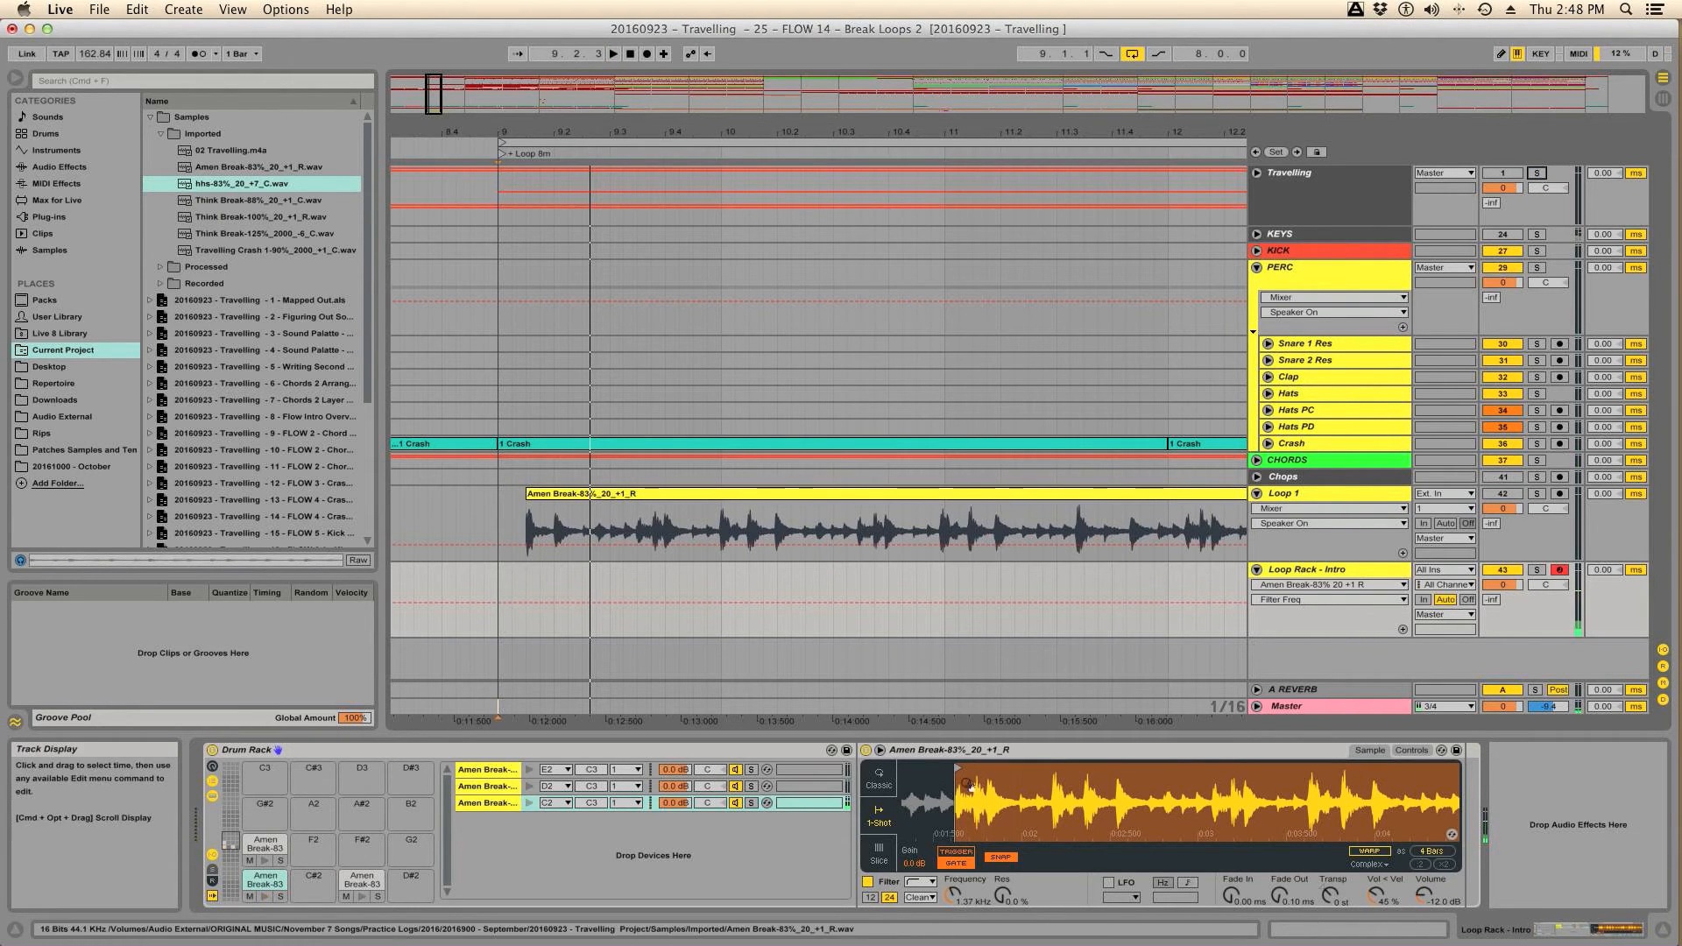
# Step: Move the C2 Amen Break slice's start point through successive hits to about 5.2 seconds, auditioning each position
pyautogui.moveTo(979, 815)
pyautogui.mouseDown()
pyautogui.moveTo(978, 771)
pyautogui.moveTo(974, 790)
pyautogui.mouseUp()
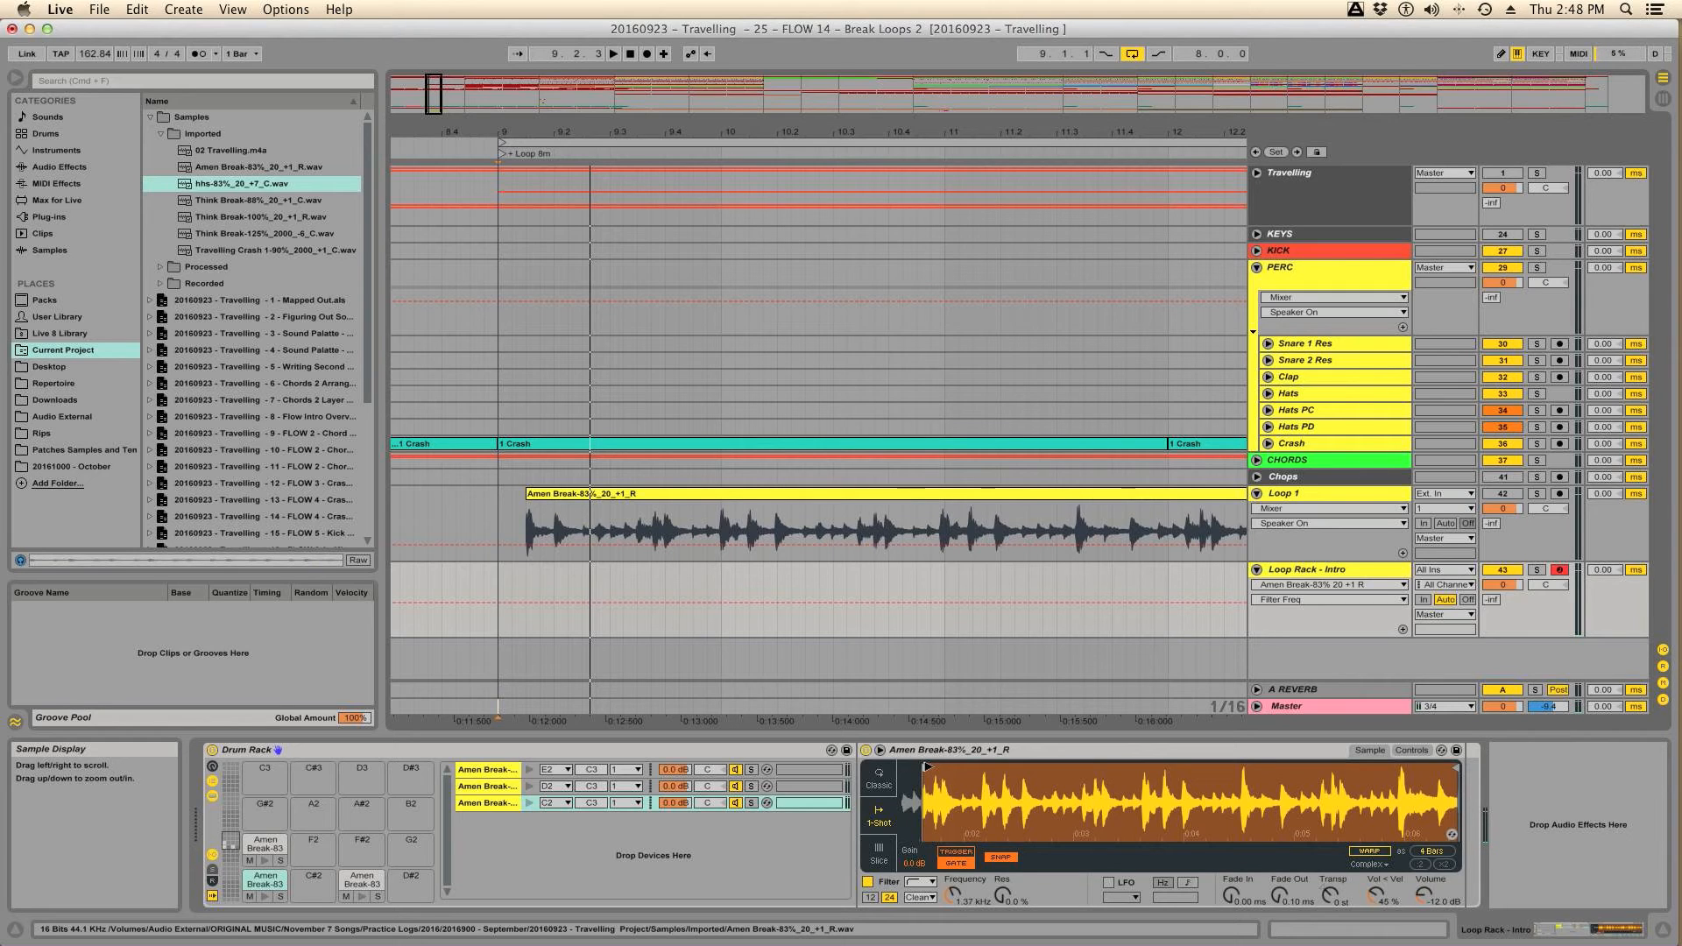
pyautogui.moveTo(926, 769); pyautogui.dragTo(945, 769)
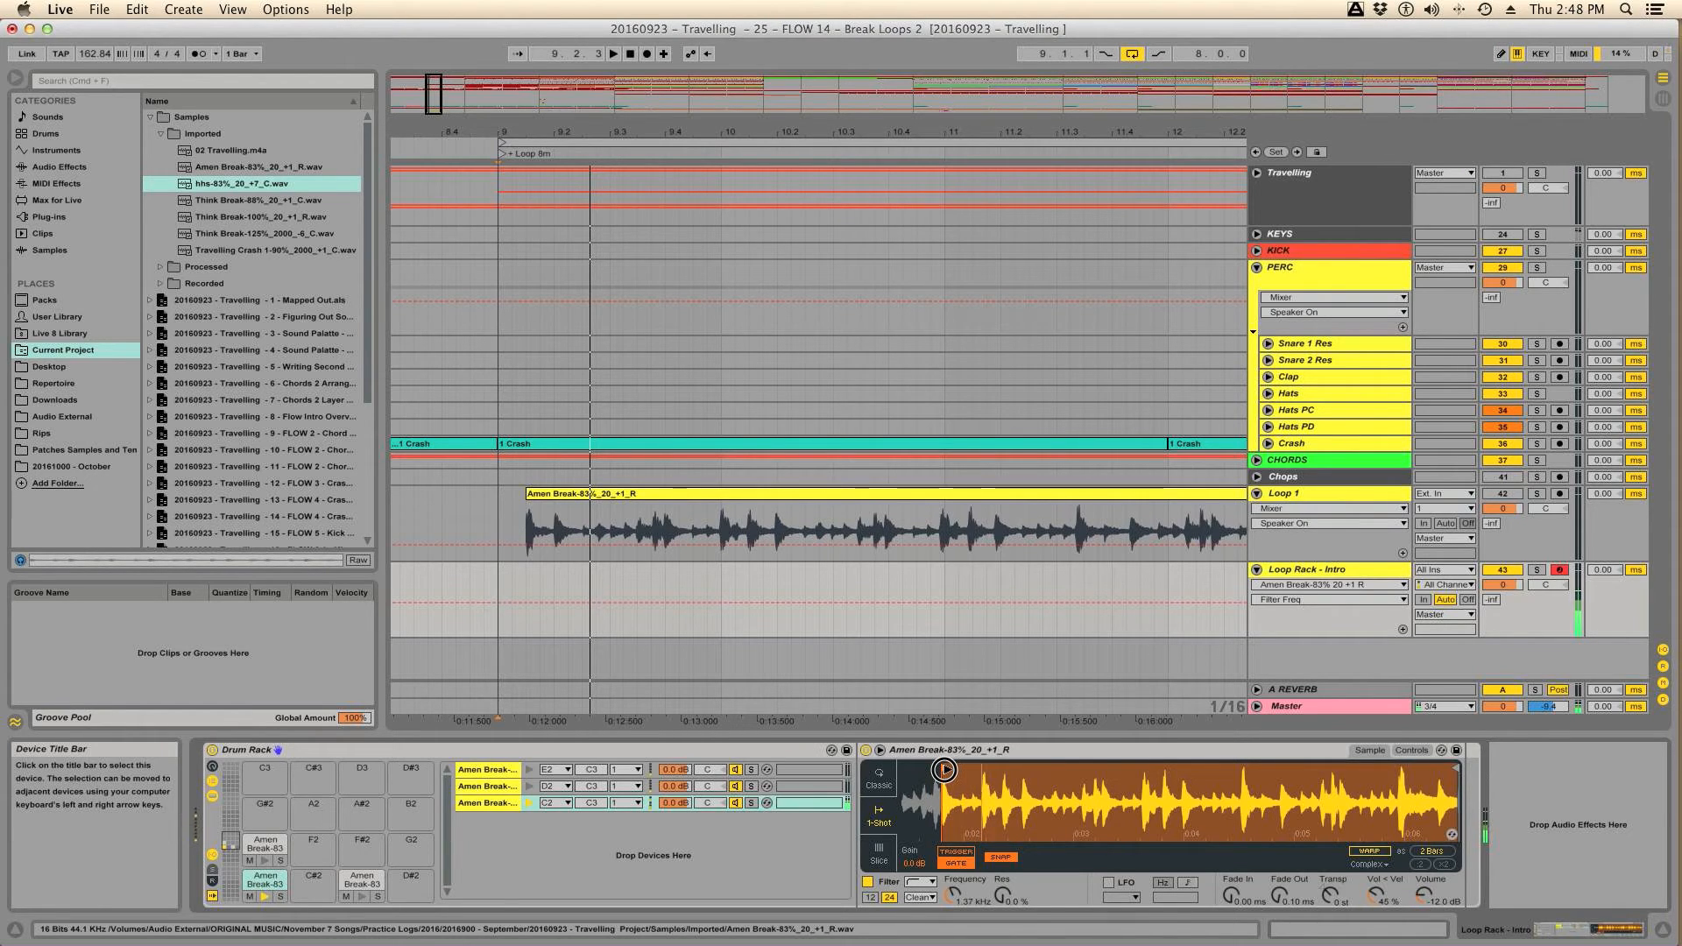
pyautogui.moveTo(944, 769); pyautogui.dragTo(984, 769)
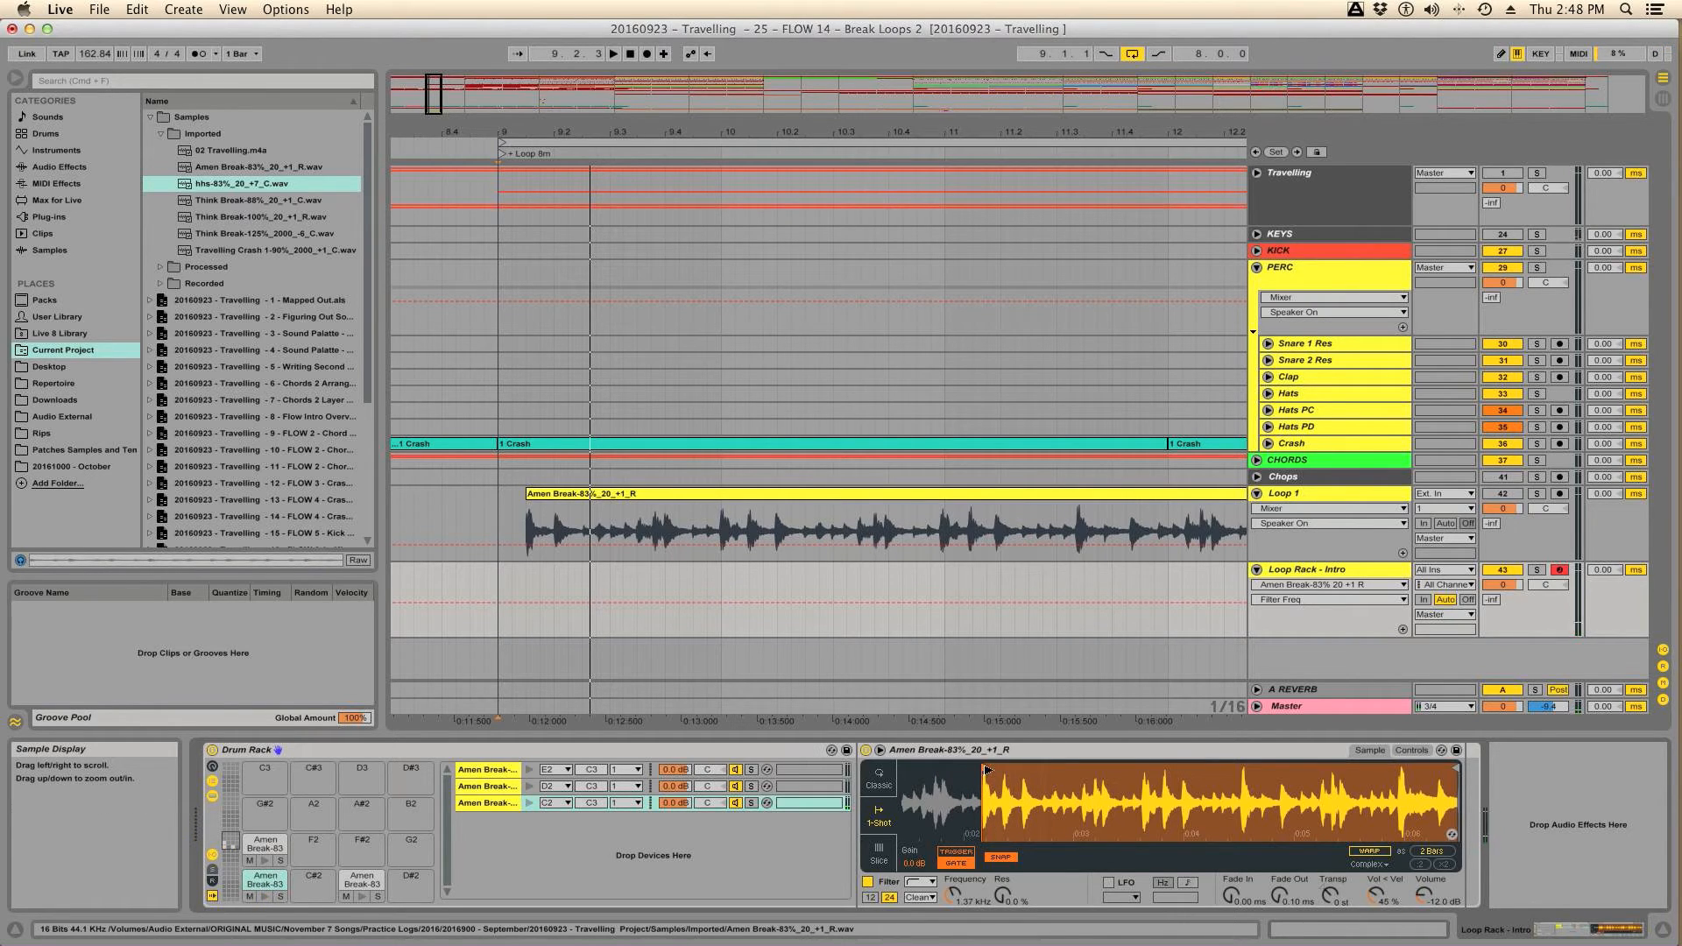
pyautogui.click(984, 771)
pyautogui.moveTo(984, 770); pyautogui.dragTo(1083, 770)
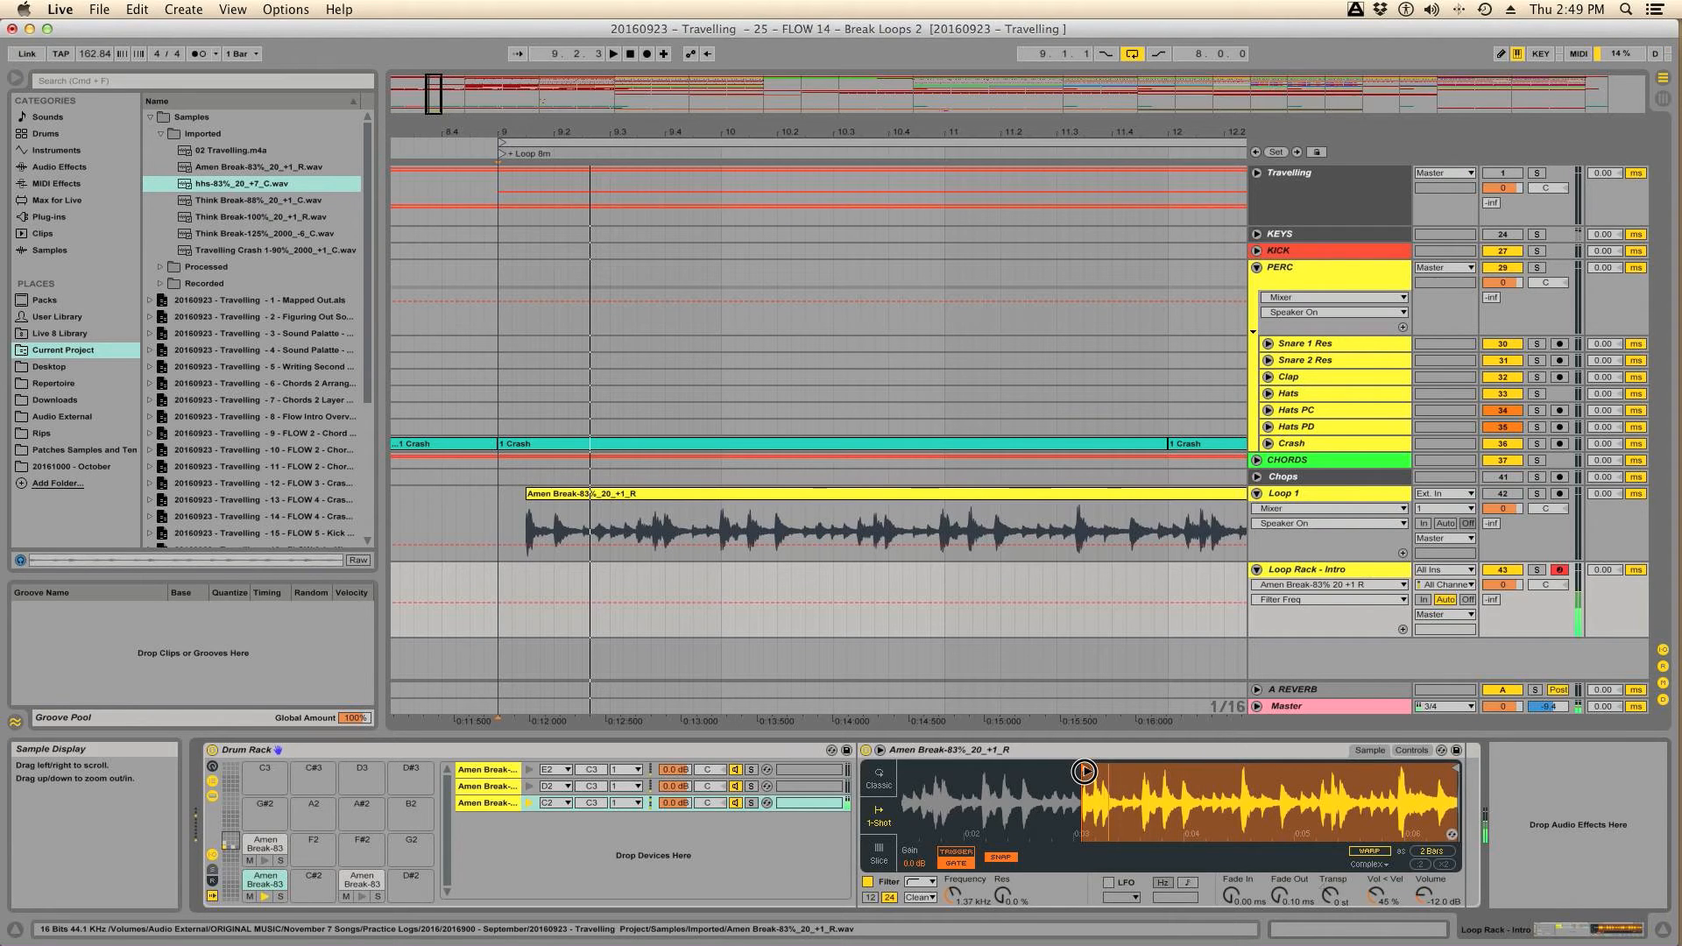
pyautogui.moveTo(1102, 771); pyautogui.dragTo(1122, 772)
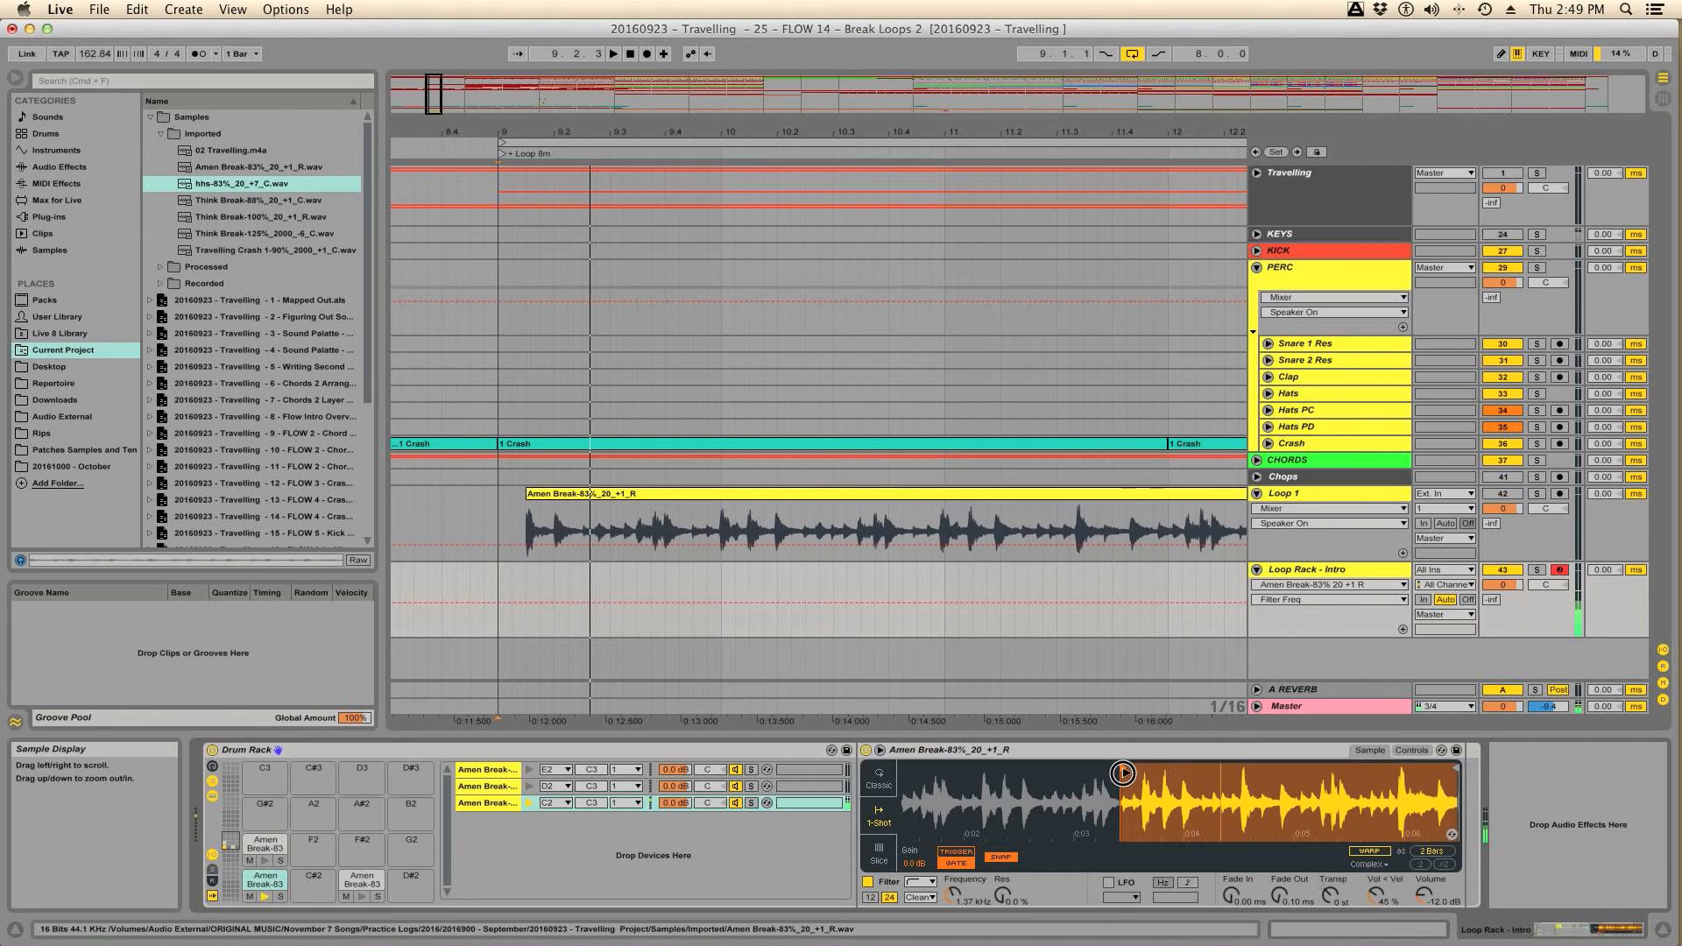
pyautogui.moveTo(1122, 771); pyautogui.dragTo(1222, 779)
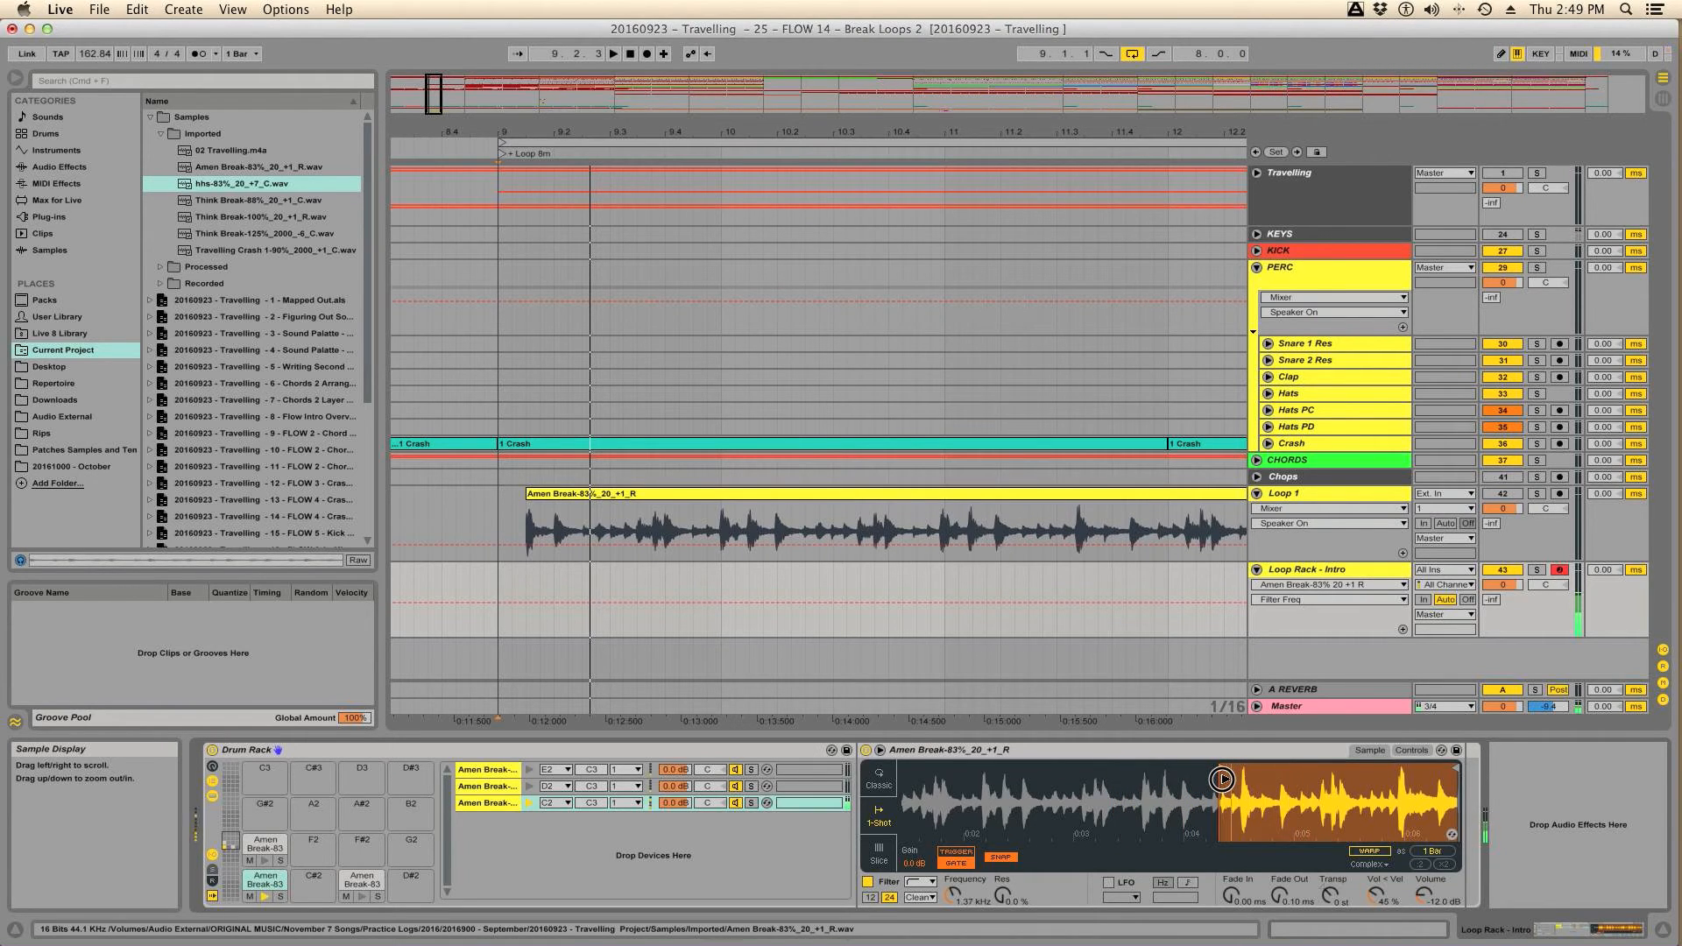
pyautogui.moveTo(1221, 778)
pyautogui.mouseDown()
pyautogui.moveTo(1320, 780)
pyautogui.moveTo(1328, 801)
pyautogui.moveTo(1270, 806)
pyautogui.mouseUp()
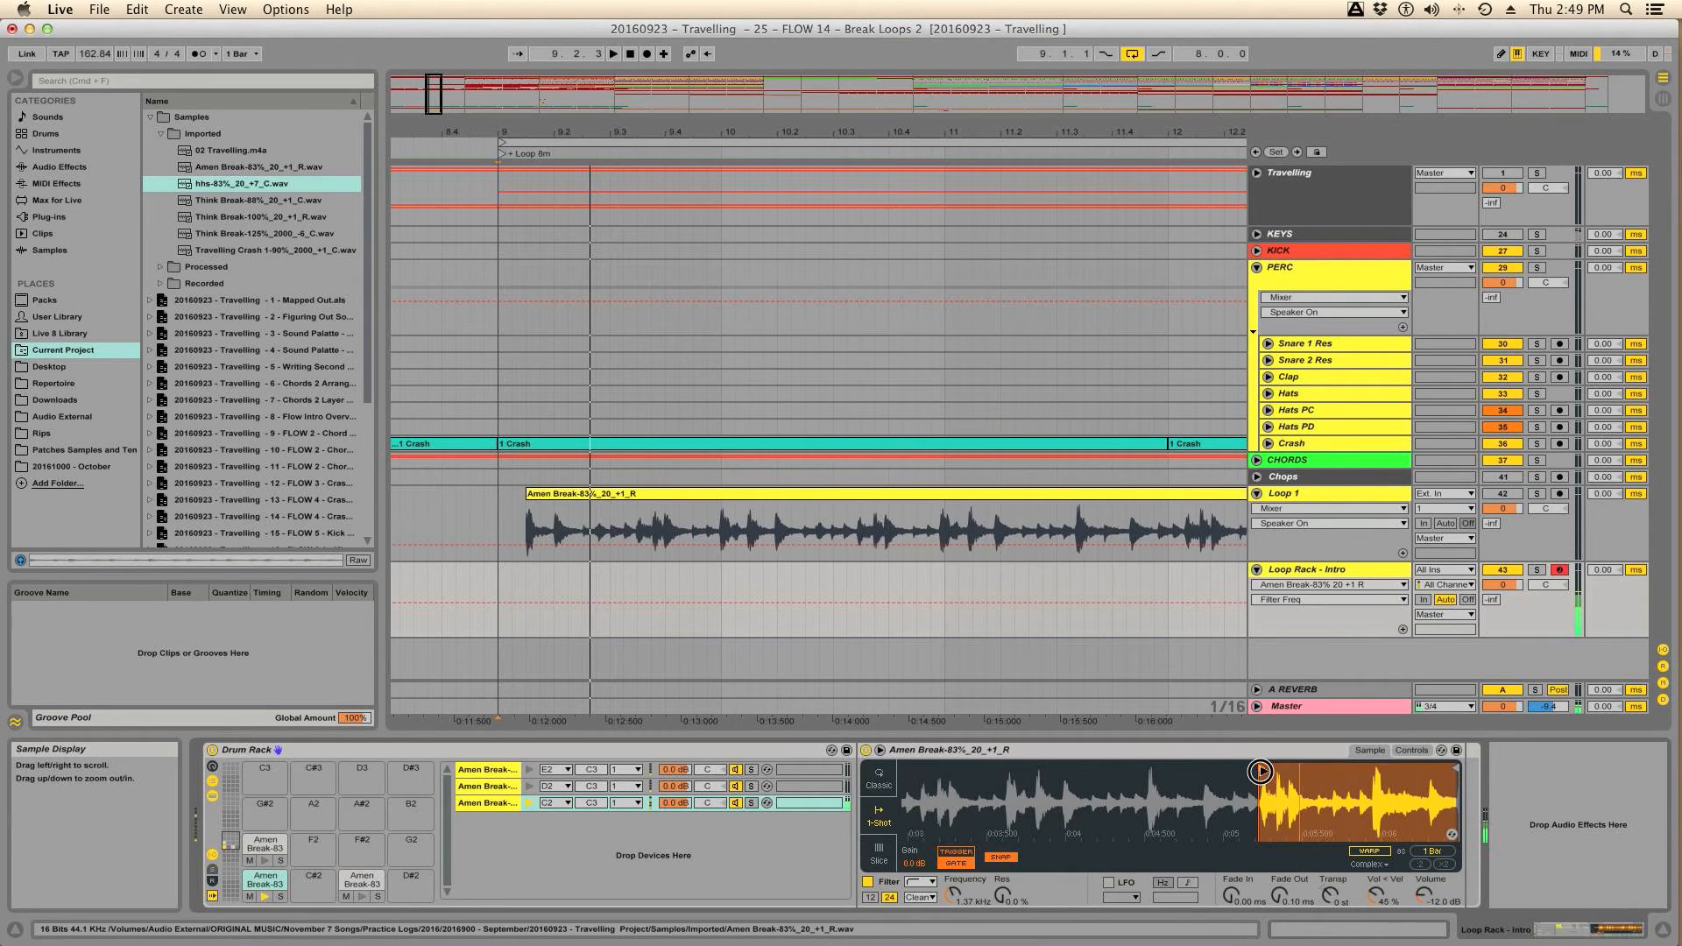
pyautogui.moveTo(1260, 771); pyautogui.dragTo(1260, 771)
pyautogui.moveTo(1260, 781); pyautogui.dragTo(1260, 740)
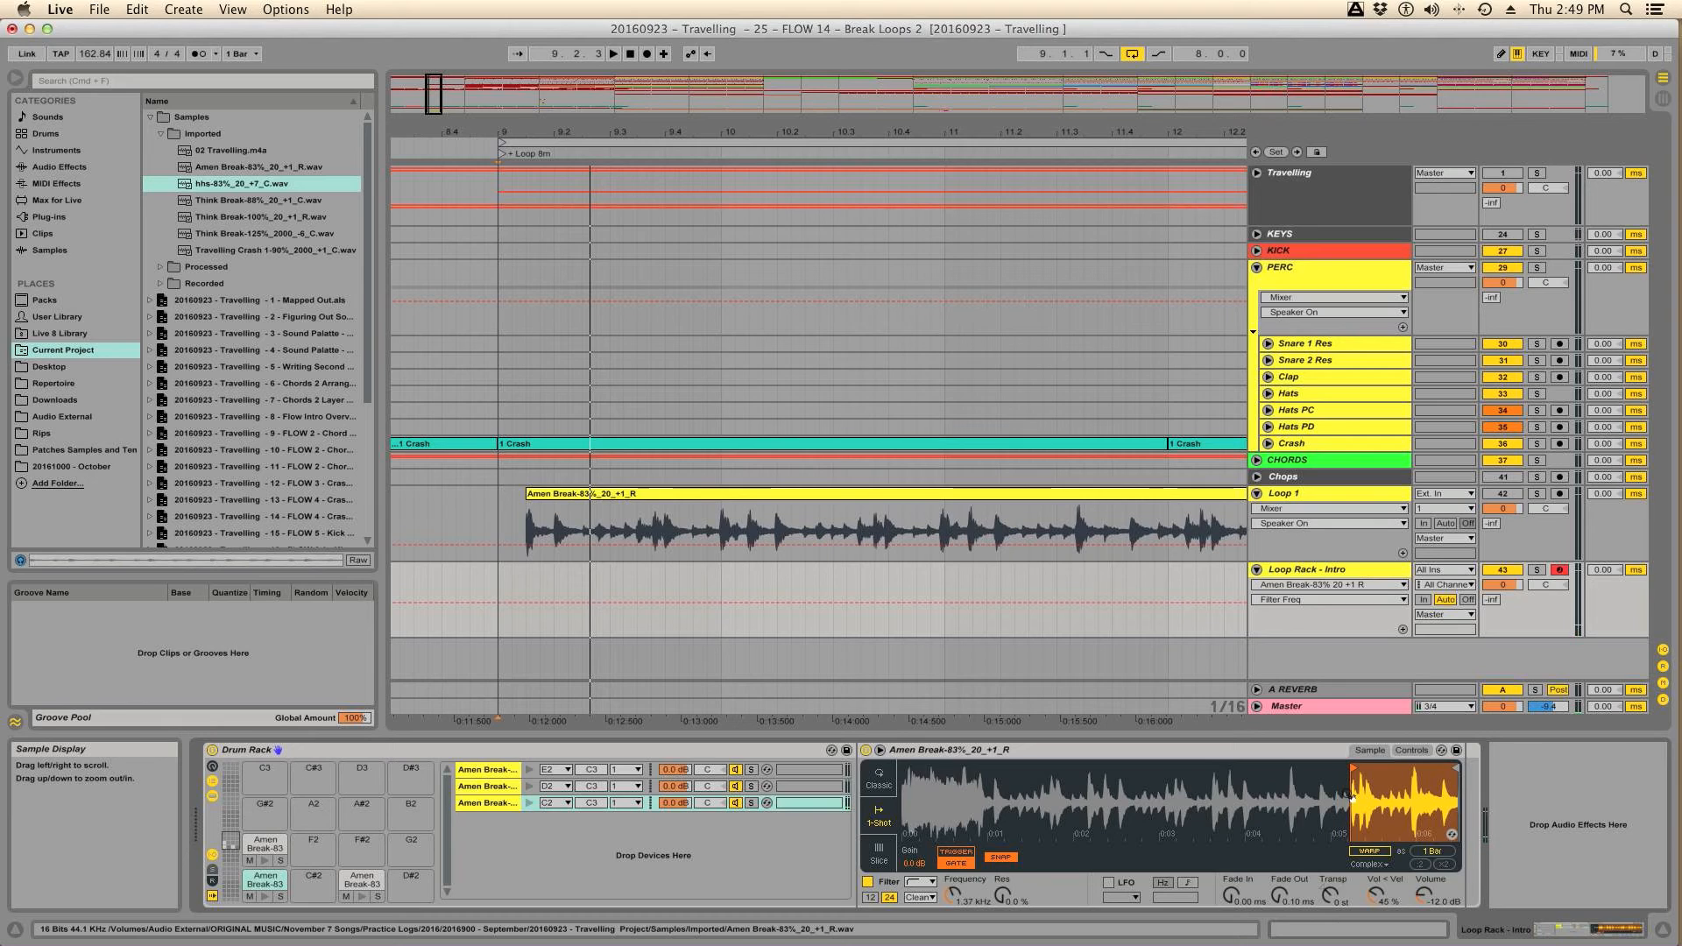
pyautogui.moveTo(1356, 771)
pyautogui.mouseDown()
pyautogui.moveTo(1040, 775)
pyautogui.moveTo(1355, 774)
pyautogui.mouseUp()
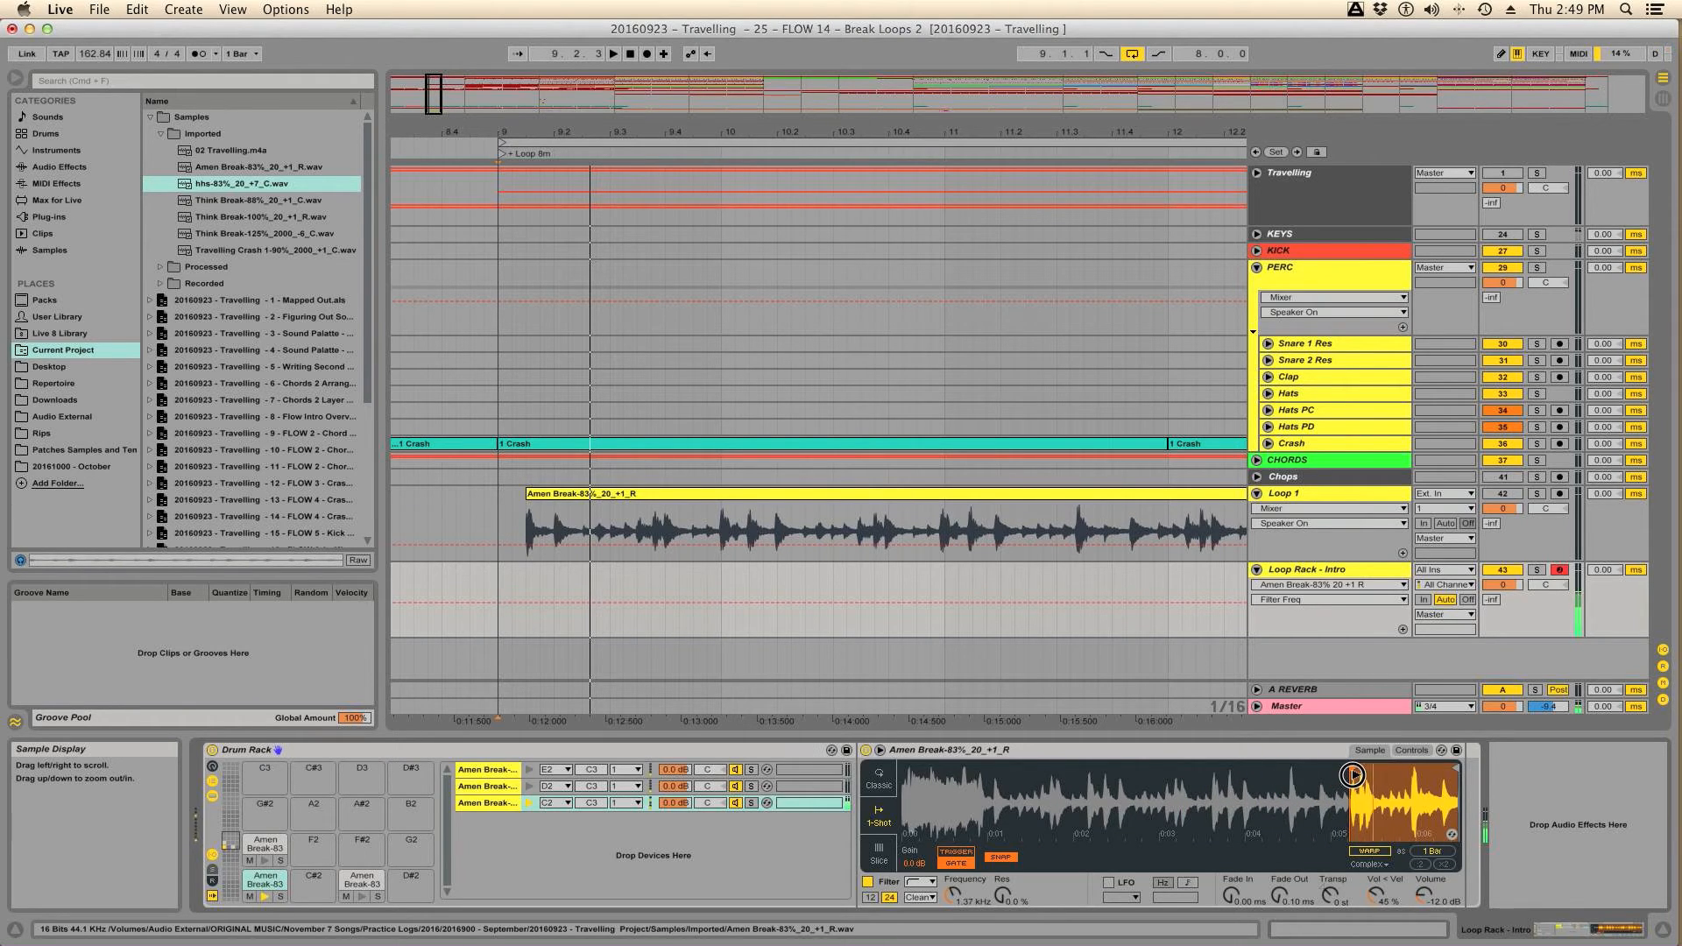
# Step: Solo Travelling, play the reference break again from bar 9, and unsolo it
pyautogui.click(1534, 177)
pyautogui.press('space')
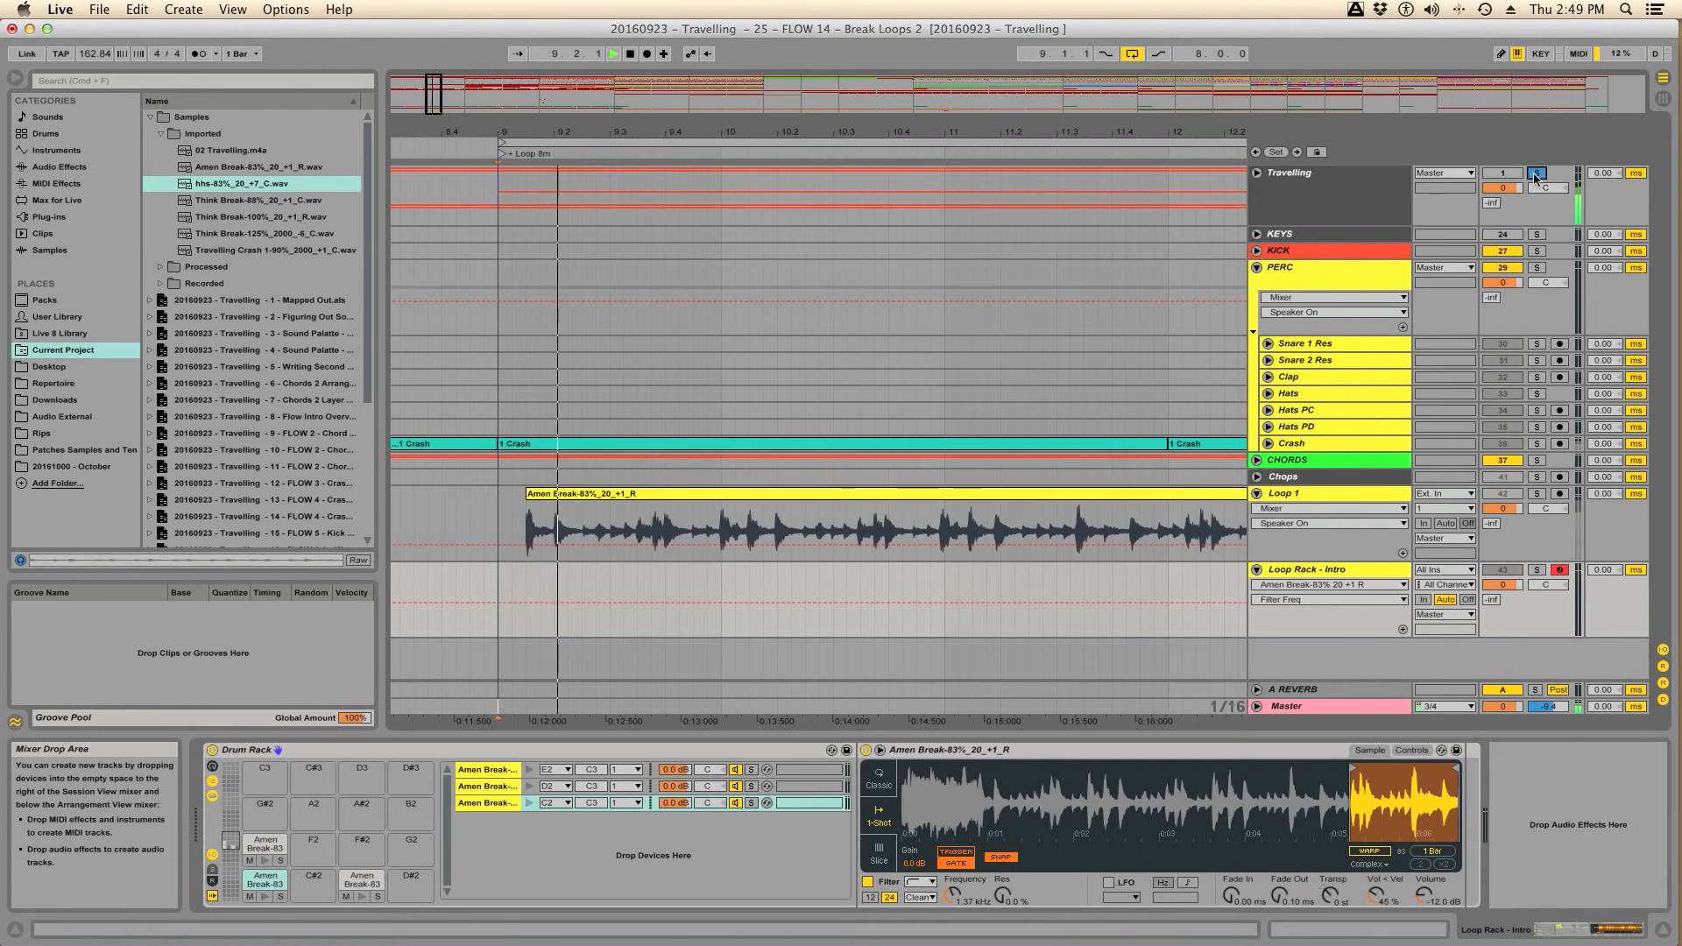
pyautogui.press('space')
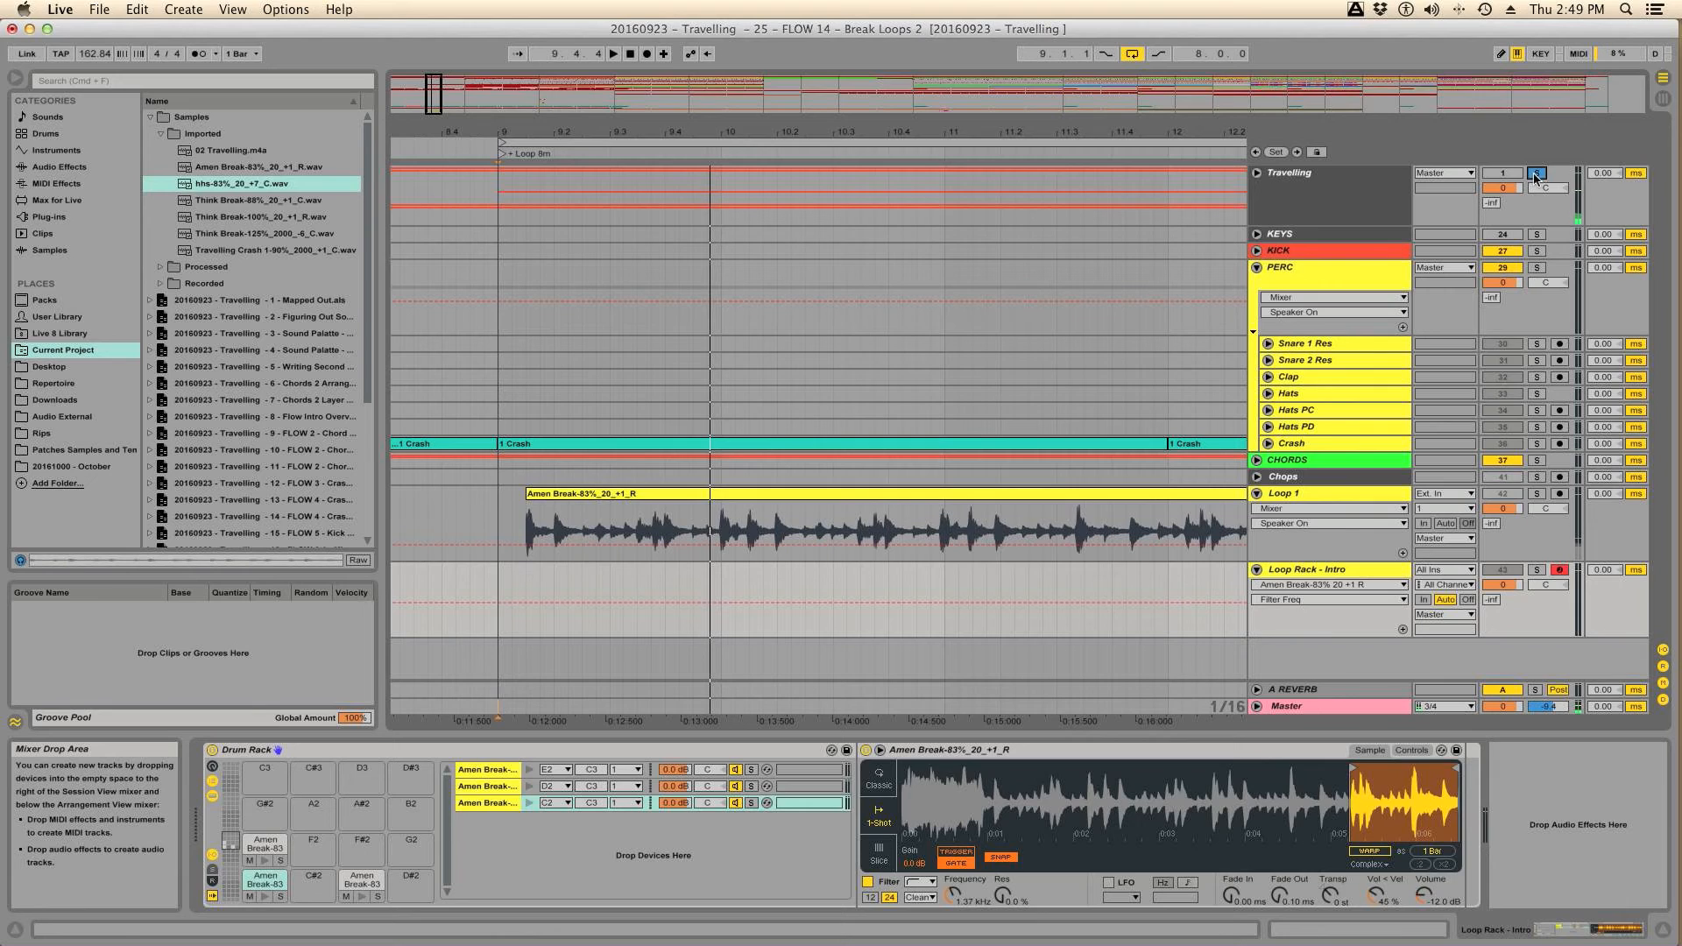
pyautogui.click(1534, 177)
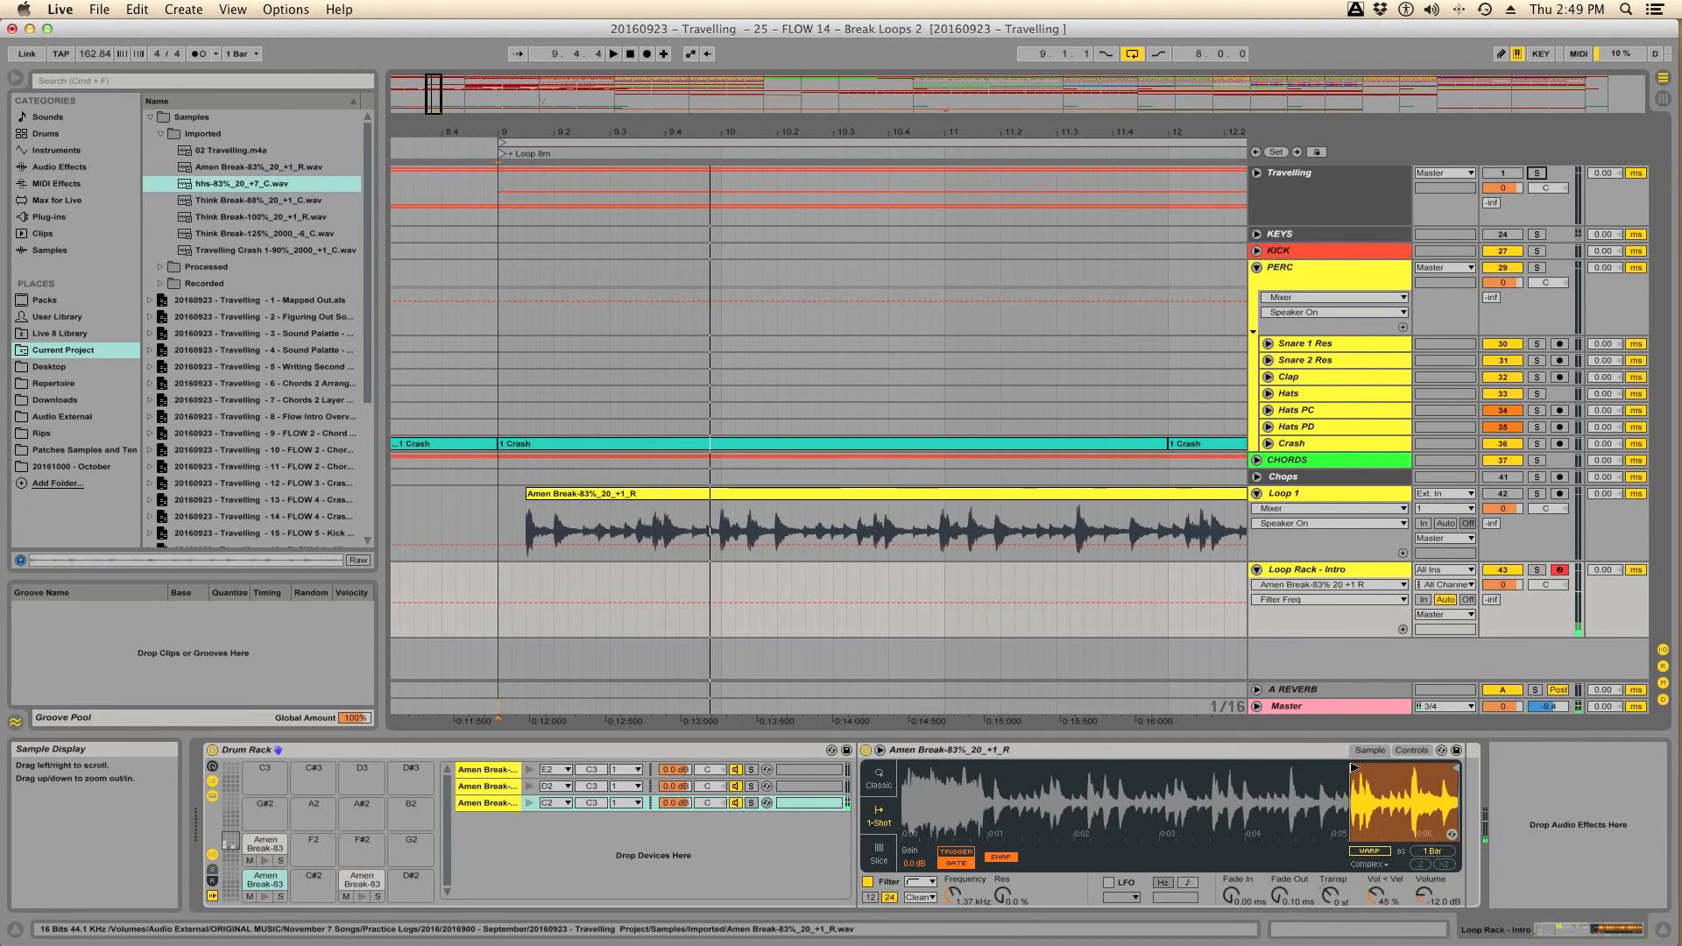
# Step: Fine-tune the C2 slice's start point at the hit's onset and shorten its end to make a one-beat slice
pyautogui.moveTo(1353, 769)
pyautogui.mouseDown()
pyautogui.moveTo(1025, 760)
pyautogui.moveTo(1351, 767)
pyautogui.mouseUp()
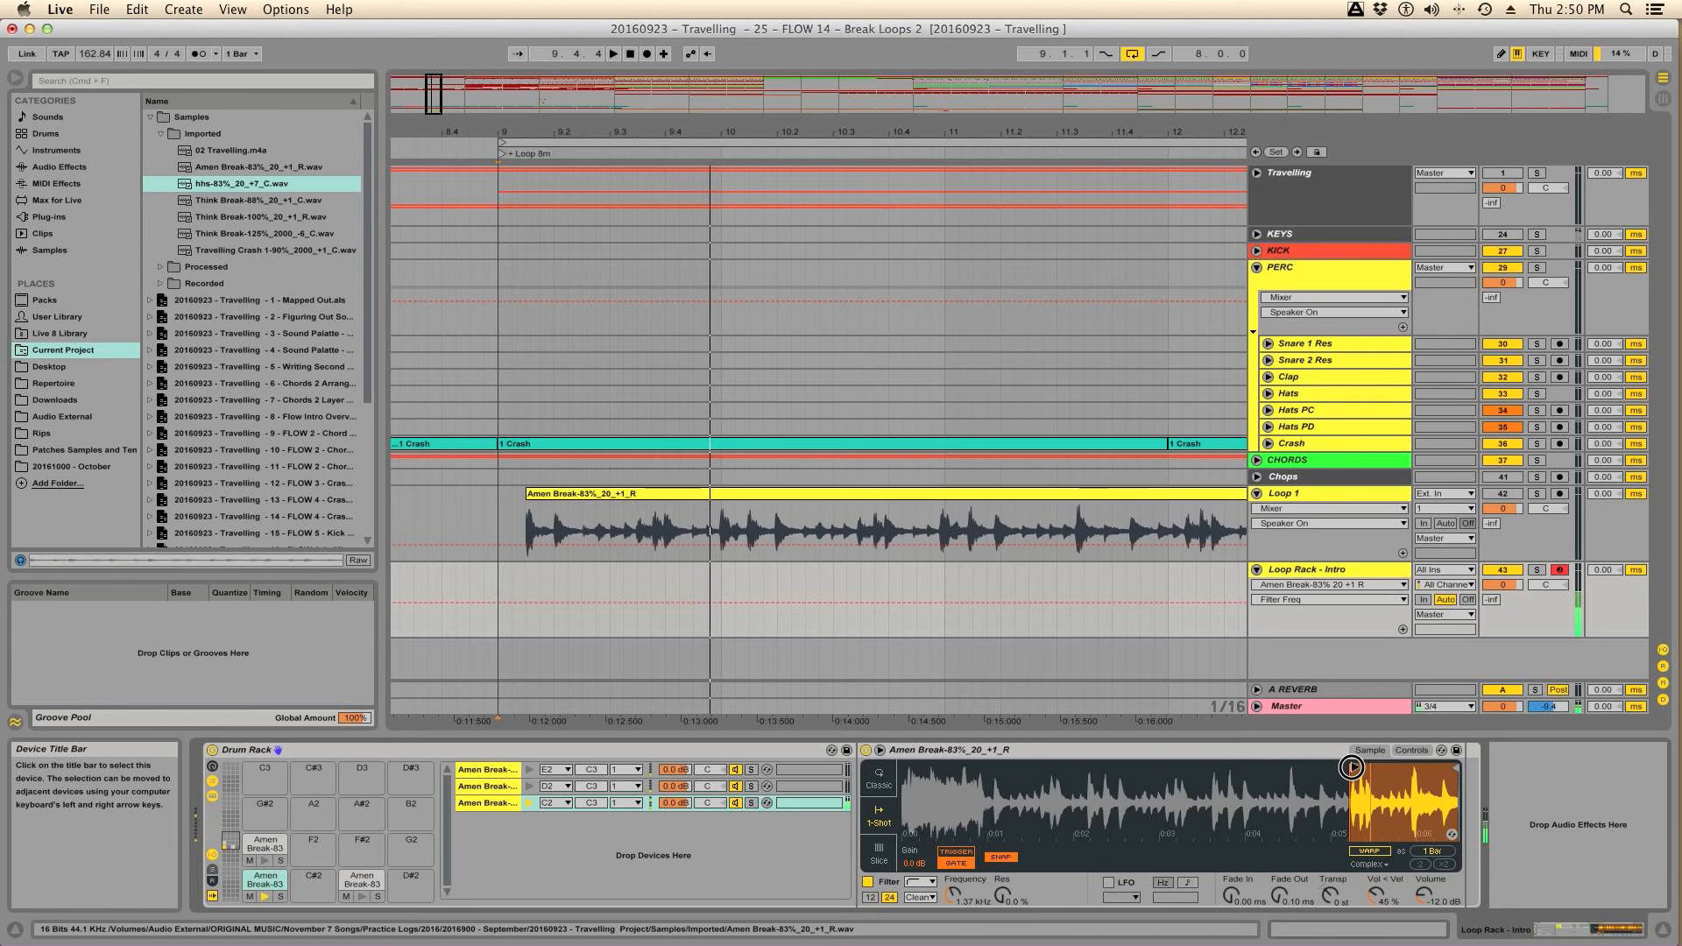
pyautogui.moveTo(1373, 795); pyautogui.dragTo(1335, 894)
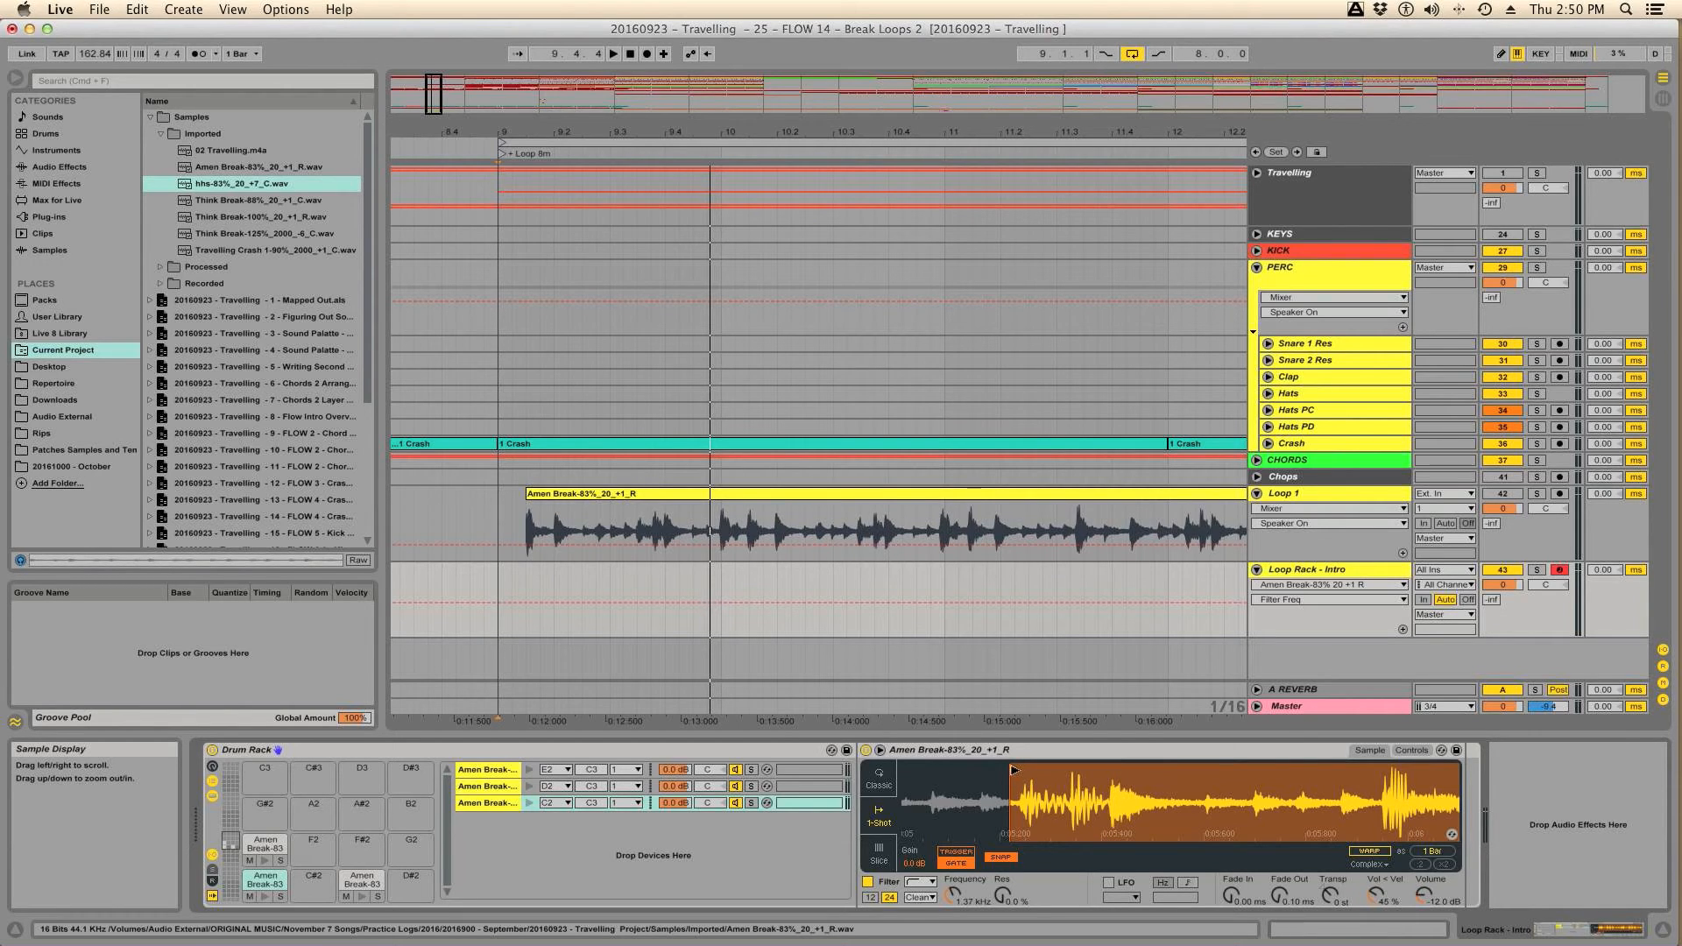
pyautogui.moveTo(1013, 770); pyautogui.dragTo(1017, 770)
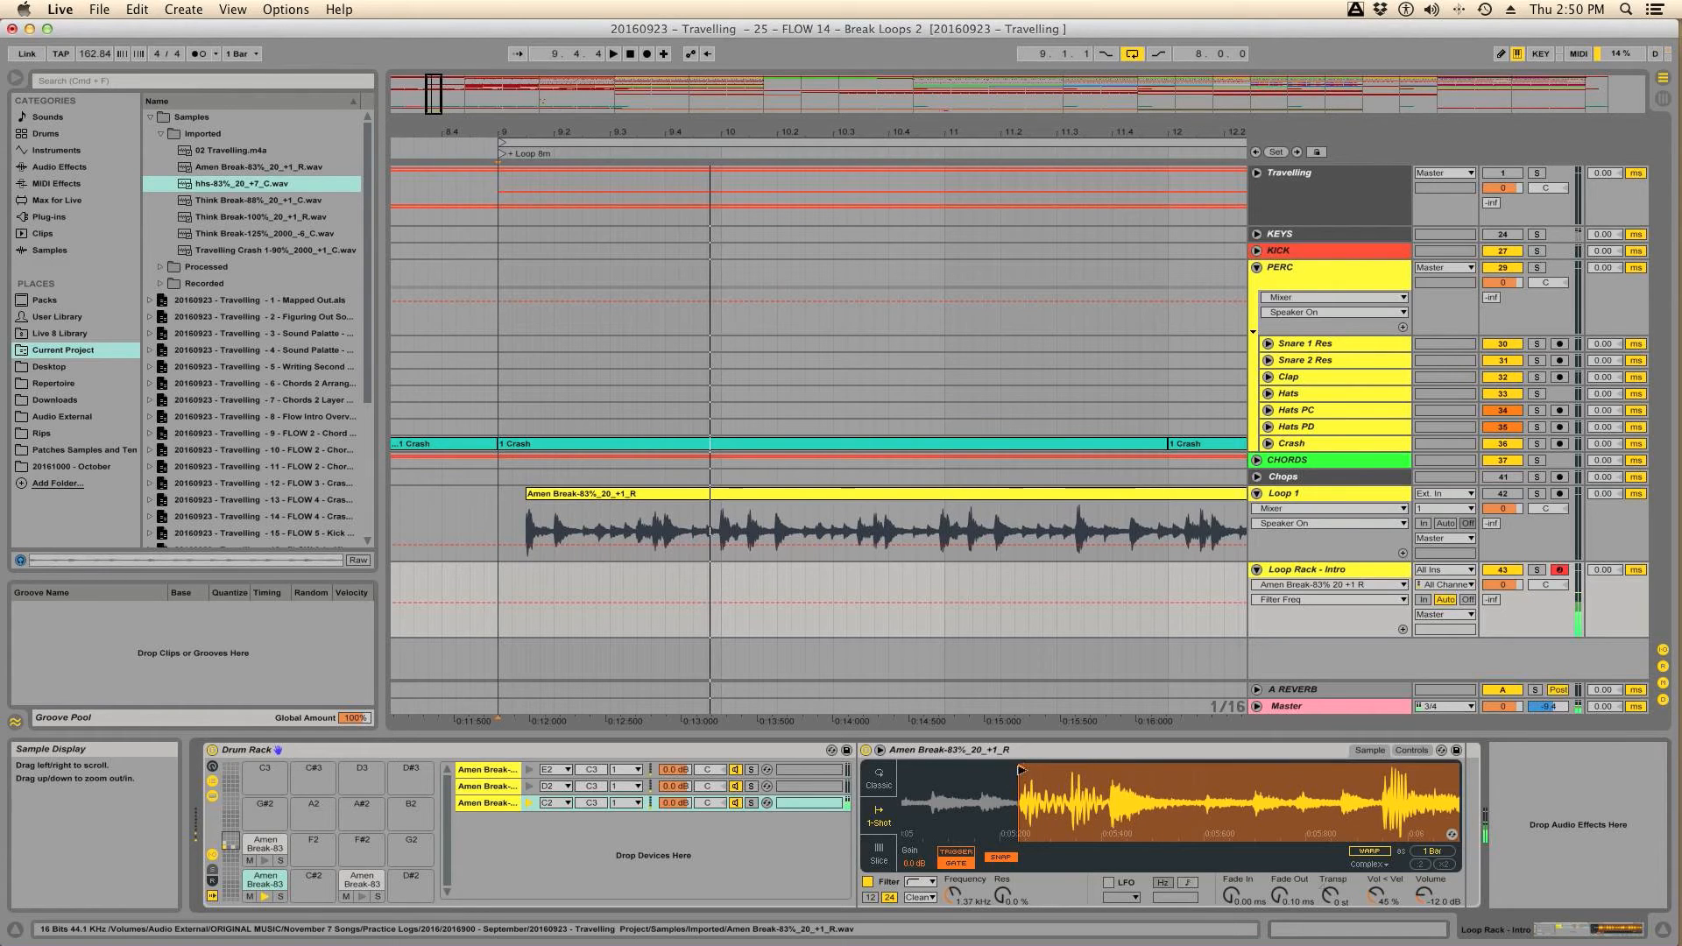
pyautogui.moveTo(1325, 795); pyautogui.dragTo(1324, 764)
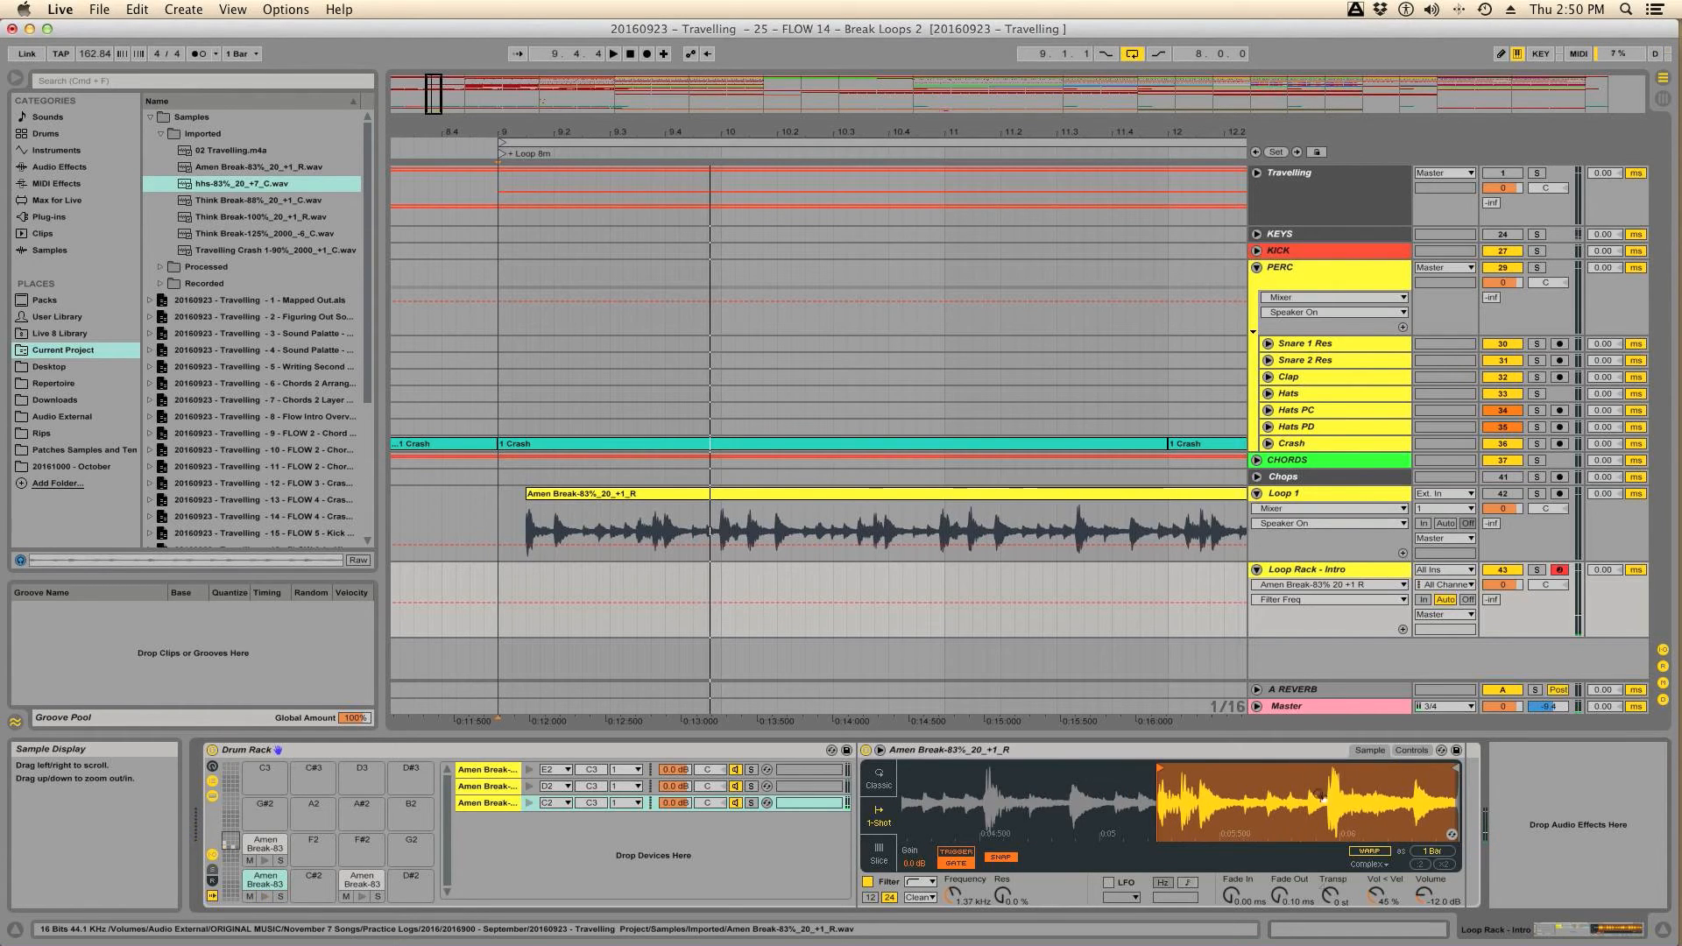
pyautogui.moveTo(1457, 768); pyautogui.dragTo(1240, 753)
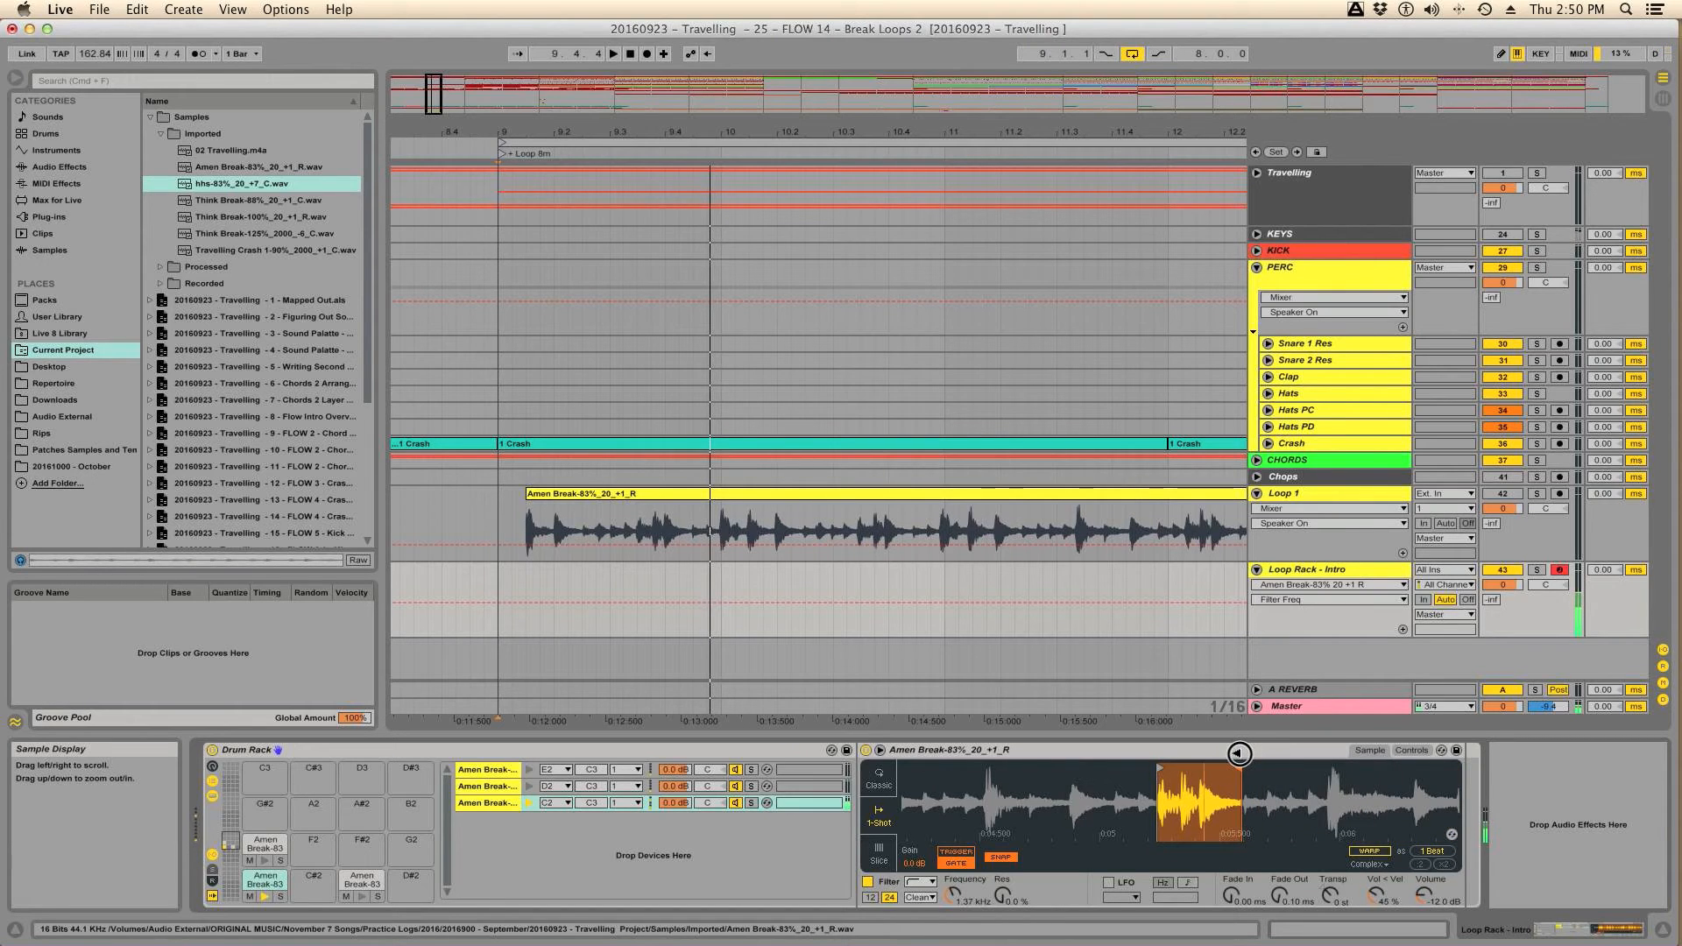
# Step: Try the C2 slice's Vol < Vel amount at 100% and 52%, and undo the change
pyautogui.moveTo(1376, 894); pyautogui.dragTo(1376, 854)
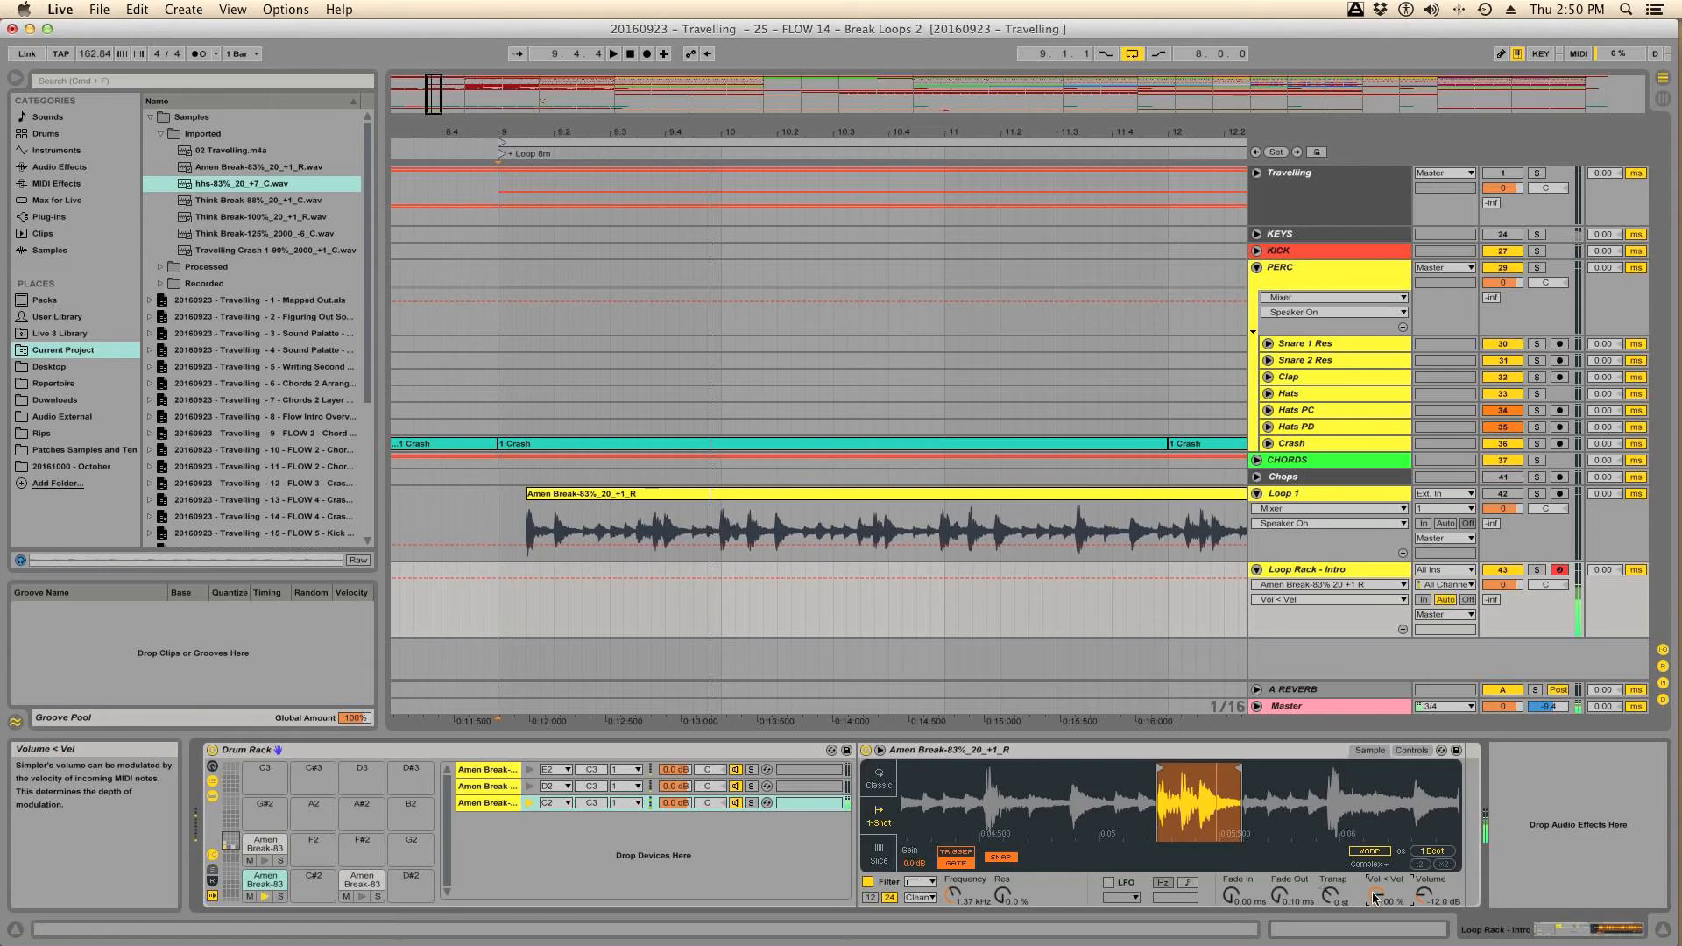
pyautogui.moveTo(1376, 894)
pyautogui.mouseDown()
pyautogui.moveTo(1376, 933)
pyautogui.moveTo(1376, 898)
pyautogui.mouseUp()
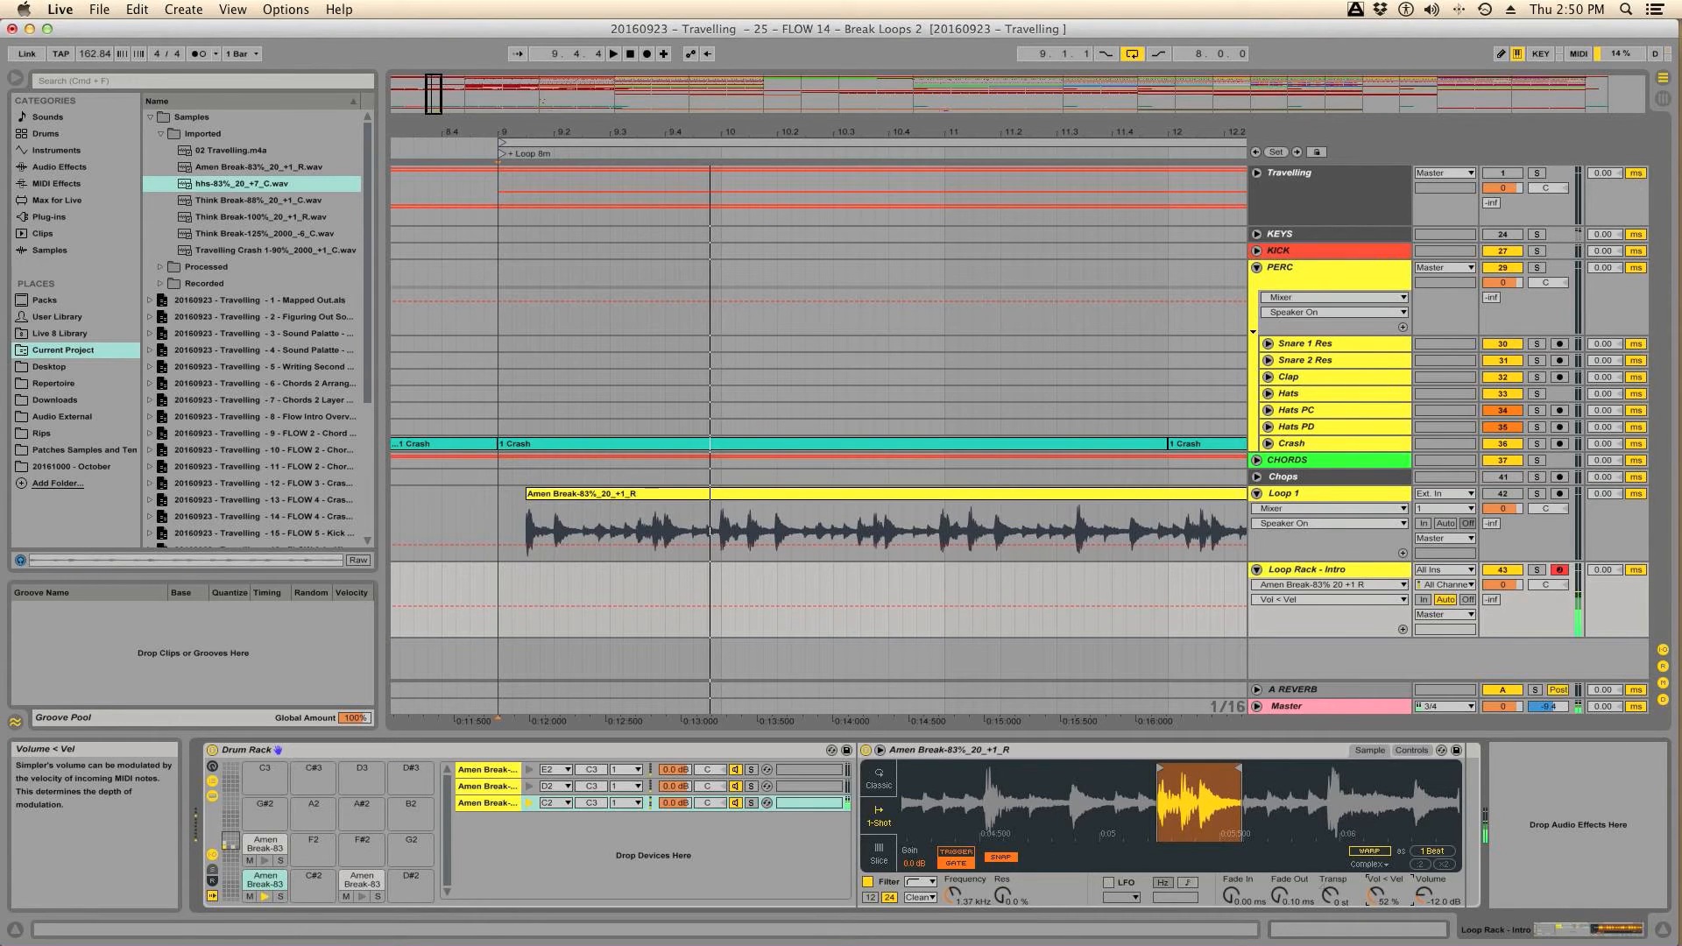
pyautogui.press('super+z')
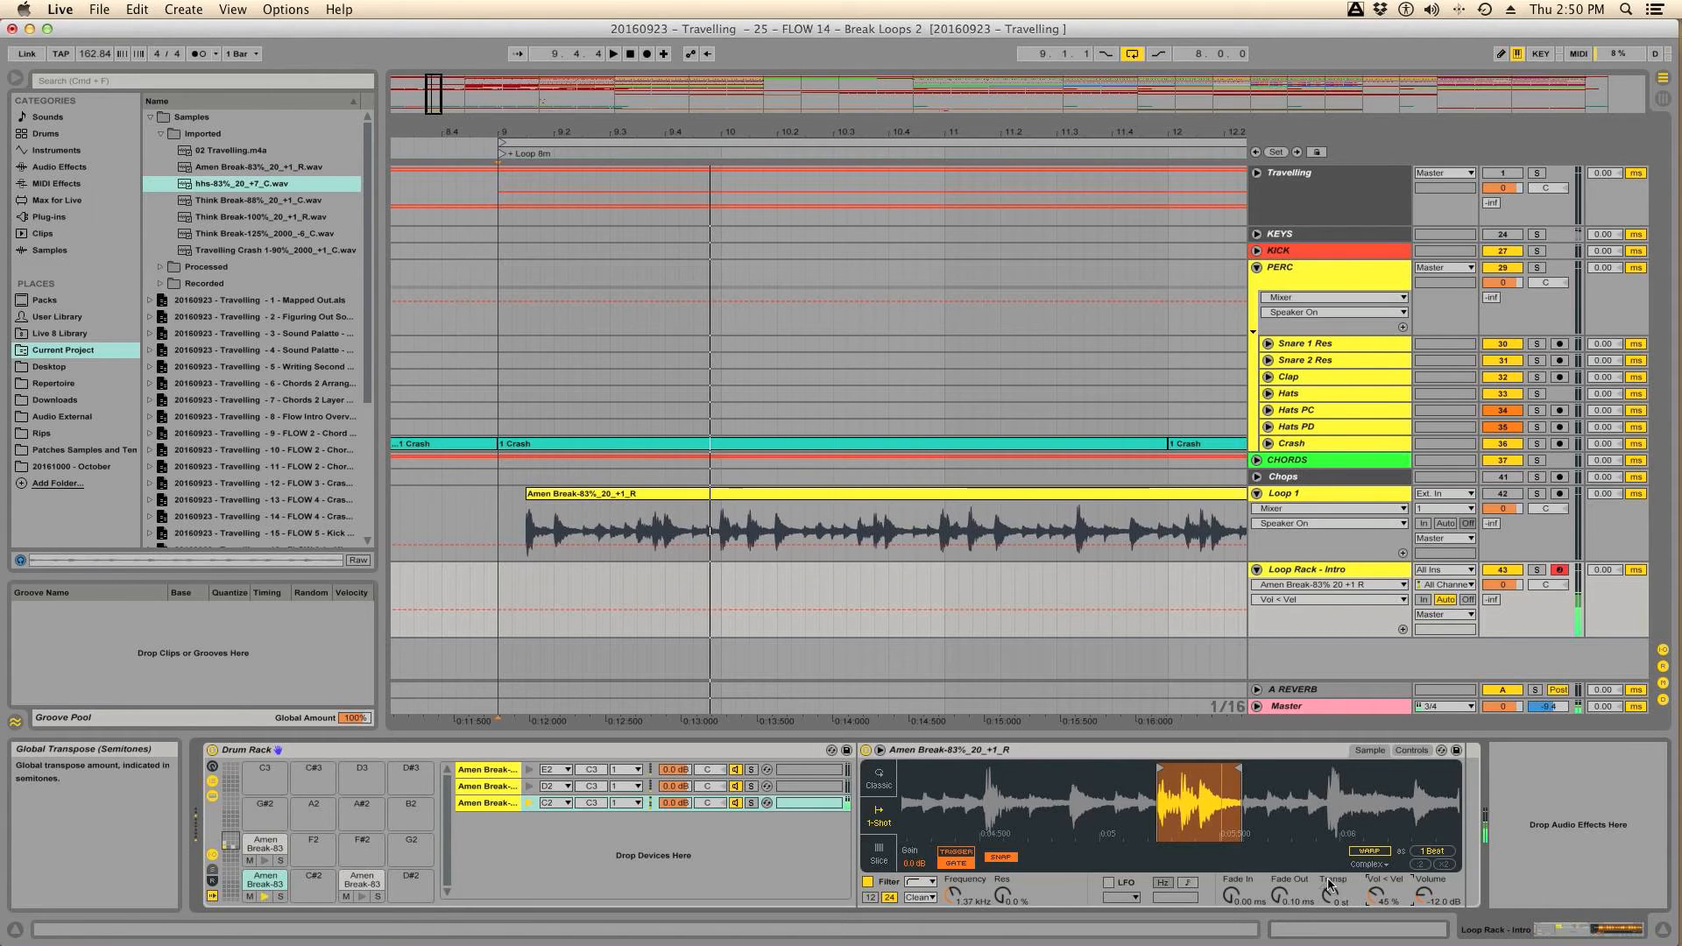
# Step: Review the C2 slice's filter resonance, fade and Snap settings
pyautogui.click(1003, 893)
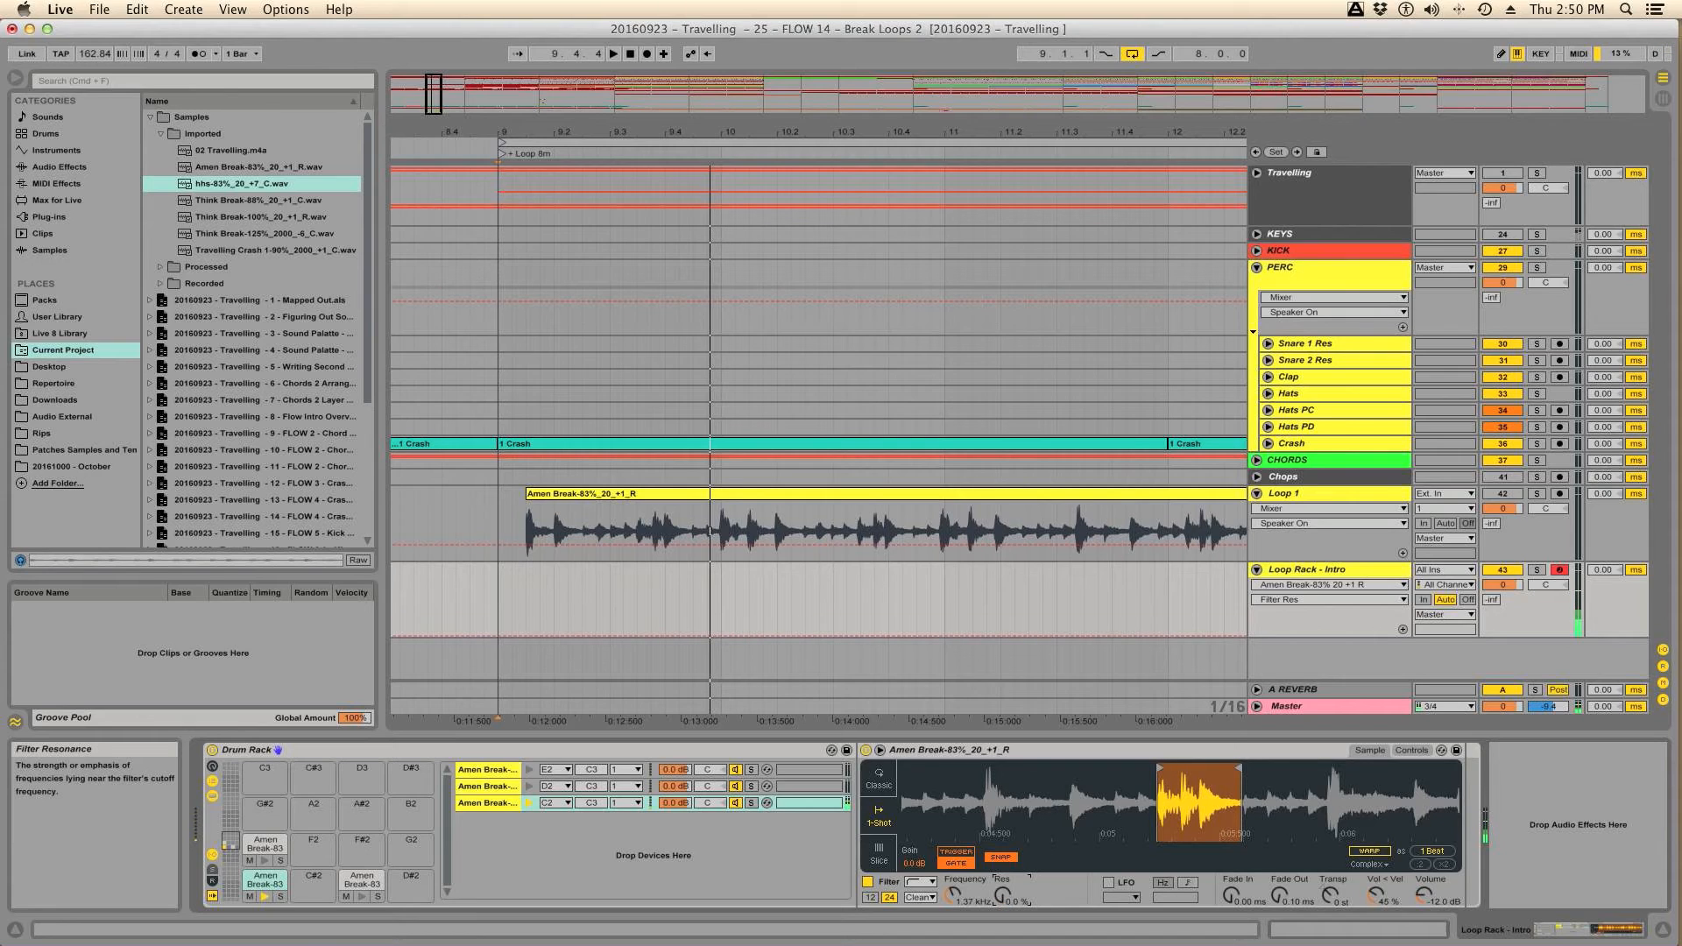
pyautogui.moveTo(1231, 895); pyautogui.dragTo(1279, 895)
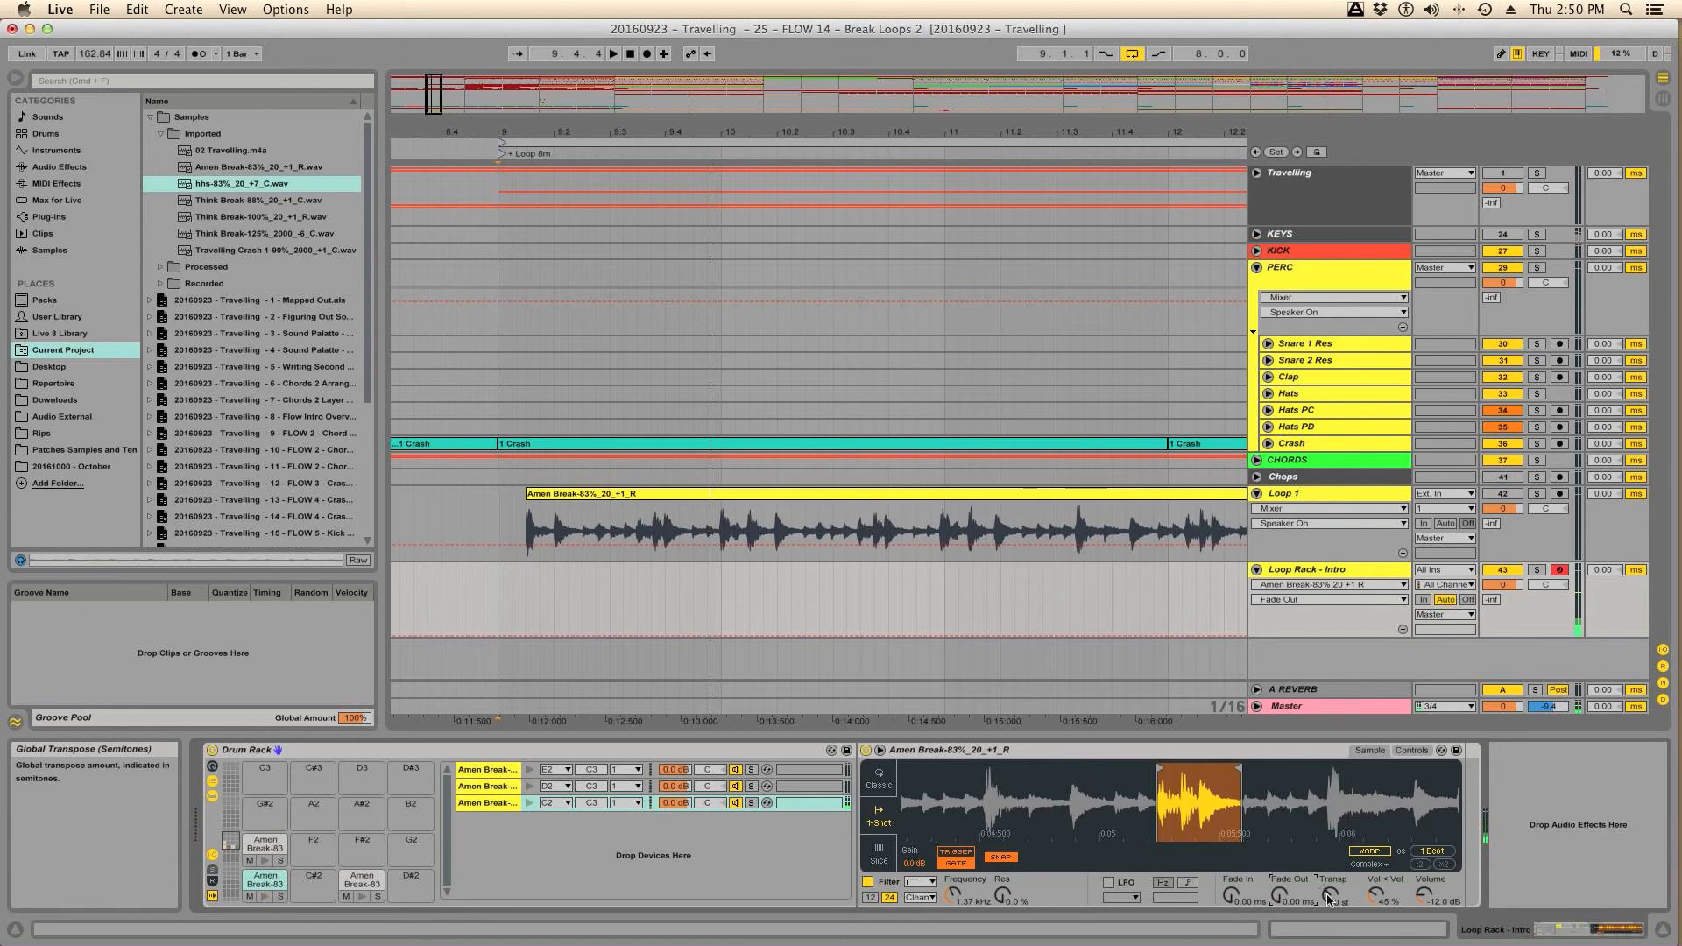
pyautogui.click(1003, 859)
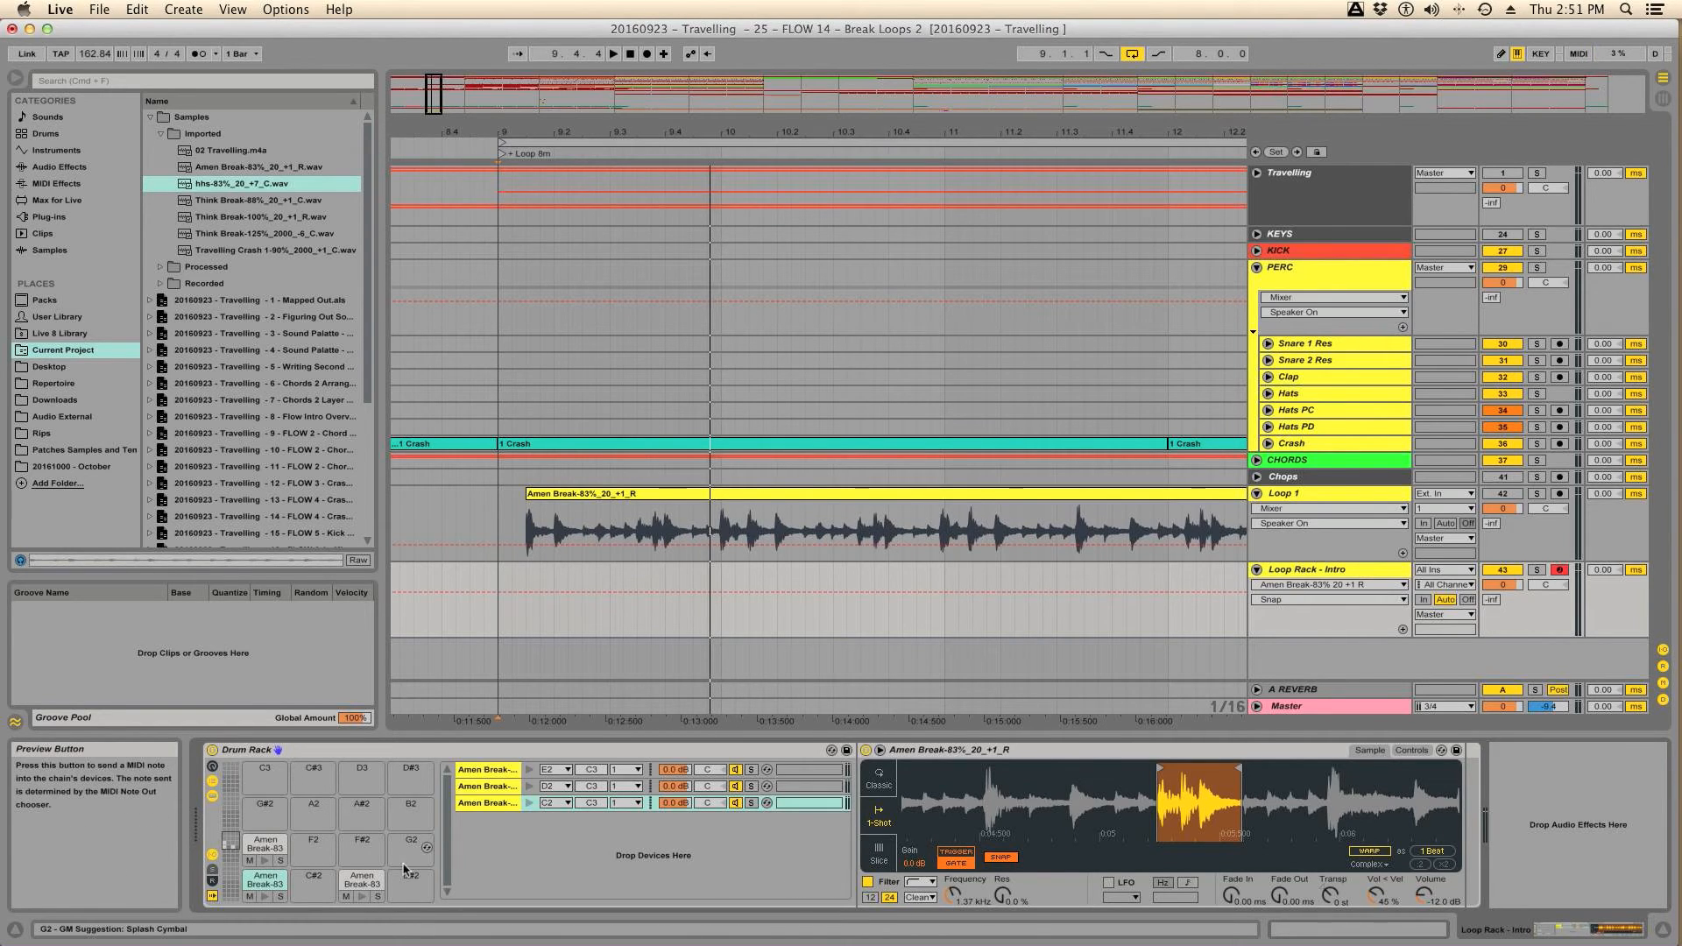
# Step: Turn on the D2 Amen Break pad's filter and set its cutoff frequency to 1.37 kHz
pyautogui.click(360, 878)
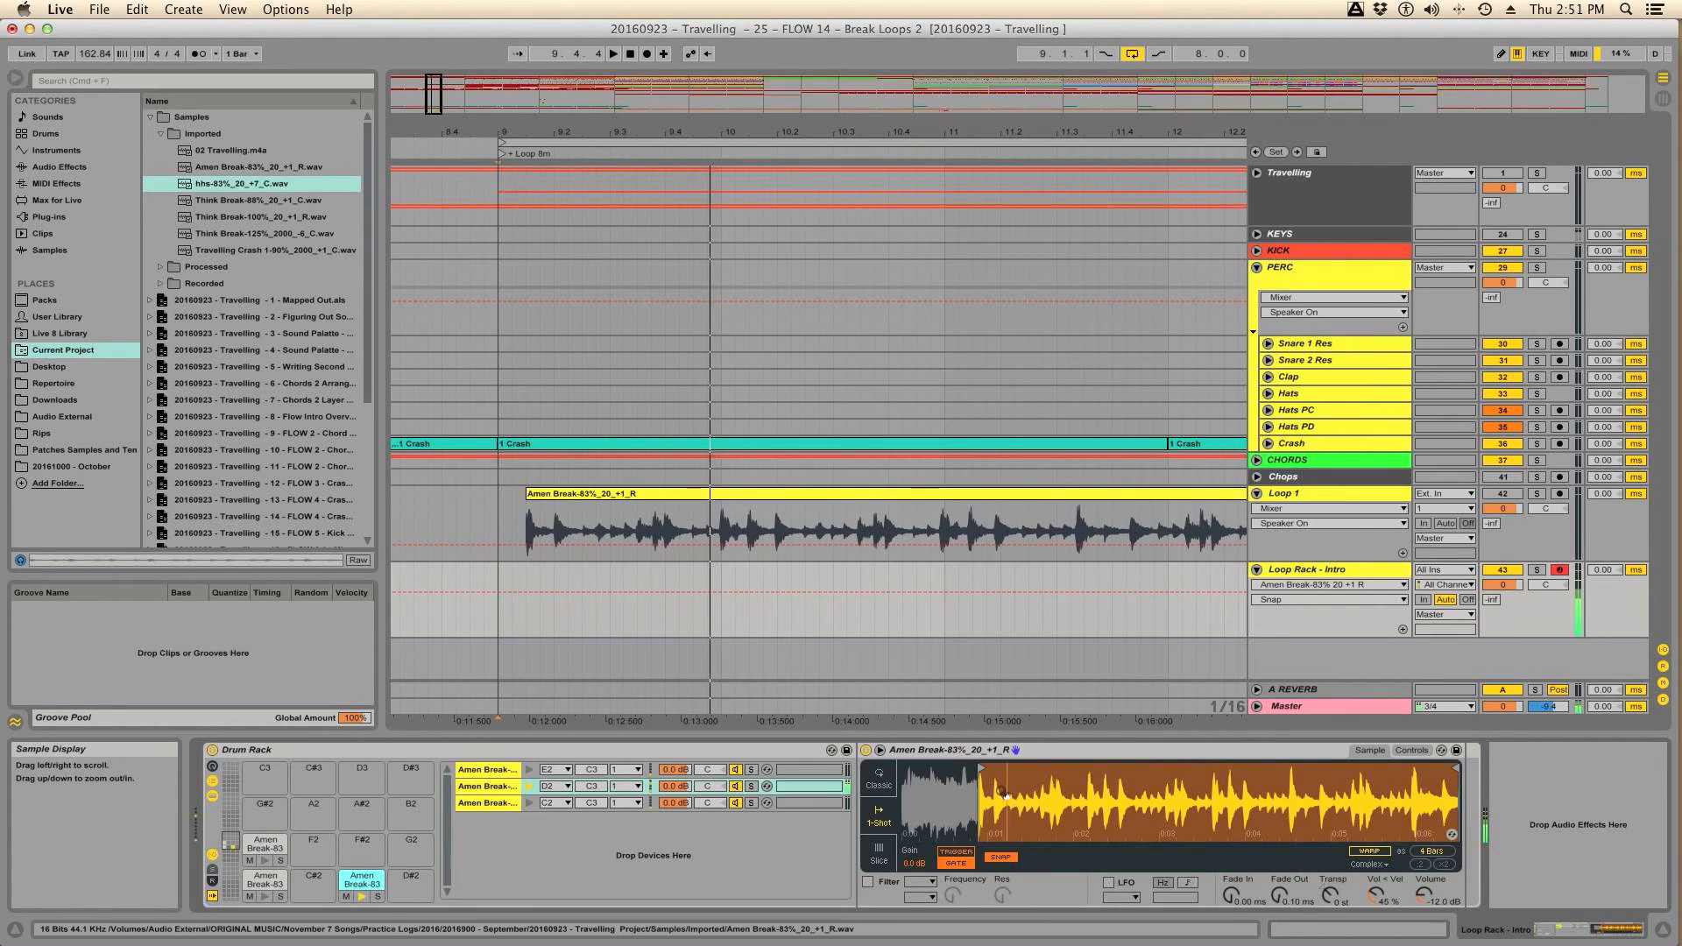
pyautogui.click(867, 882)
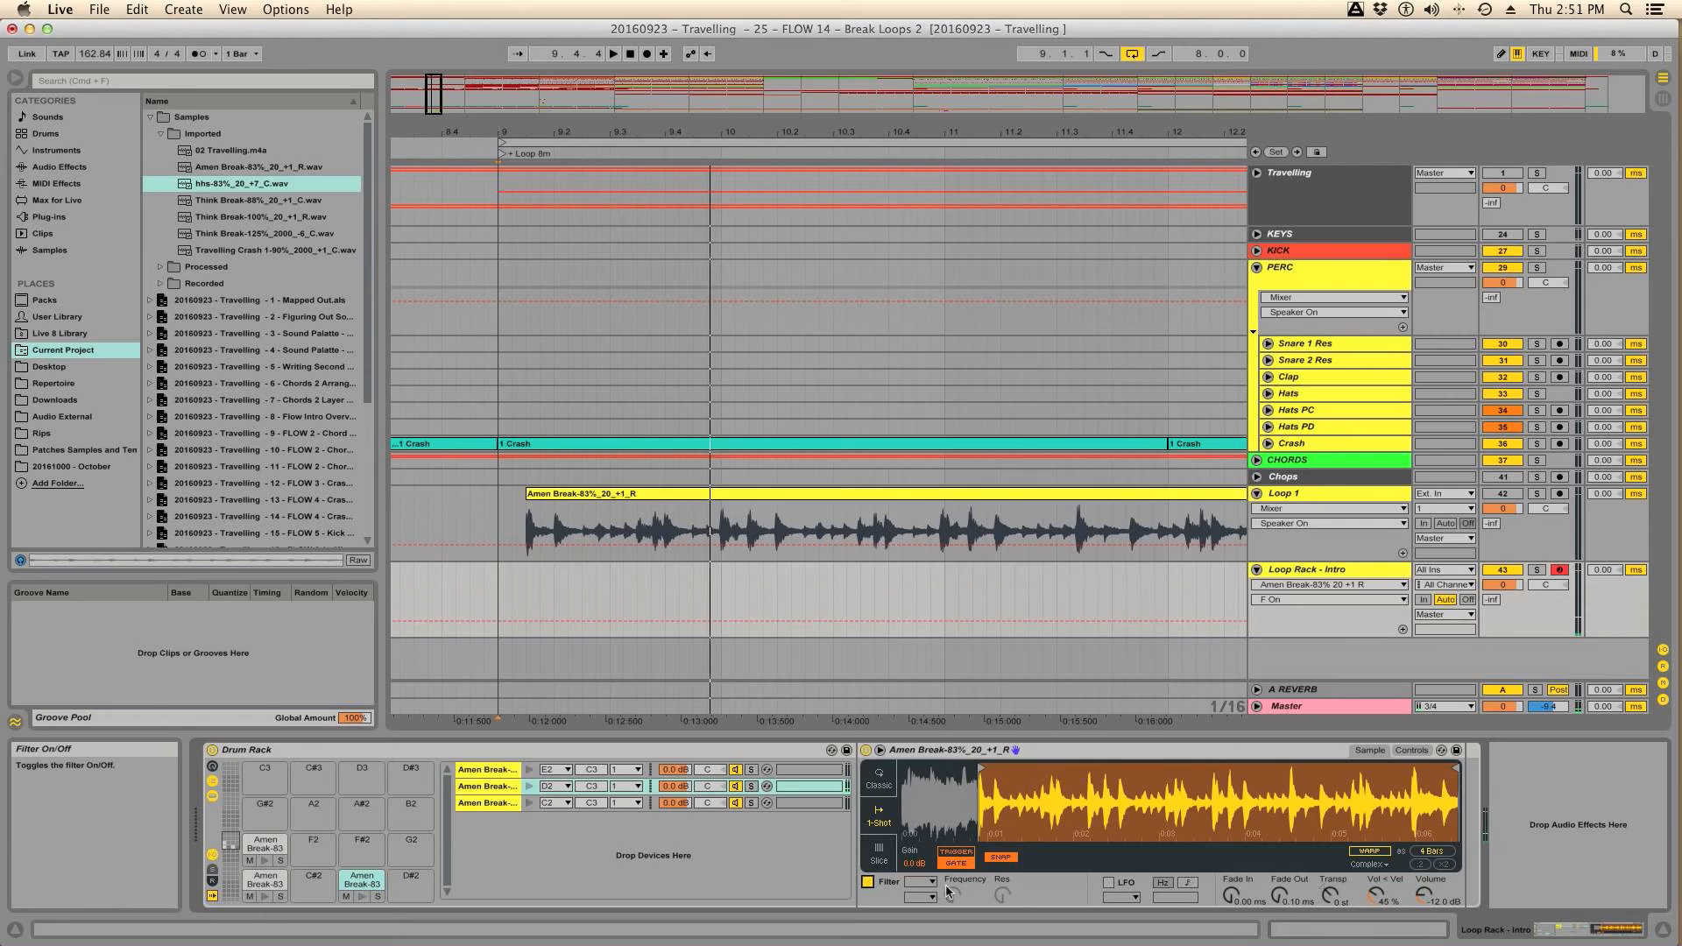
pyautogui.click(953, 894)
pyautogui.moveTo(953, 894); pyautogui.dragTo(953, 902)
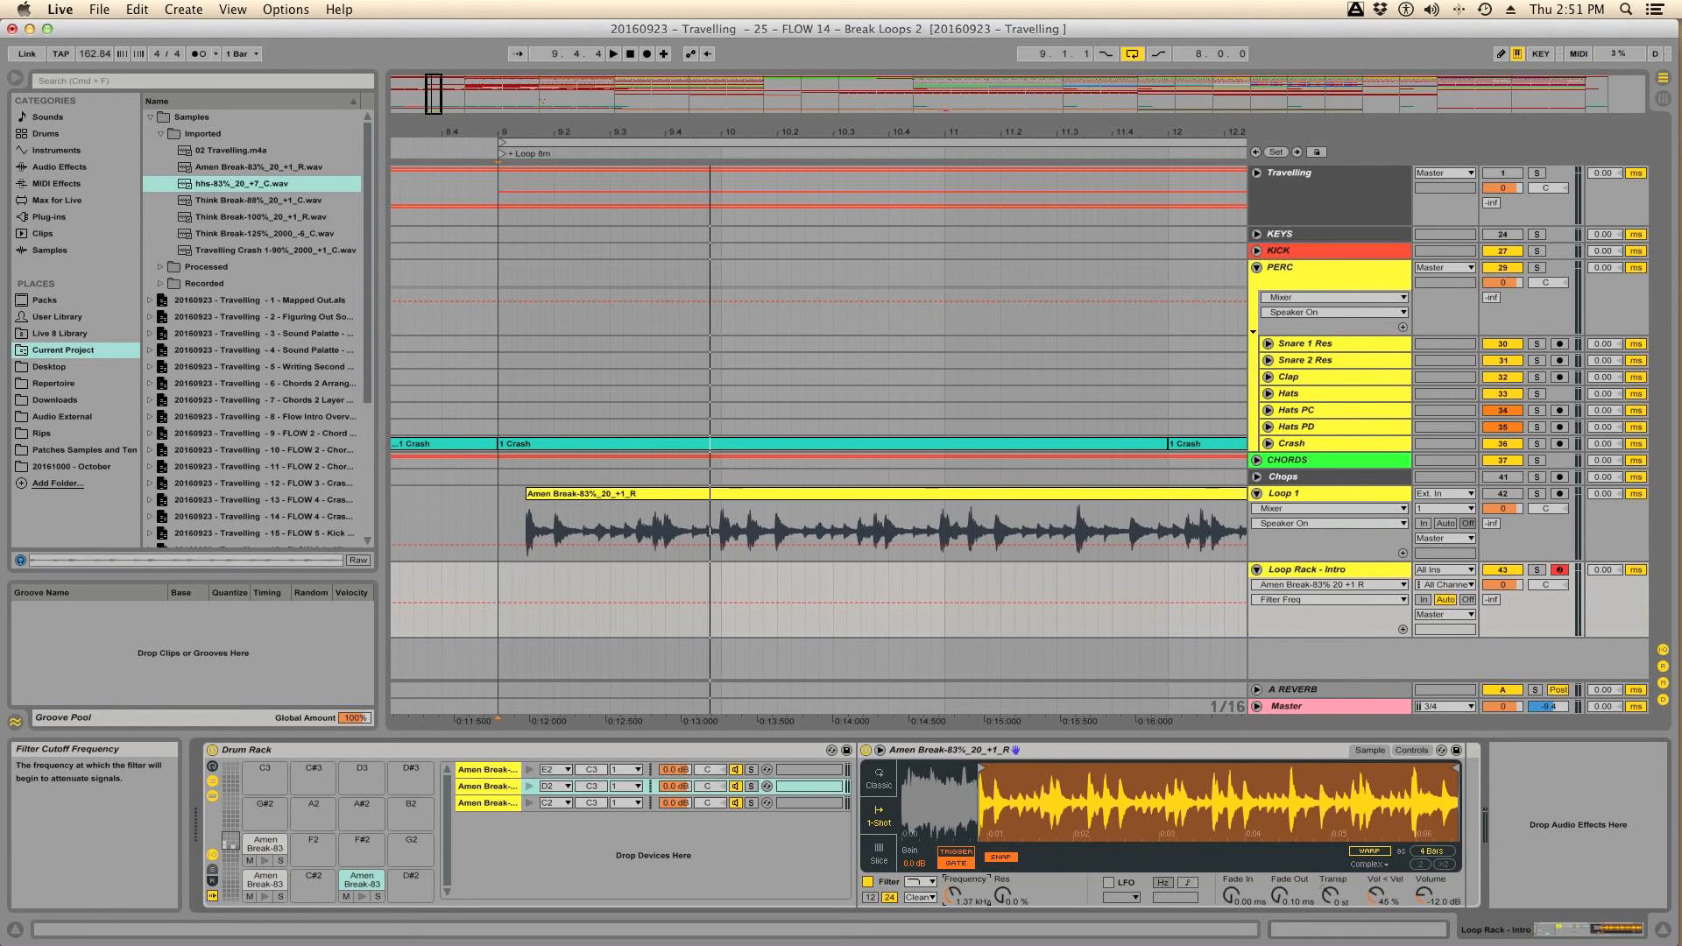
# Step: Compare the C2 and D2 slices by viewing their samples and playing both pads
pyautogui.click(265, 879)
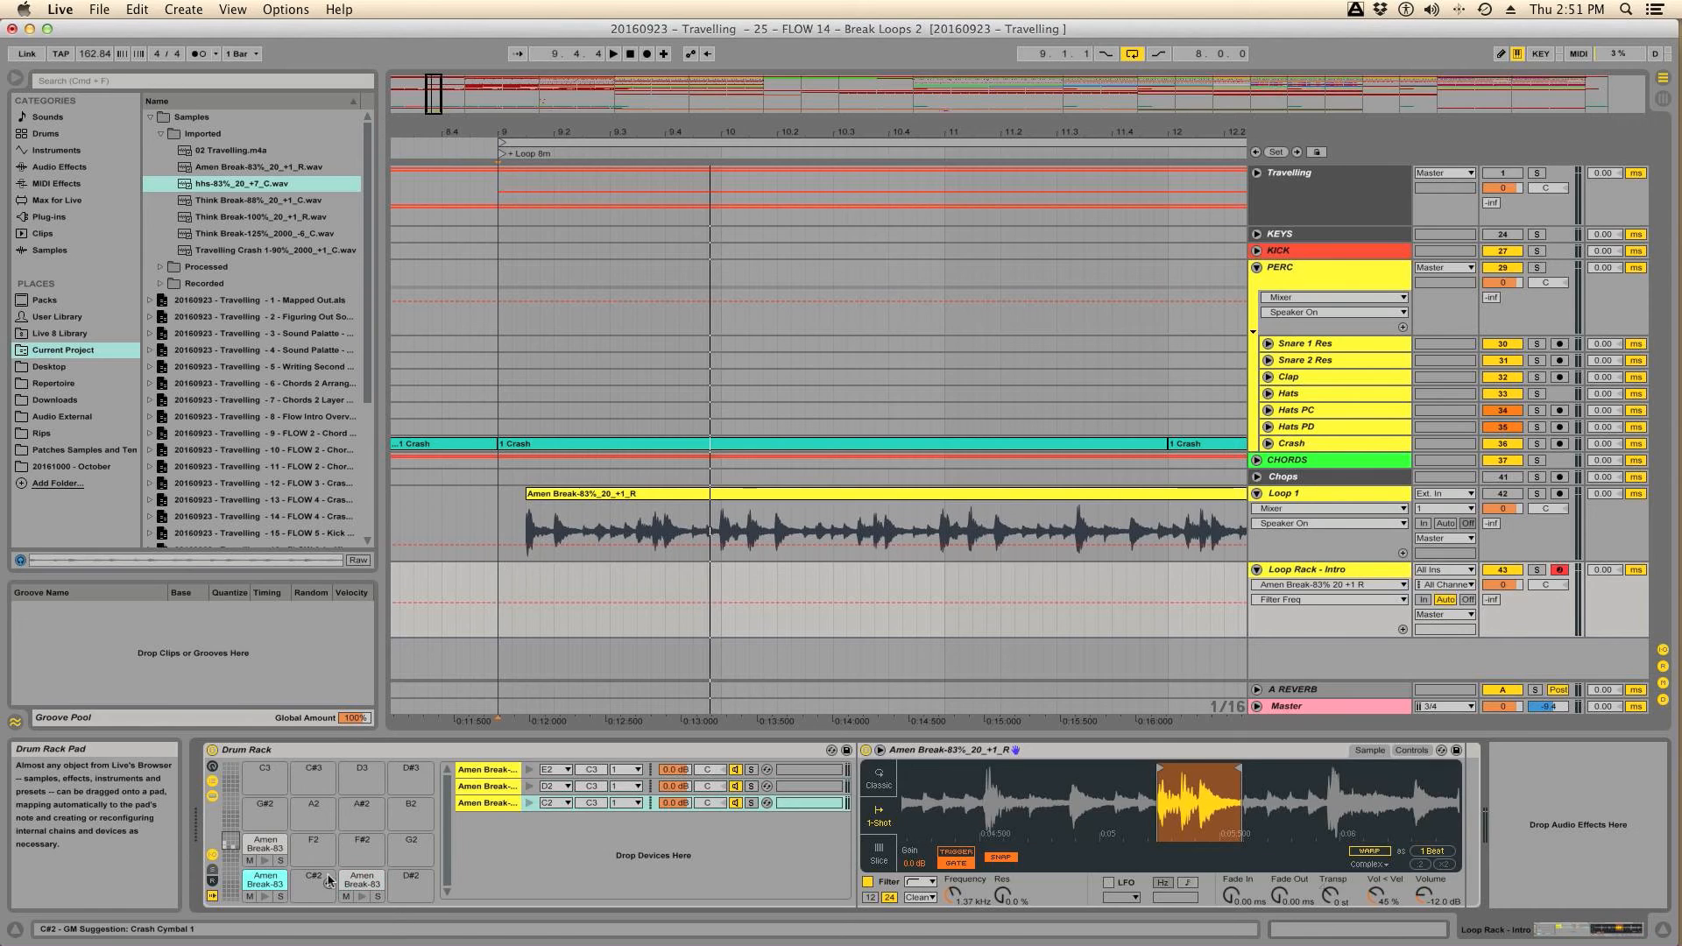
pyautogui.click(357, 879)
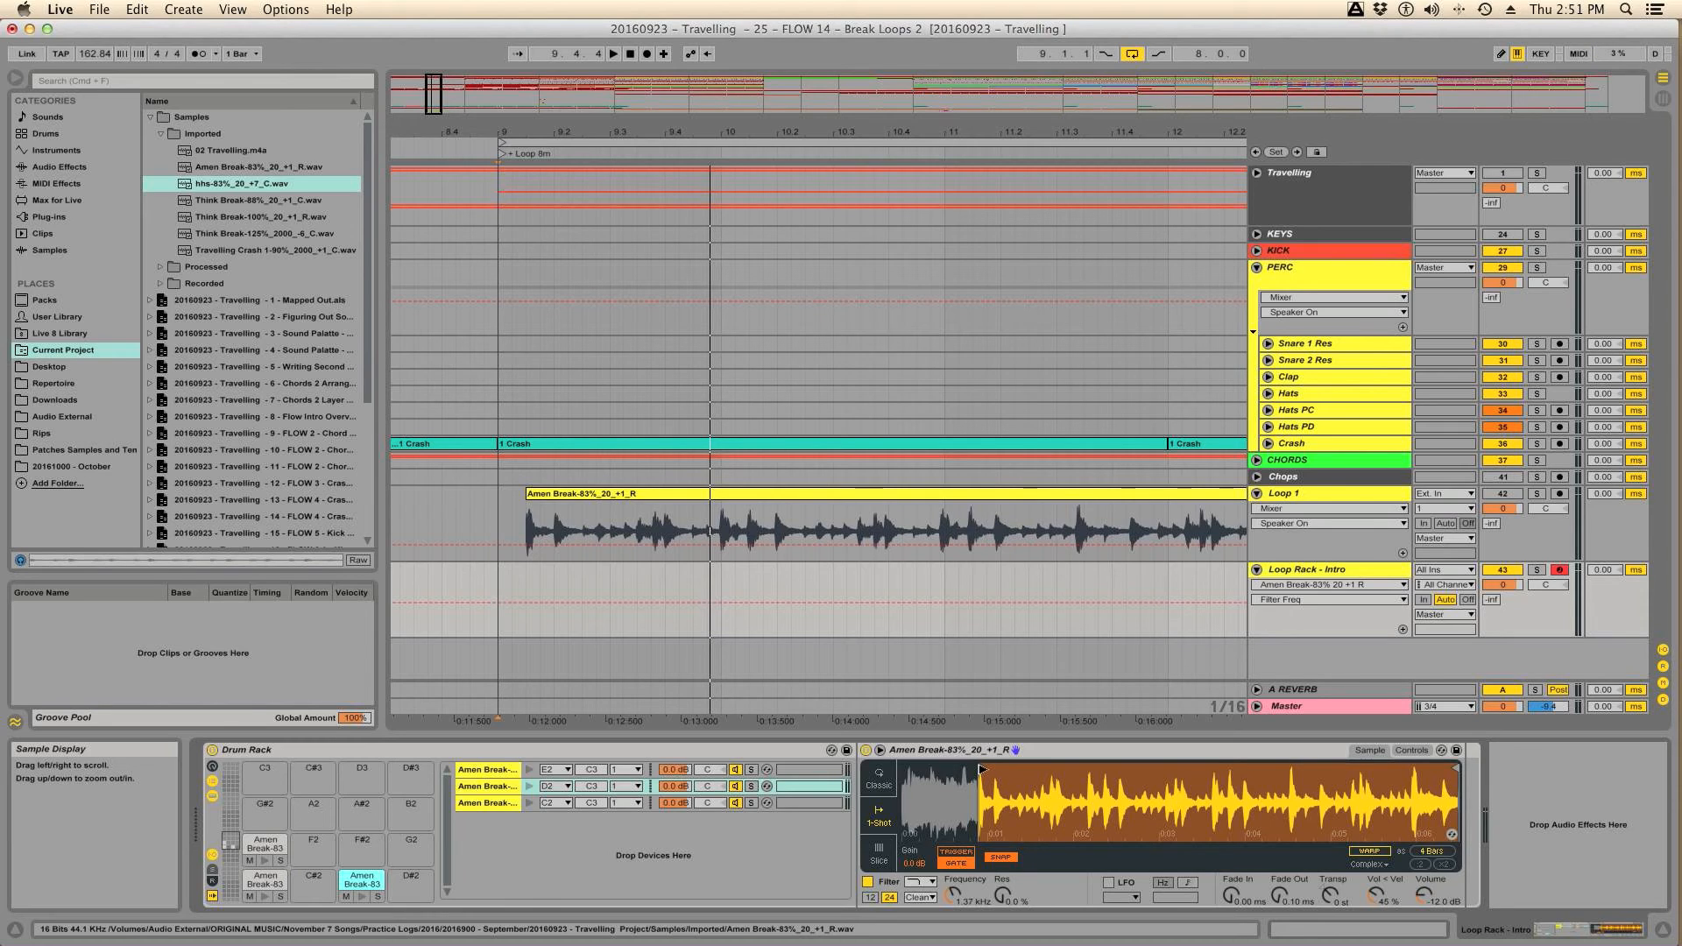
pyautogui.press('a')
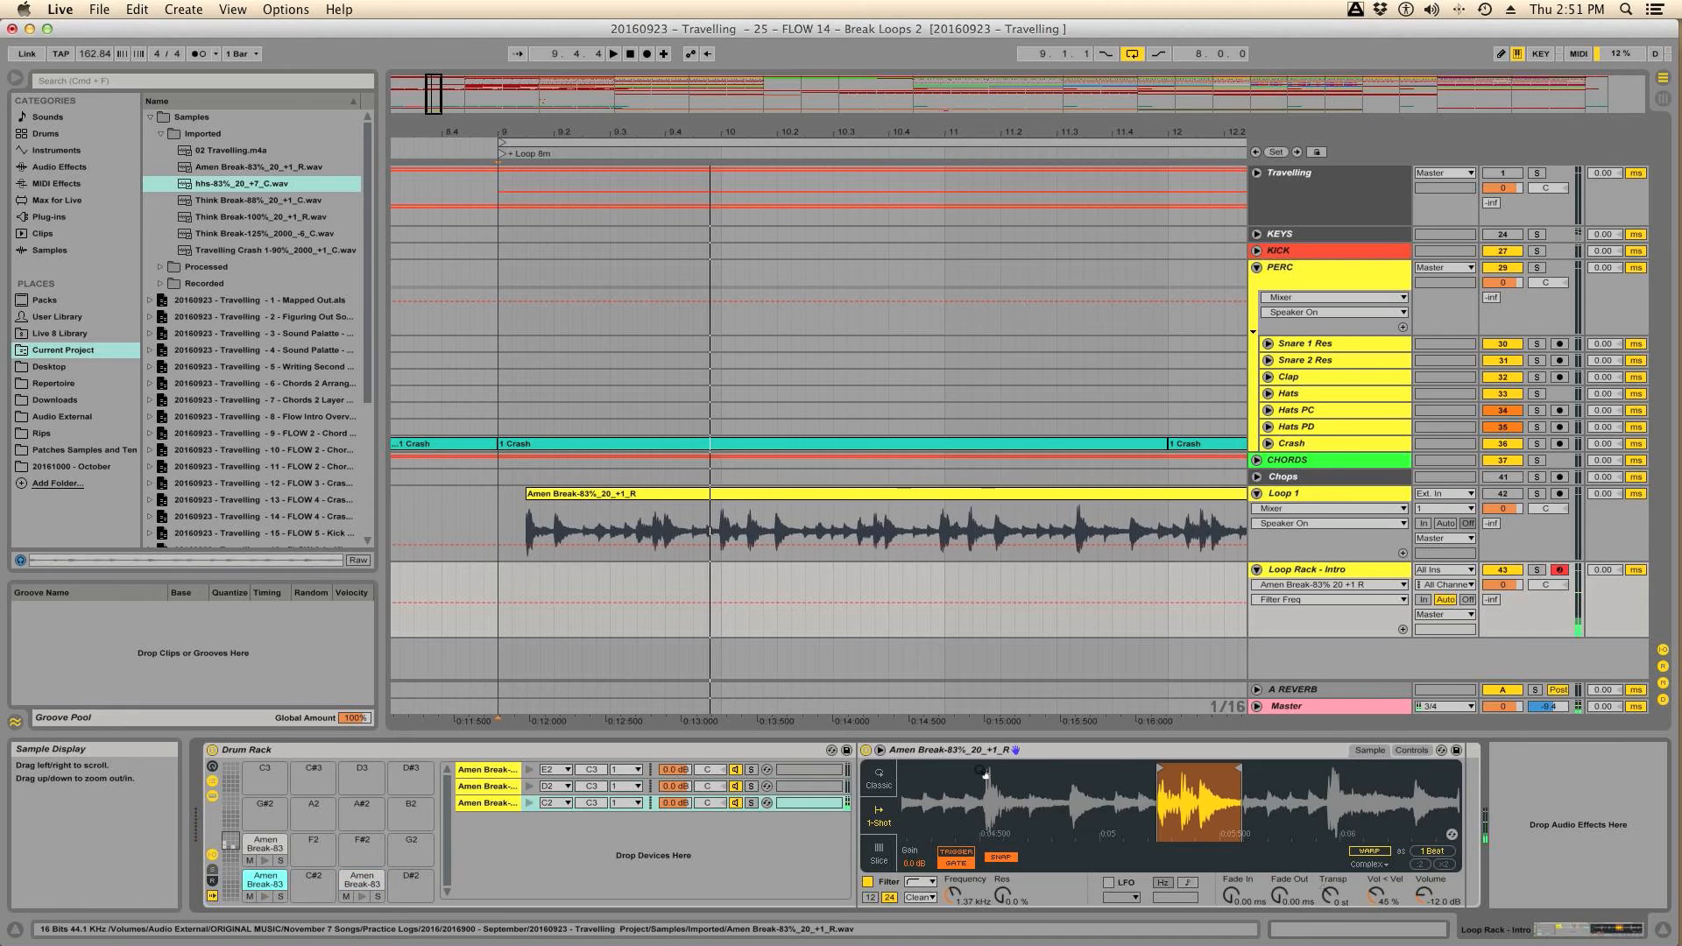
pyautogui.press('s')
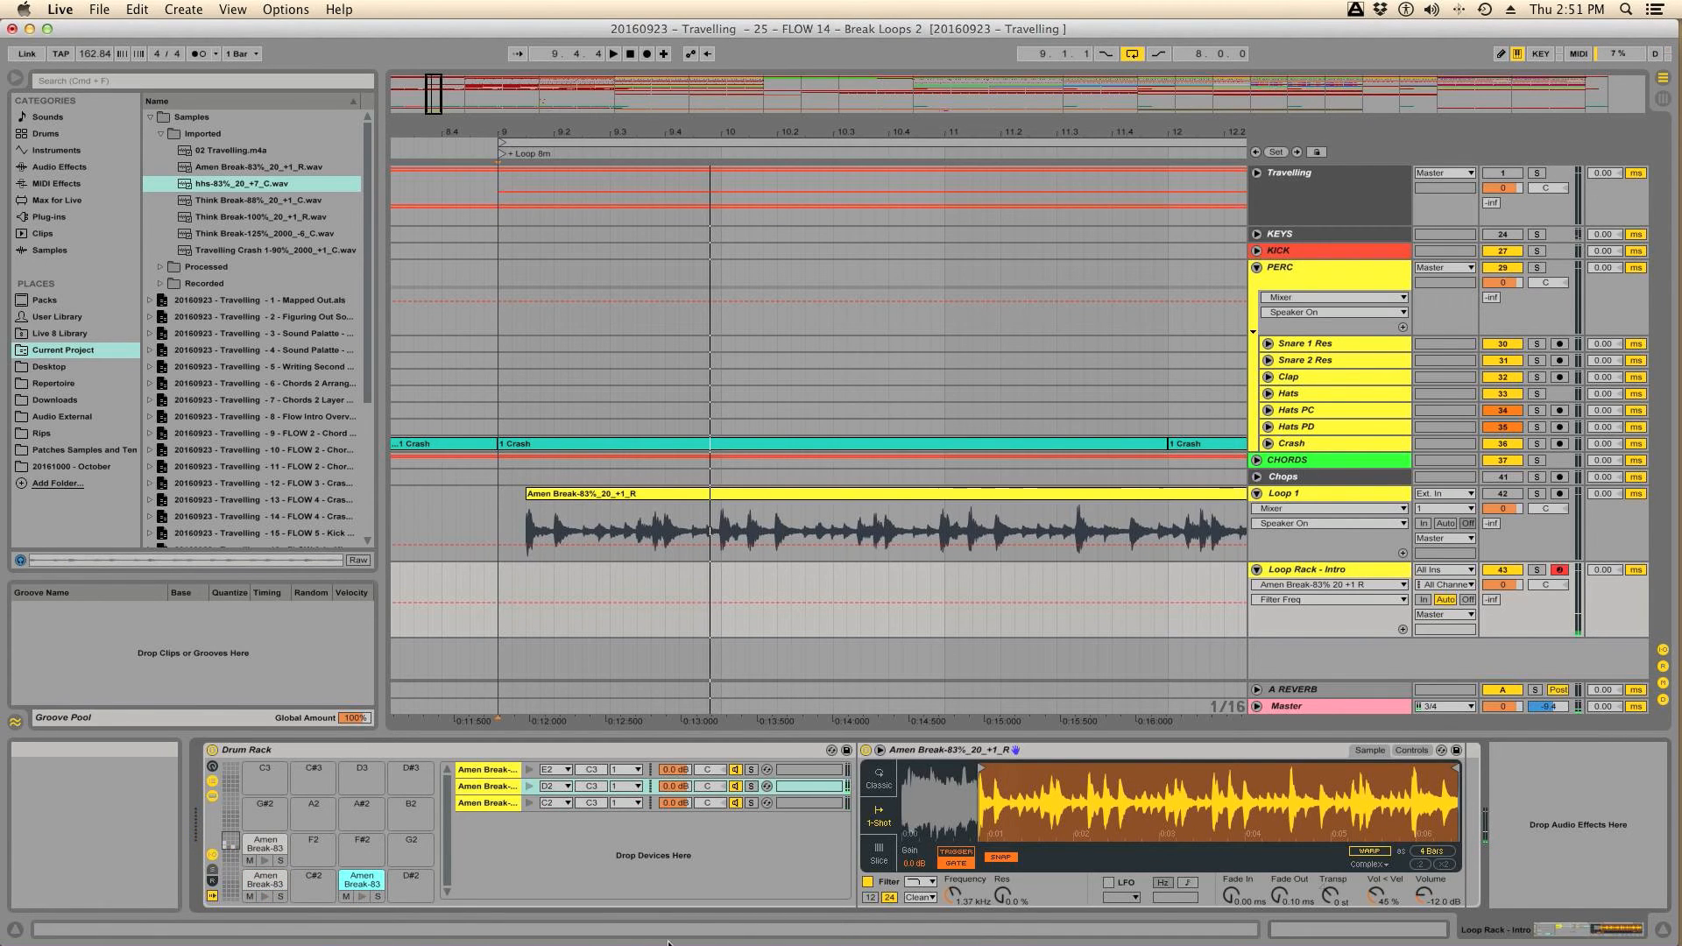
# Step: Set the D2 slice's filter type to high-pass and move its start marker to about 2.5 s
pyautogui.click(931, 882)
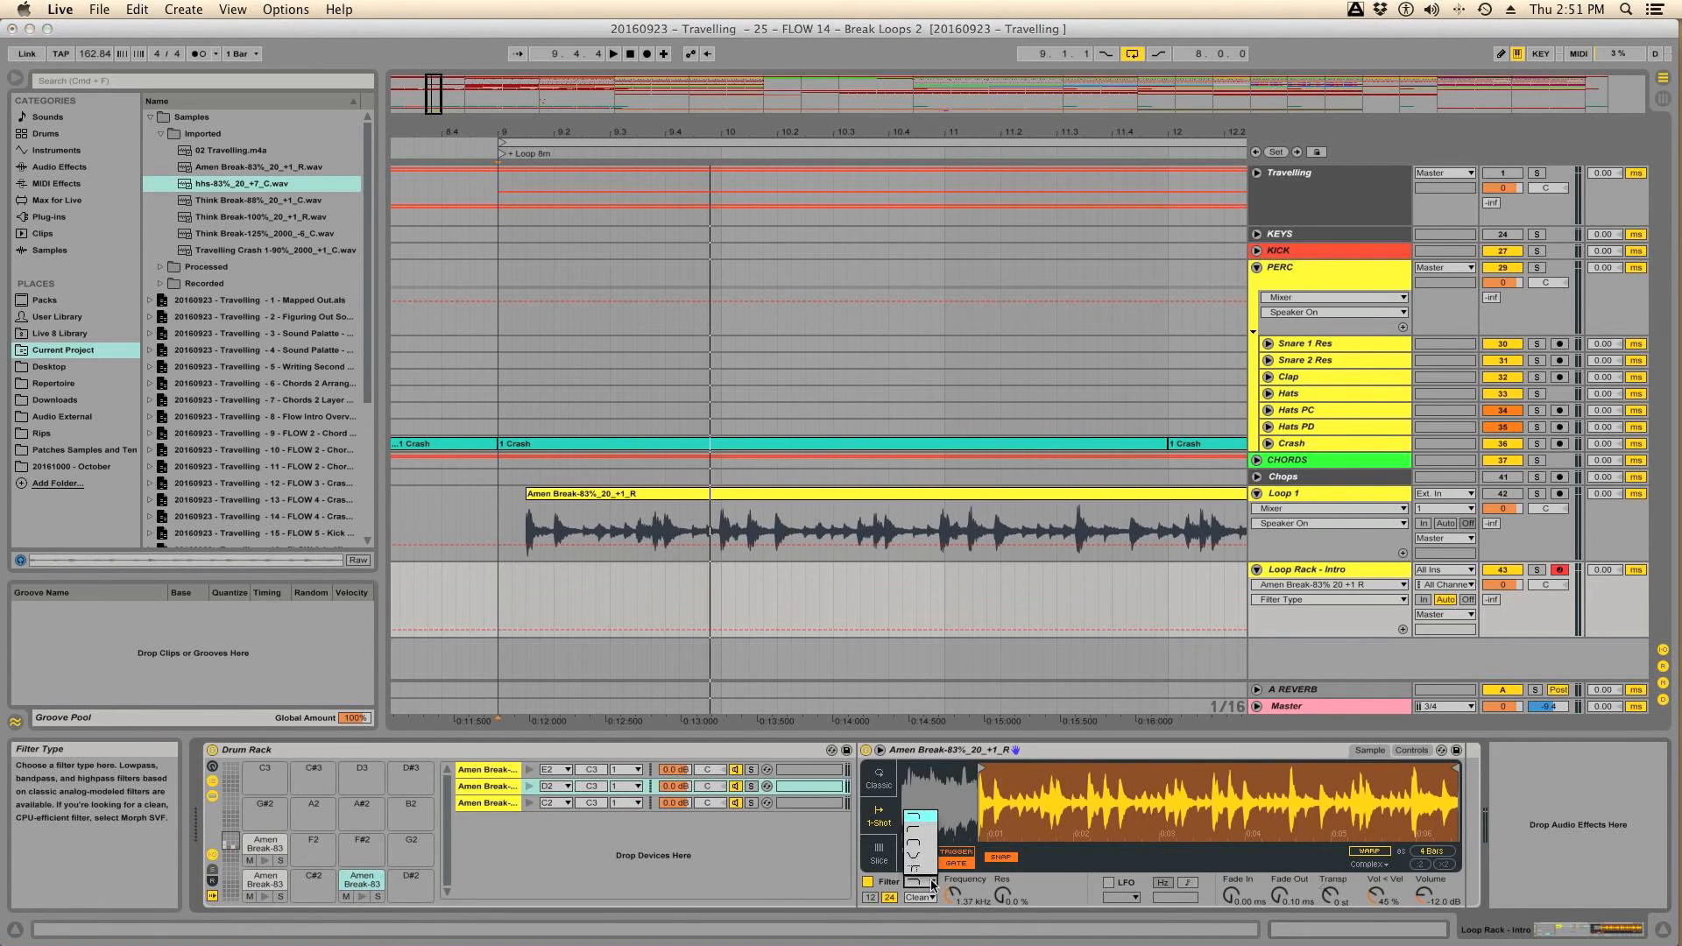
pyautogui.click(918, 830)
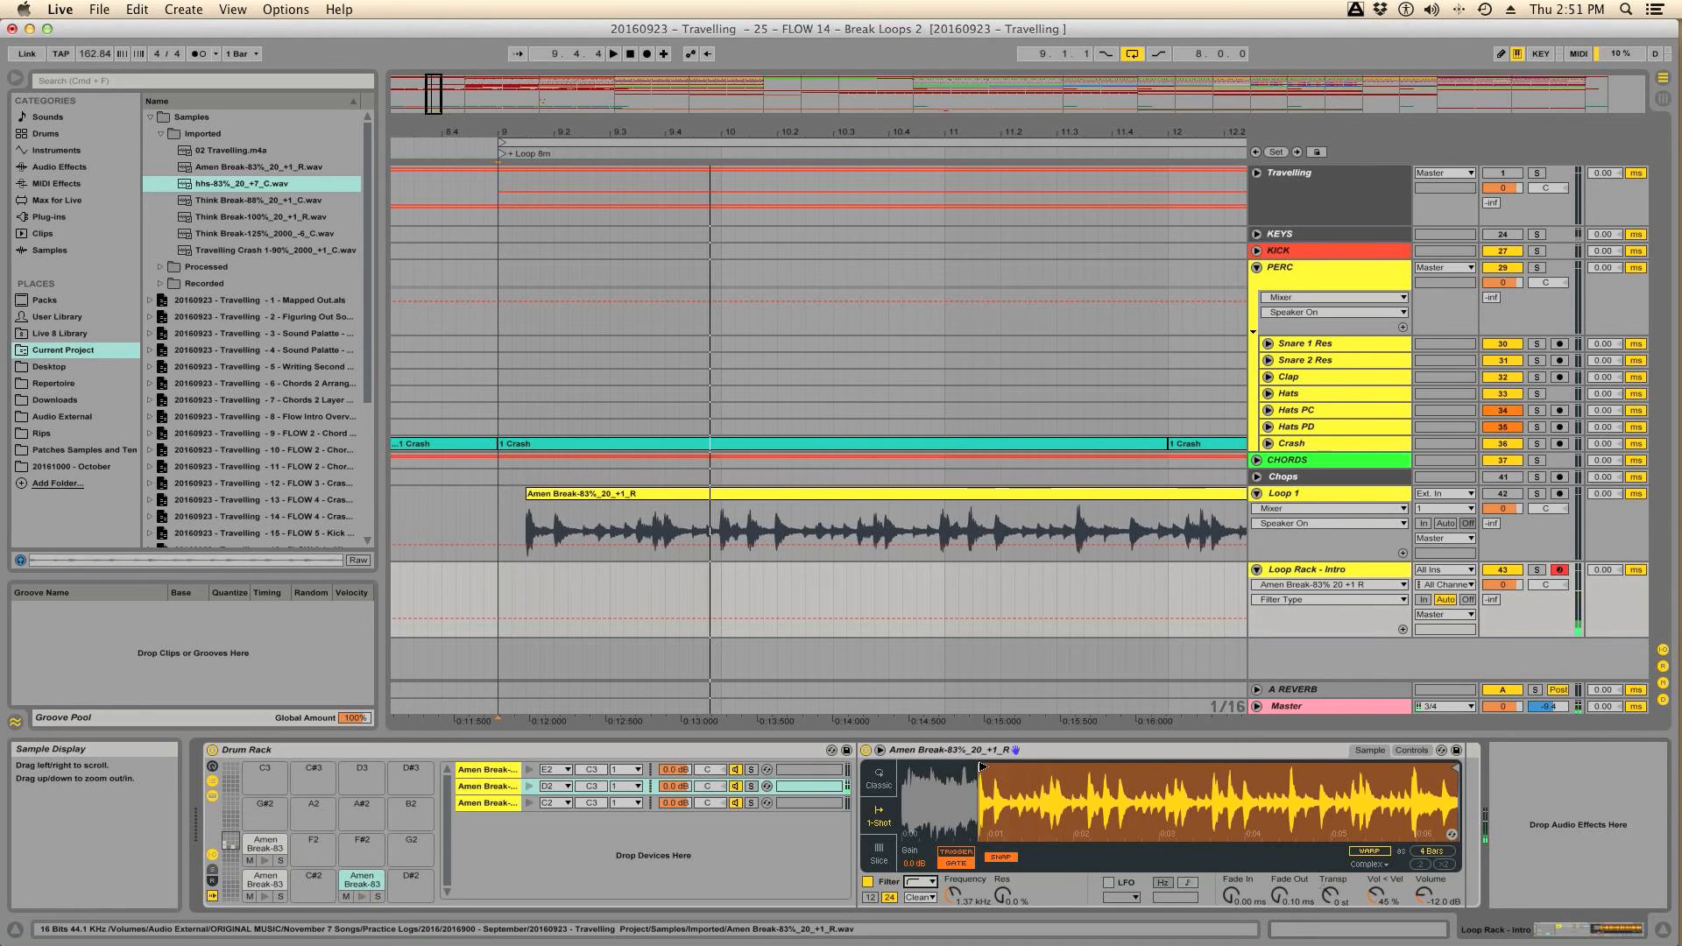
pyautogui.moveTo(981, 767)
pyautogui.mouseDown()
pyautogui.moveTo(1066, 770)
pyautogui.moveTo(1060, 839)
pyautogui.moveTo(1057, 781)
pyautogui.mouseUp()
pyautogui.press('s')
pyautogui.moveTo(1060, 768); pyautogui.dragTo(1122, 767)
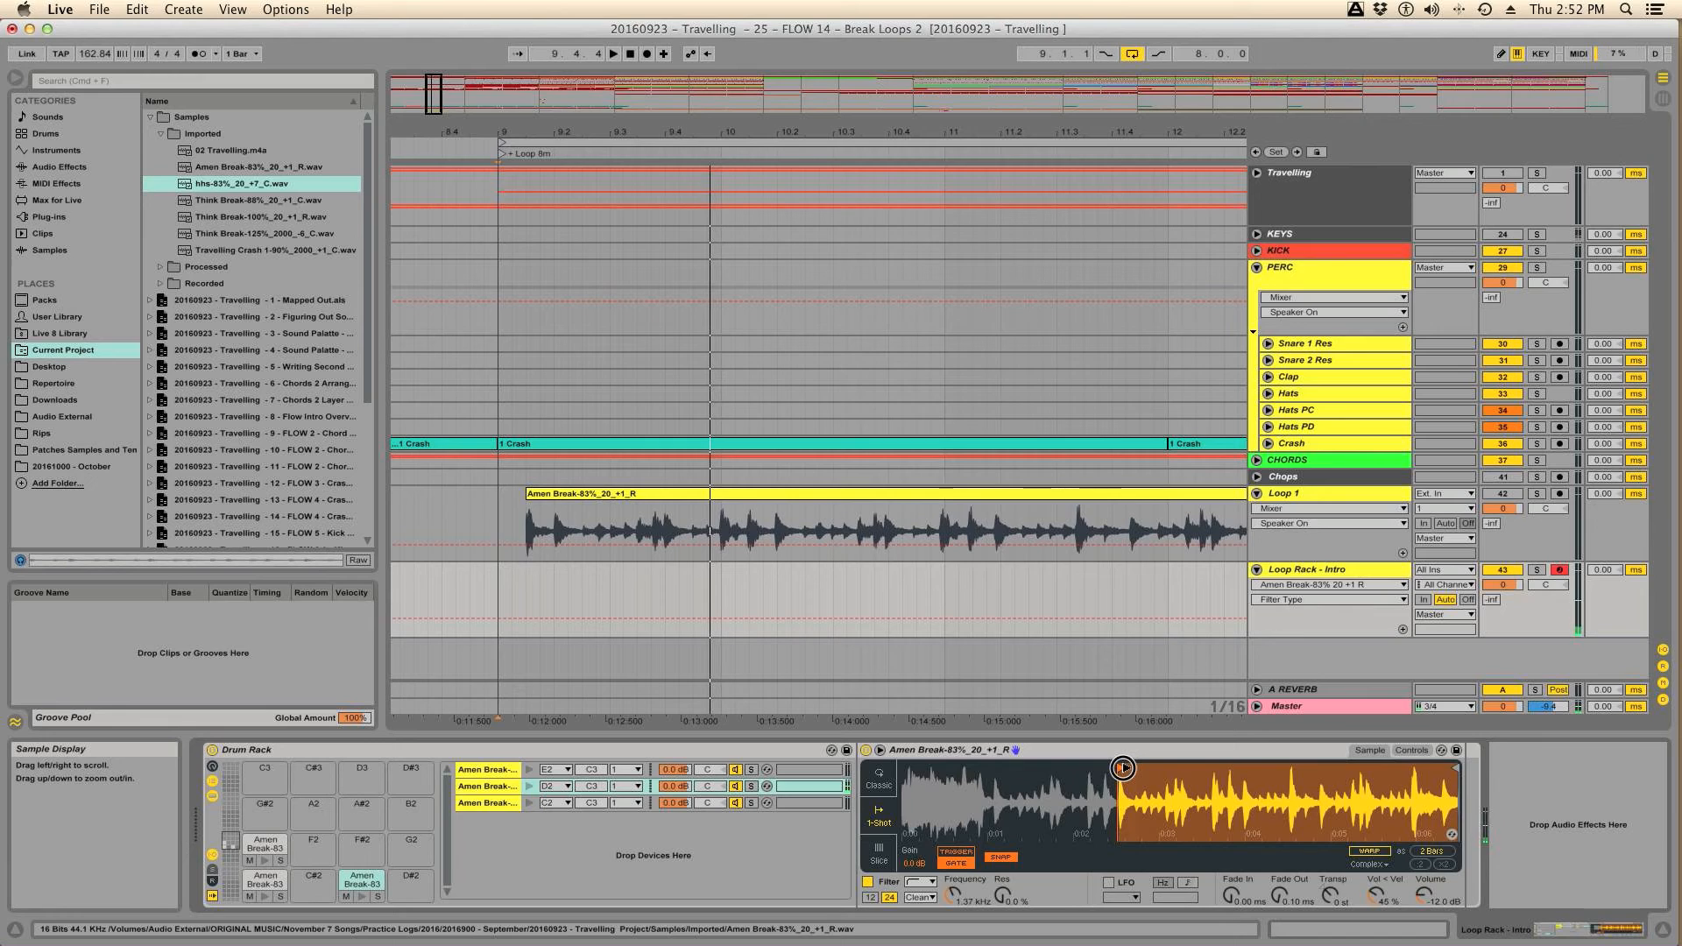
# Step: Audition the D2 slice from later and earlier start points across the break, and return the start marker to about 2.5 s
pyautogui.moveTo(1122, 767); pyautogui.dragTo(1245, 774)
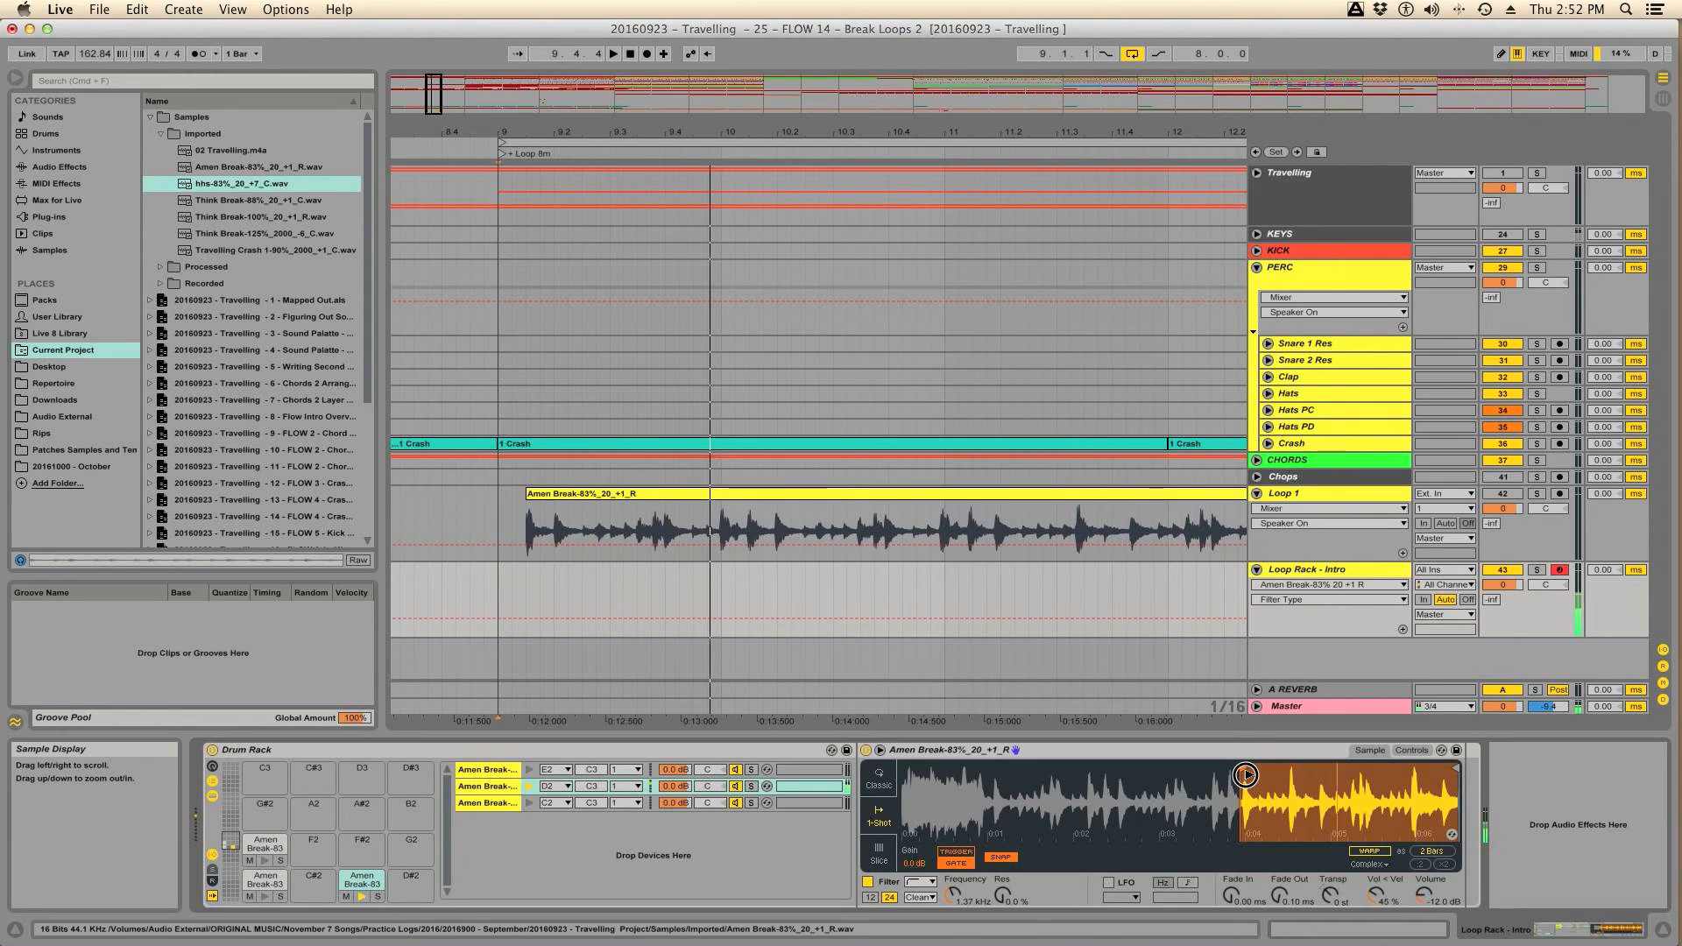
pyautogui.moveTo(1244, 774); pyautogui.dragTo(1323, 783)
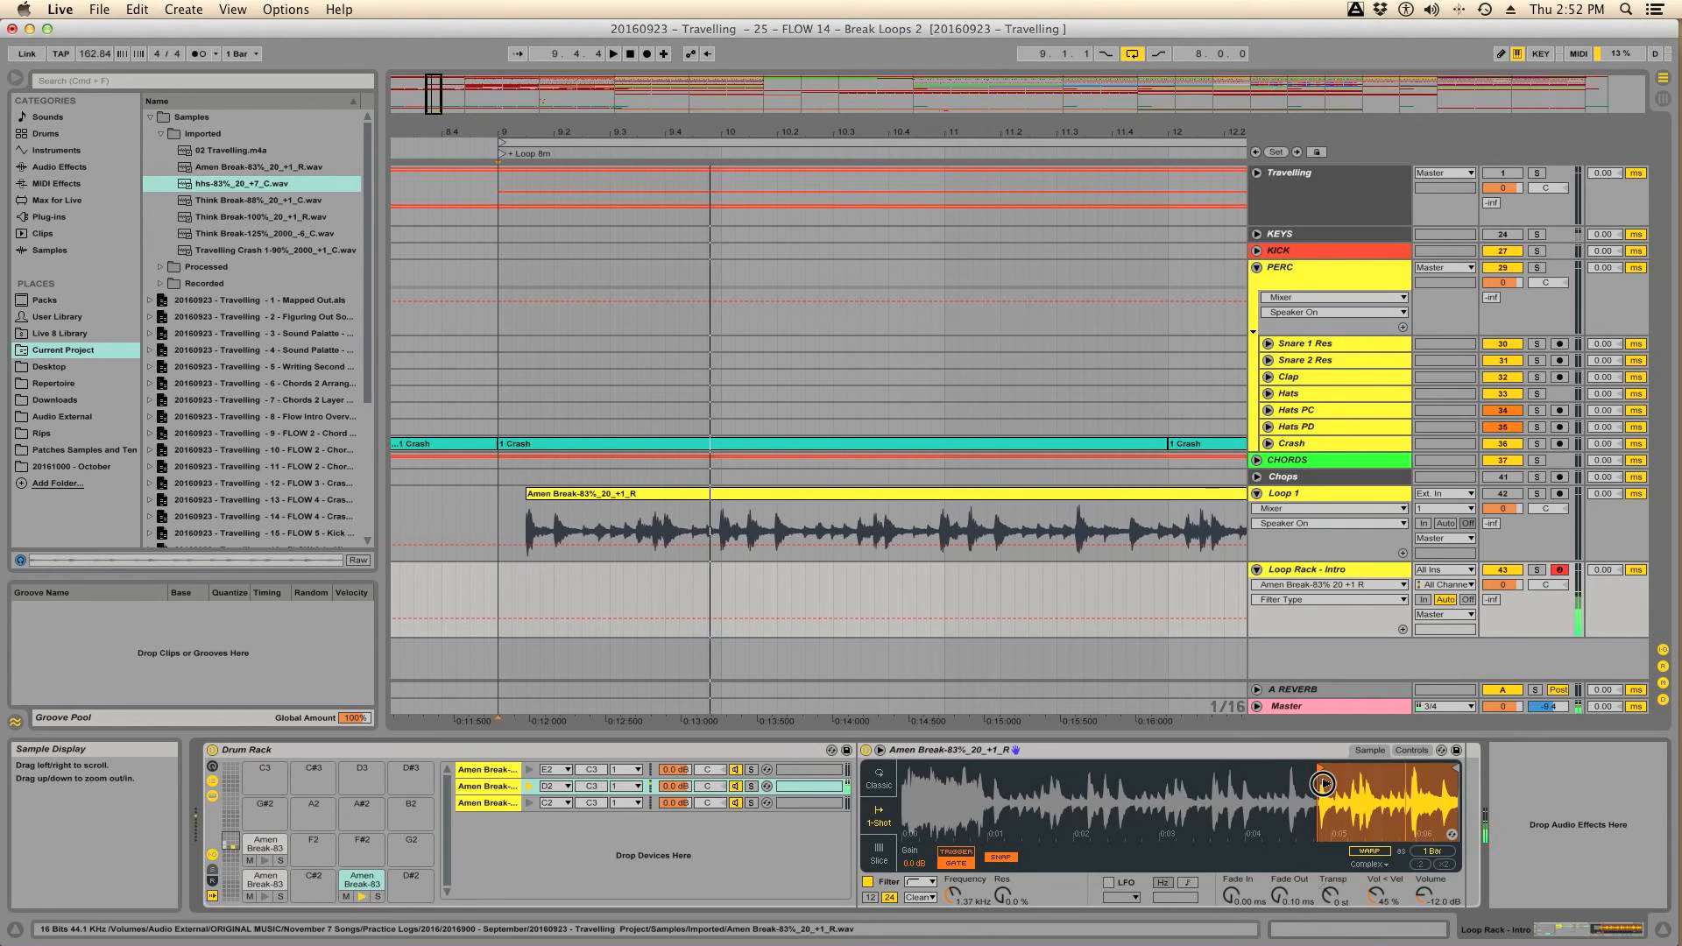
pyautogui.moveTo(1323, 783); pyautogui.dragTo(1367, 782)
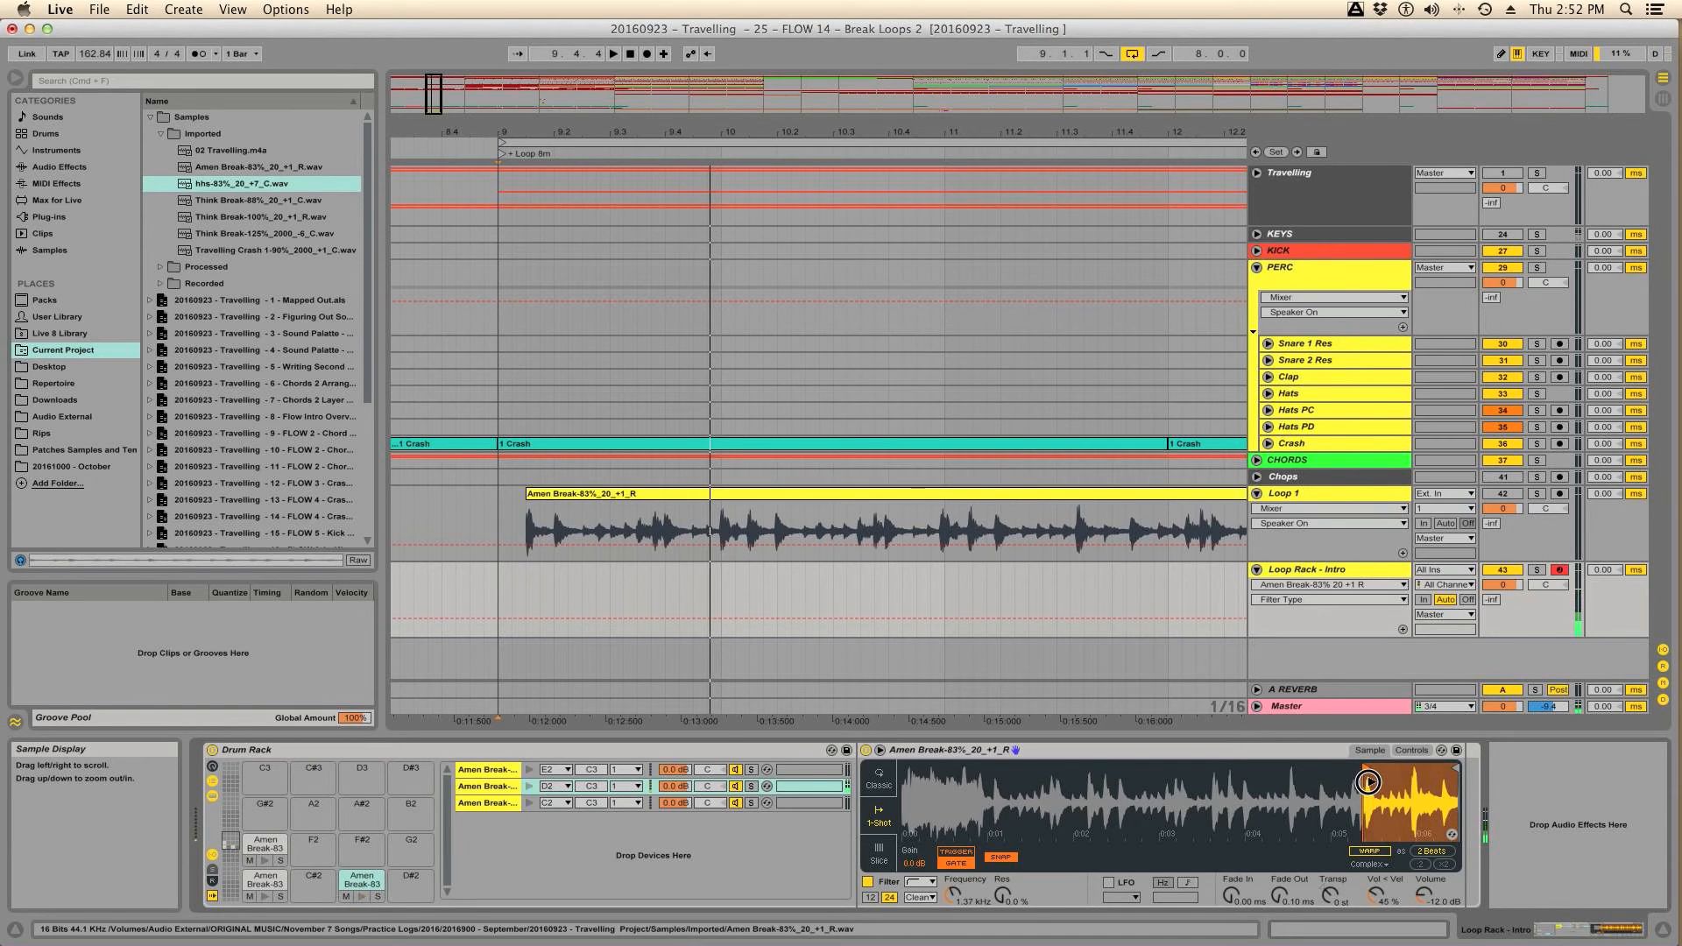
pyautogui.moveTo(1367, 781); pyautogui.dragTo(1235, 782)
pyautogui.moveTo(1220, 782)
pyautogui.mouseDown()
pyautogui.moveTo(1166, 782)
pyautogui.moveTo(1182, 780)
pyautogui.mouseUp()
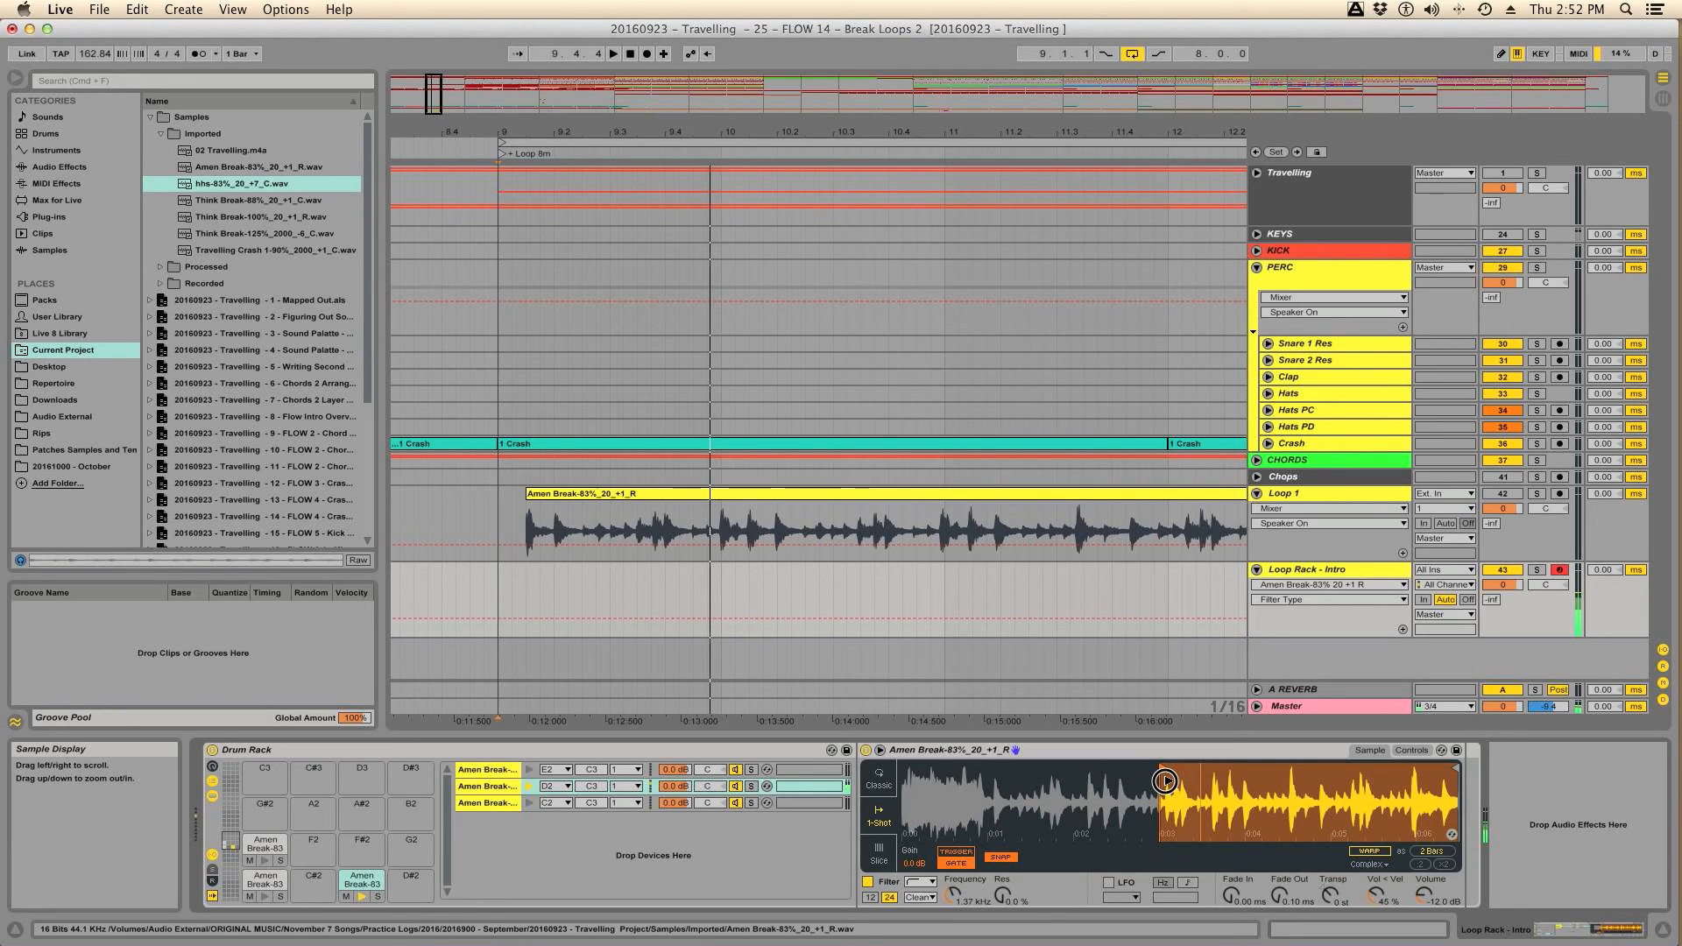
pyautogui.moveTo(1139, 778)
pyautogui.mouseDown()
pyautogui.moveTo(1091, 778)
pyautogui.moveTo(1123, 773)
pyautogui.mouseUp()
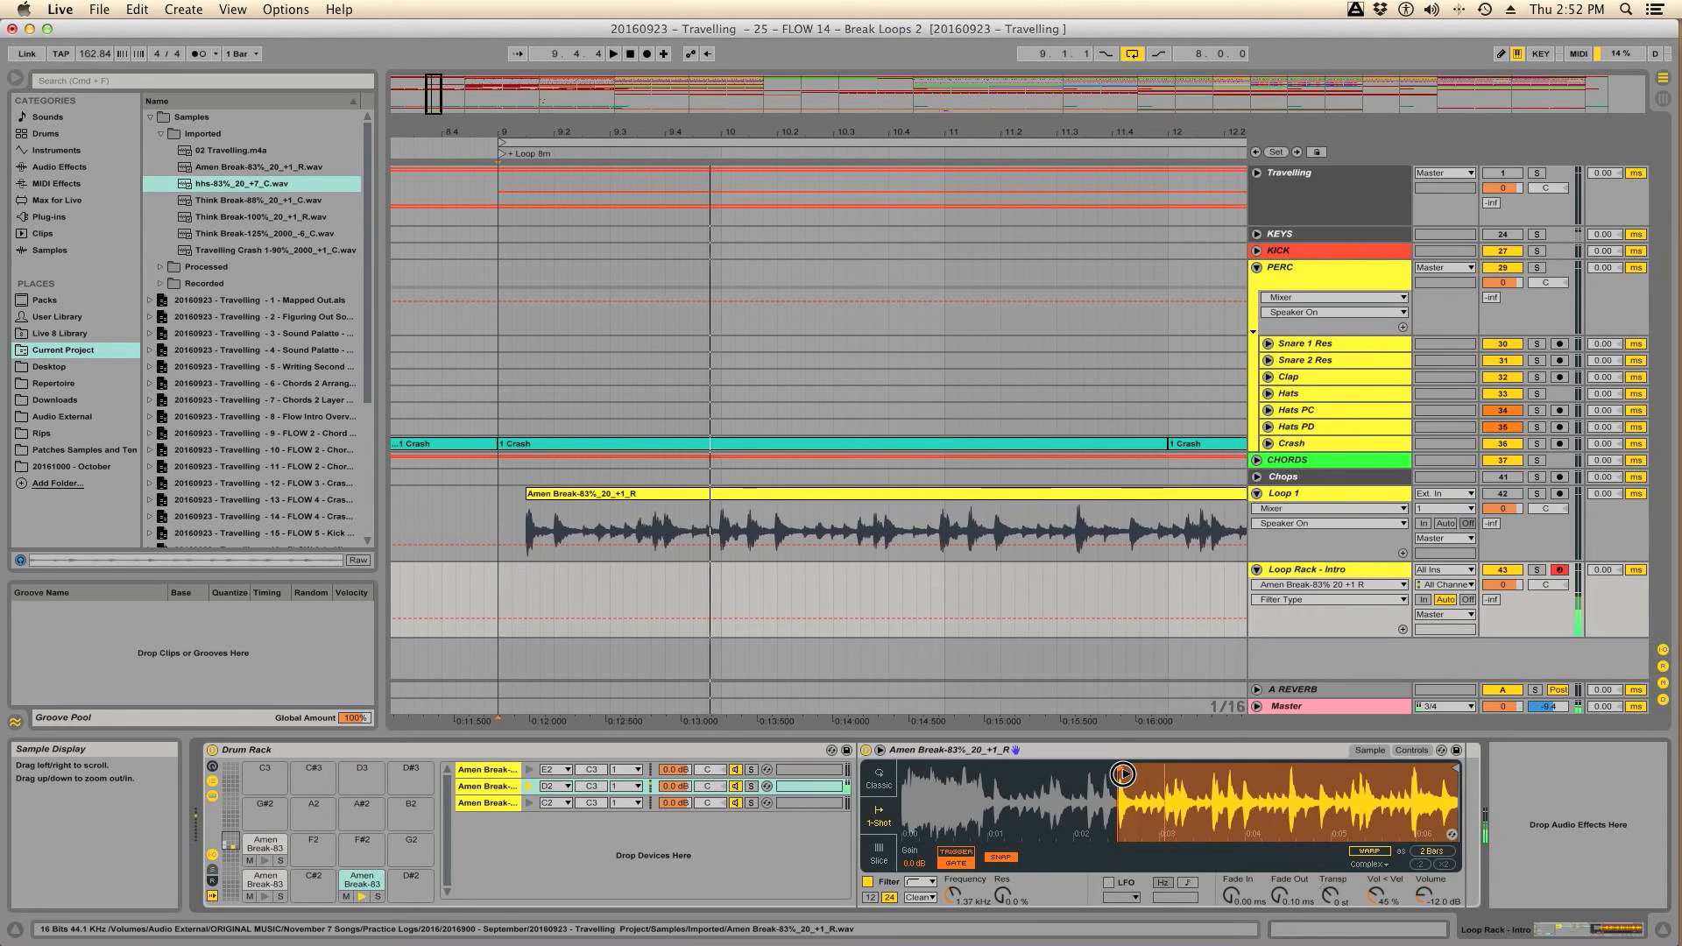
pyautogui.moveTo(1122, 774)
pyautogui.mouseDown()
pyautogui.moveTo(1183, 767)
pyautogui.moveTo(995, 773)
pyautogui.mouseUp()
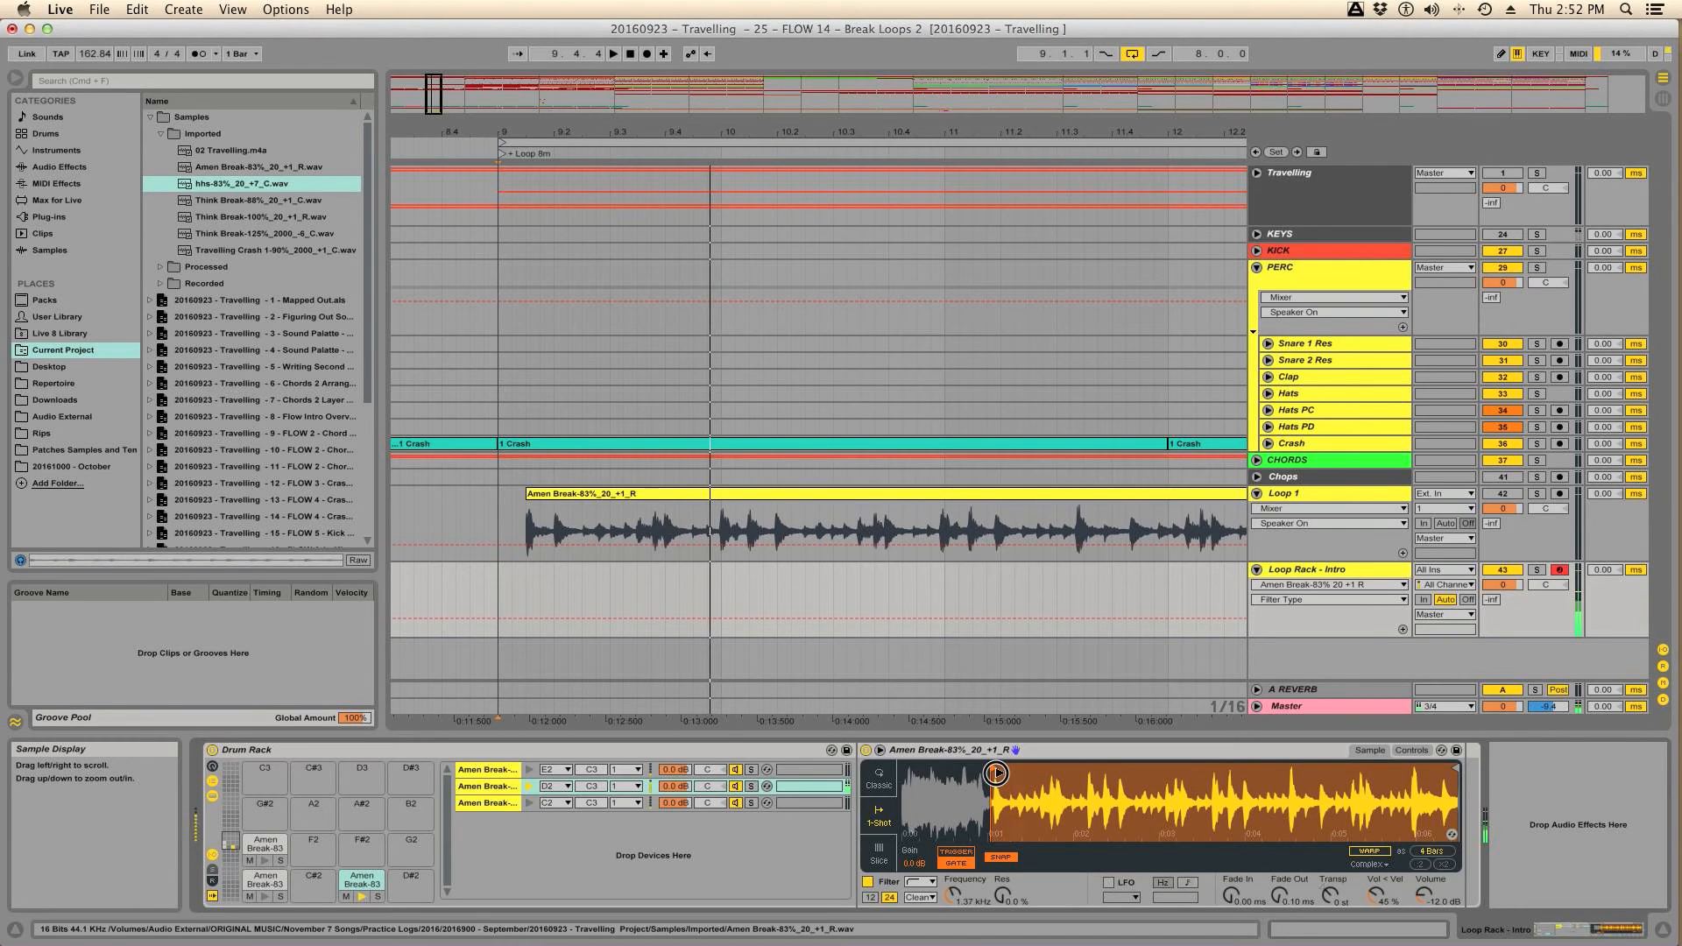
pyautogui.moveTo(997, 772); pyautogui.dragTo(1060, 767)
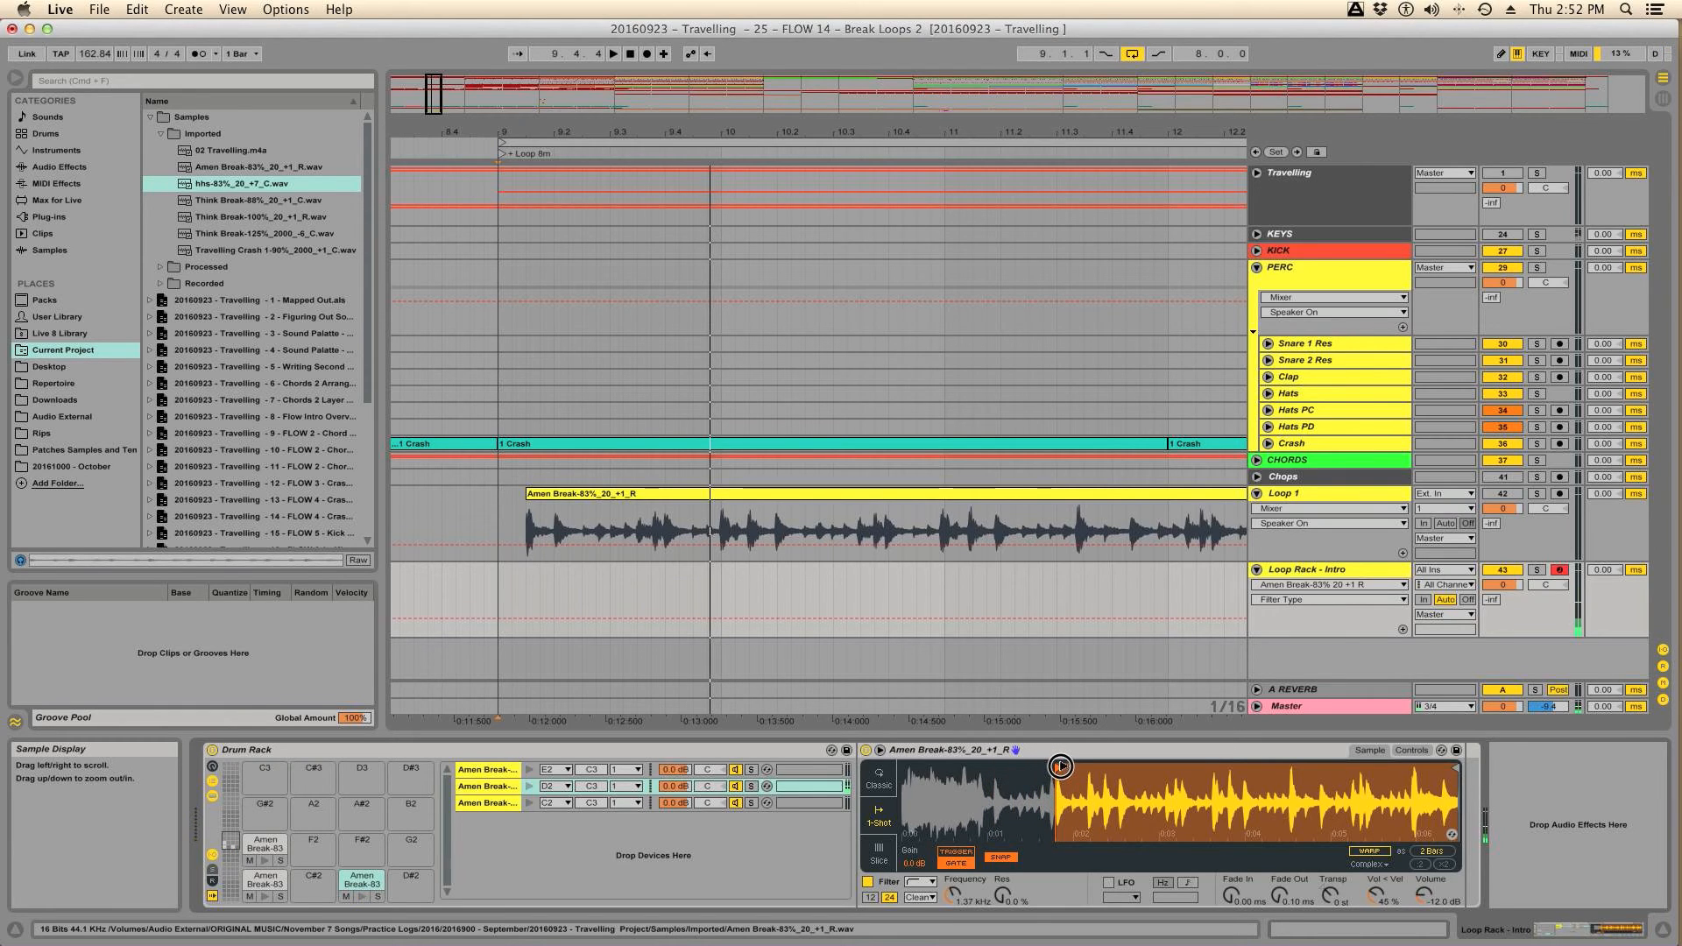
pyautogui.moveTo(1060, 767); pyautogui.dragTo(1122, 768)
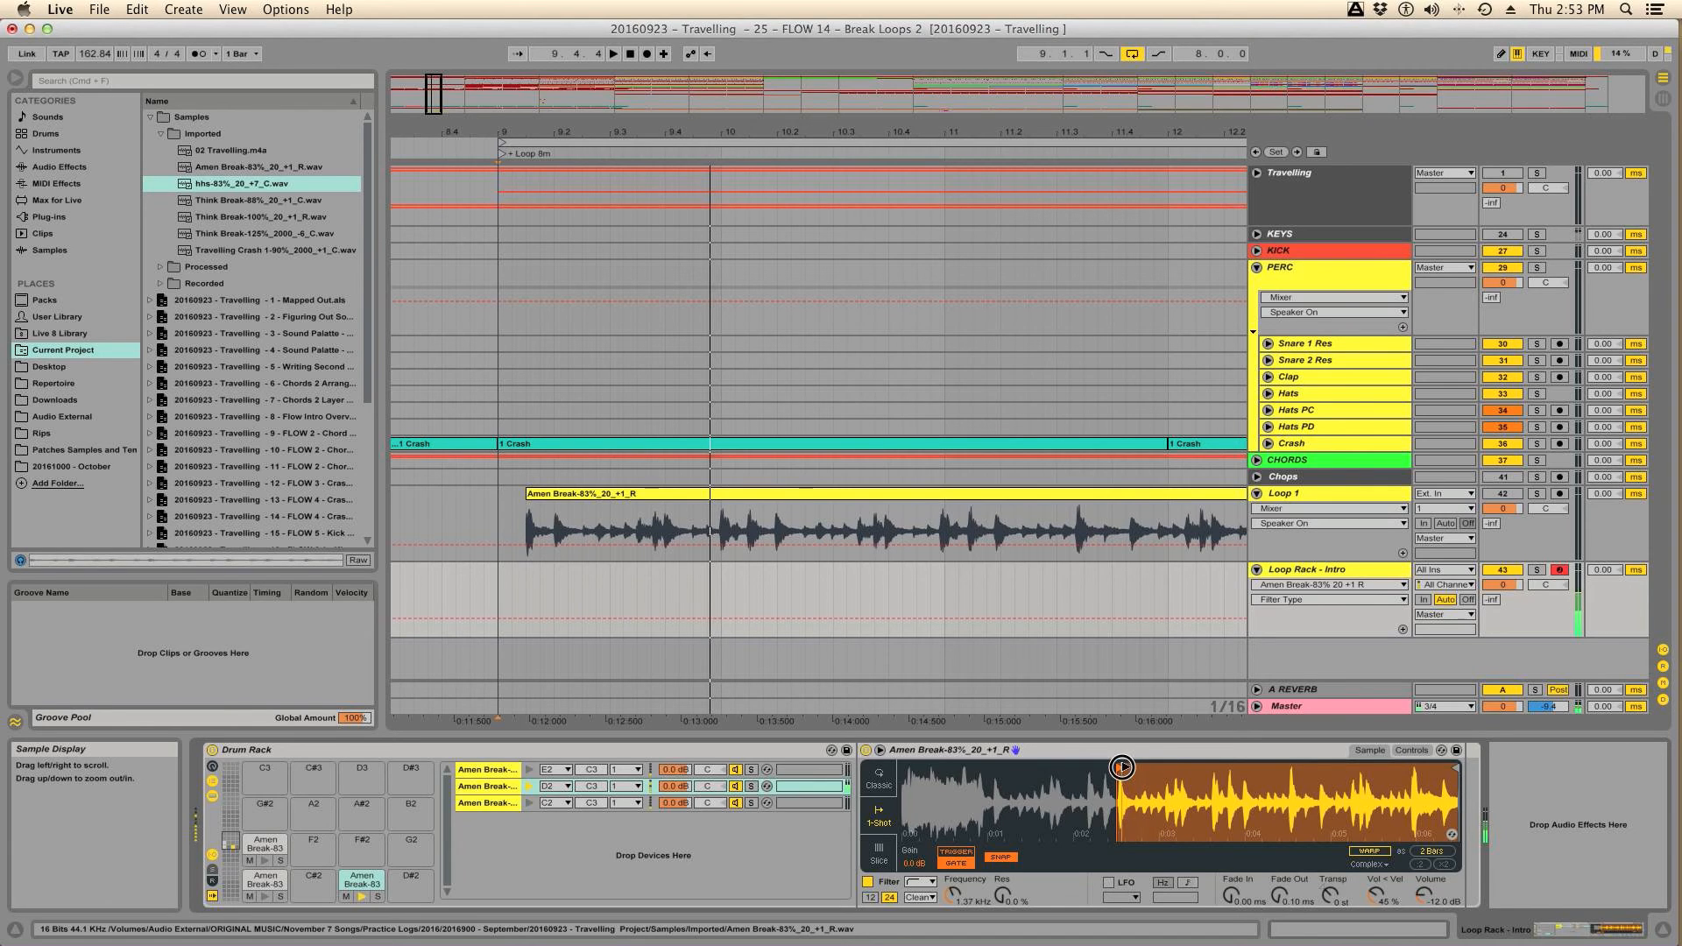
# Step: Shorten the D2 slice to about one beat and align its start marker closely with the hit's transient
pyautogui.moveTo(1454, 767); pyautogui.dragTo(1144, 756)
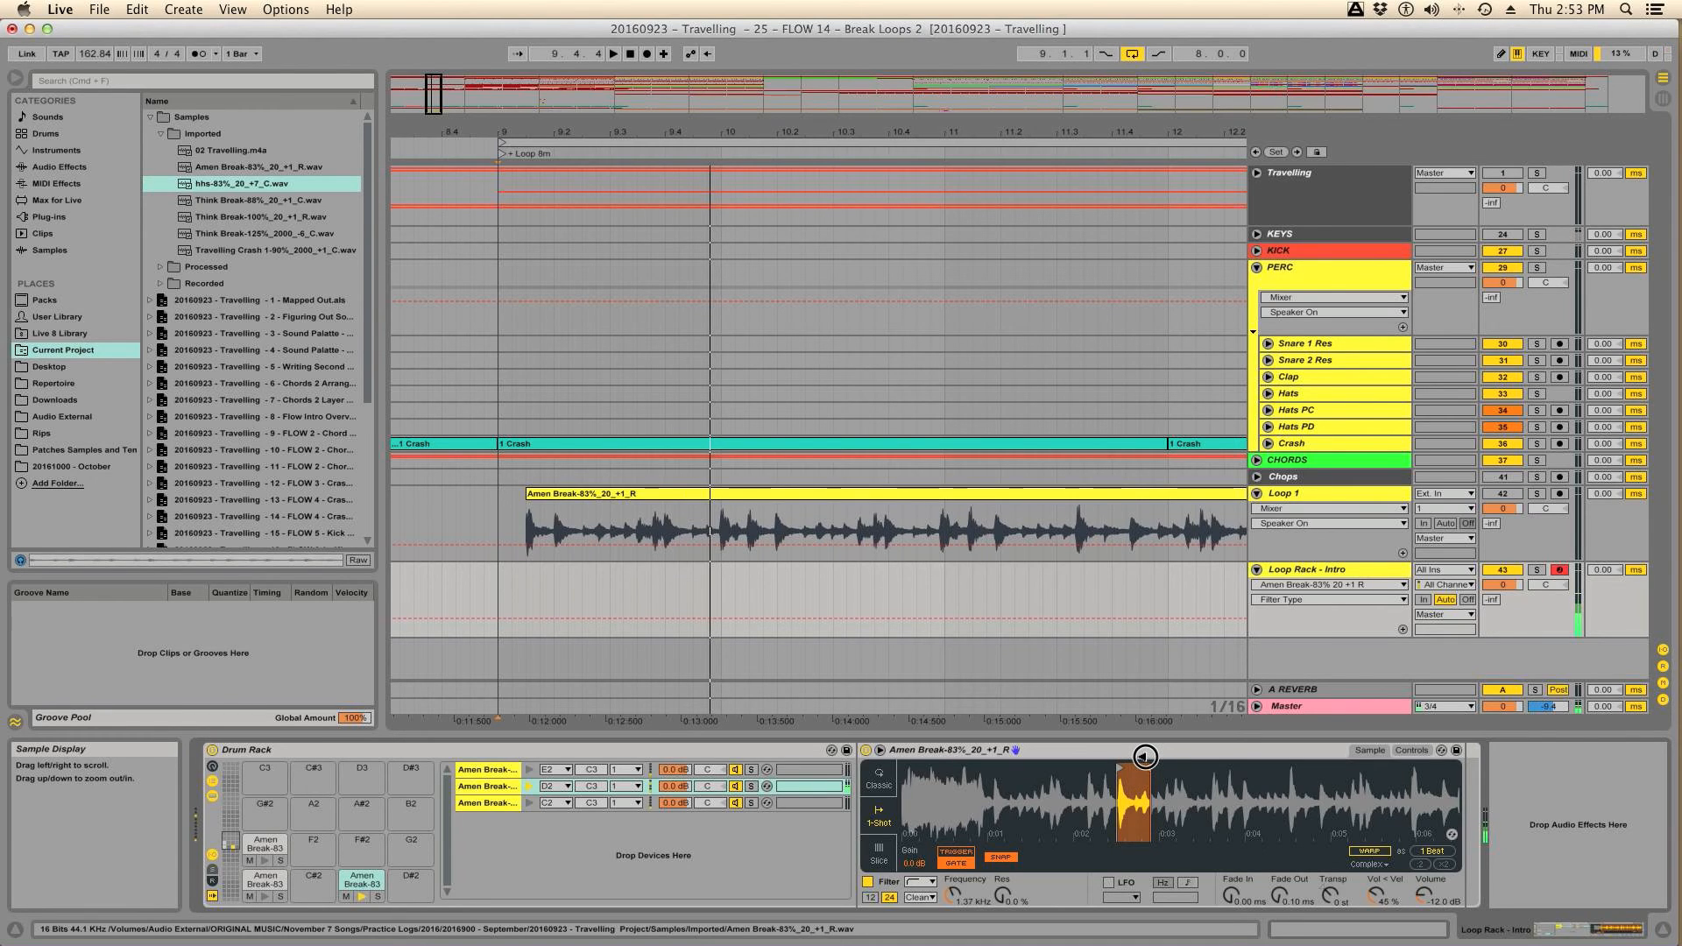
pyautogui.moveTo(1132, 789); pyautogui.dragTo(1116, 867)
pyautogui.moveTo(1028, 768)
pyautogui.mouseDown()
pyautogui.moveTo(1041, 768)
pyautogui.moveTo(1049, 911)
pyautogui.mouseUp()
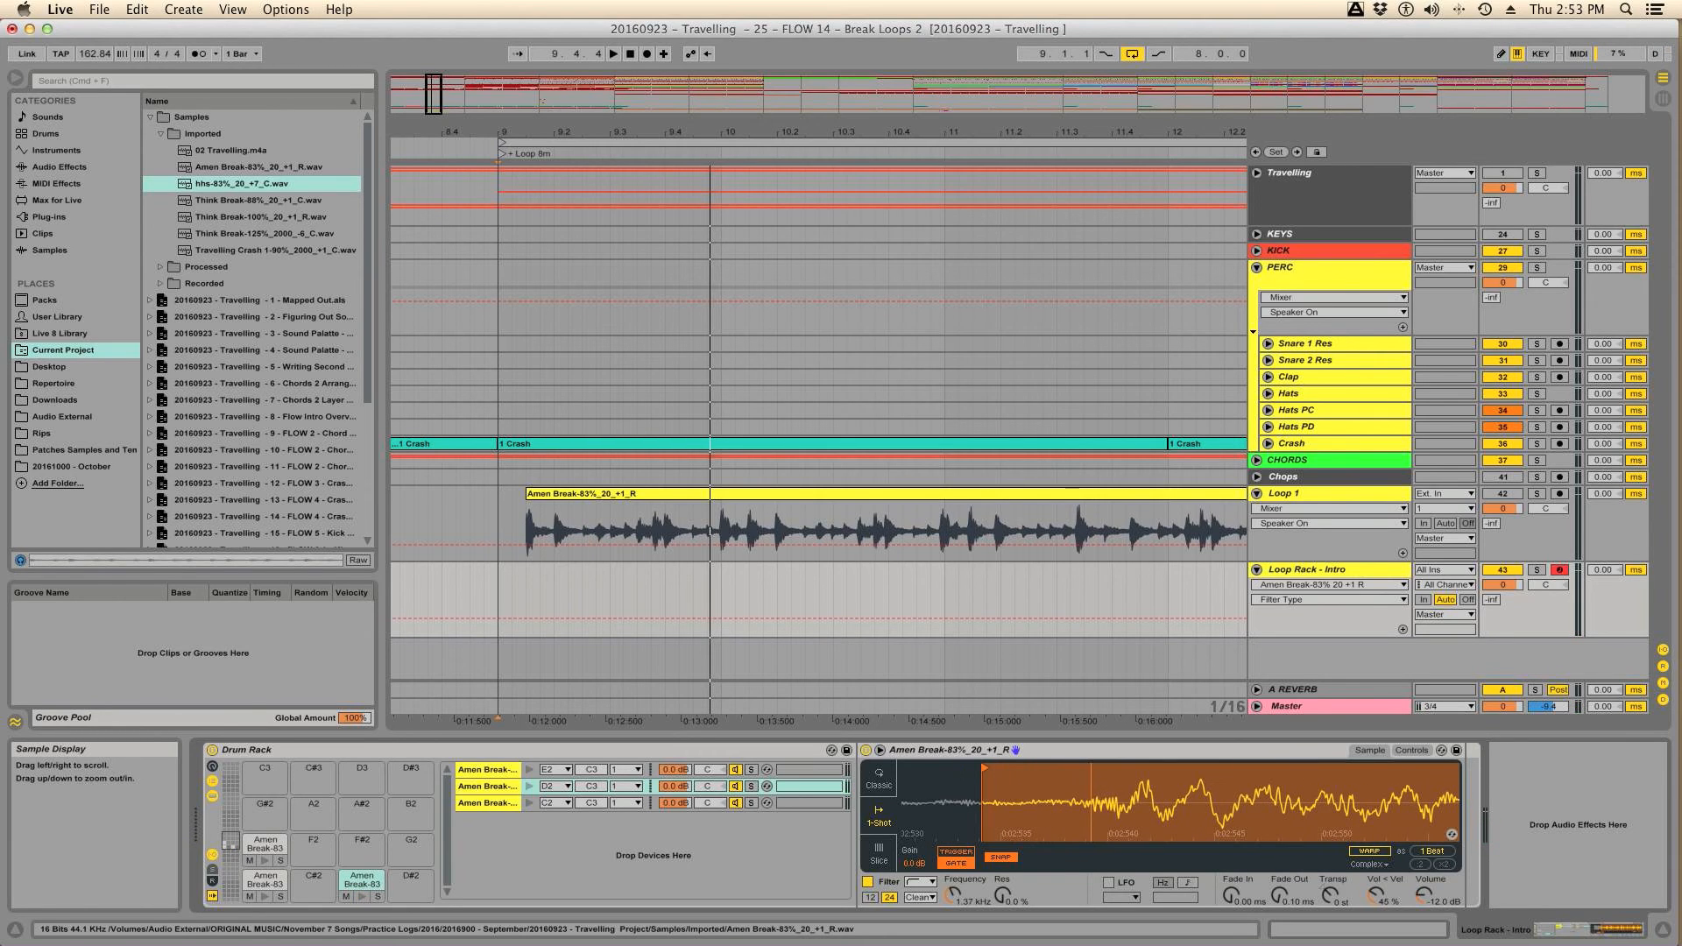
pyautogui.moveTo(984, 768)
pyautogui.mouseDown()
pyautogui.moveTo(1053, 768)
pyautogui.moveTo(1050, 907)
pyautogui.mouseUp()
pyautogui.moveTo(1051, 811)
pyautogui.mouseDown()
pyautogui.moveTo(1051, 753)
pyautogui.moveTo(1049, 801)
pyautogui.moveTo(1046, 770)
pyautogui.mouseUp()
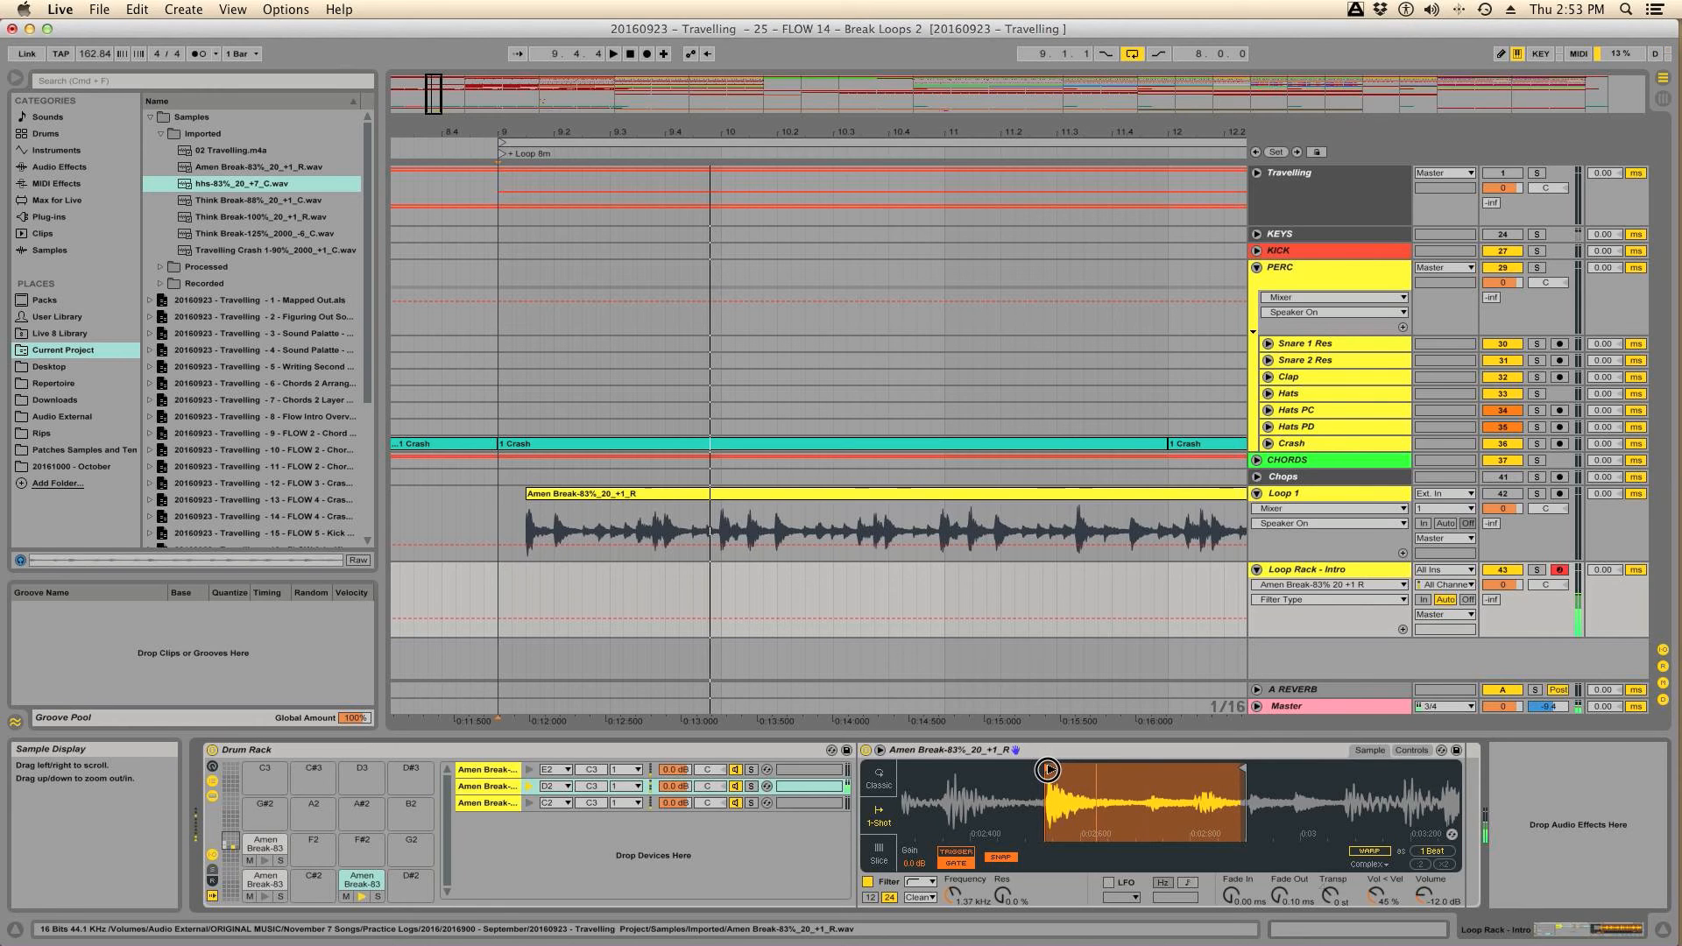
pyautogui.moveTo(1049, 799)
pyautogui.mouseDown()
pyautogui.moveTo(1054, 902)
pyautogui.moveTo(1170, 793)
pyautogui.moveTo(1082, 819)
pyautogui.moveTo(1082, 881)
pyautogui.mouseUp()
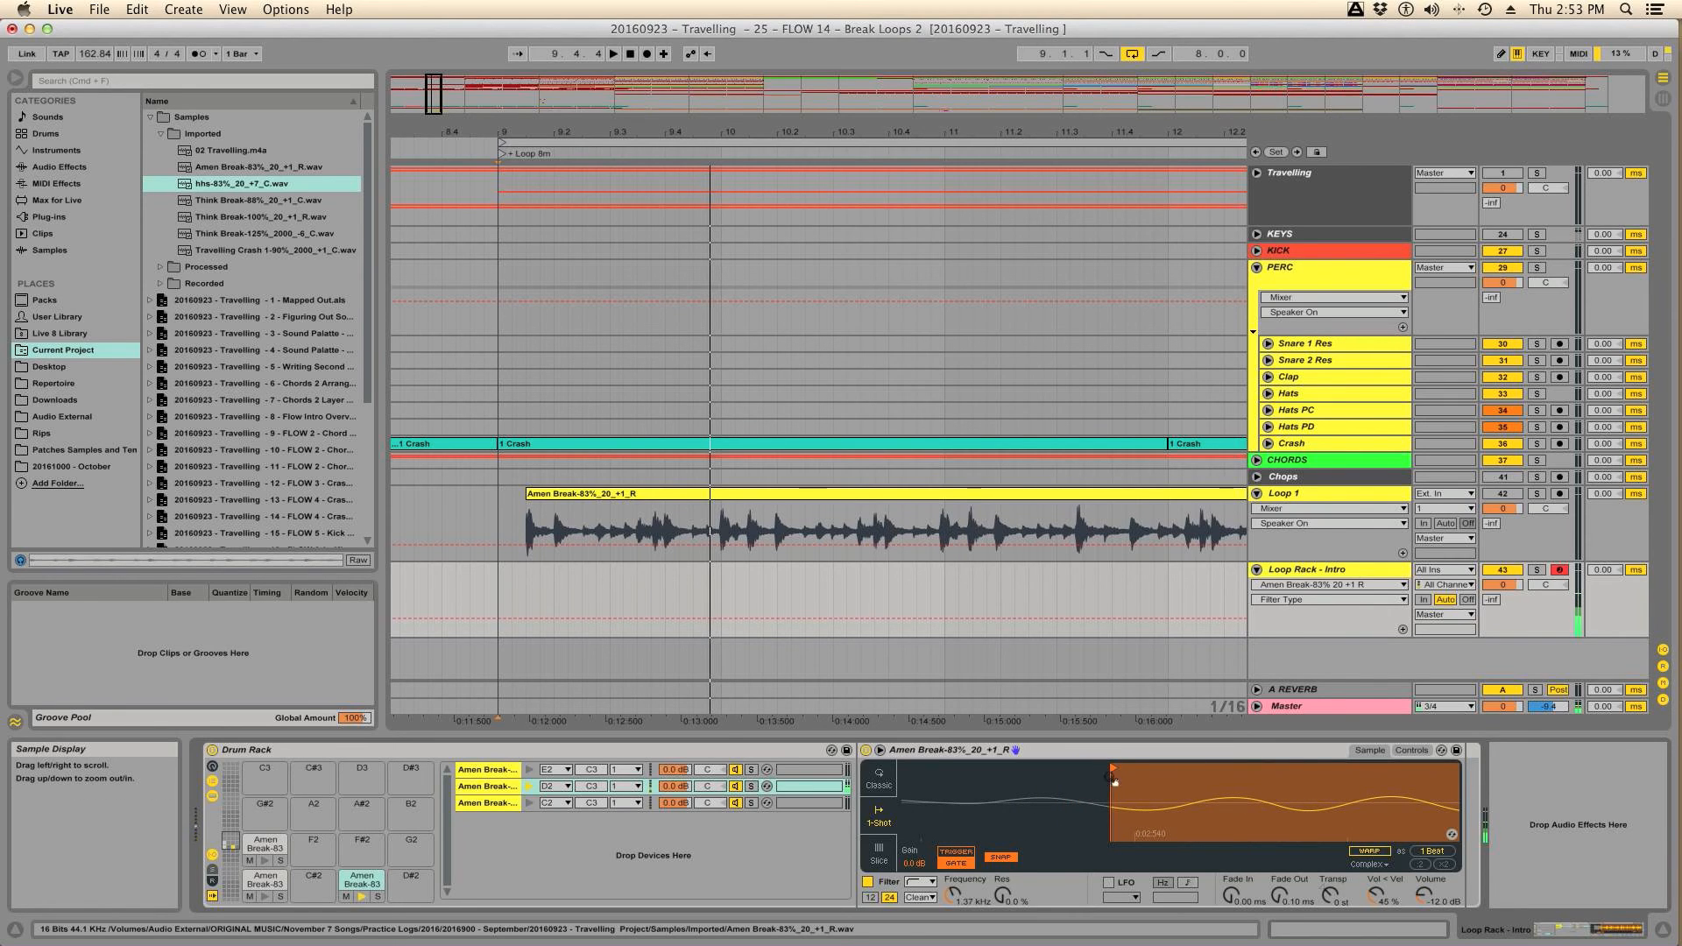
pyautogui.moveTo(1110, 767)
pyautogui.mouseDown()
pyautogui.moveTo(1051, 768)
pyautogui.moveTo(1088, 767)
pyautogui.moveTo(1087, 784)
pyautogui.moveTo(1084, 705)
pyautogui.mouseUp()
# Step: Place the D2 slice's end marker at about 2.9 s, just before the next hit, and set Fade Out to 0.00 ms
pyautogui.moveTo(1230, 795)
pyautogui.mouseDown()
pyautogui.moveTo(1232, 832)
pyautogui.moveTo(1089, 841)
pyautogui.moveTo(1191, 846)
pyautogui.moveTo(1187, 796)
pyautogui.mouseUp()
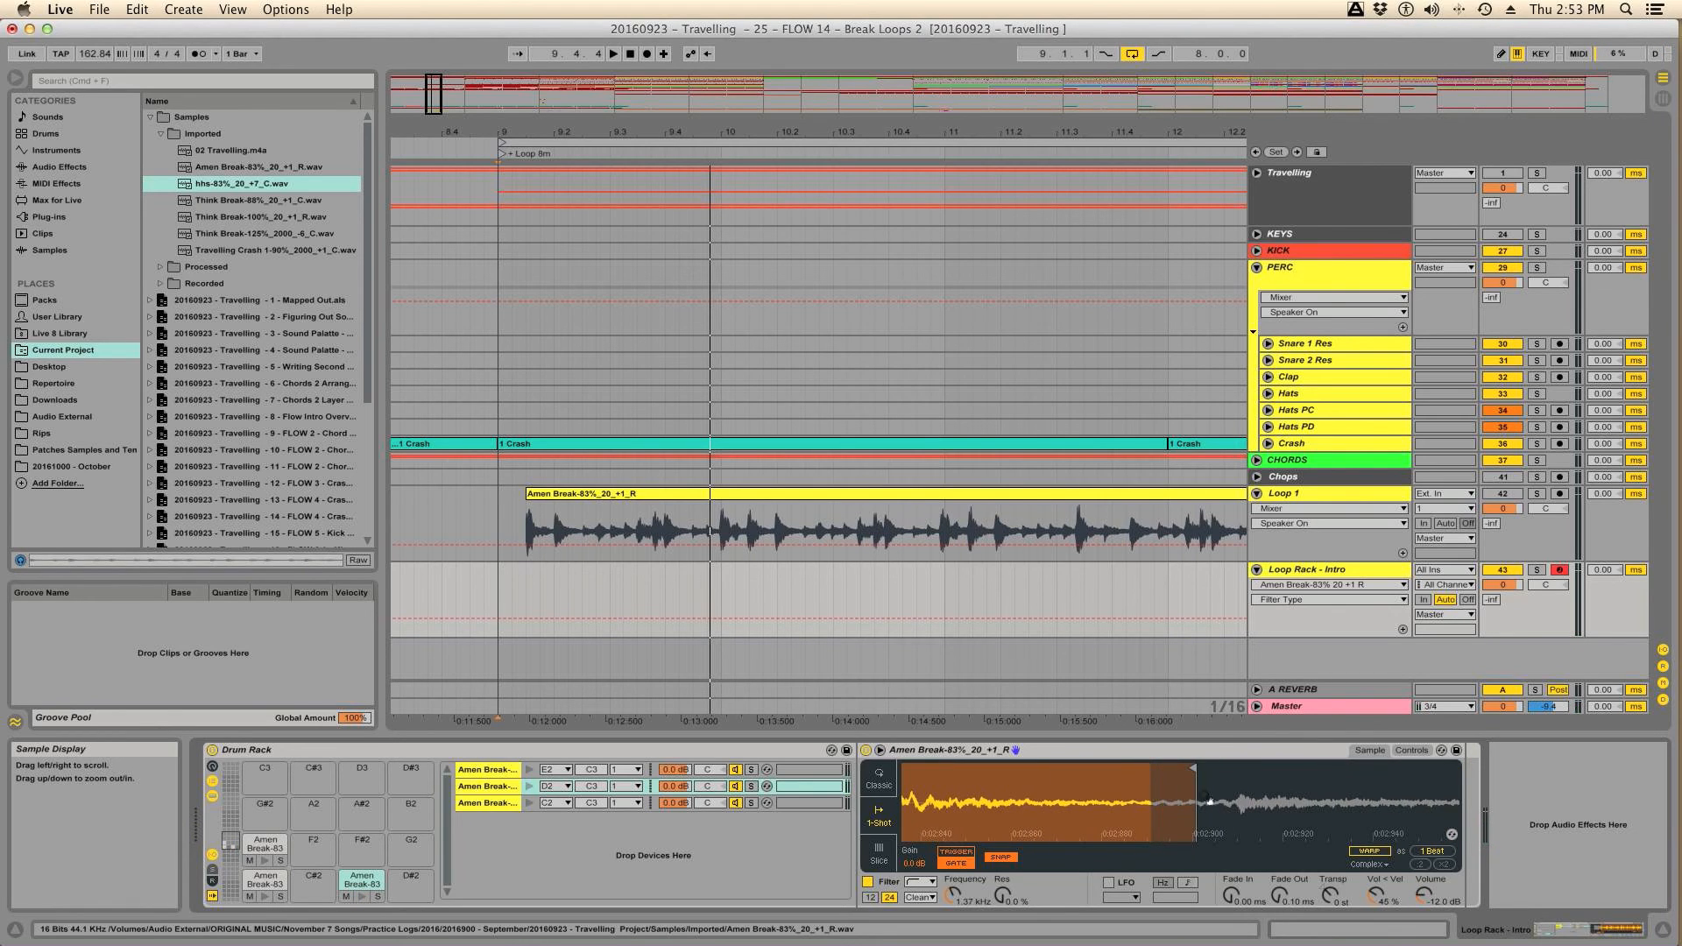
pyautogui.moveTo(1279, 895); pyautogui.dragTo(1279, 911)
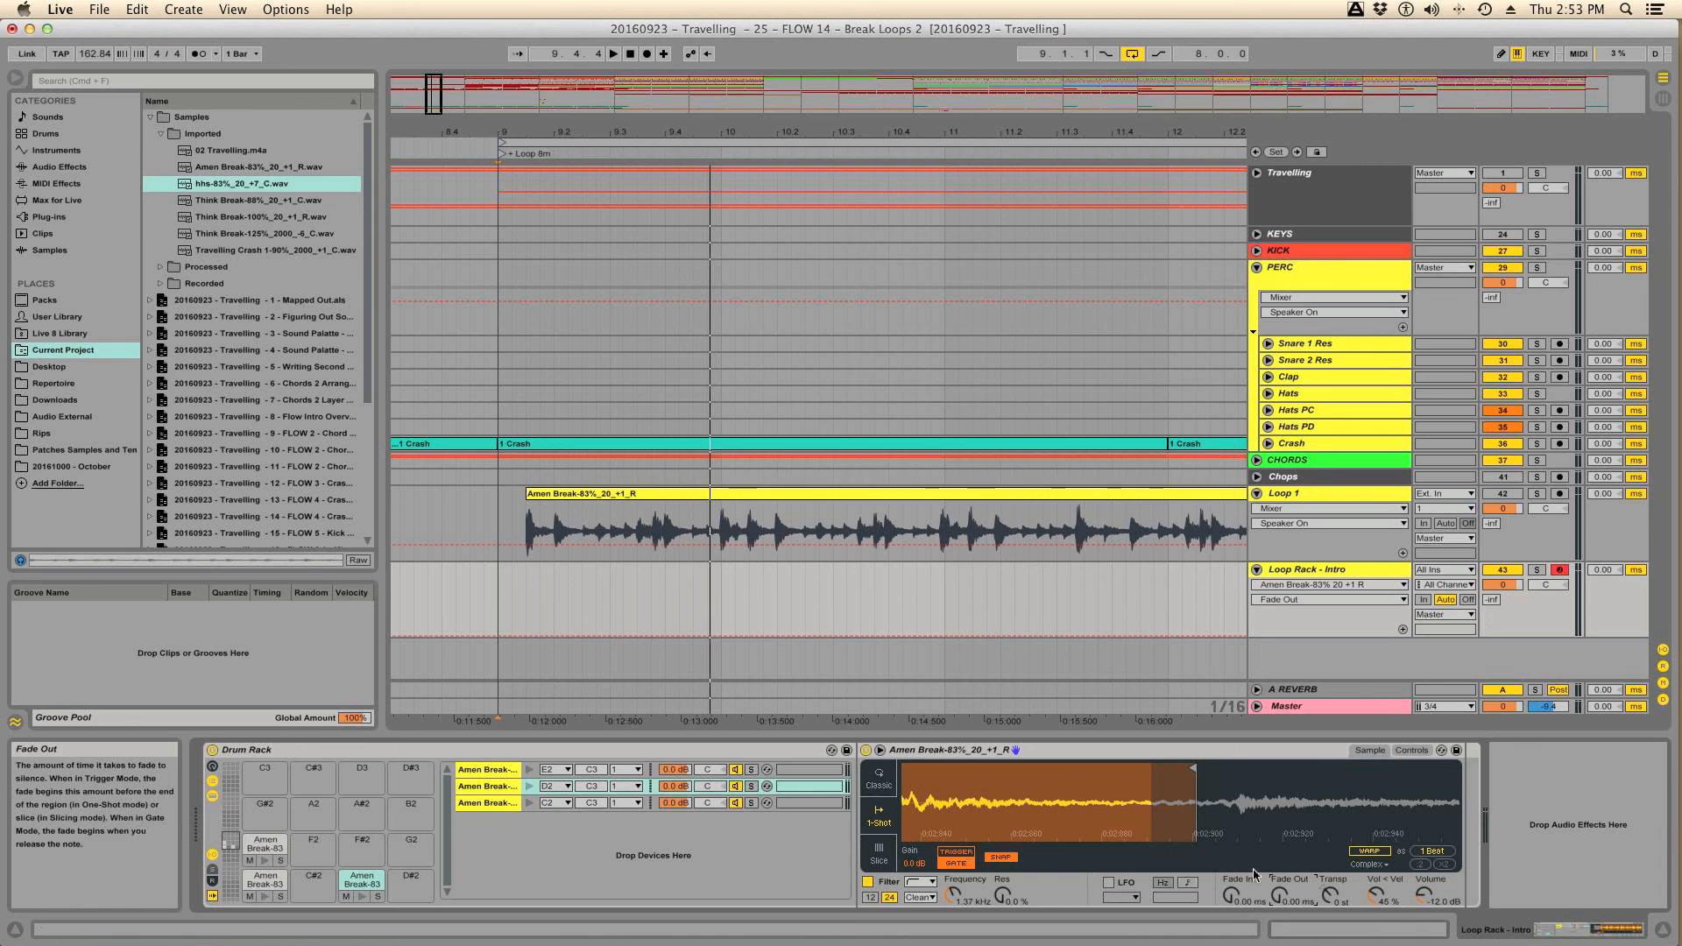
pyautogui.moveTo(1187, 769)
pyautogui.mouseDown()
pyautogui.moveTo(1357, 768)
pyautogui.moveTo(1200, 768)
pyautogui.moveTo(1224, 768)
pyautogui.mouseUp()
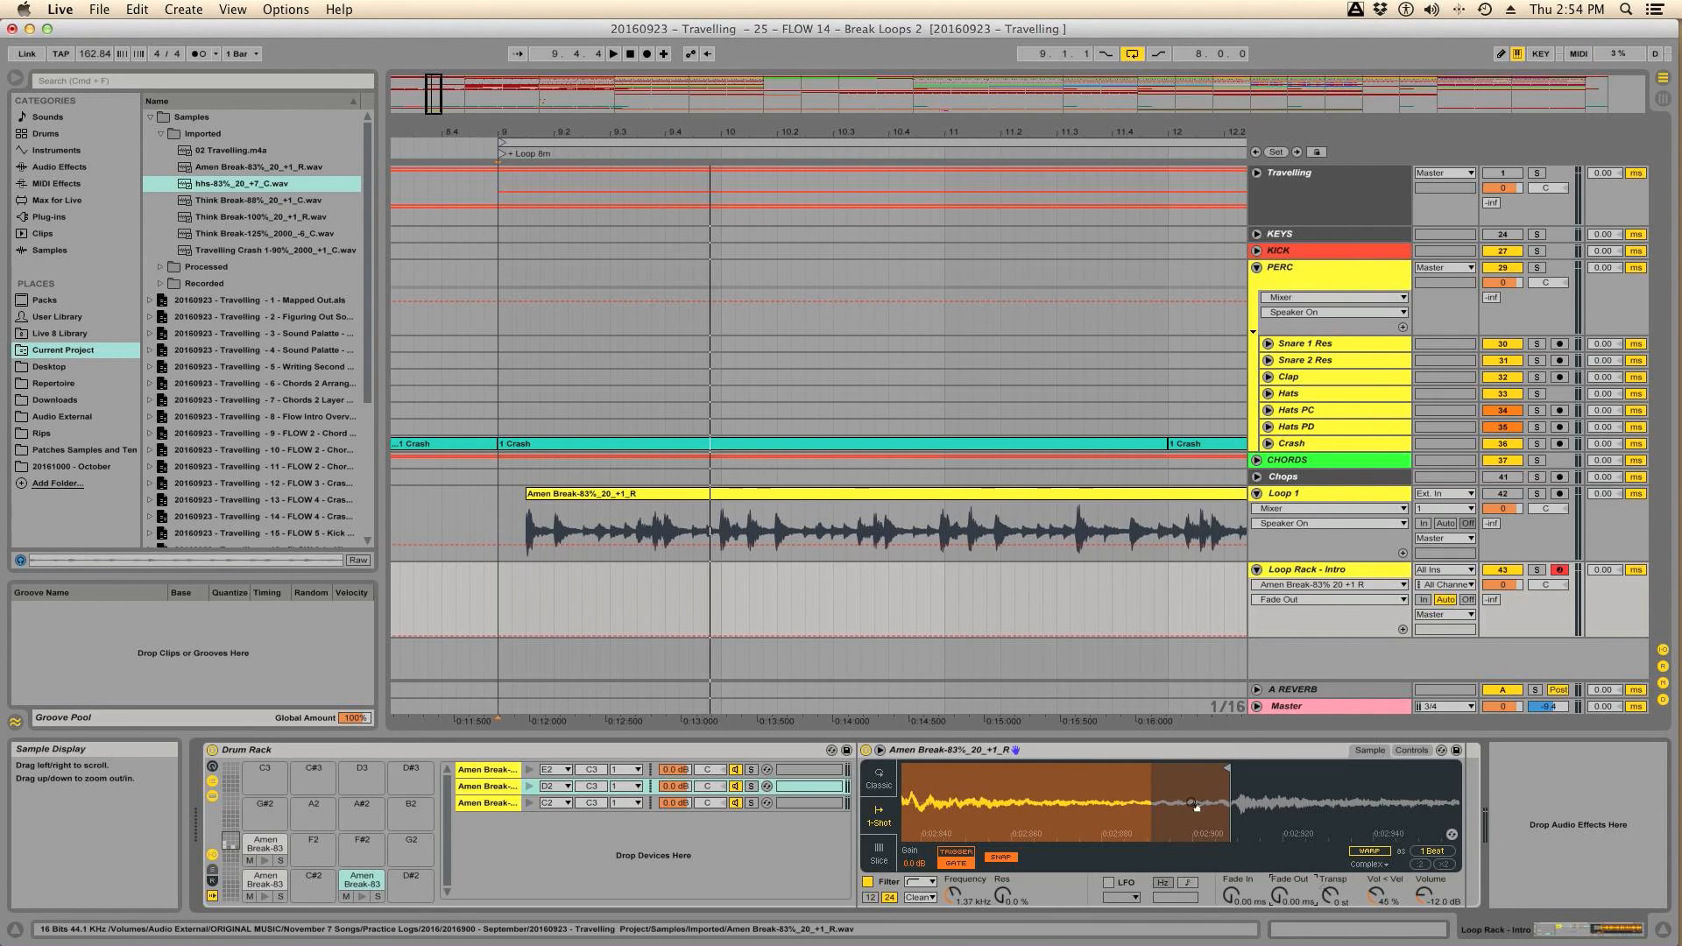
pyautogui.moveTo(1131, 814); pyautogui.dragTo(1132, 771)
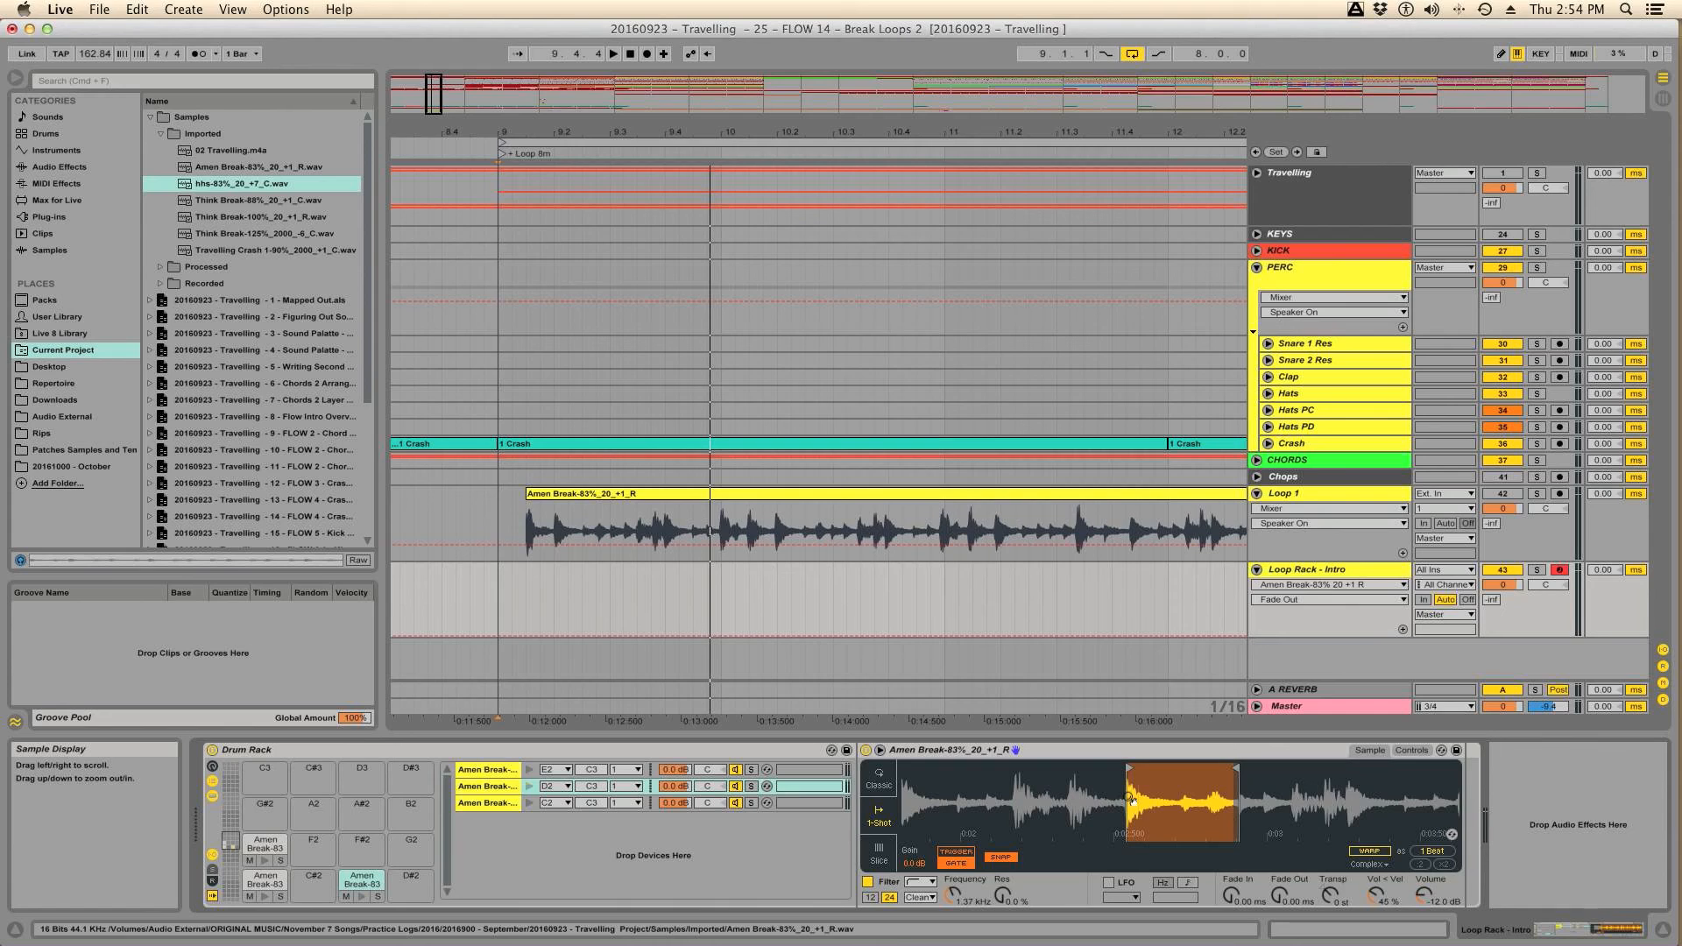
# Step: Play the C2 and D2 pads alternately to check the trimmed D2 slice against the C2 slice
pyautogui.press('s')
pyautogui.press('a')
pyautogui.press('s')
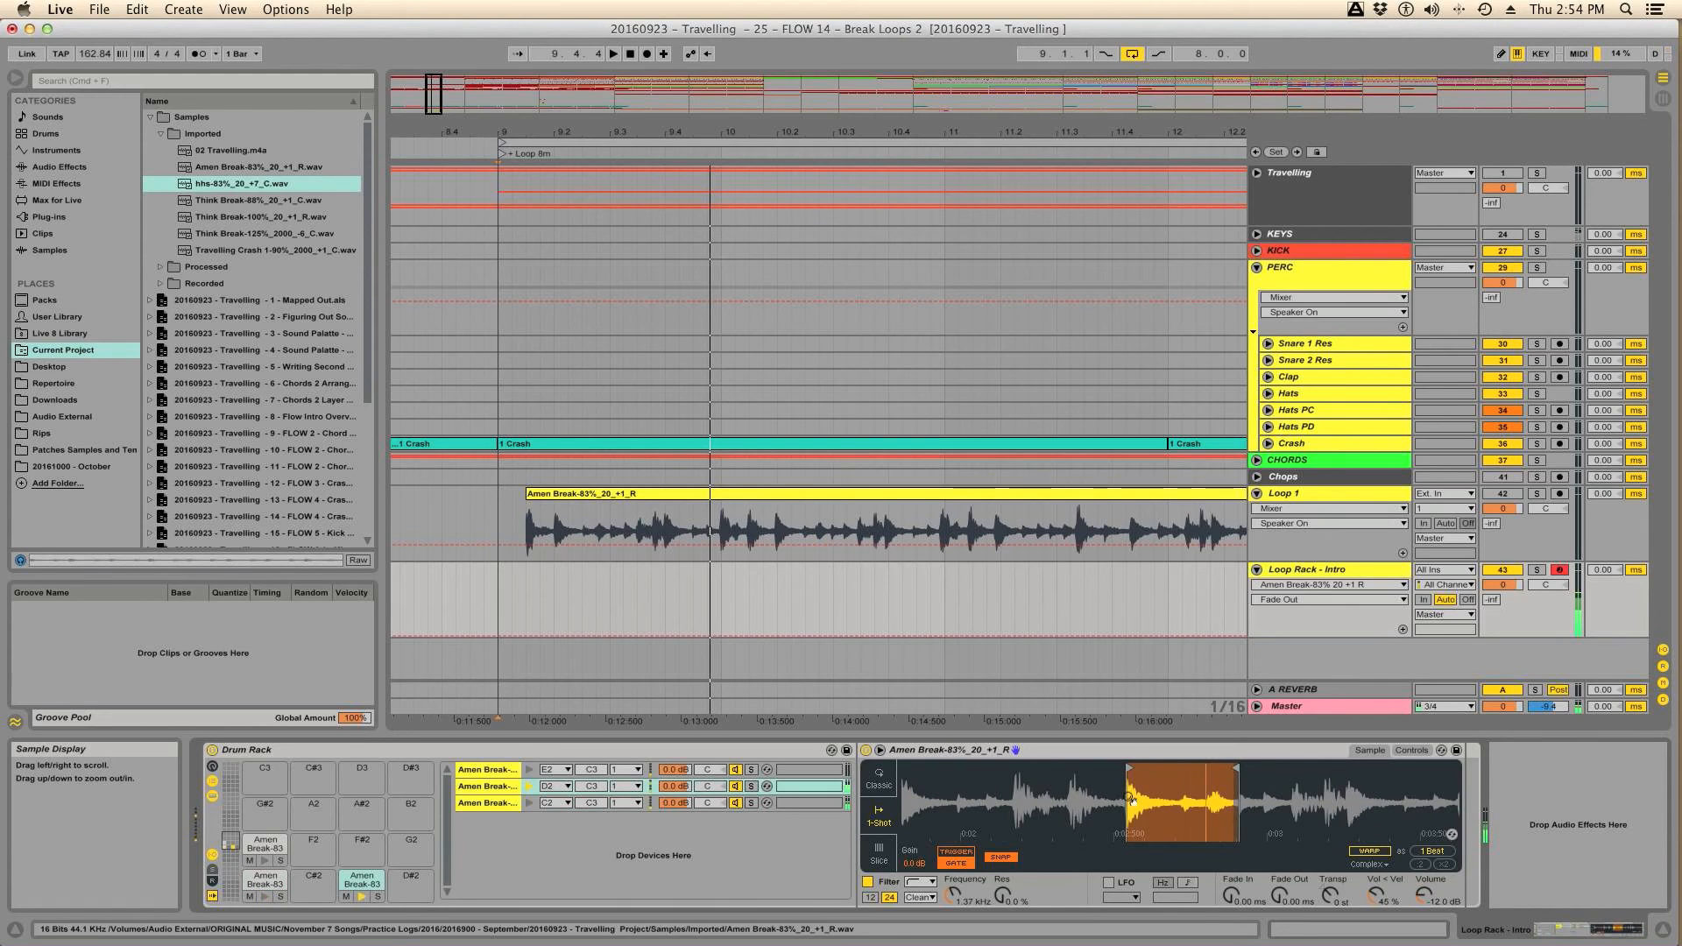
pyautogui.press('a')
pyautogui.press('s')
pyautogui.press('a')
pyautogui.press('s')
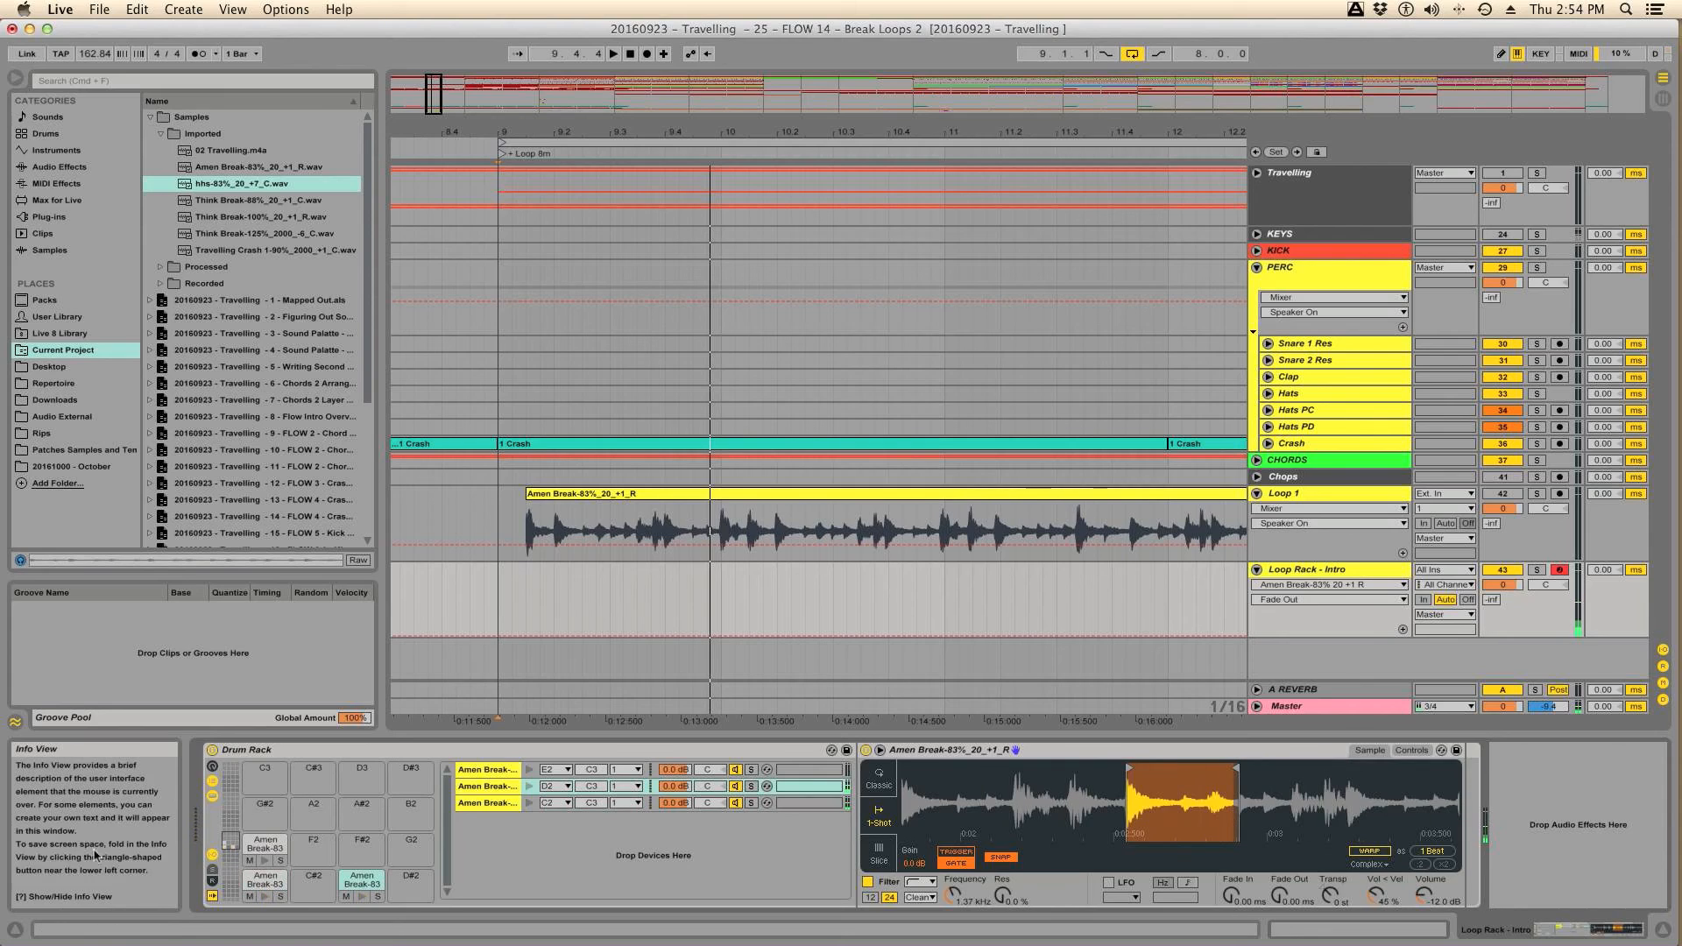
# Step: Turn on the E2 Amen Break pad's filter as high-pass with the cutoff frequency at 1.37 kHz
pyautogui.click(267, 845)
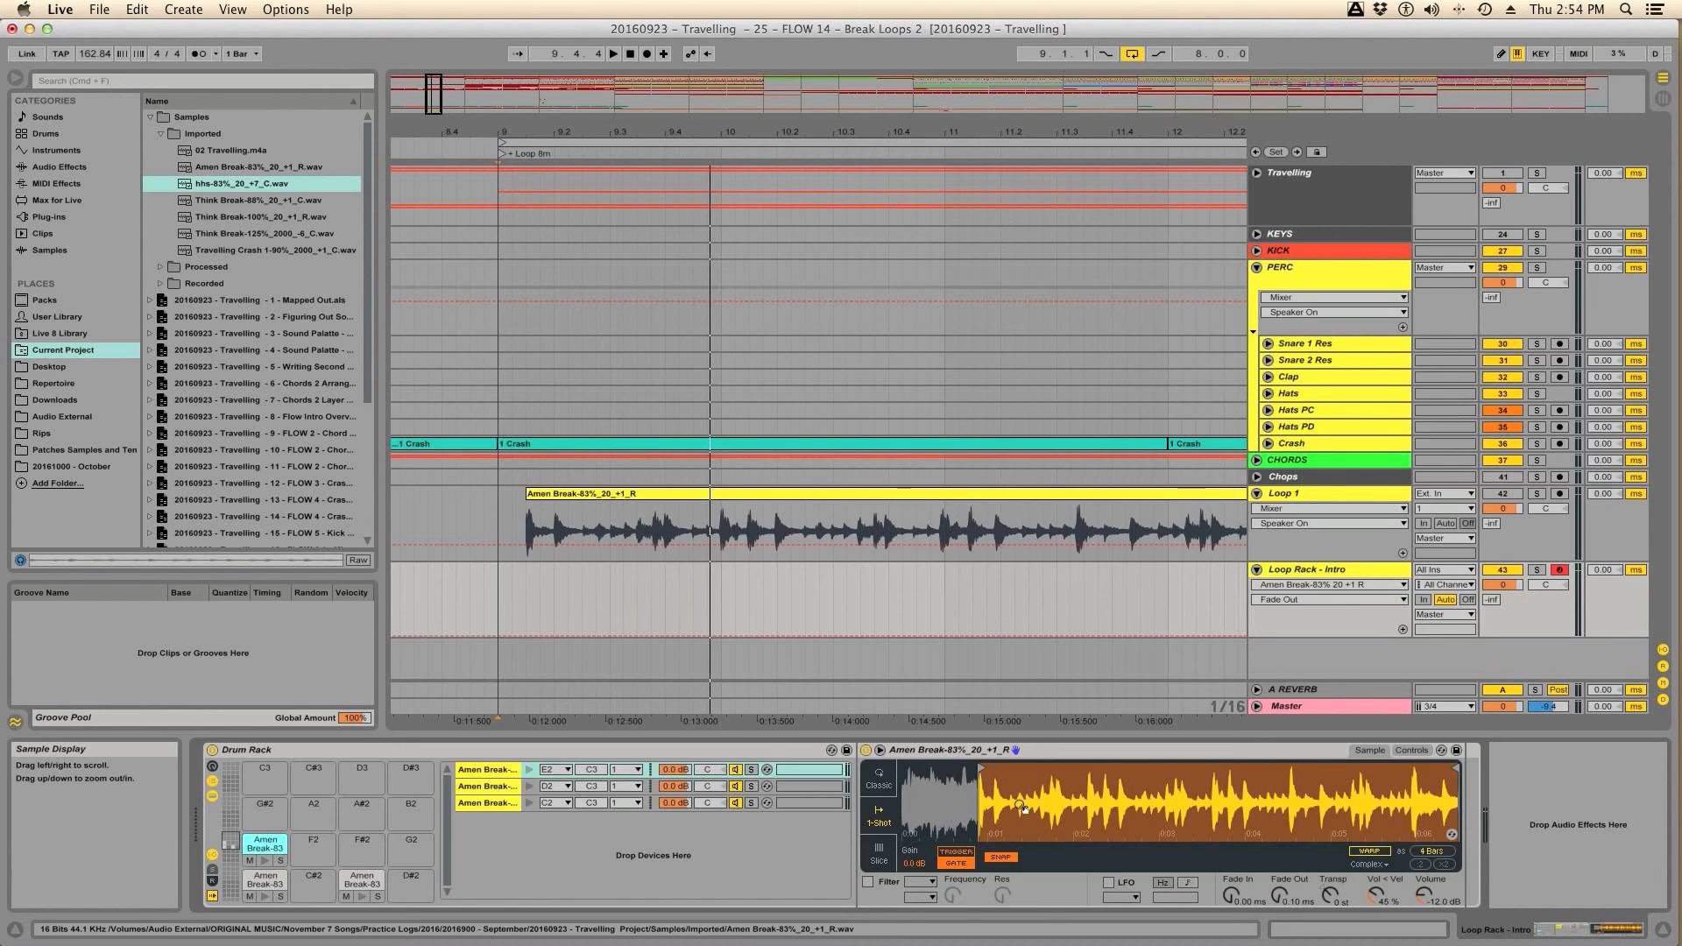
pyautogui.press('d')
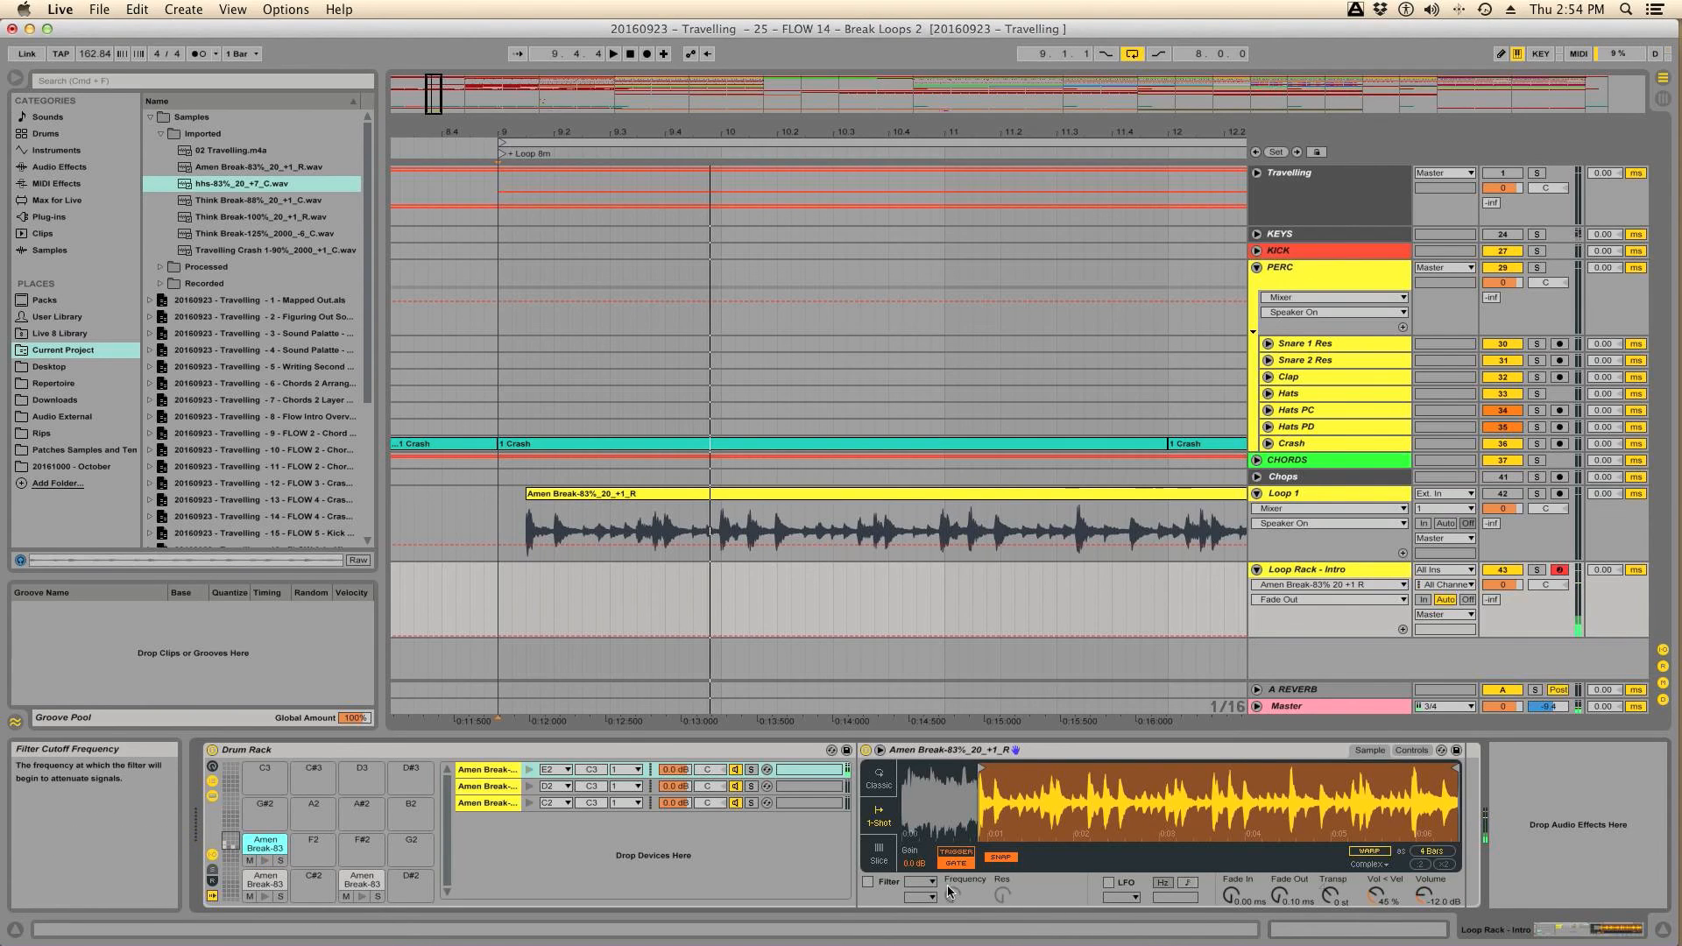
pyautogui.click(868, 882)
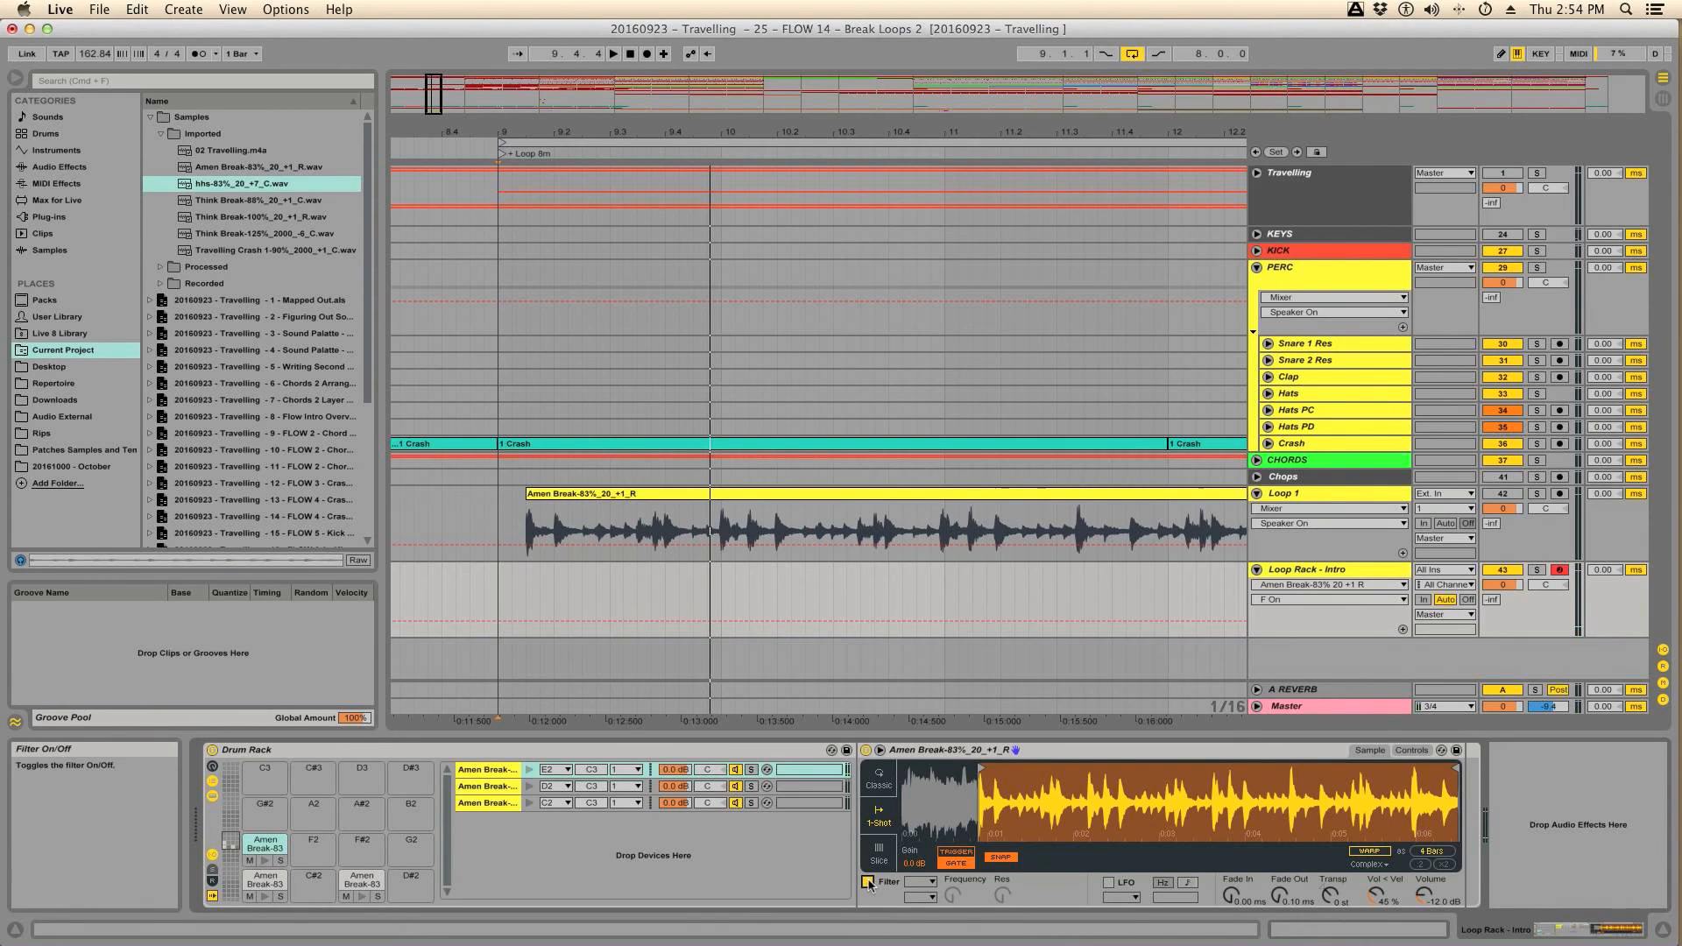
pyautogui.click(924, 883)
pyautogui.click(919, 832)
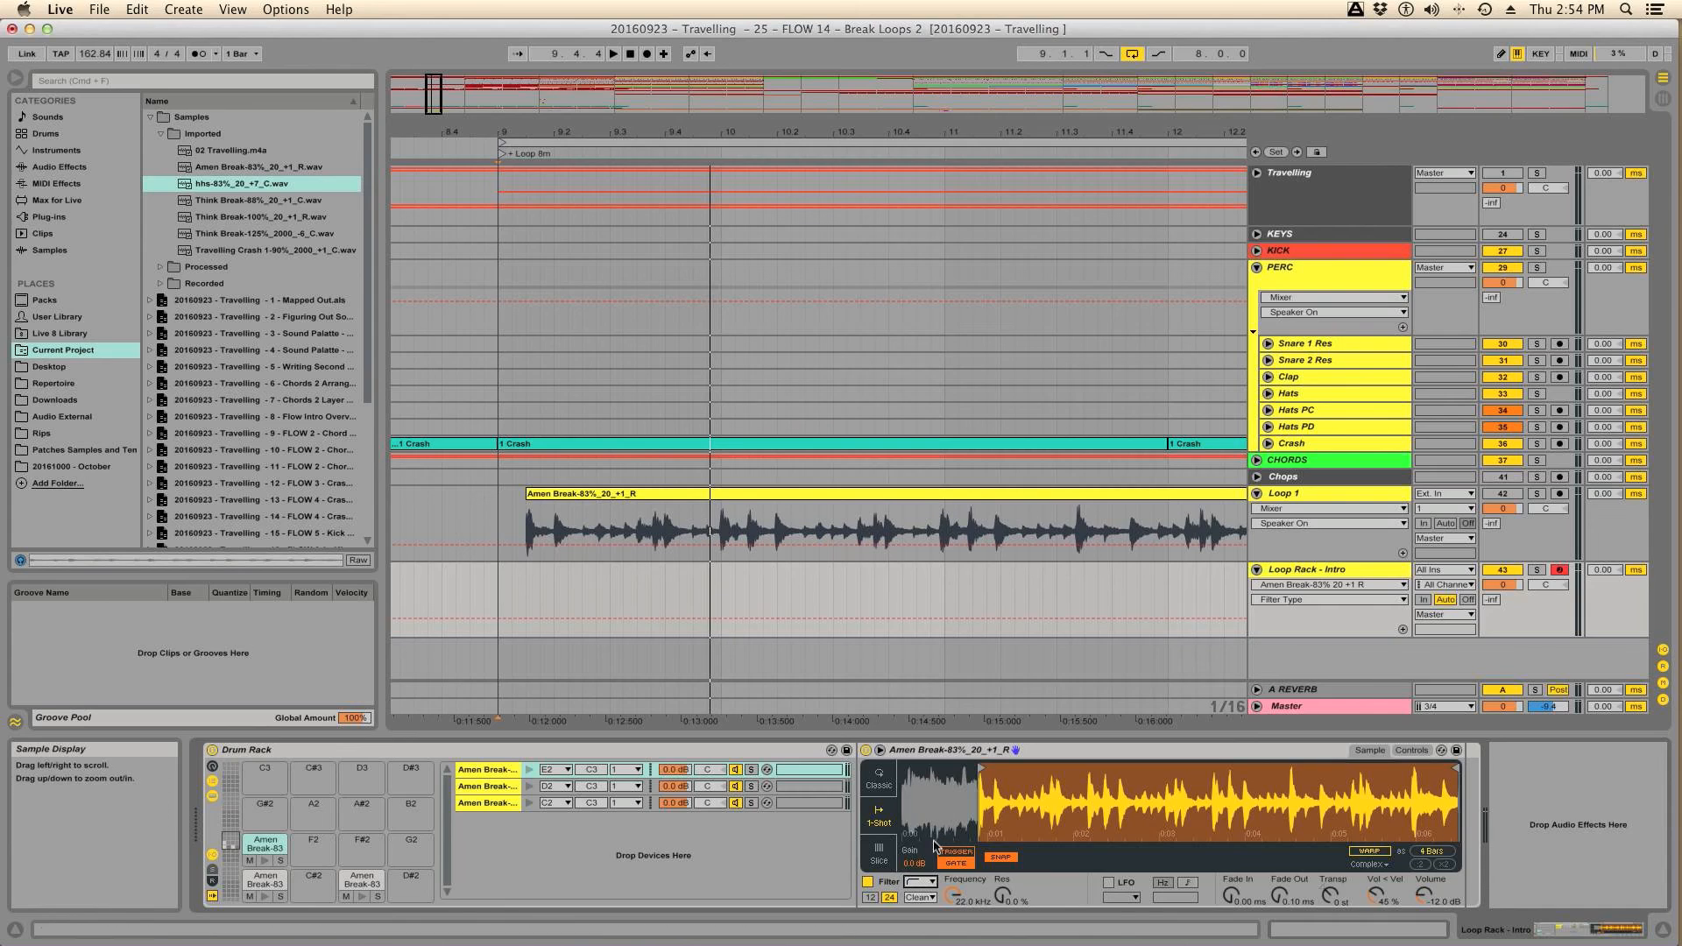
pyautogui.moveTo(950, 900); pyautogui.dragTo(951, 942)
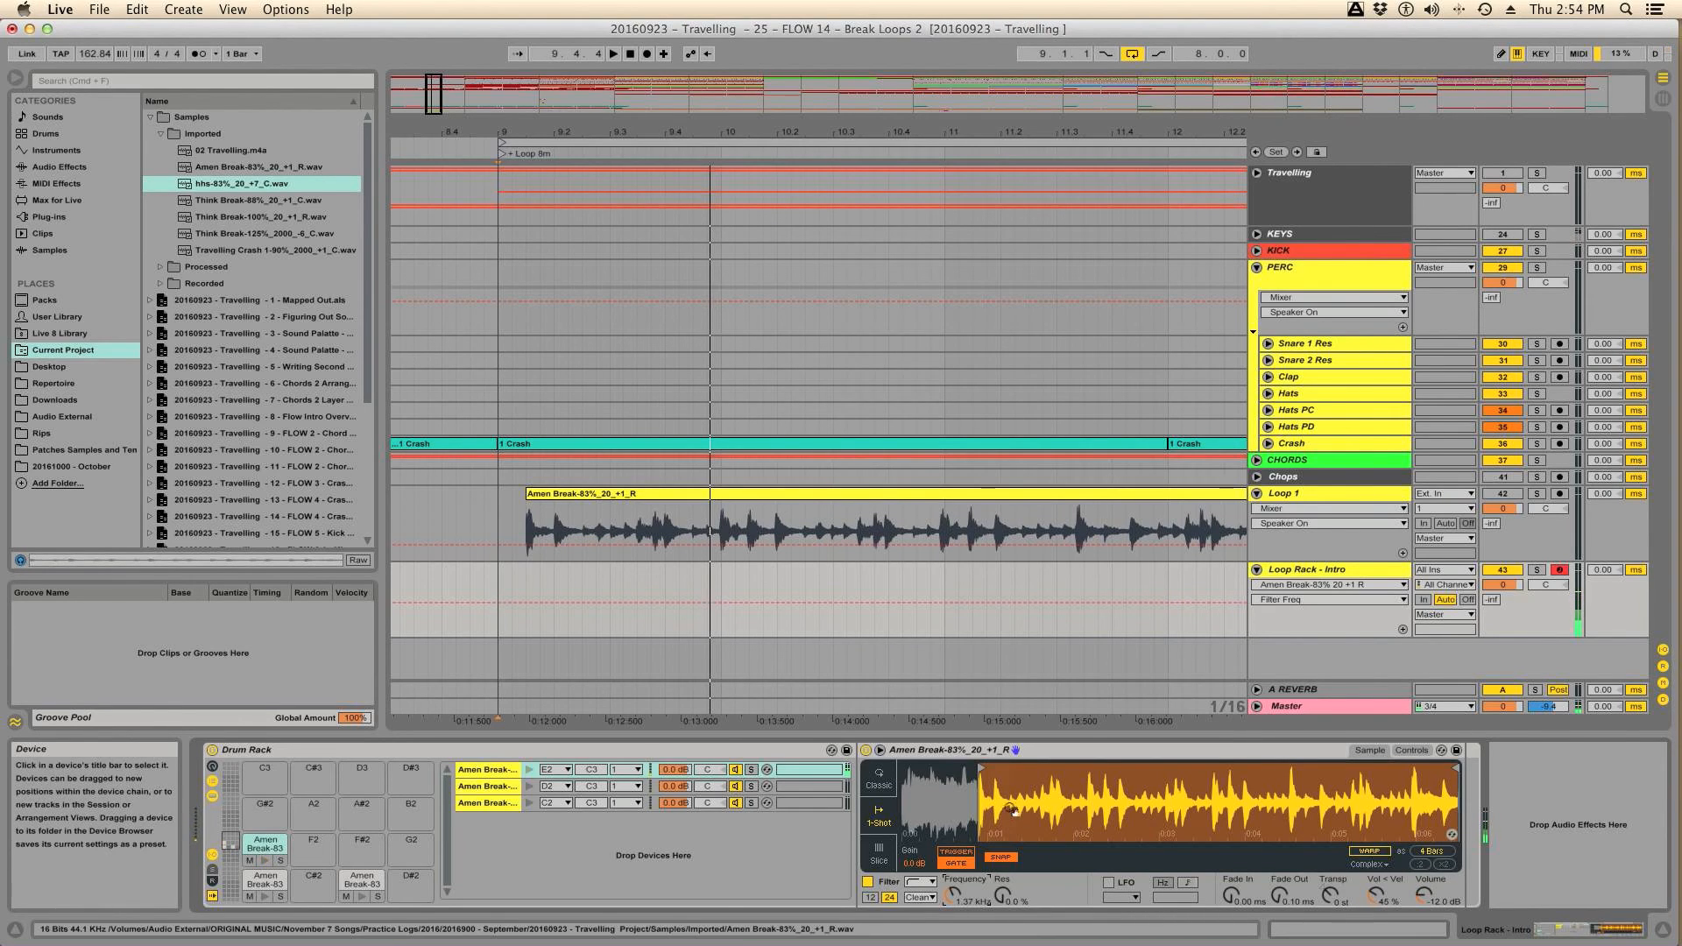
# Step: Audition start points along the E2 sample and move its start marker to a hit at about 5.6 s
pyautogui.moveTo(1008, 808); pyautogui.dragTo(980, 800)
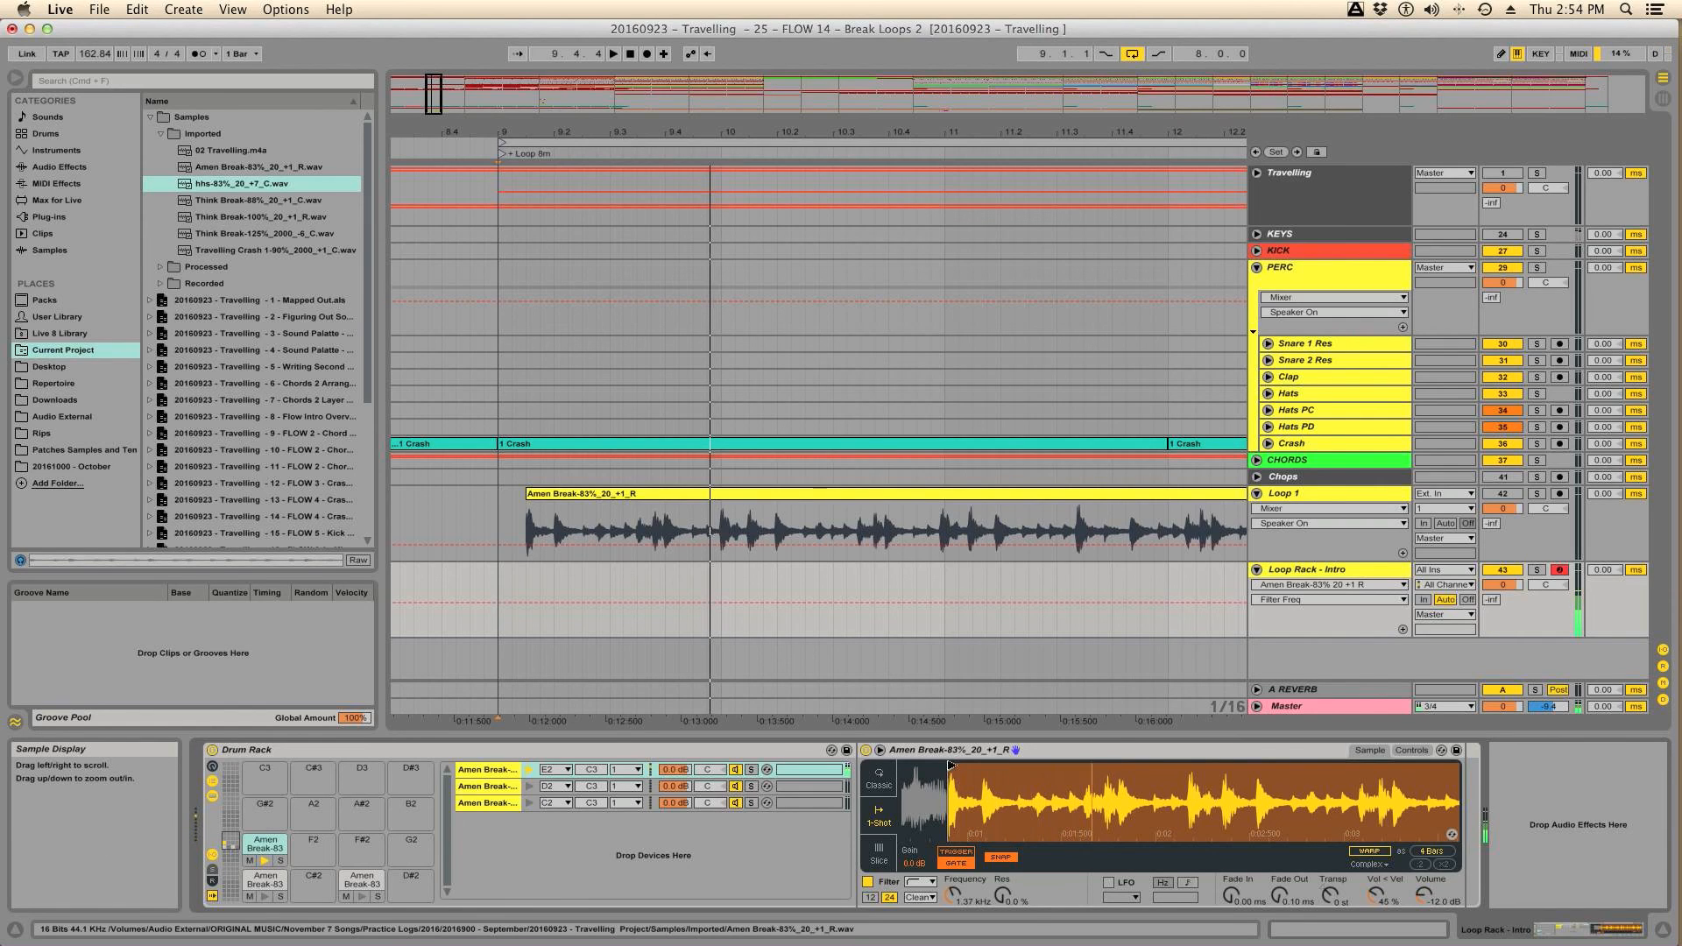
pyautogui.moveTo(951, 764); pyautogui.dragTo(1017, 766)
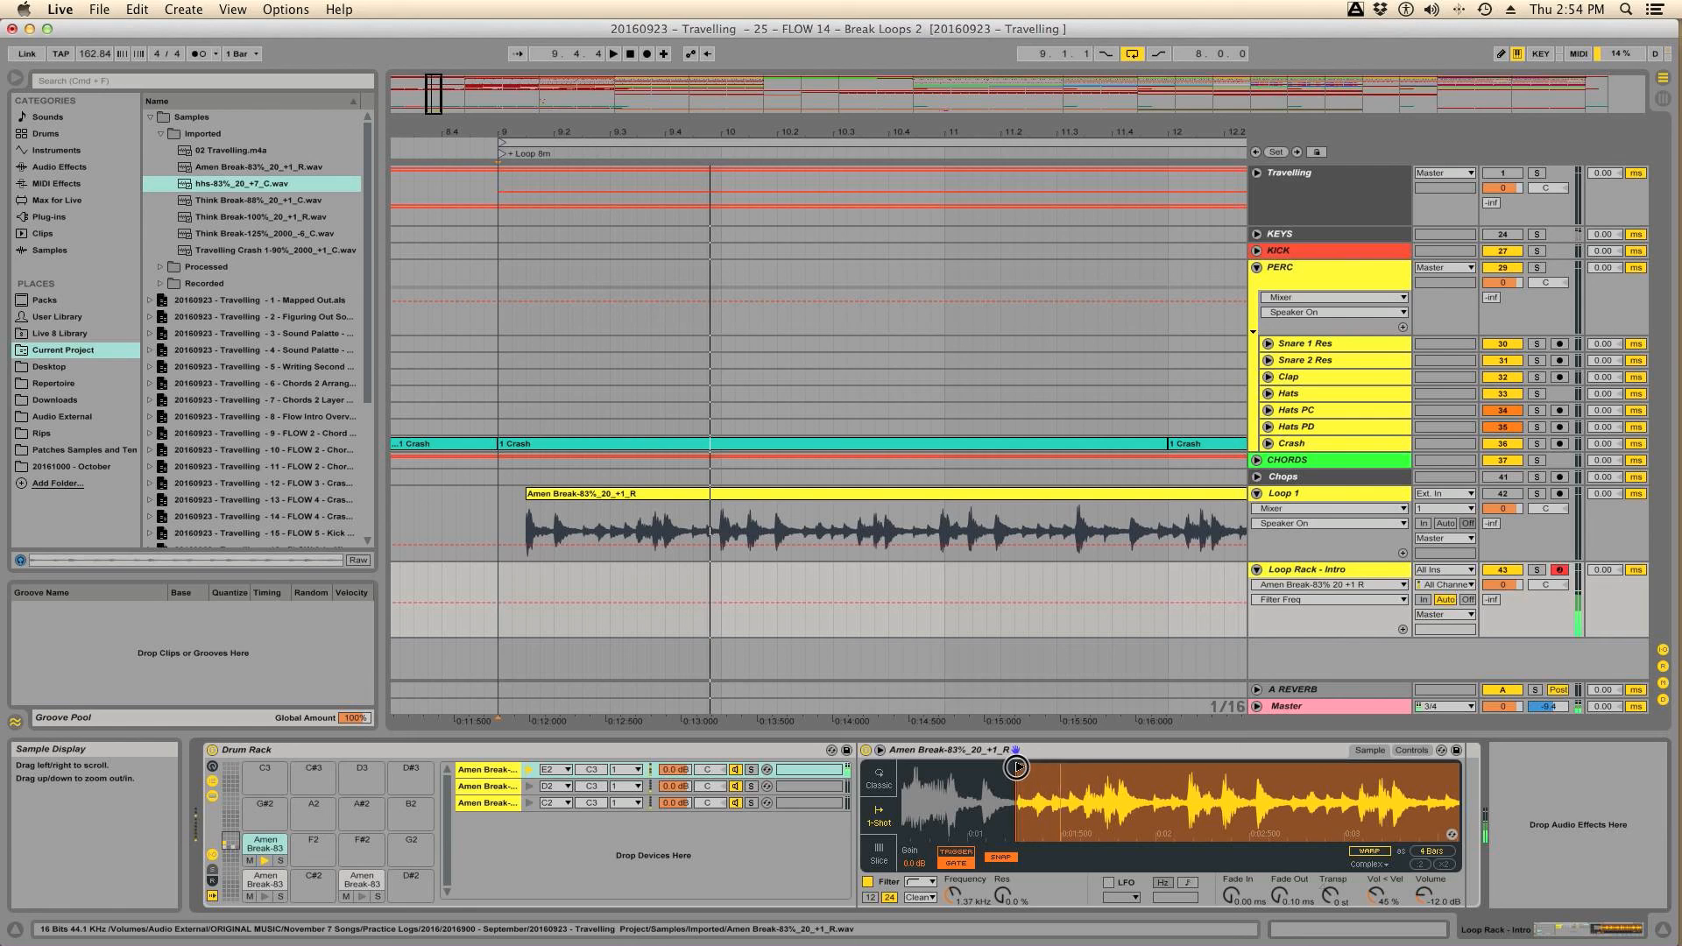
pyautogui.moveTo(1016, 766); pyautogui.dragTo(1292, 790)
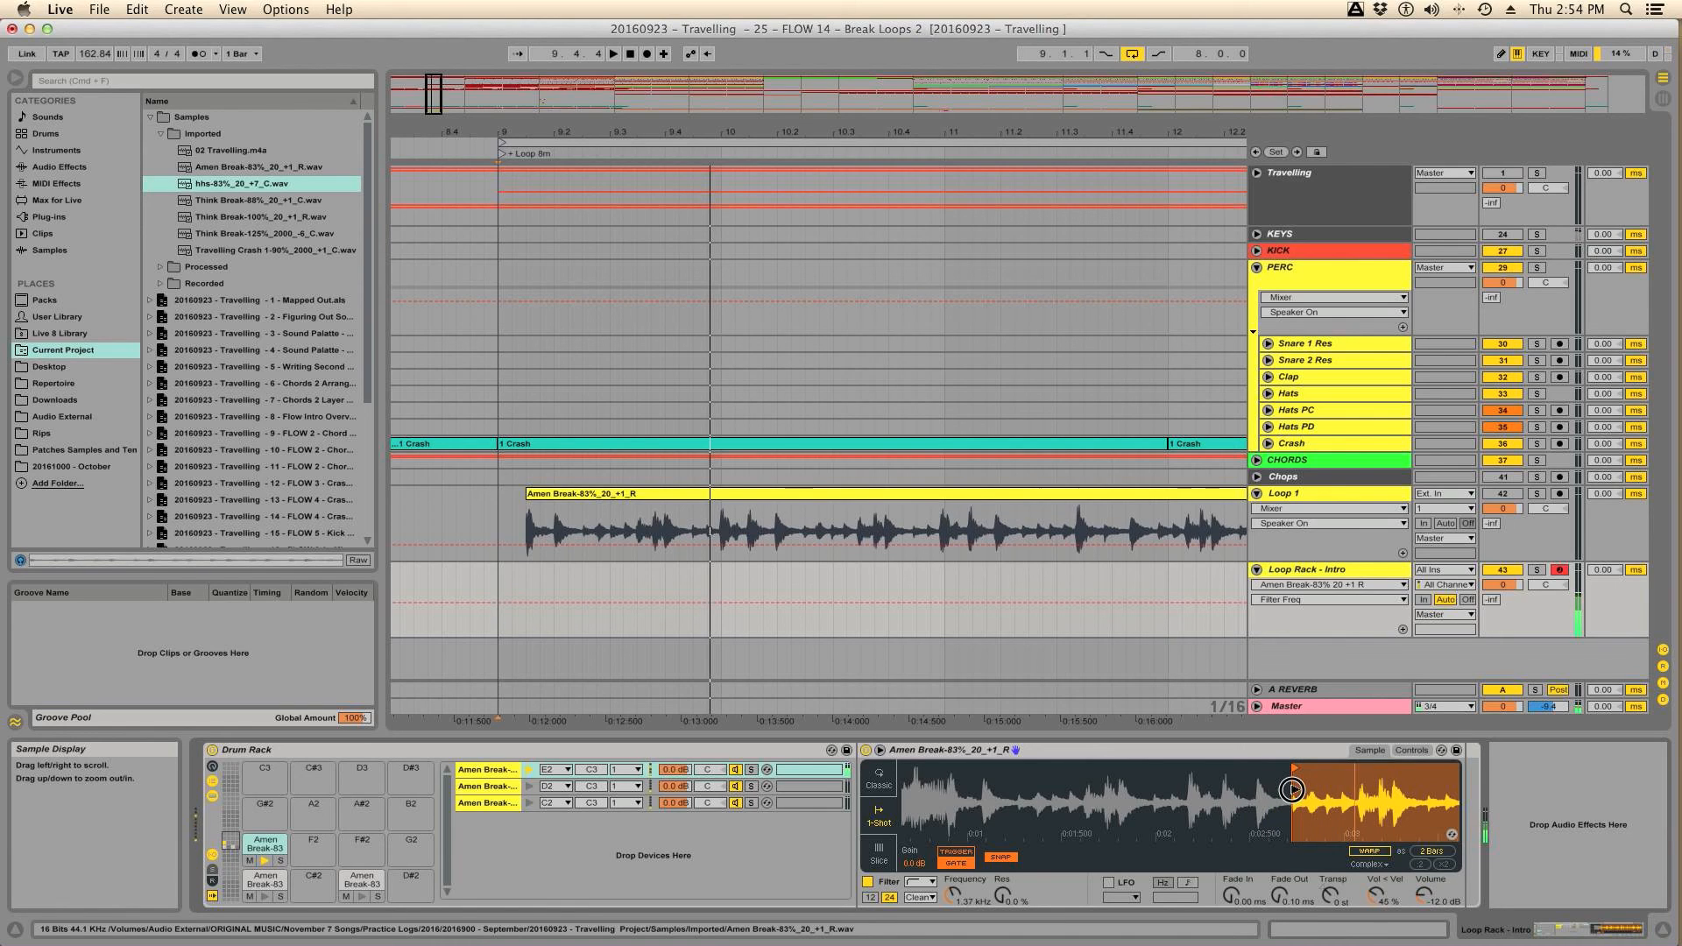
pyautogui.moveTo(1297, 801); pyautogui.dragTo(1070, 777)
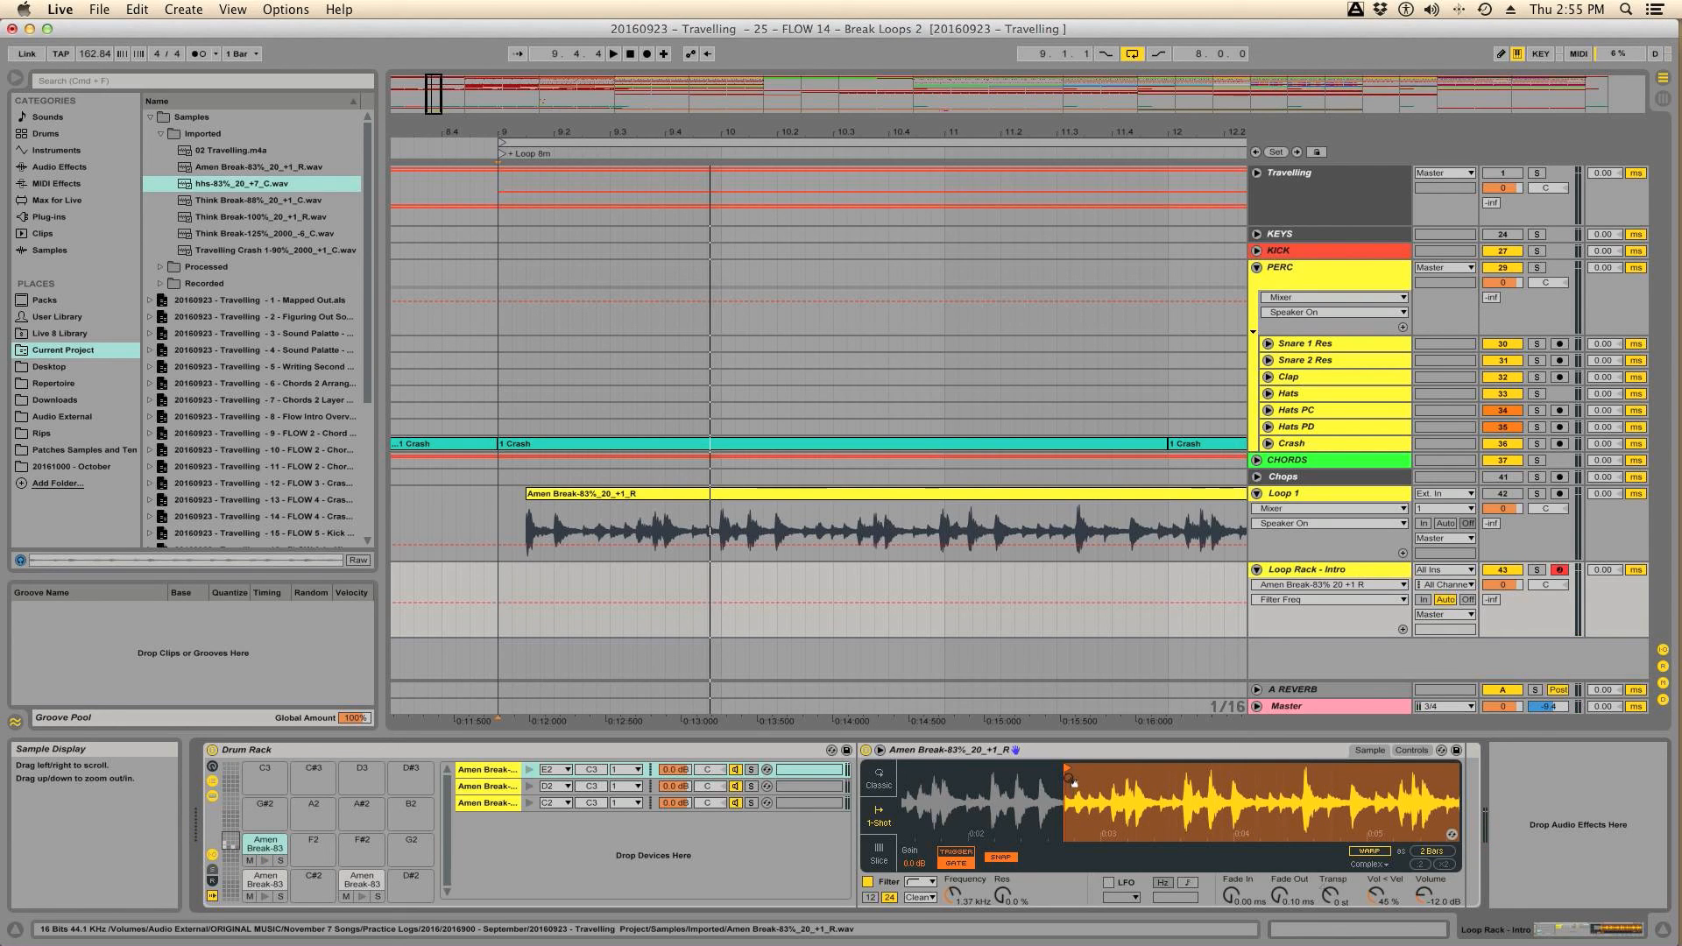
pyautogui.moveTo(1069, 771); pyautogui.dragTo(1259, 794)
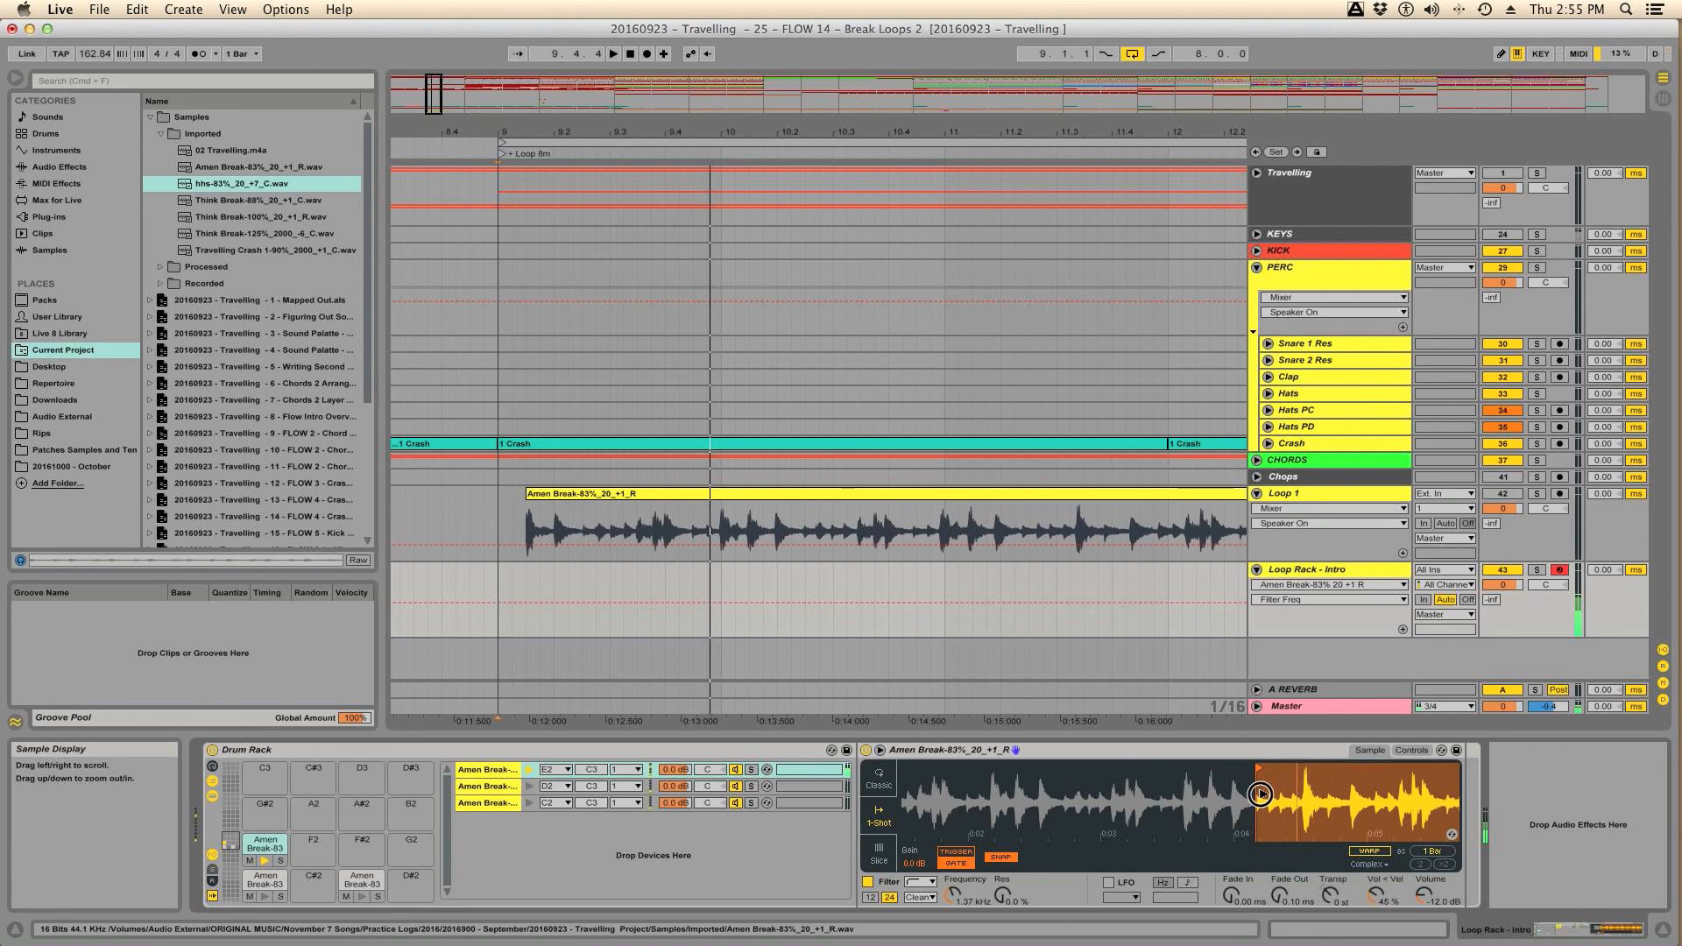
pyautogui.moveTo(1262, 798); pyautogui.dragTo(1223, 779)
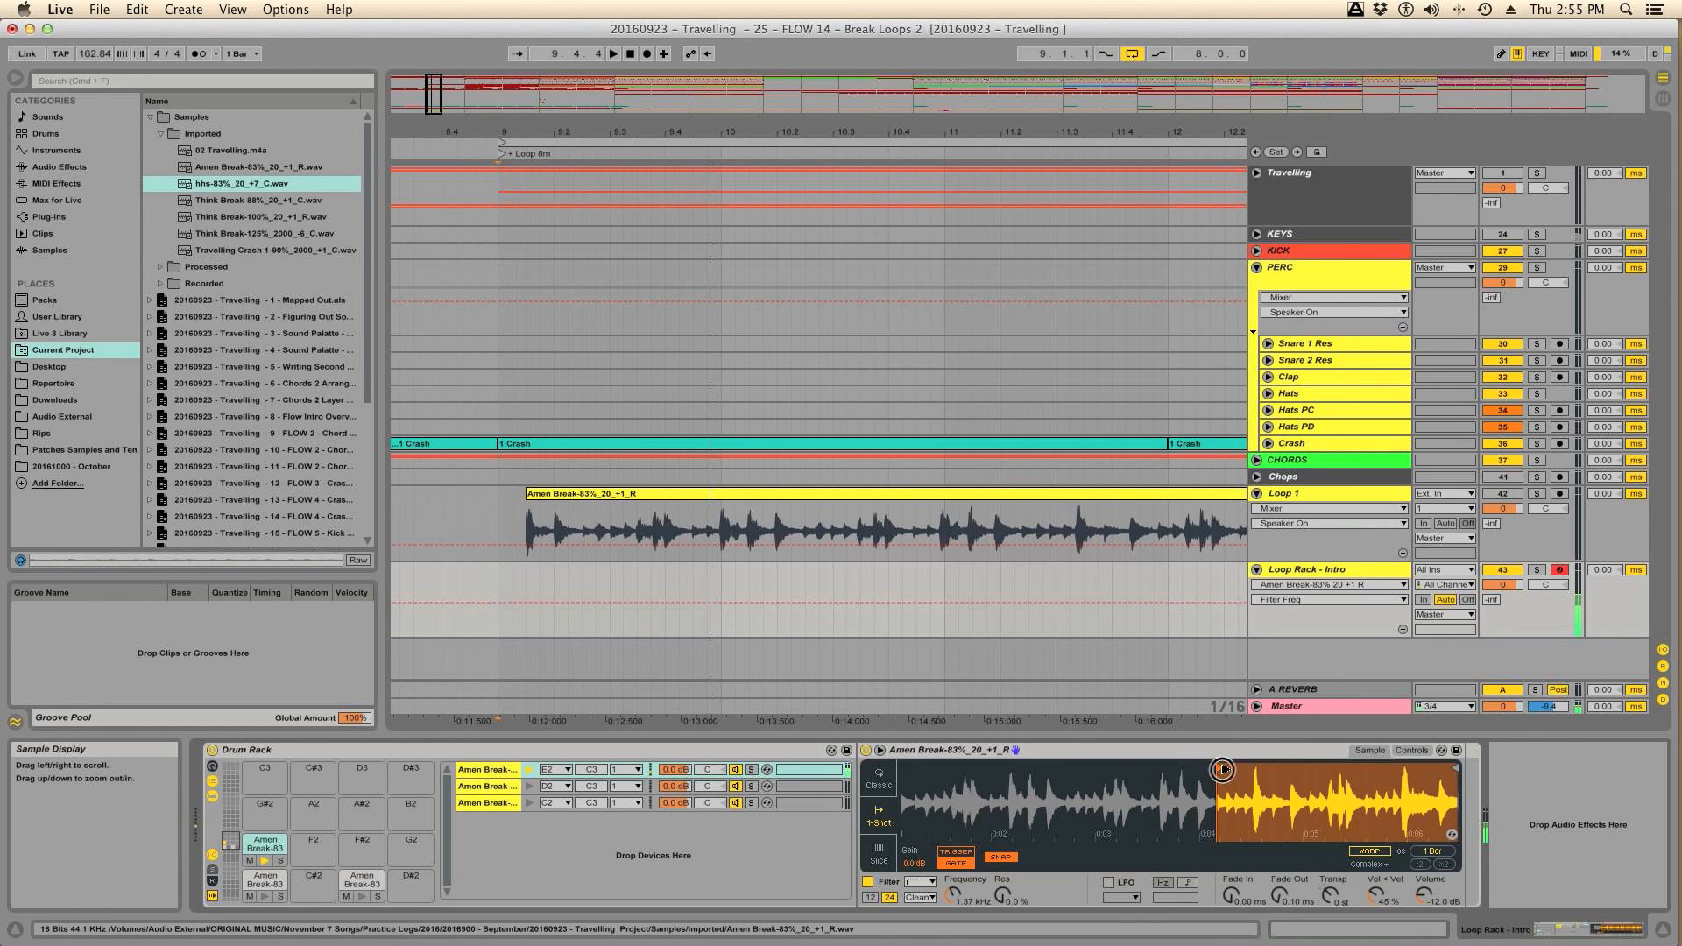
pyautogui.moveTo(1222, 769); pyautogui.dragTo(1369, 775)
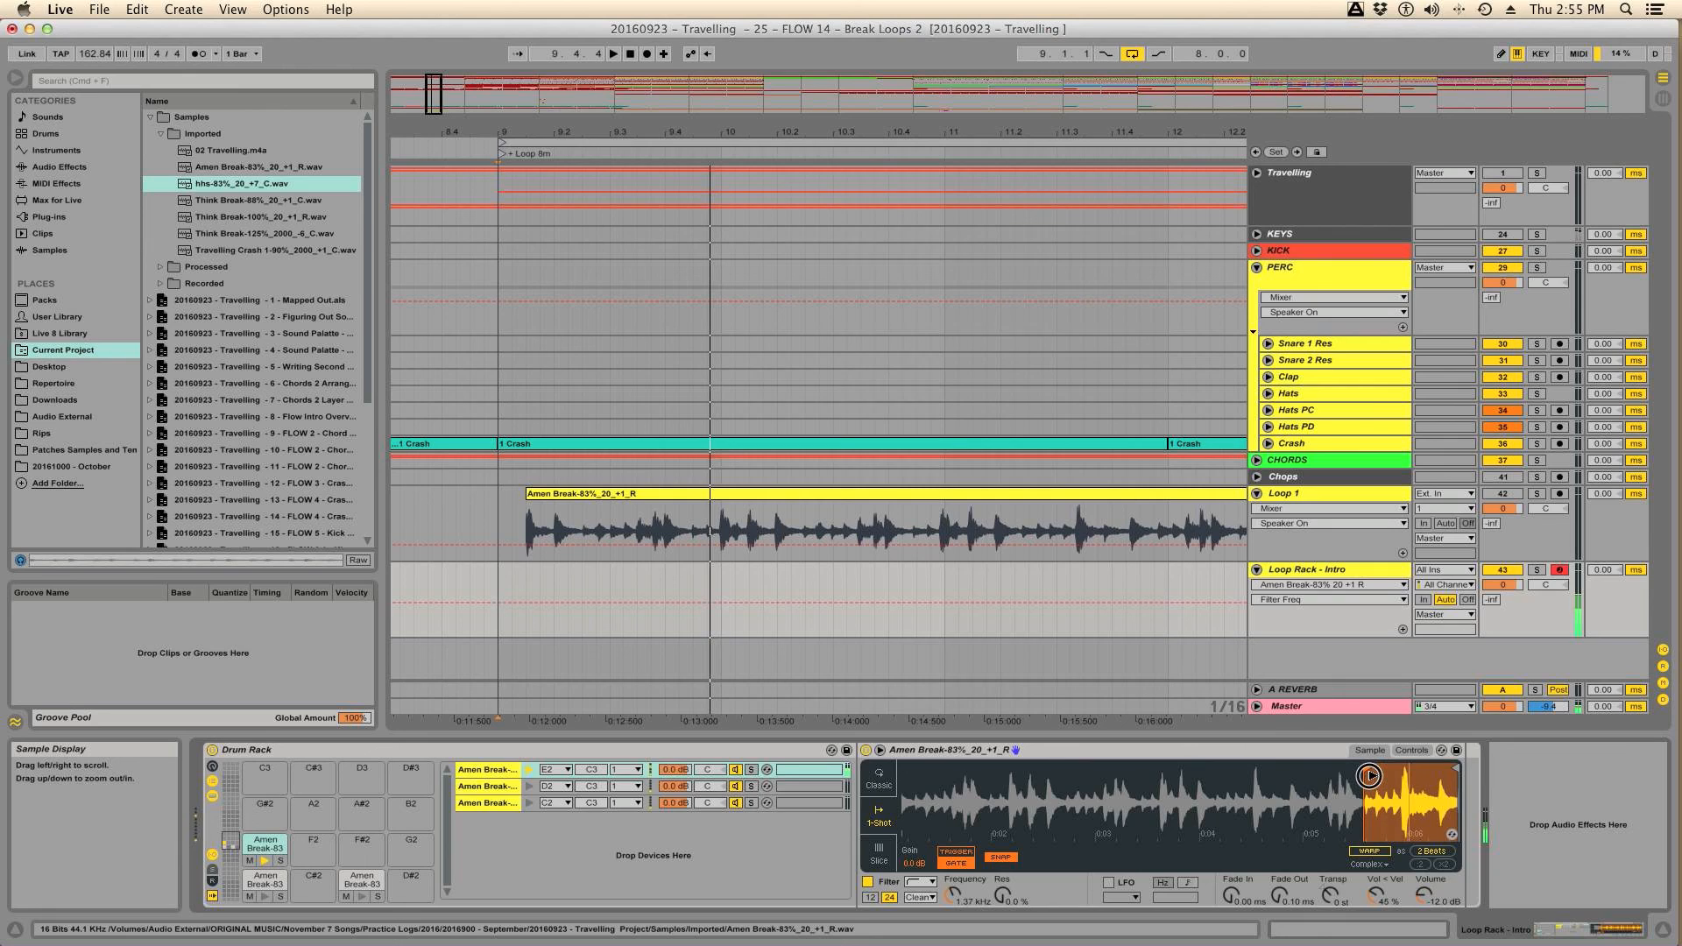
# Step: Shorten the E2 slice to about one beat and fine-tune its start marker at the hit's transient
pyautogui.moveTo(1373, 790)
pyautogui.mouseDown()
pyautogui.moveTo(1038, 795)
pyautogui.moveTo(1043, 769)
pyautogui.mouseUp()
pyautogui.moveTo(1450, 769)
pyautogui.mouseDown()
pyautogui.moveTo(1184, 768)
pyautogui.moveTo(1202, 768)
pyautogui.moveTo(1101, 805)
pyautogui.moveTo(1174, 841)
pyautogui.moveTo(1175, 876)
pyautogui.mouseUp()
pyautogui.moveTo(1045, 775)
pyautogui.mouseDown()
pyautogui.moveTo(986, 769)
pyautogui.moveTo(1043, 773)
pyautogui.moveTo(1003, 776)
pyautogui.moveTo(1030, 777)
pyautogui.mouseUp()
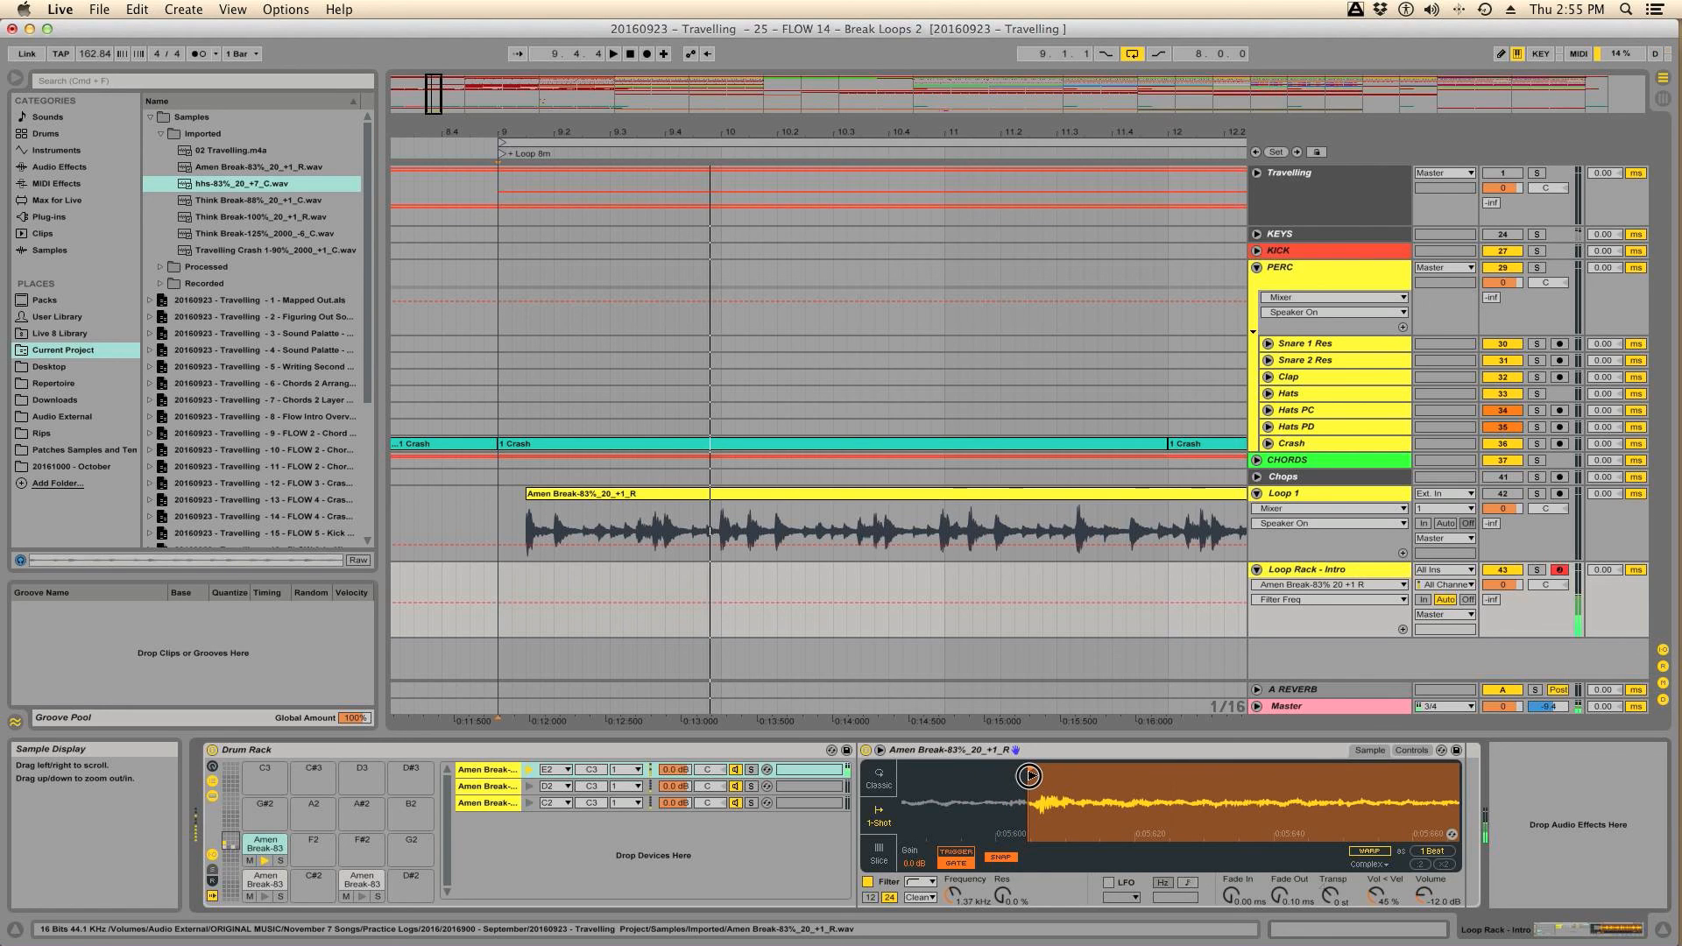
pyautogui.moveTo(1029, 774); pyautogui.dragTo(1031, 776)
# Step: Play the C2, D2 and E2 pads in sequence to check how the three slices work together
pyautogui.press('s')
pyautogui.press('a')
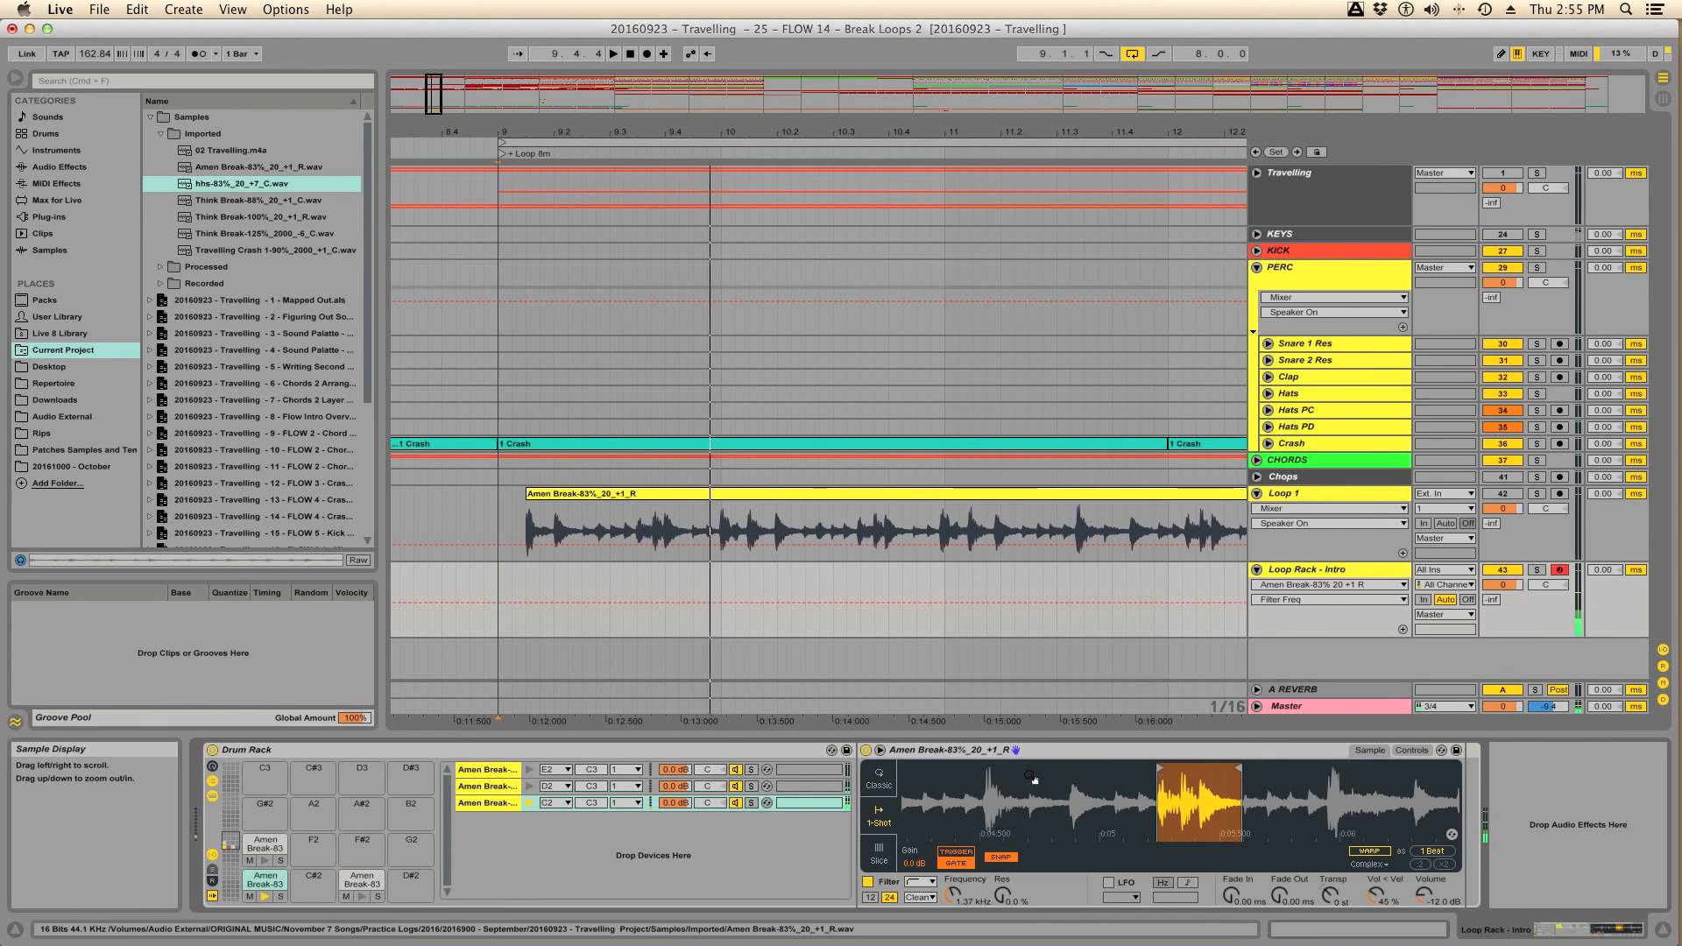
pyautogui.press('d')
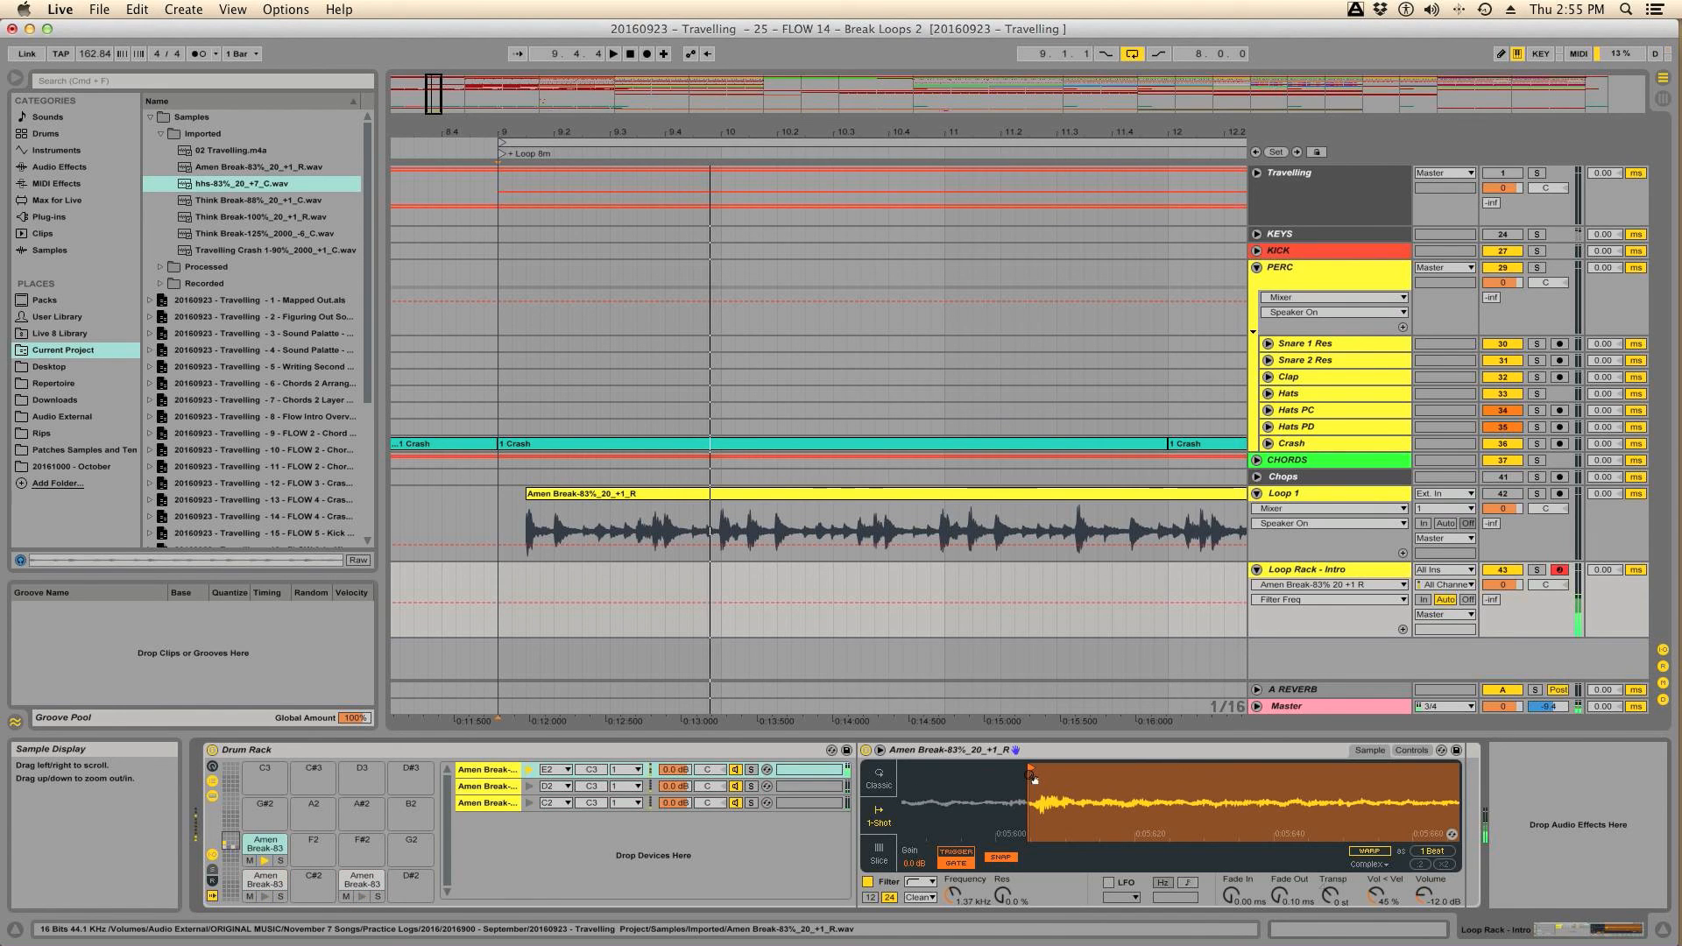
pyautogui.press('s')
pyautogui.press('a')
pyautogui.press('s')
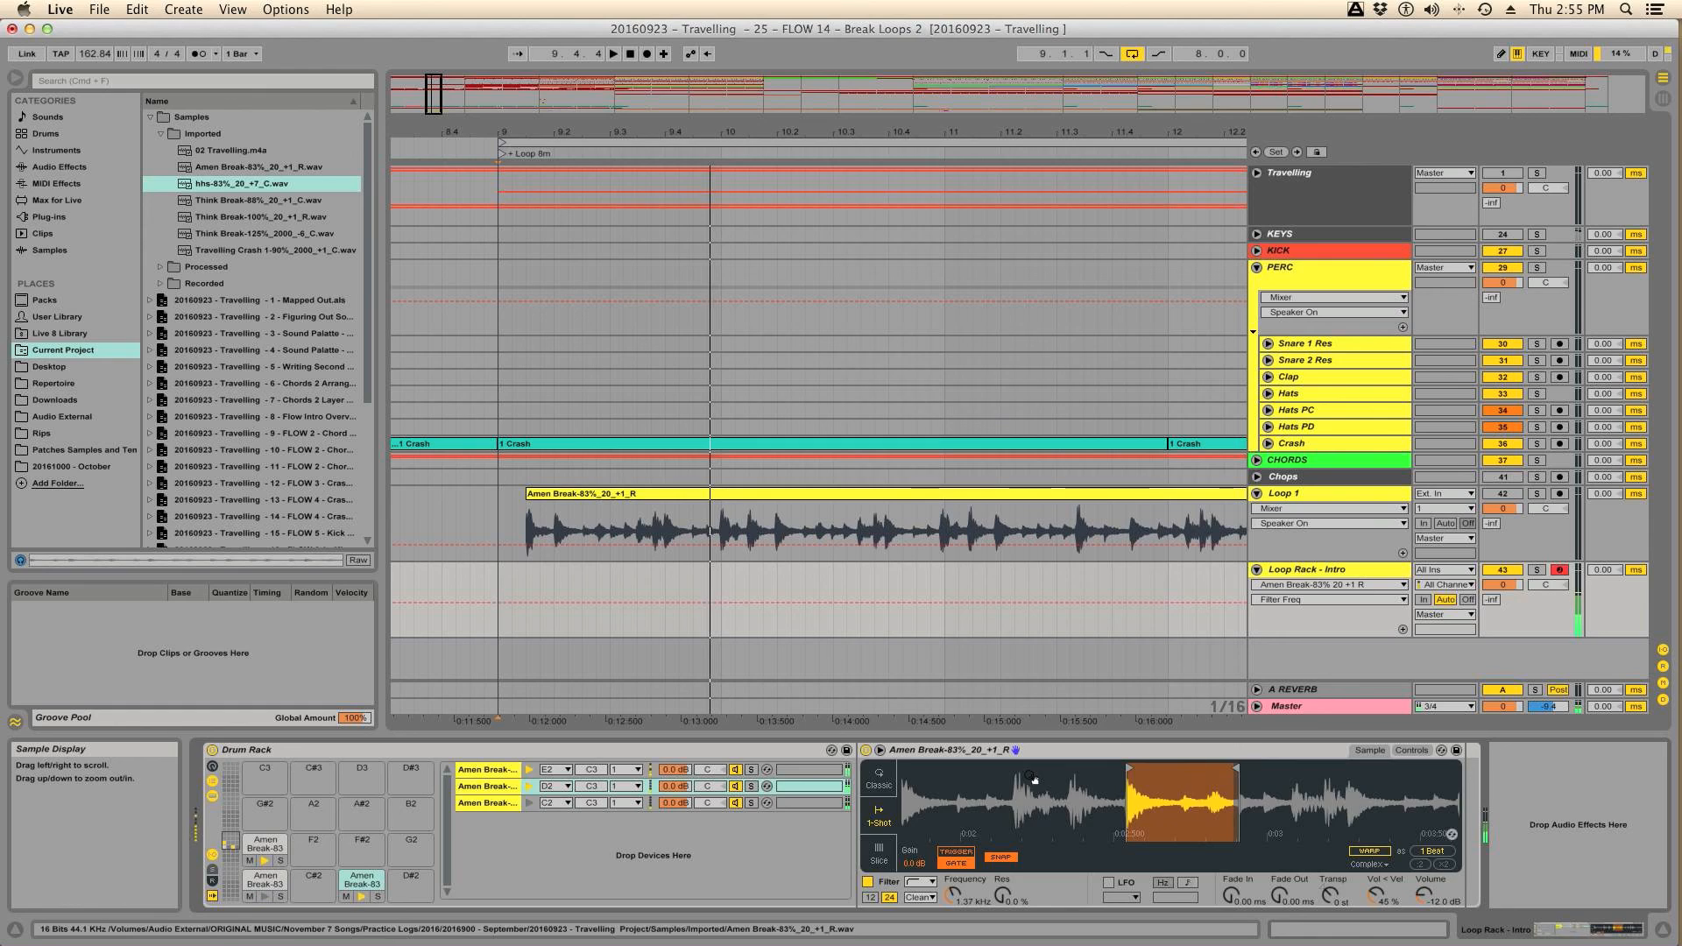
pyautogui.press('d')
# Step: Nudge the E2 slice's start marker, replay the three-pad pattern and inspect the E2 slice's boundaries
pyautogui.moveTo(1029, 774); pyautogui.dragTo(1030, 775)
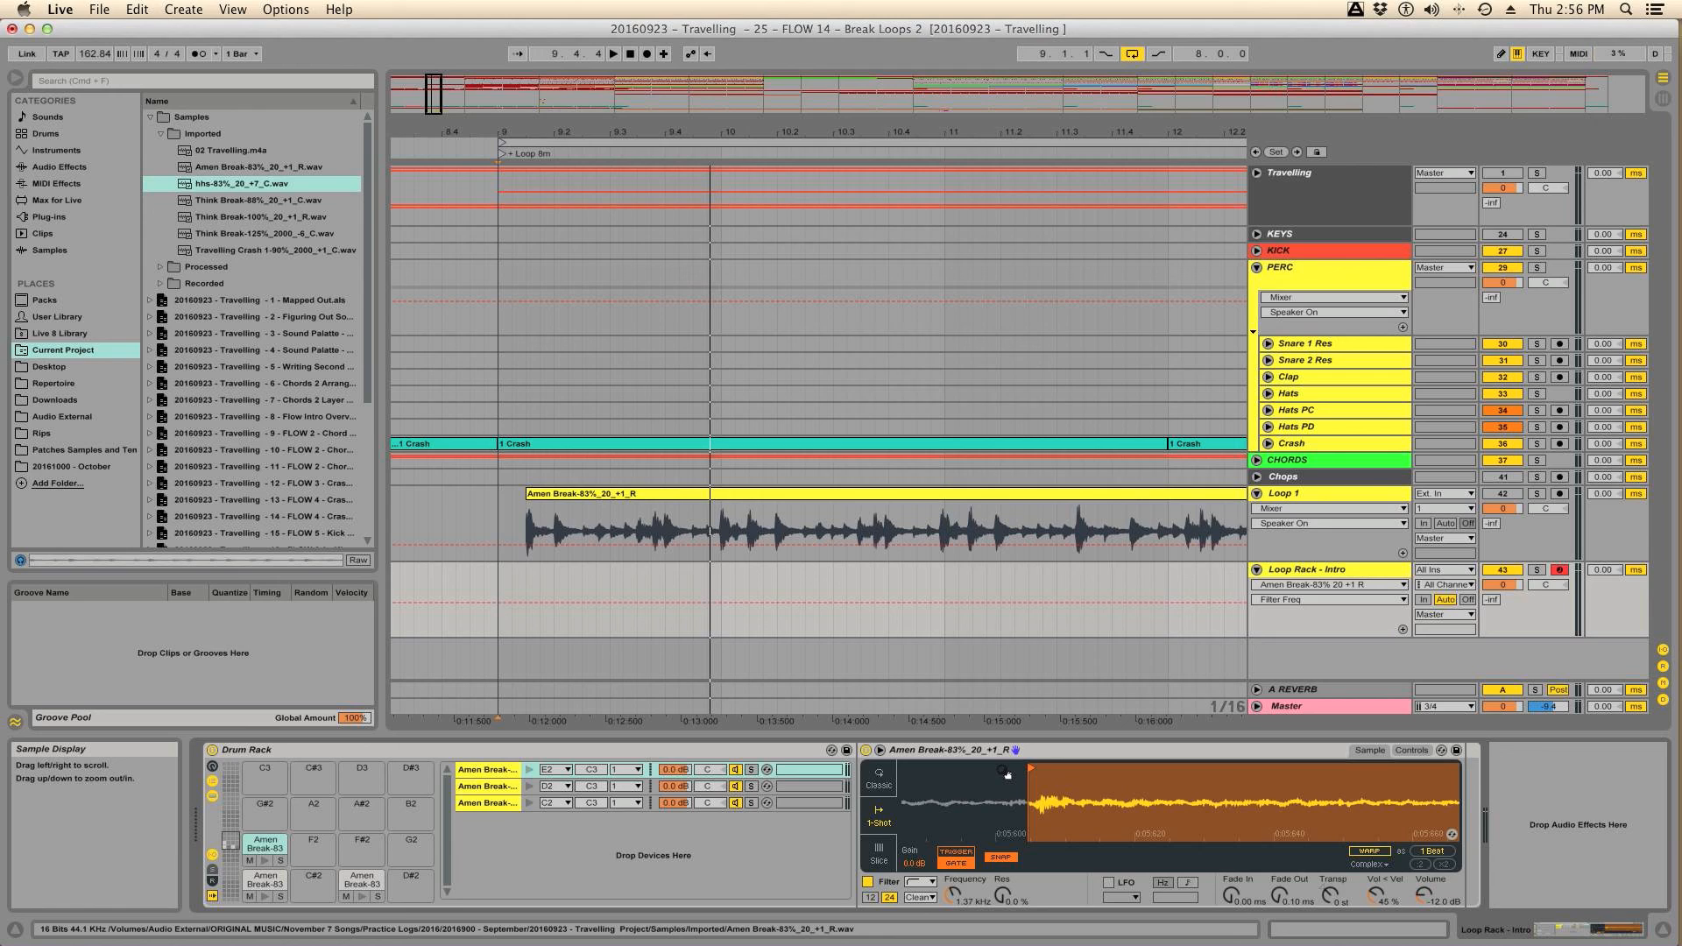
pyautogui.press('d')
pyautogui.press('a')
pyautogui.press('a')
pyautogui.press('a')
pyautogui.press('s')
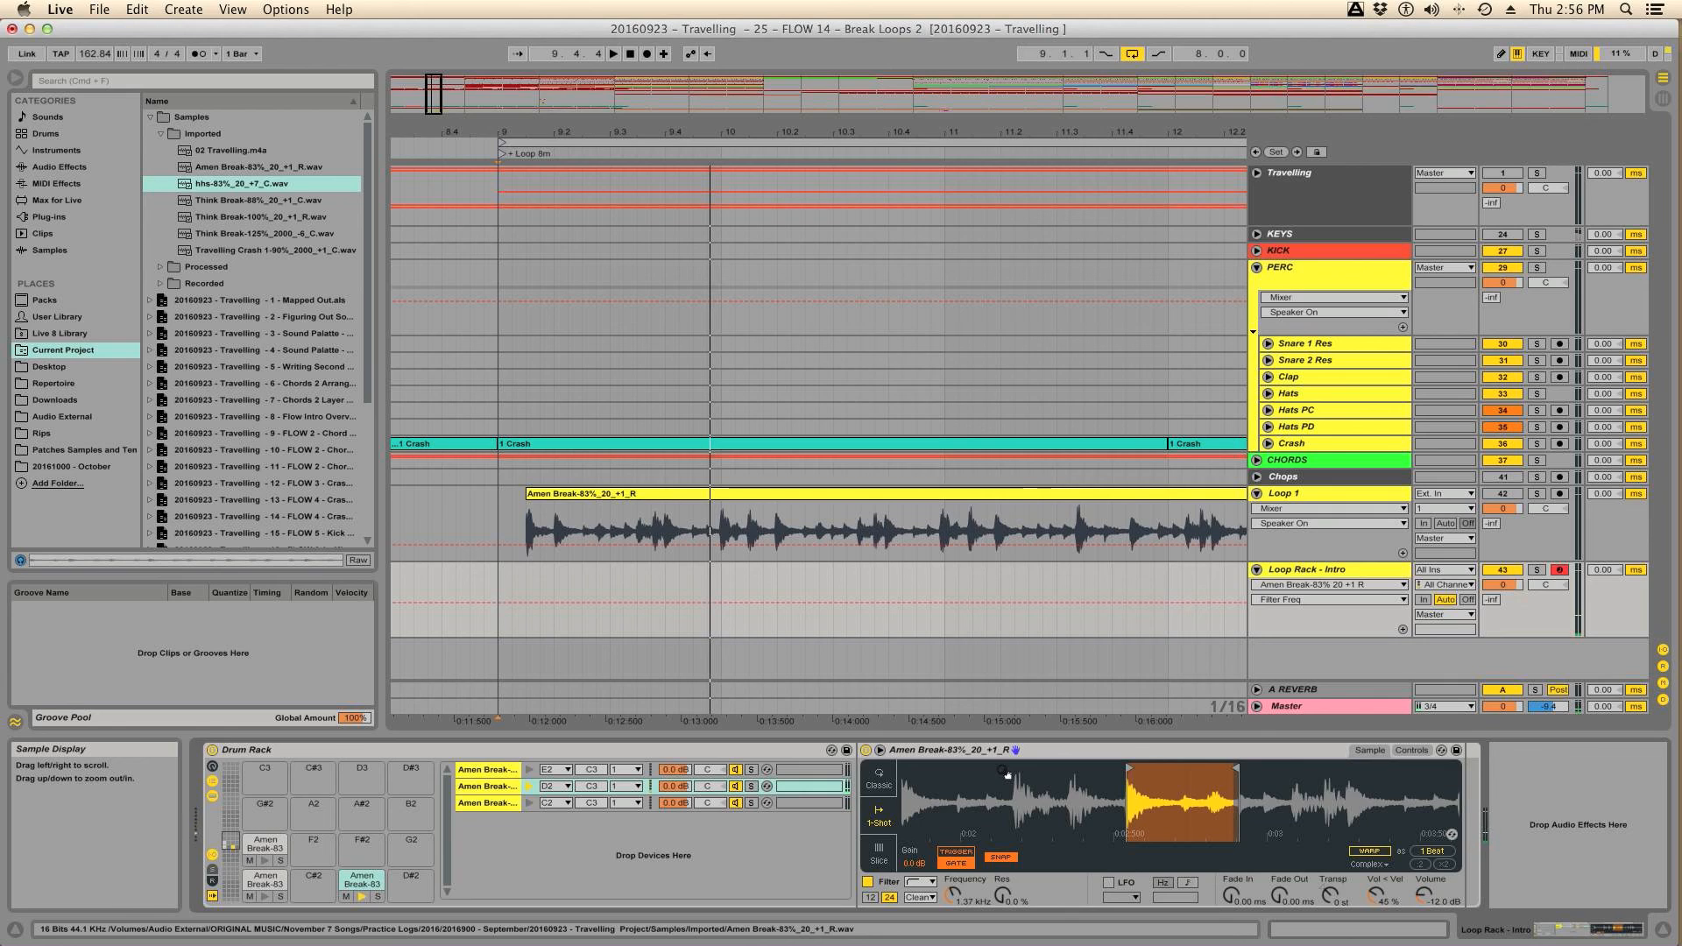
pyautogui.press('d')
pyautogui.moveTo(1123, 800); pyautogui.dragTo(1041, 740)
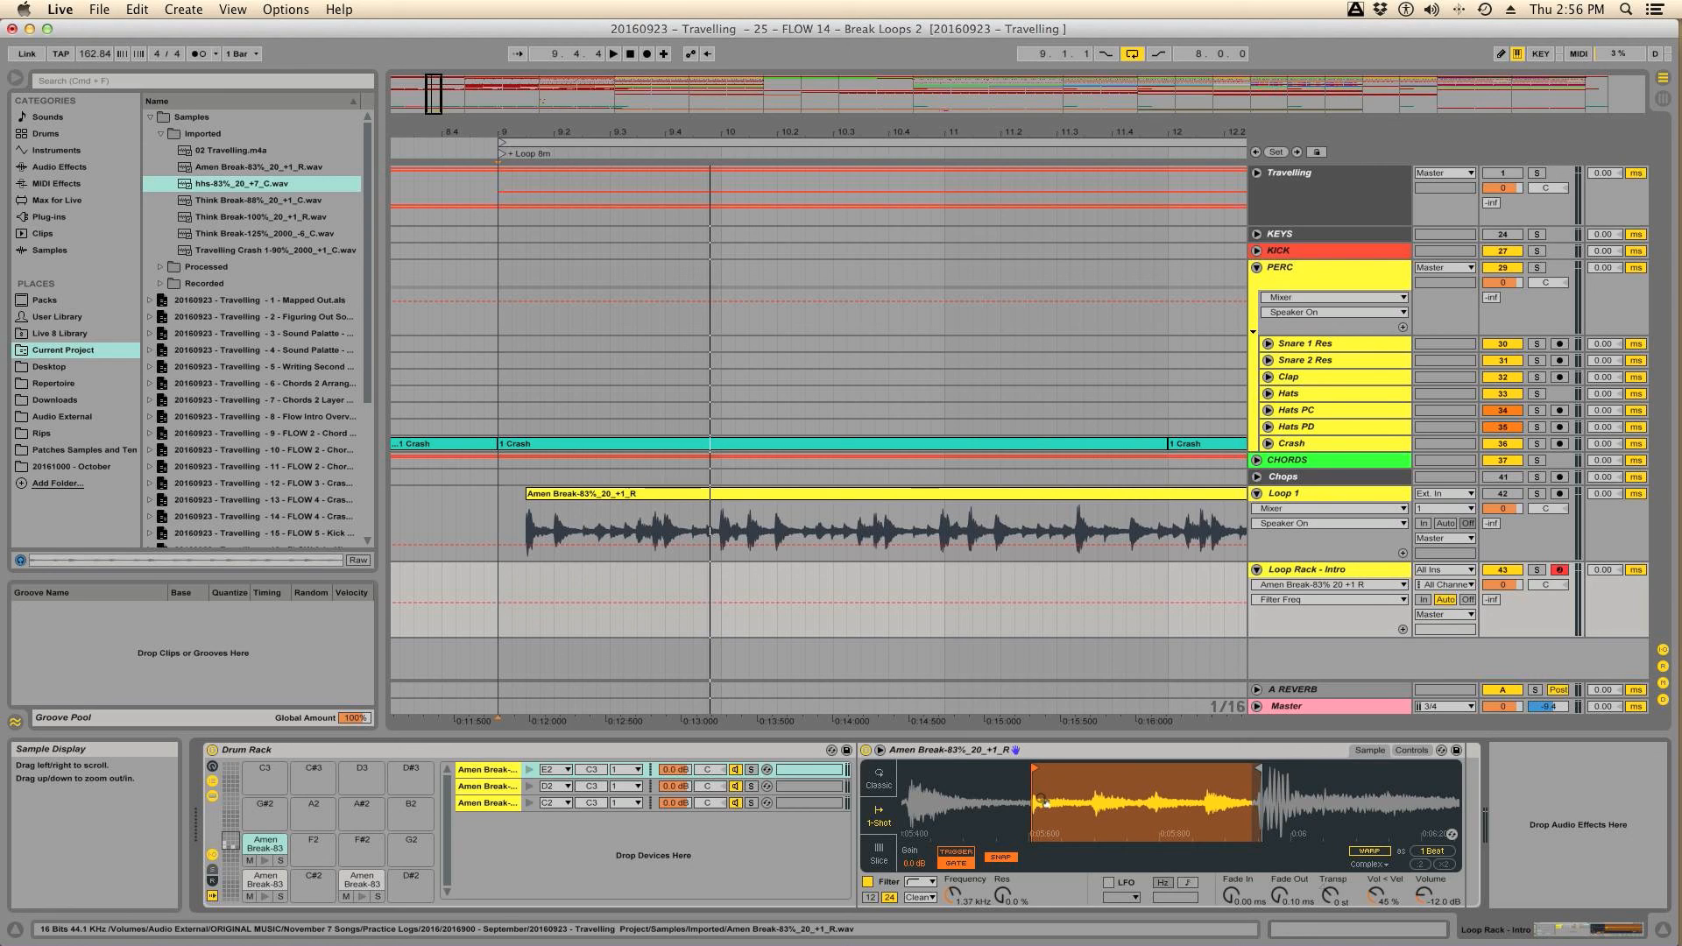